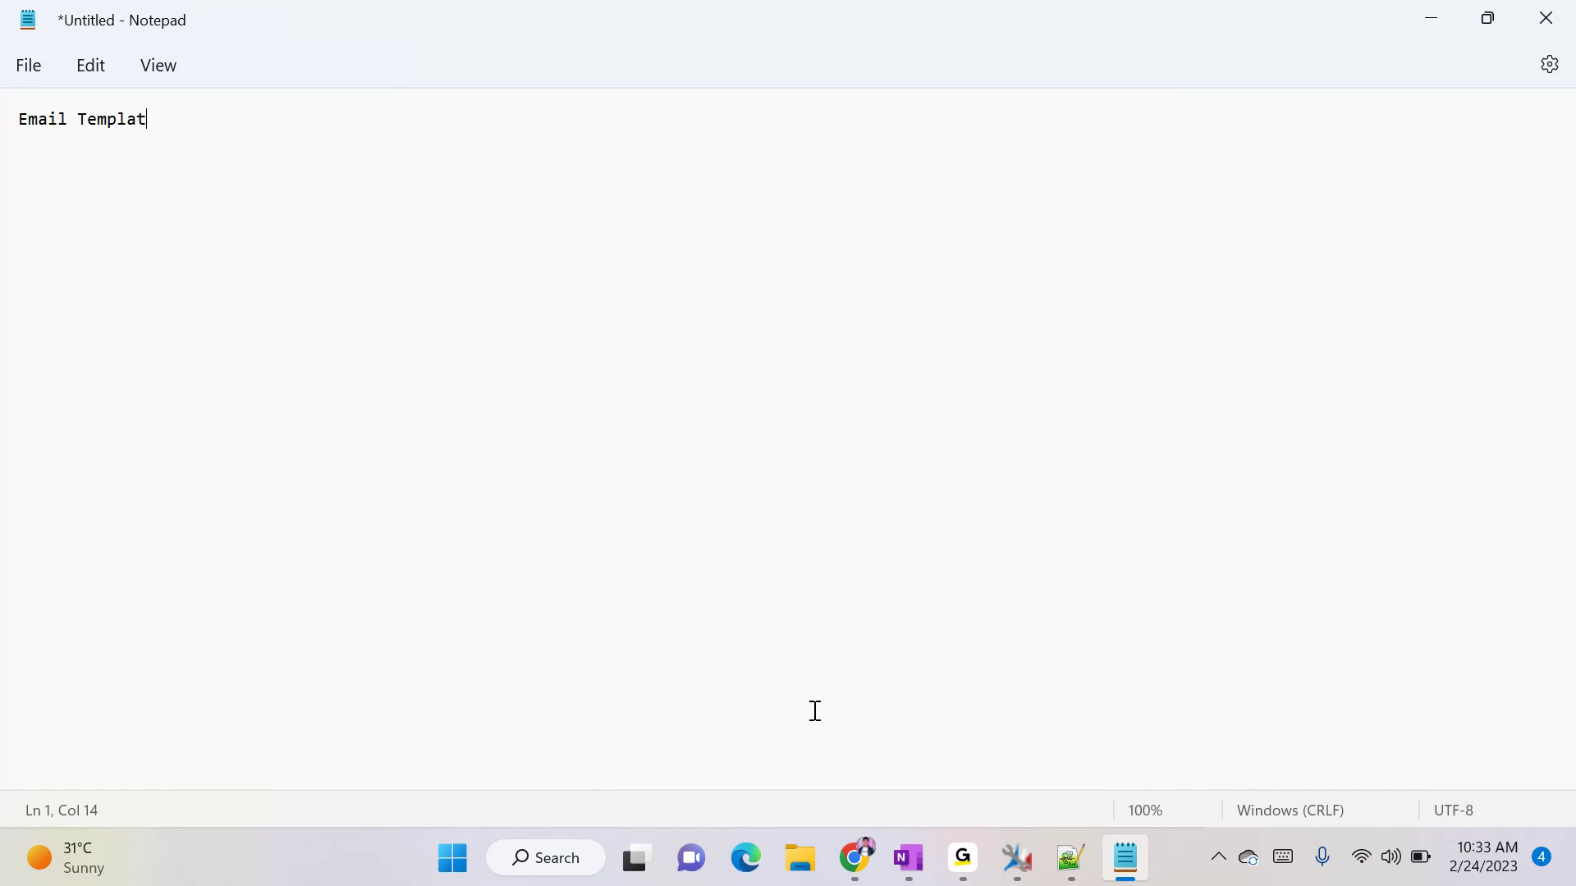
- Complete the note's heading as "Email Templates:-" and leave a blank line below it
type(":-")
key("Return")
left_click(207, 127)
key("Return")
key("Return")
- Add the line "How to map field Values" below the heading, followed by a blank line
type("How to map va")
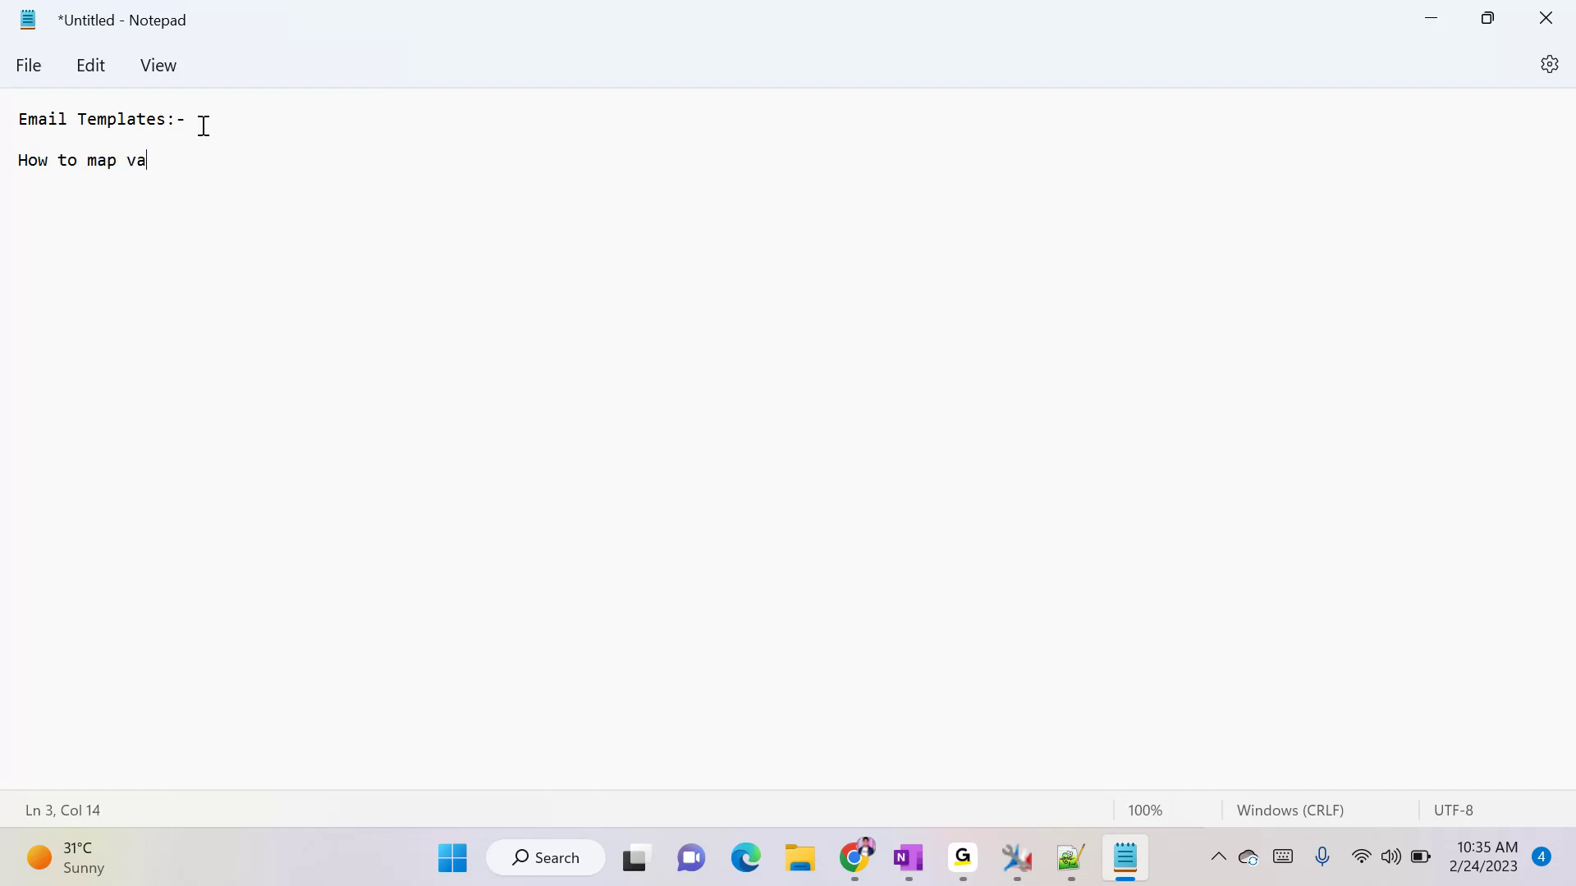
key("BackSpace")
type("field")
key("BackSpace")
key("BackSpace")
key("BackSpace")
key("BackSpace")
key("BackSpace")
key("BackSpace")
type("field vLUES")
key("BackSpace")
key("BackSpace")
key("BackSpace")
key("BackSpace")
key("BackSpace")
type("Values")
key("Return")
key("Return")
- Add the line "Email template can be created on Entity Specific, Global" to the note
type("Email tem")
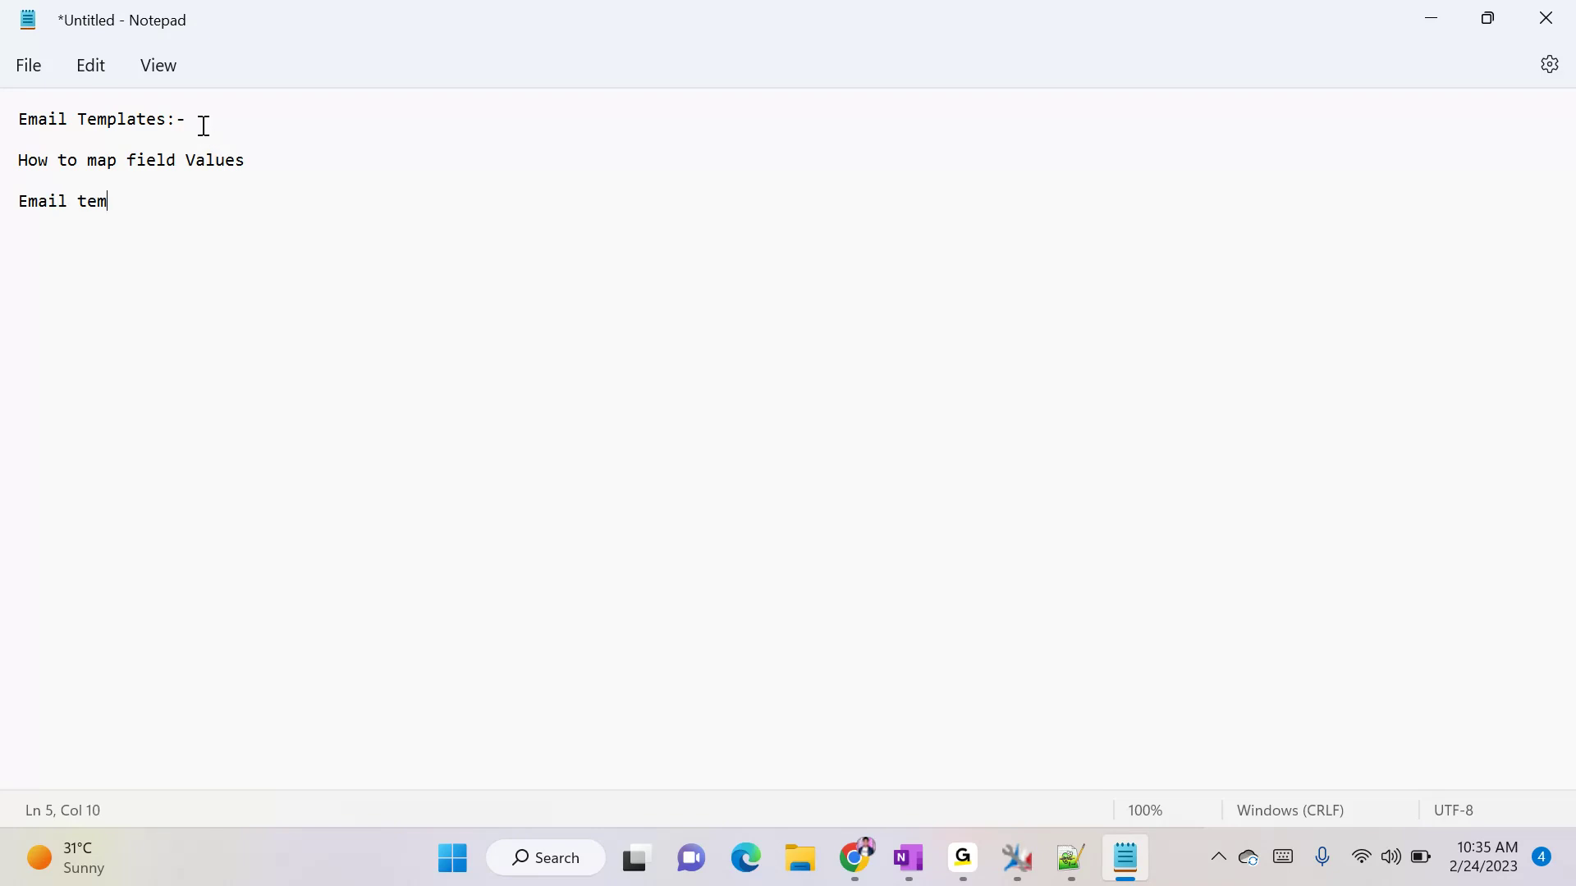
type("plate can be created i")
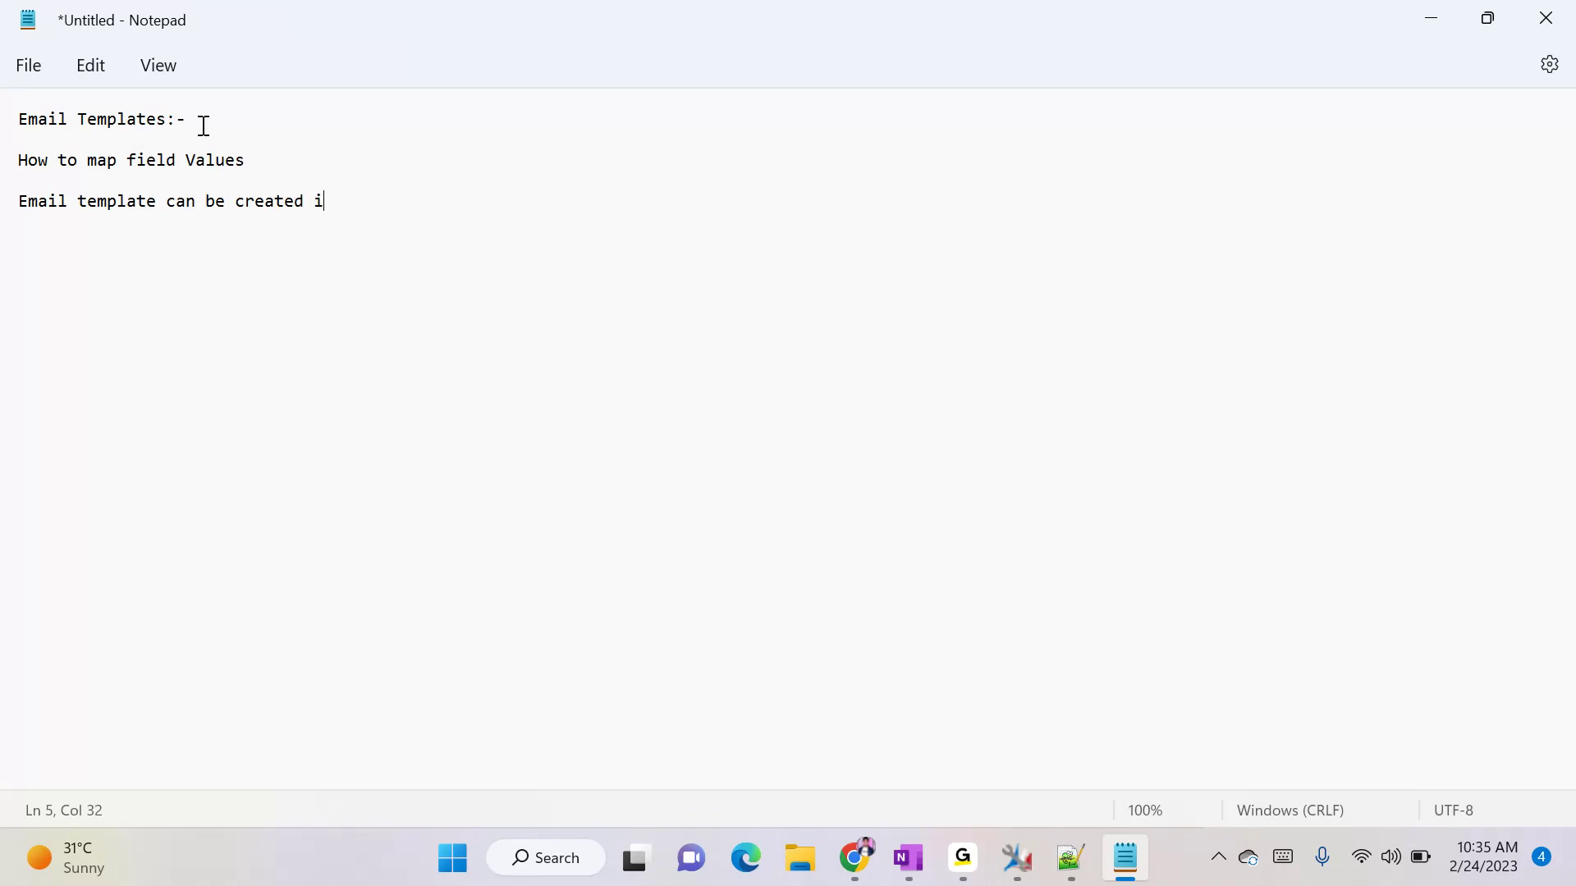
key("BackSpace")
type("on Entity Specific, Global")
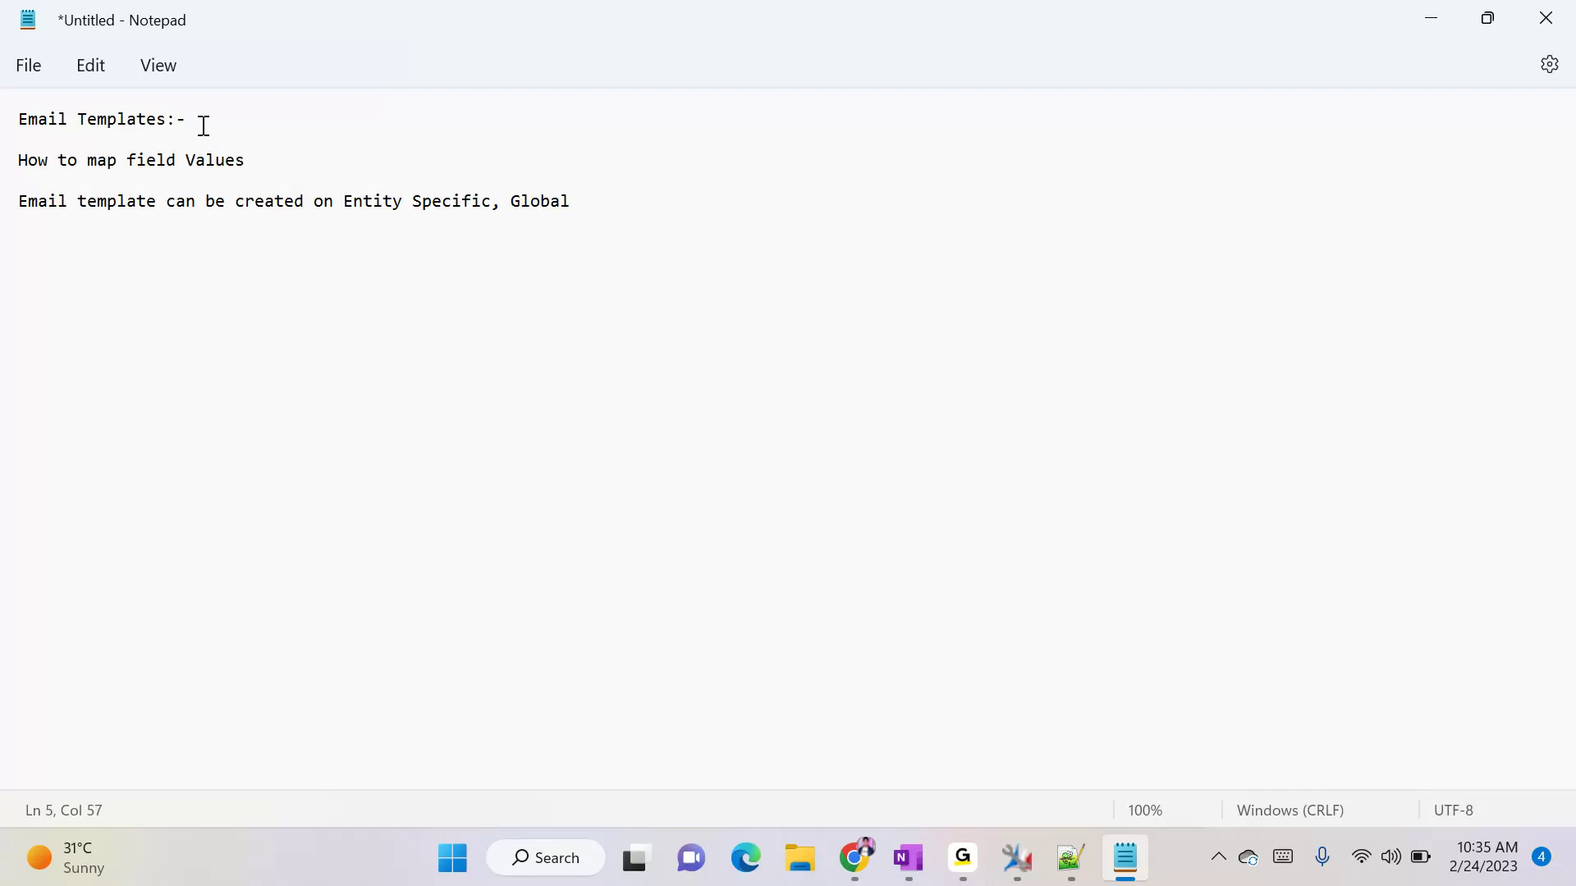
- Copy "Entity Specific," from the last line onto a new line and extend it to "Entity Specific, OOB"
left_click_drag(342, 201, 495, 204)
key("ctrl+c")
left_click(208, 300)
key("Return")
key("ctrl+v")
type(", OOB")
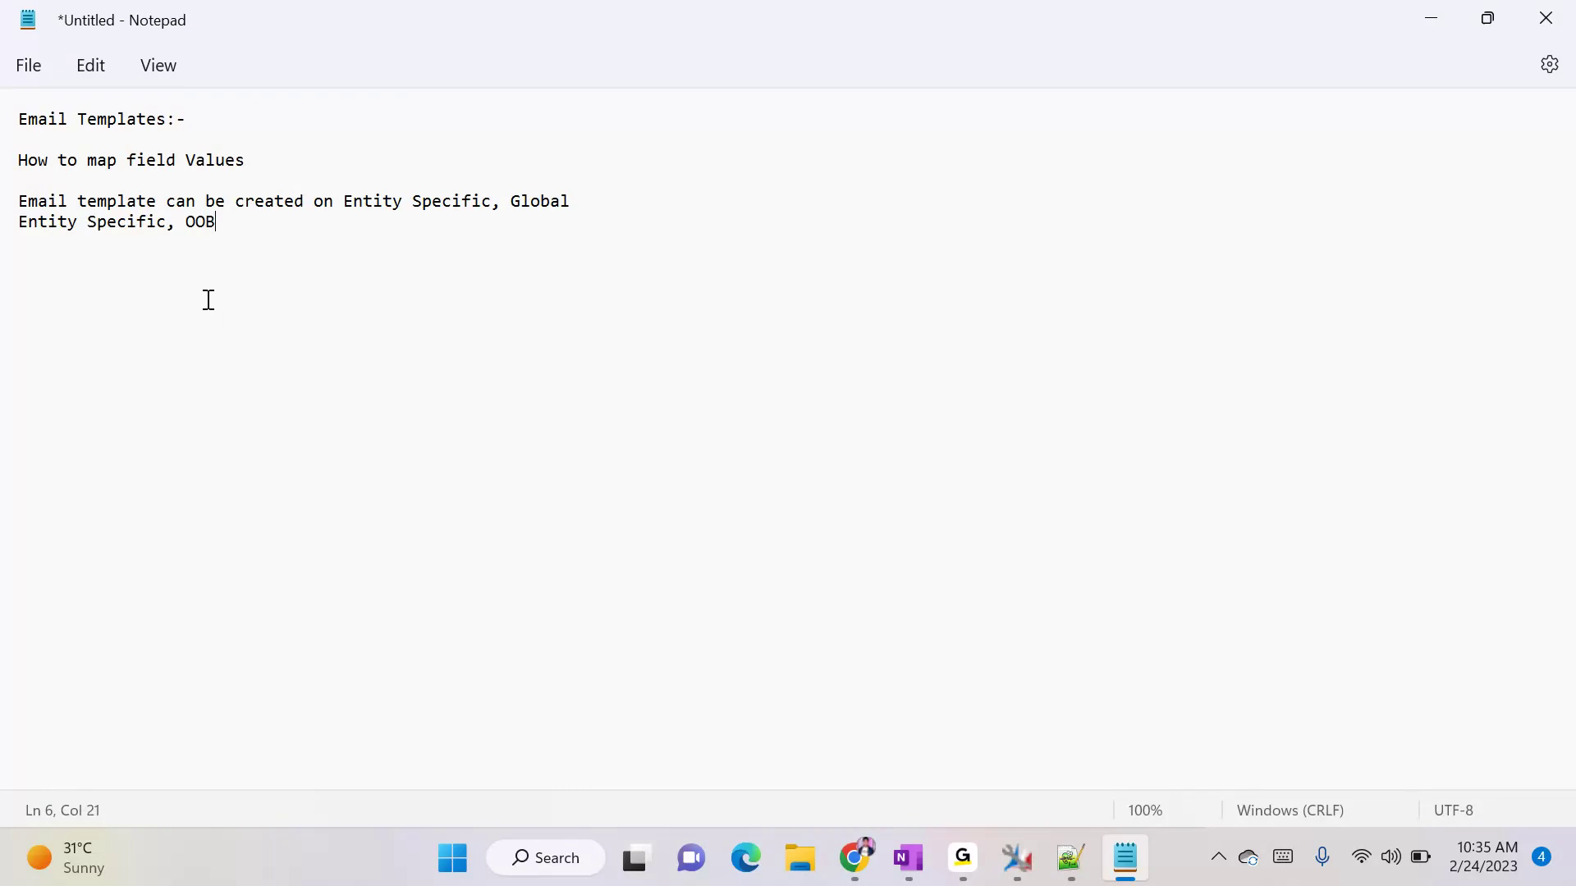
- Add the field placeholder example "{!Loan:accountnumber}" on a new line of the note
key("Return")
type("{}")
type("!")
type("Loan")
type(":")
type("account")
type("number")
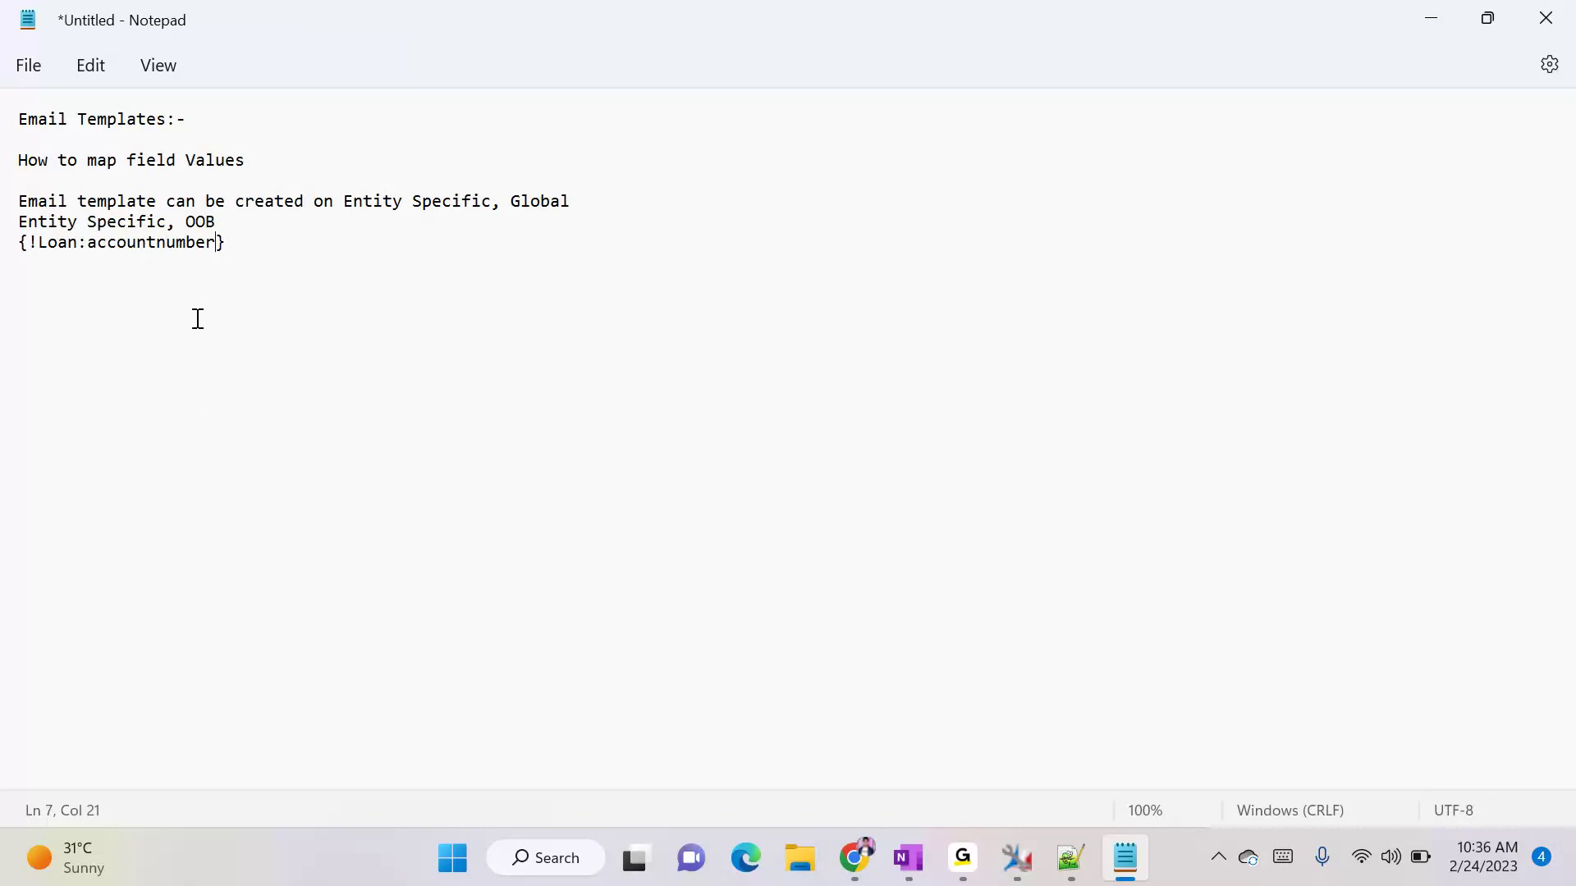
- Switch to Dynamics 365 in Chrome and open the Contact Welcome Email template to view its details and body
left_click(870, 857)
left_click(956, 23)
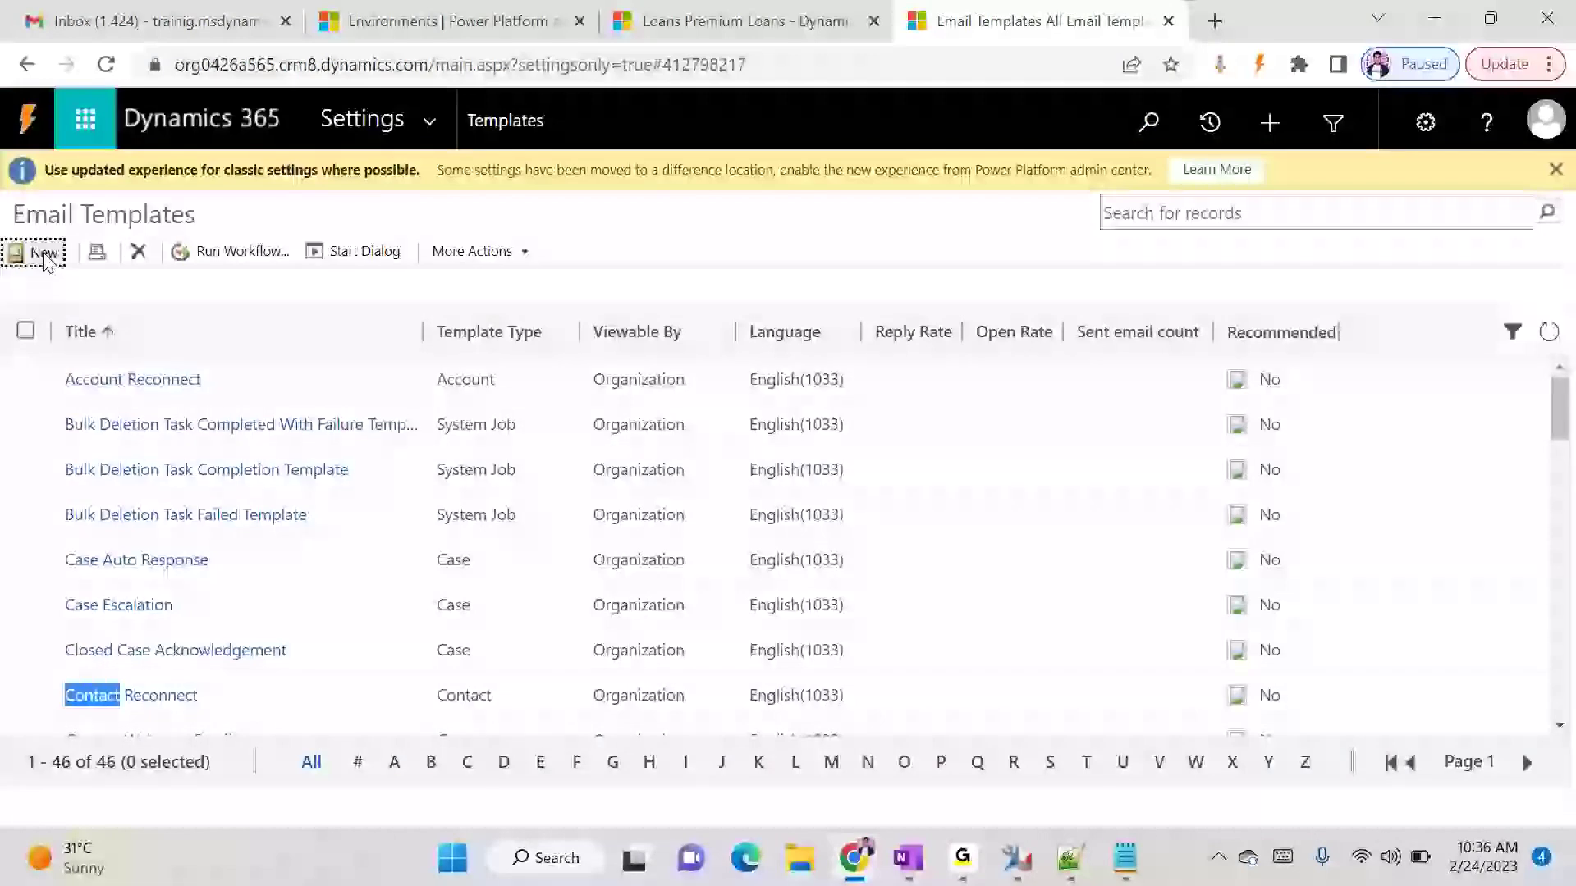
scroll(110, 681, "down", 3)
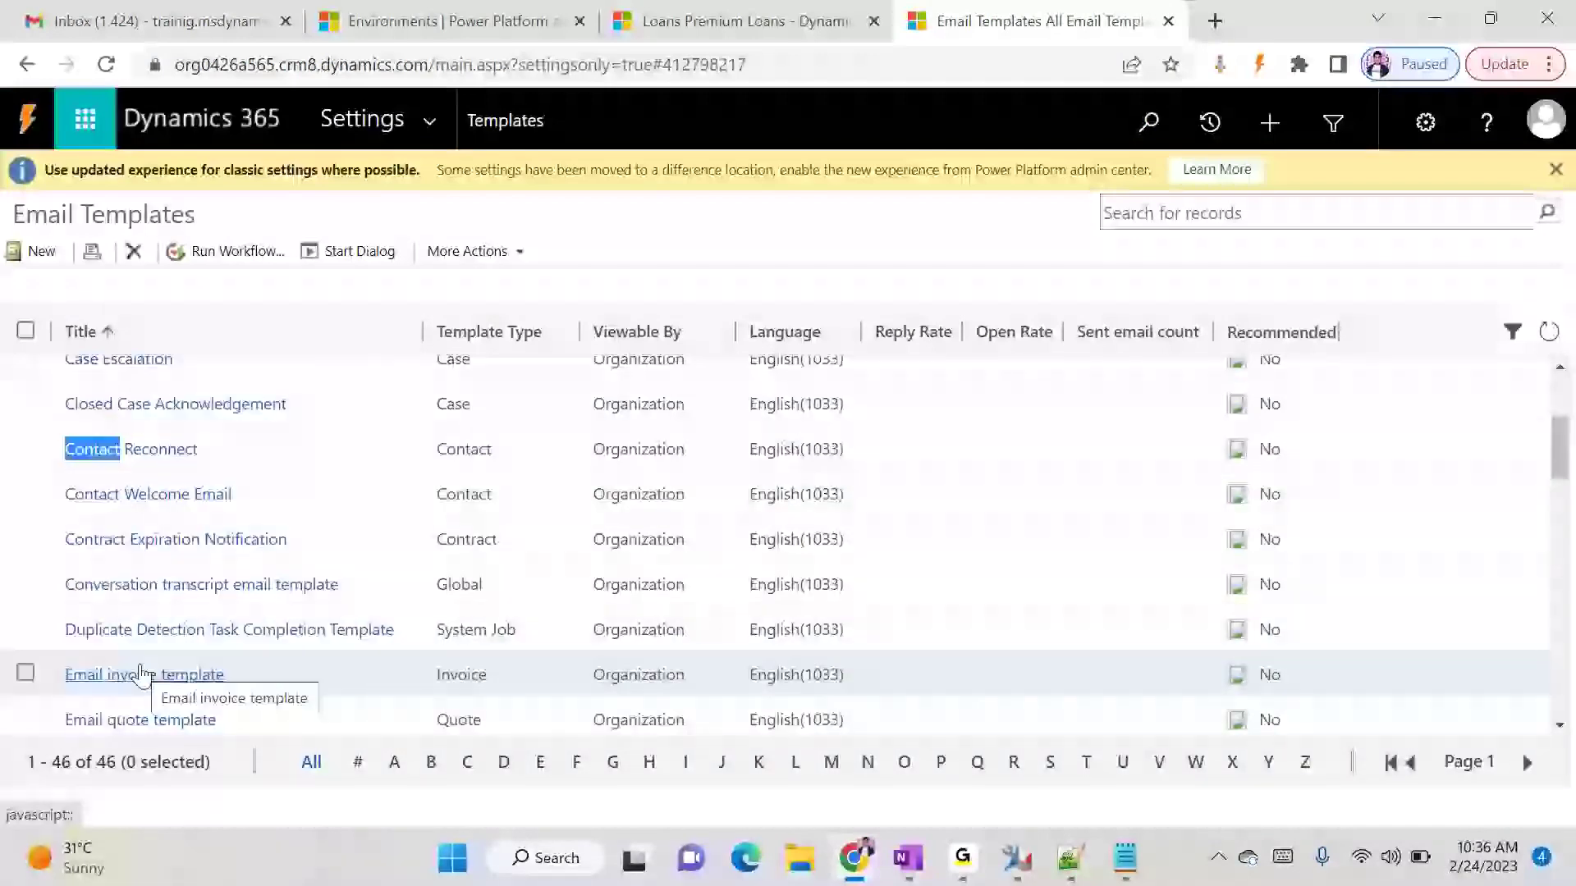
left_click(166, 494)
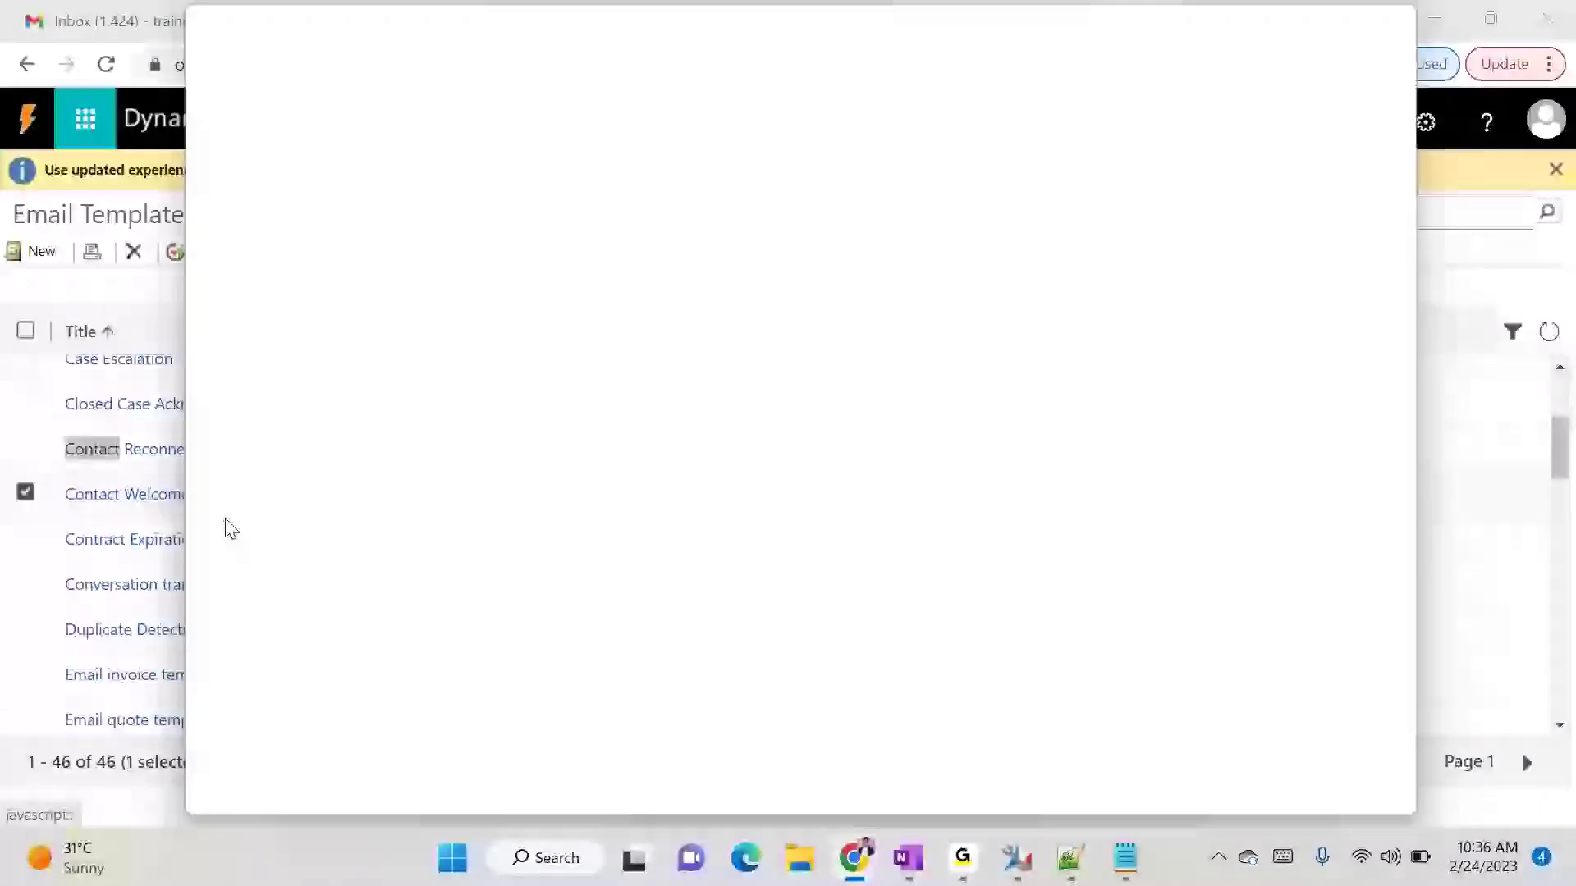
left_click_drag(802, 26, 1227, 319)
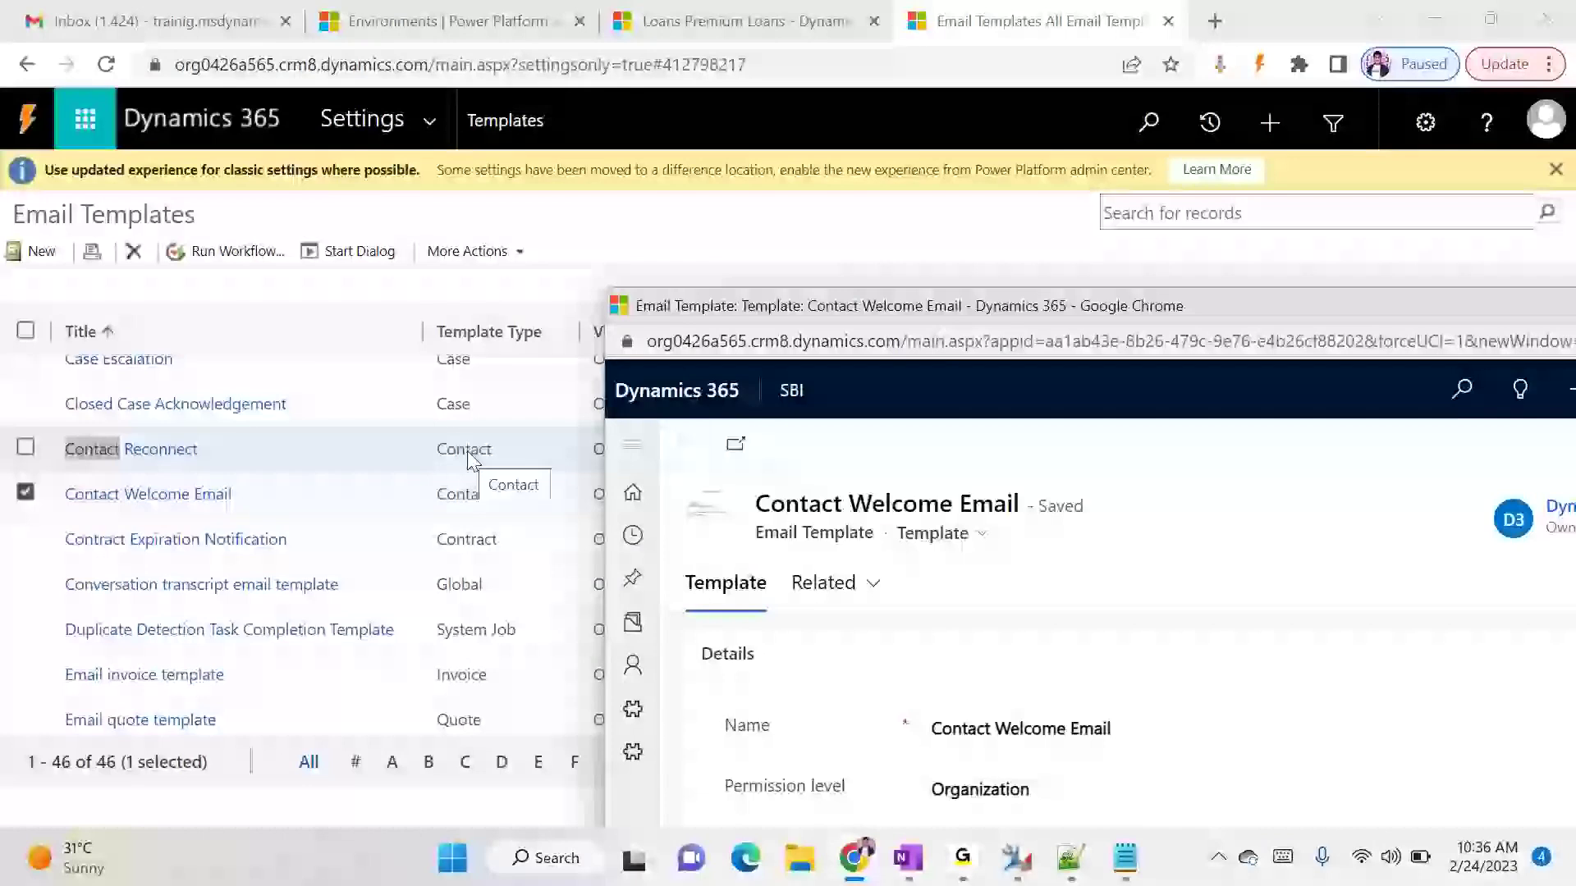
left_click_drag(1105, 314, 724, 98)
scroll(1119, 616, "down", 10)
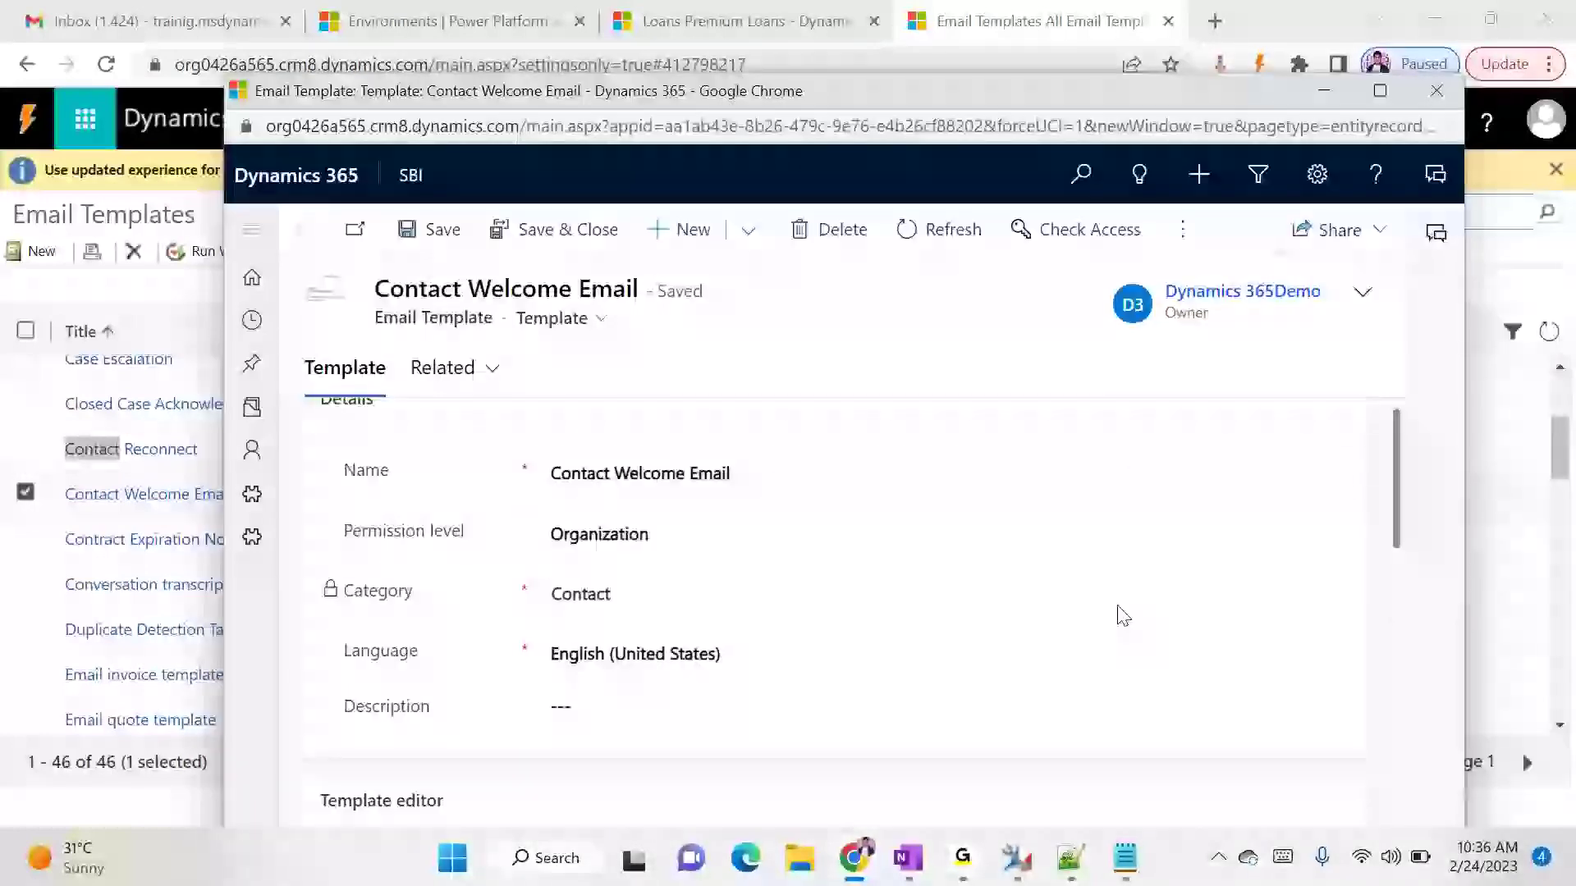
- Try to insert dynamic text after "SBI Sales Team" in the Contact Welcome Email body
left_click(374, 599)
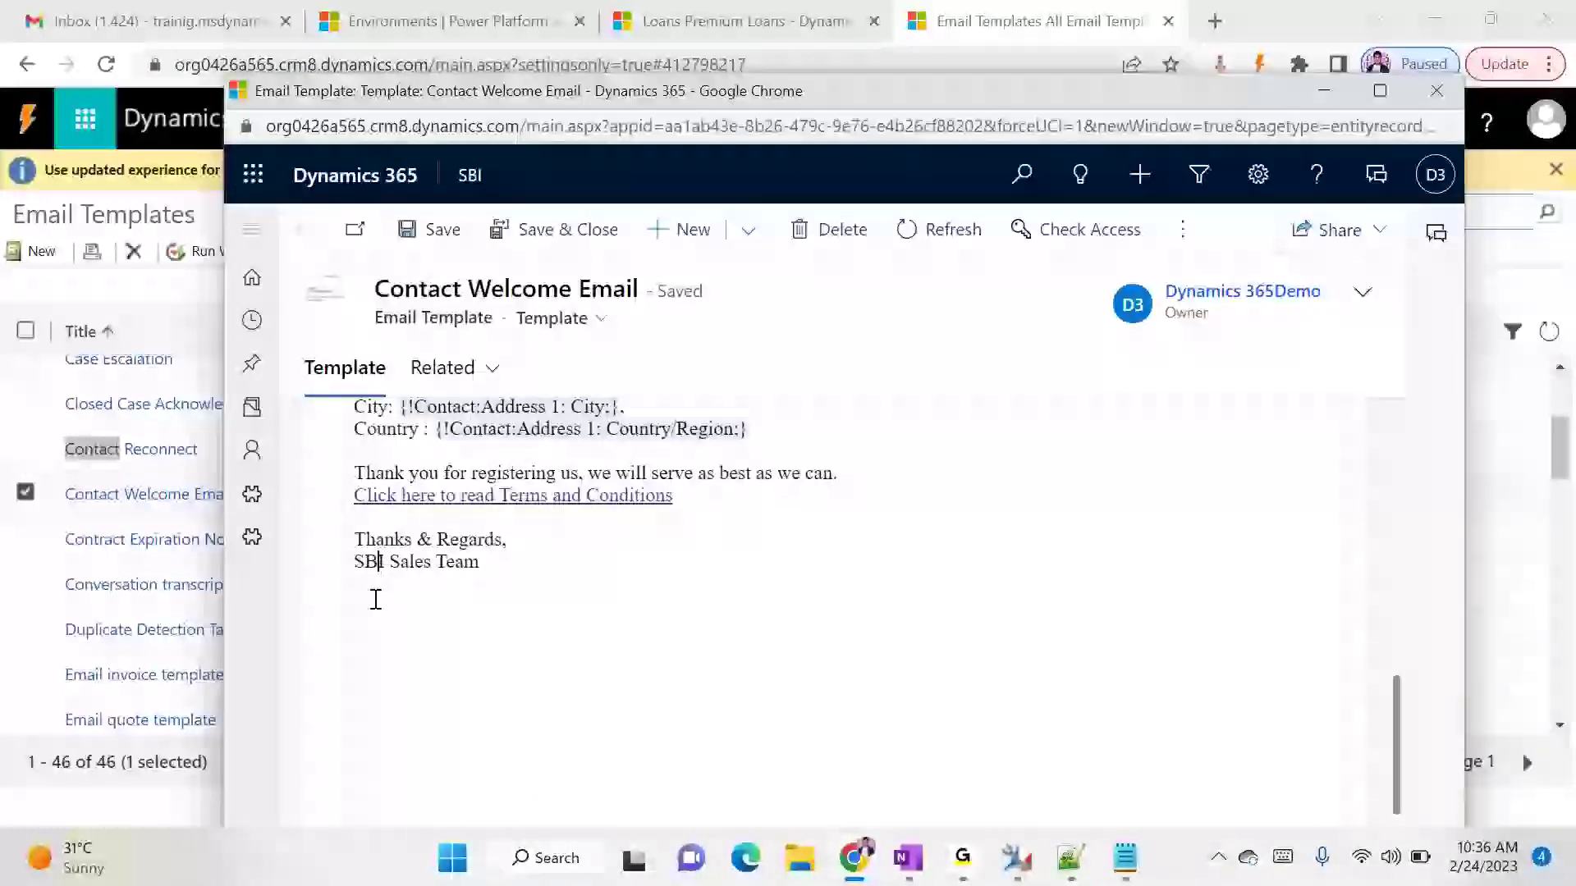
left_click(472, 573)
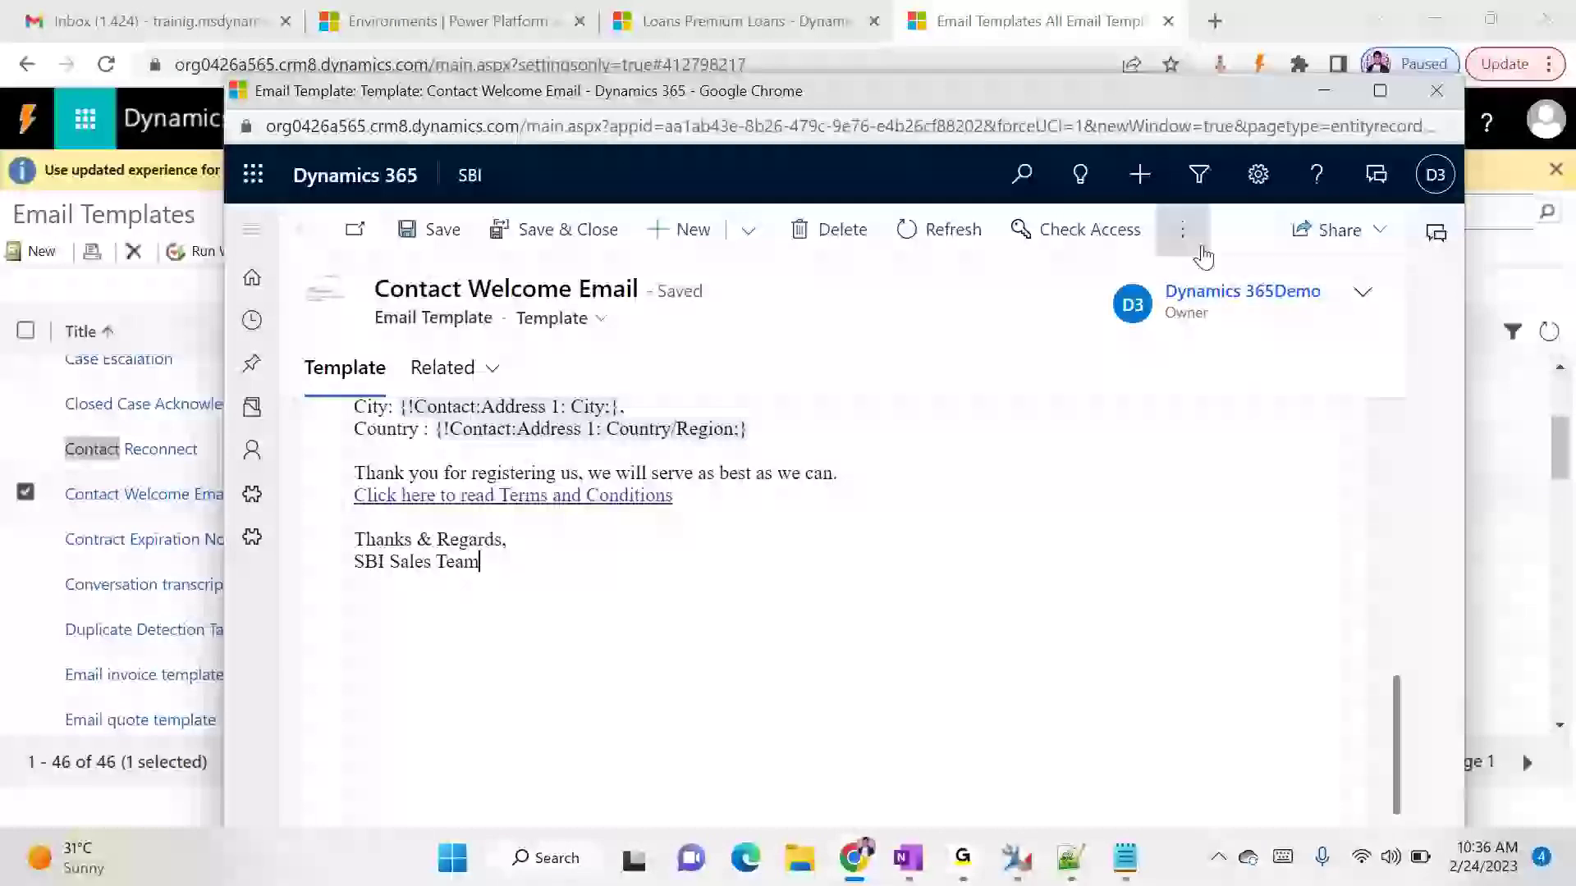
left_click(1181, 232)
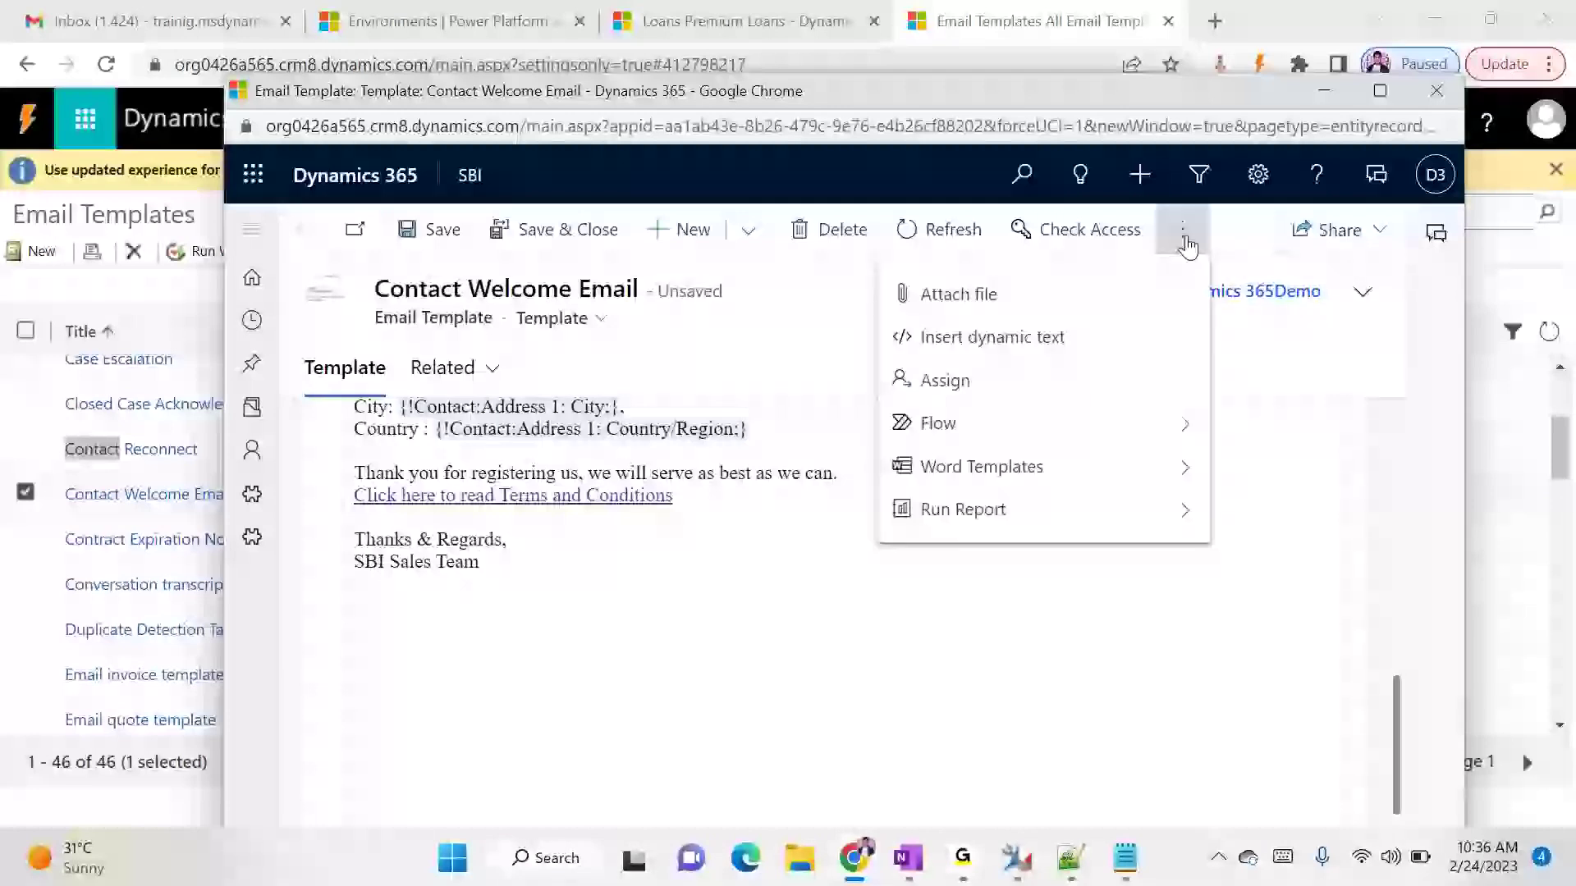
left_click(1020, 339)
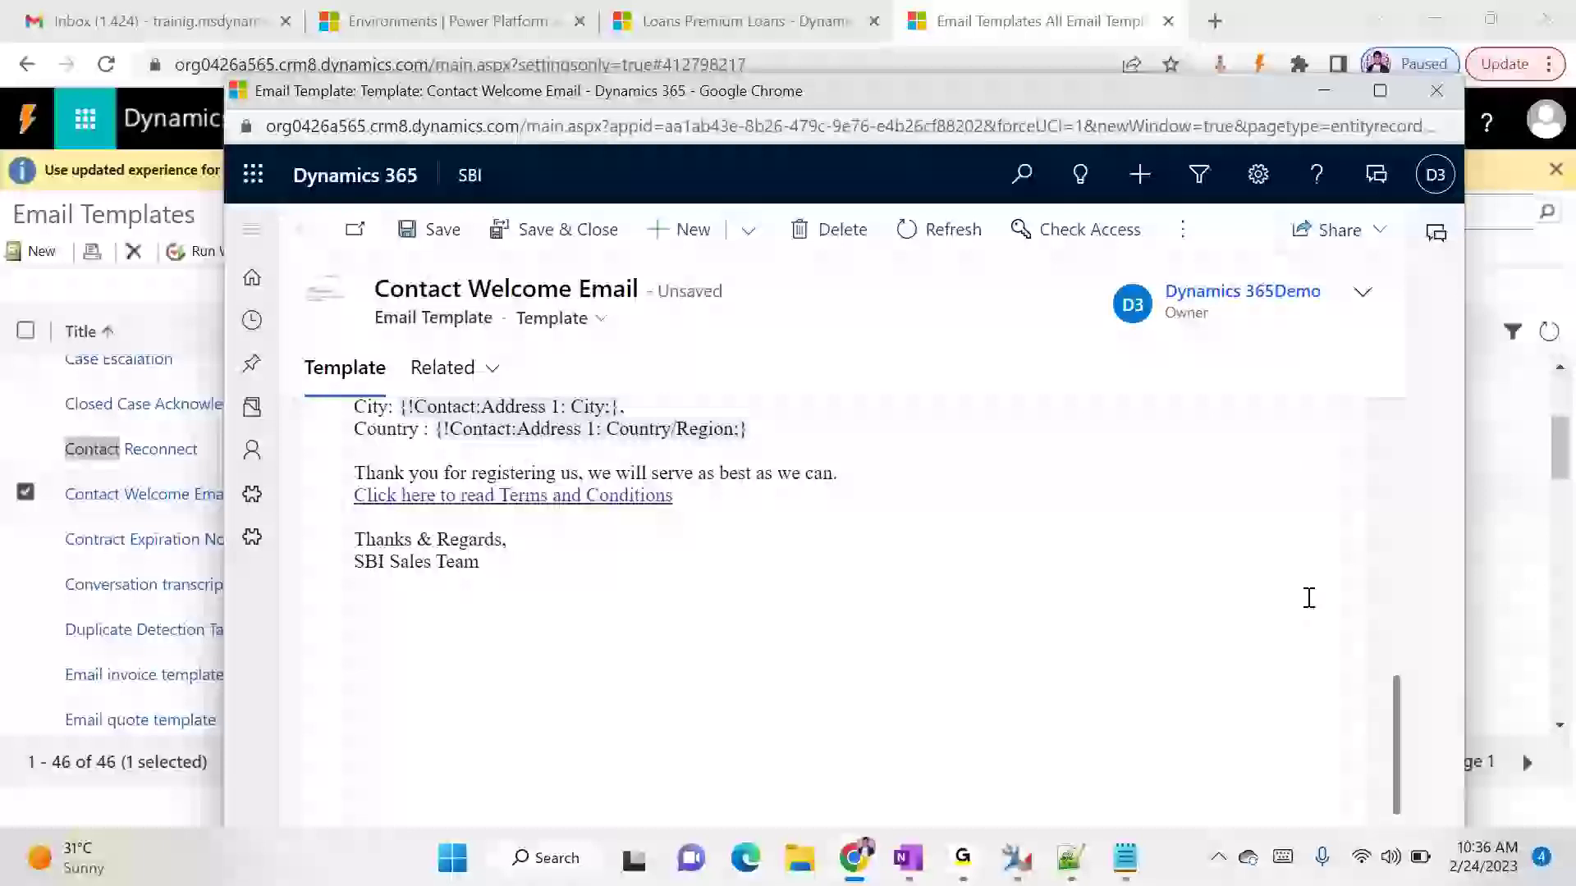
scroll(889, 626, "up", 2)
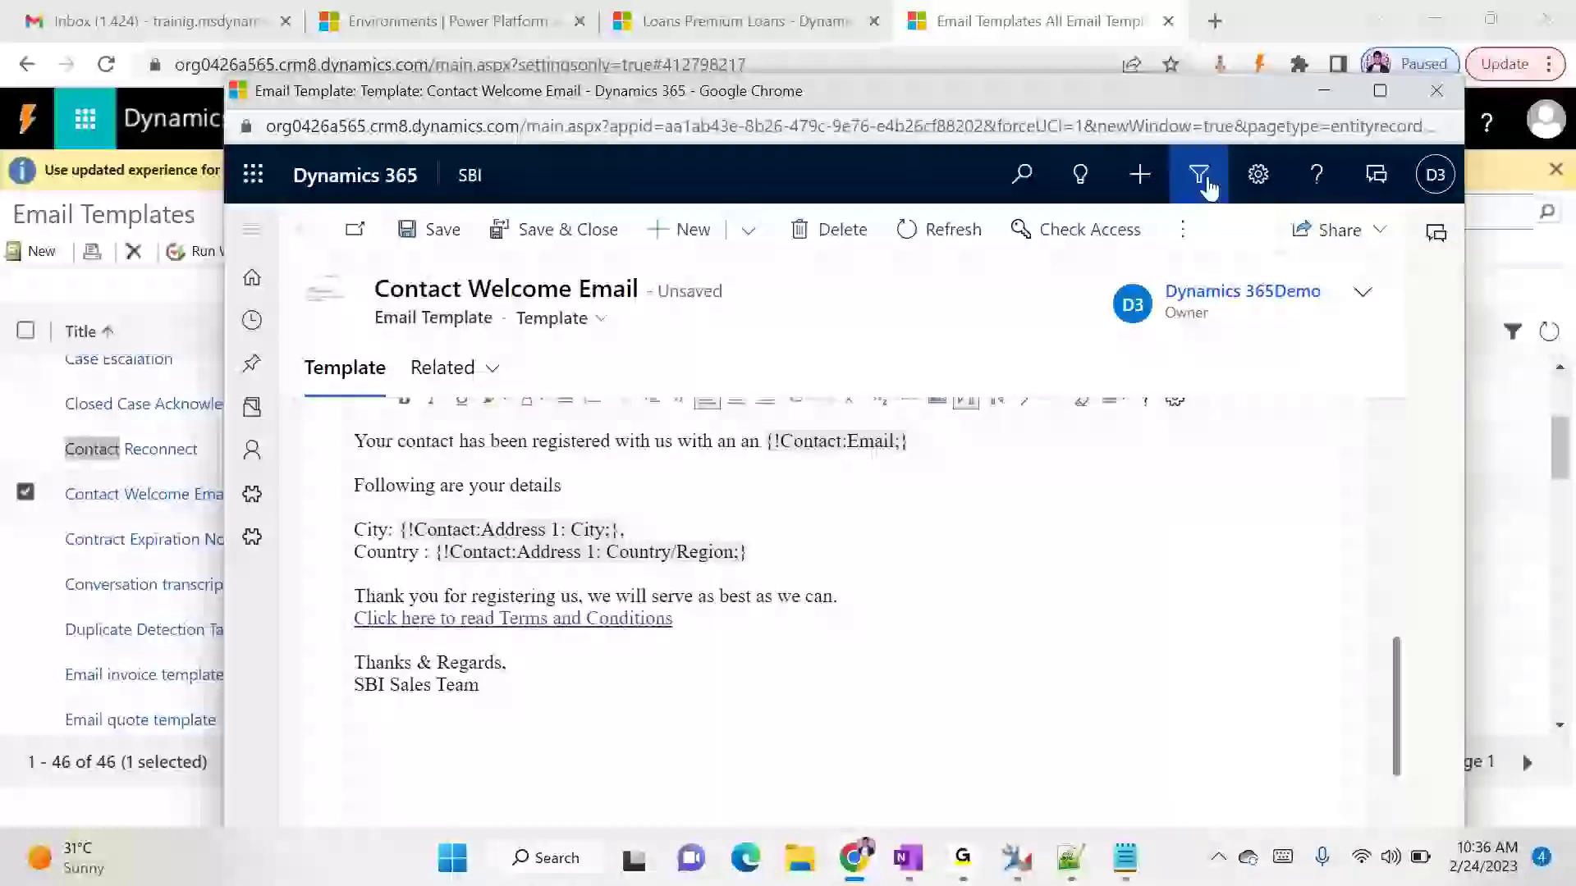
- Leave the Contact Welcome Email window and return to the Templates overview in Settings
left_click(1339, 86)
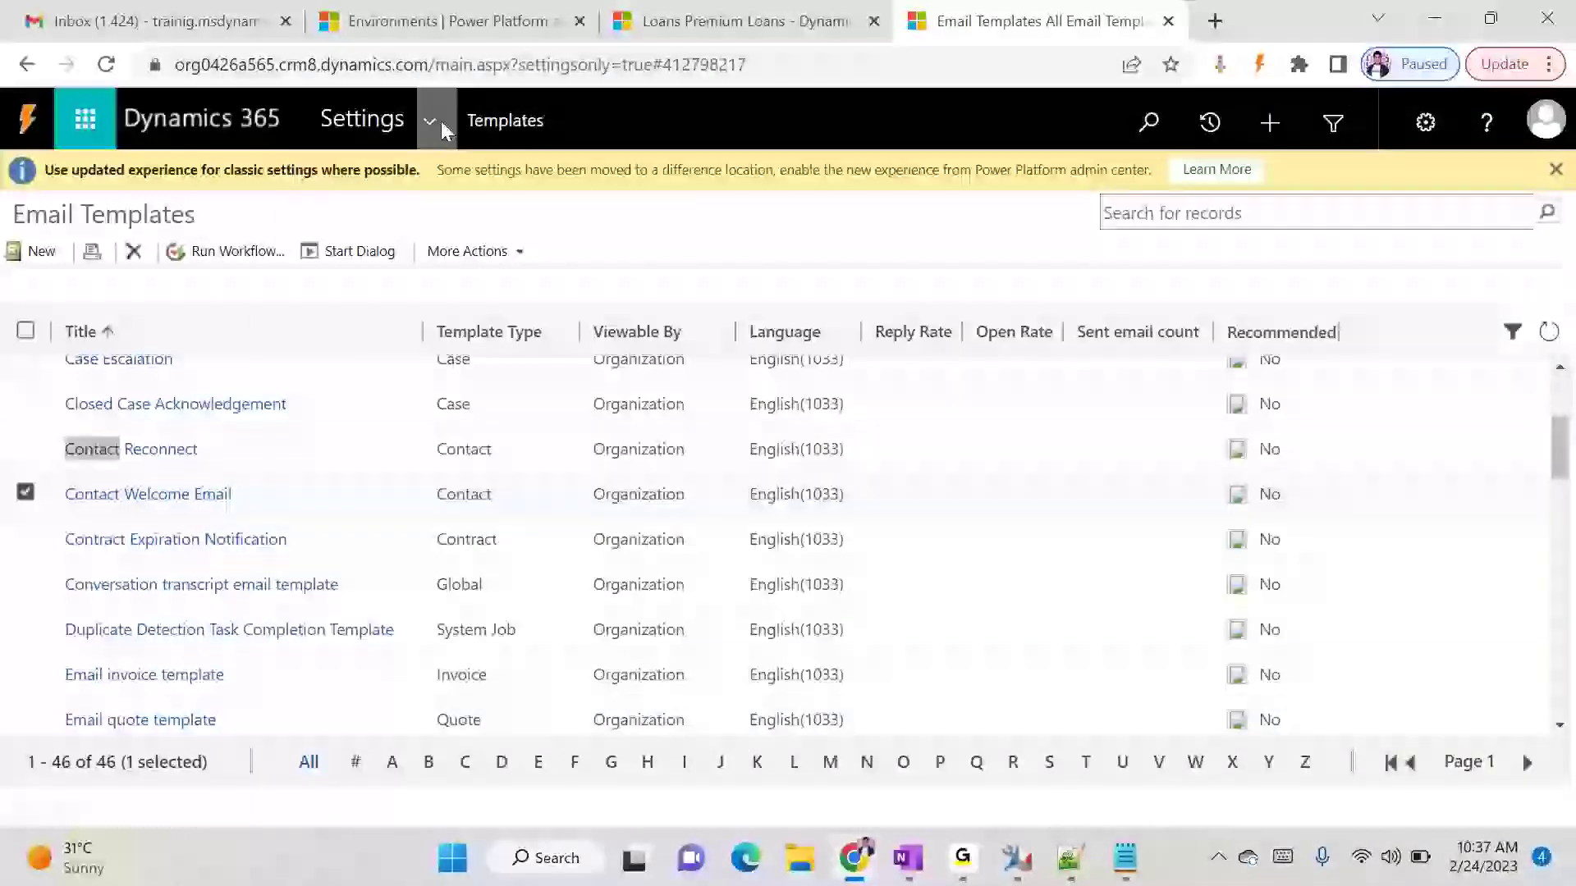
left_click(491, 120)
left_click(491, 119)
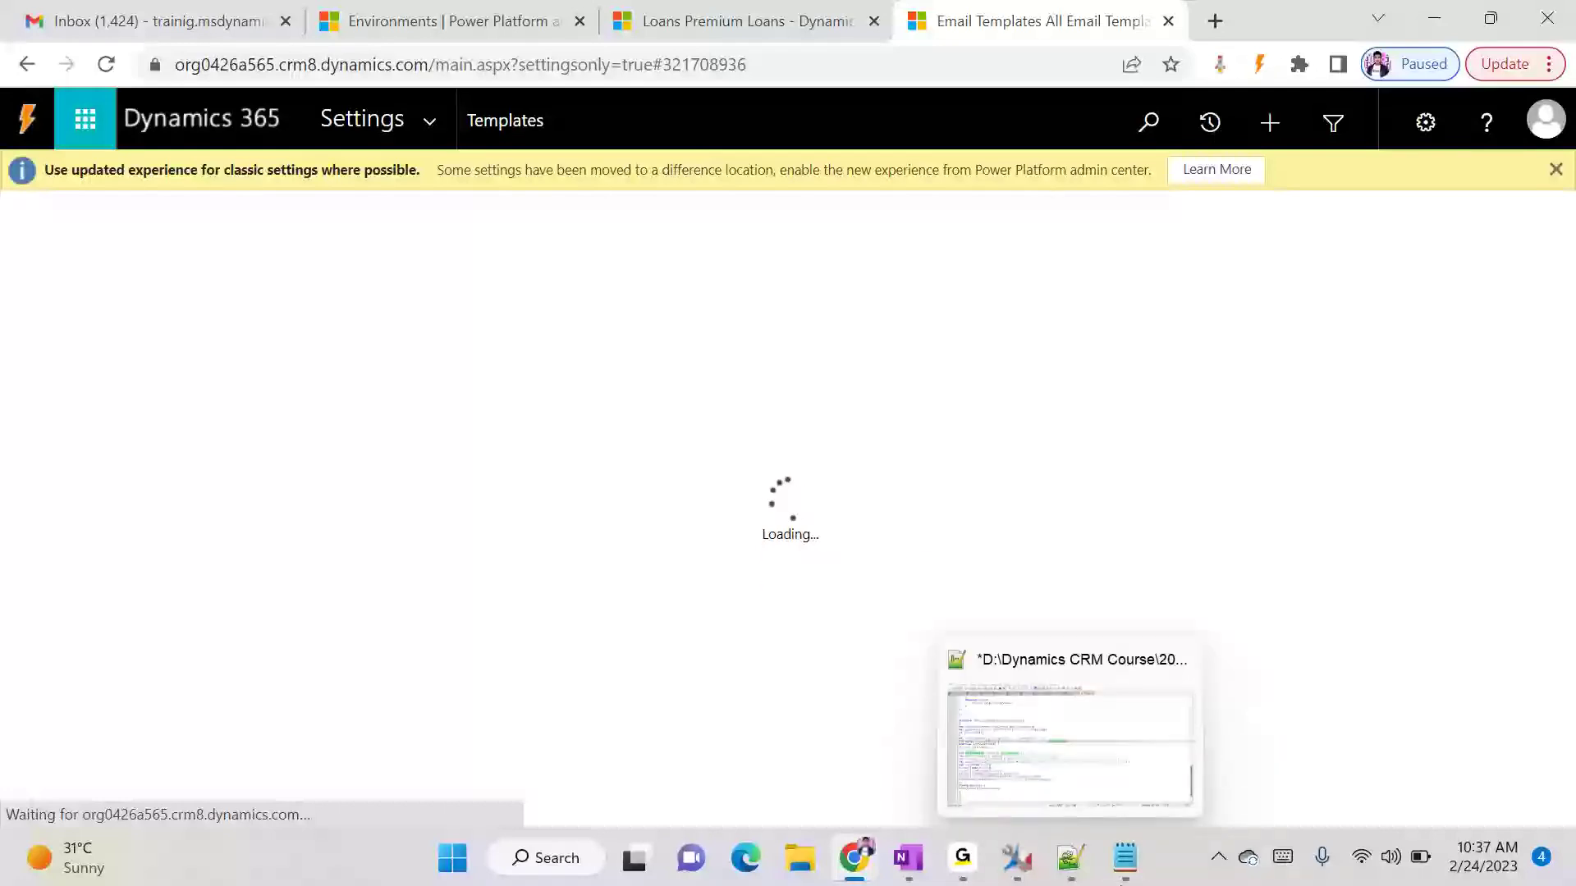
- Switch to Notepad and add the heading "Document Template:" below the email template notes
left_click(1124, 858)
key("Return")
key("Return")
key("Return")
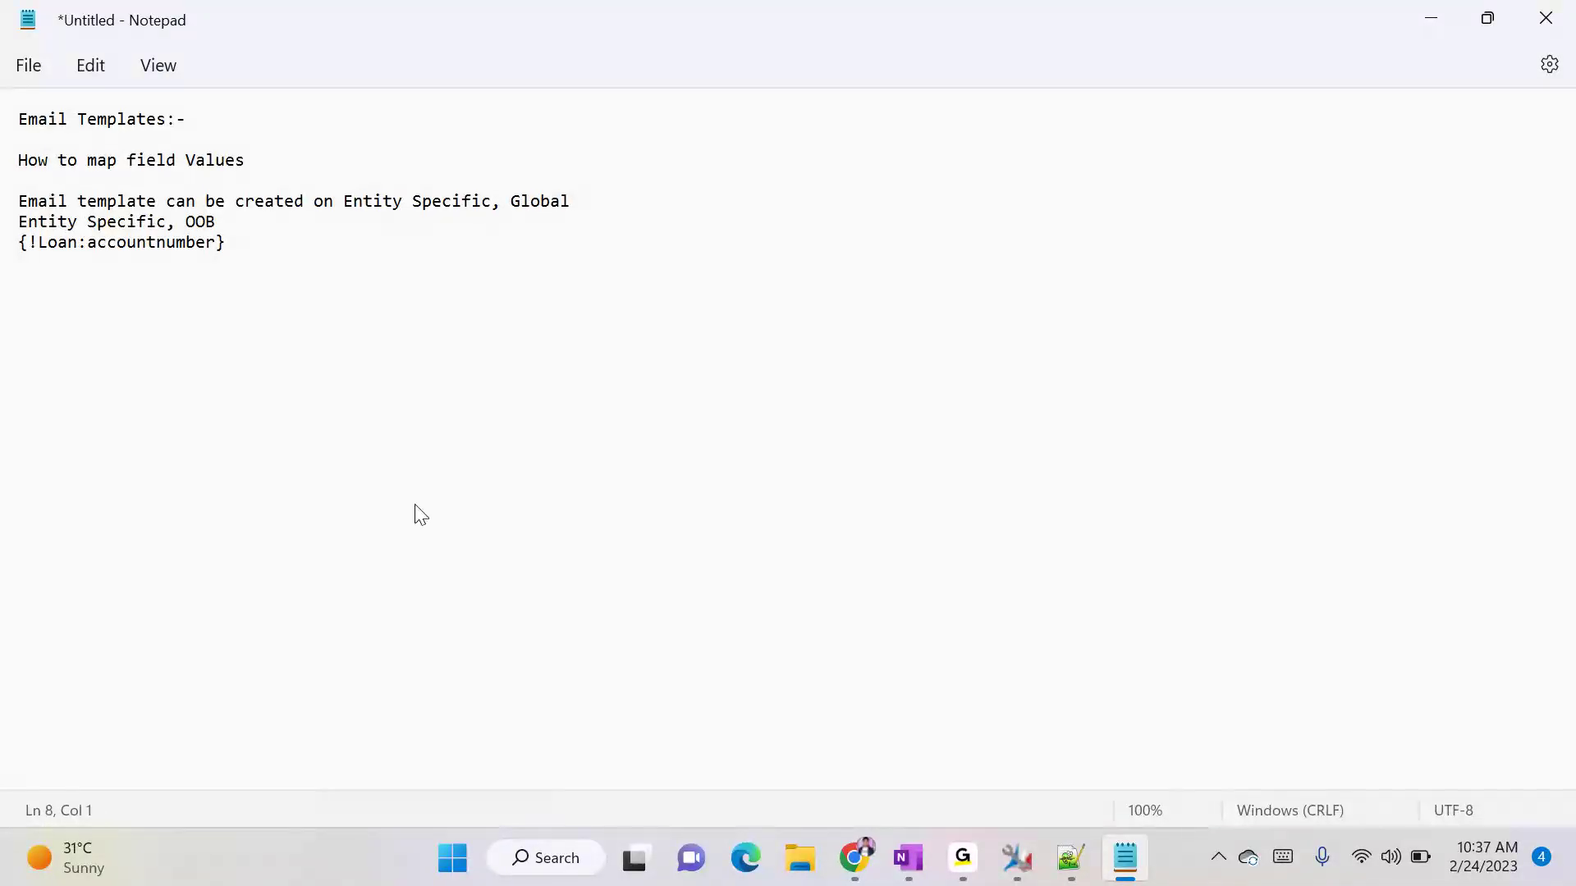
type("Document Template")
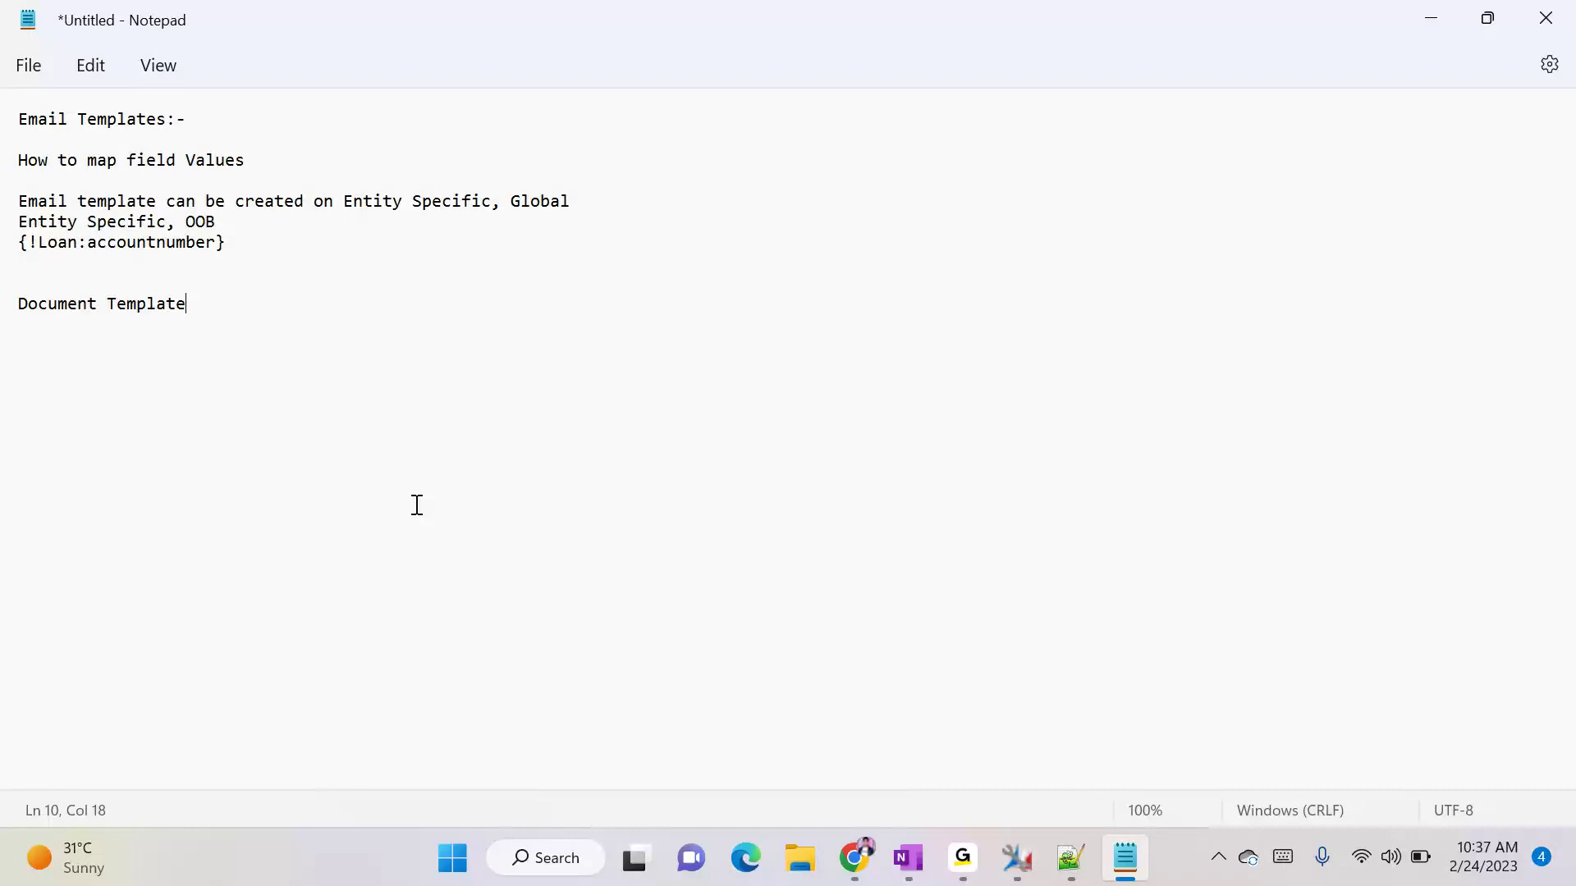
type(":")
key("Return")
- Switch back to Dynamics 365, open Document Templates and dismiss the introduction
key("alt+Tab")
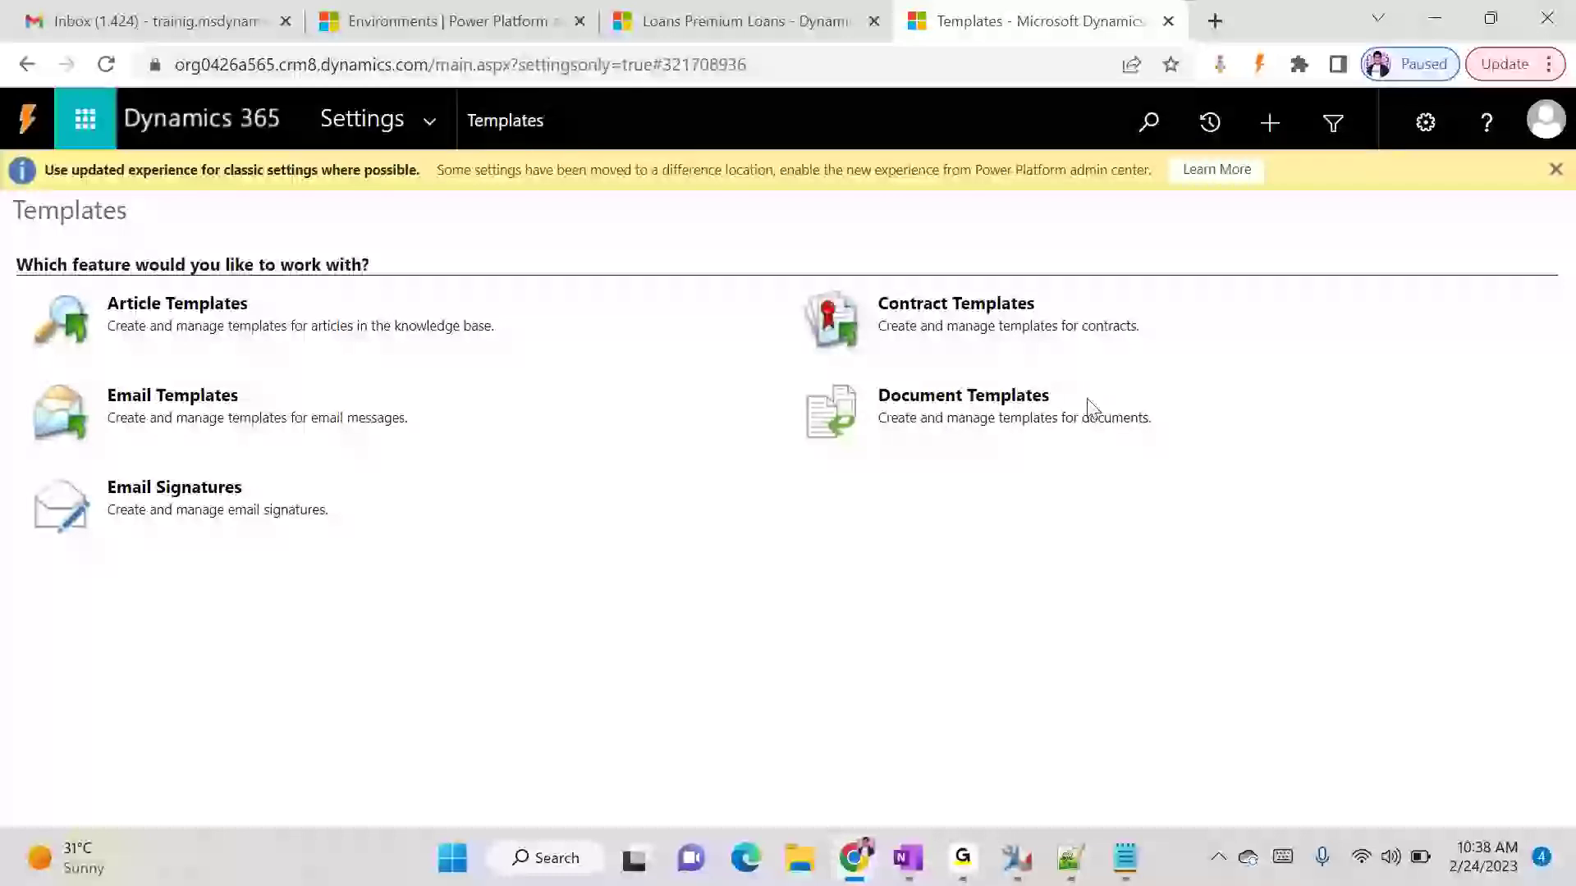
left_click(907, 395)
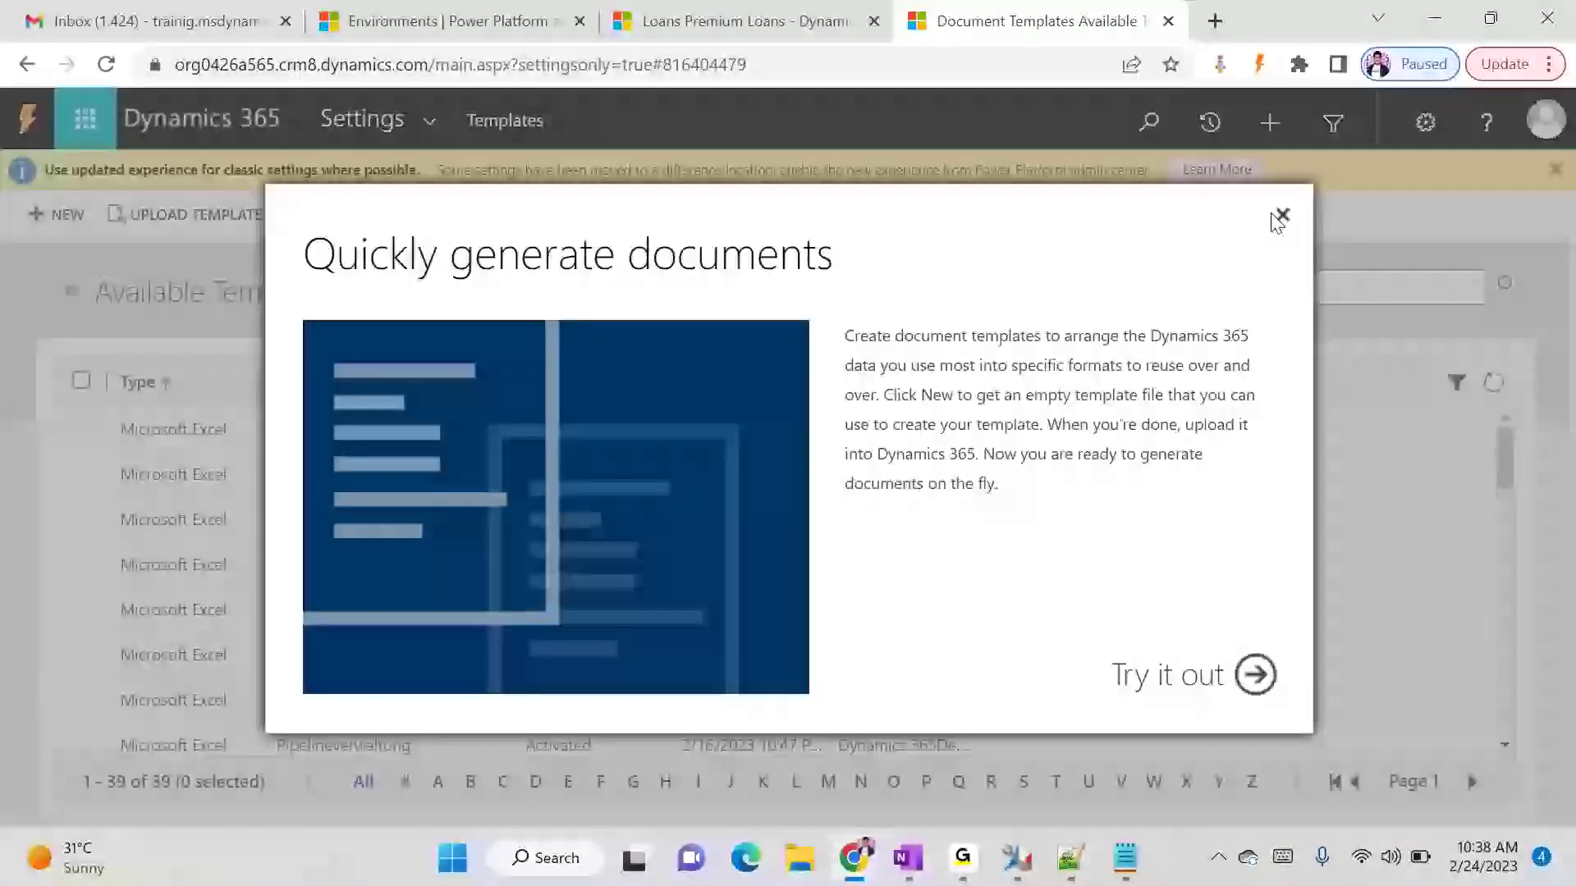
left_click(1281, 216)
- Start a new document template as a Word Template filtered by the Loan entity
left_click(56, 214)
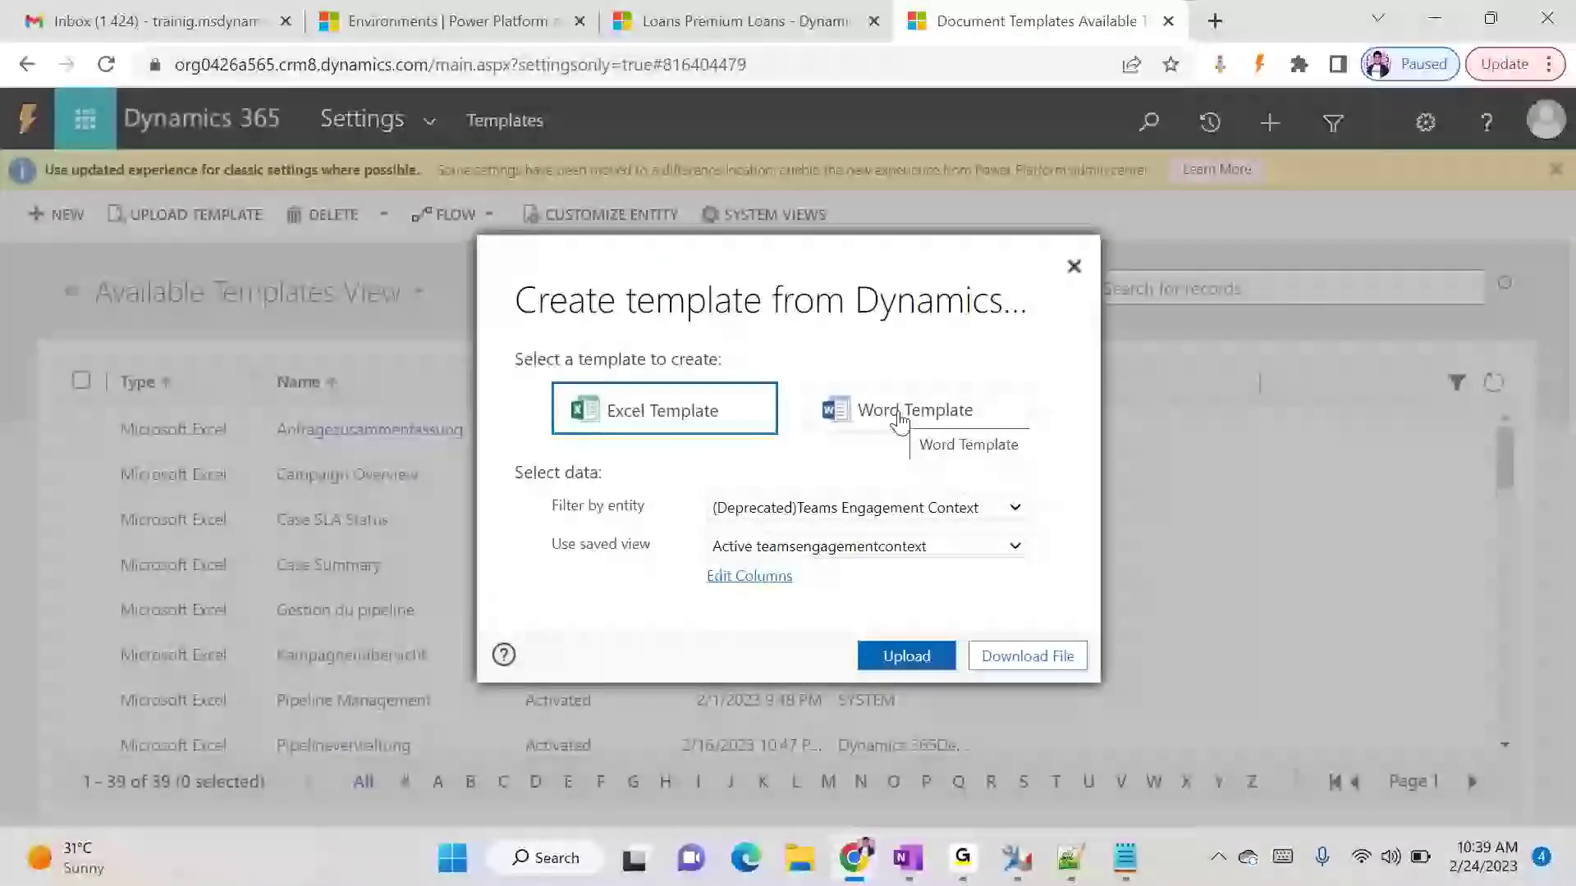
left_click(900, 417)
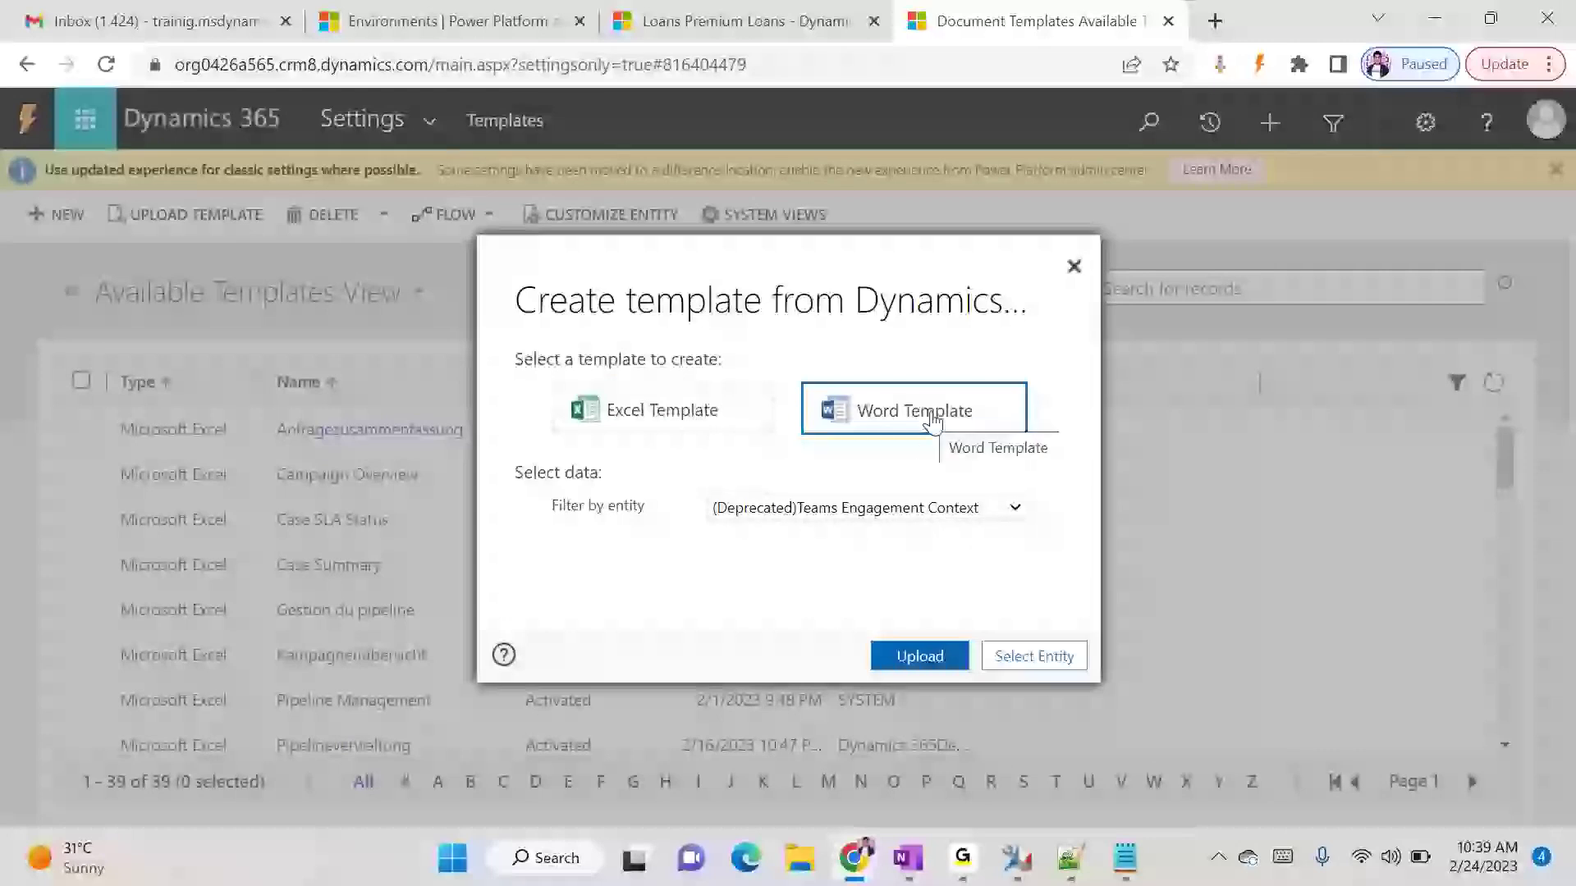
left_click(969, 508)
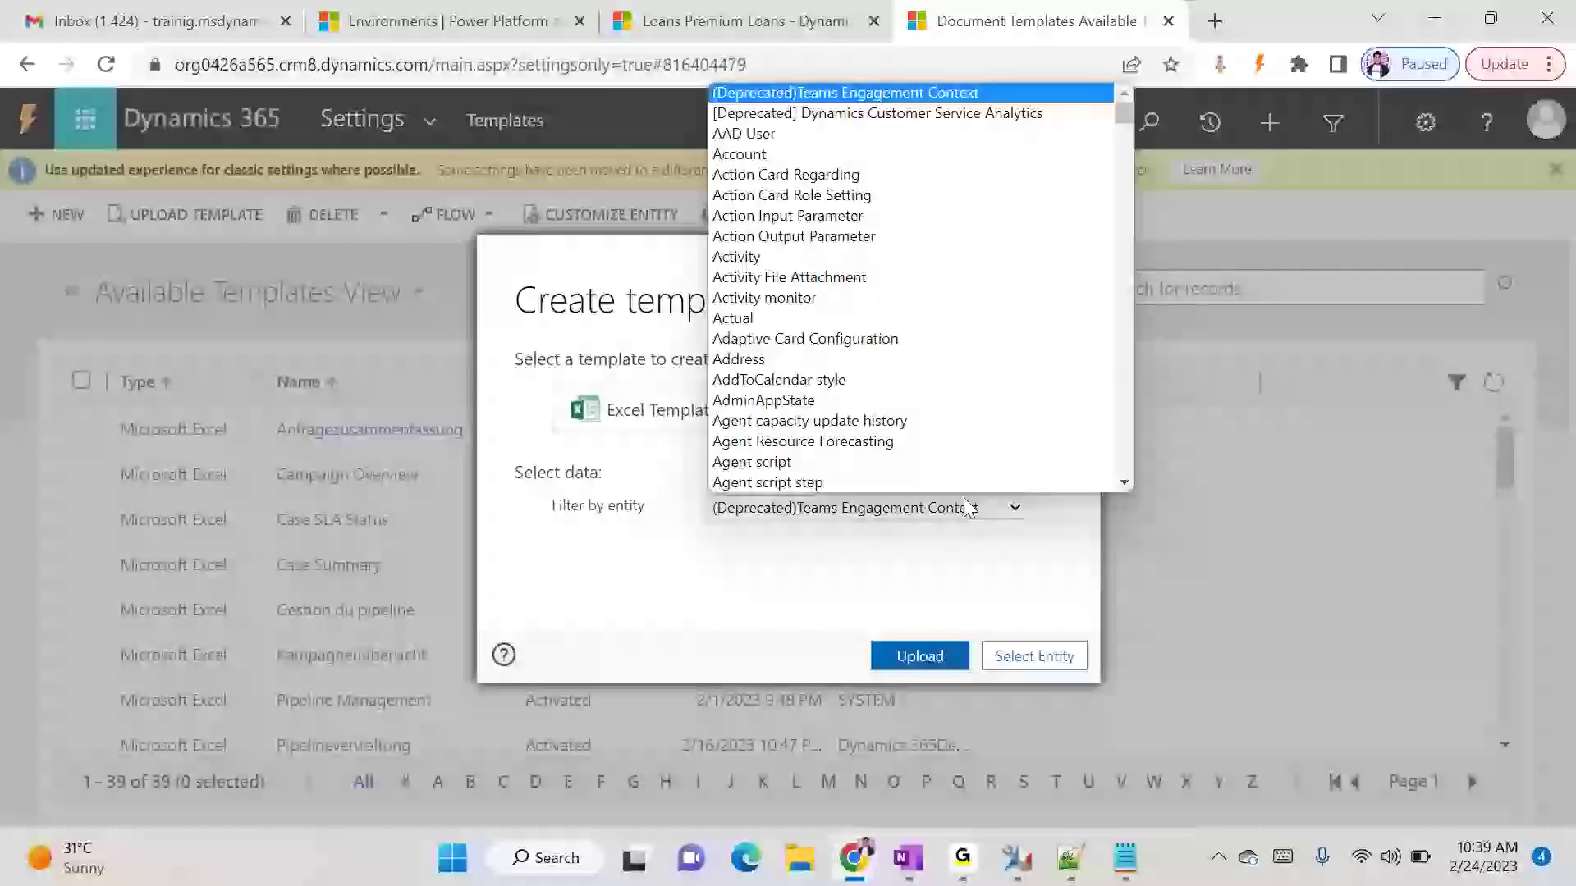
key("s")
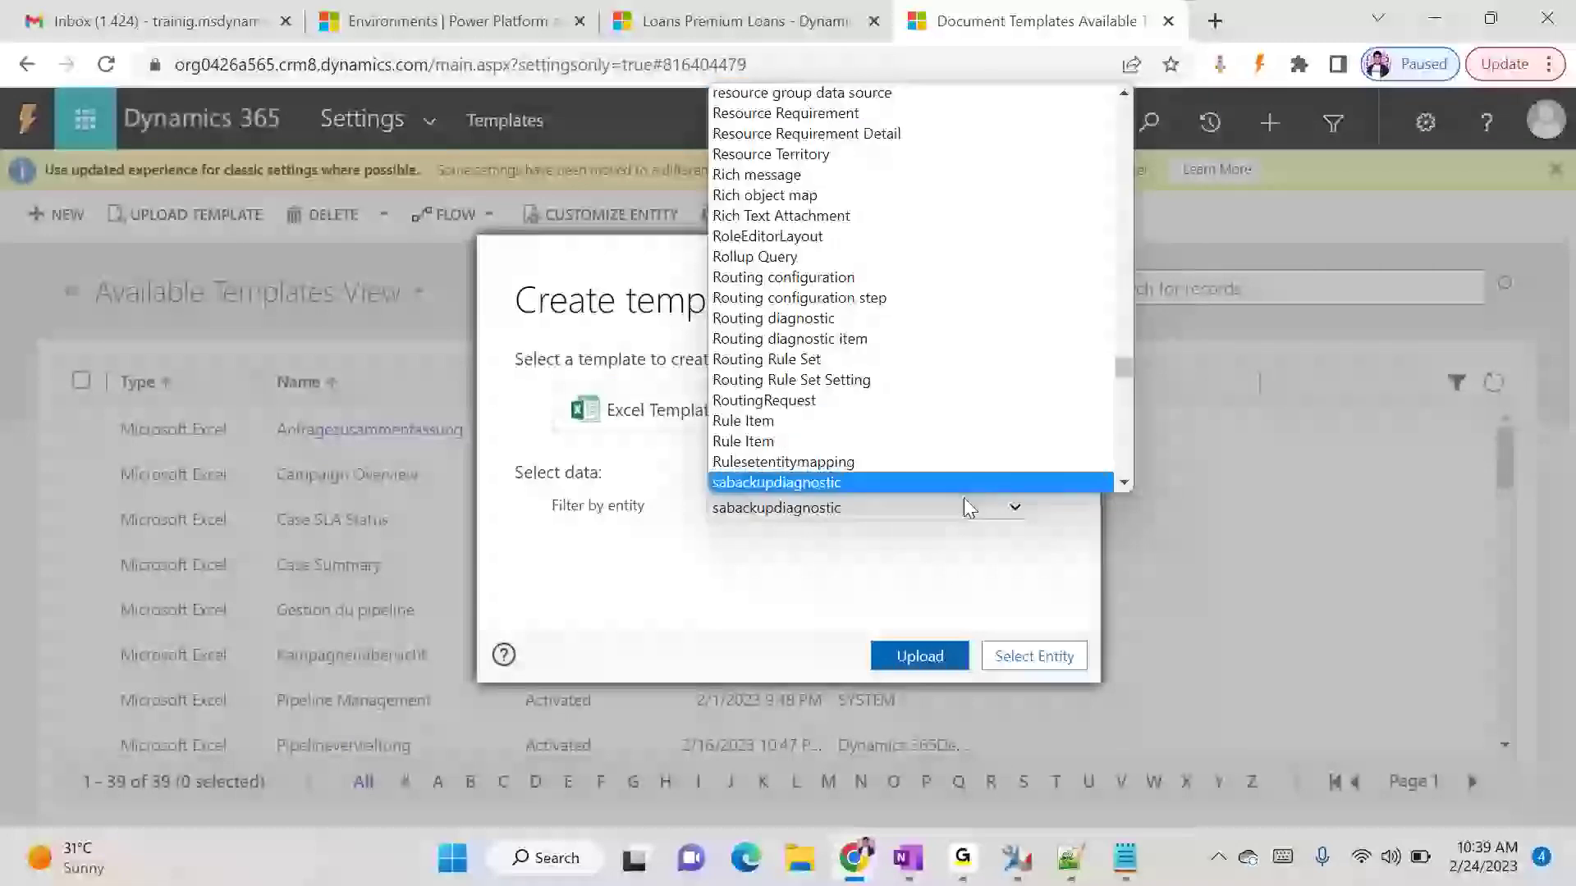
key("s")
key("s")
key("s")
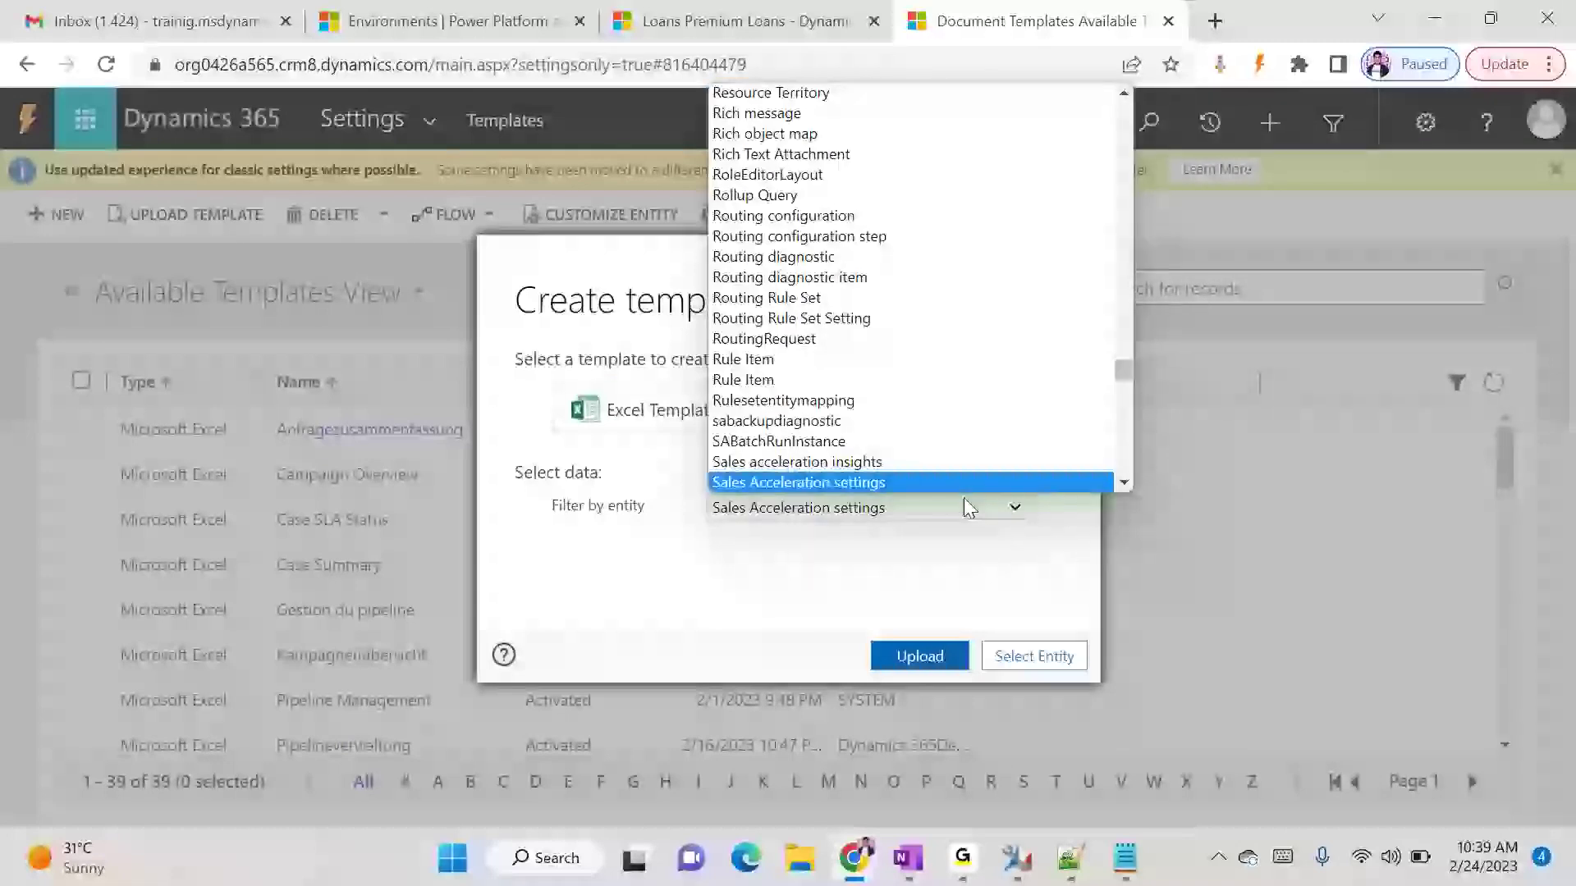
key("l")
key("o")
key("Return")
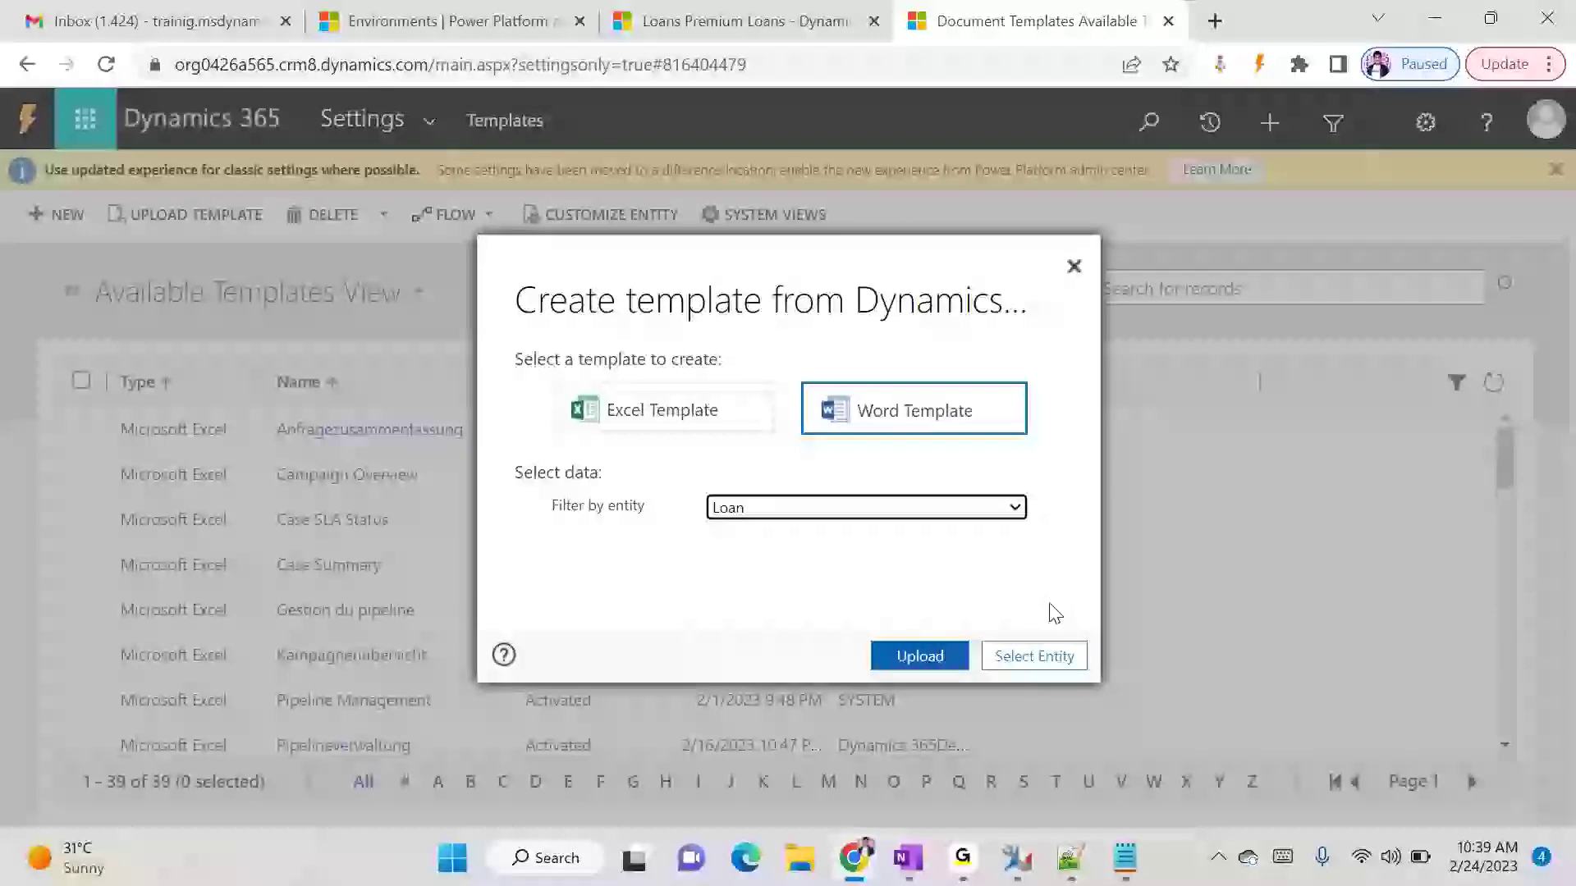
- Include the Transactions 1:N relationship and the Business Unit N:1 relationship in the Loan entity's template
left_click(1030, 665)
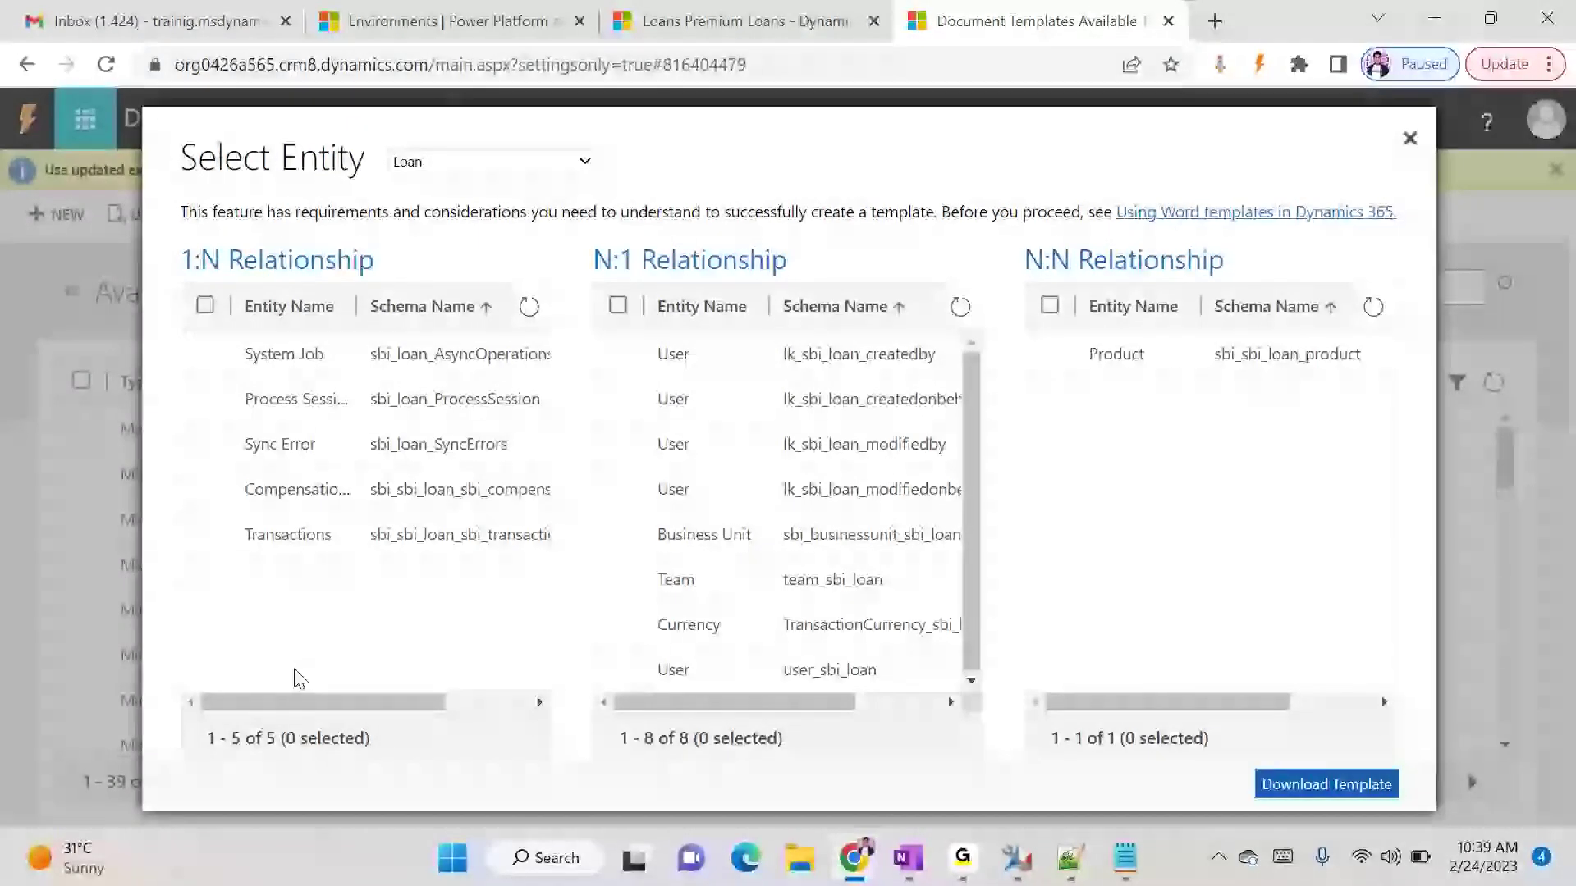
left_click(206, 535)
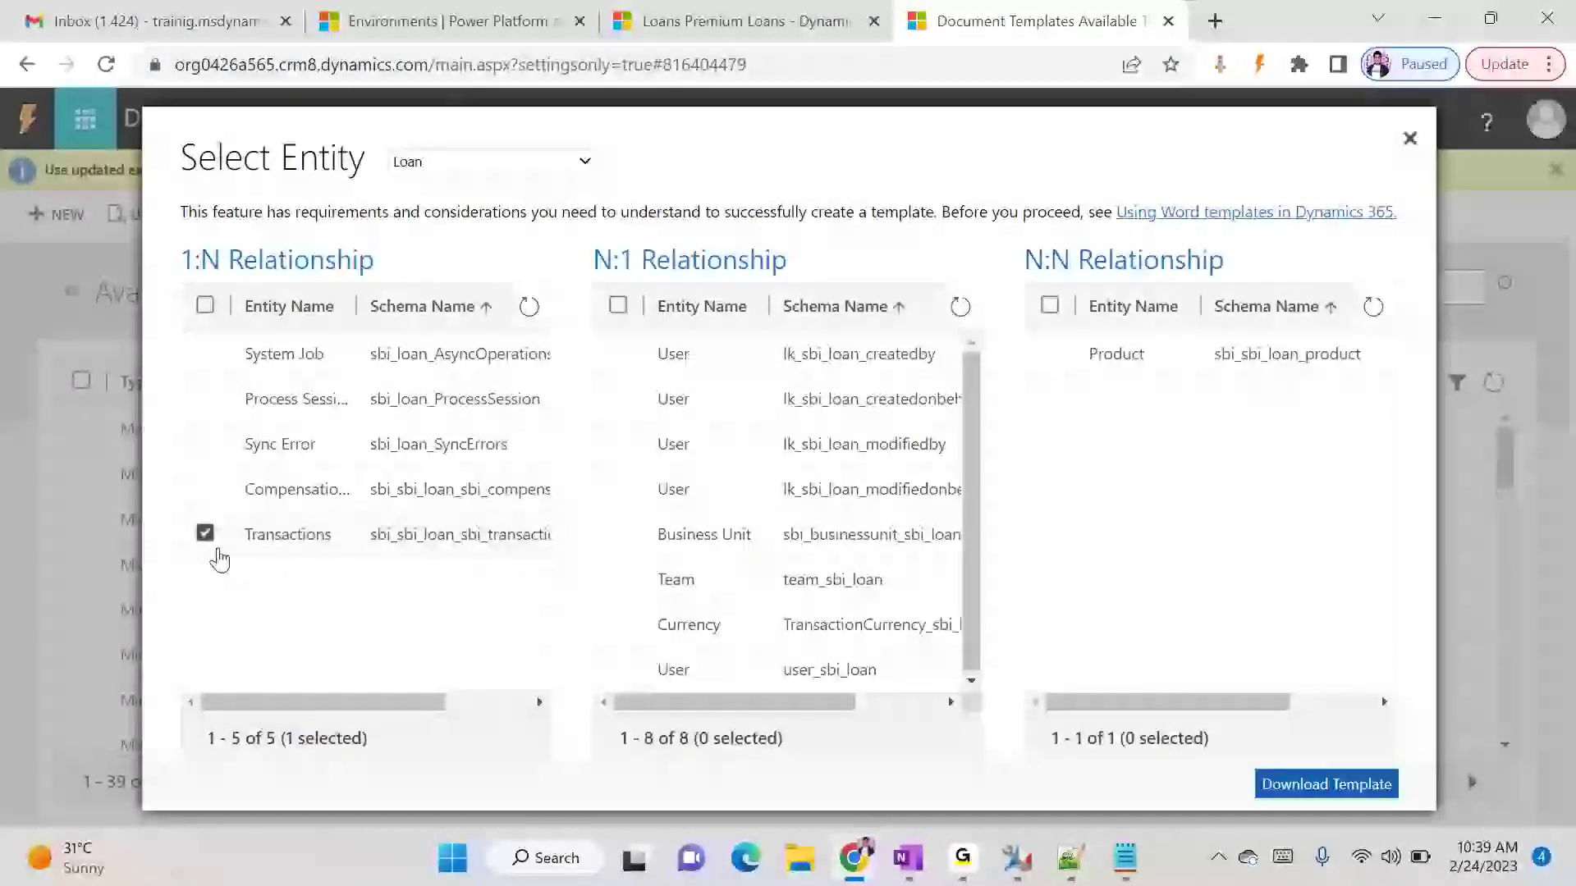
left_click_drag(332, 696, 283, 708)
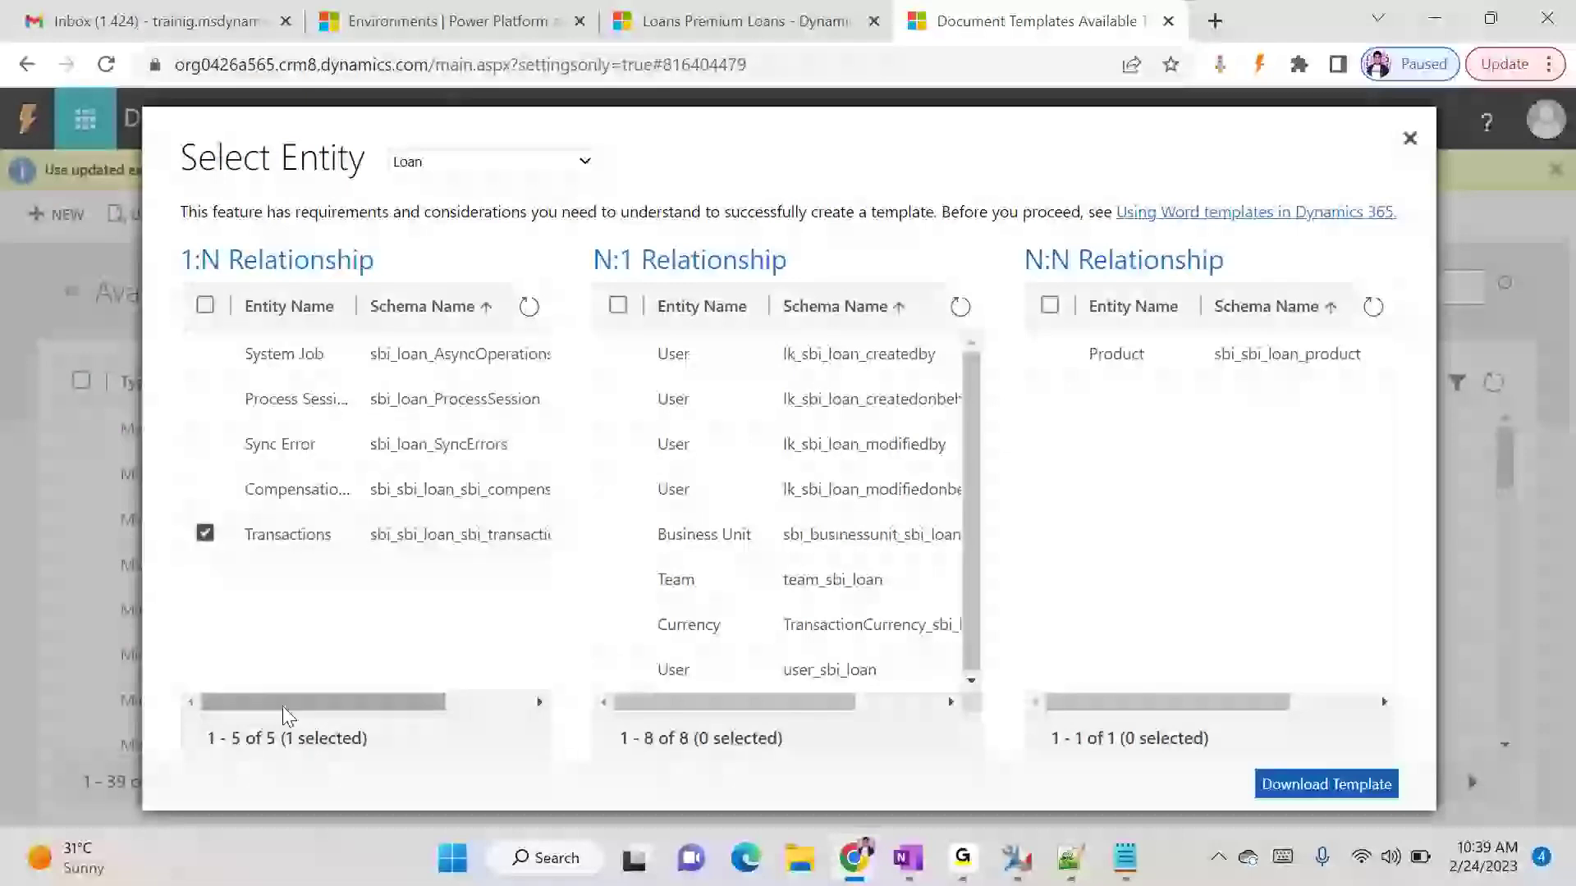
left_click(619, 534)
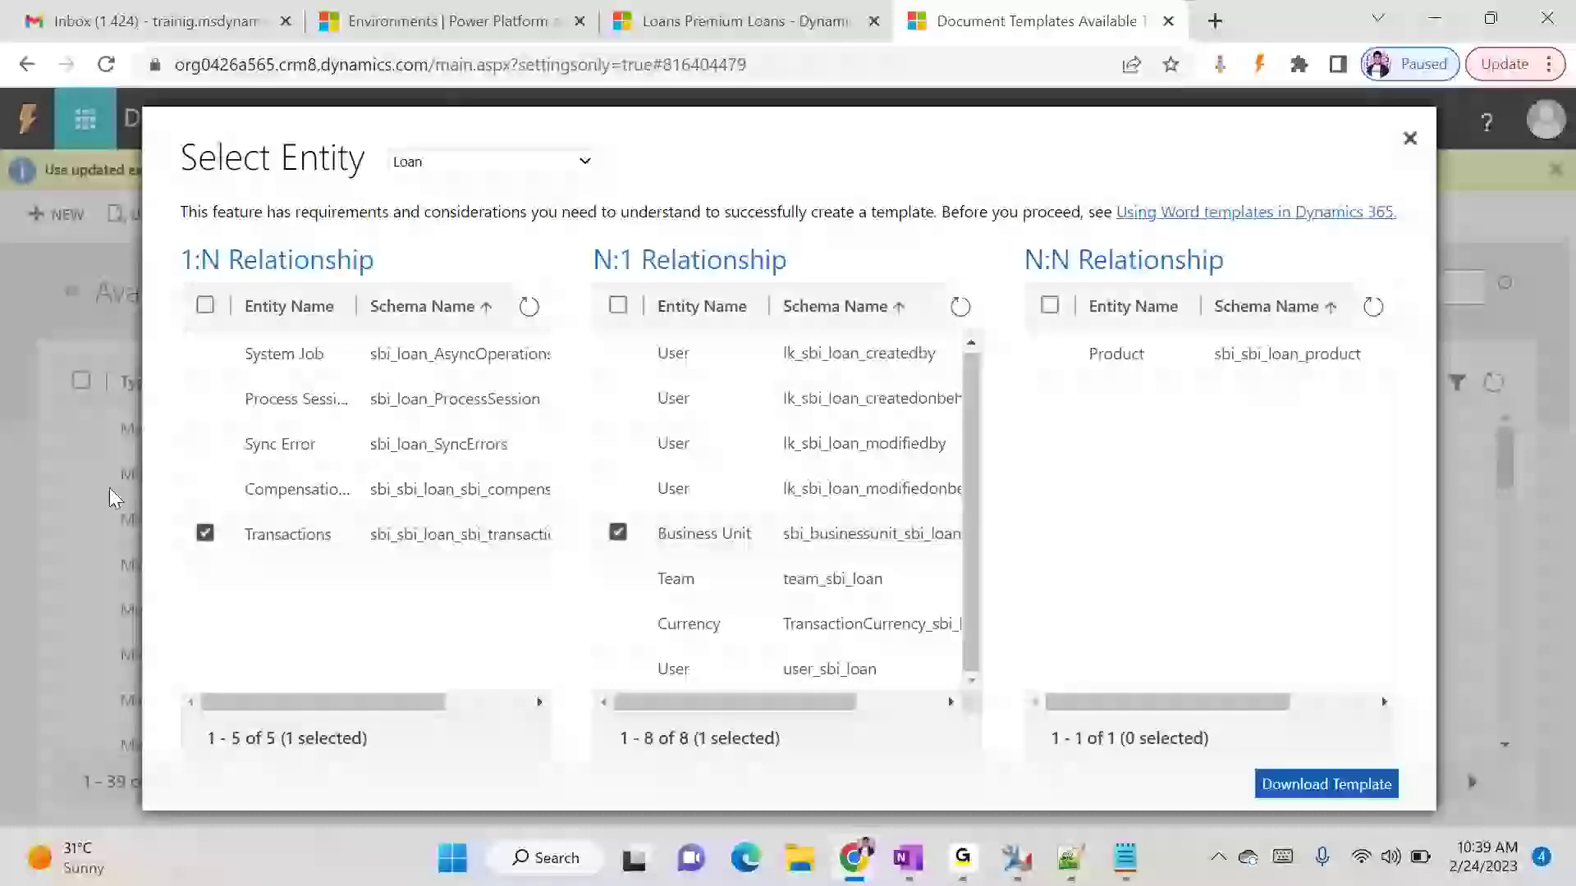
- Download the Loan template as a Word document into the Downloads folder and open it in Word
left_click(1304, 803)
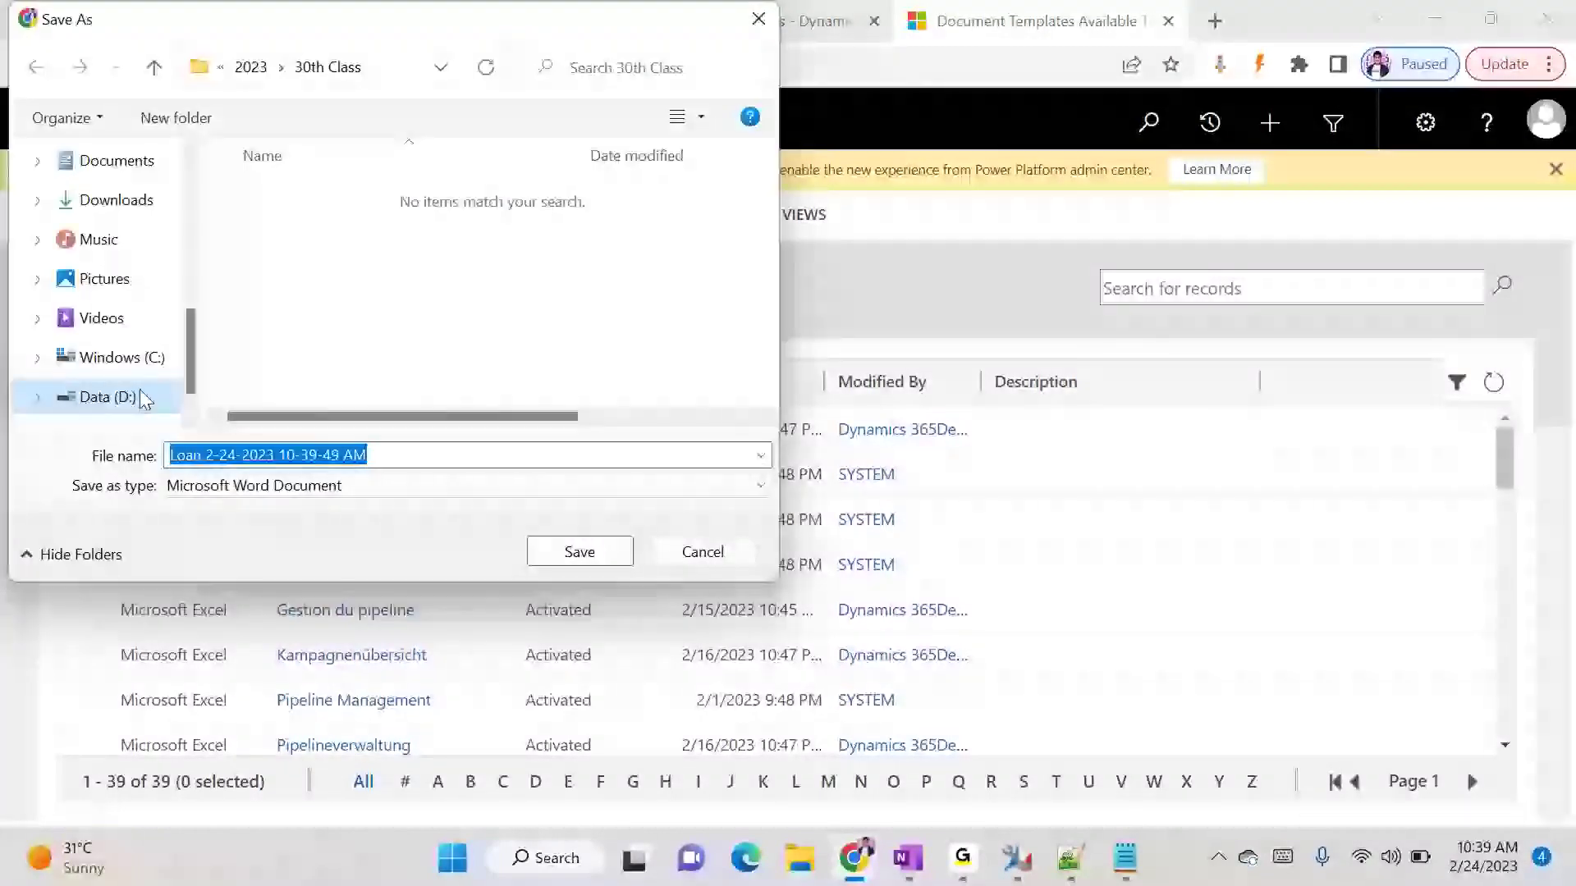
left_click(135, 202)
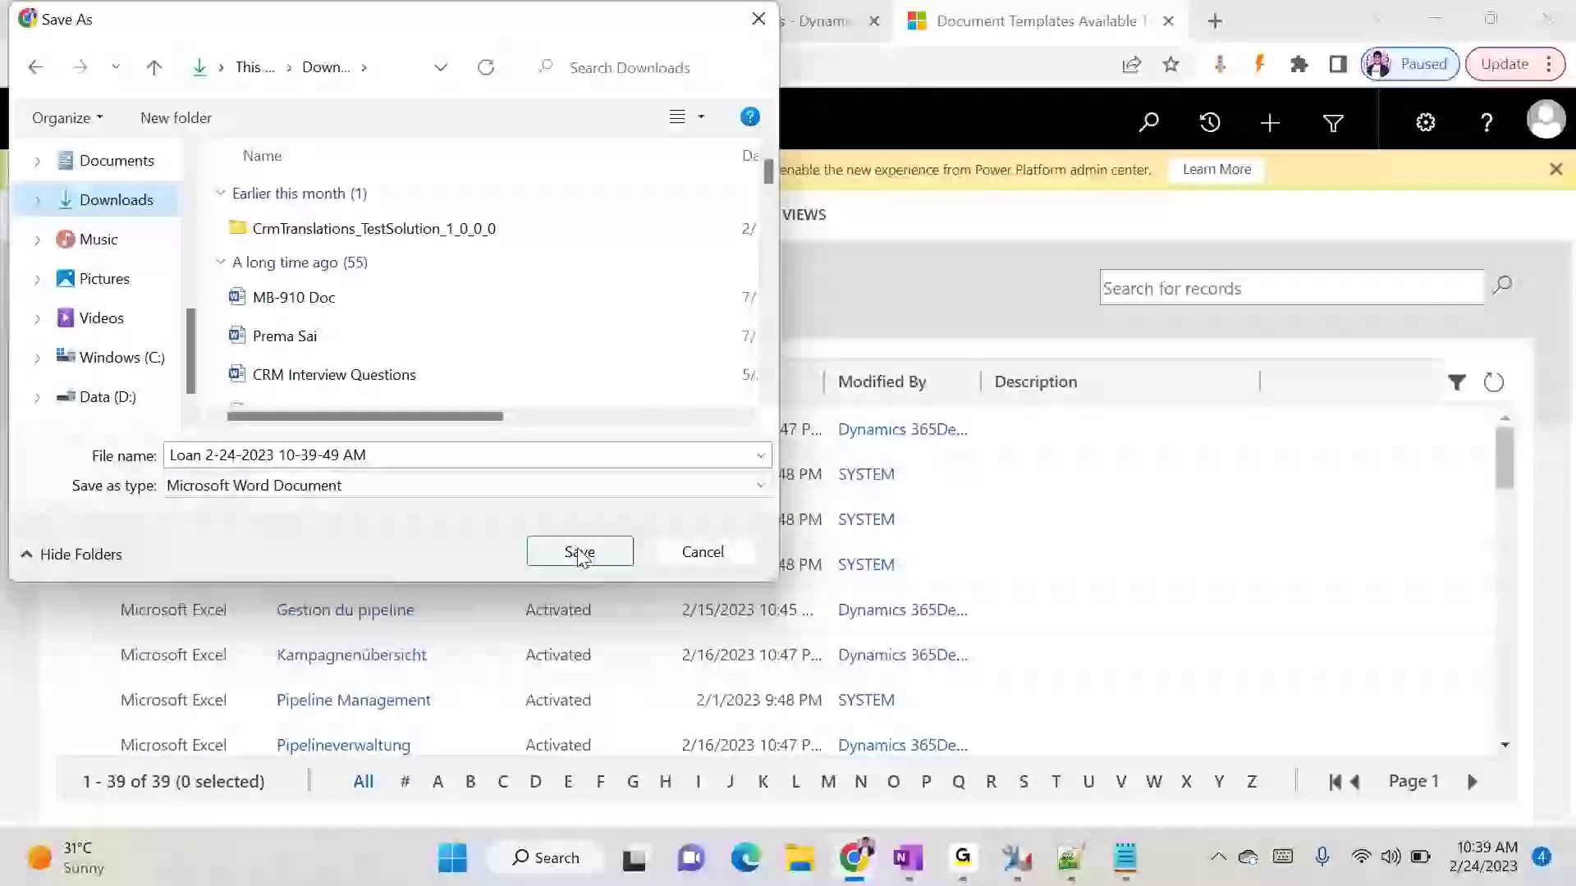
left_click(580, 552)
left_click(91, 764)
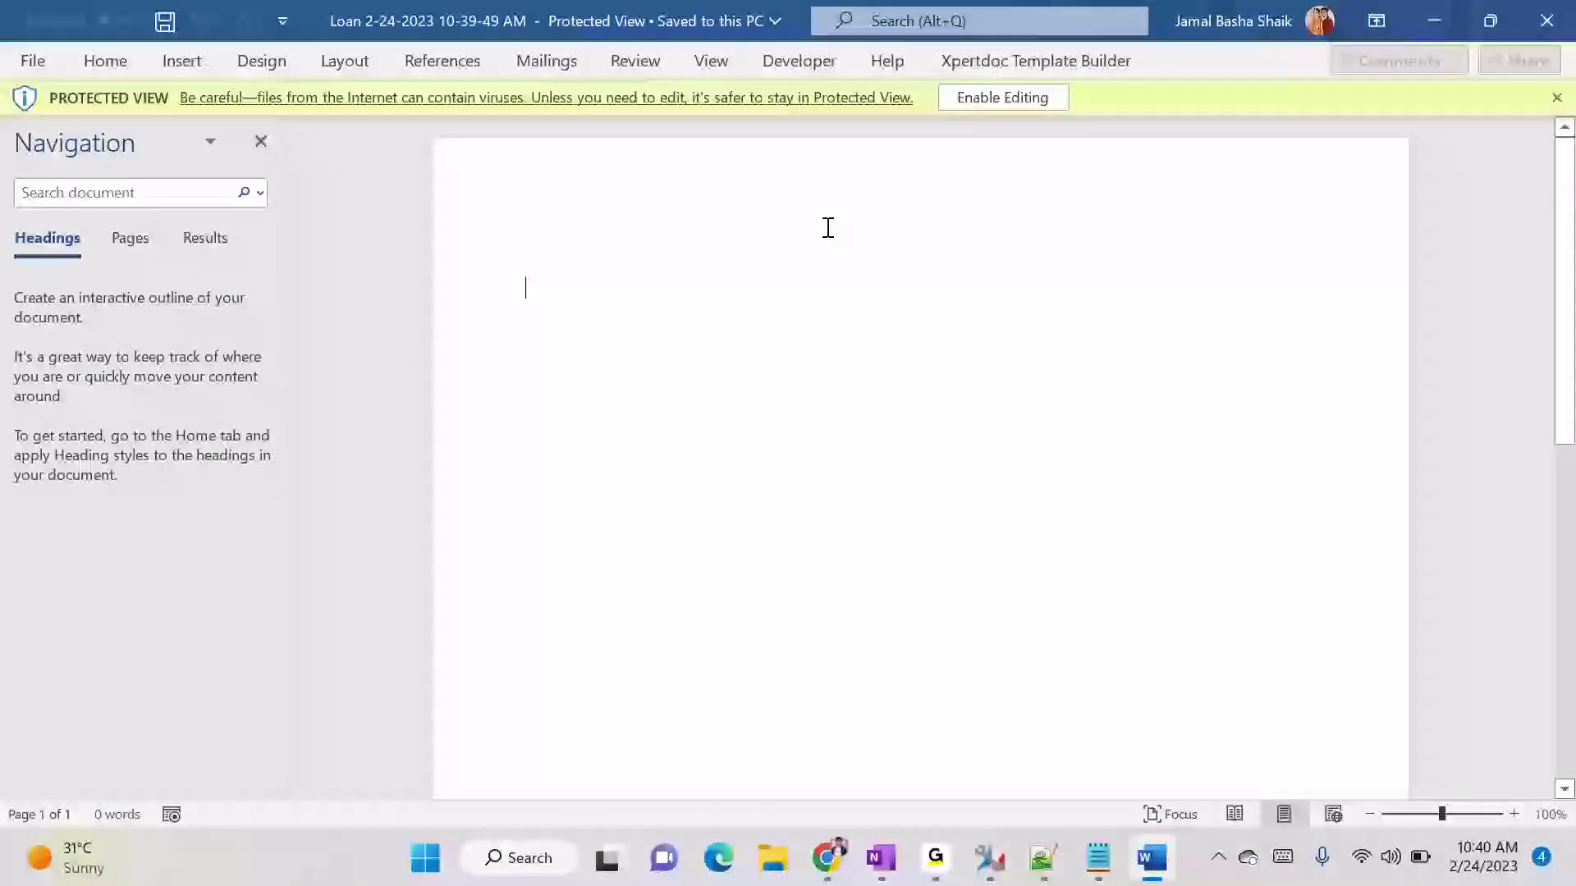
- Enable editing of the downloaded Loan document, show the XML Mapping Pane and close the Navigation pane
left_click(1017, 97)
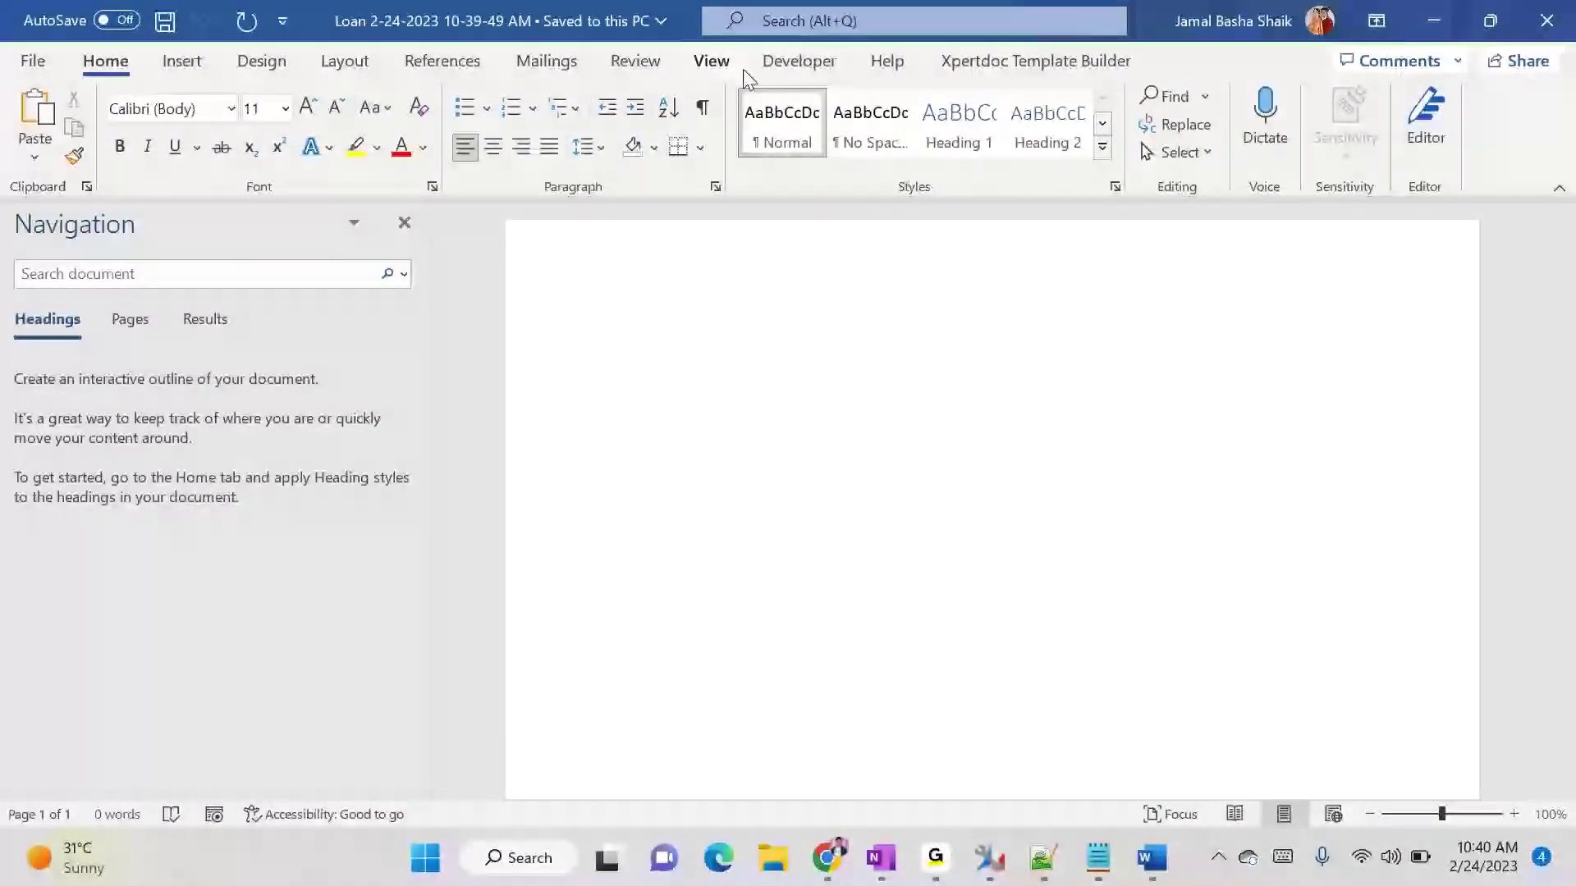
left_click(794, 69)
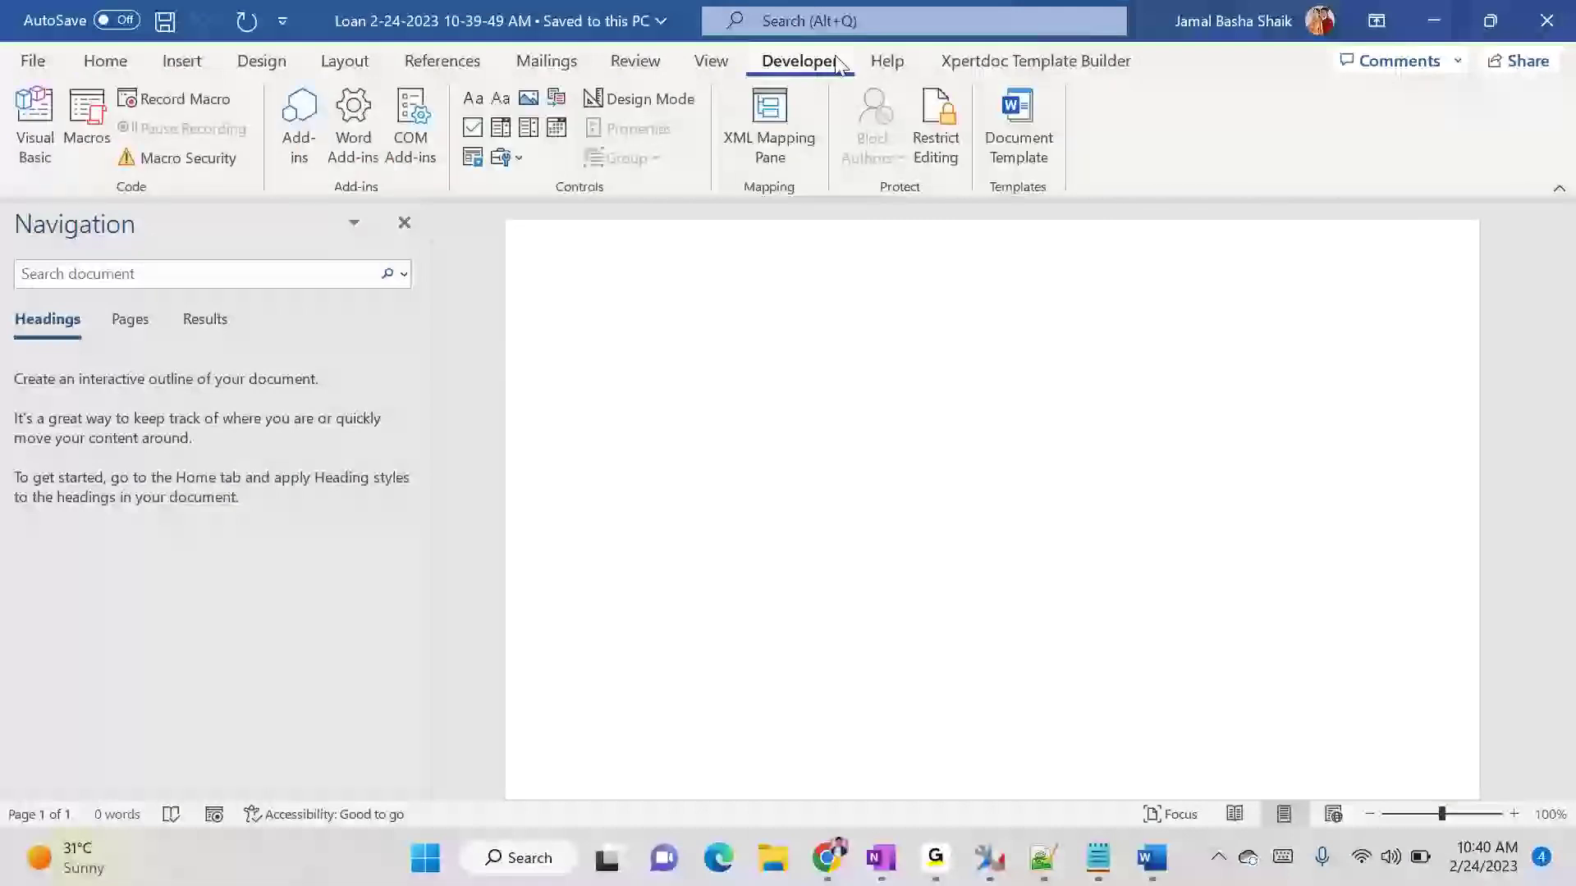
left_click(784, 159)
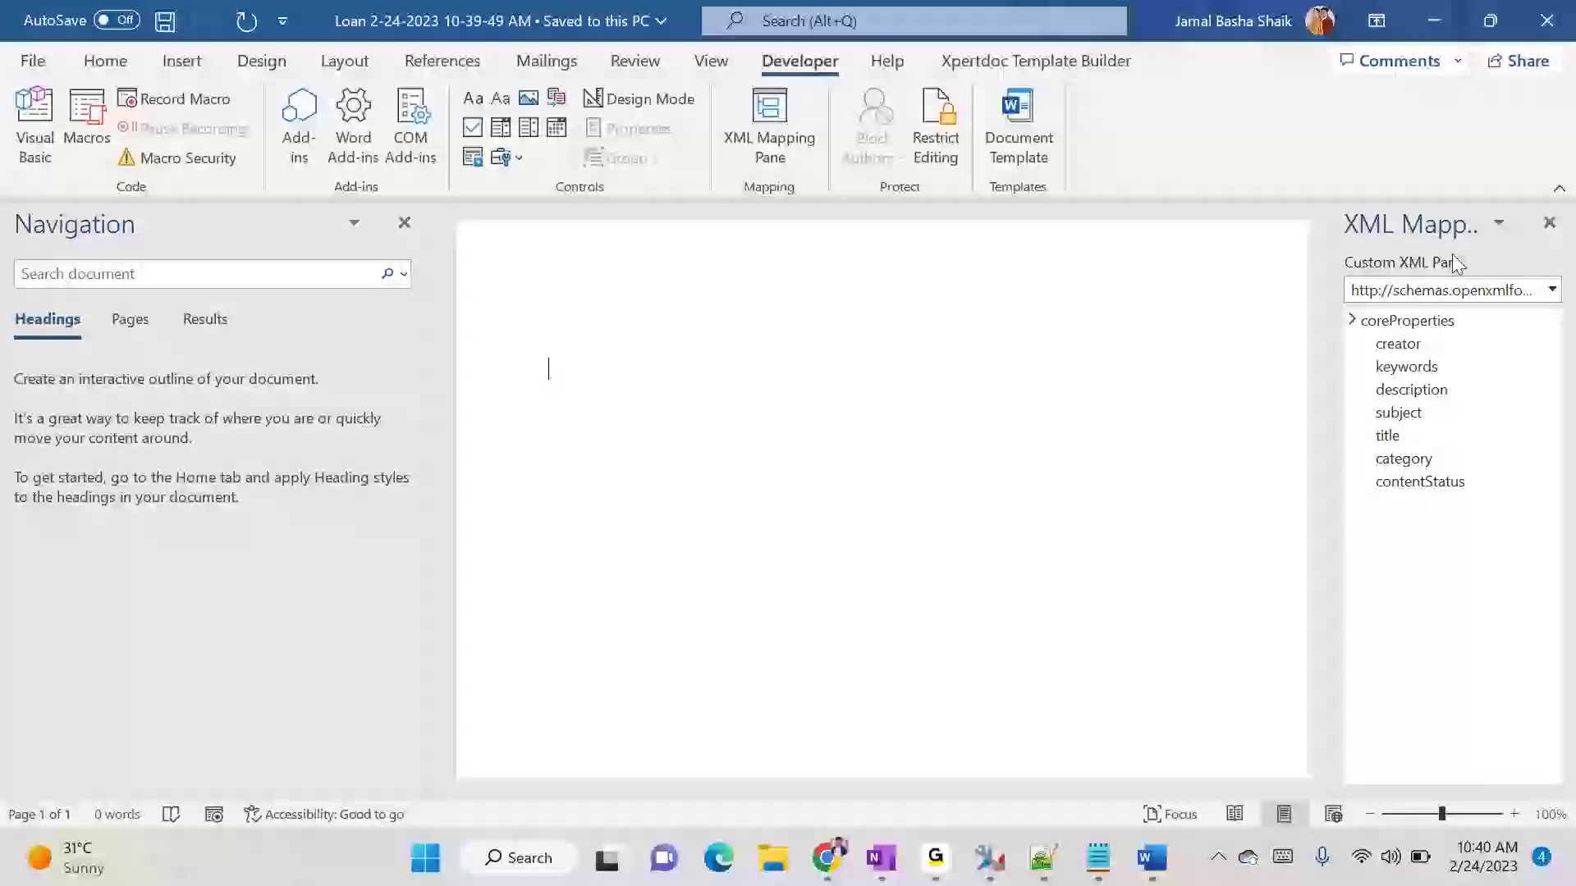
left_click(403, 223)
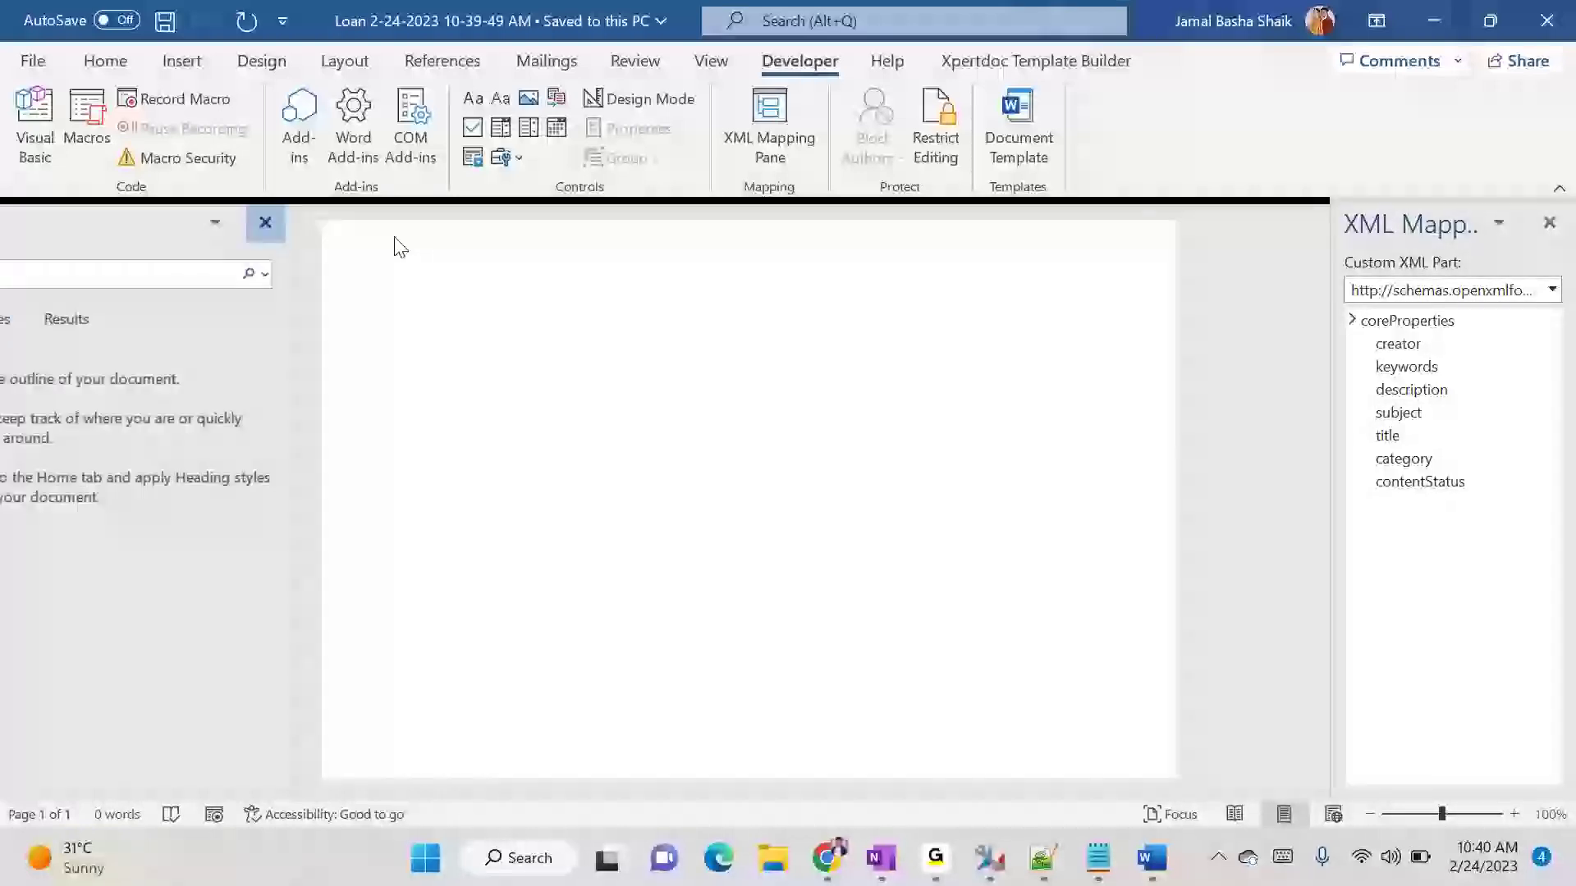
- Select the custom XML part urn:microsoft-crm/document-template/sbi_loan/10790/ and expand sbi_loan to review its fields and relationships
left_click(1552, 288)
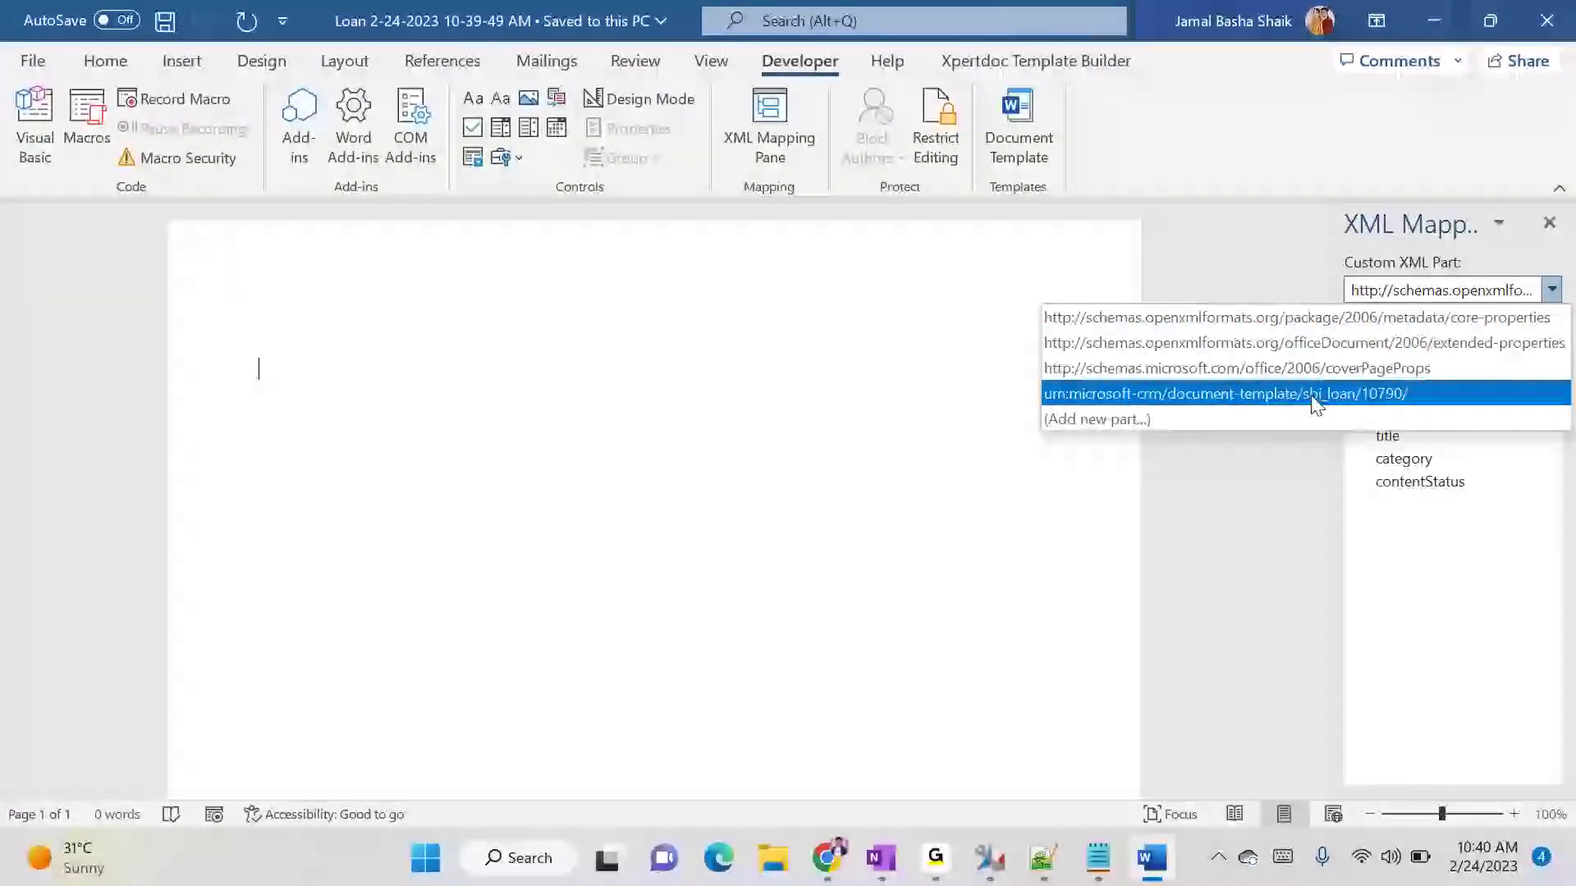
left_click(1398, 402)
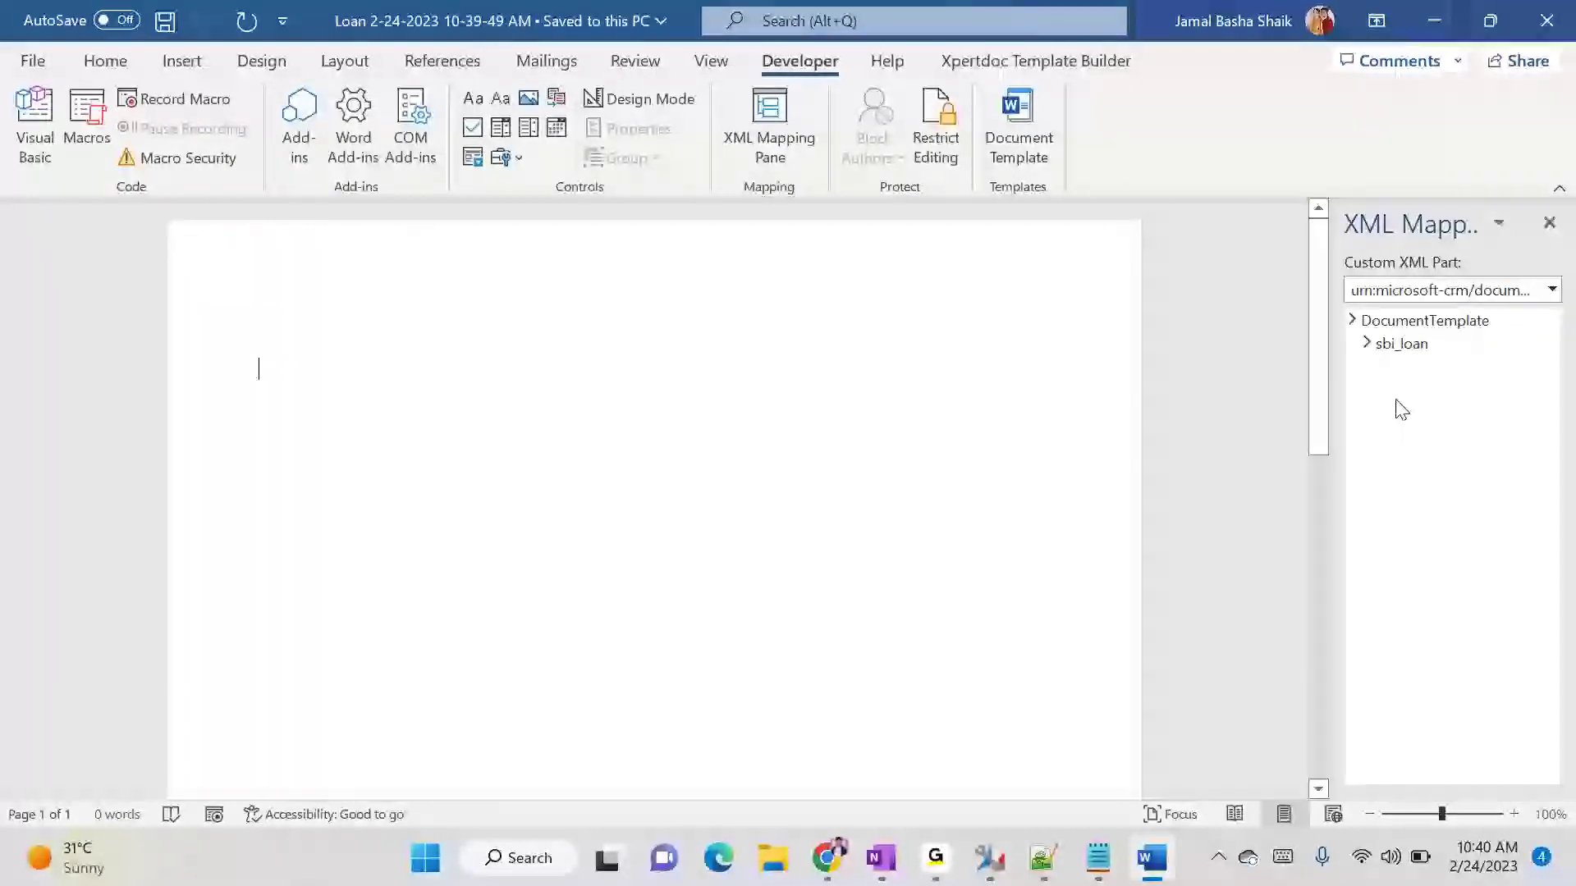
left_click(1367, 344)
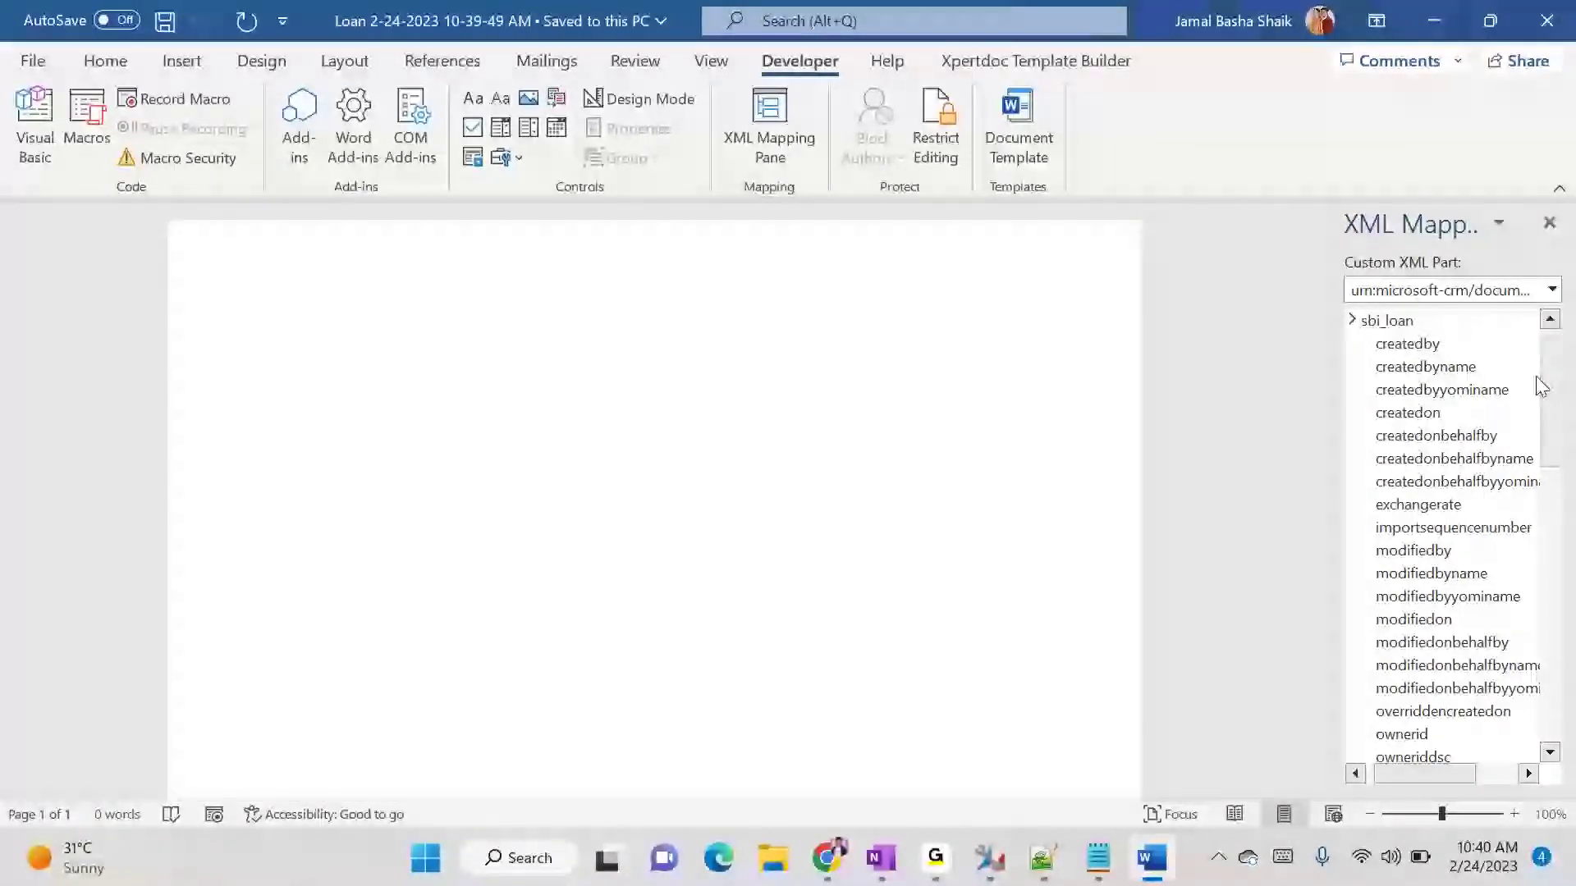
left_click_drag(1551, 390, 1541, 714)
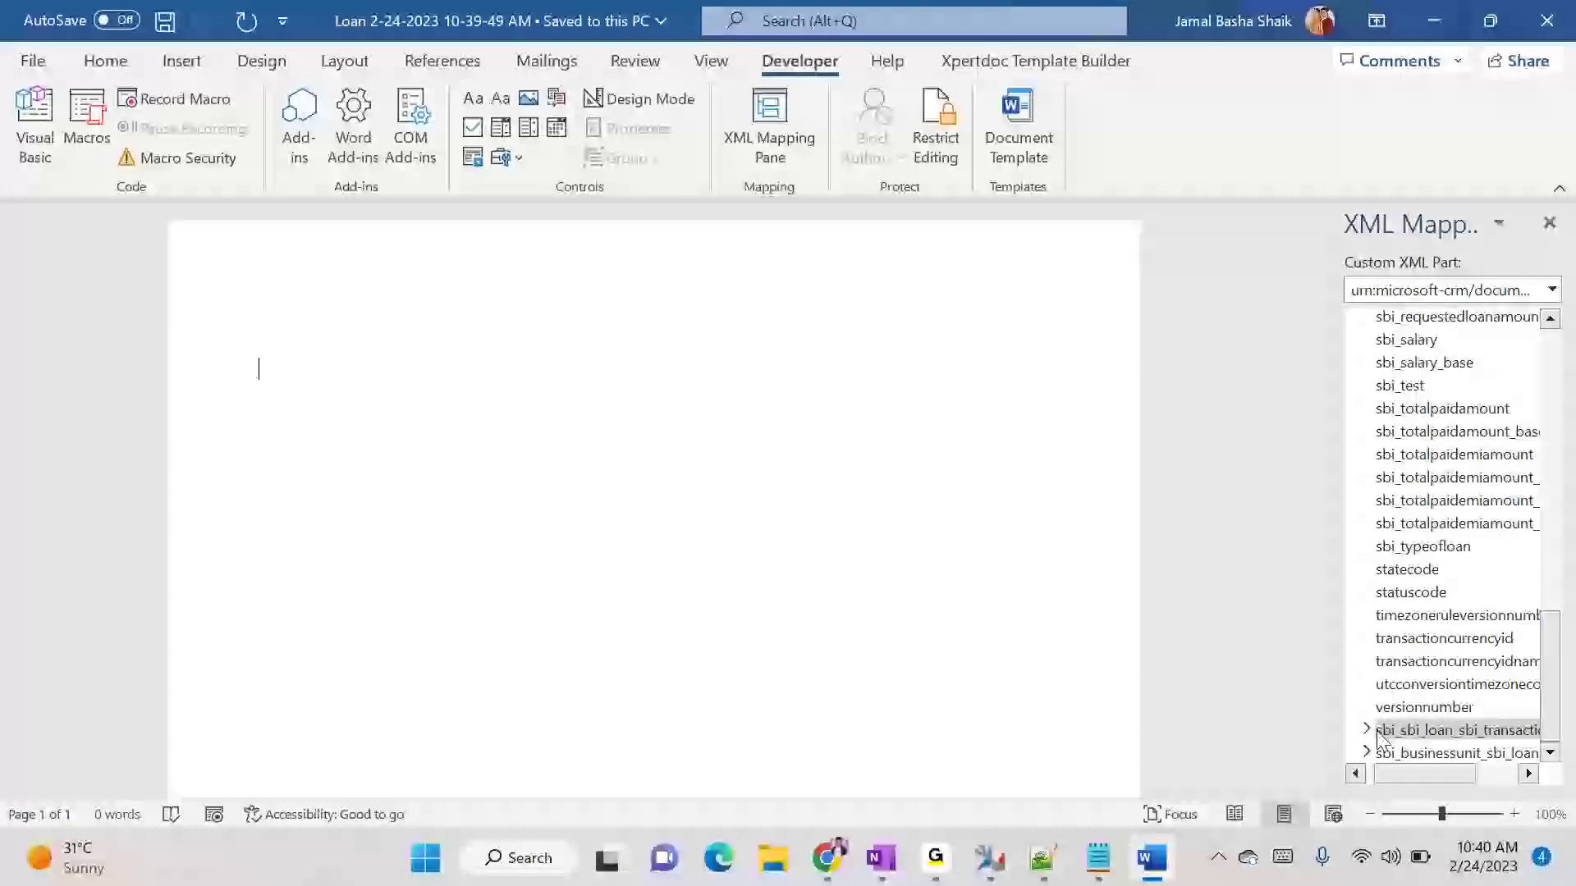
left_click_drag(1550, 681, 1551, 408)
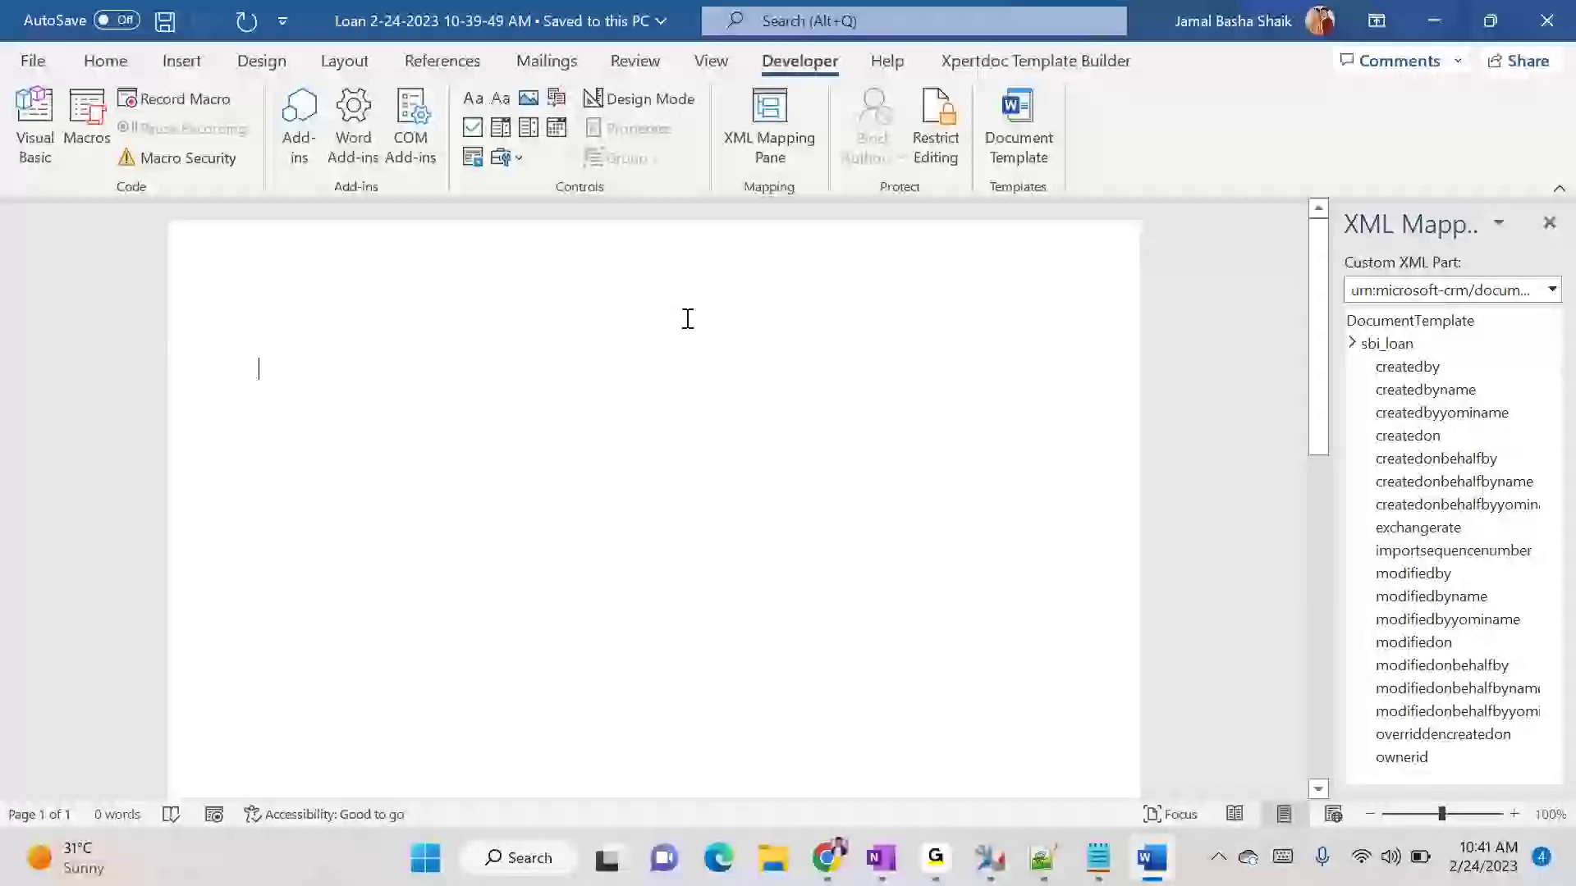
left_click(772, 857)
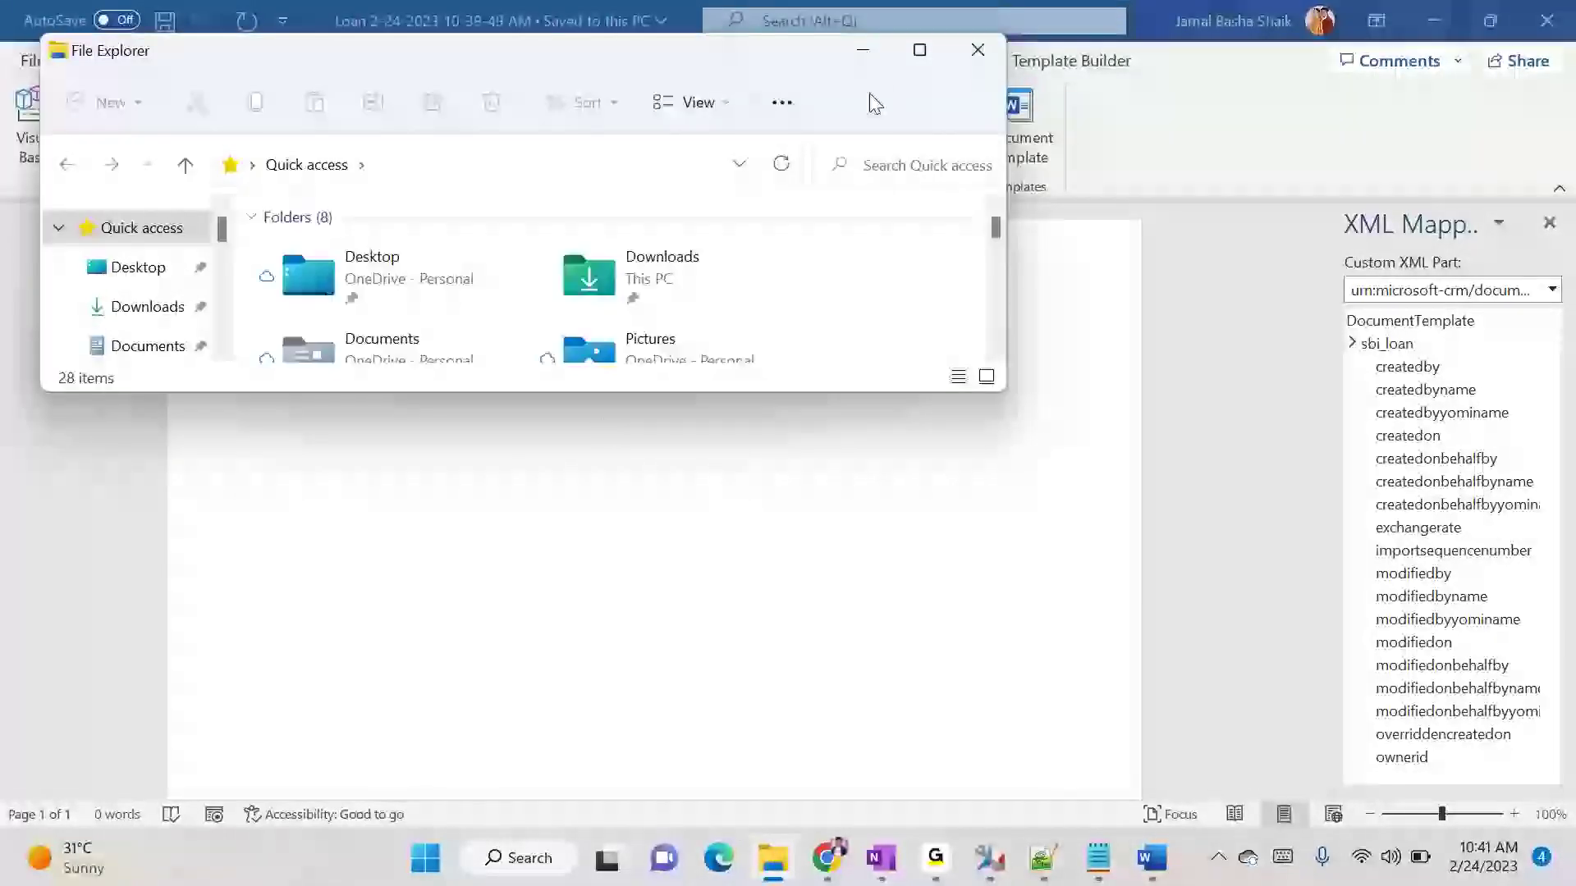
left_click(863, 50)
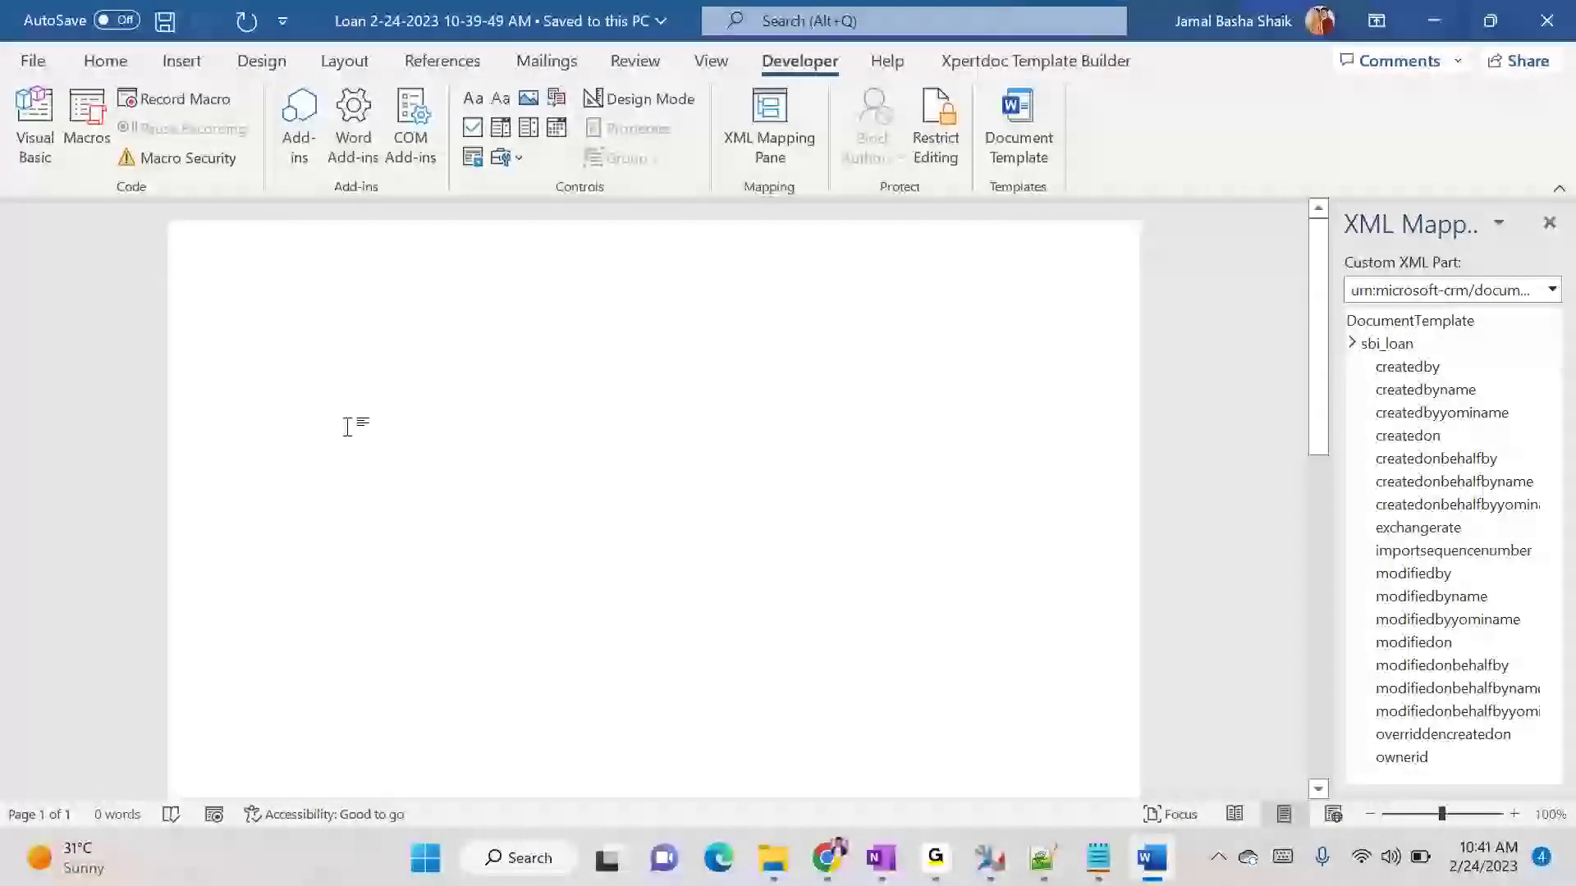
- Enter the title "Loan Statement" in the document and apply the Heading 1 style to it
mouse_move(827, 858)
type("Loan Statement")
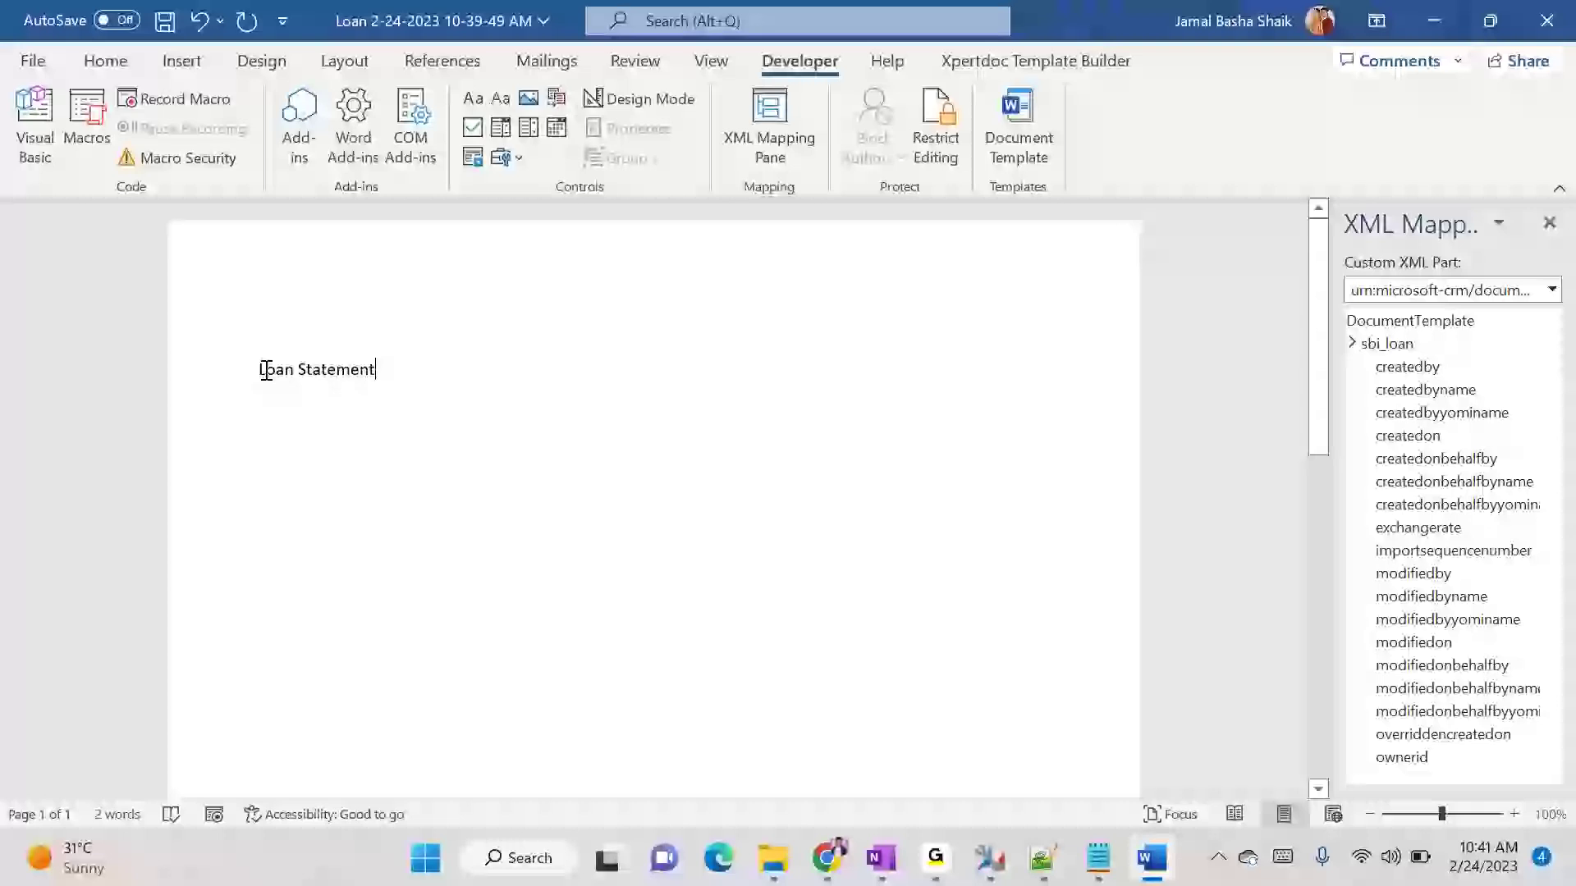
left_click_drag(261, 369, 382, 370)
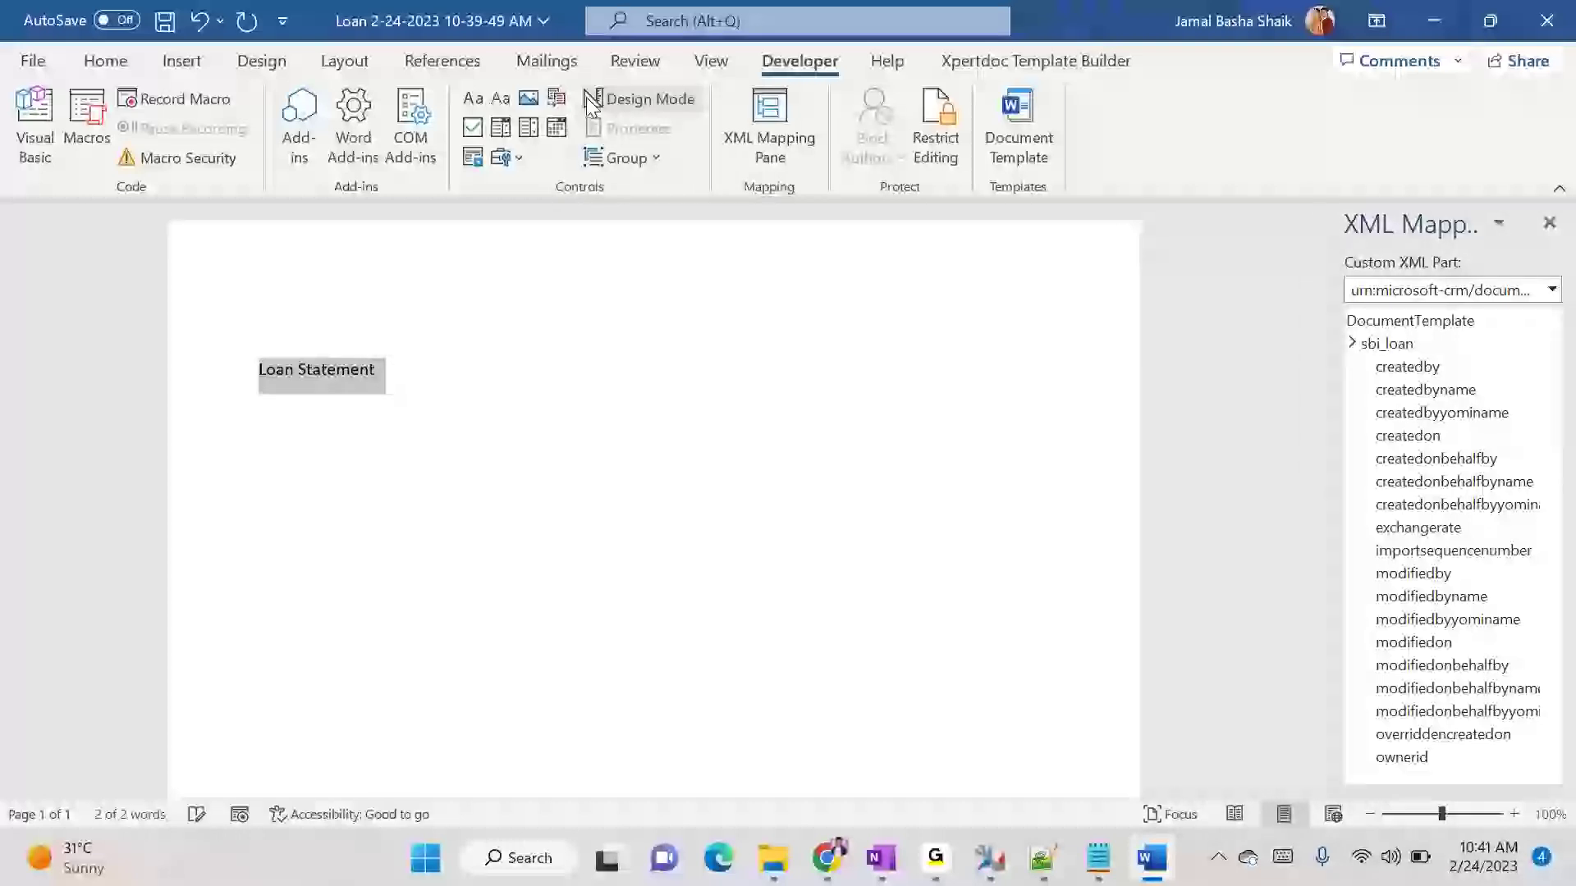
left_click(105, 61)
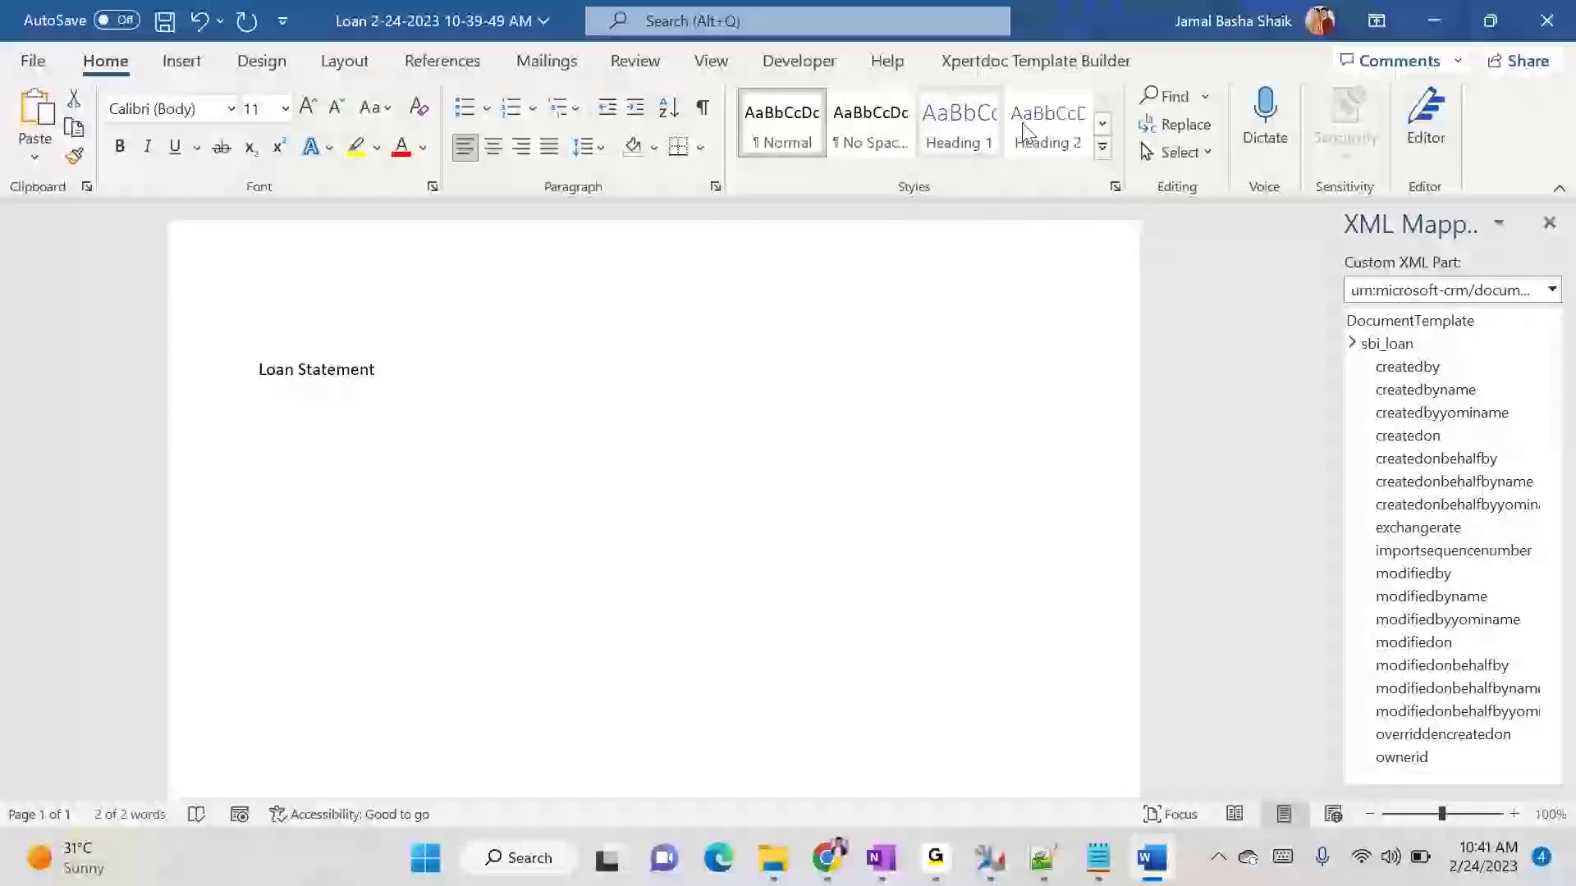
left_click(1102, 128)
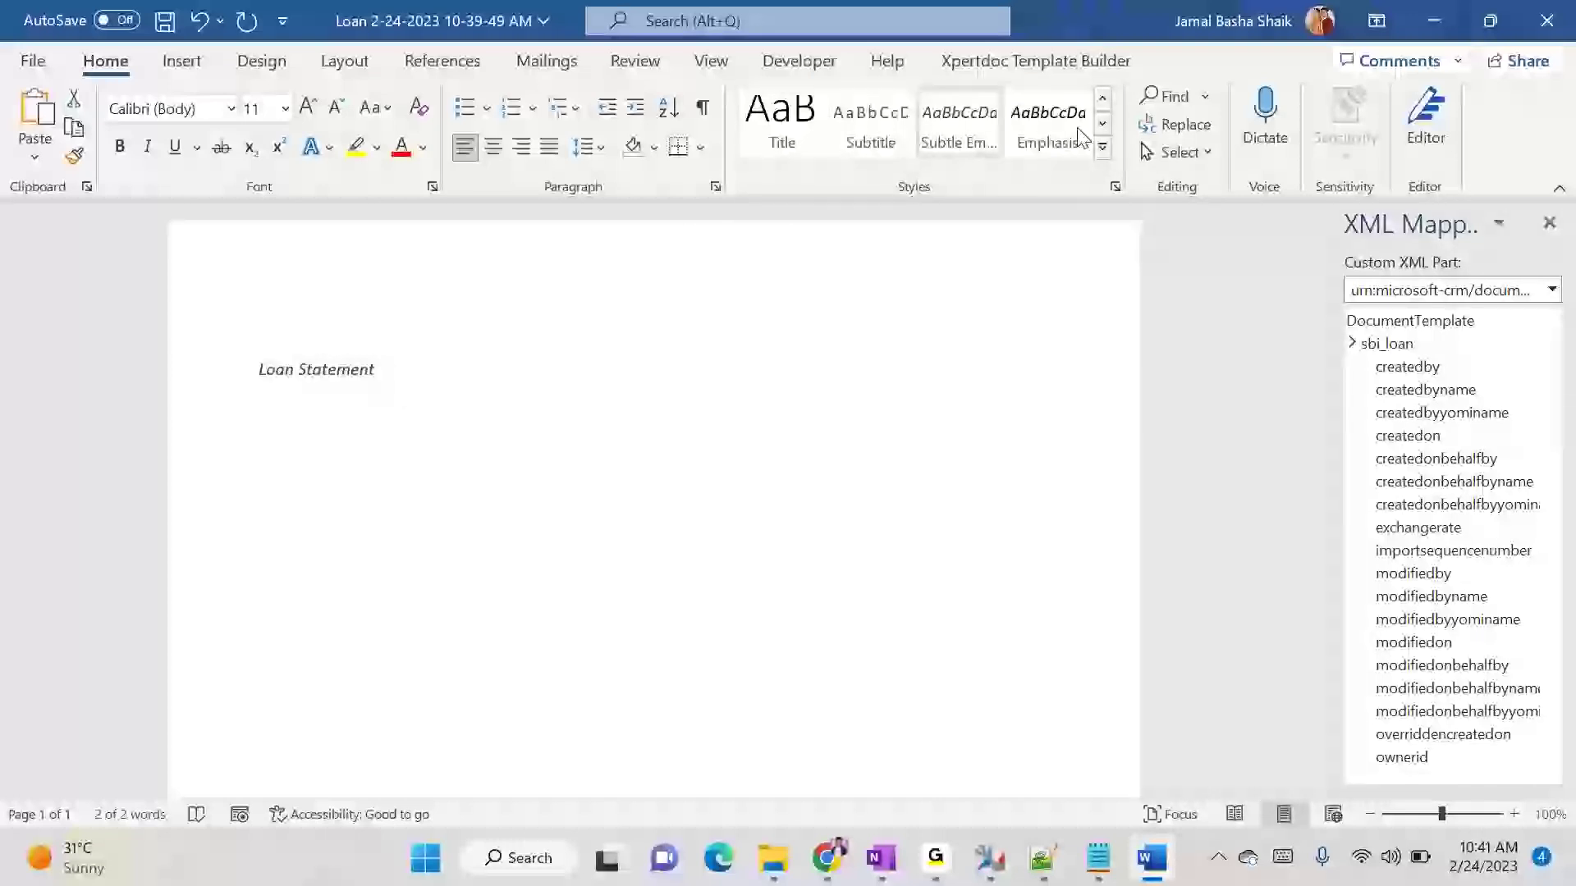
left_click(1108, 102)
left_click(958, 123)
left_click(565, 344)
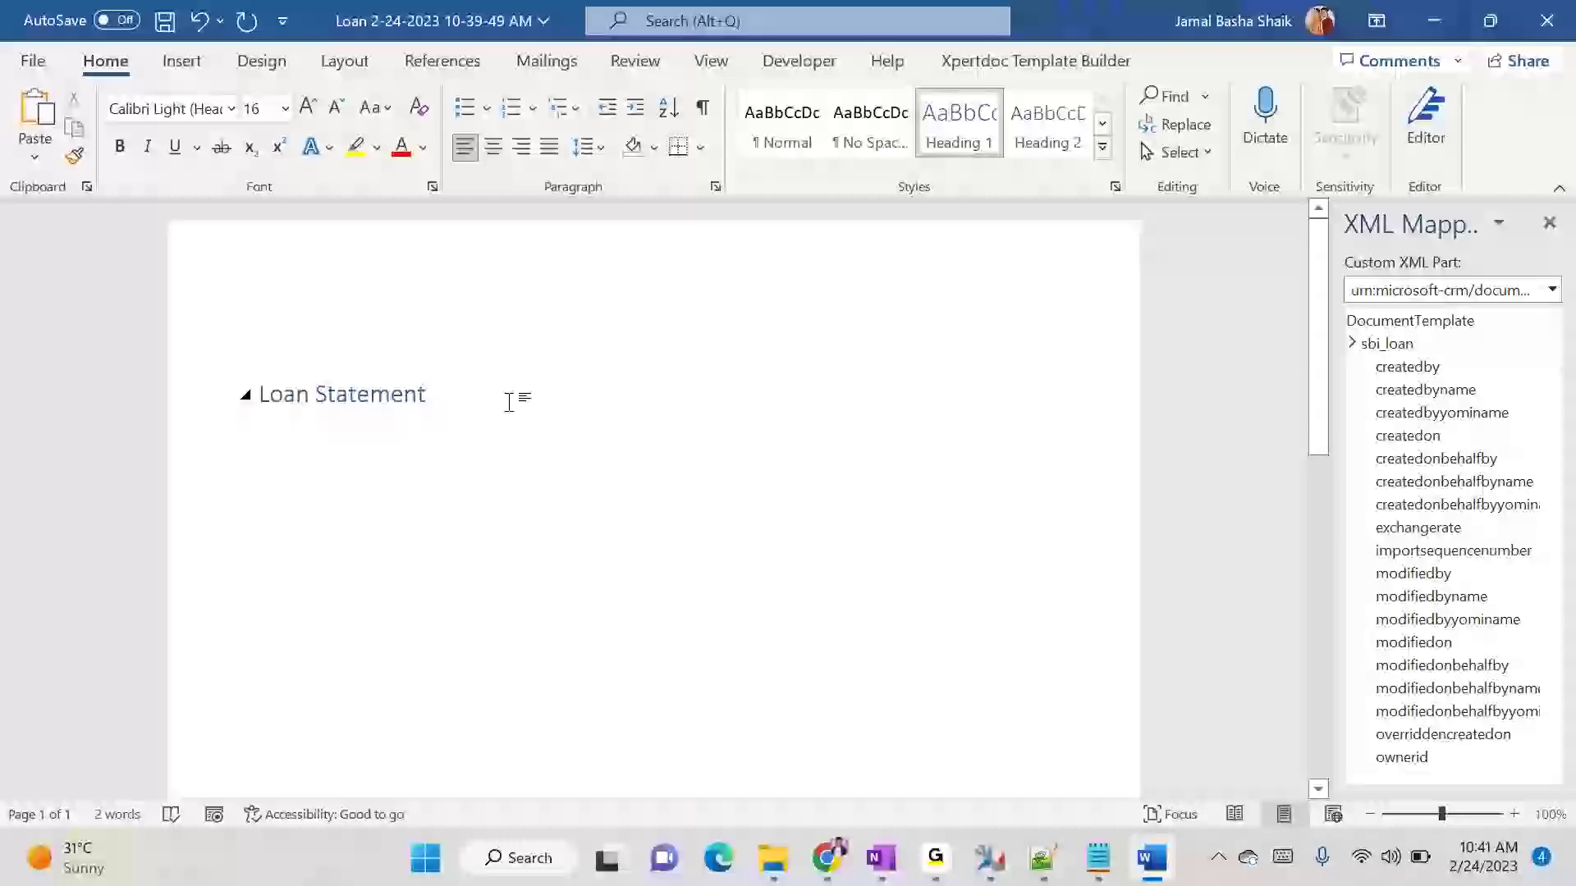
- Center the Loan Statement heading and add a new line below it
triple_click(262, 394)
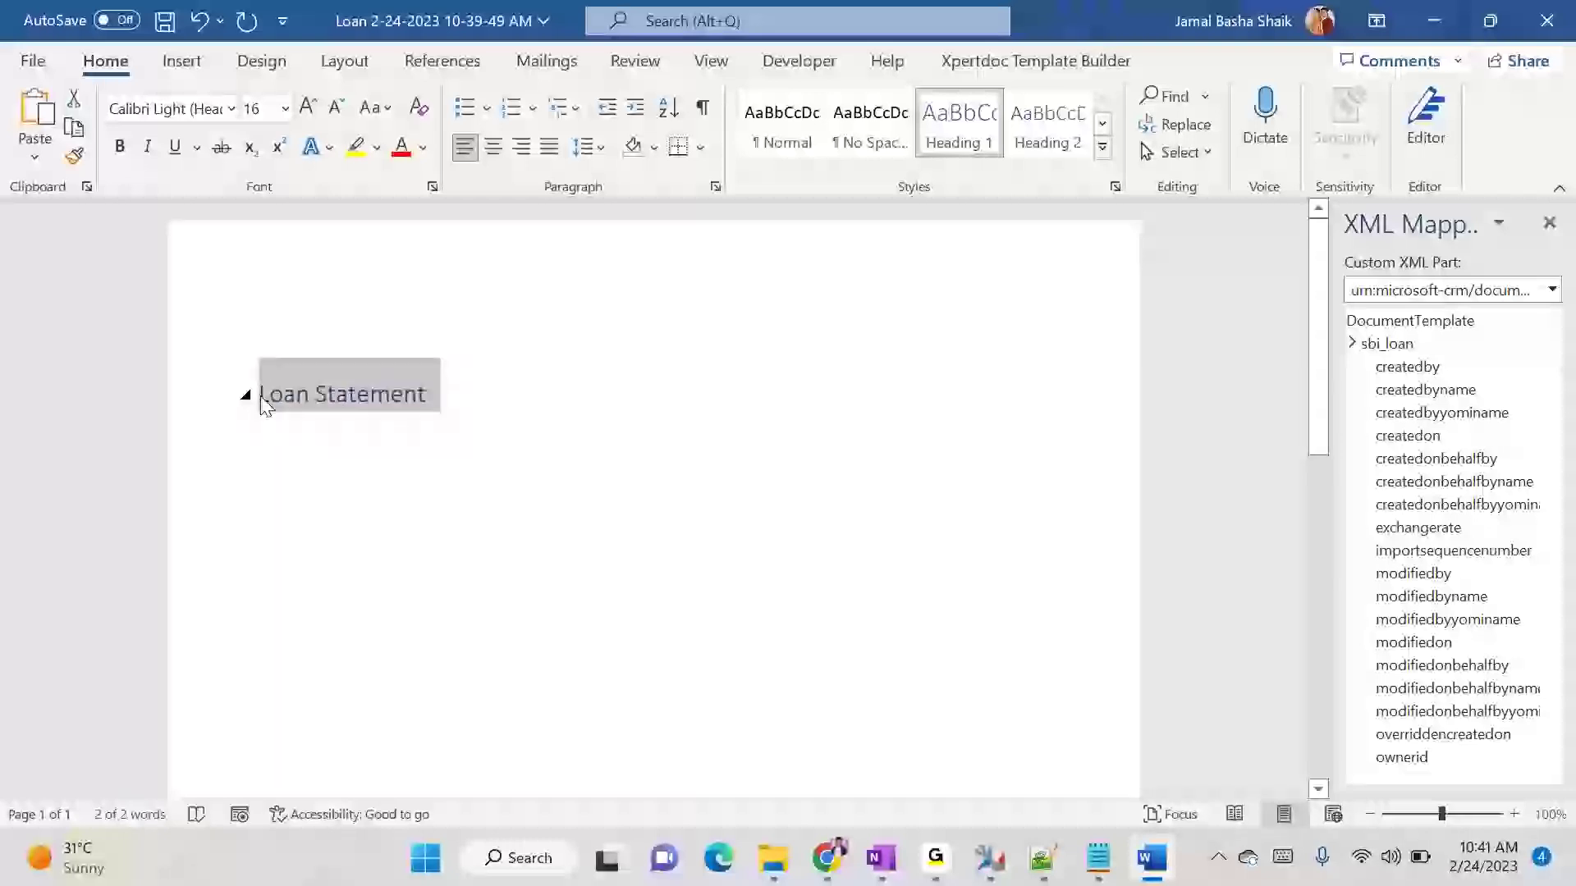
left_click(495, 147)
left_click(793, 406)
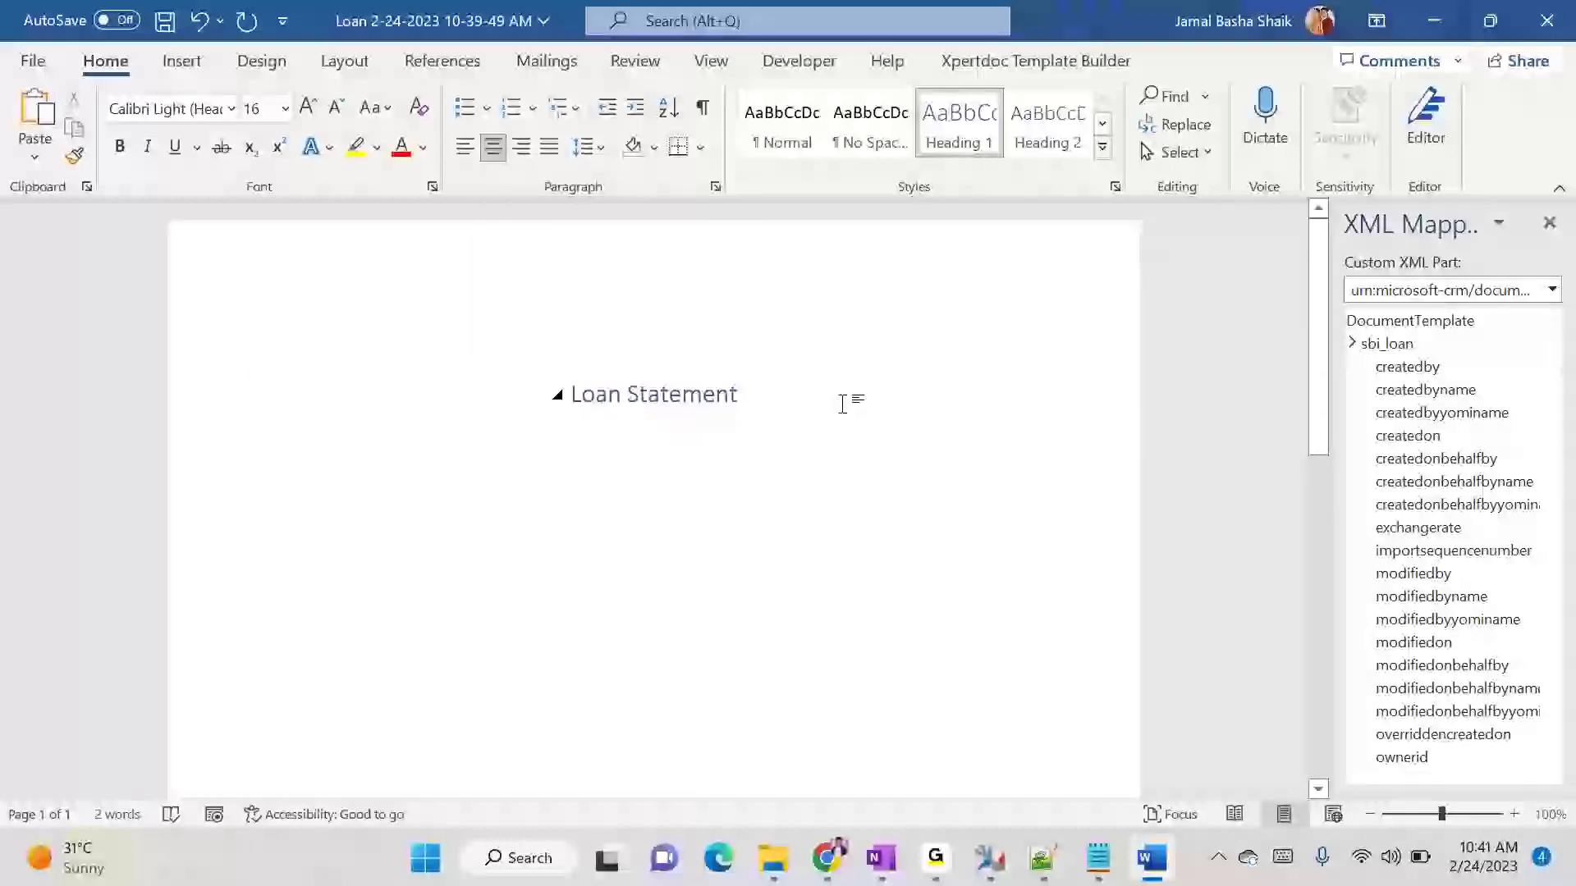
key("Return")
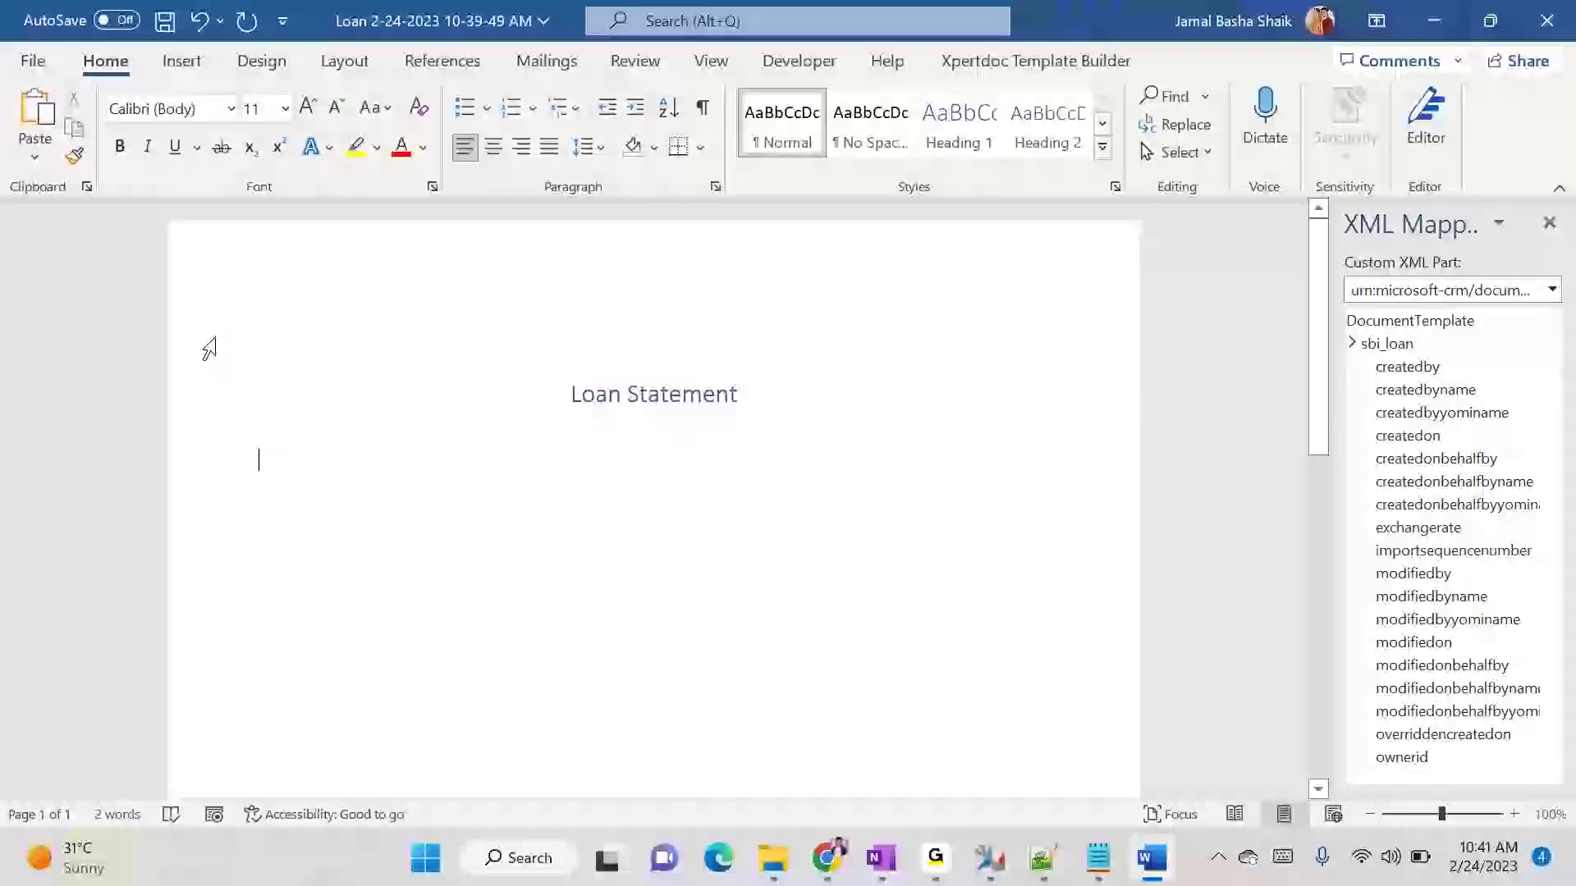
- Copy the SBI_Logo image from the Downloads folder and paste it in front of the Loan Statement heading
left_click(772, 857)
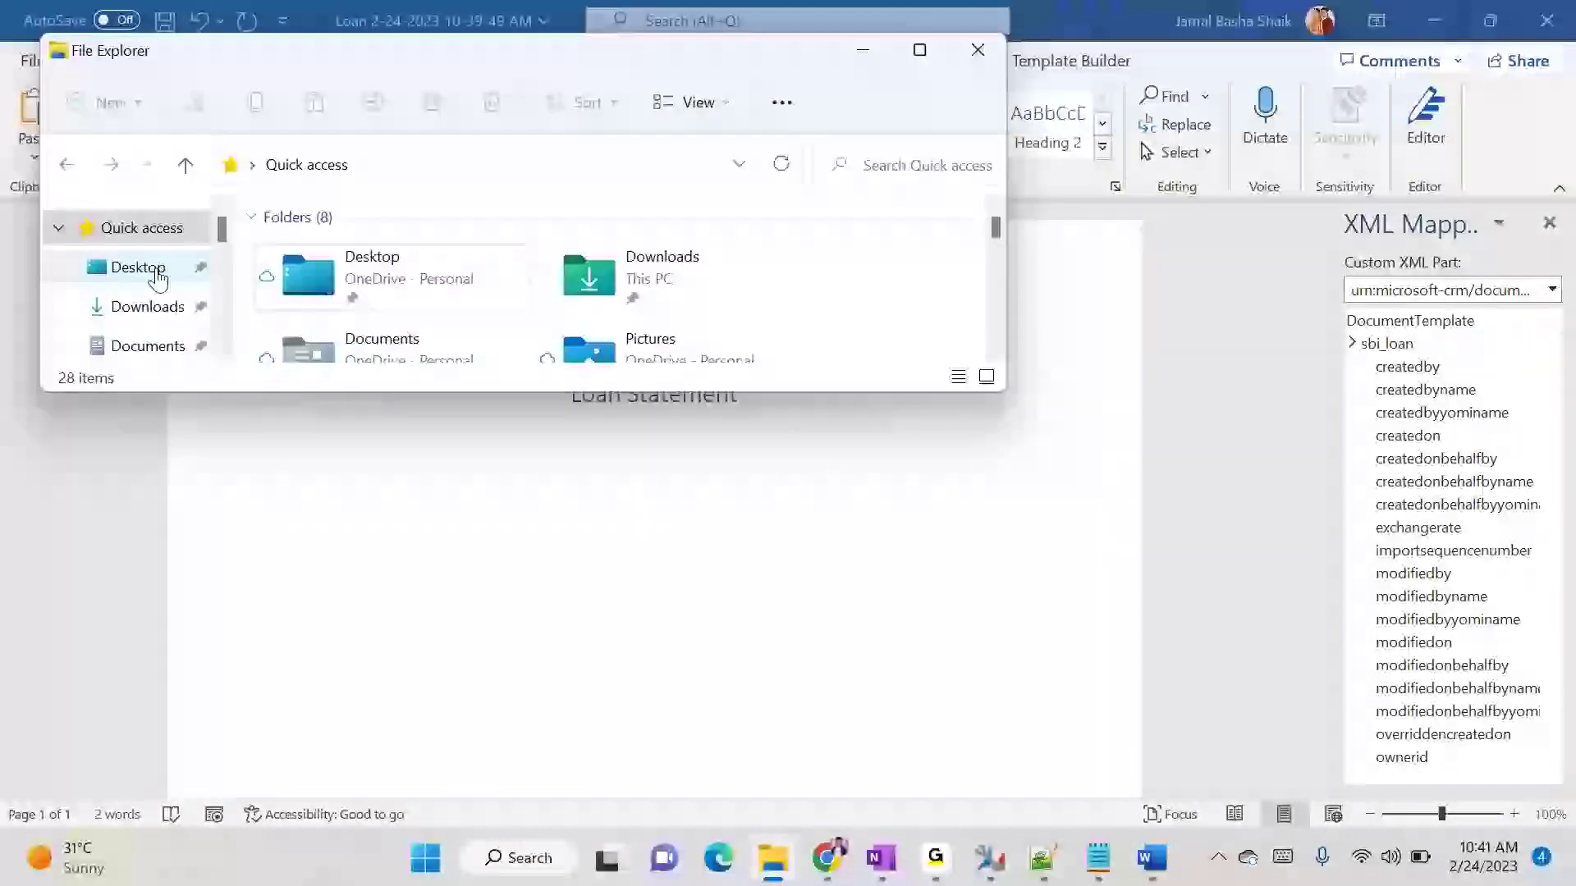
left_click(148, 258)
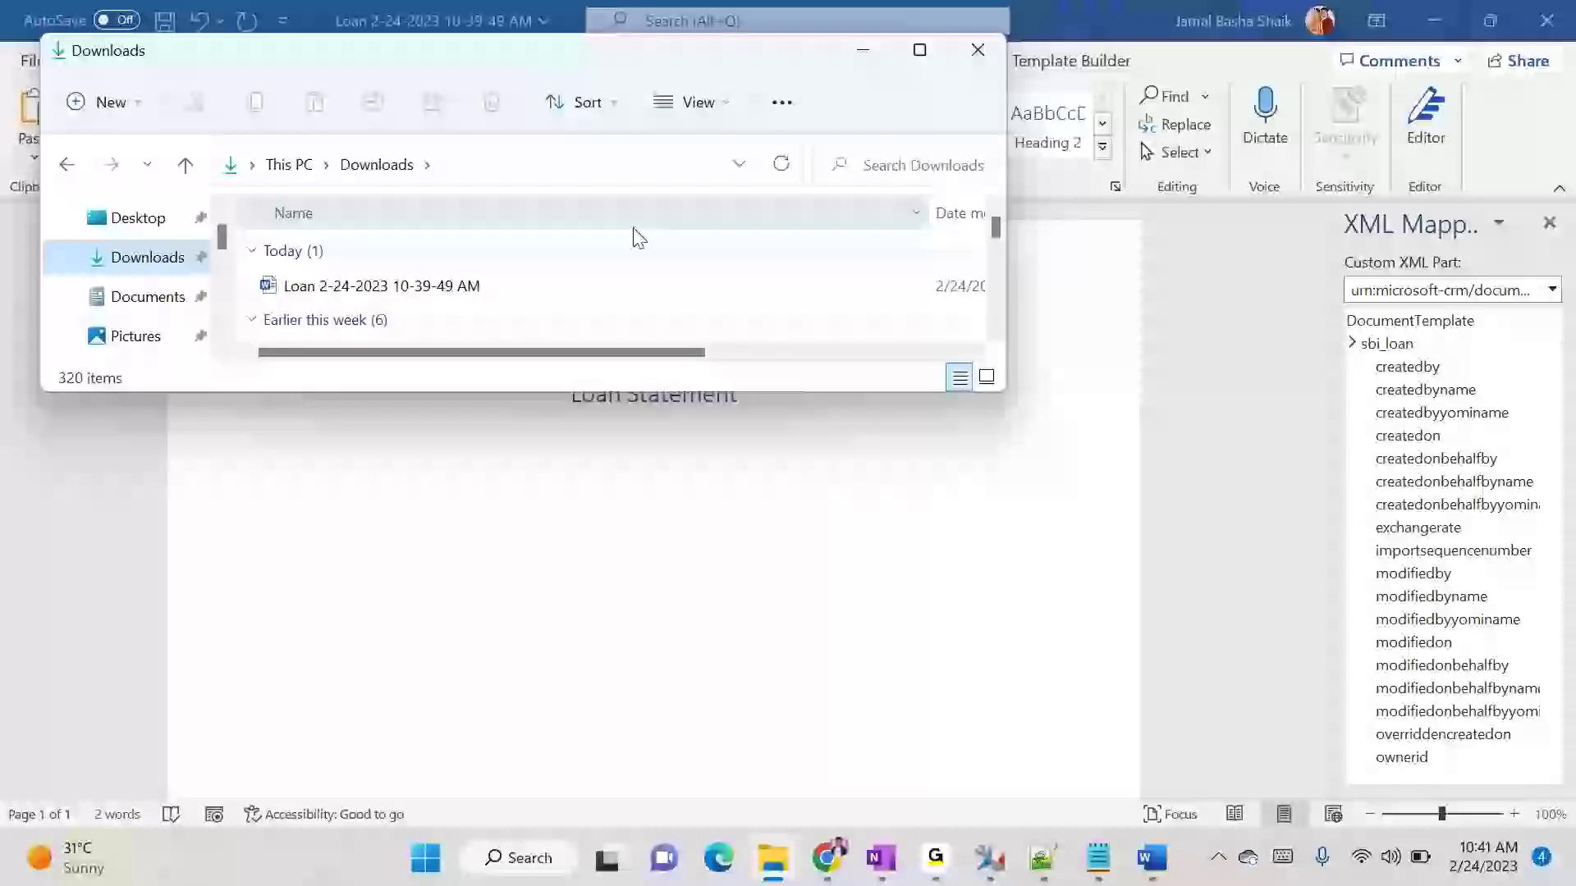
left_click(919, 50)
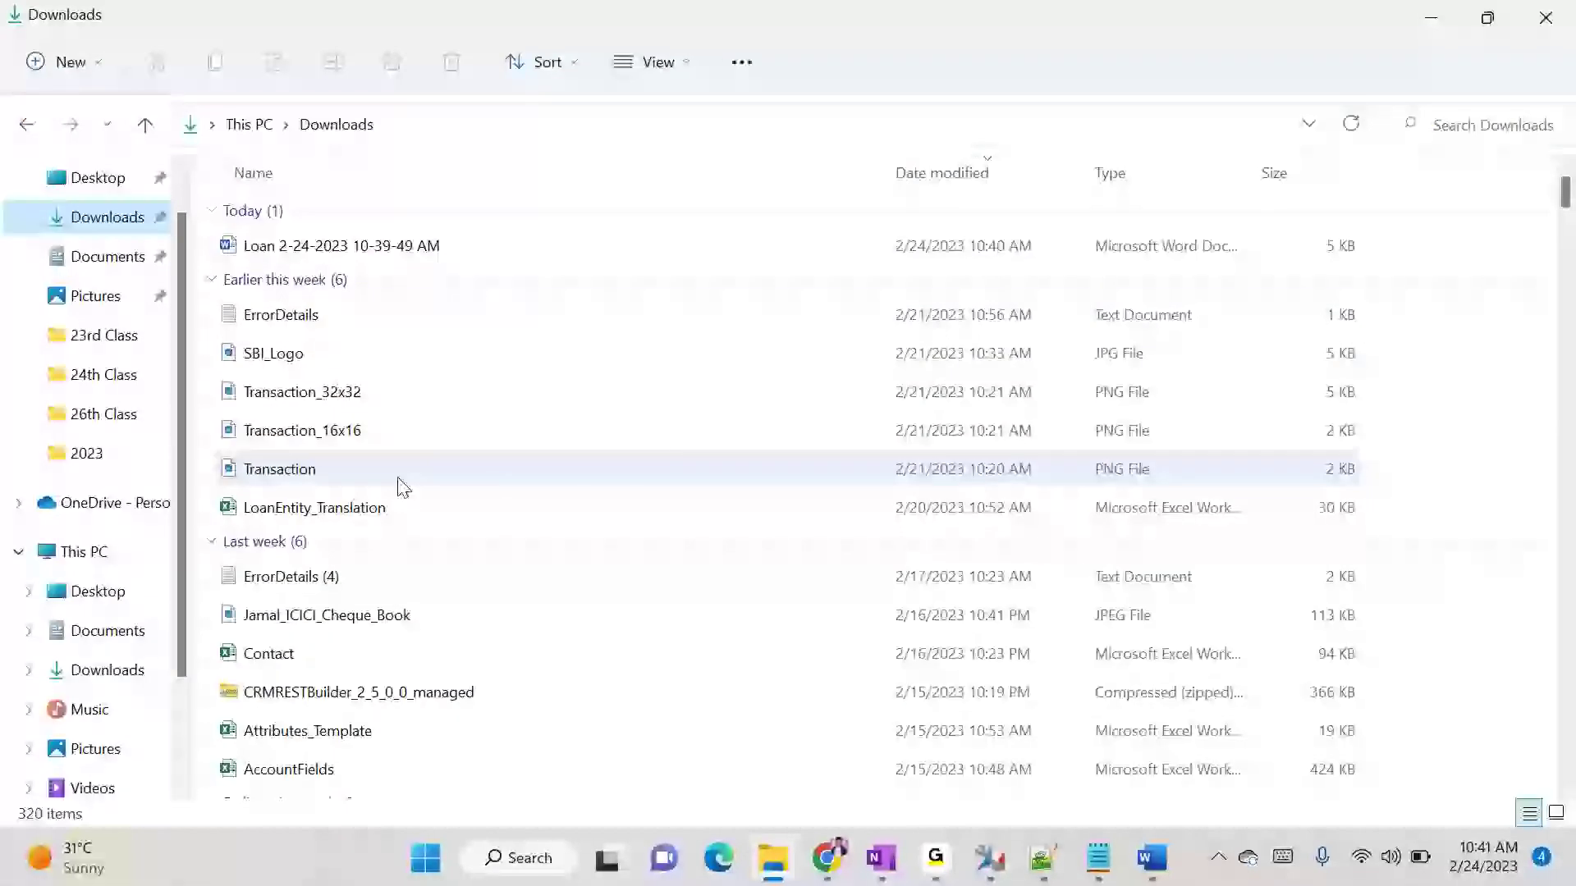
left_click(271, 354)
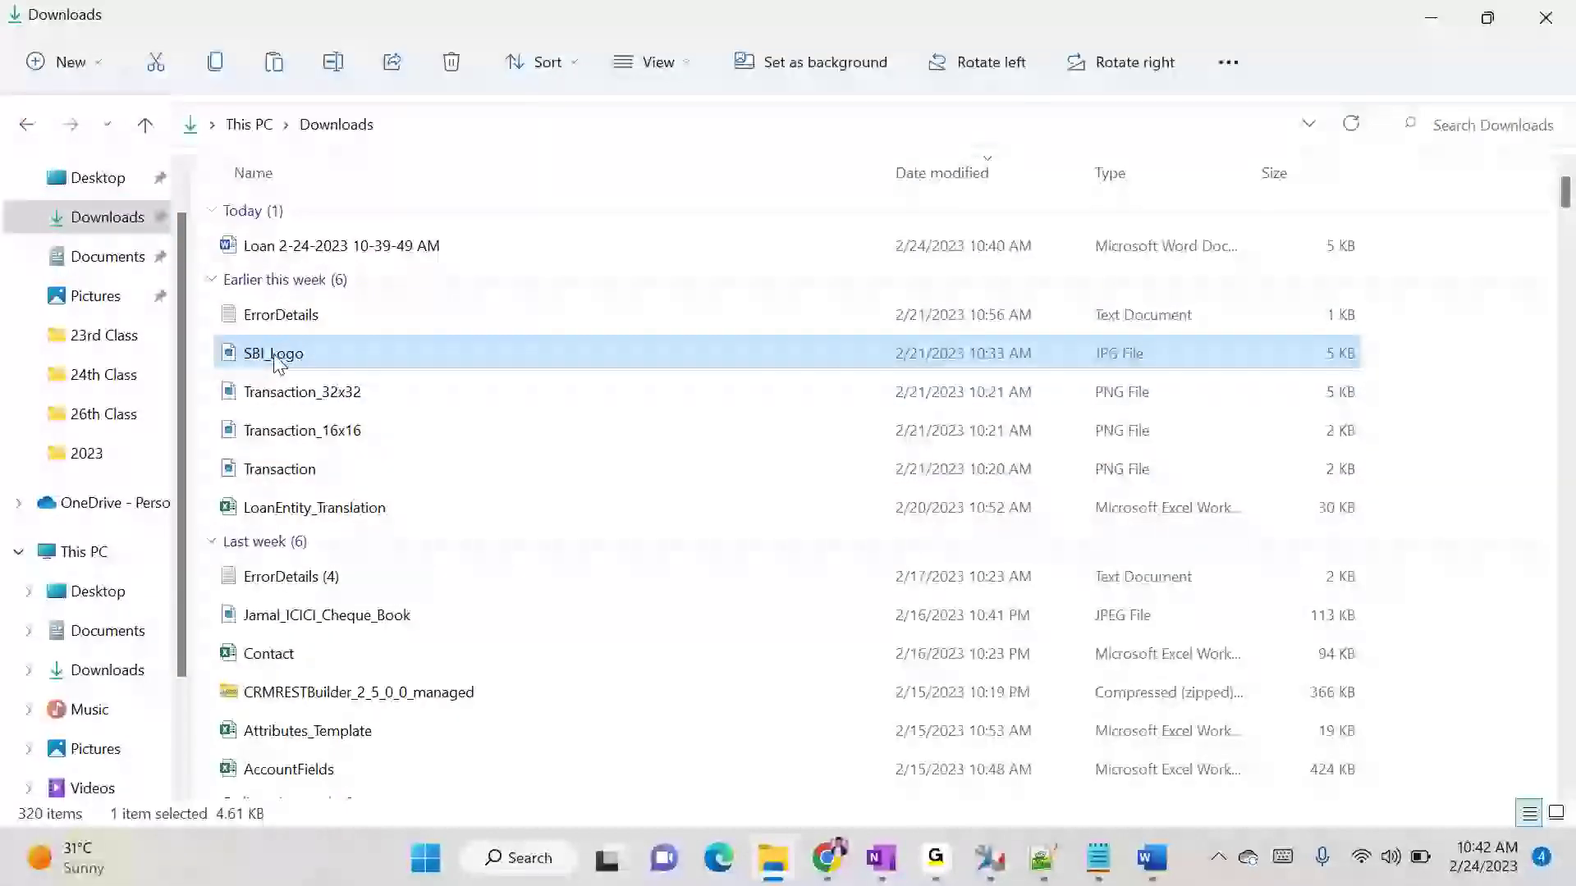
key("alt+Tab")
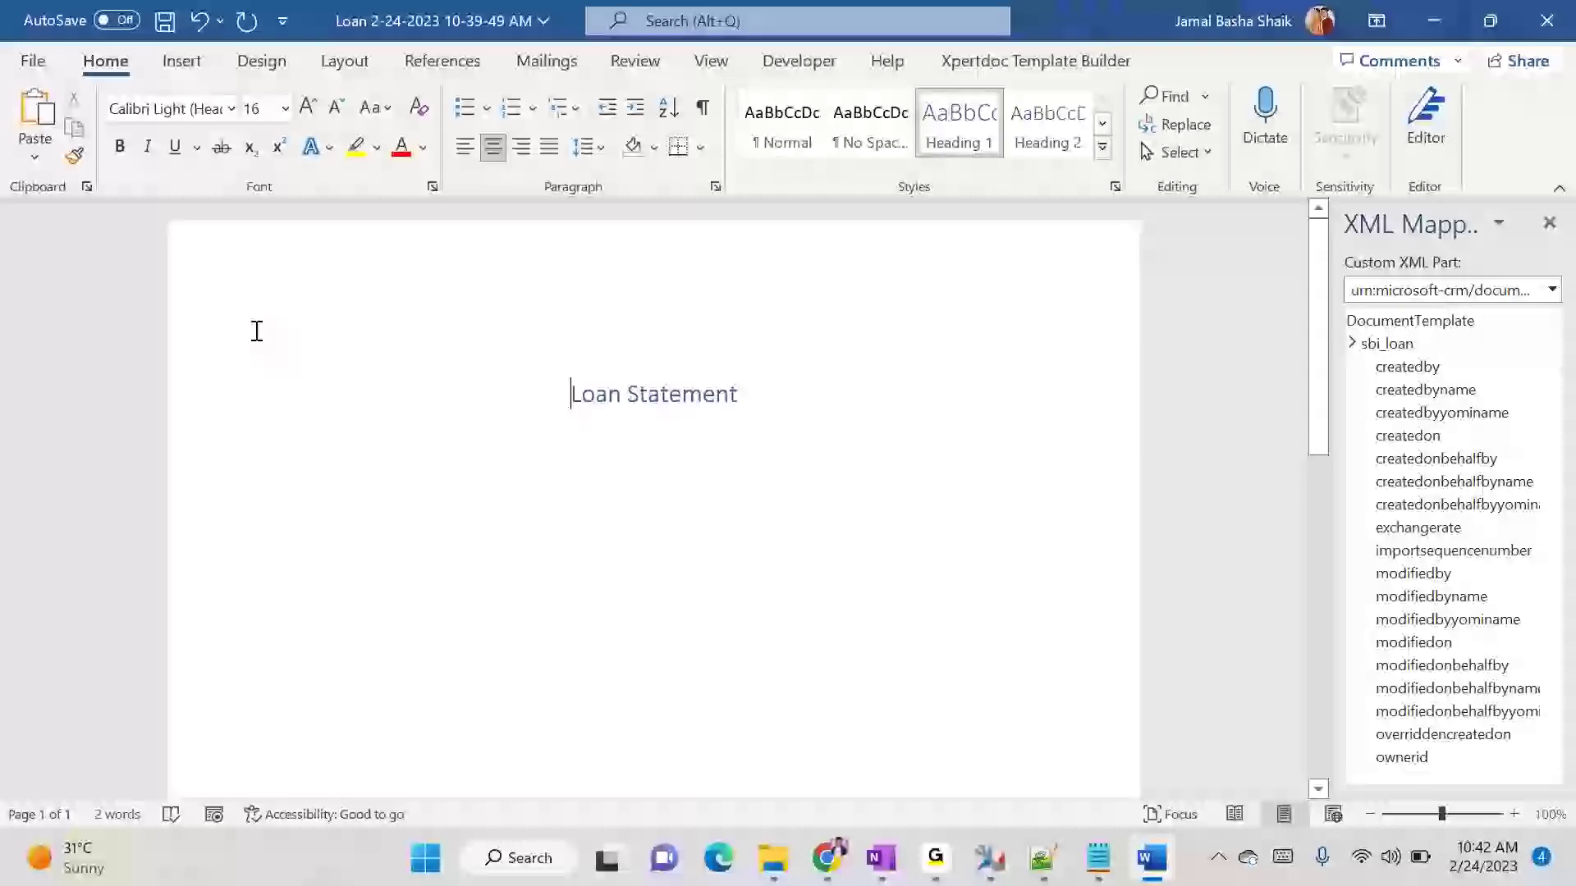
key("ctrl+v")
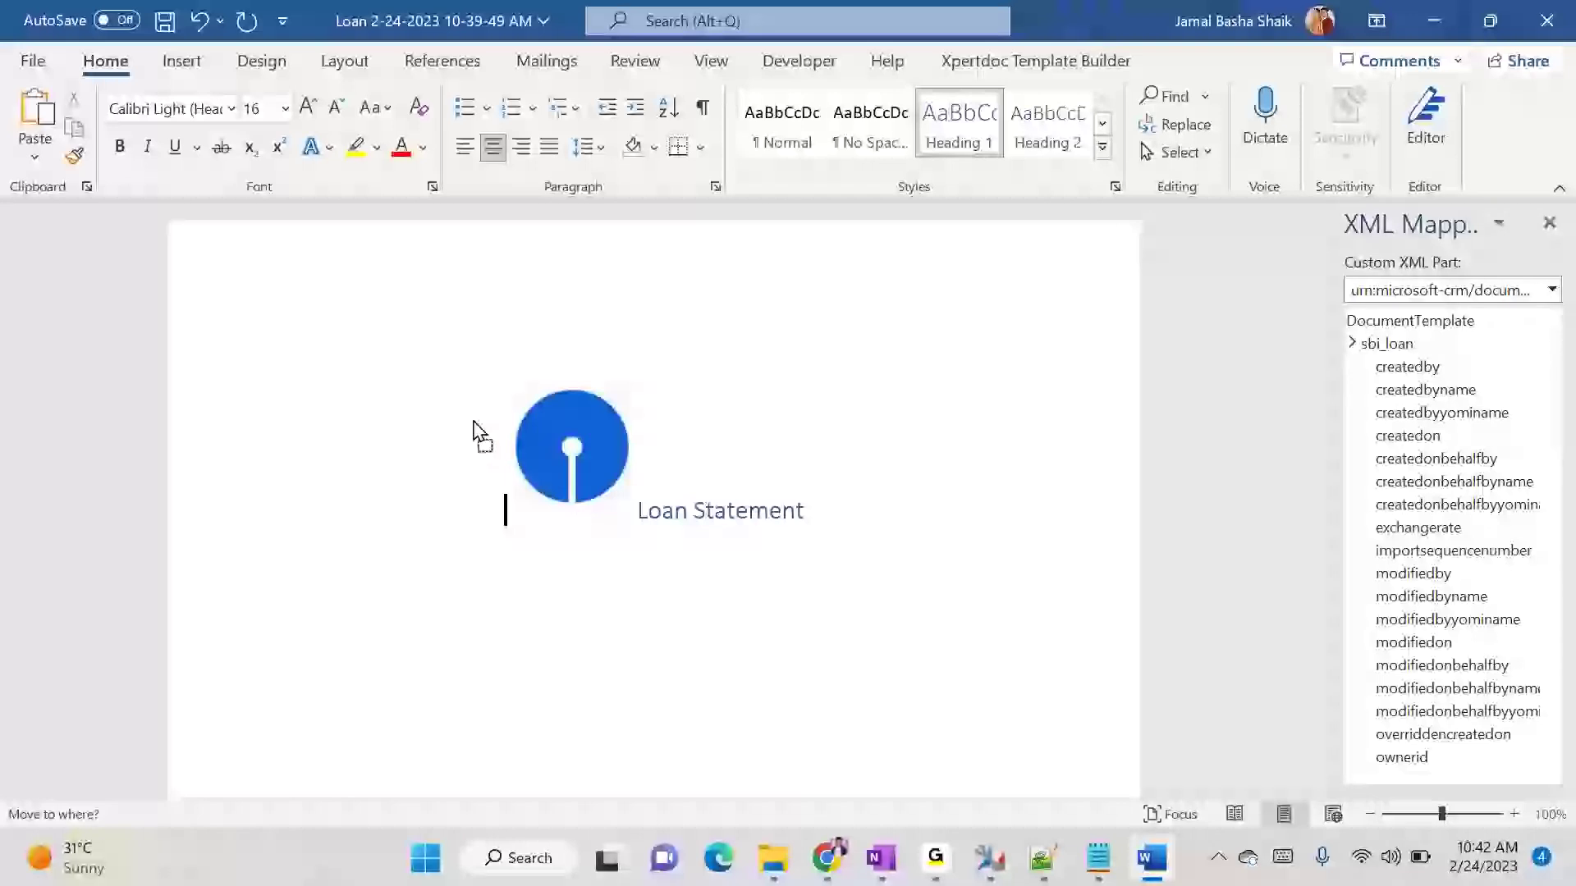
- Shrink the pasted logo proportionally to less than half its size
left_click(535, 429)
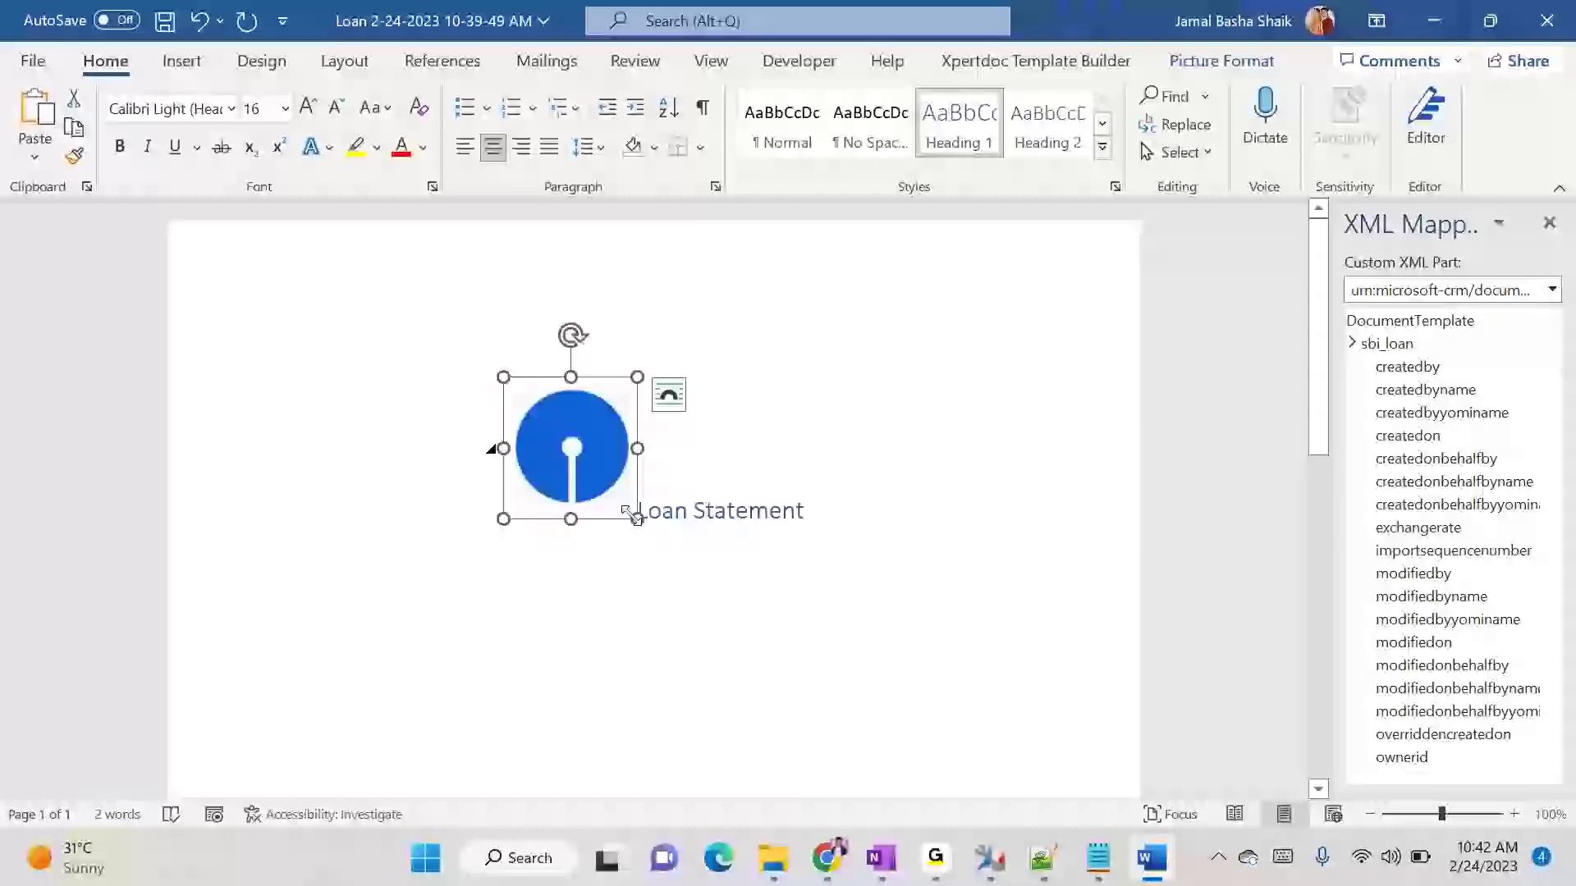
left_click_drag(636, 517, 528, 429)
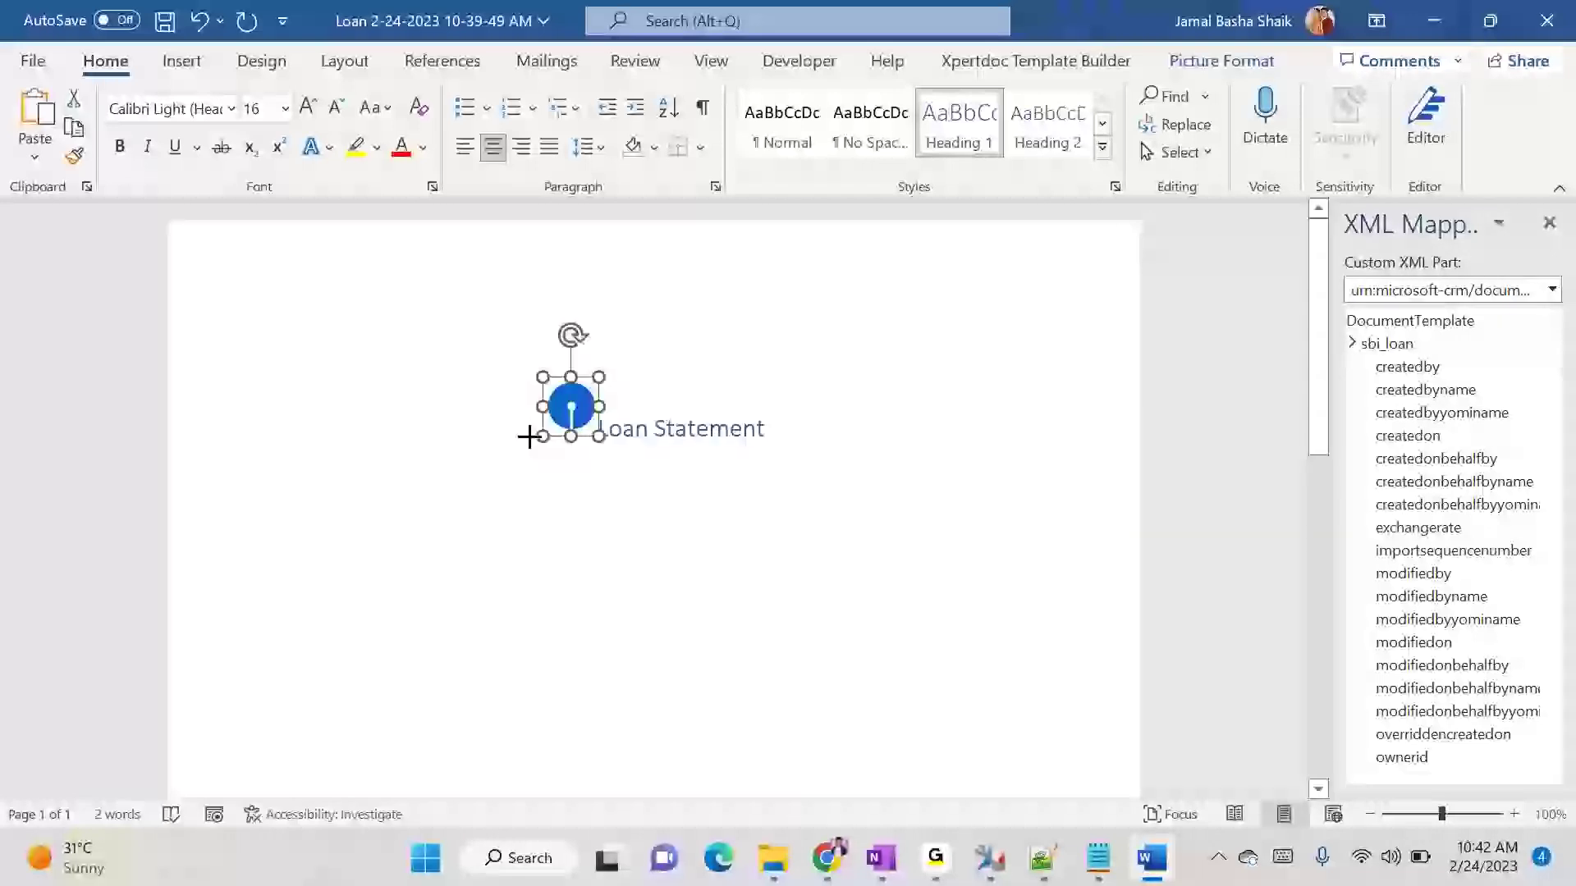
left_click(649, 430)
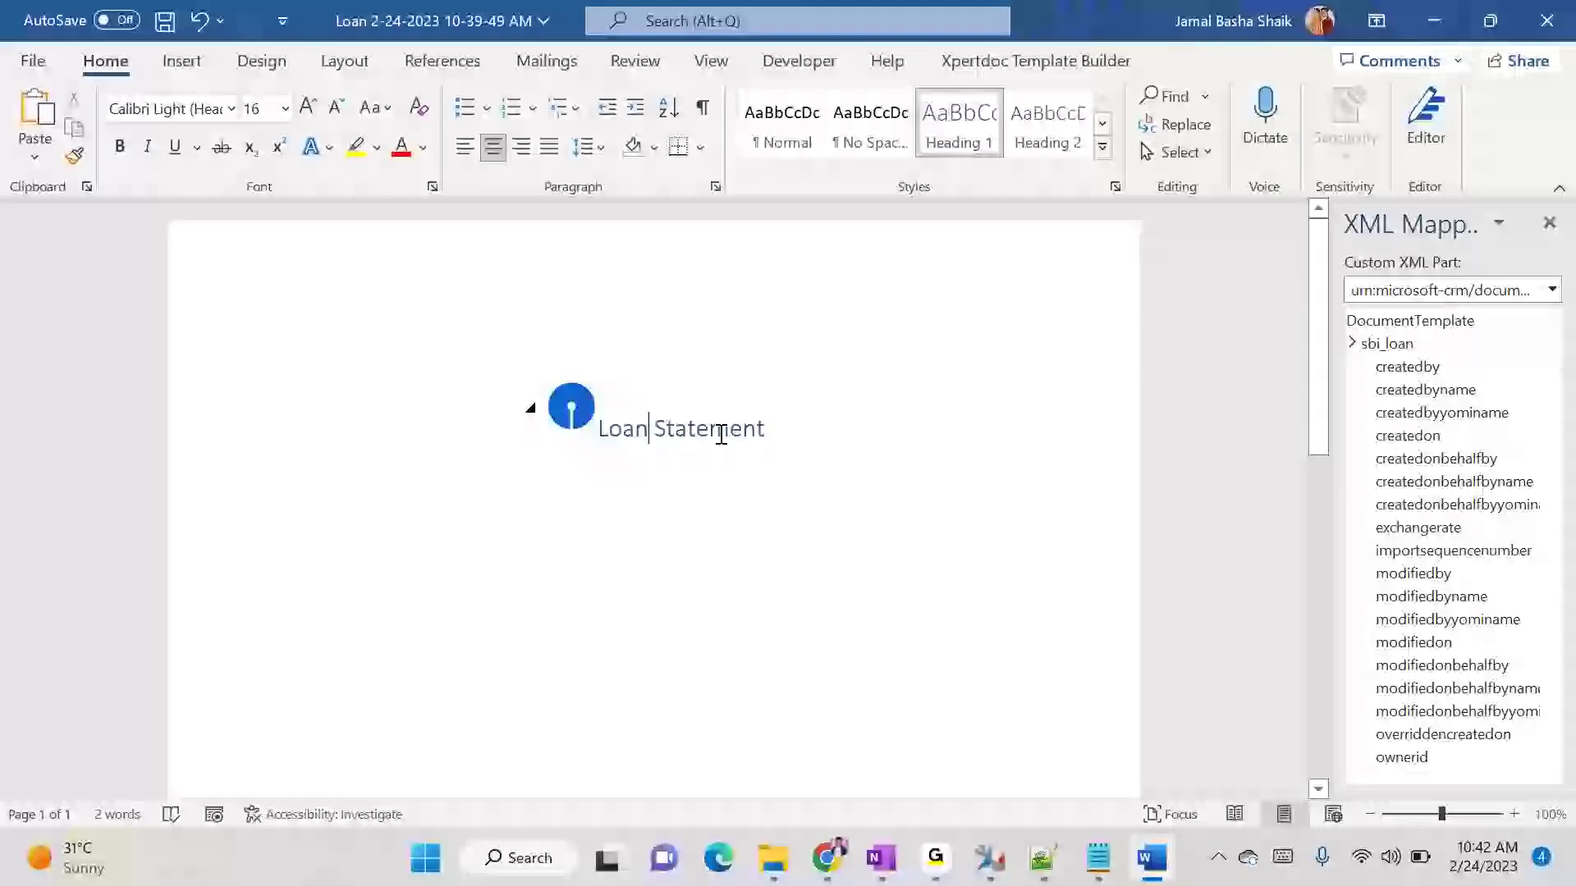
- Try to open the page header and move the logo away from the heading text
left_click(567, 408)
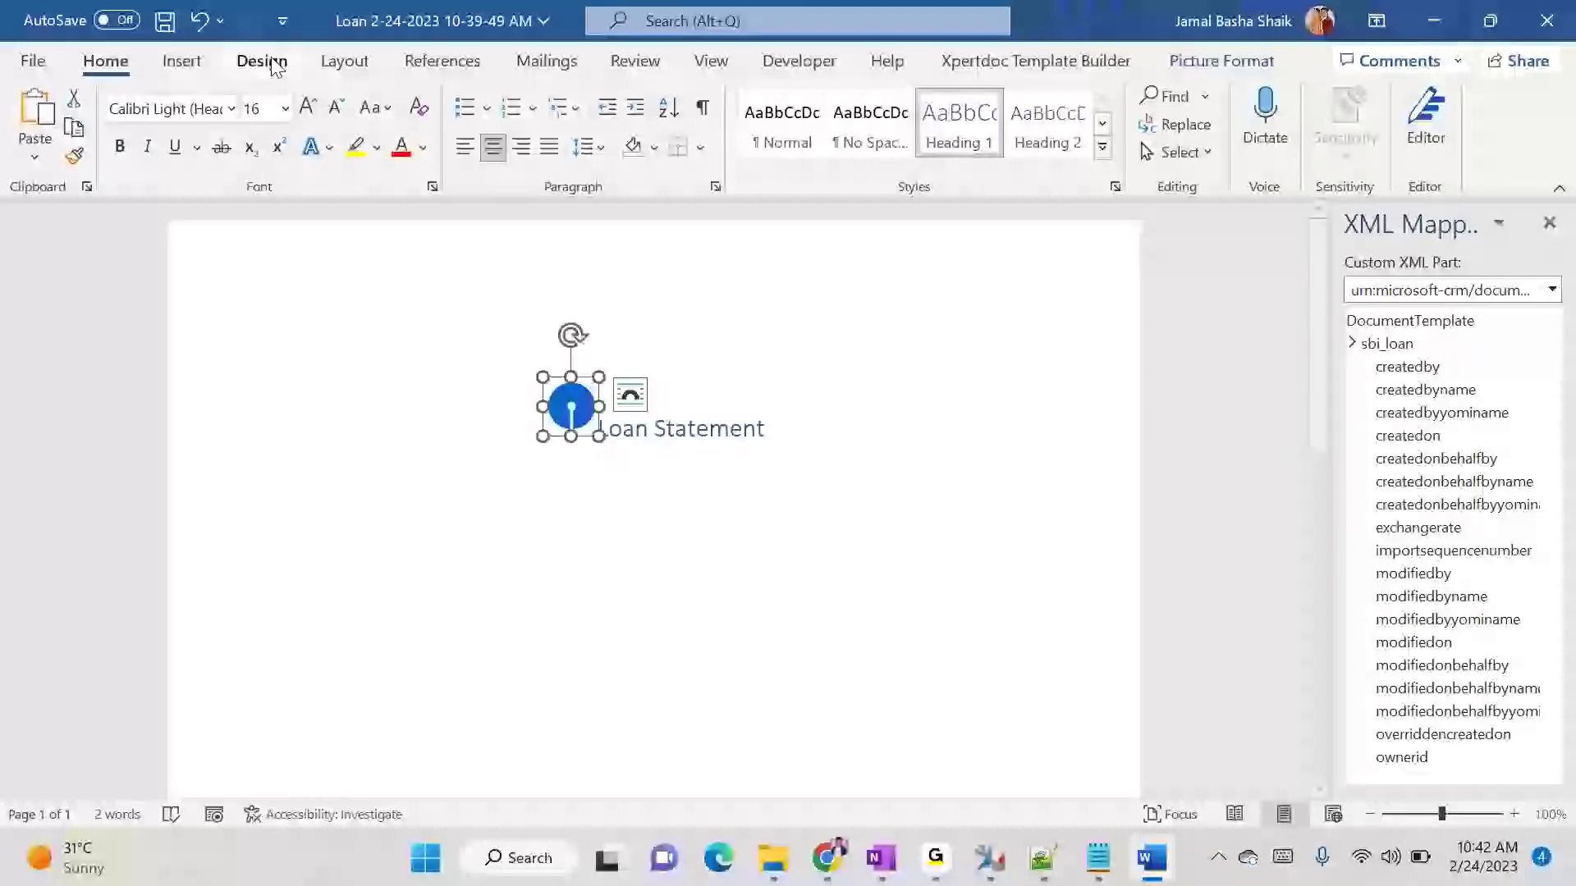
left_click(180, 66)
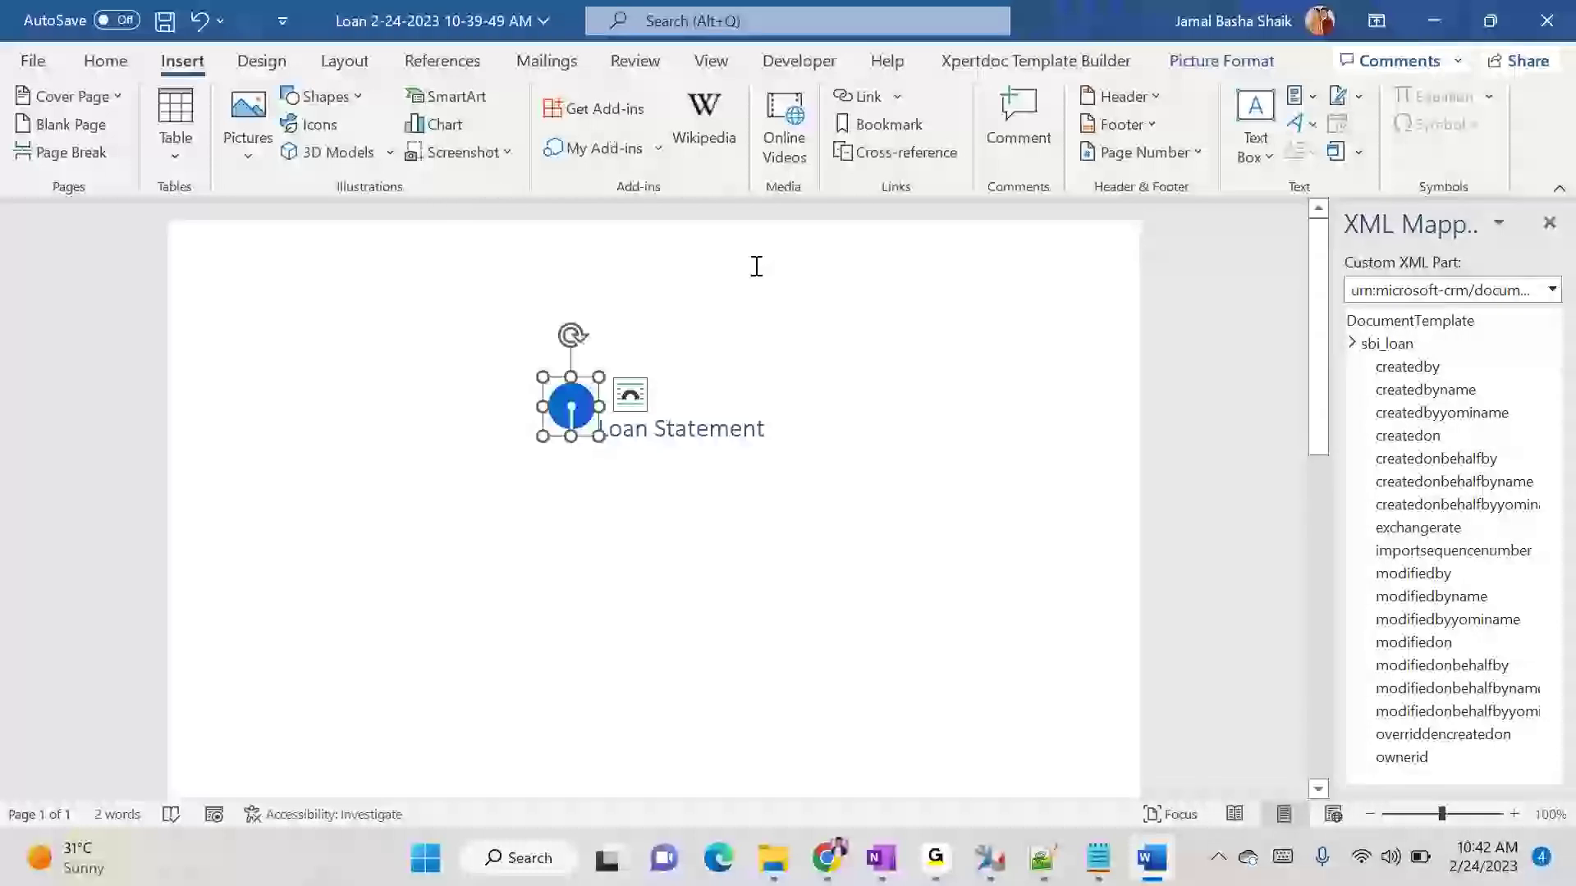
double_click(837, 269)
left_click(831, 322)
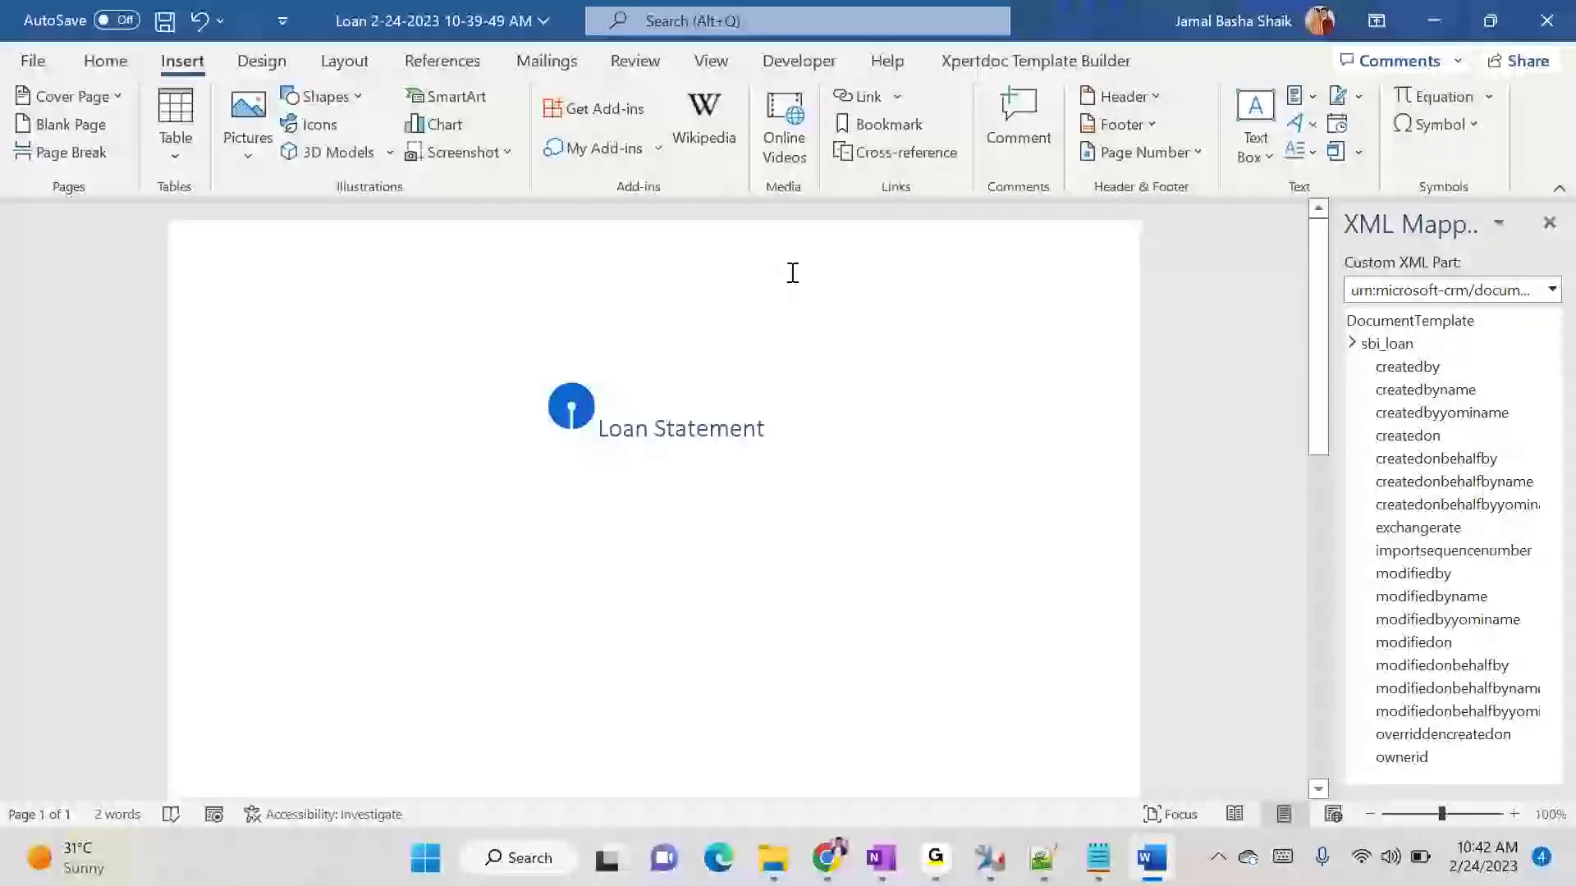
double_click(793, 254)
left_click(793, 254)
left_click_drag(563, 401, 451, 373)
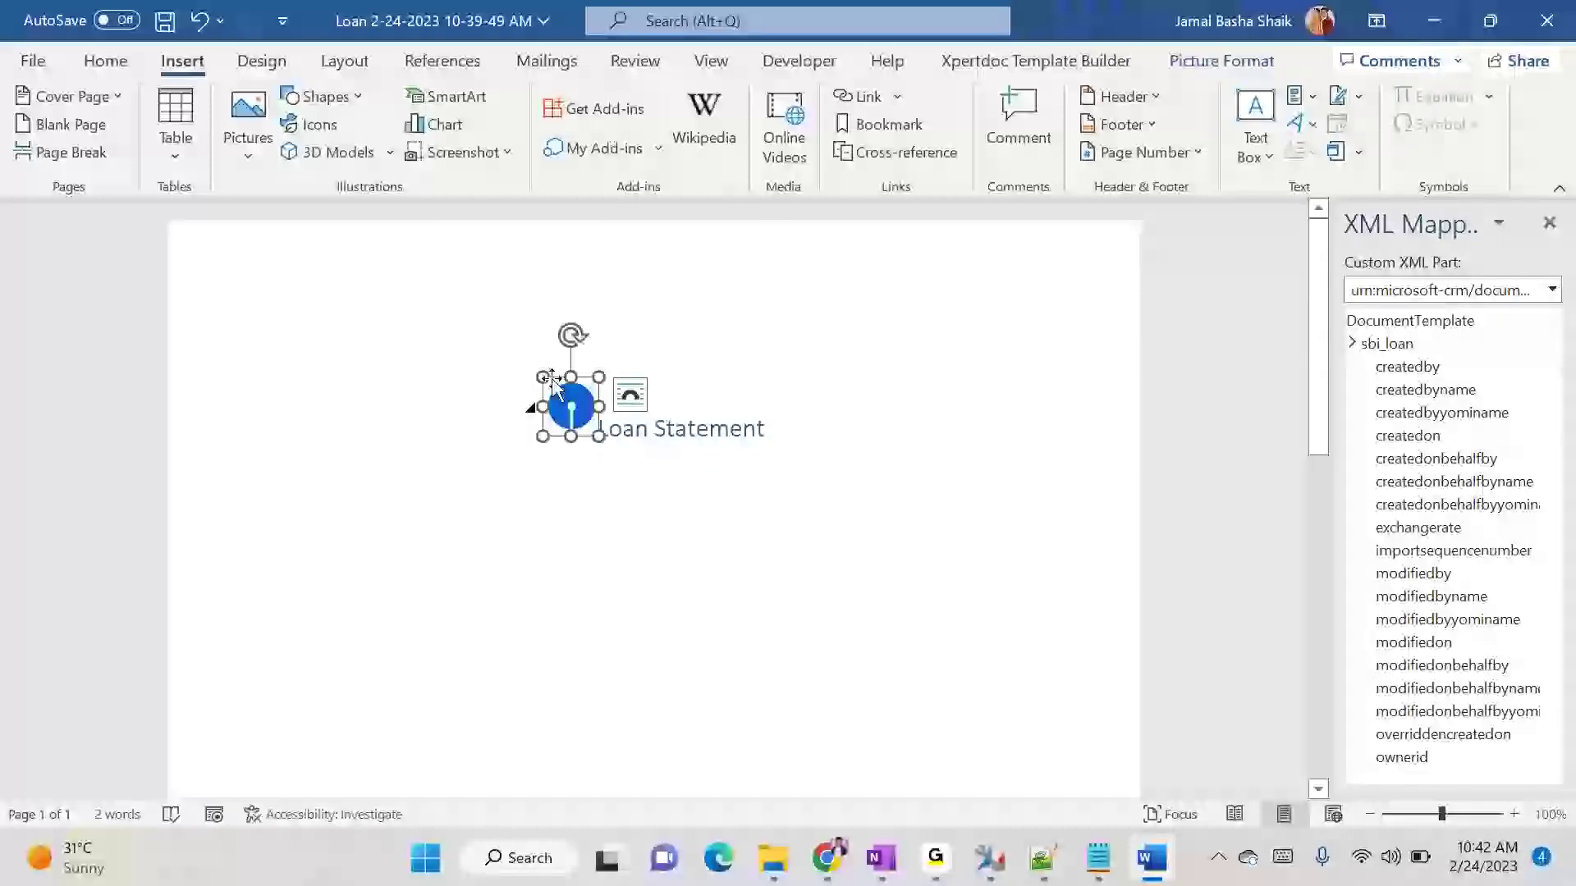
left_click(664, 429)
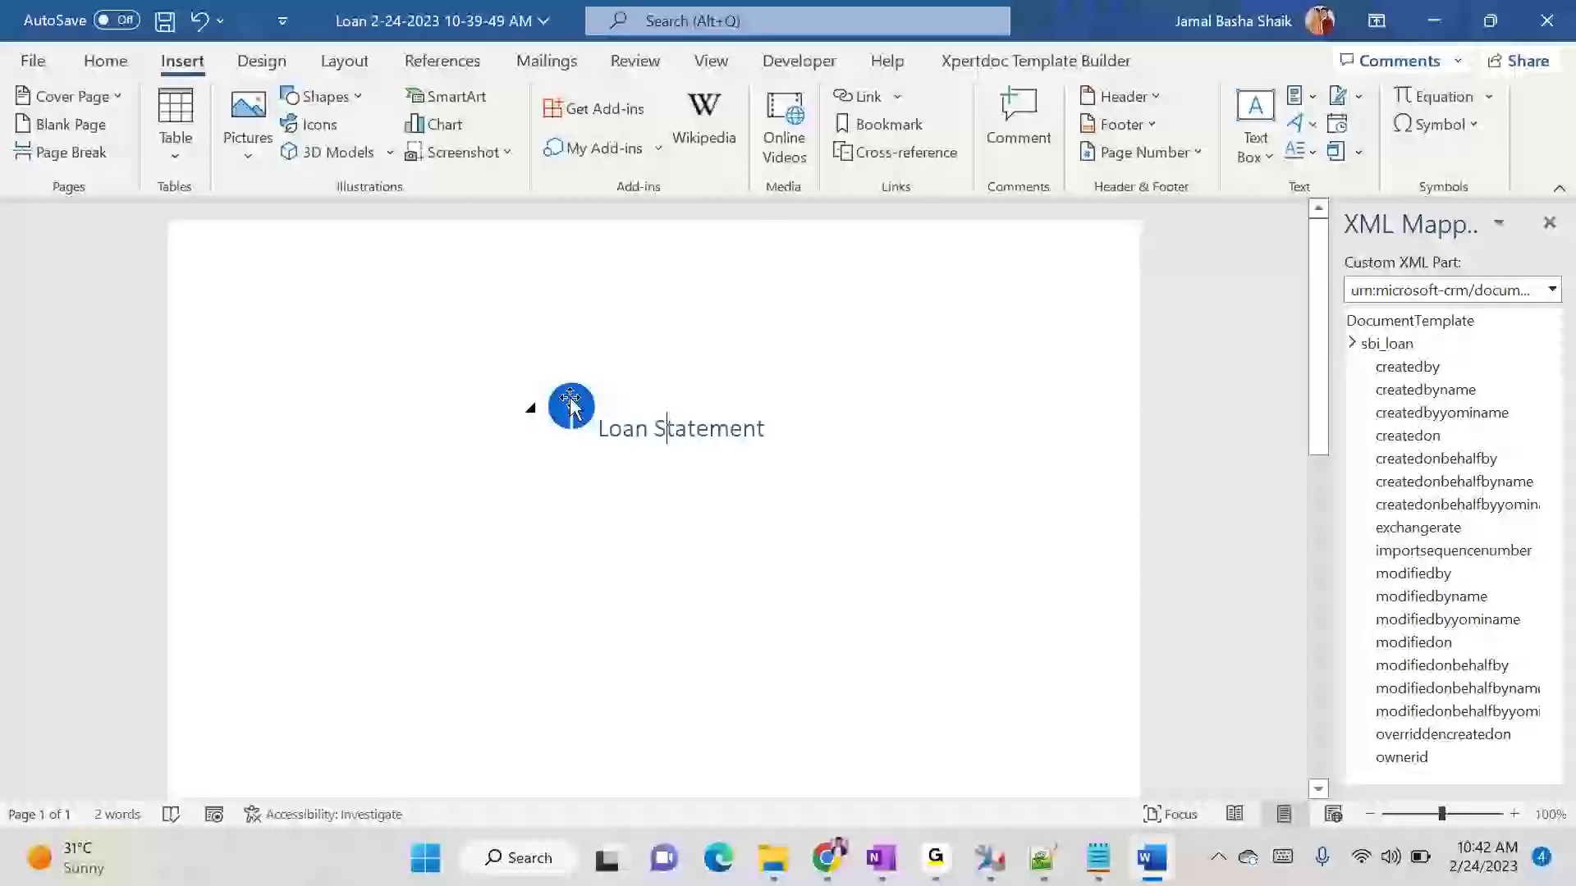
left_click(583, 417)
- Put the Loan Statement heading on its own line below the logo and add a new line after it
left_click(612, 429)
key("Return")
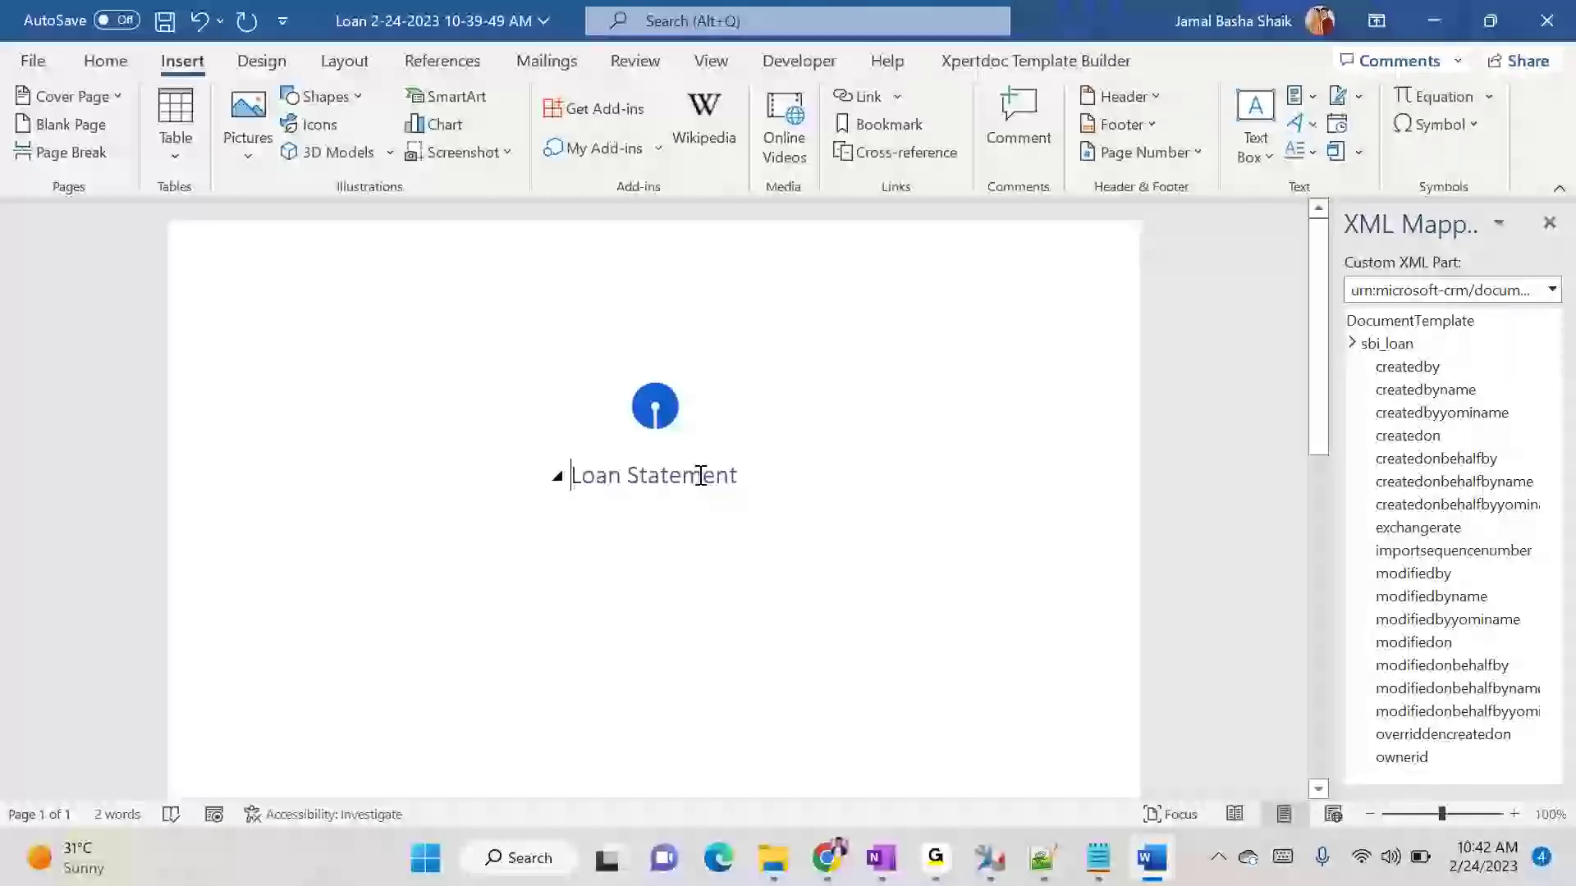
key("Return")
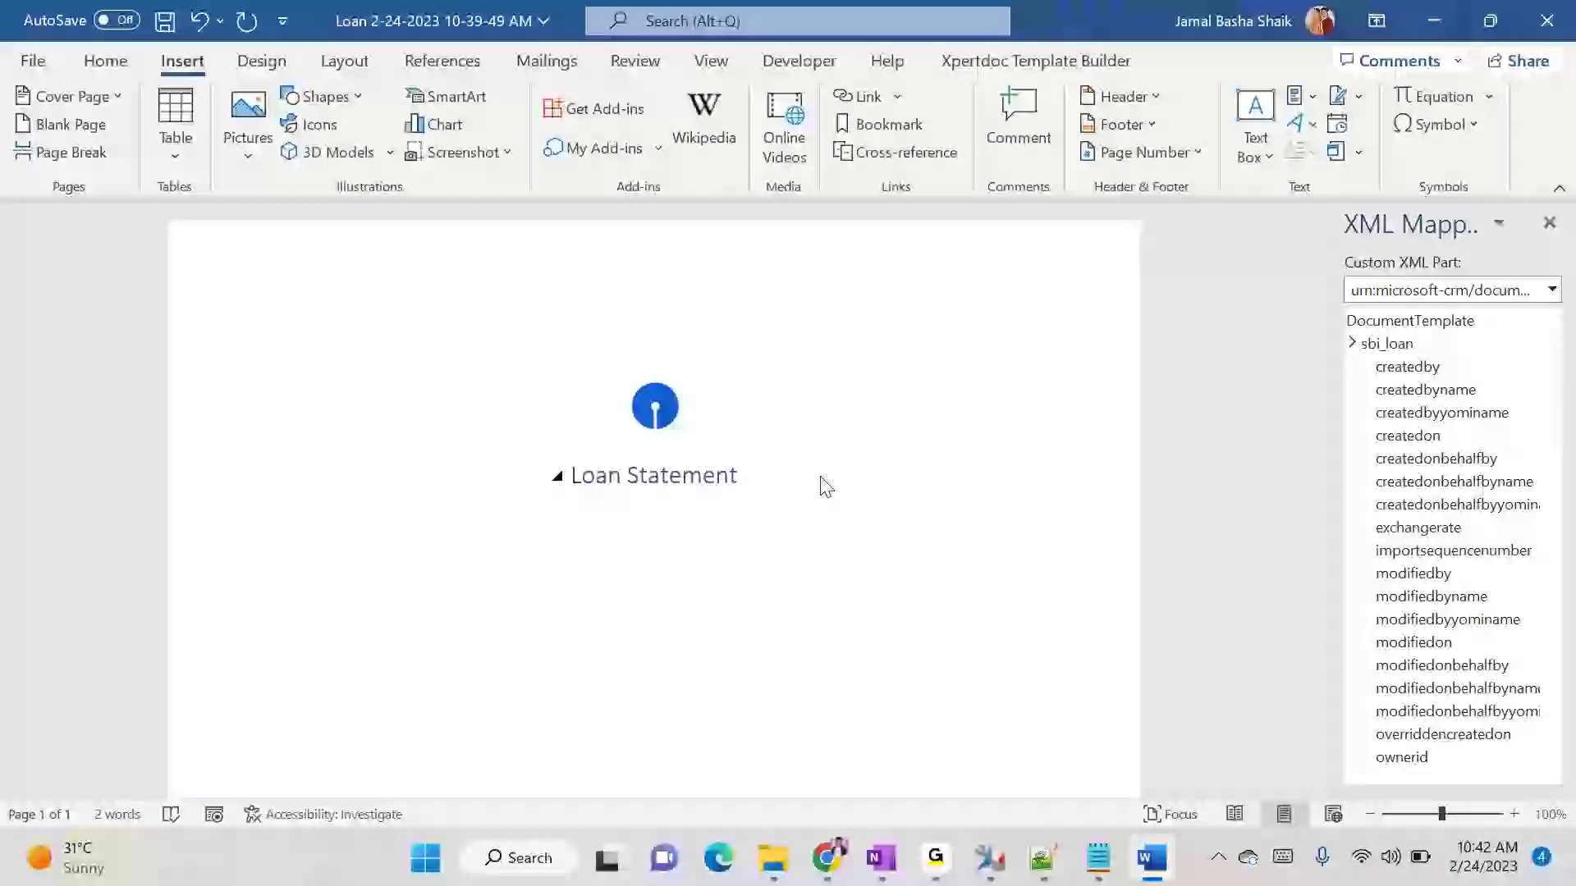
- Begin a sentence below the Loan Statement heading with the text "Customer Named"
scroll(817, 476, "down", 2)
scroll(818, 476, "up", 2)
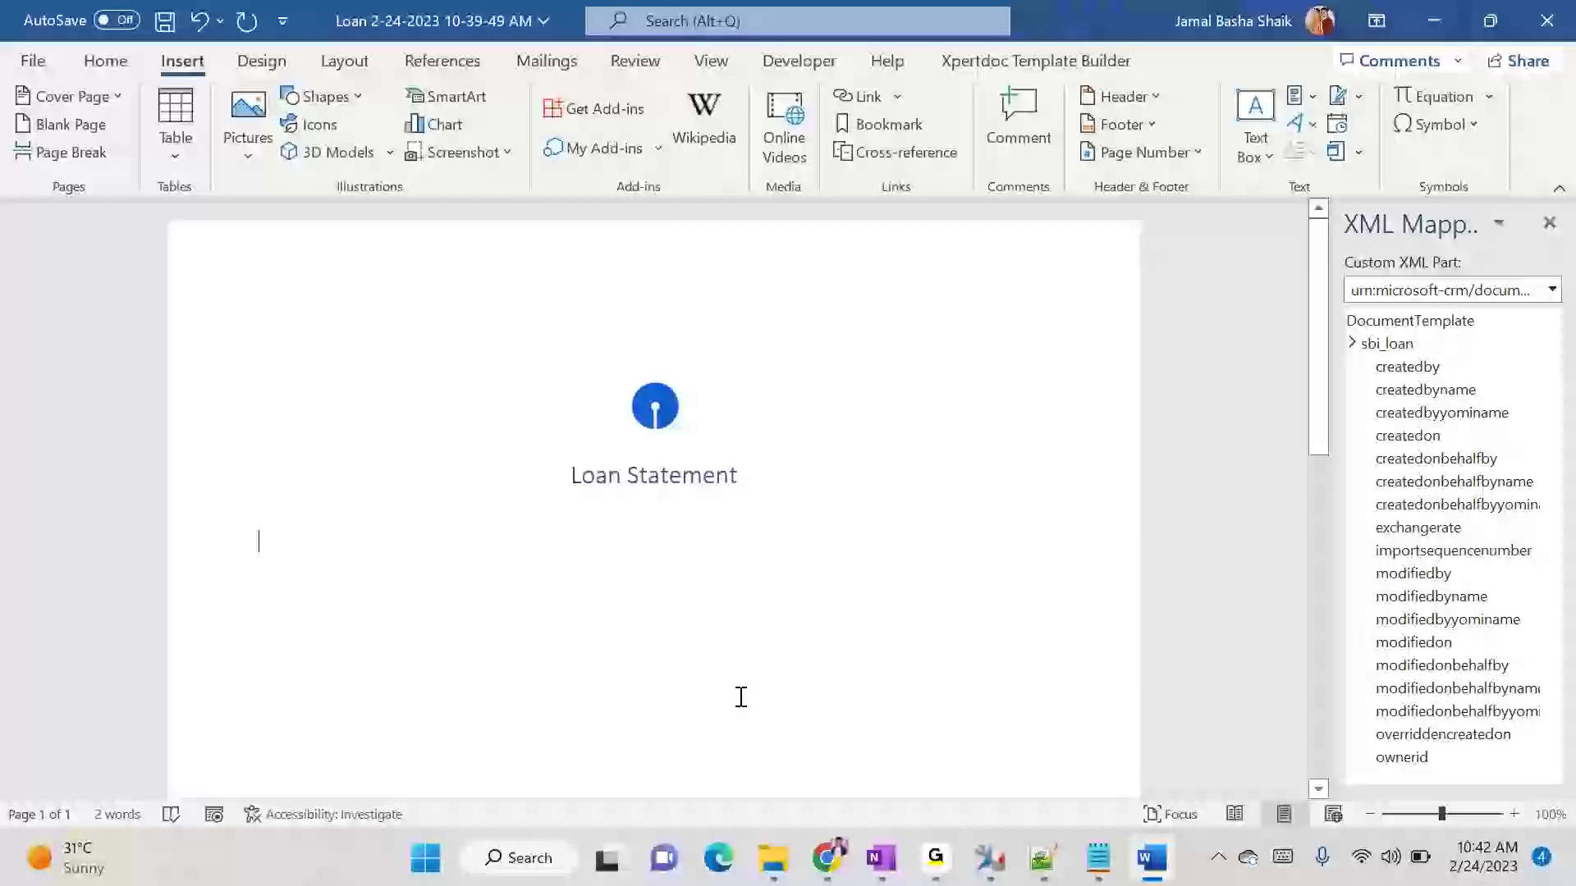
type("Custi")
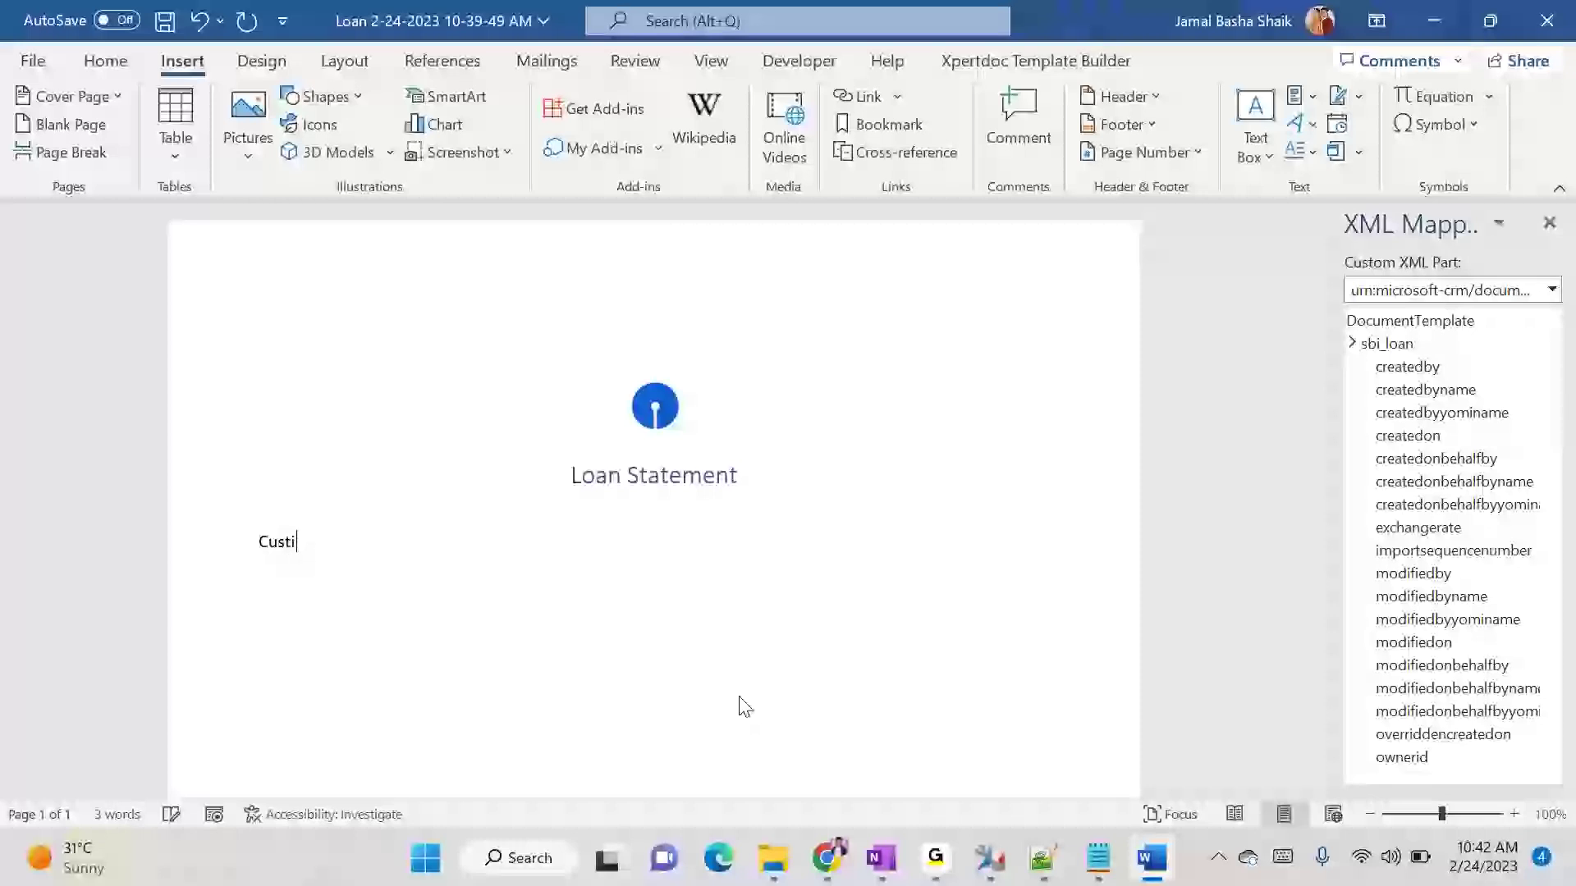
key("BackSpace")
type("omer Named")
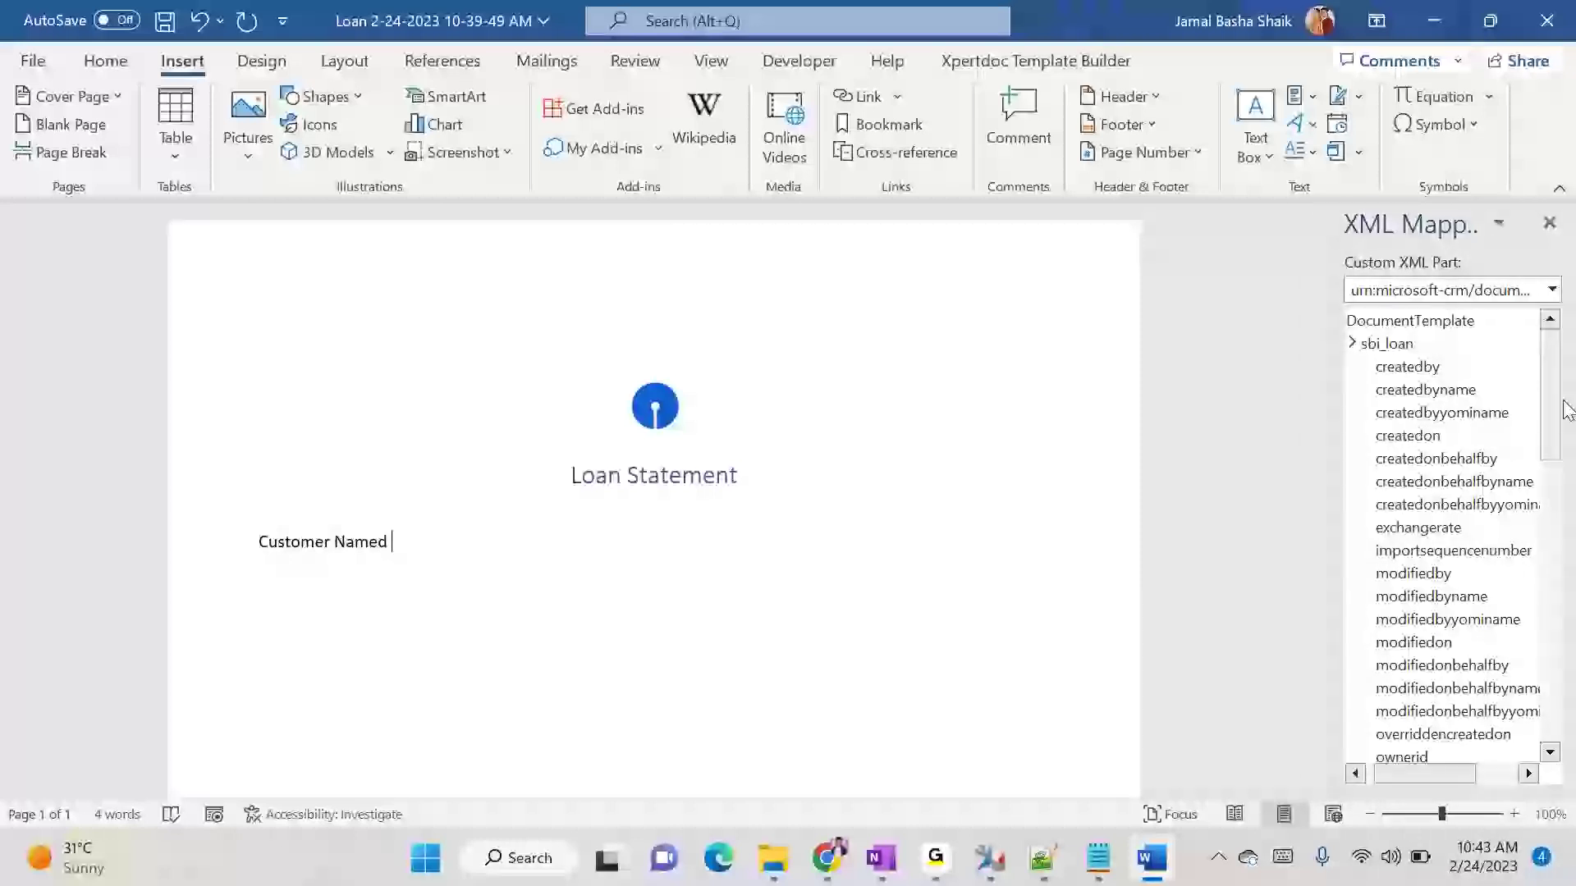
- Look up the Customer Name field's logical name on a new Loan form in Dynamics 365, using Level up to show the logical names
scroll(1518, 493, "down", 4)
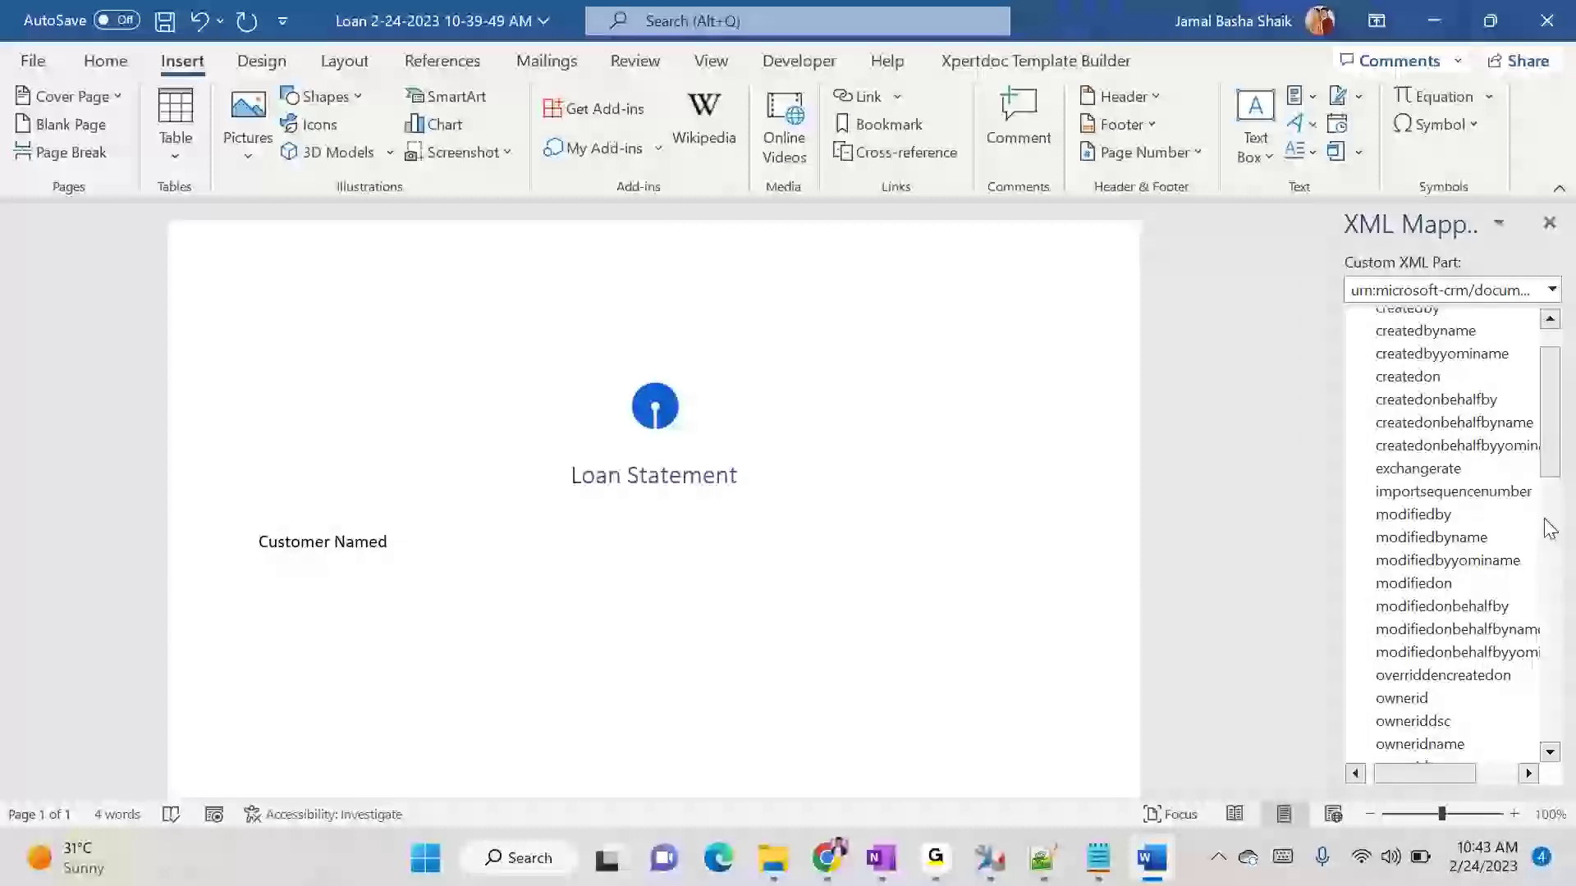
scroll(1526, 558, "down", 3)
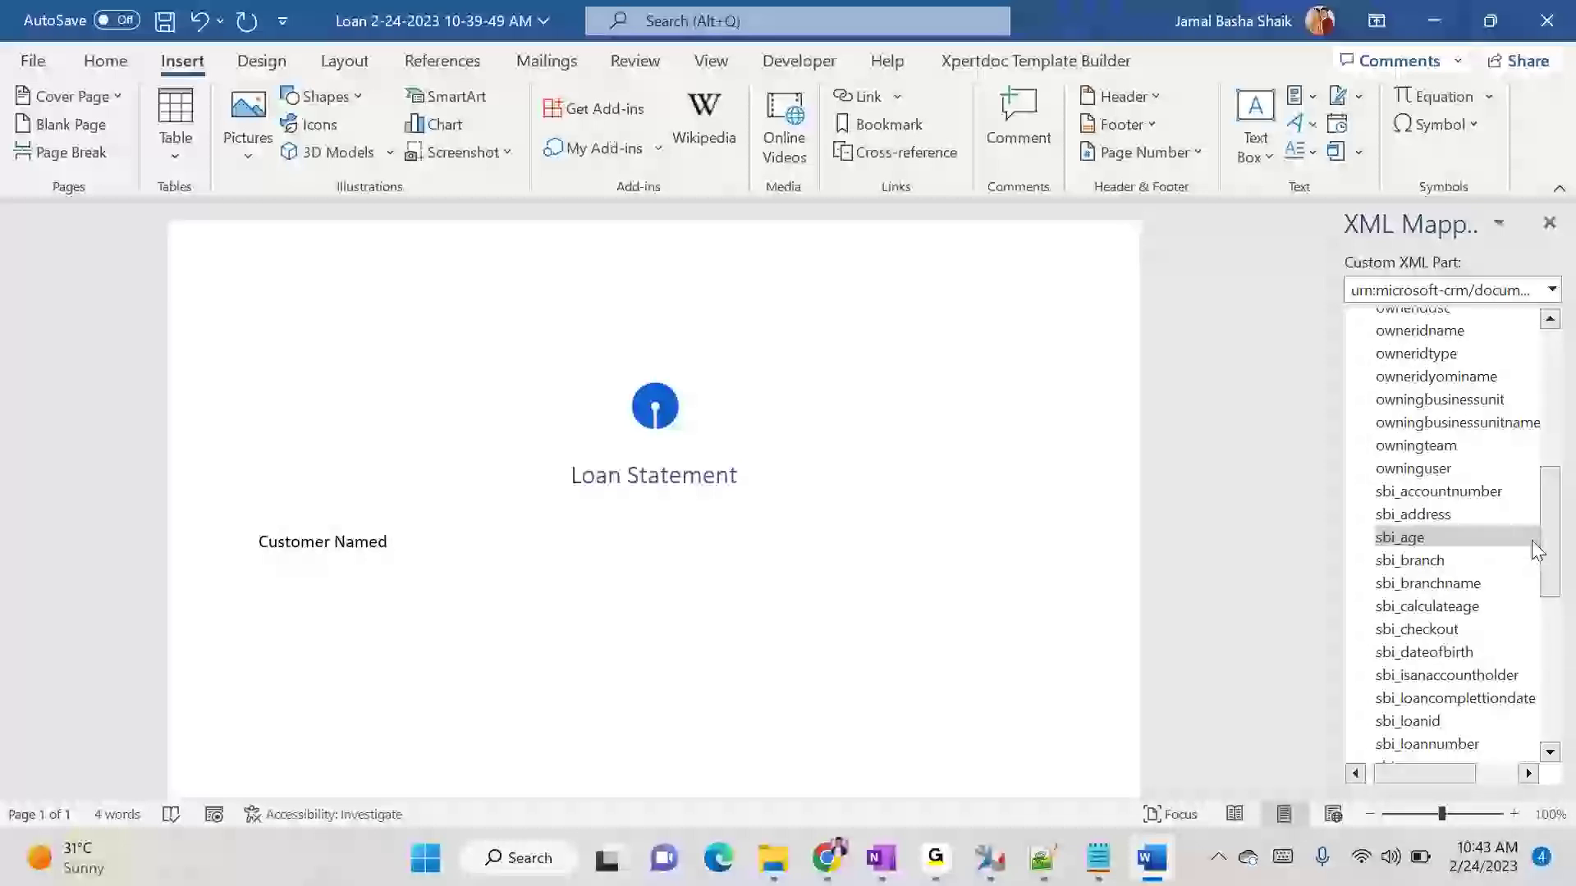
scroll(1519, 656, "down", 1)
scroll(1518, 661, "down", 1)
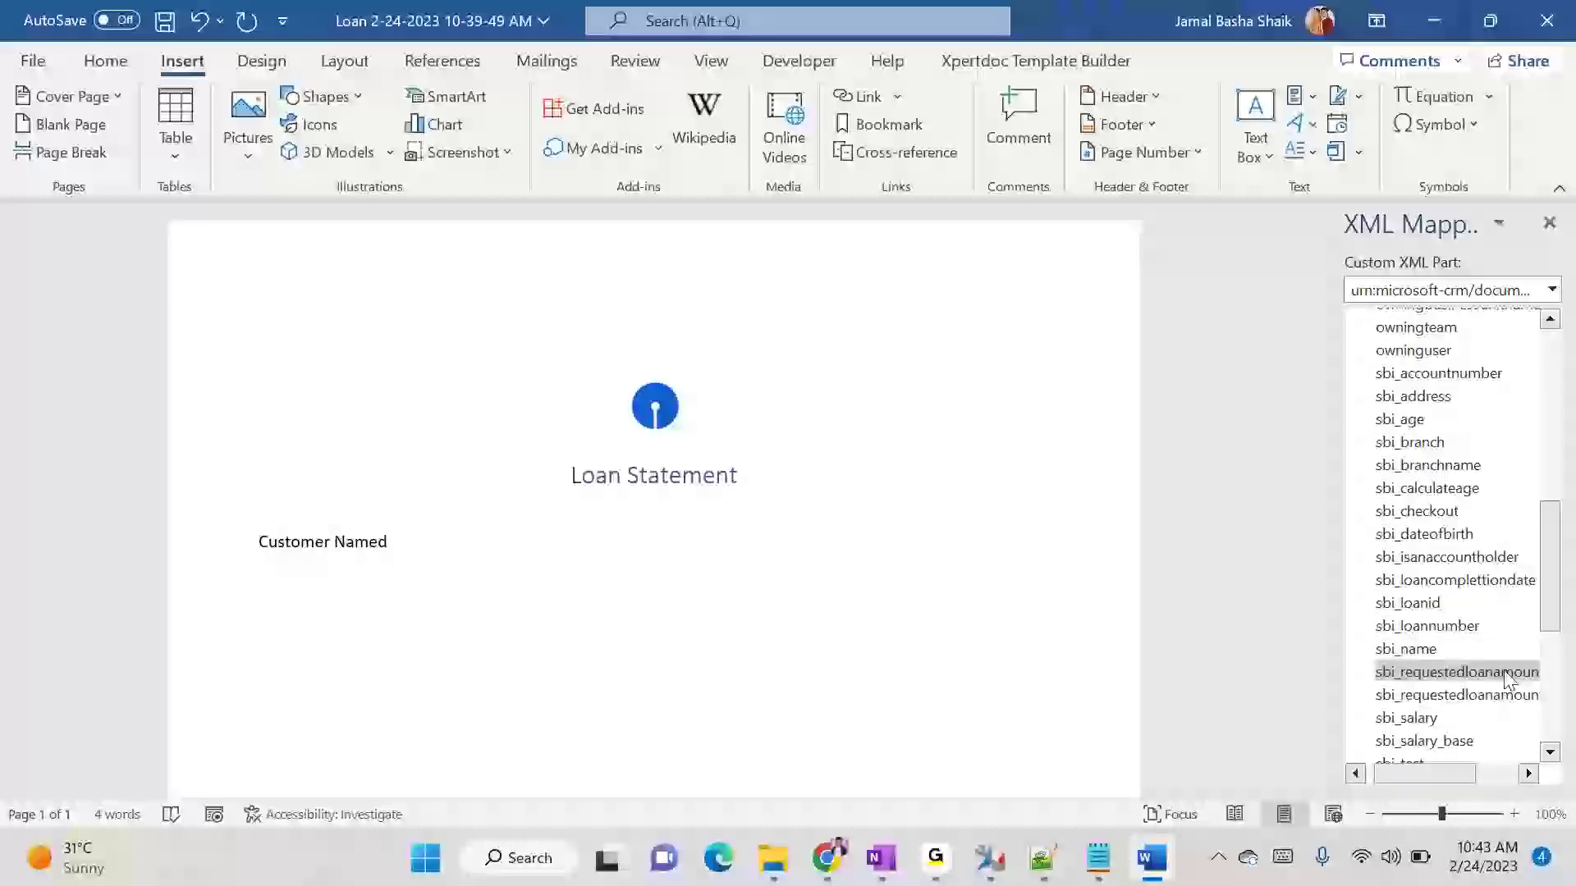
scroll(1481, 493, "down", 4)
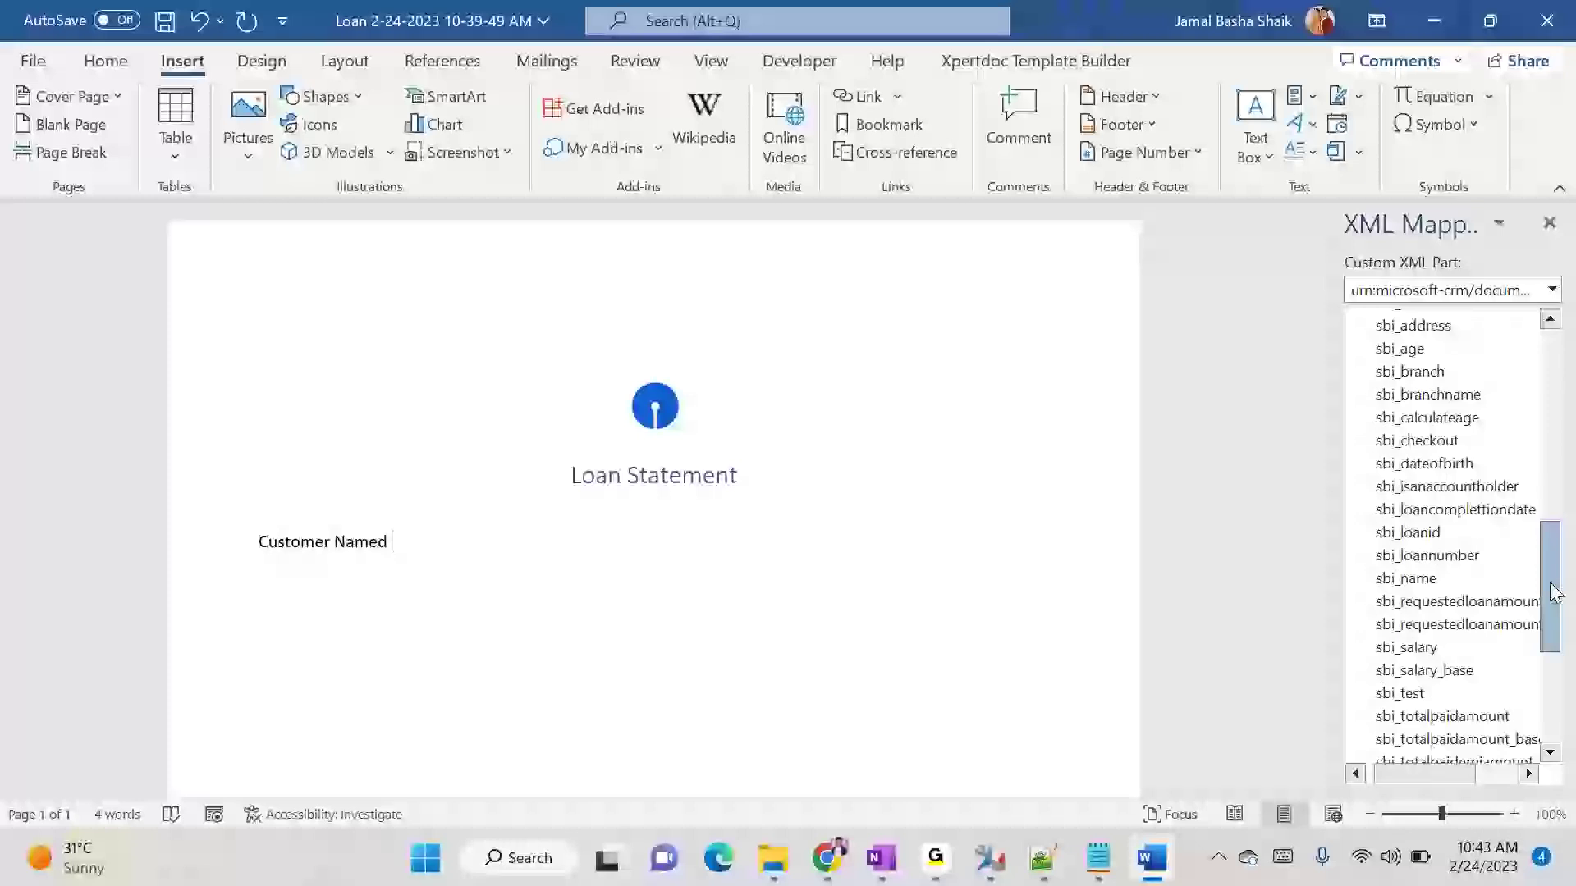
left_click(827, 857)
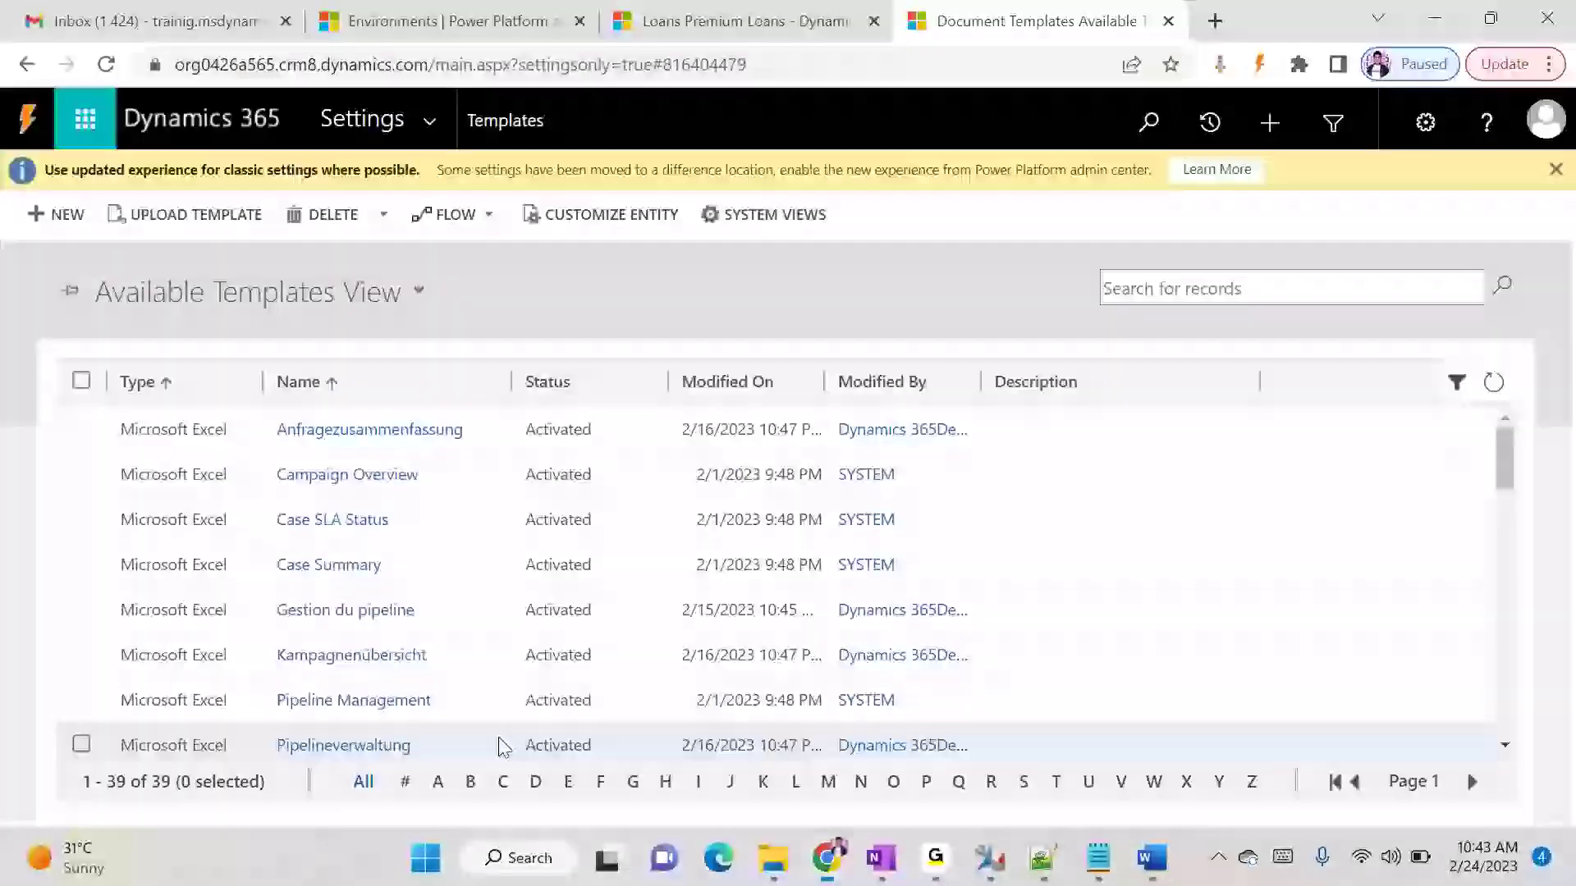
left_click(714, 22)
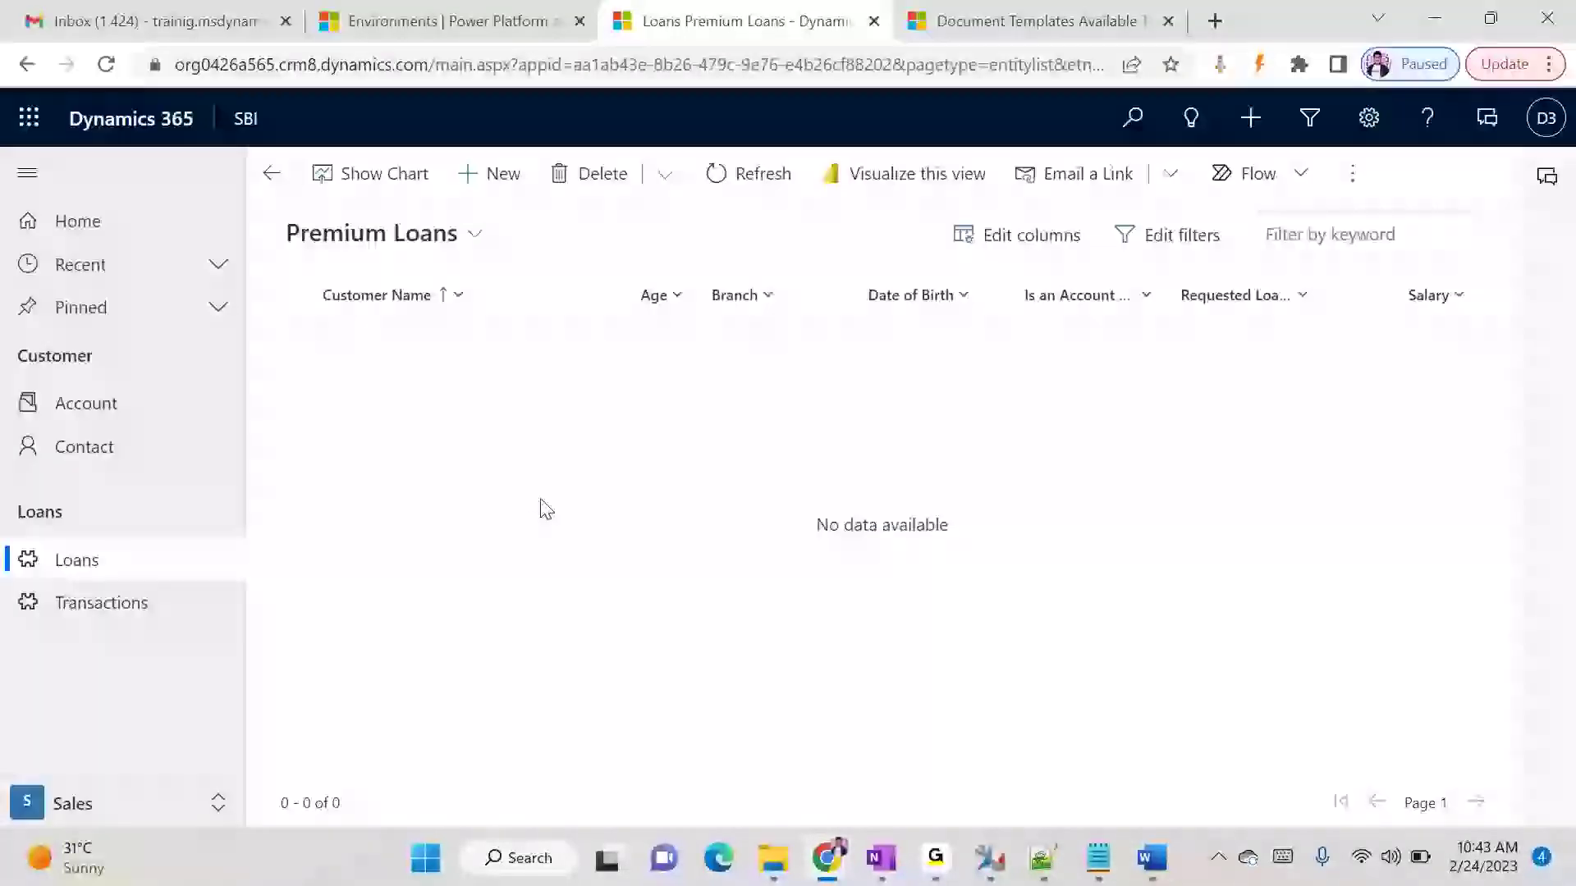
left_click(480, 176)
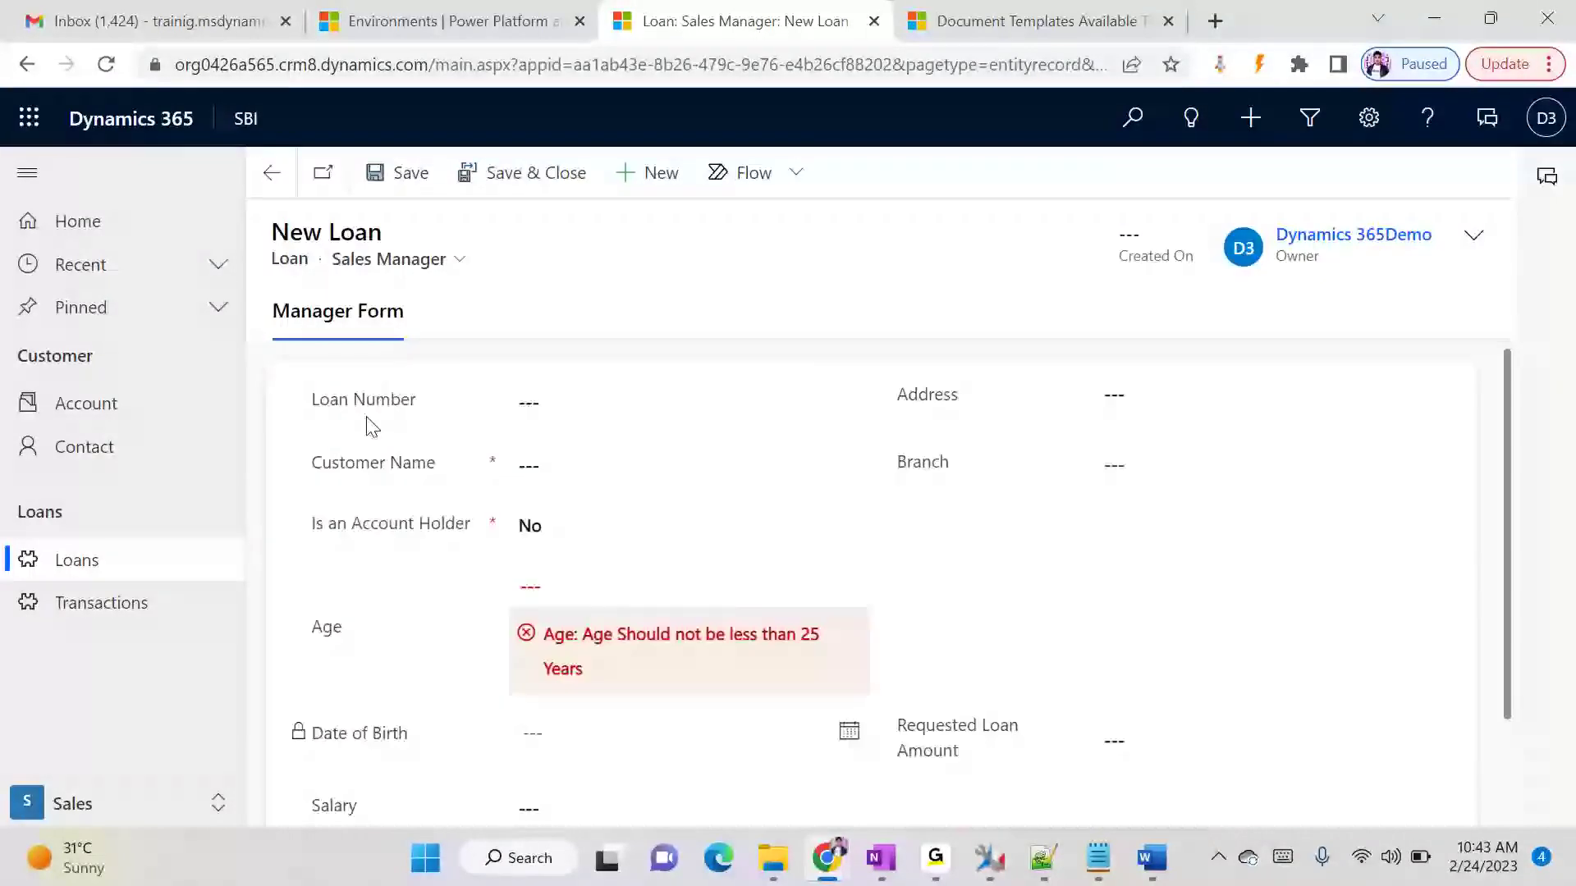
left_click(1219, 64)
left_click(676, 262)
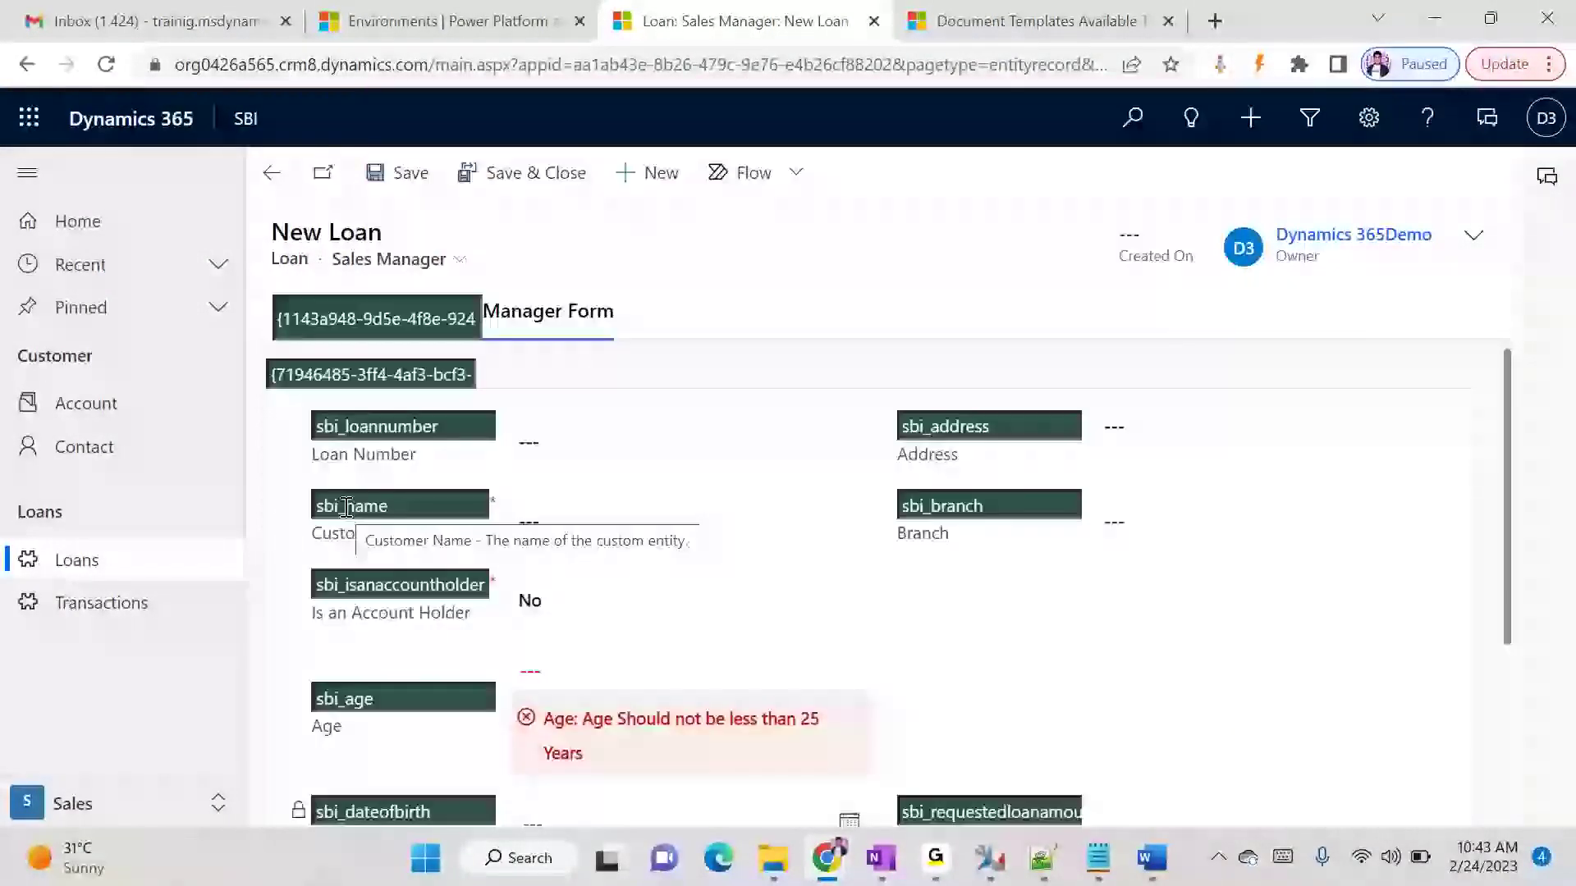
left_click_drag(319, 505, 517, 531)
- Switch back to Word and insert the sbi_name field as a plain text content control after "Customer Named"
key("alt+Tab")
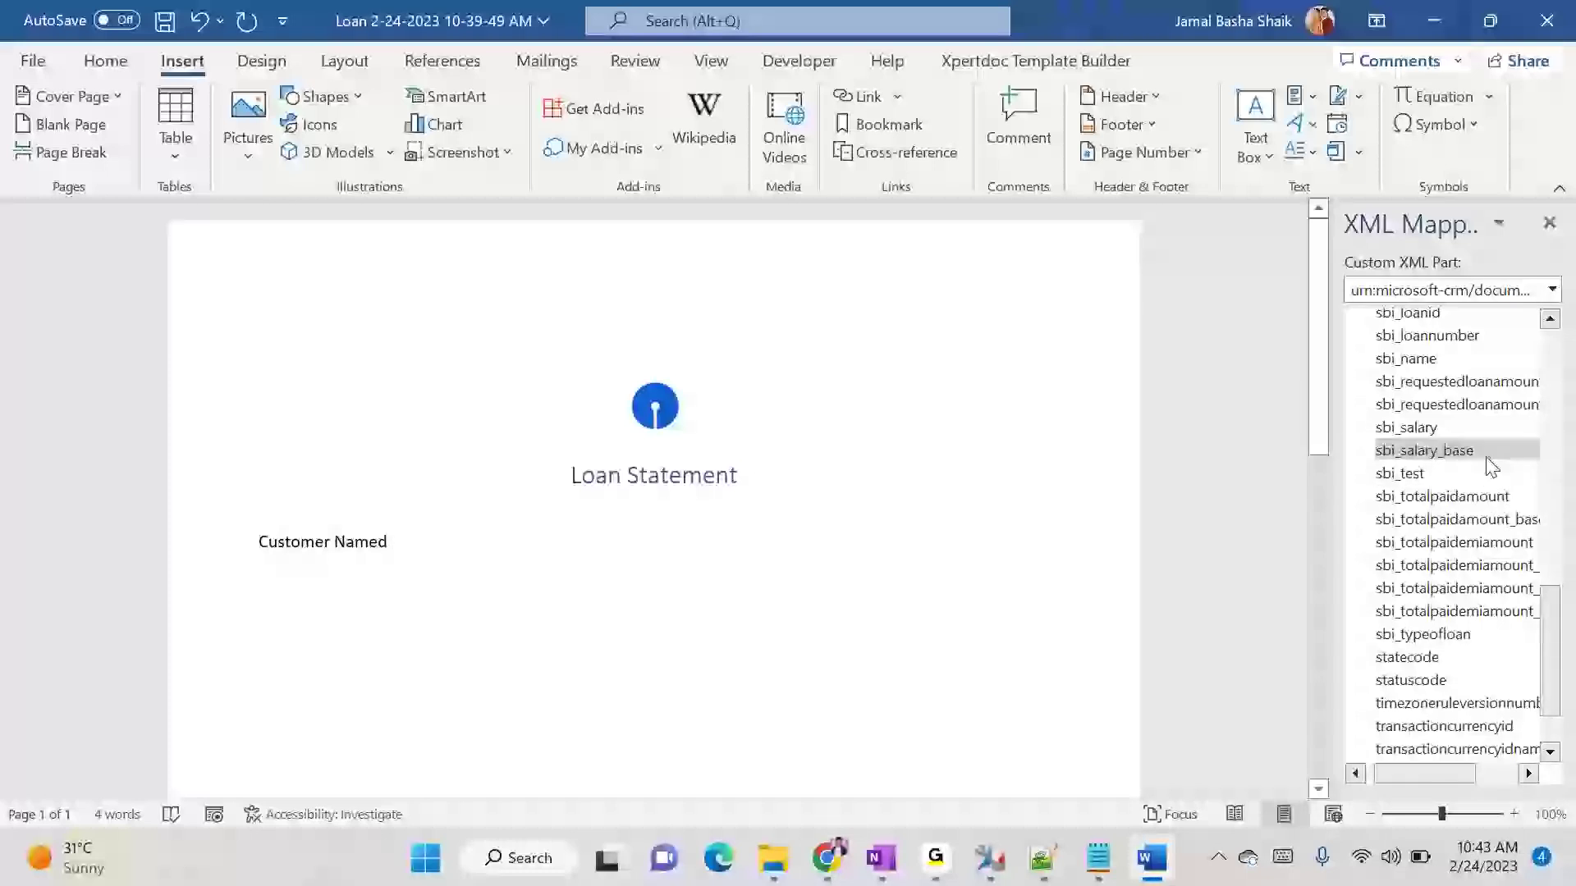
scroll(1487, 468, "up", 1)
left_click(1430, 424)
left_click(424, 554)
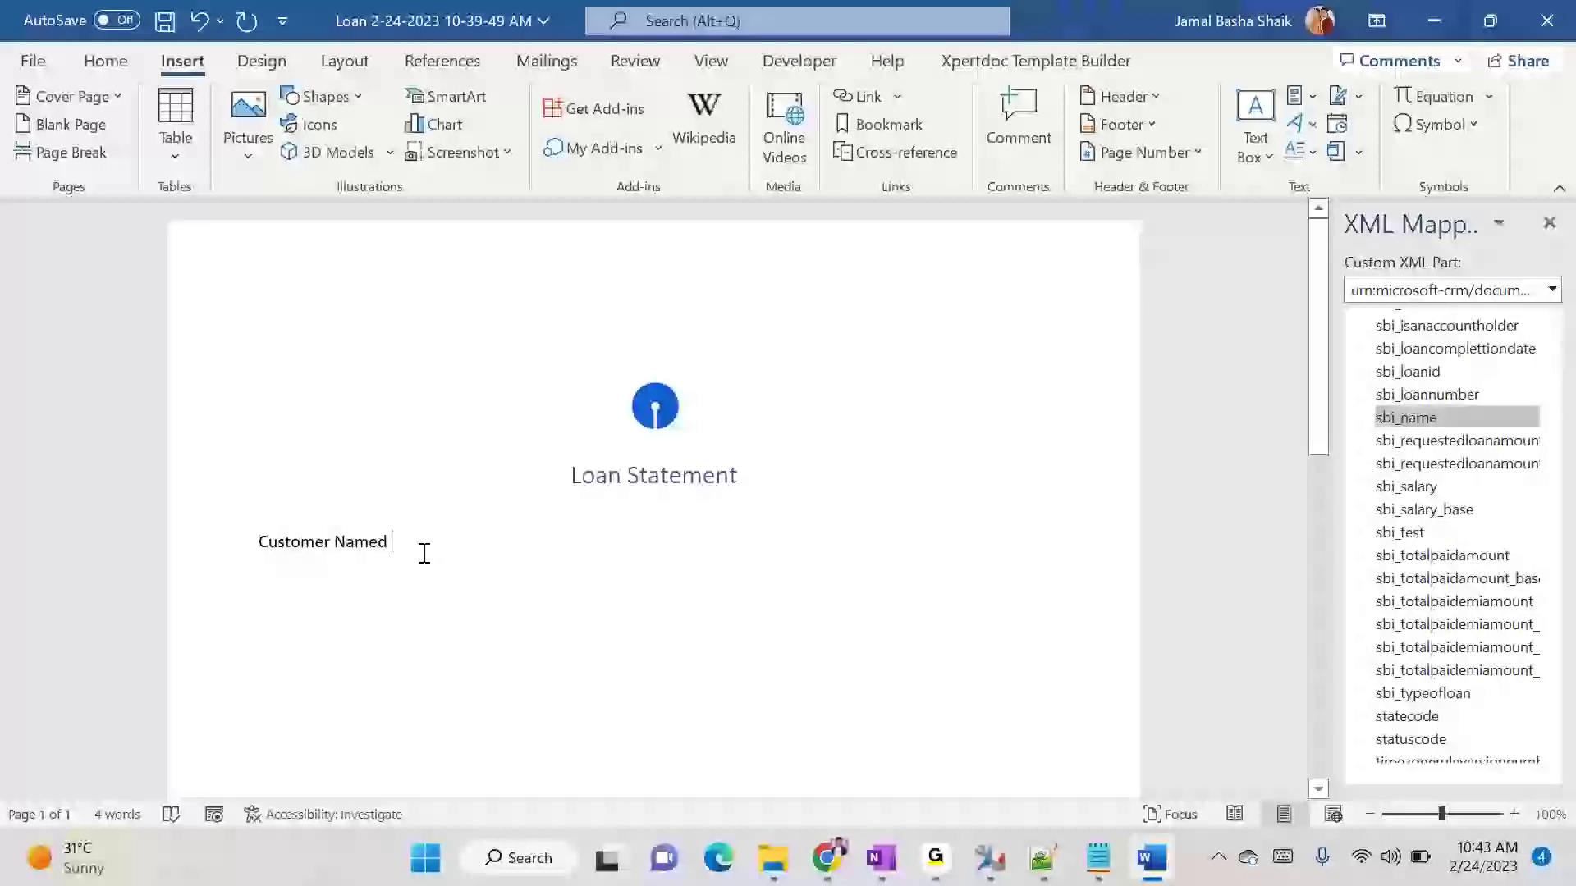
right_click(1413, 417)
mouse_move(1337, 427)
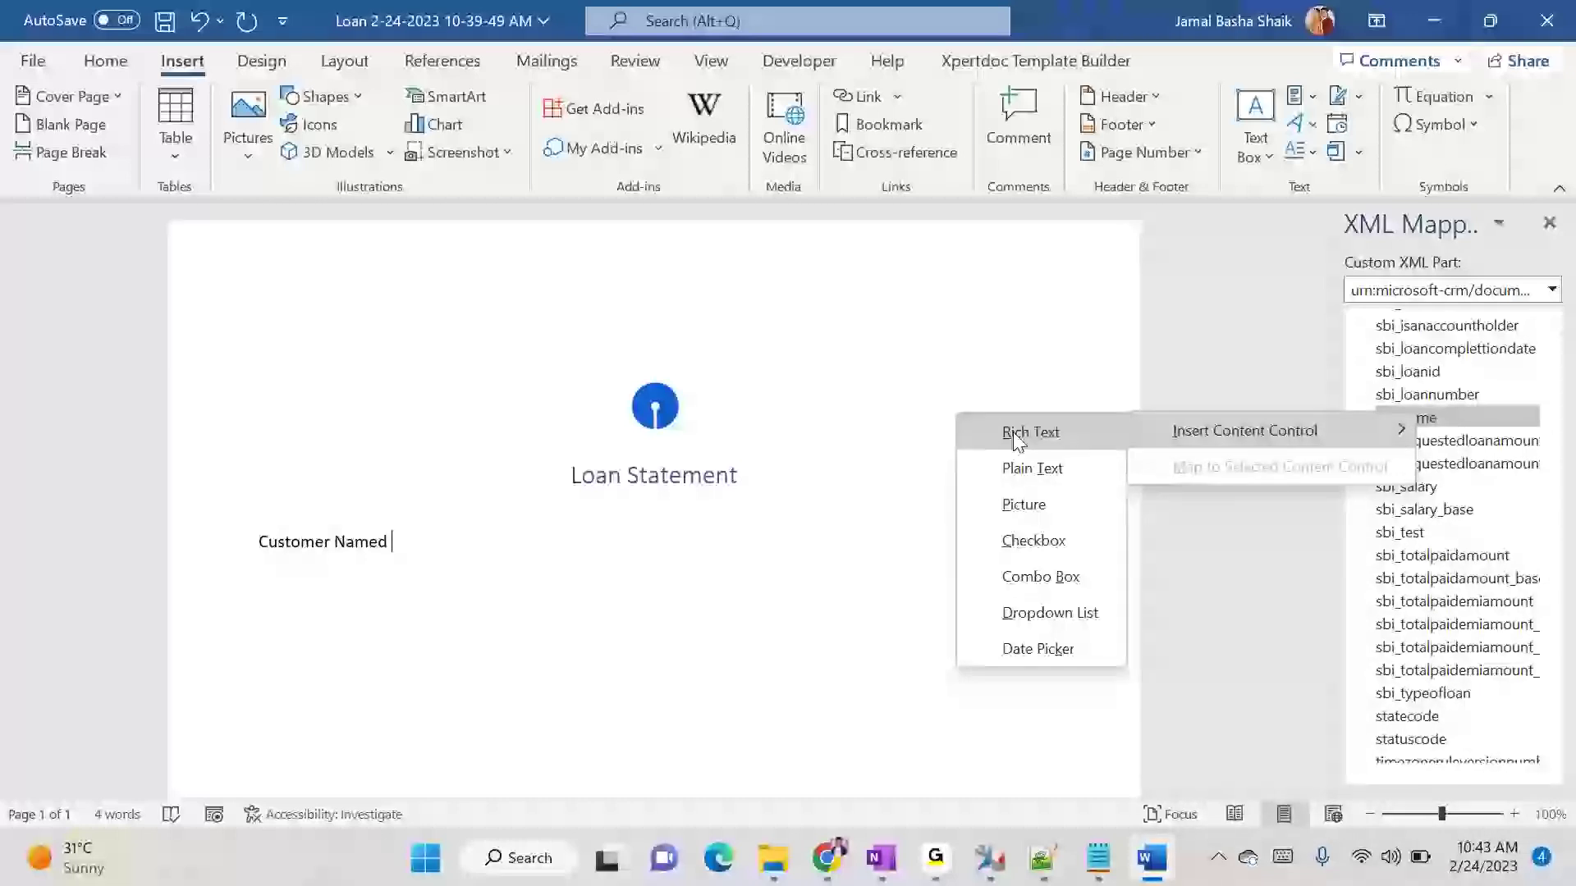
left_click(1024, 474)
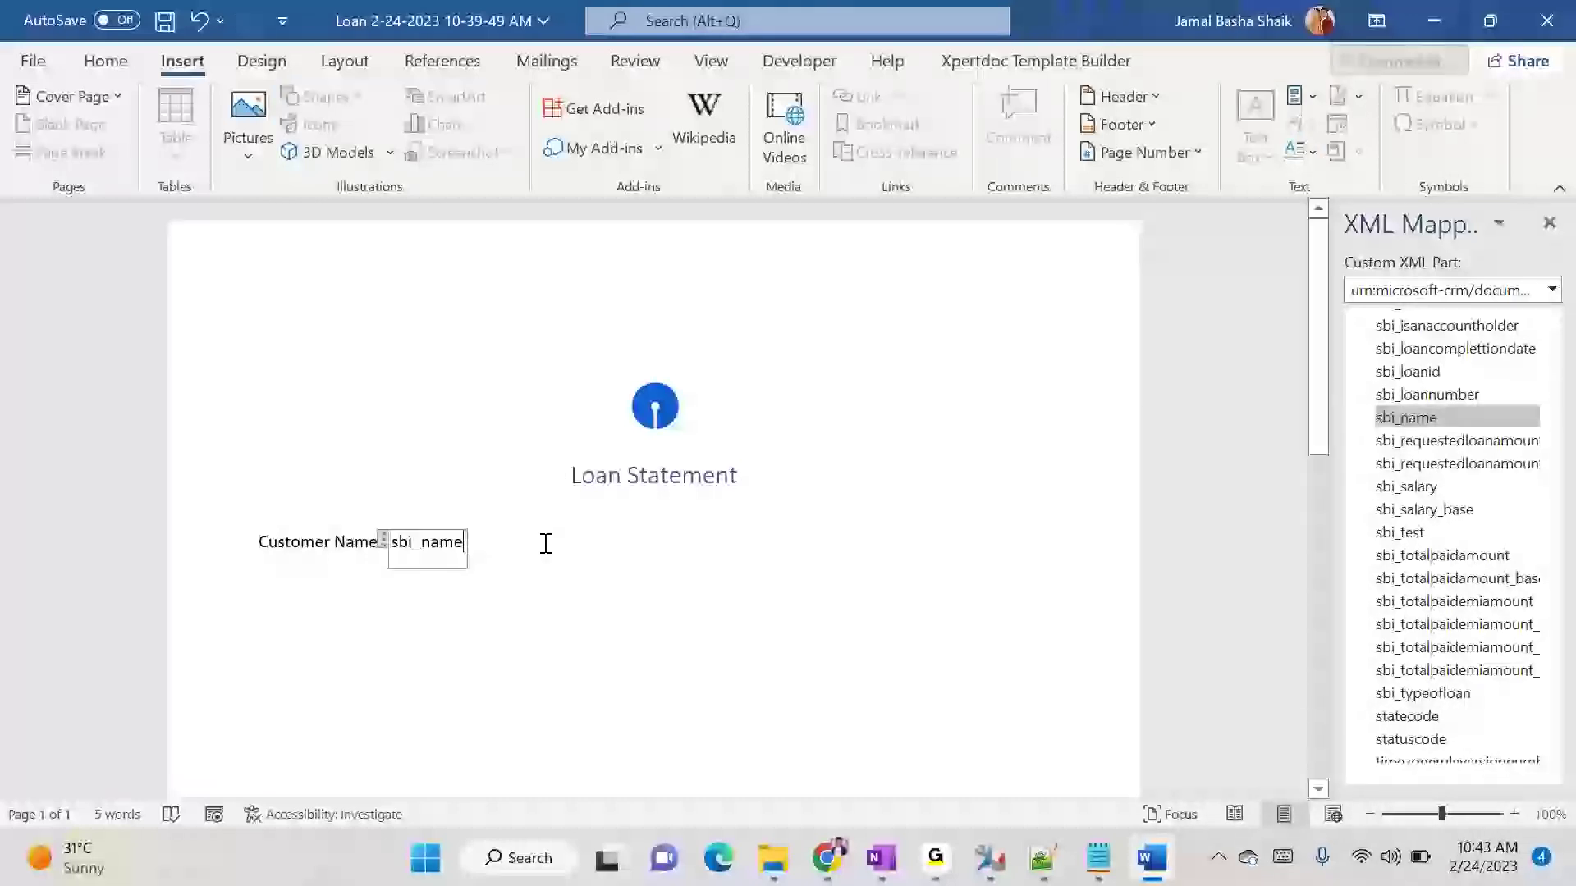
- Complete the sentence after the sbi_name control with ", Applied for a loan in CRM with below details." and add blank lines below it
left_click(342, 574)
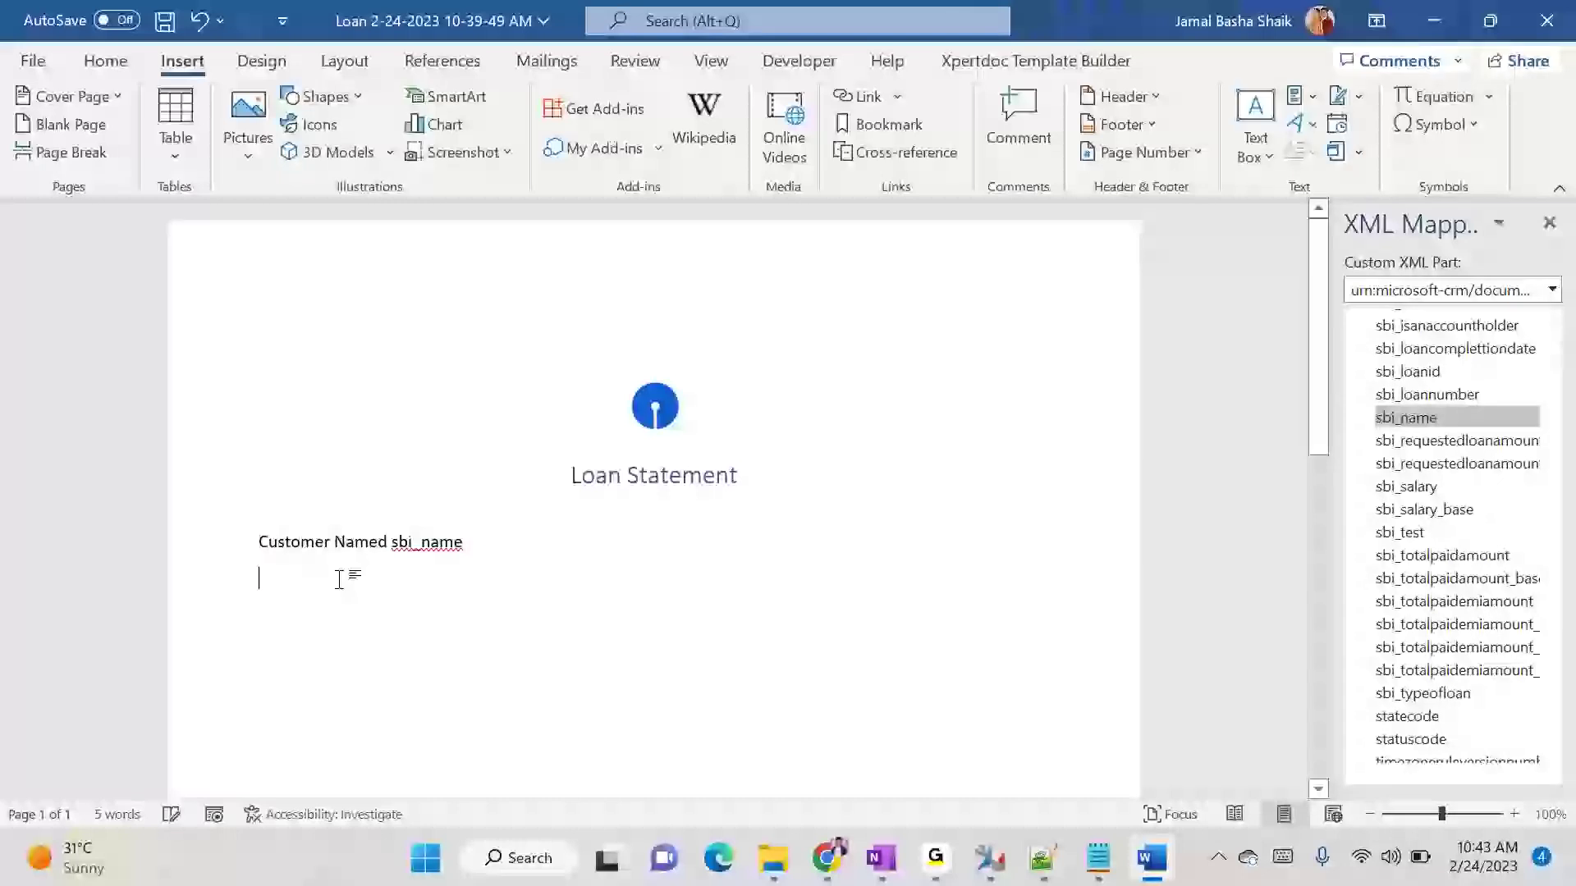
left_click(538, 552)
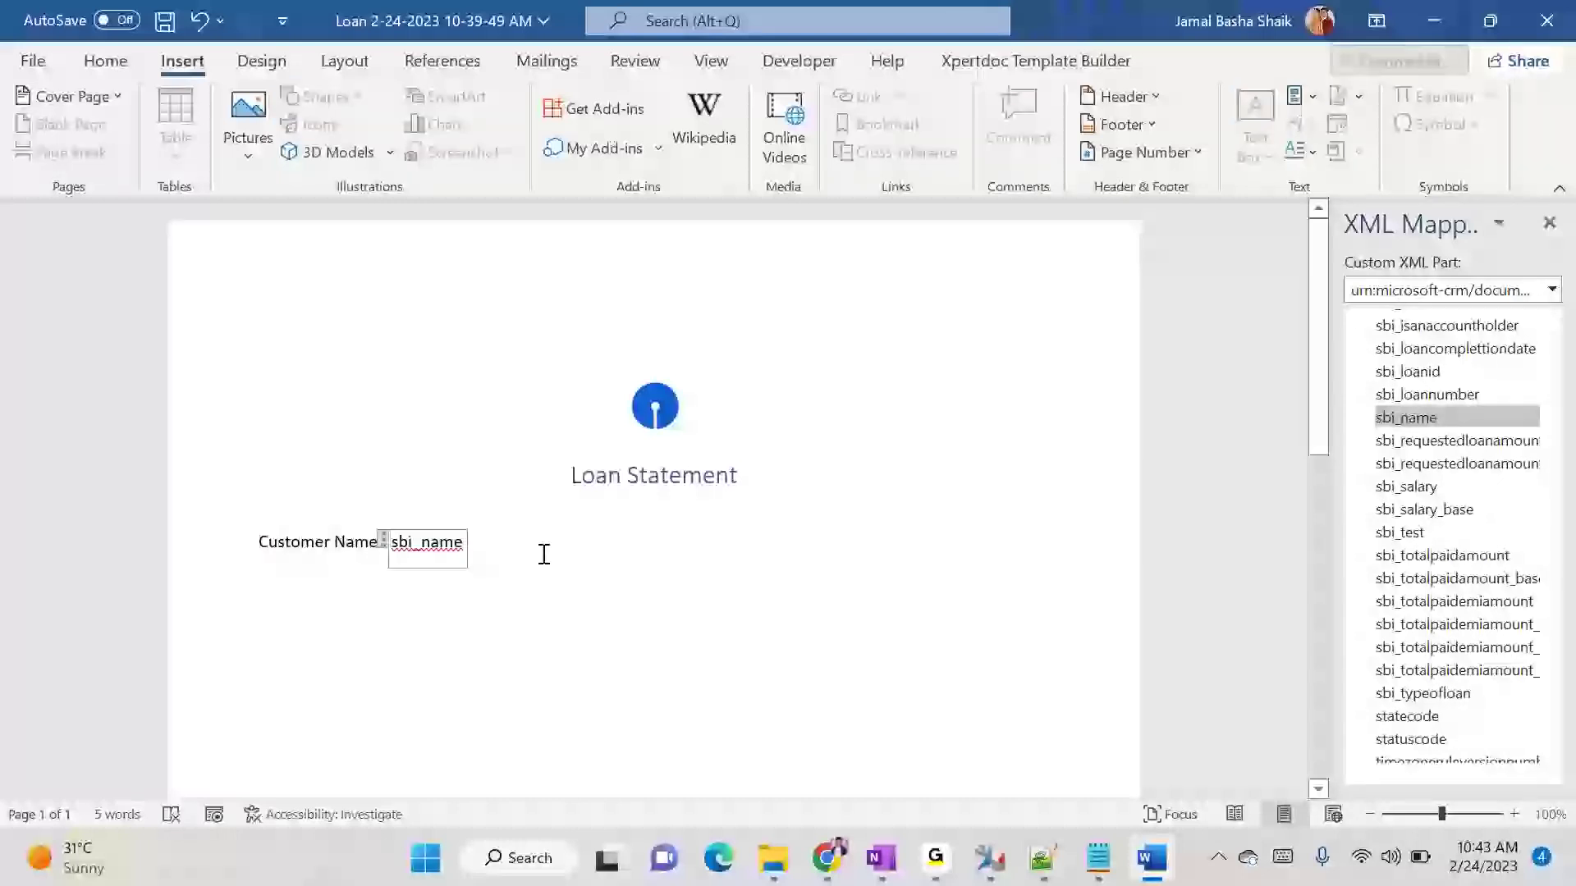
key("Right")
type(", App")
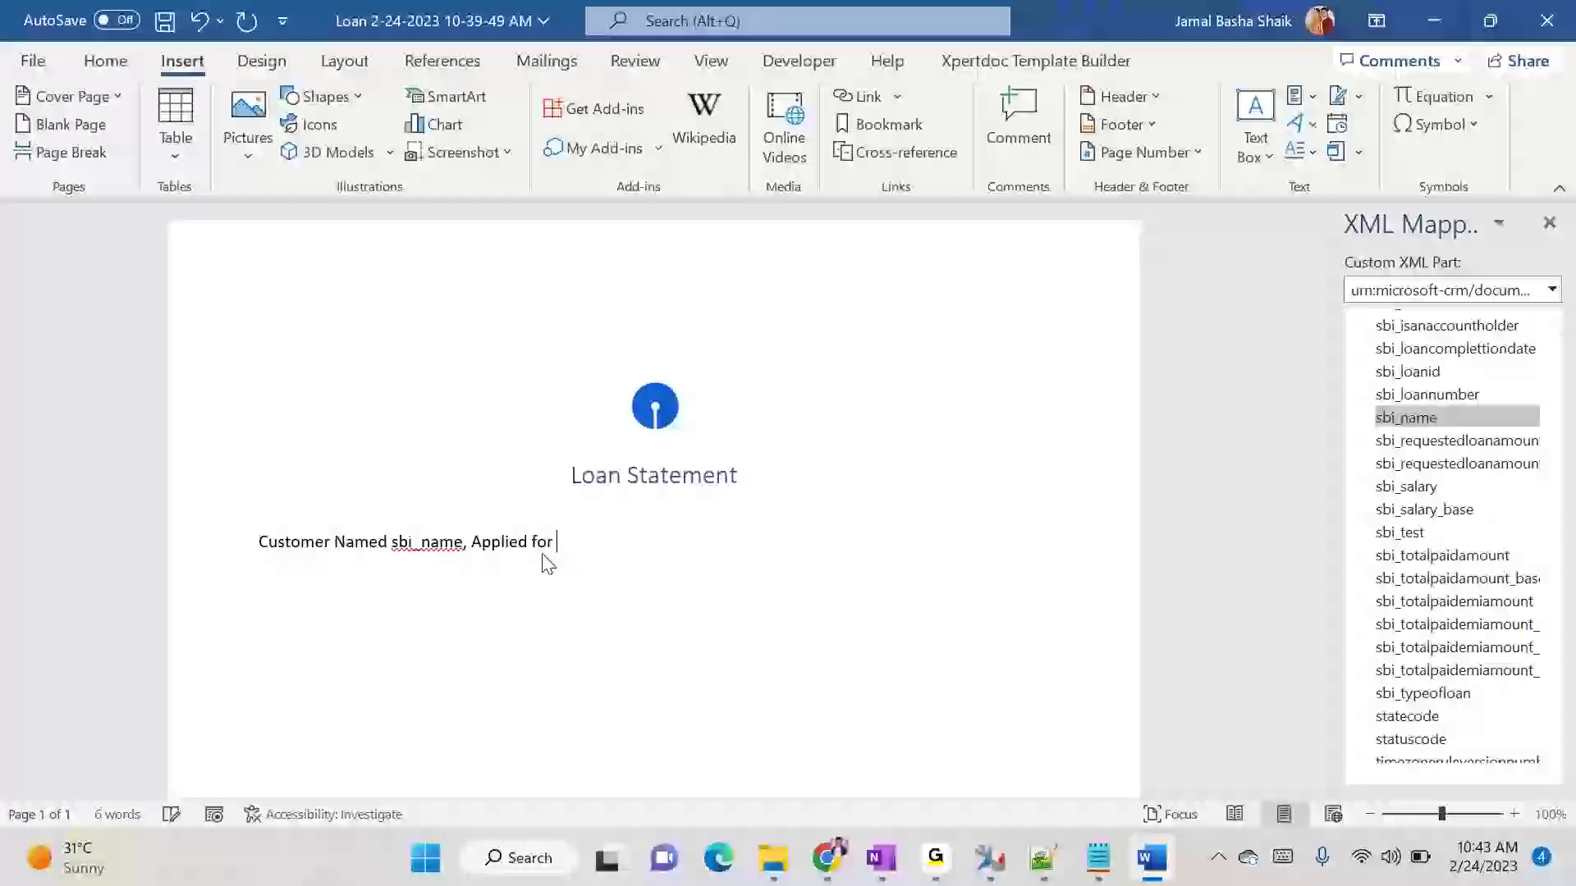
type("lied for a loan in CRM")
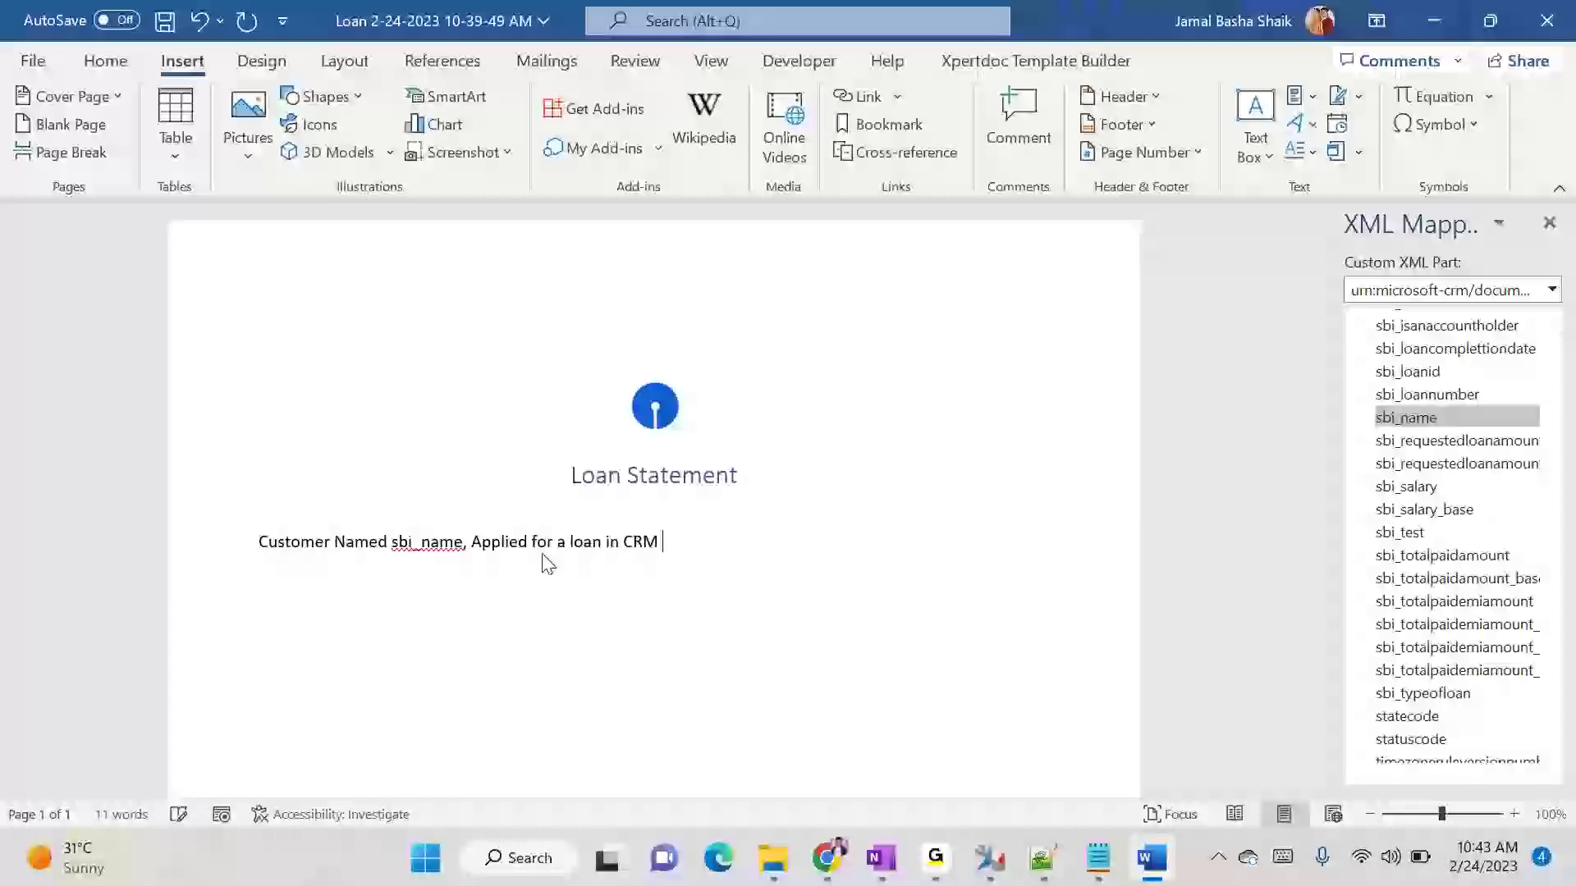
type(" with below details.")
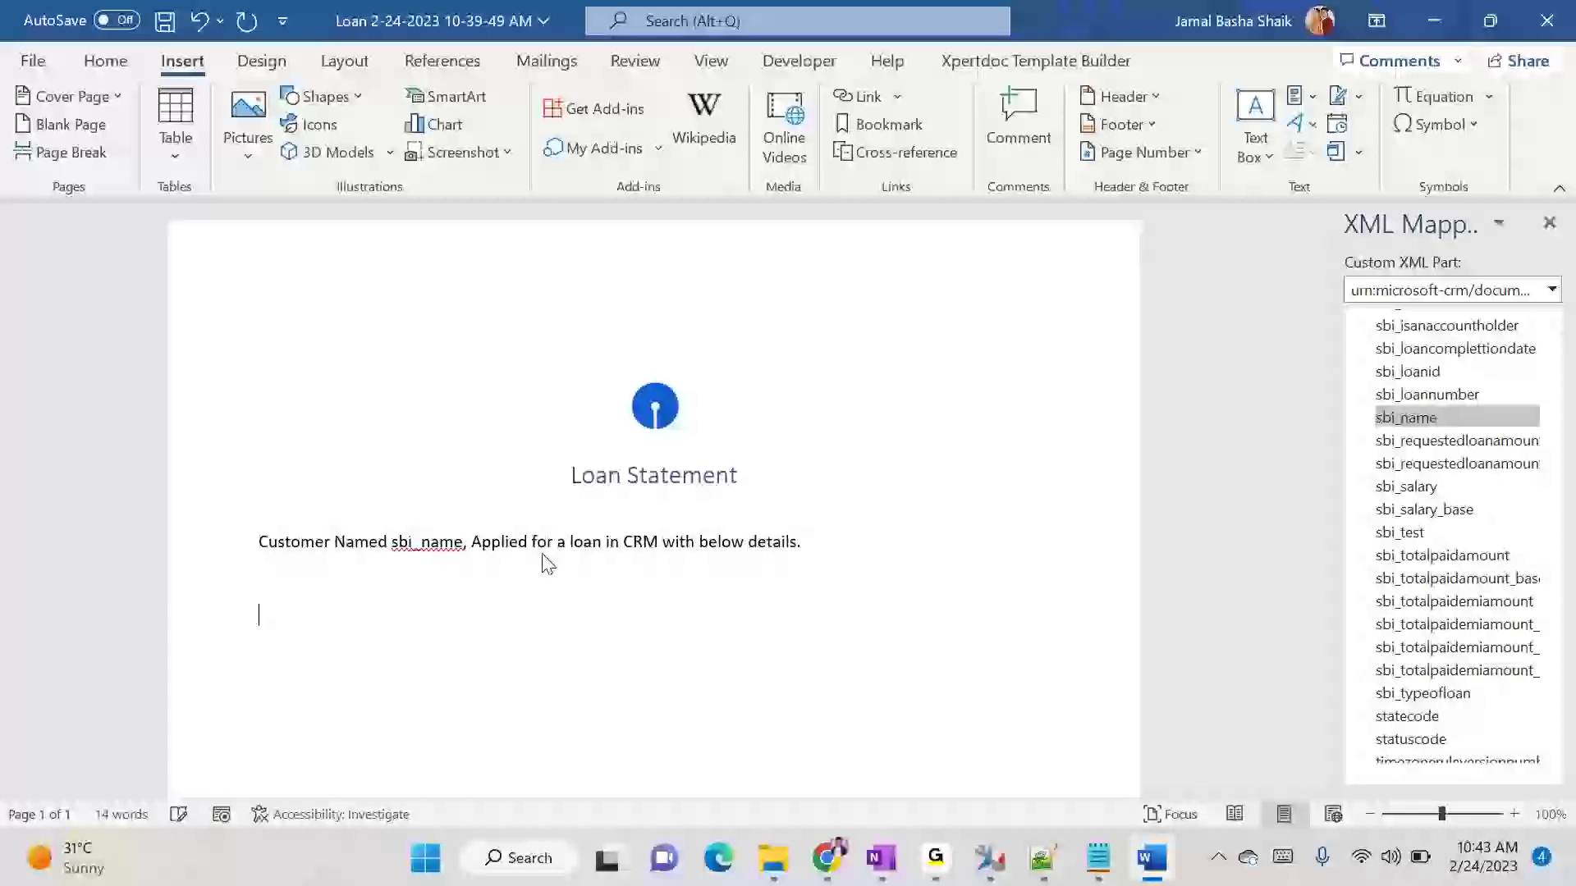
- Insert a 3x3 table below the sentence and title its first two columns Loan Type and Requested Loan Amount
left_click(176, 148)
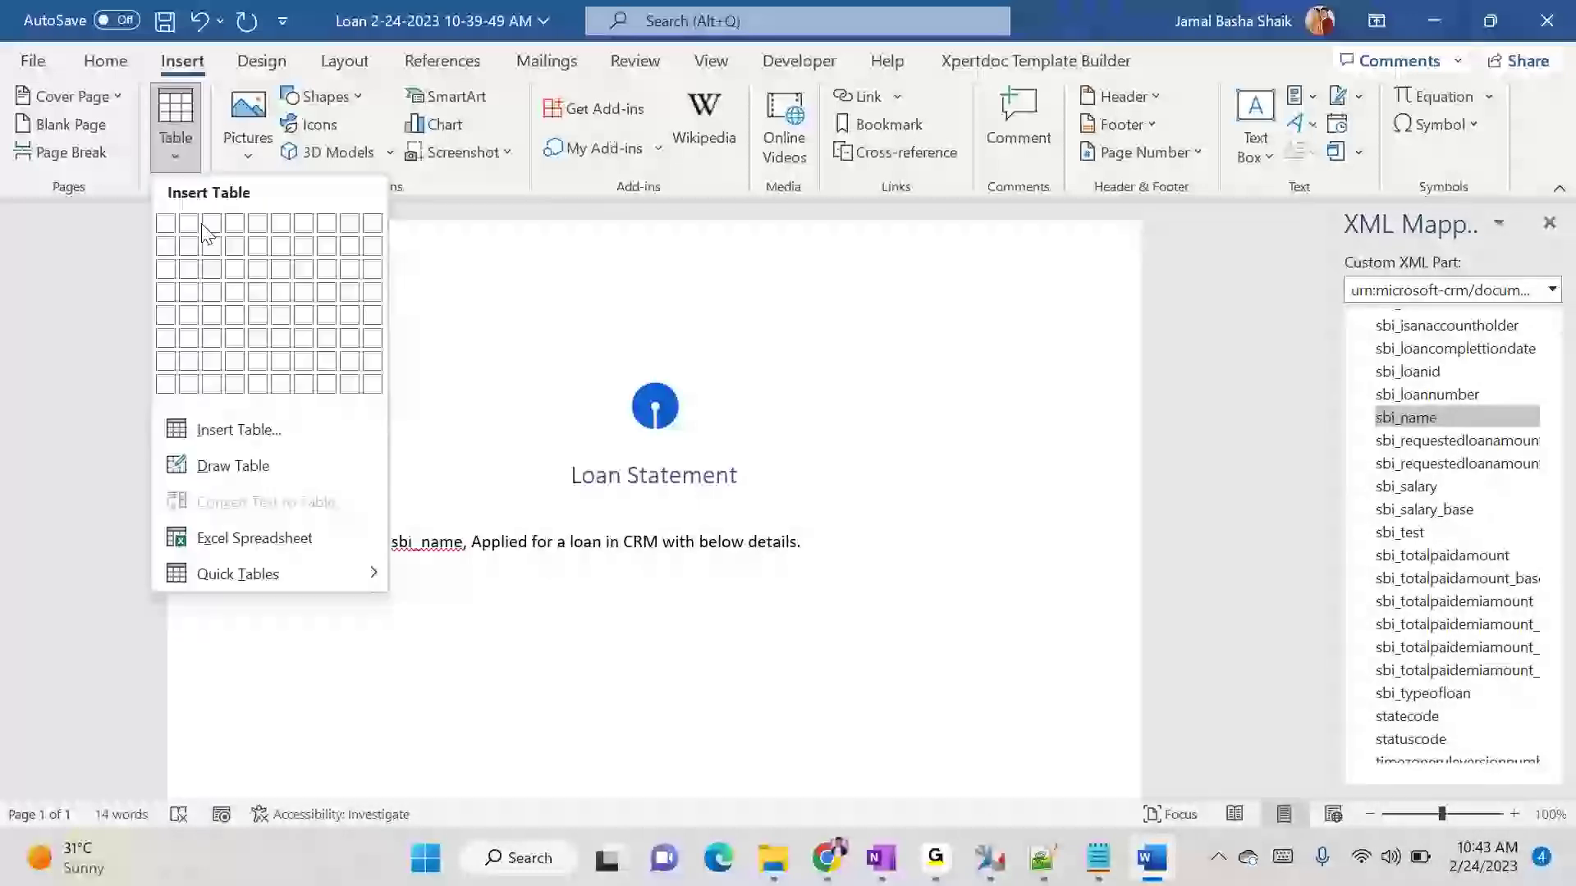
left_click(209, 277)
type("L")
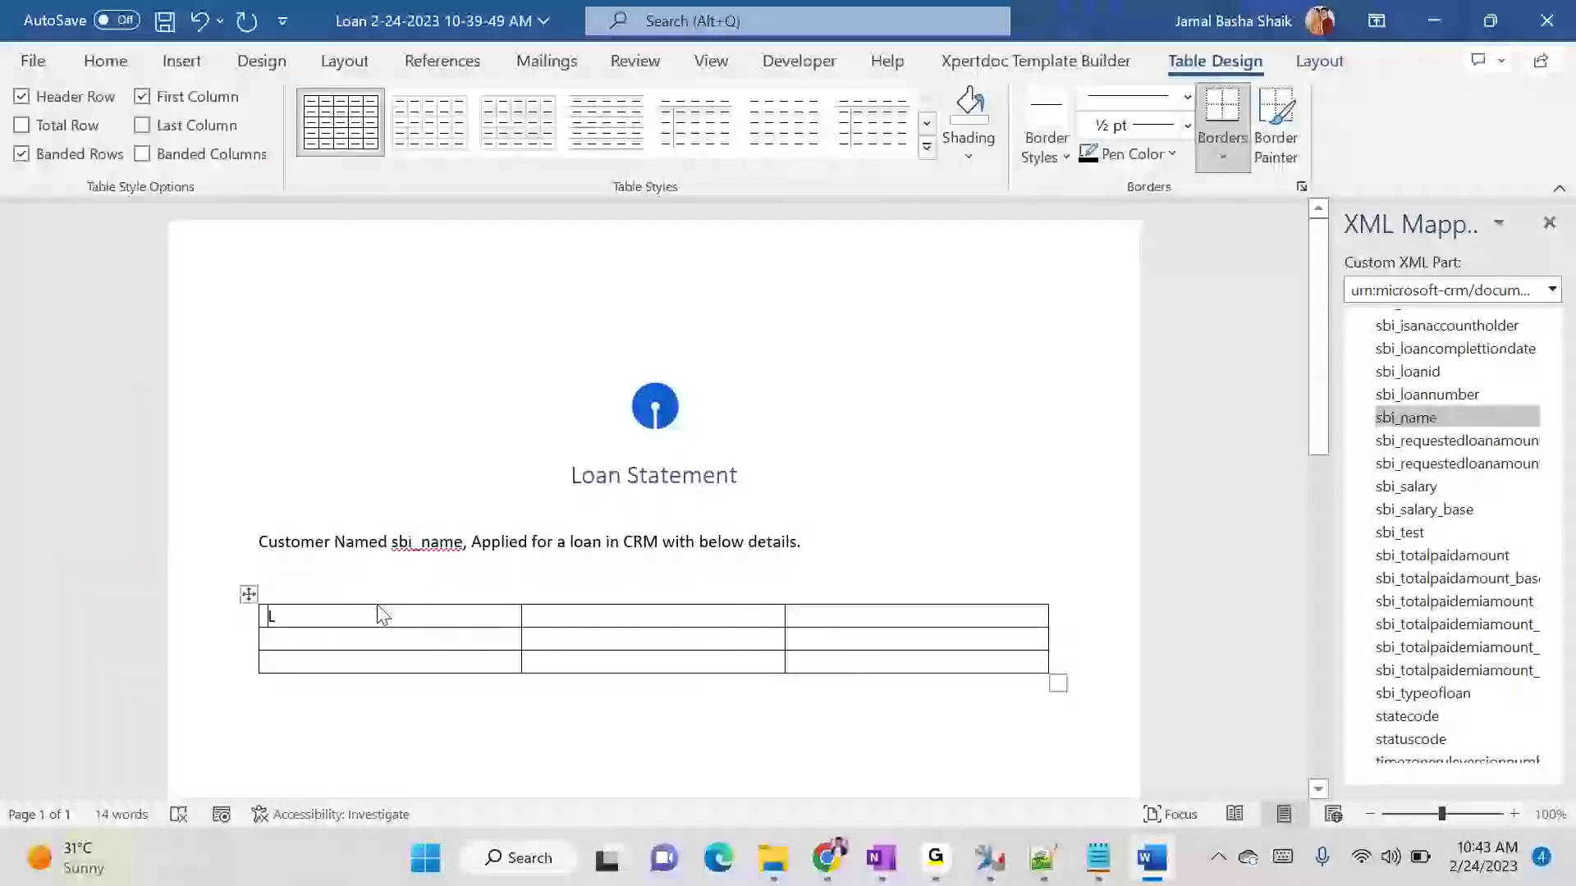
type("oan Type")
key("Tab")
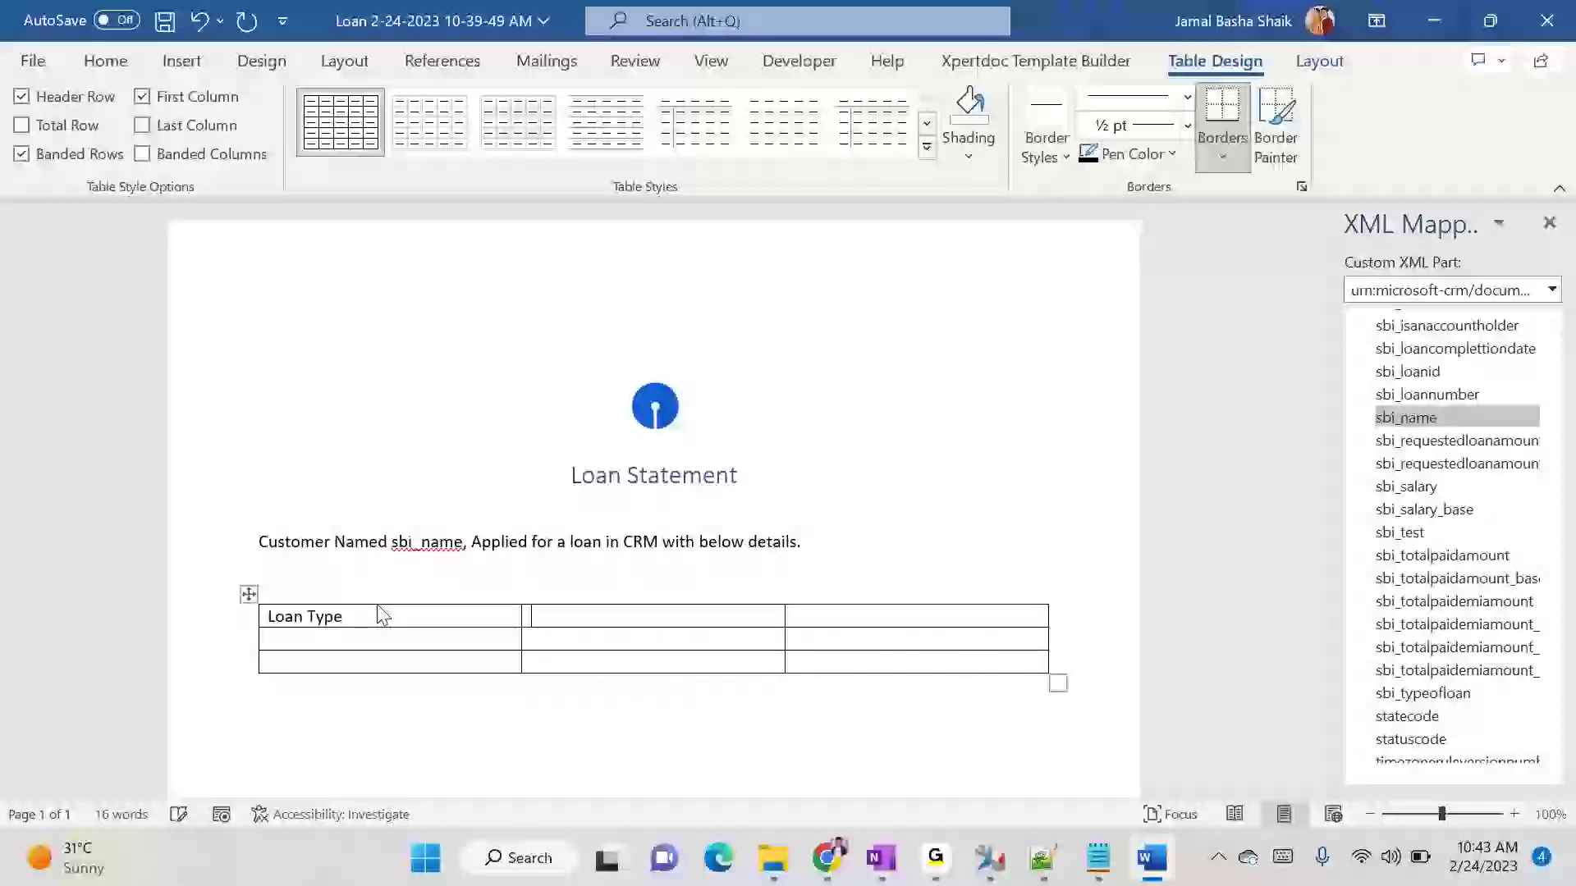
type("Req")
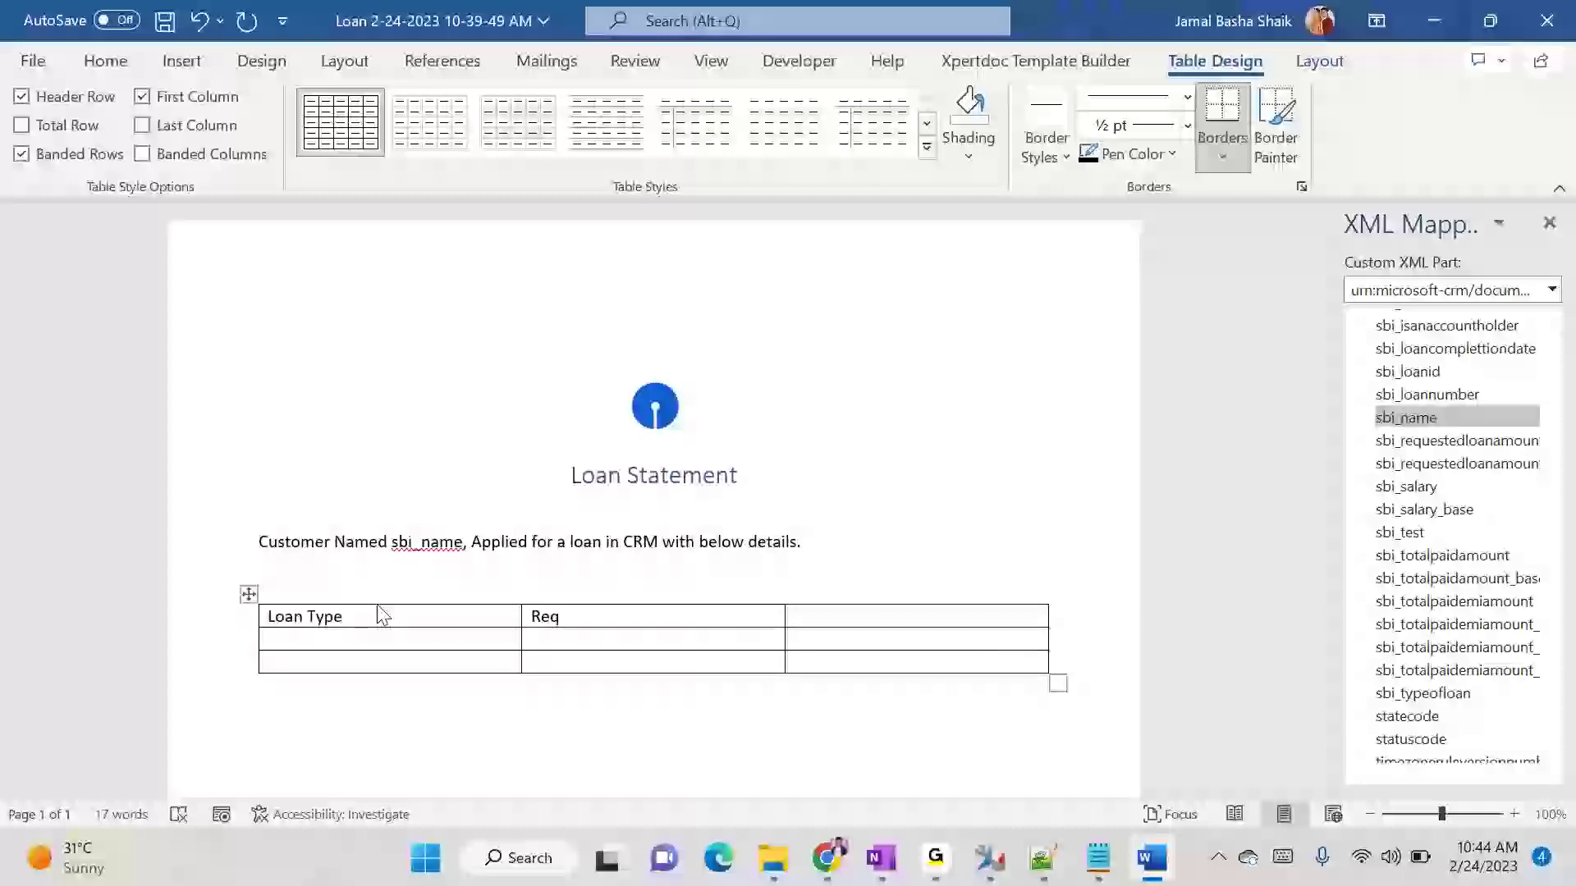
type("uested Loan Amount")
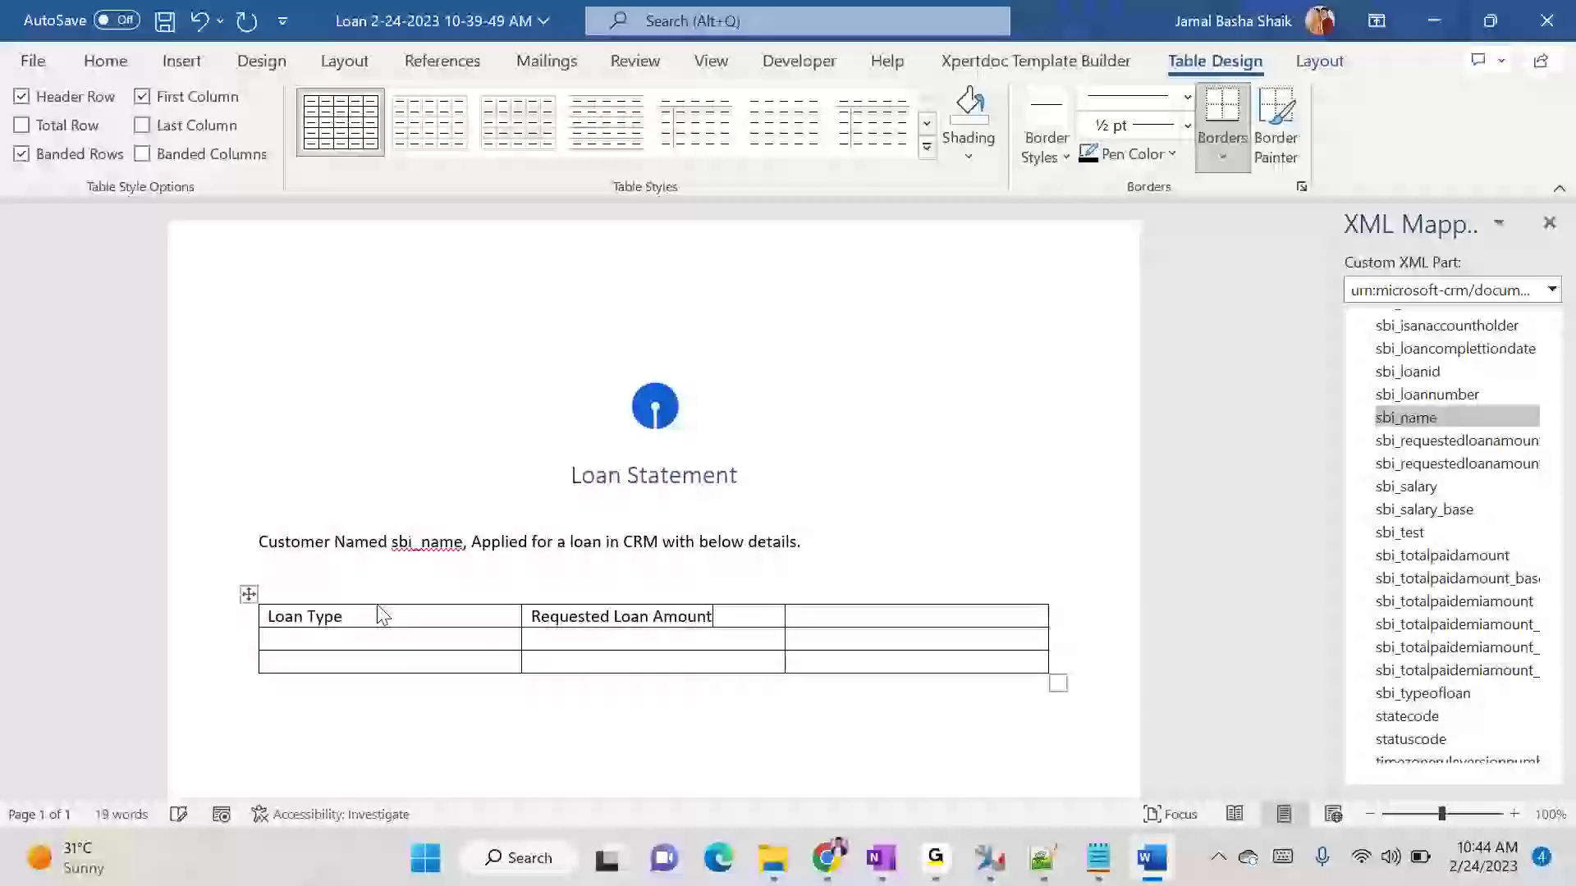
- Check the available fields on the new Loan form in Dynamics 365, and title the Word table's third column Salary
key("alt+Tab")
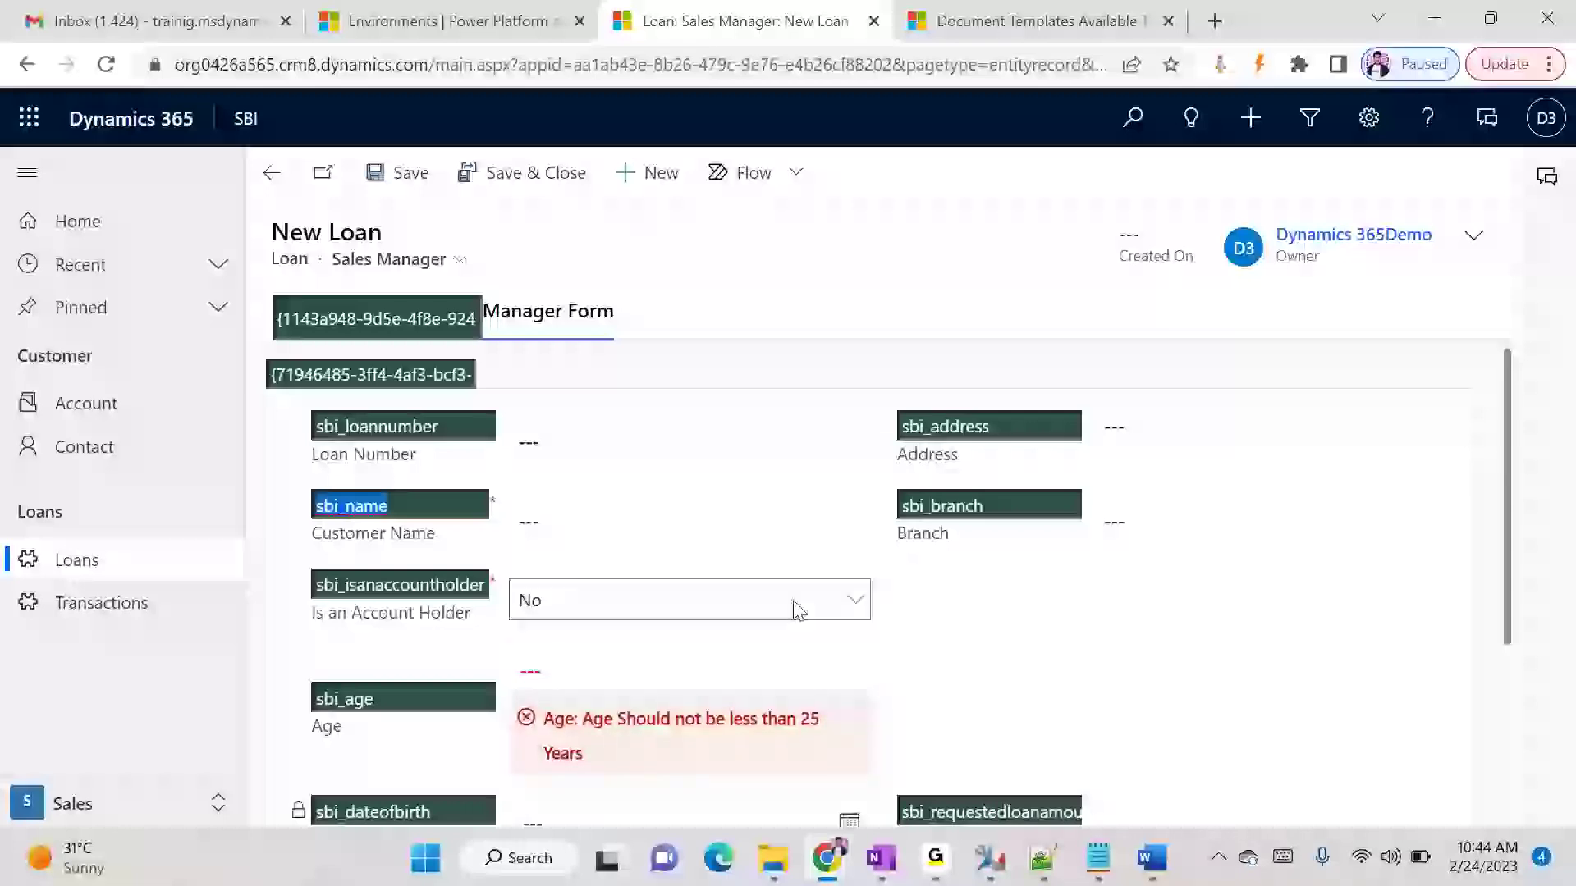
scroll(728, 714, "down", 3)
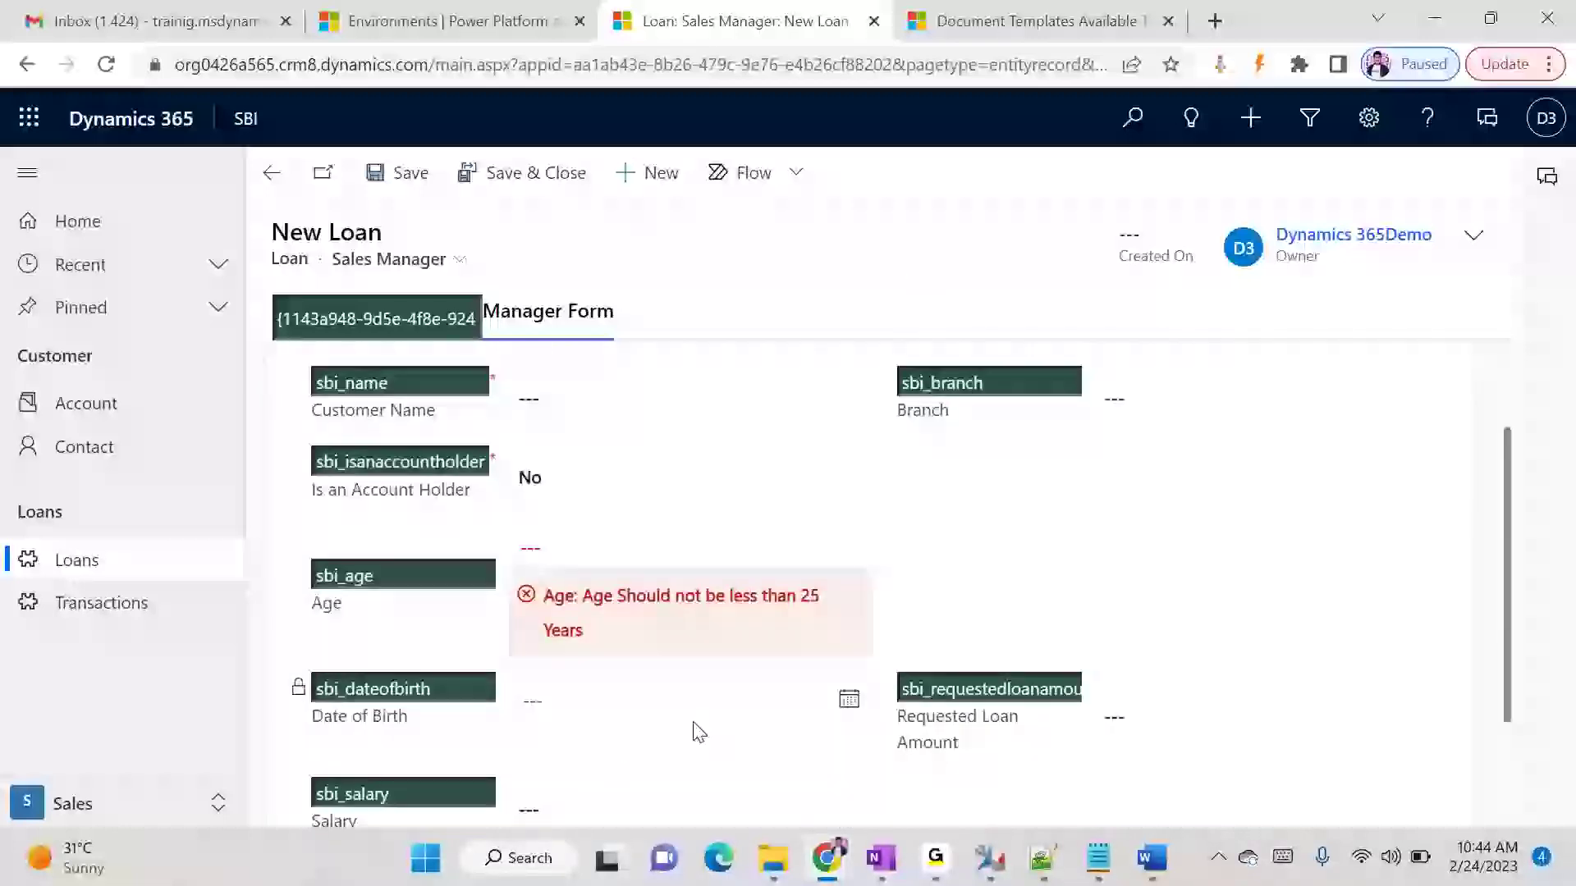
scroll(741, 722, "up", 1)
scroll(739, 730, "down", 1)
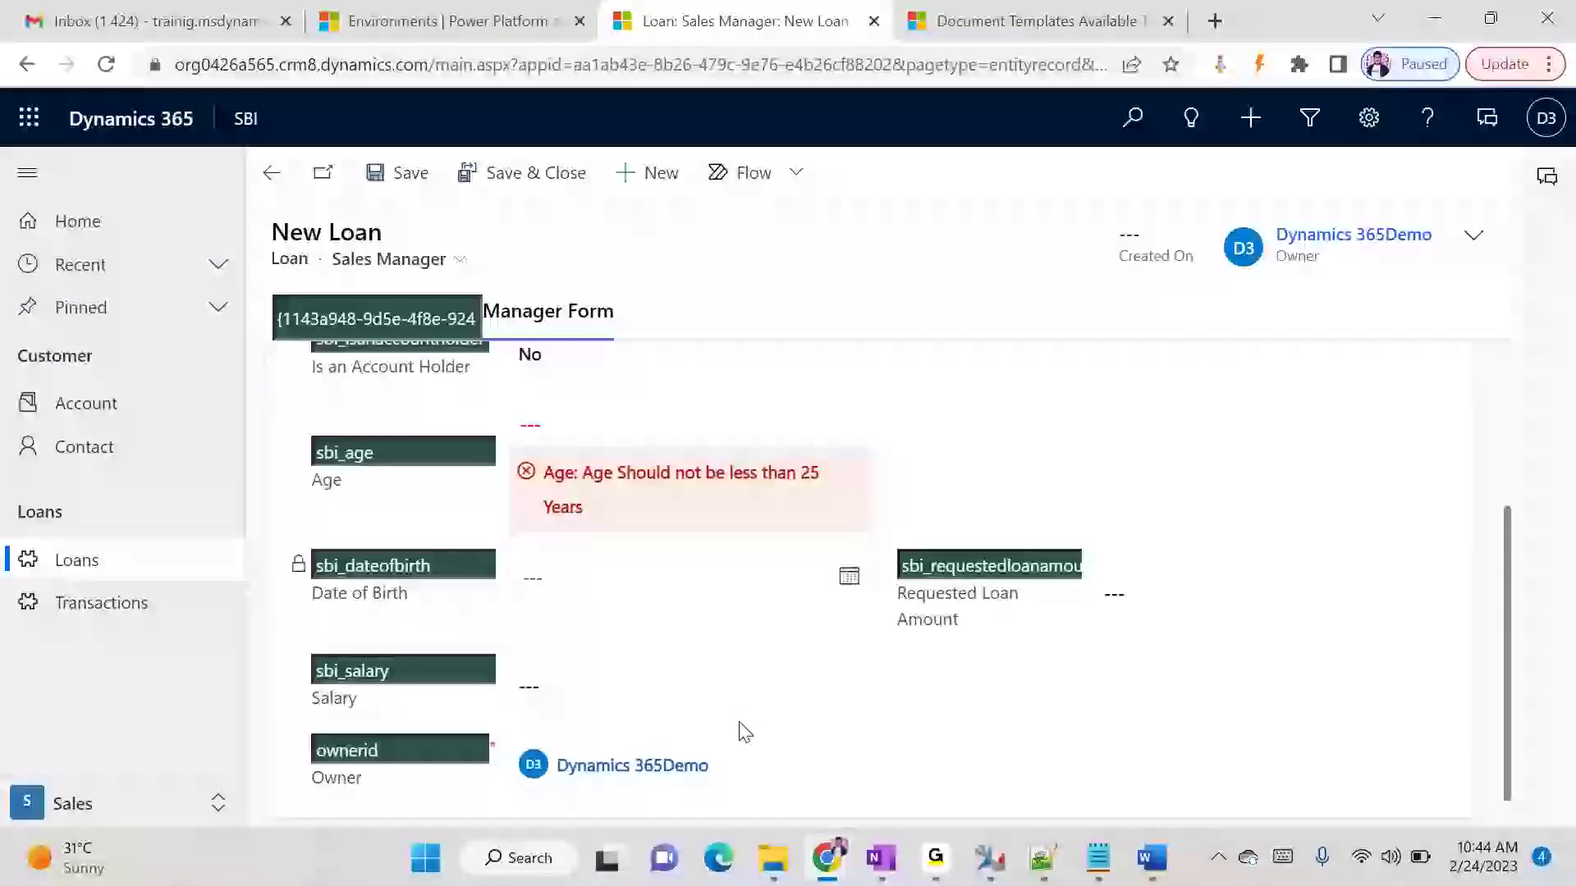
key("alt+Tab")
left_click(852, 617)
type("Salary")
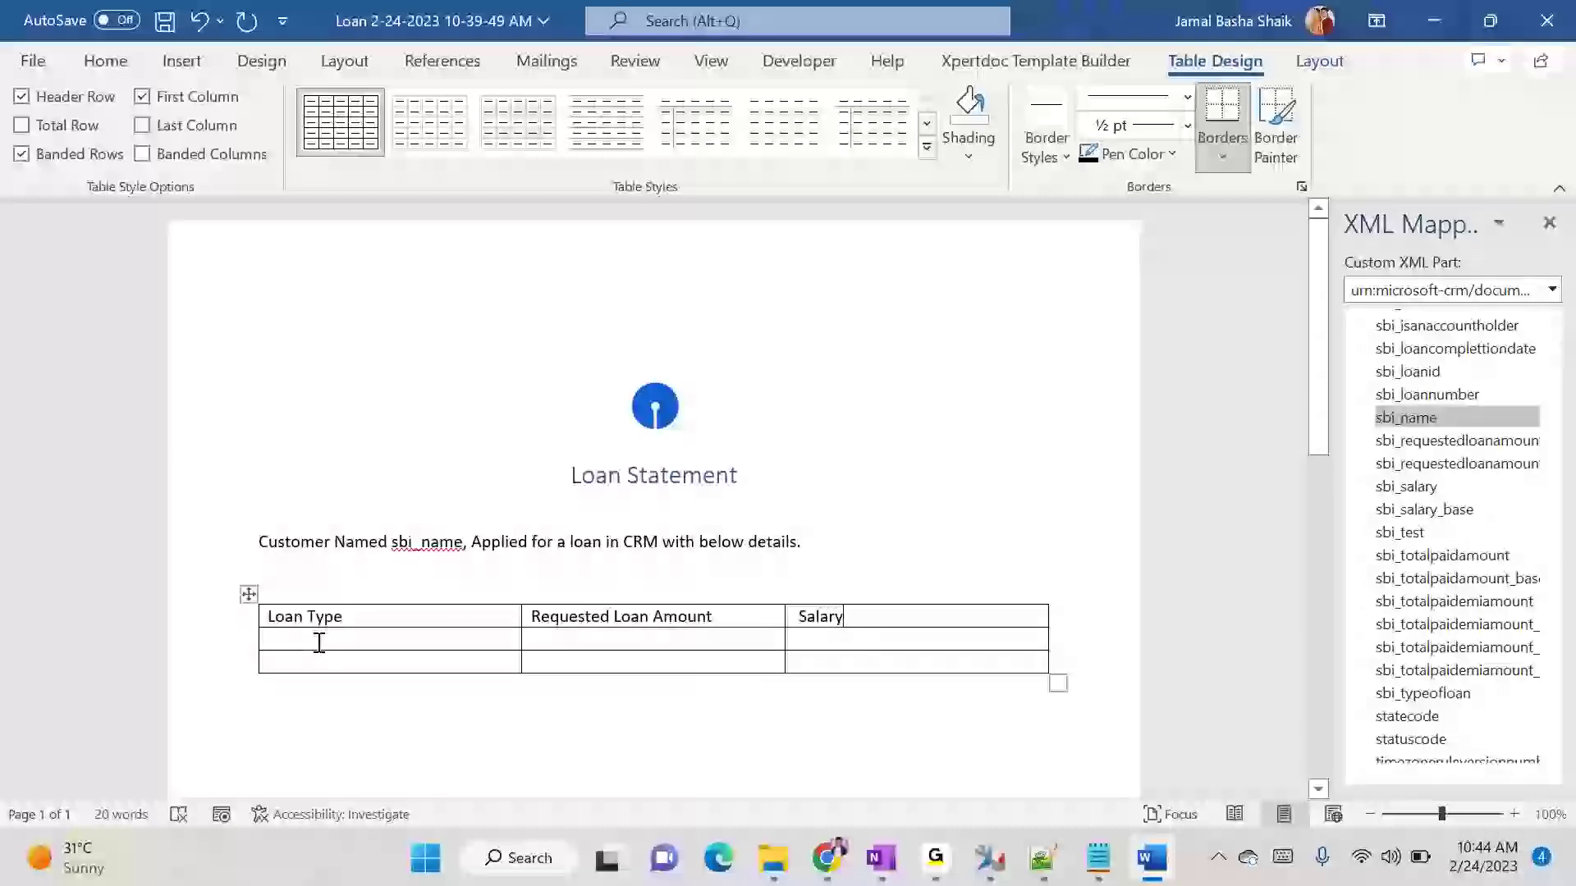
- Delete the entire last row of the table
right_click(291, 661)
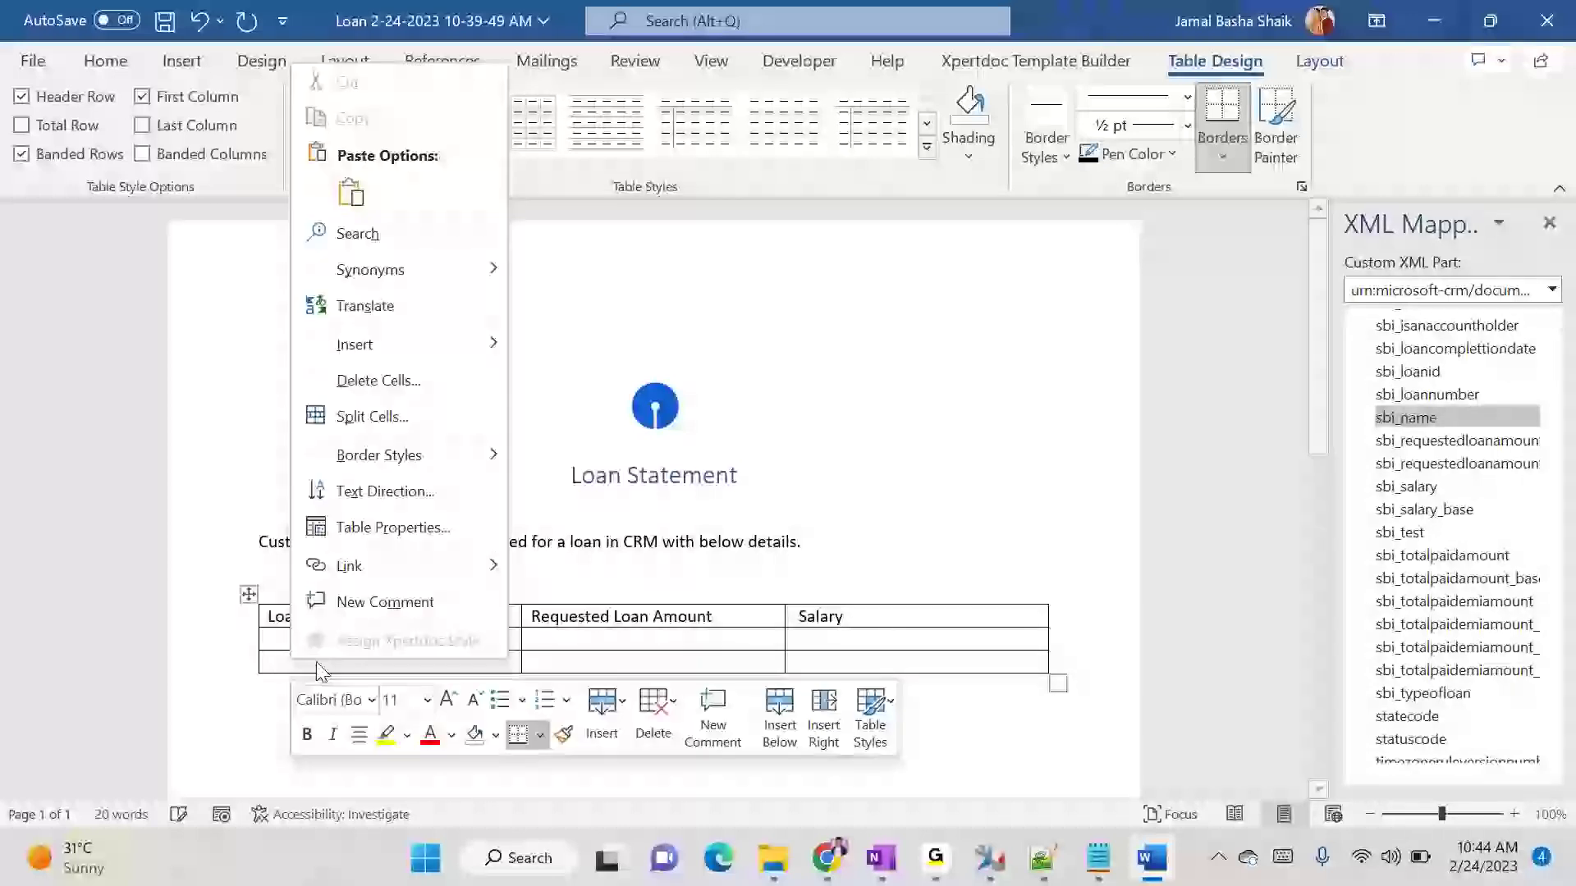
left_click(422, 374)
left_click(716, 399)
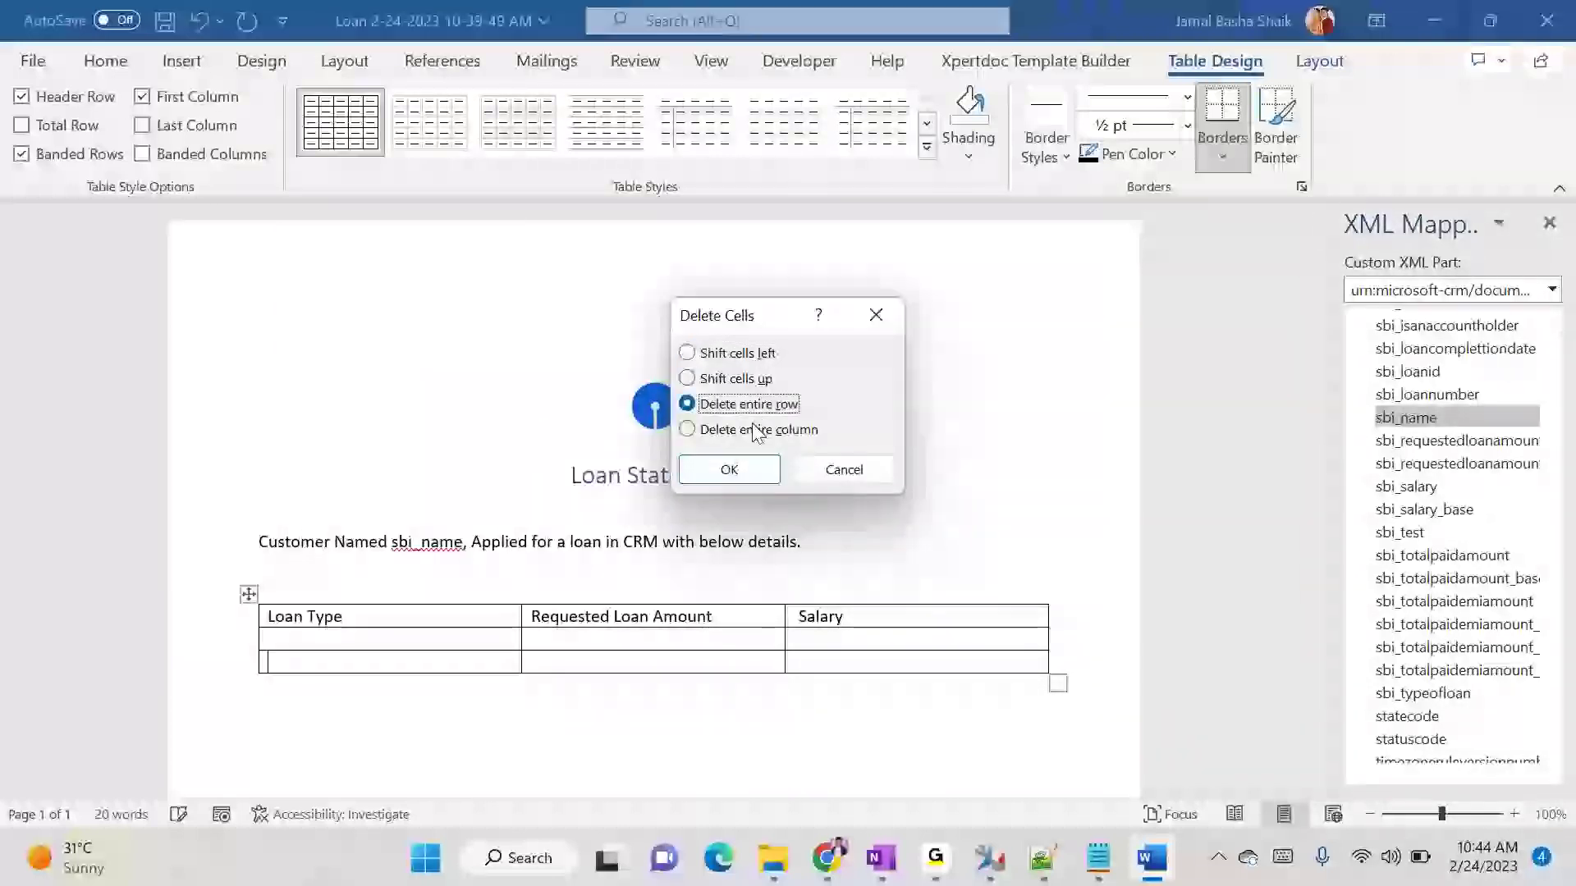
left_click(729, 469)
- Insert the sbi_typeofloan field as a plain text content control in the cell under Loan Type
left_click(376, 639)
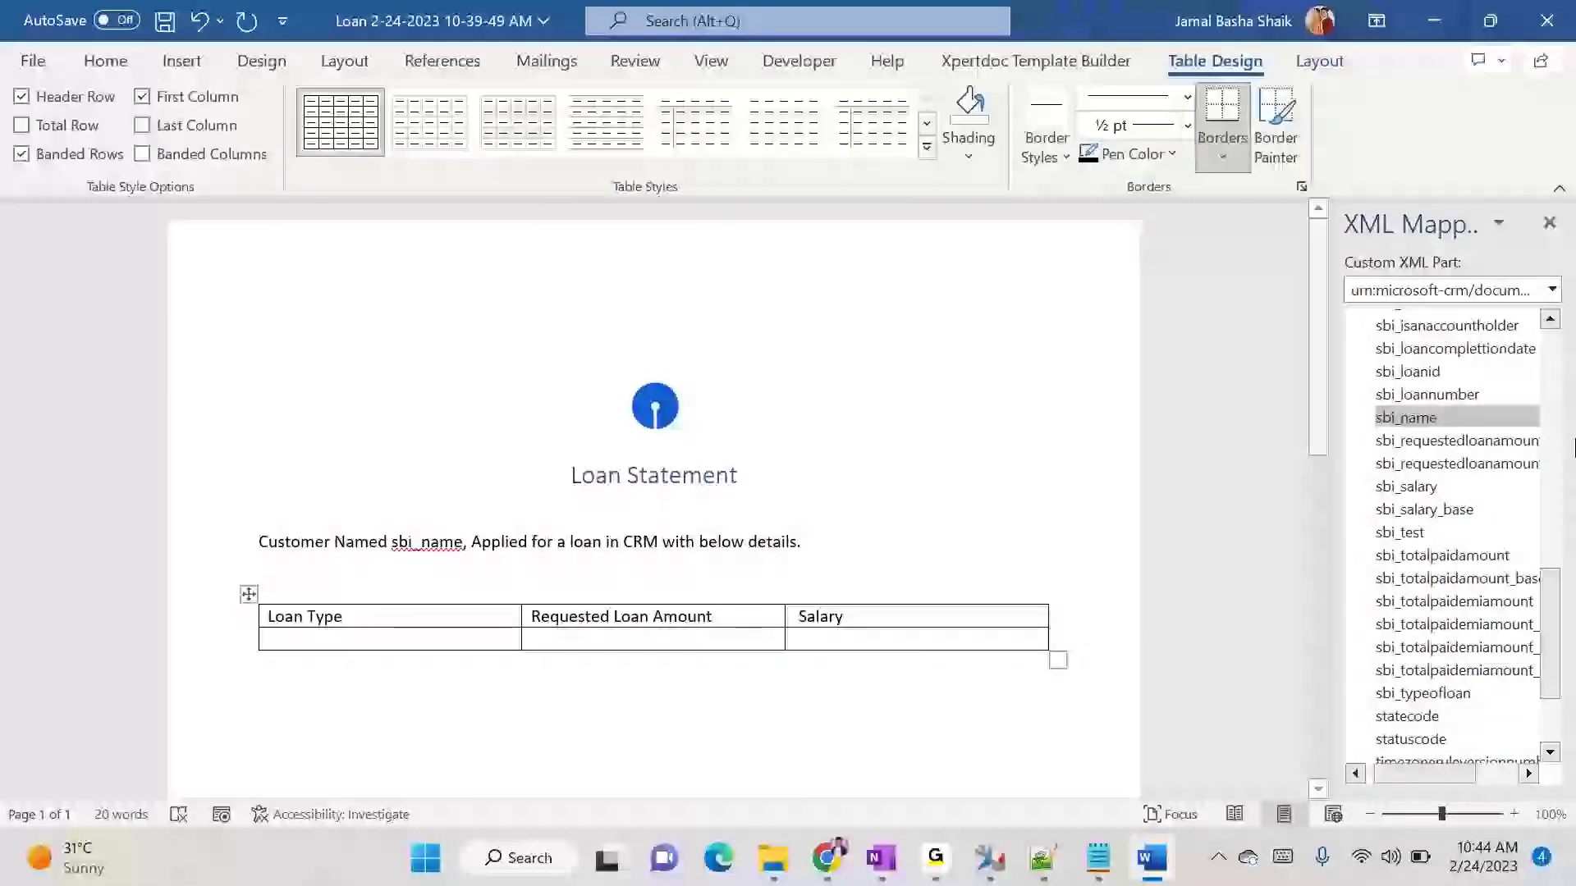
right_click(1460, 686)
mouse_move(1382, 696)
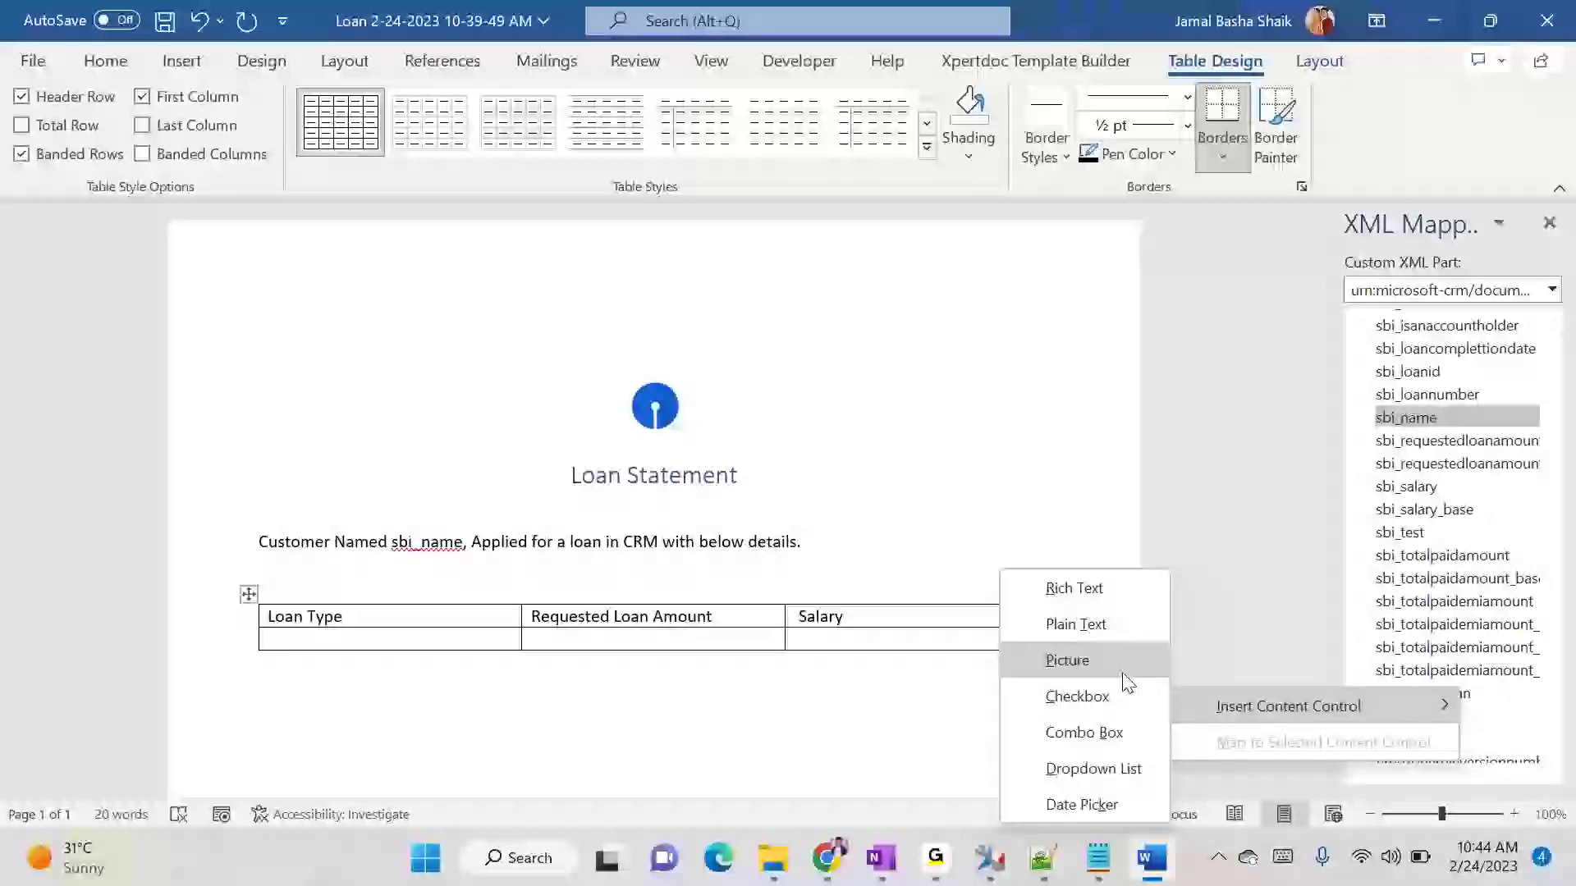
left_click(1087, 626)
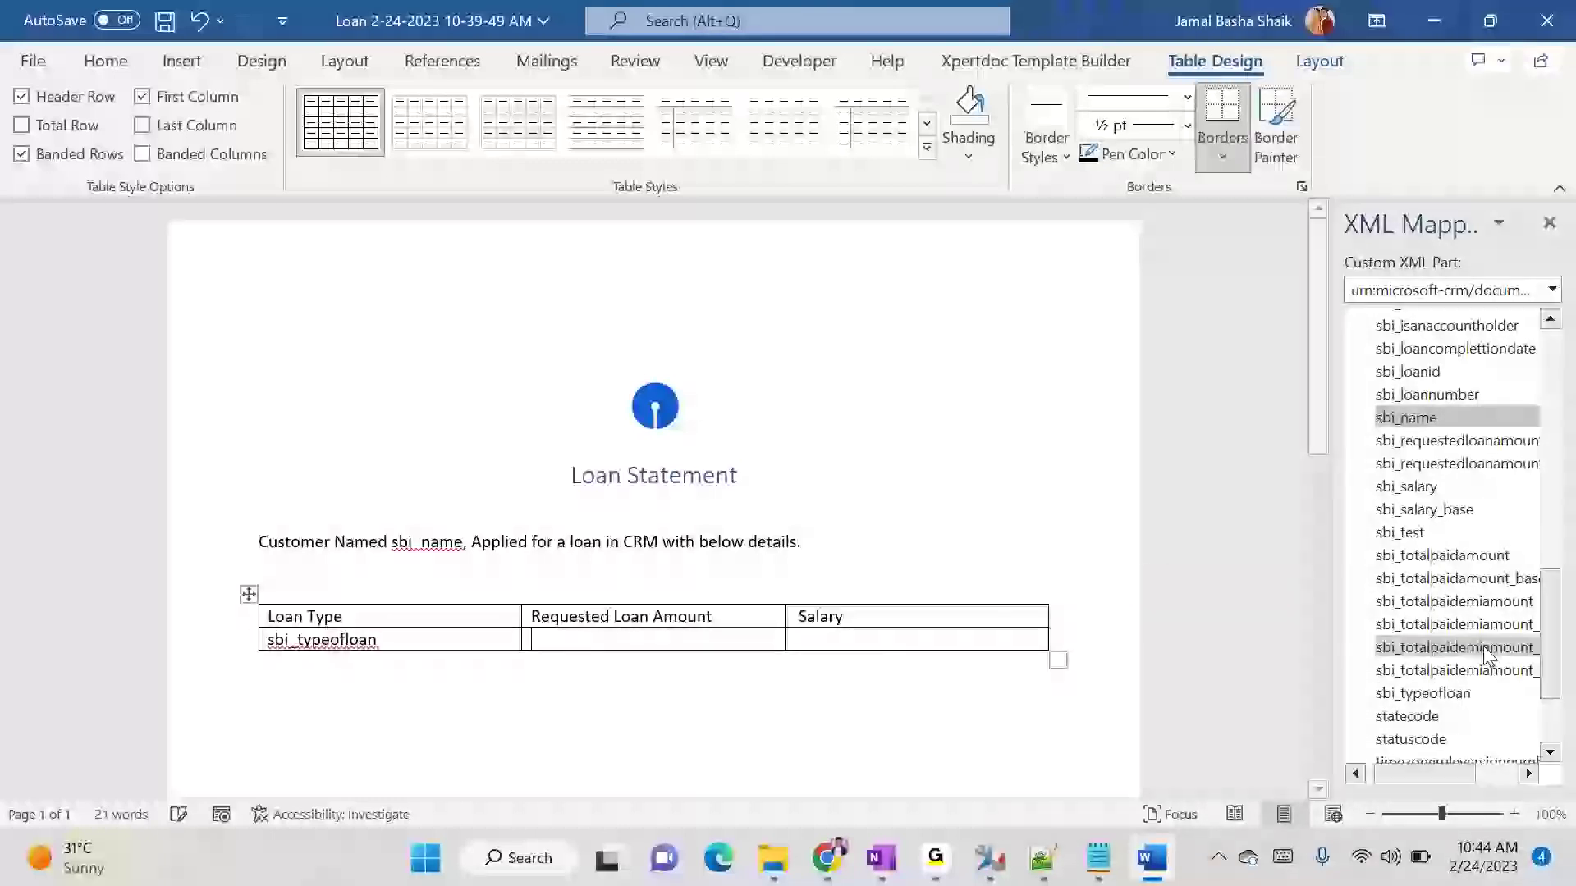
scroll(1493, 657, "down", 1)
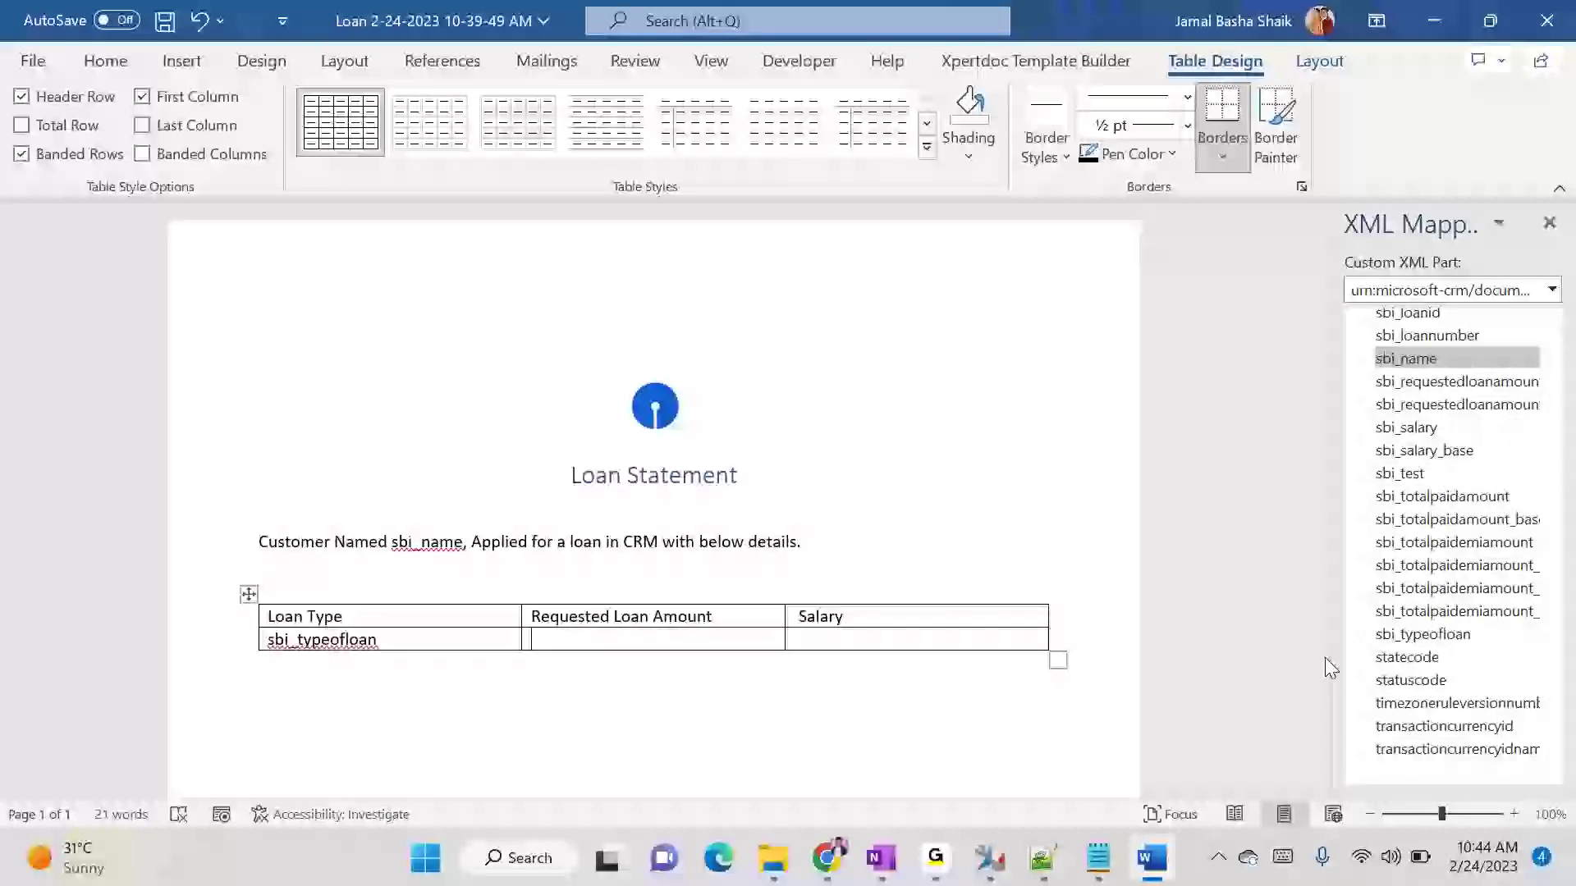
- Insert the sbi_requestedloanamount field as a plain text content control in the cell under Requested Loan Amount
mouse_move(1430, 774)
left_mouse_down()
mouse_move(1464, 770)
mouse_move(1426, 760)
left_mouse_up()
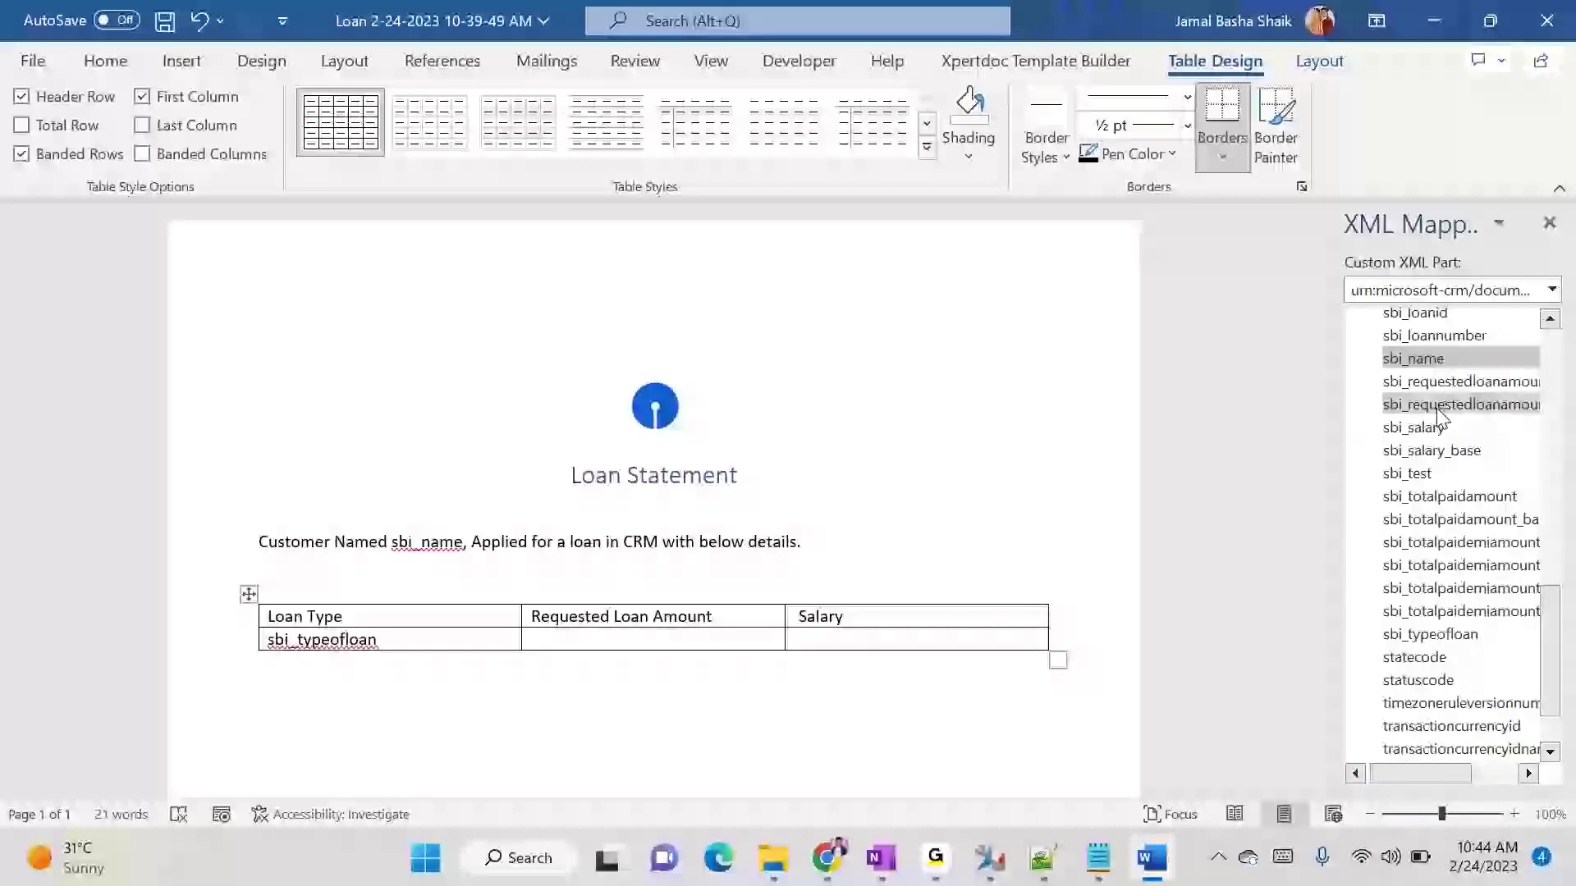
right_click(1428, 381)
mouse_move(1381, 396)
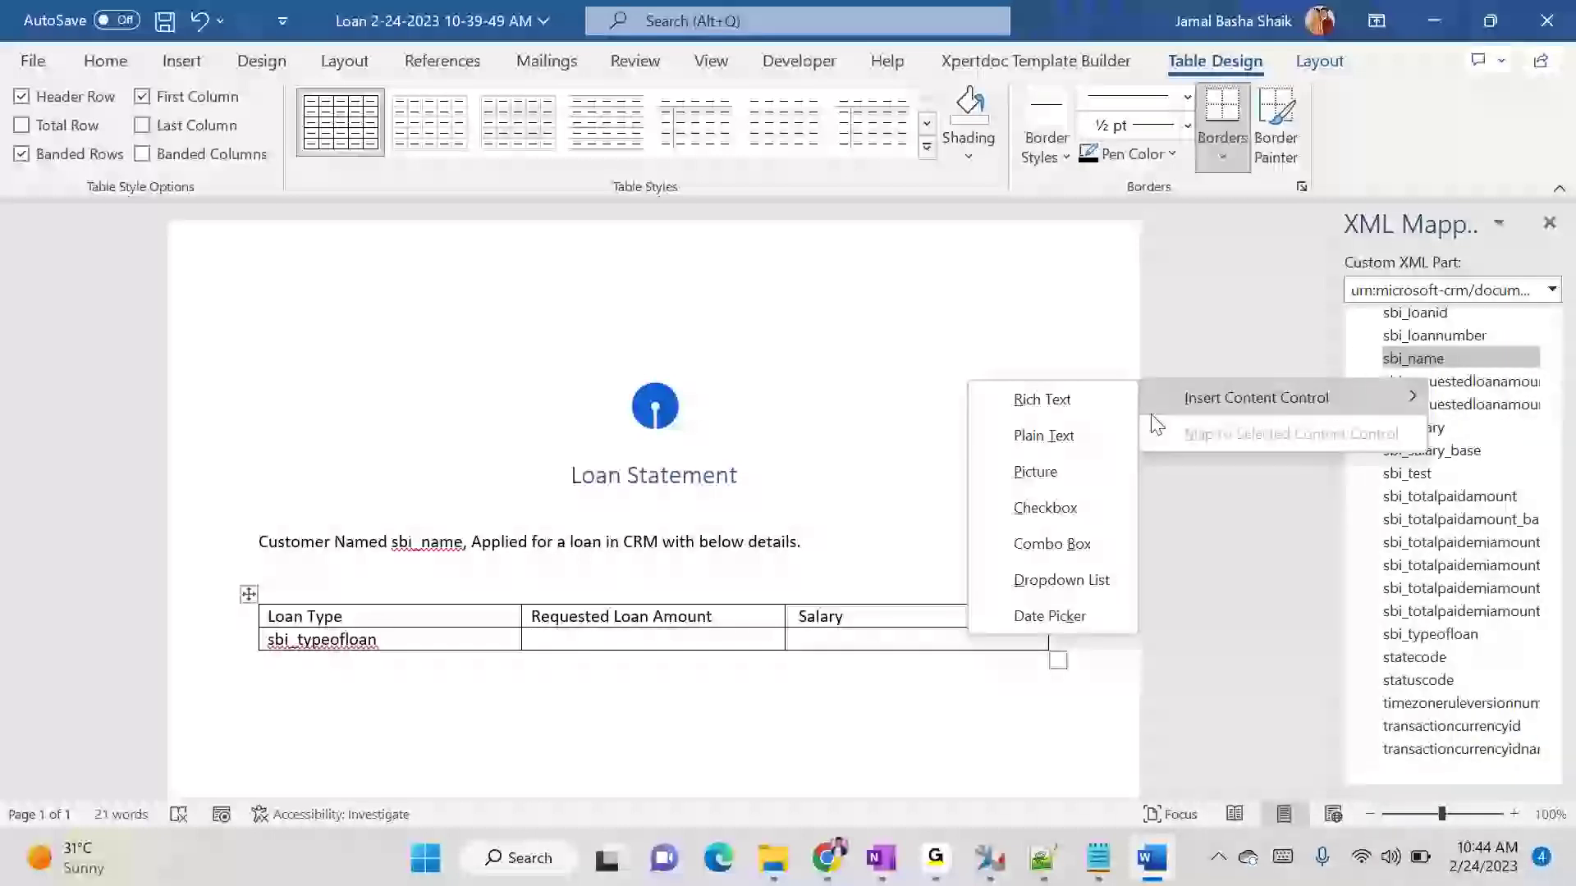
left_click(1081, 433)
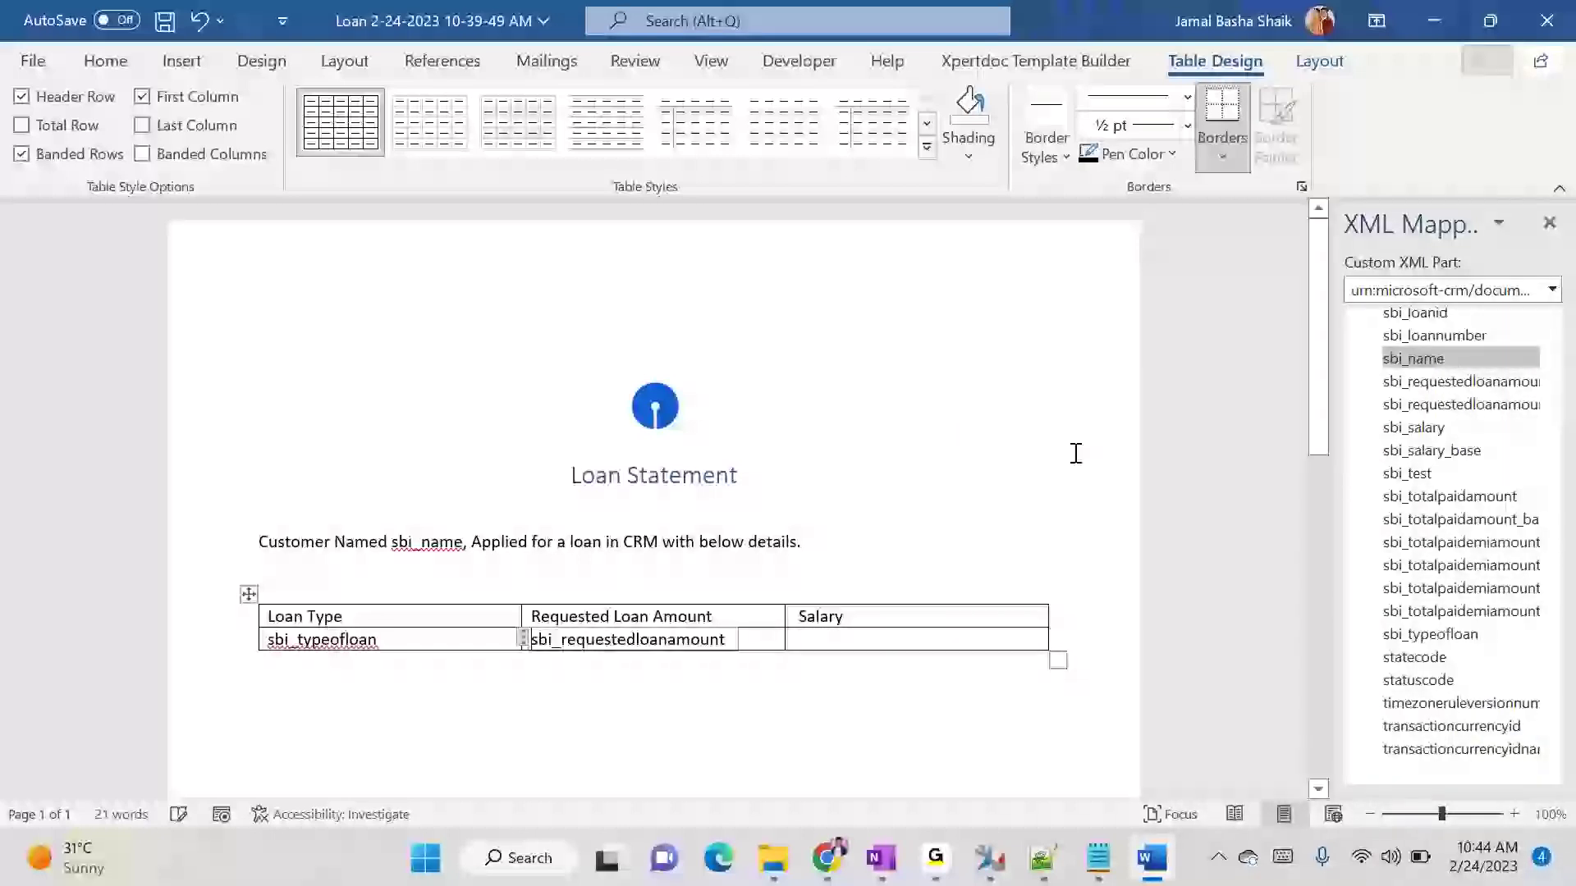
- Insert the sbi_salary field as a plain text content control in the cell under Salary
left_click(891, 640)
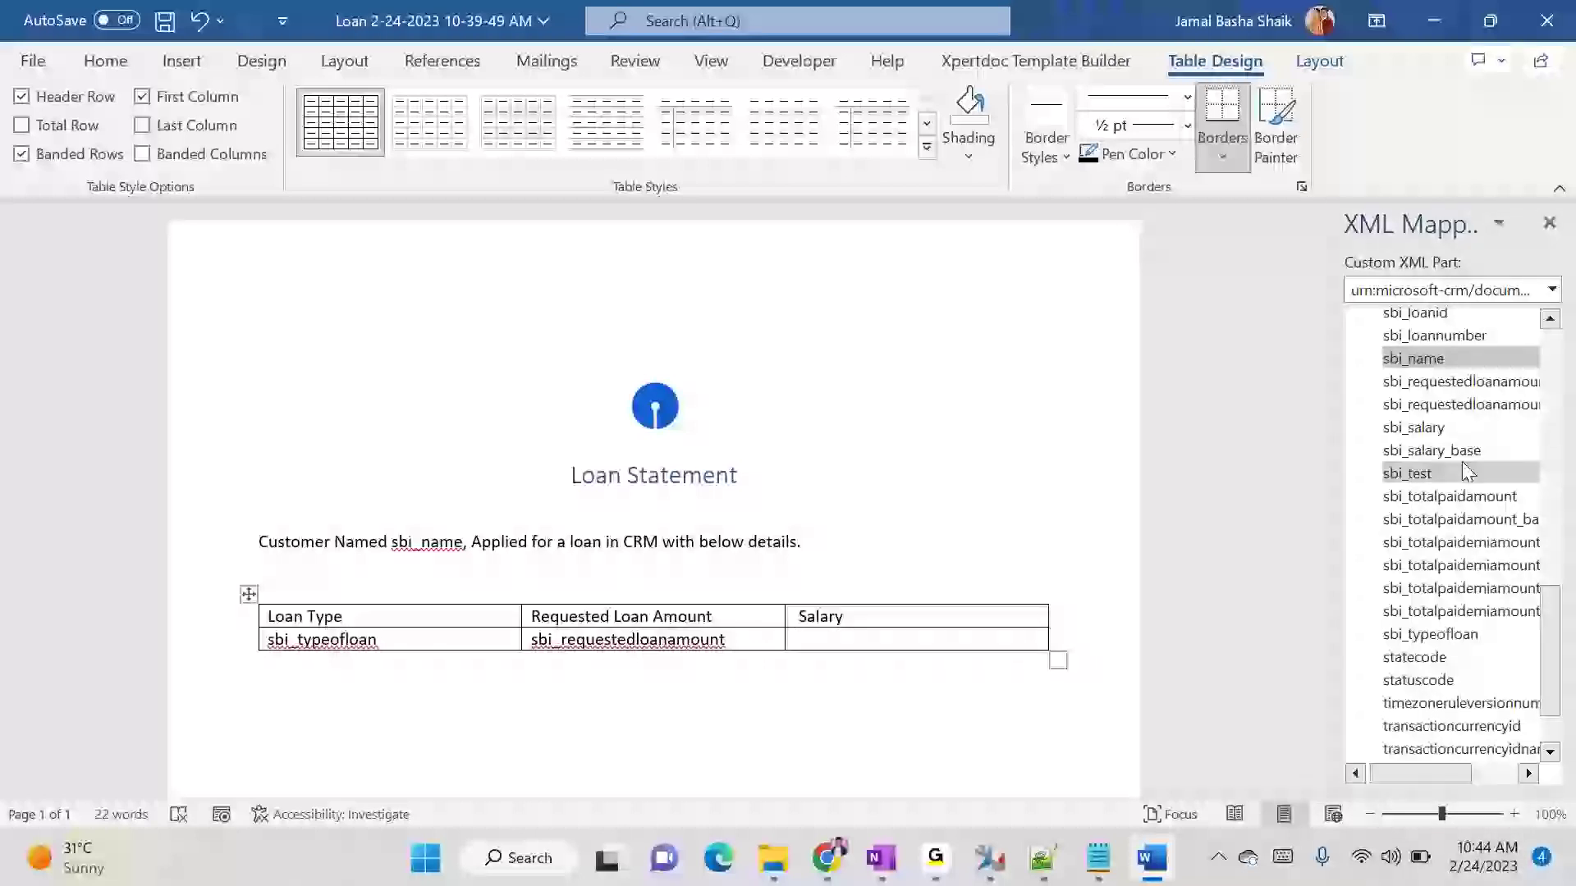
right_click(1428, 433)
mouse_move(1347, 451)
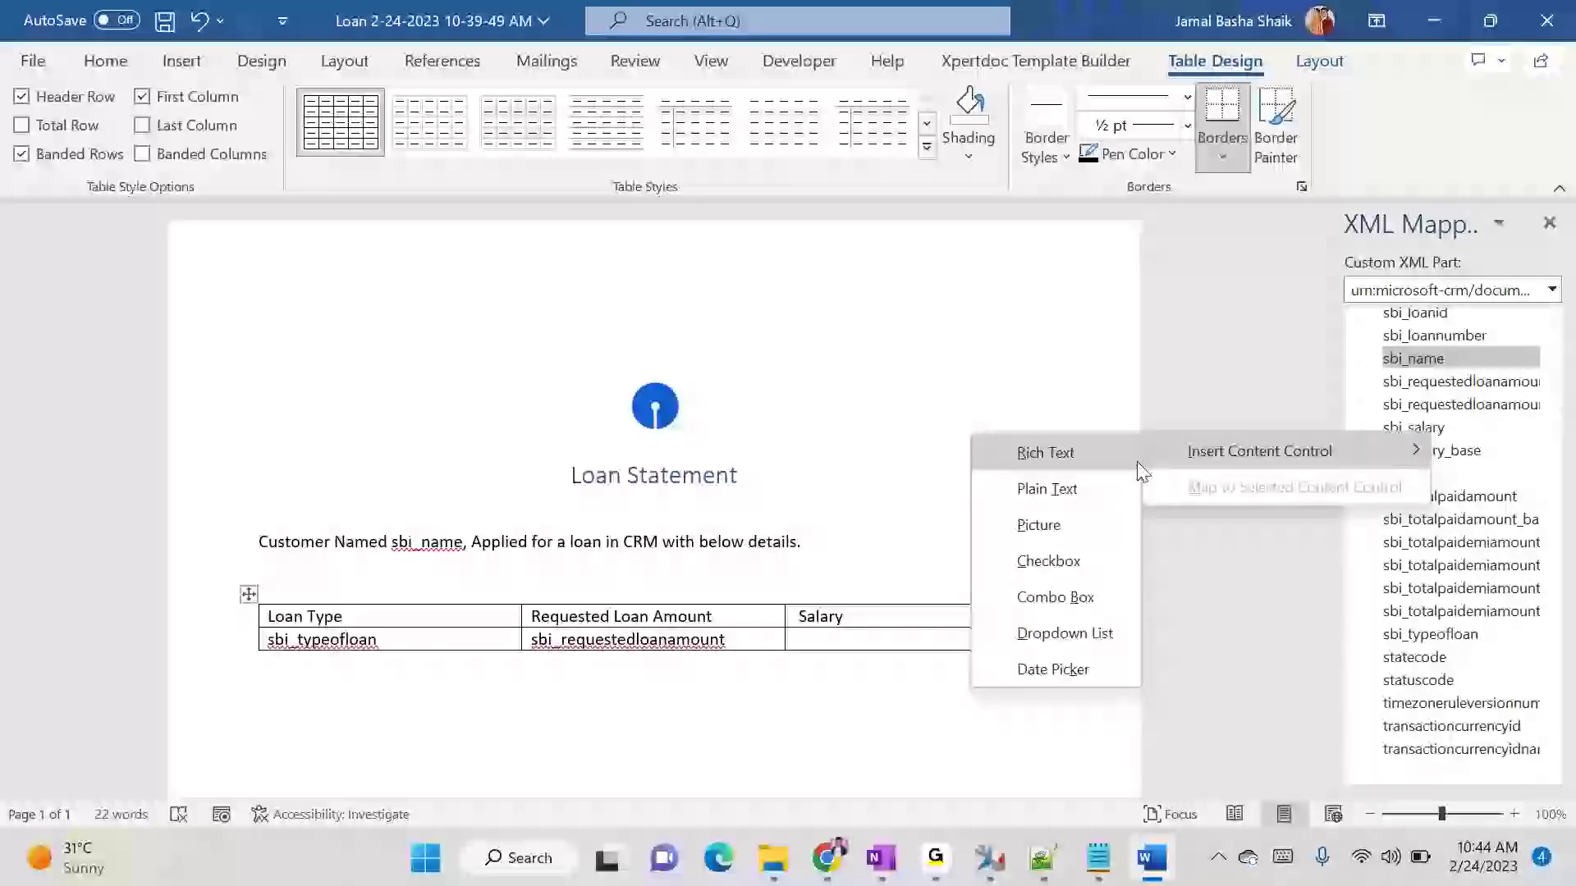
left_click(1048, 489)
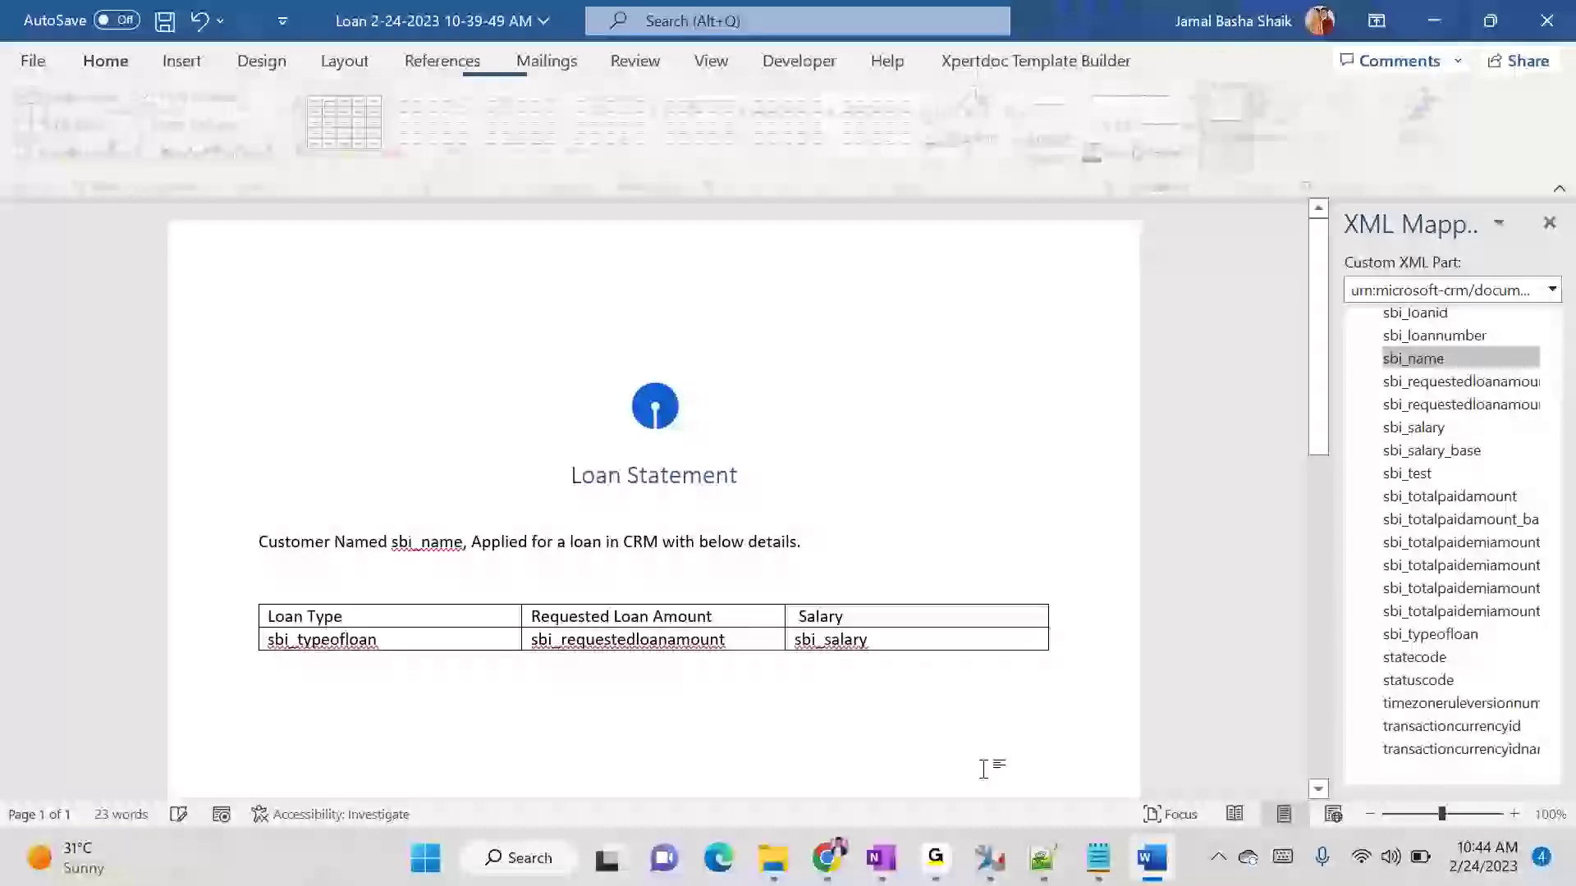
- Switch to Dynamics 365, open the test_12 loan from the Active Loans view, and examine its transactions subgrid
mouse_move(827, 858)
left_click(651, 798)
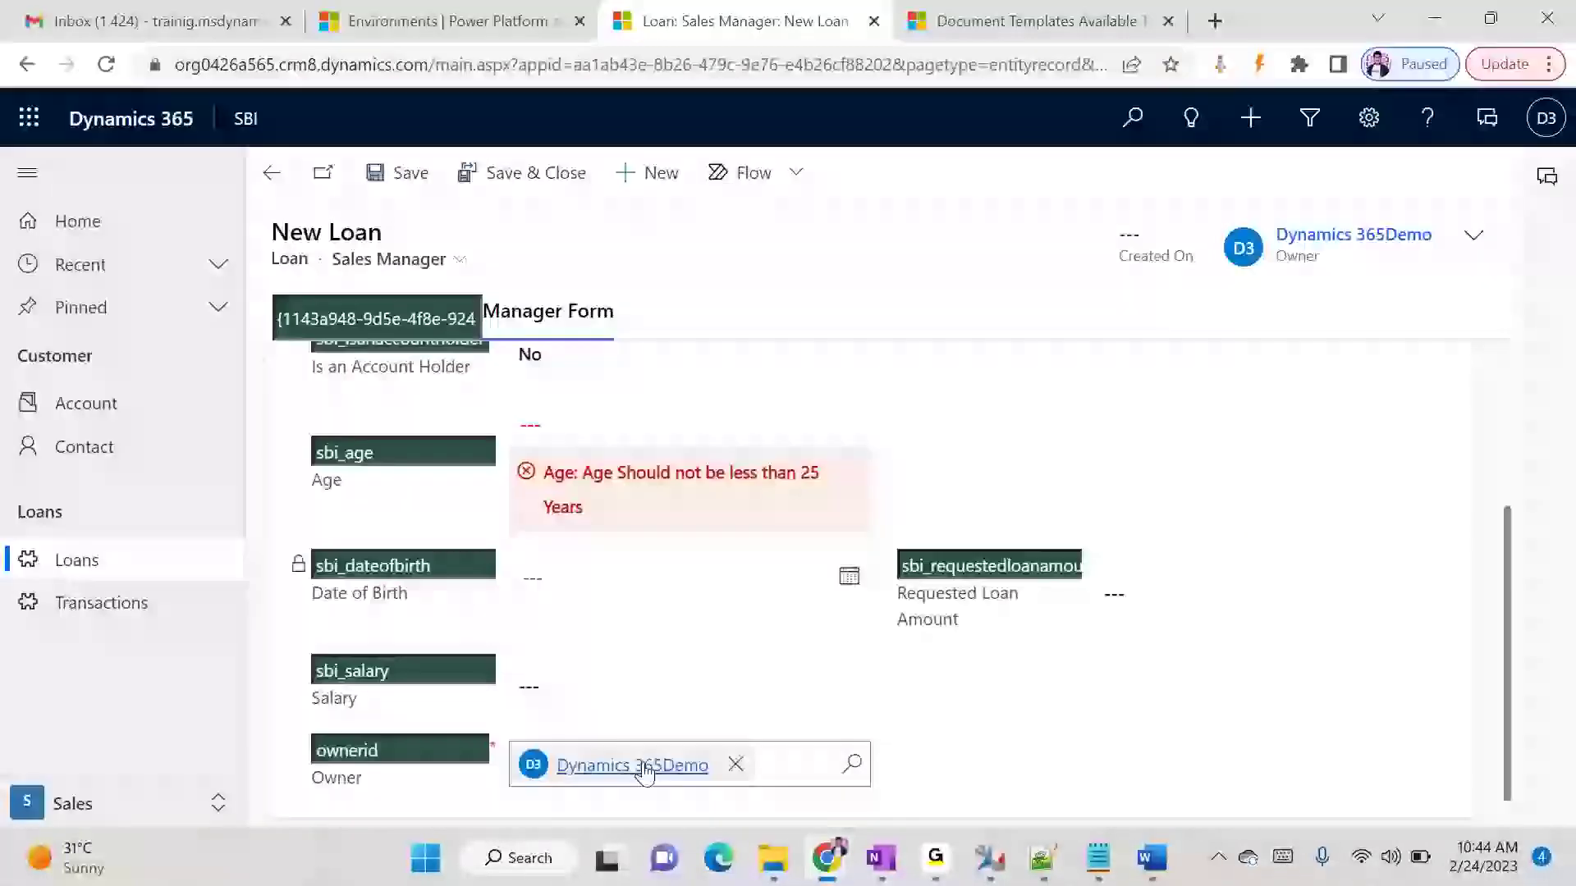
scroll(645, 773, "down", 1)
left_click(268, 174)
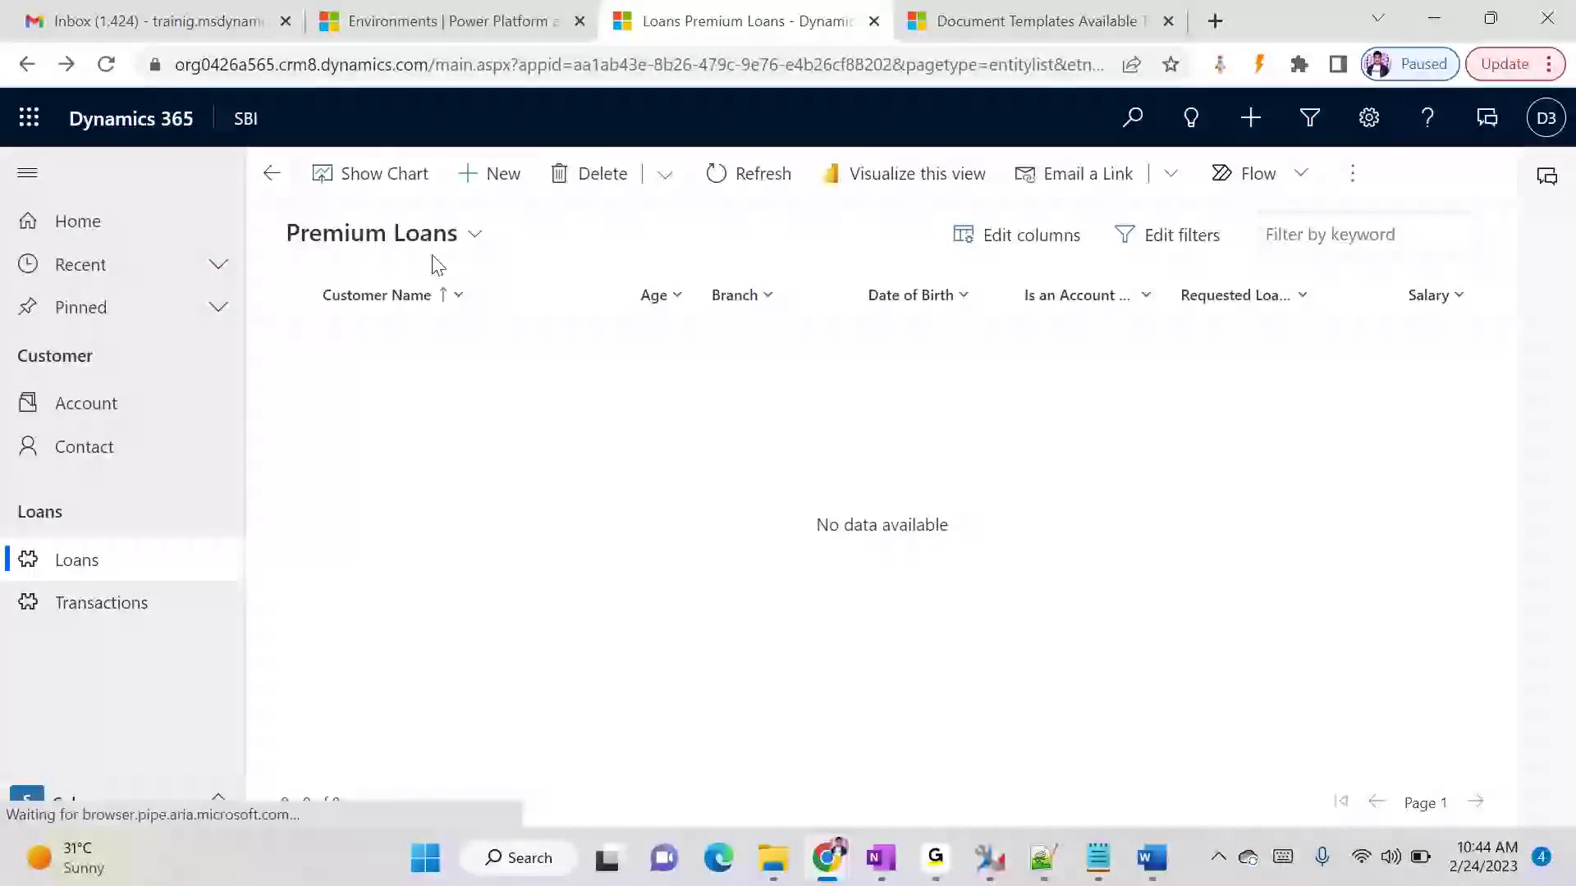
left_click(435, 239)
left_click(414, 337)
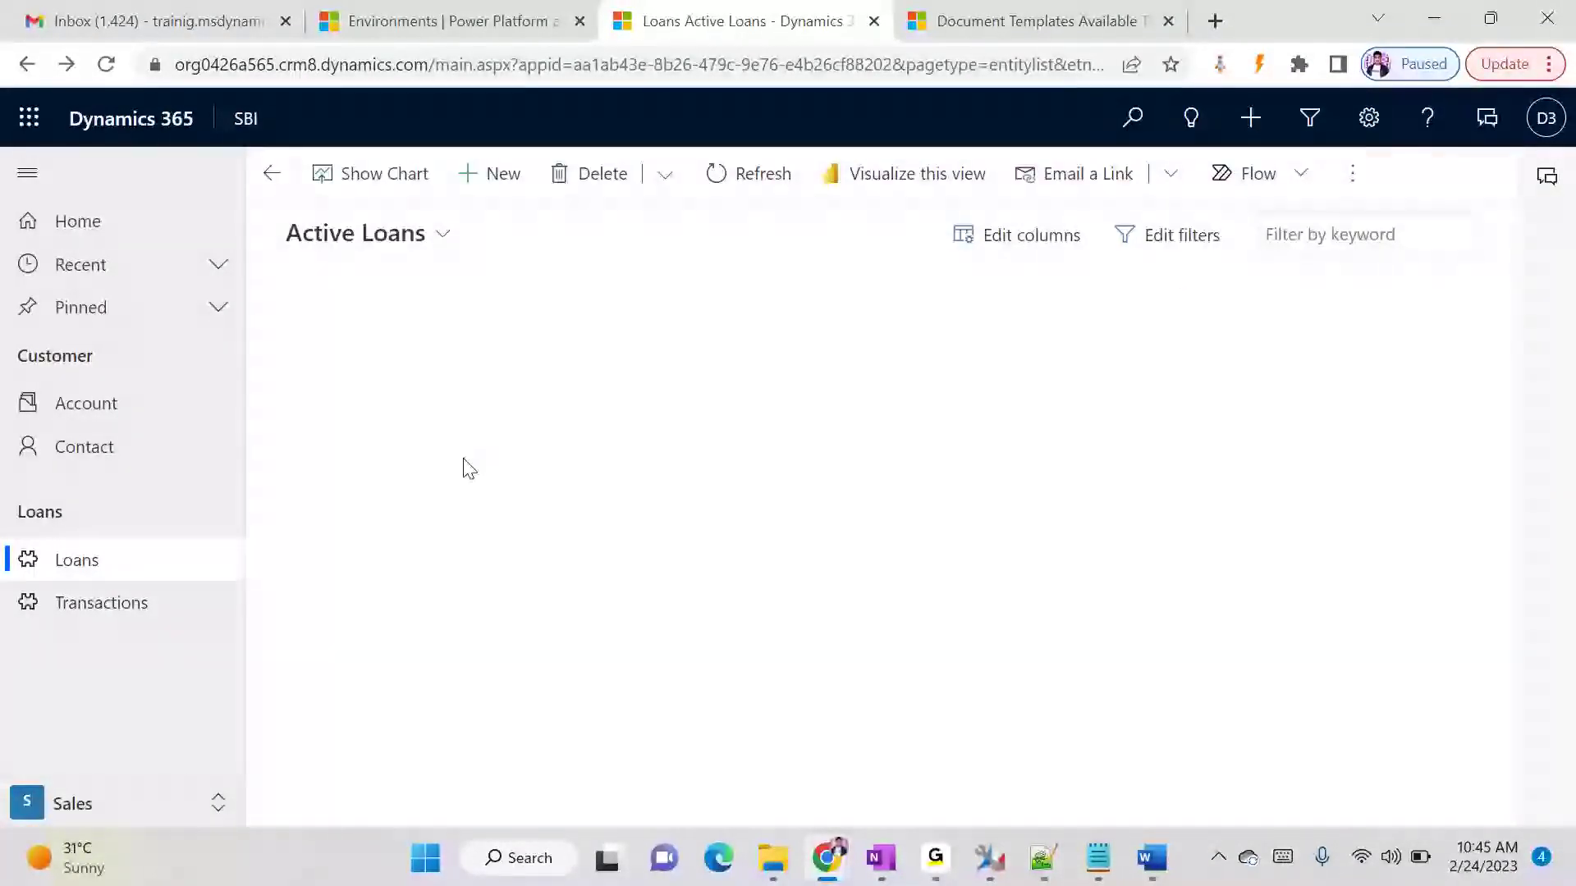
left_click(357, 348)
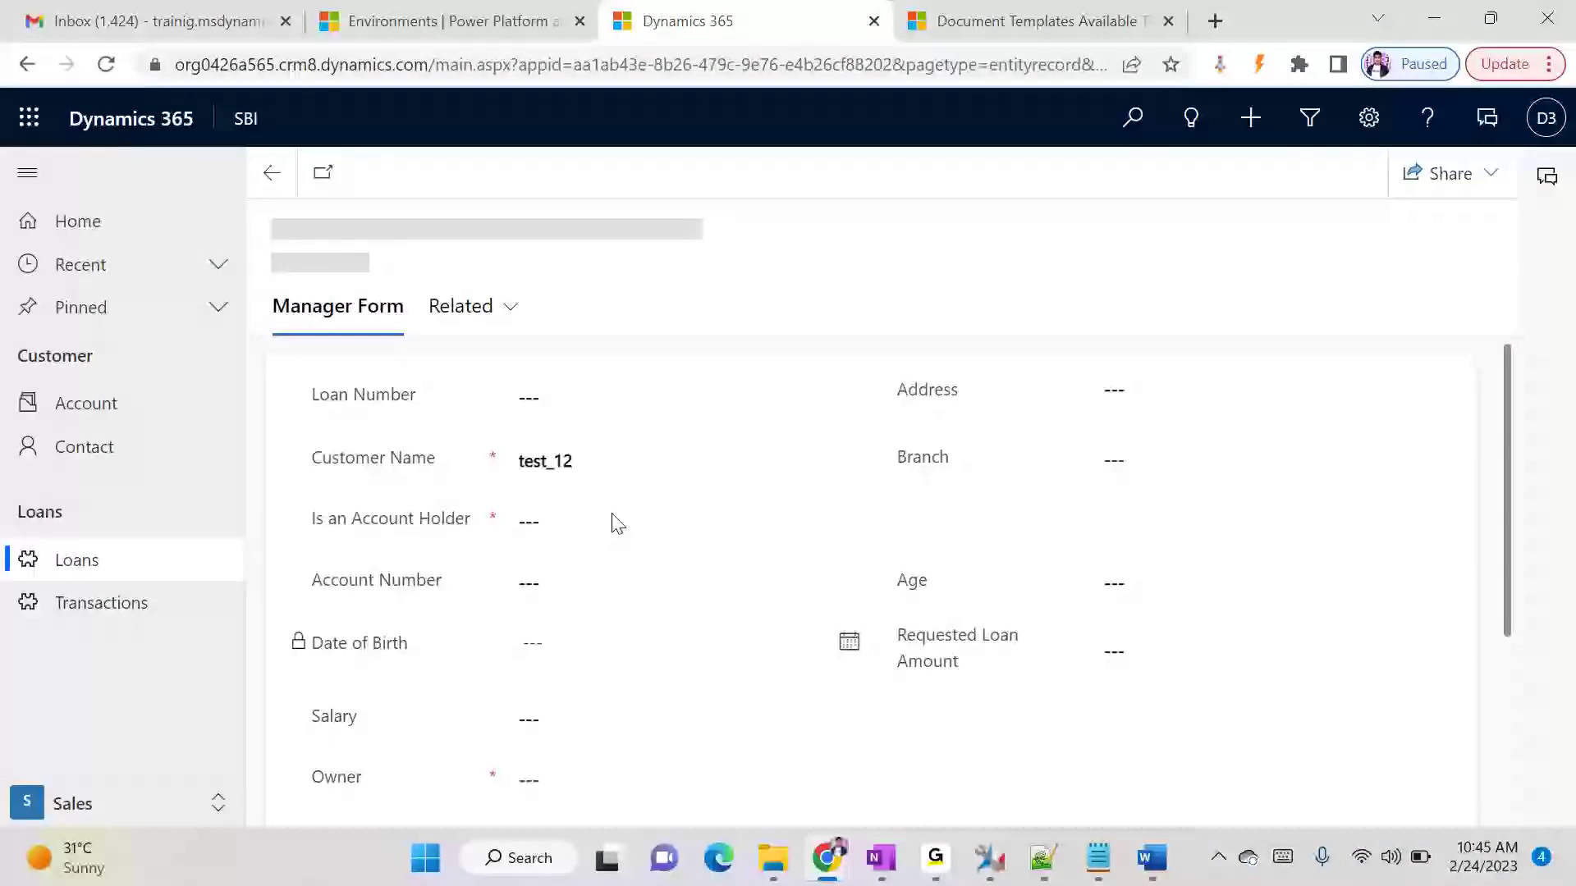
scroll(632, 541, "down", 5)
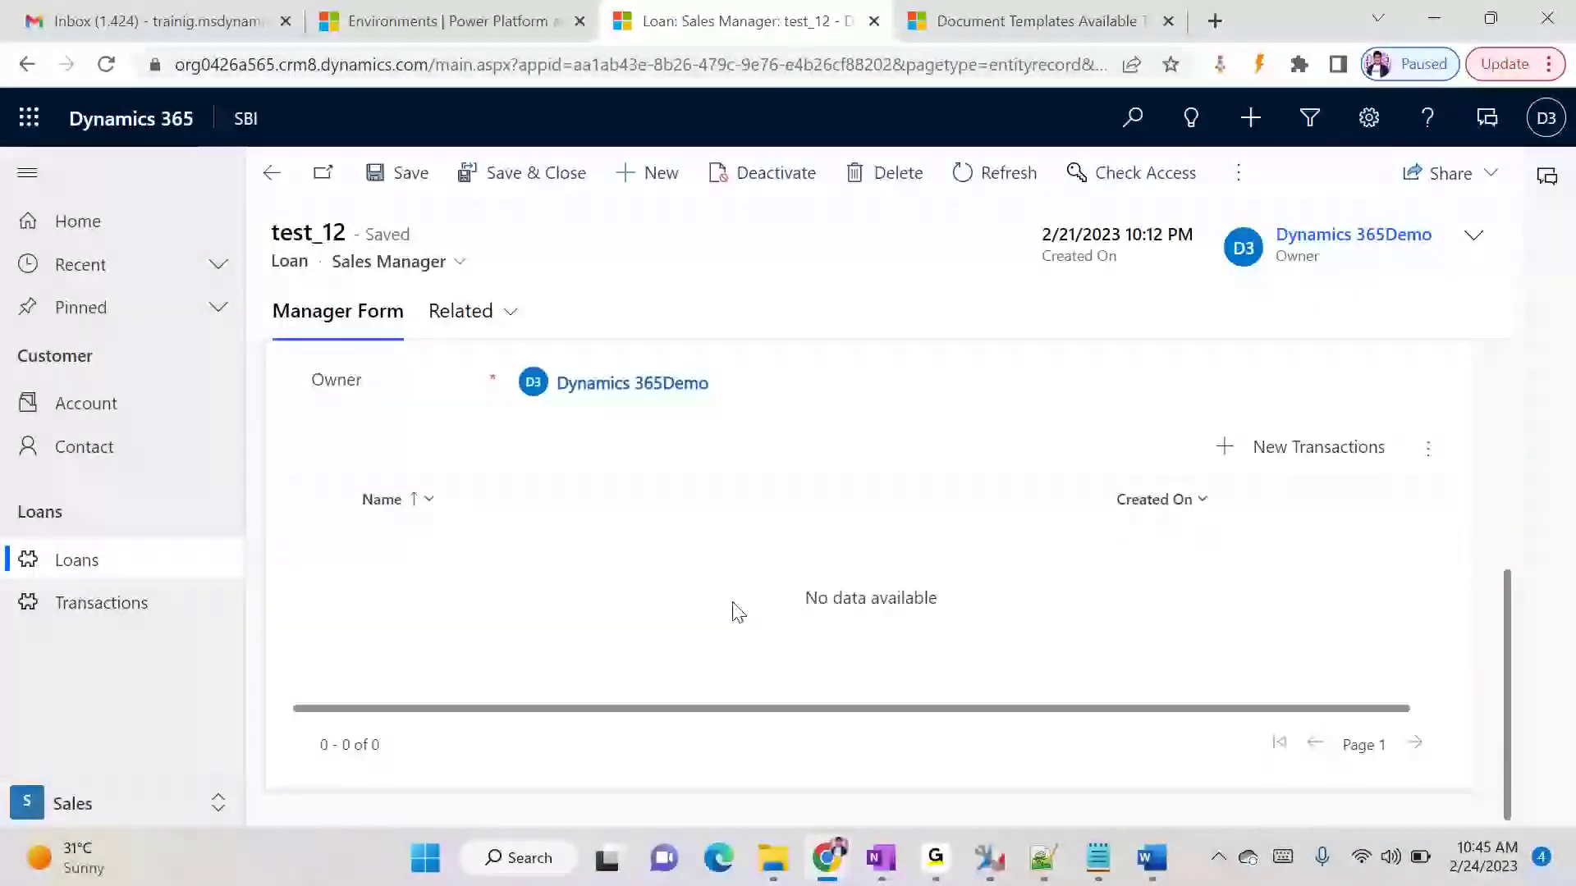
- Return to the Word document and add the line "Below are the Customer Transactions" below the loan table
key("alt+Tab")
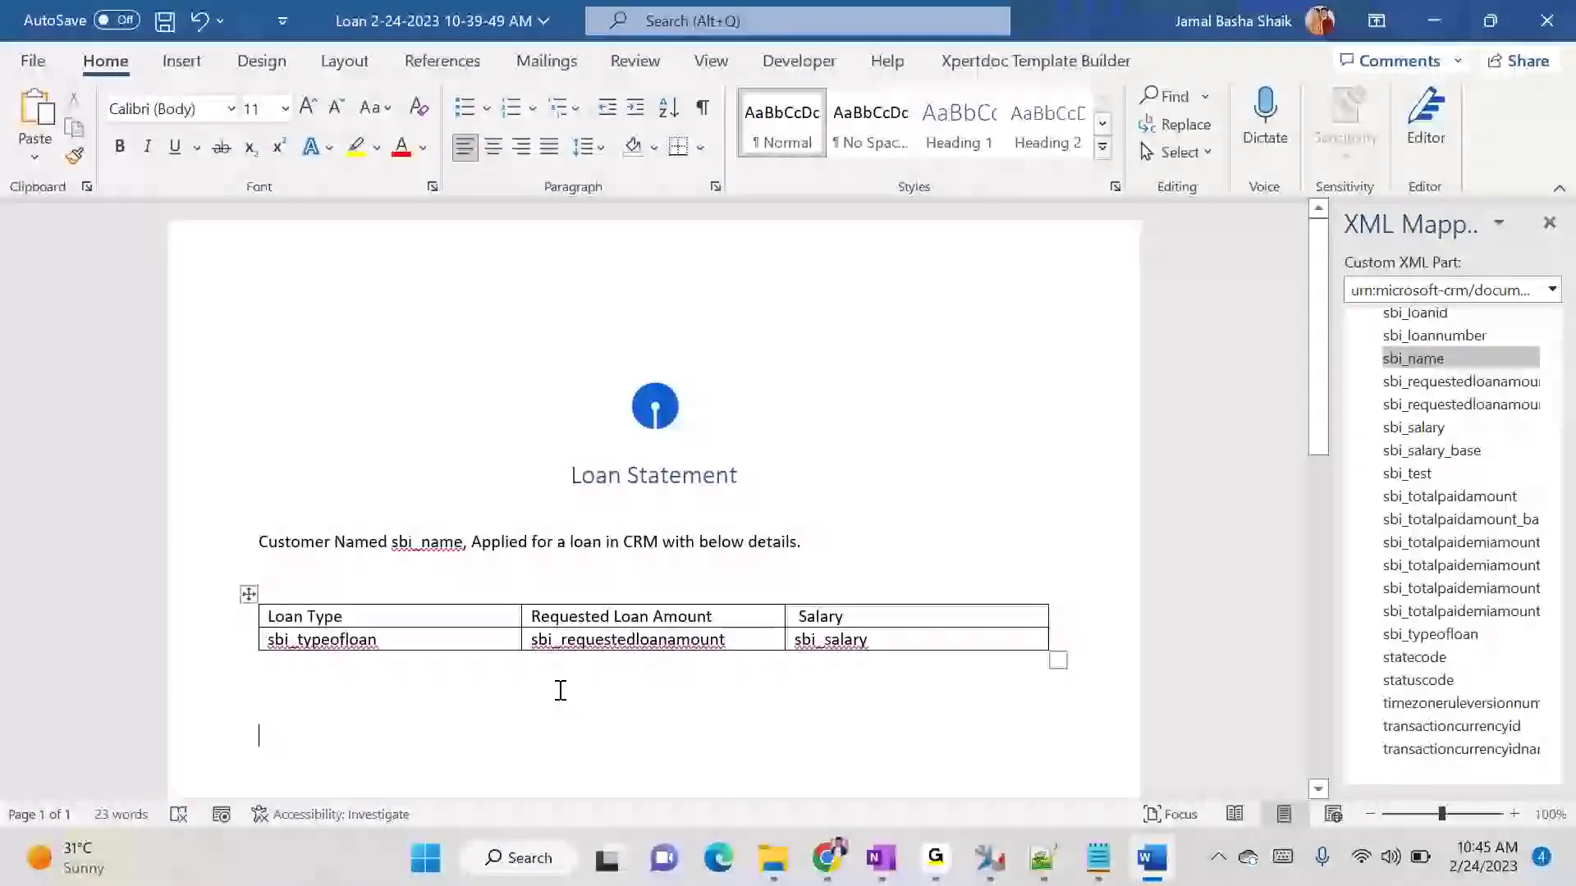
left_click(686, 728)
type("Below are the Customer Transactions")
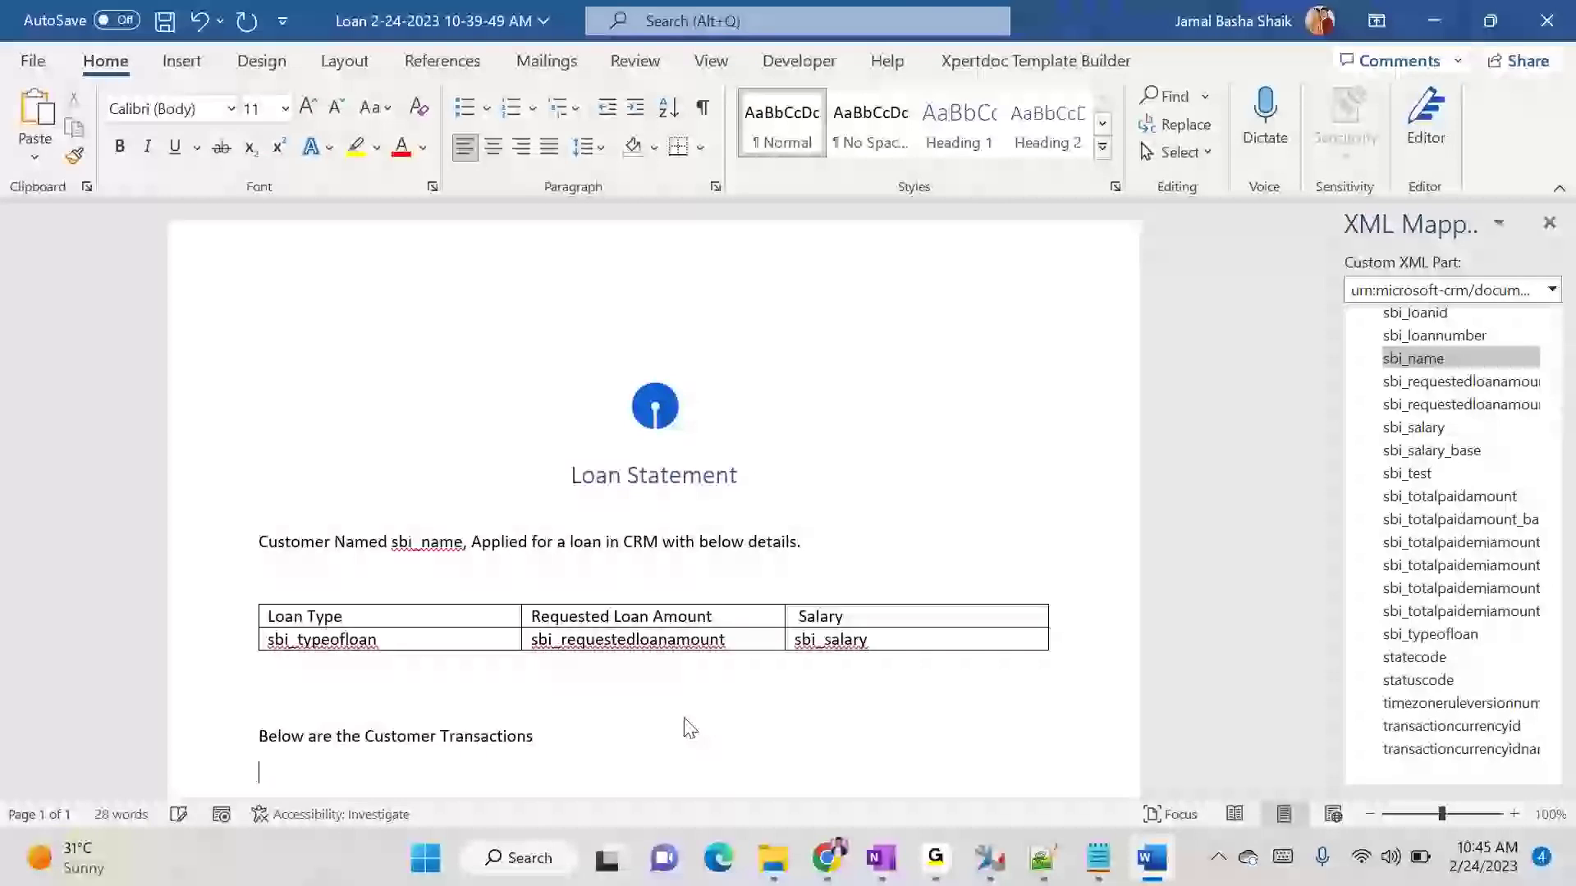
- Insert a table with four columns and three rows below the Customer Transactions line
scroll(682, 710, "down", 3)
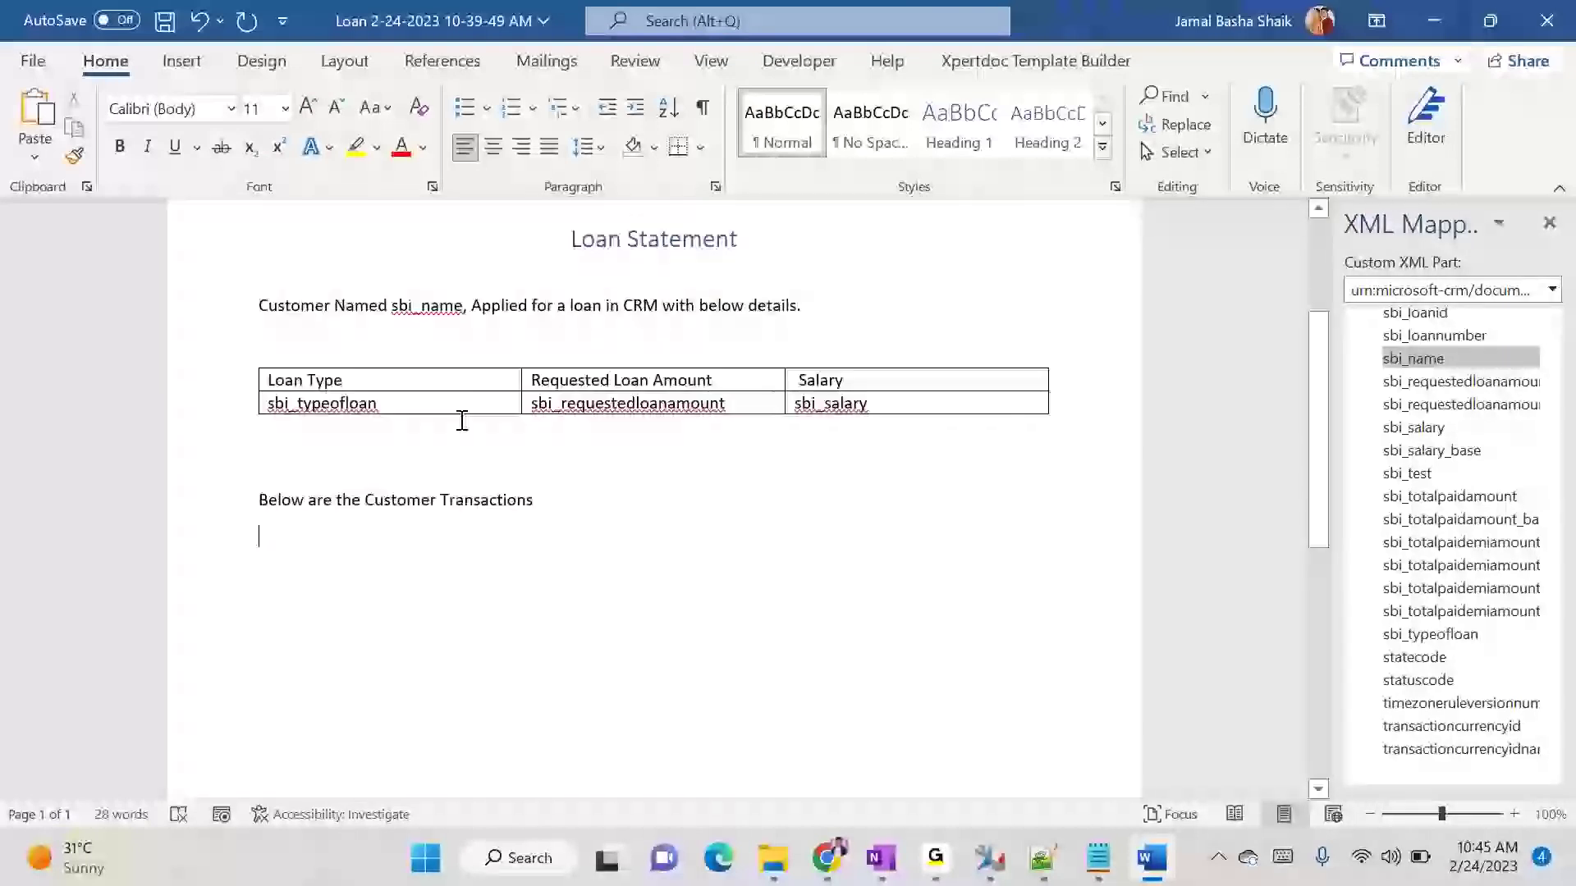
left_click(180, 61)
left_click(179, 160)
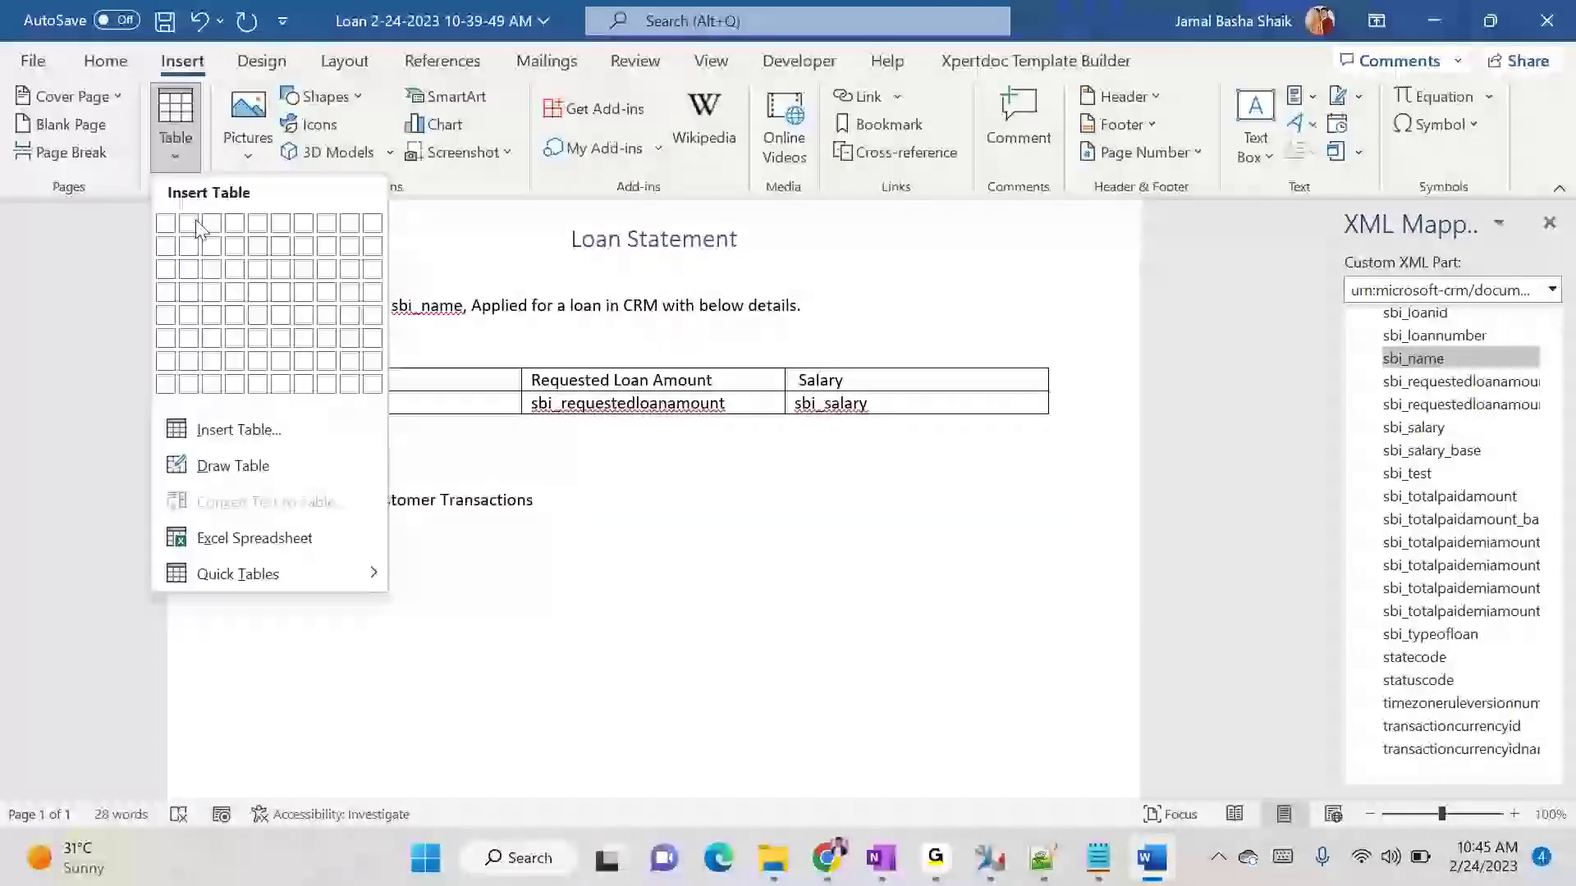
left_click(244, 279)
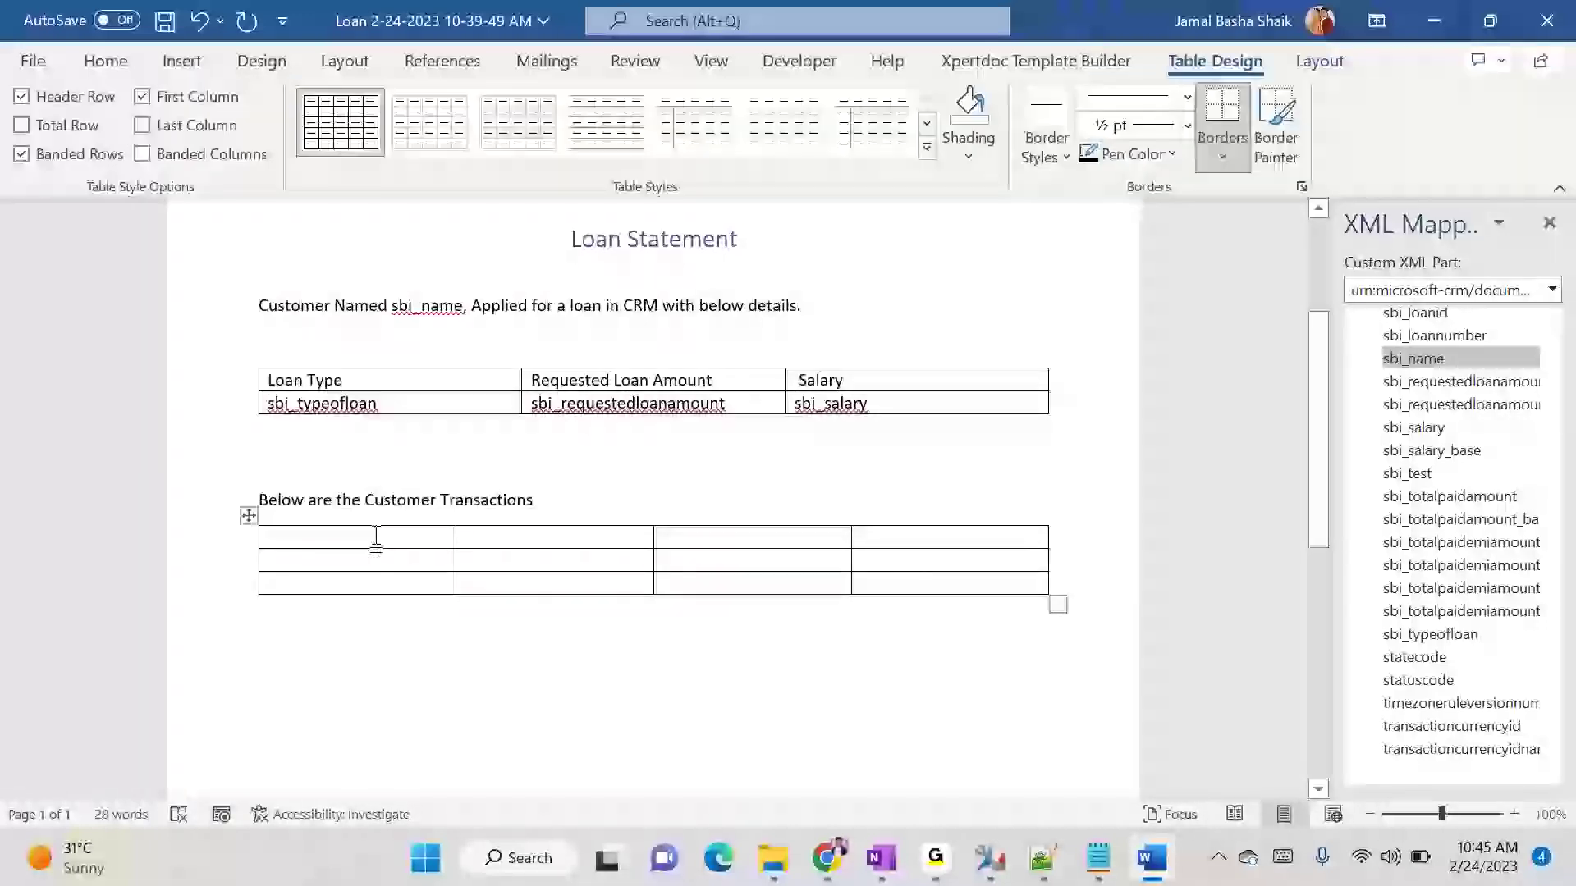
- Delete the entire last row of the new transactions table
left_click_drag(278, 580, 923, 589)
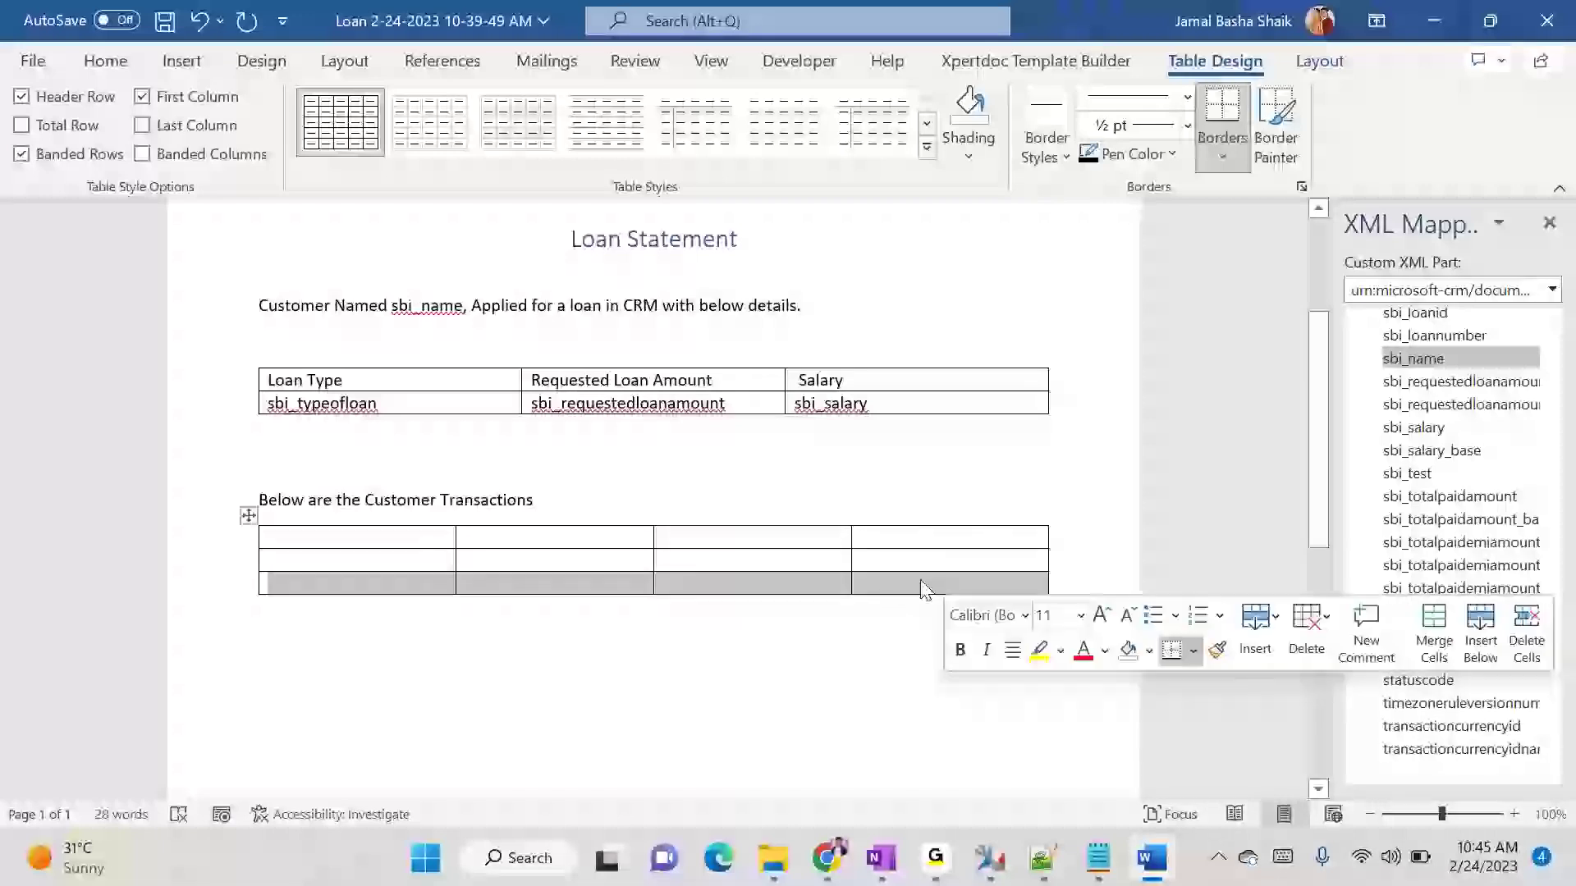
right_click(318, 581)
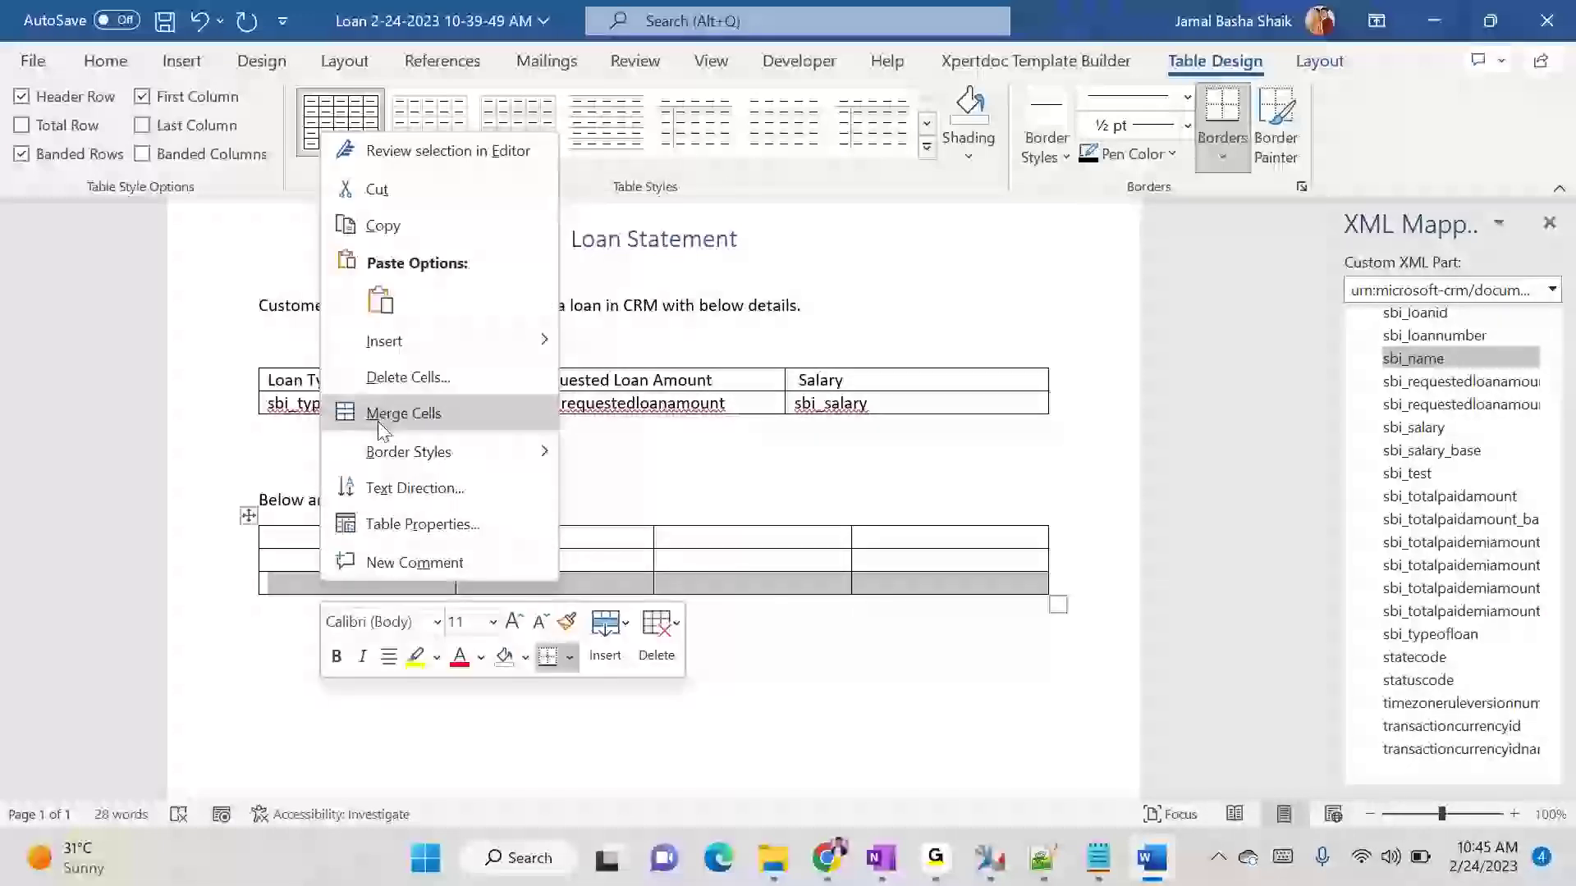
left_click(394, 377)
left_click(713, 413)
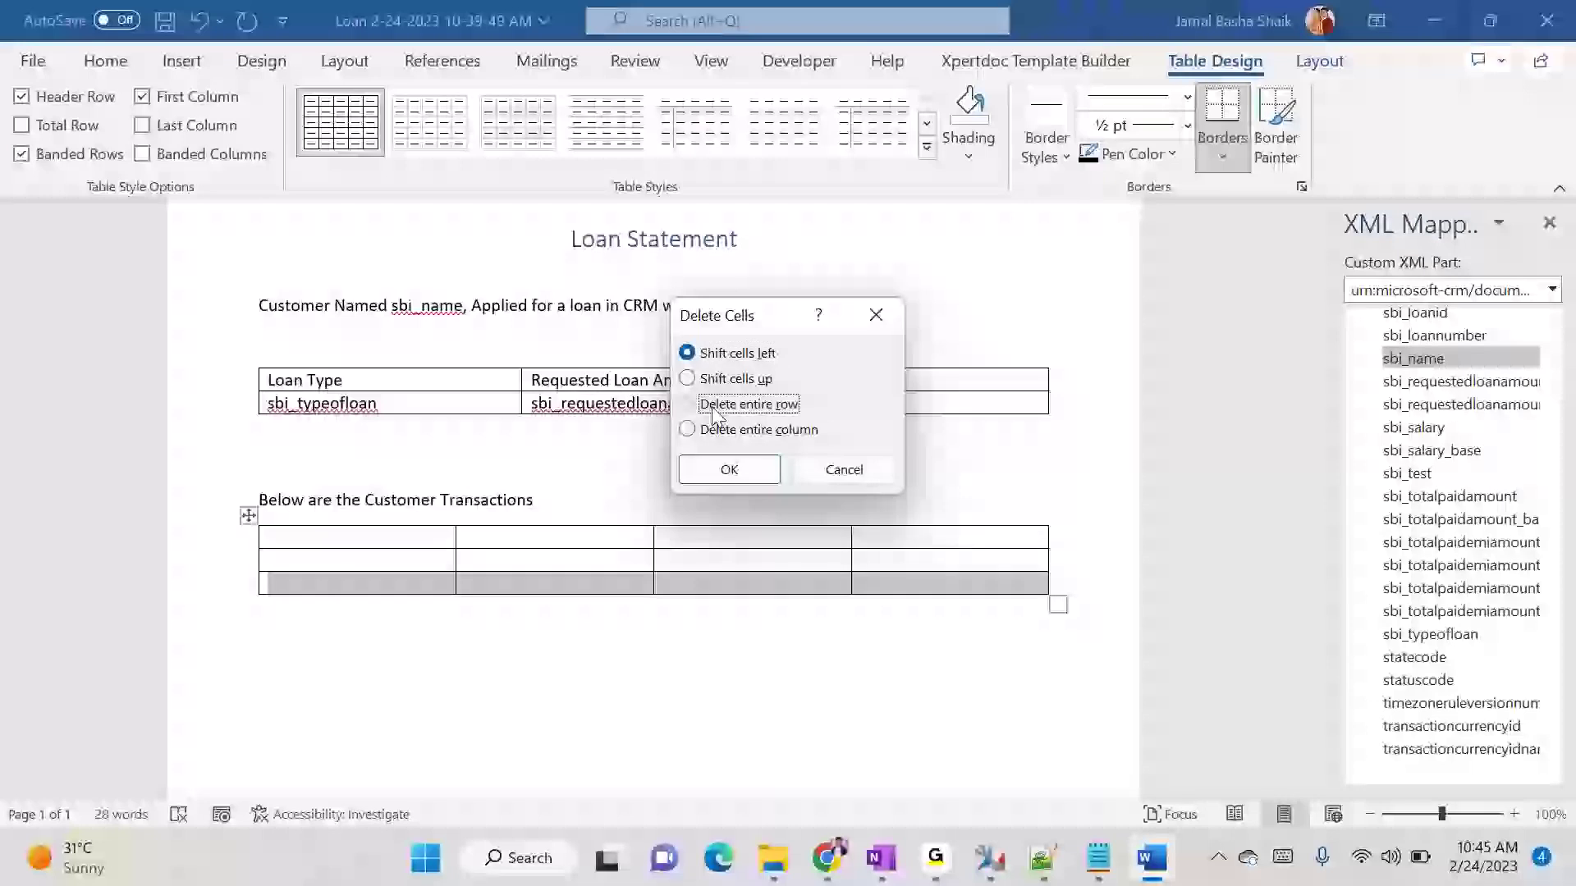
left_click(694, 480)
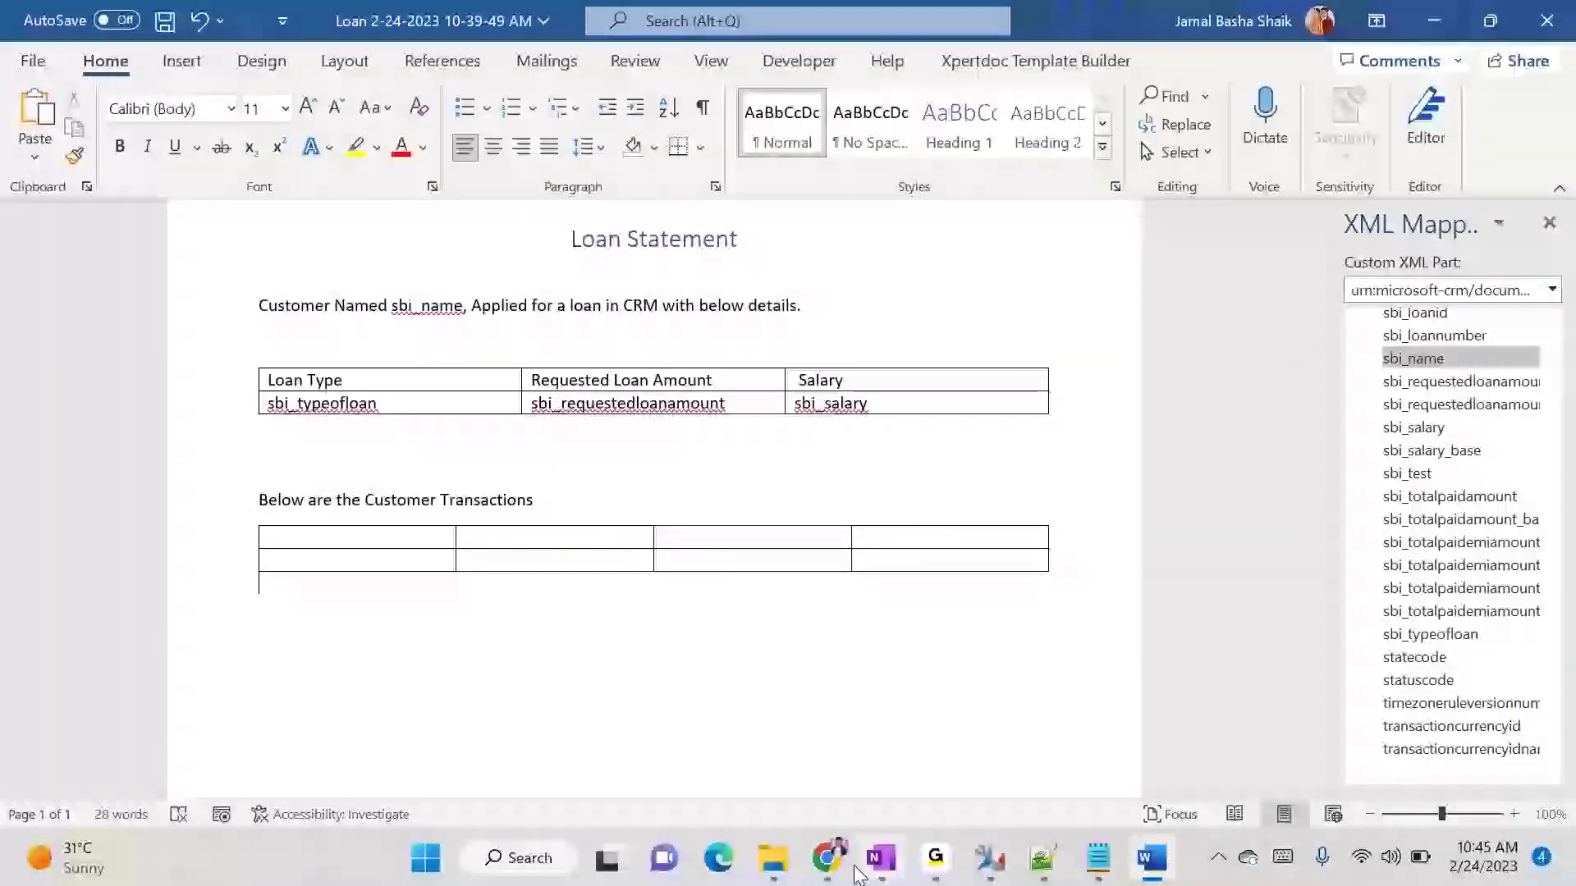
- Compare the transactions subgrid columns on the test_12 loan in Dynamics 365 with the empty Word table
mouse_move(829, 863)
left_click(530, 718)
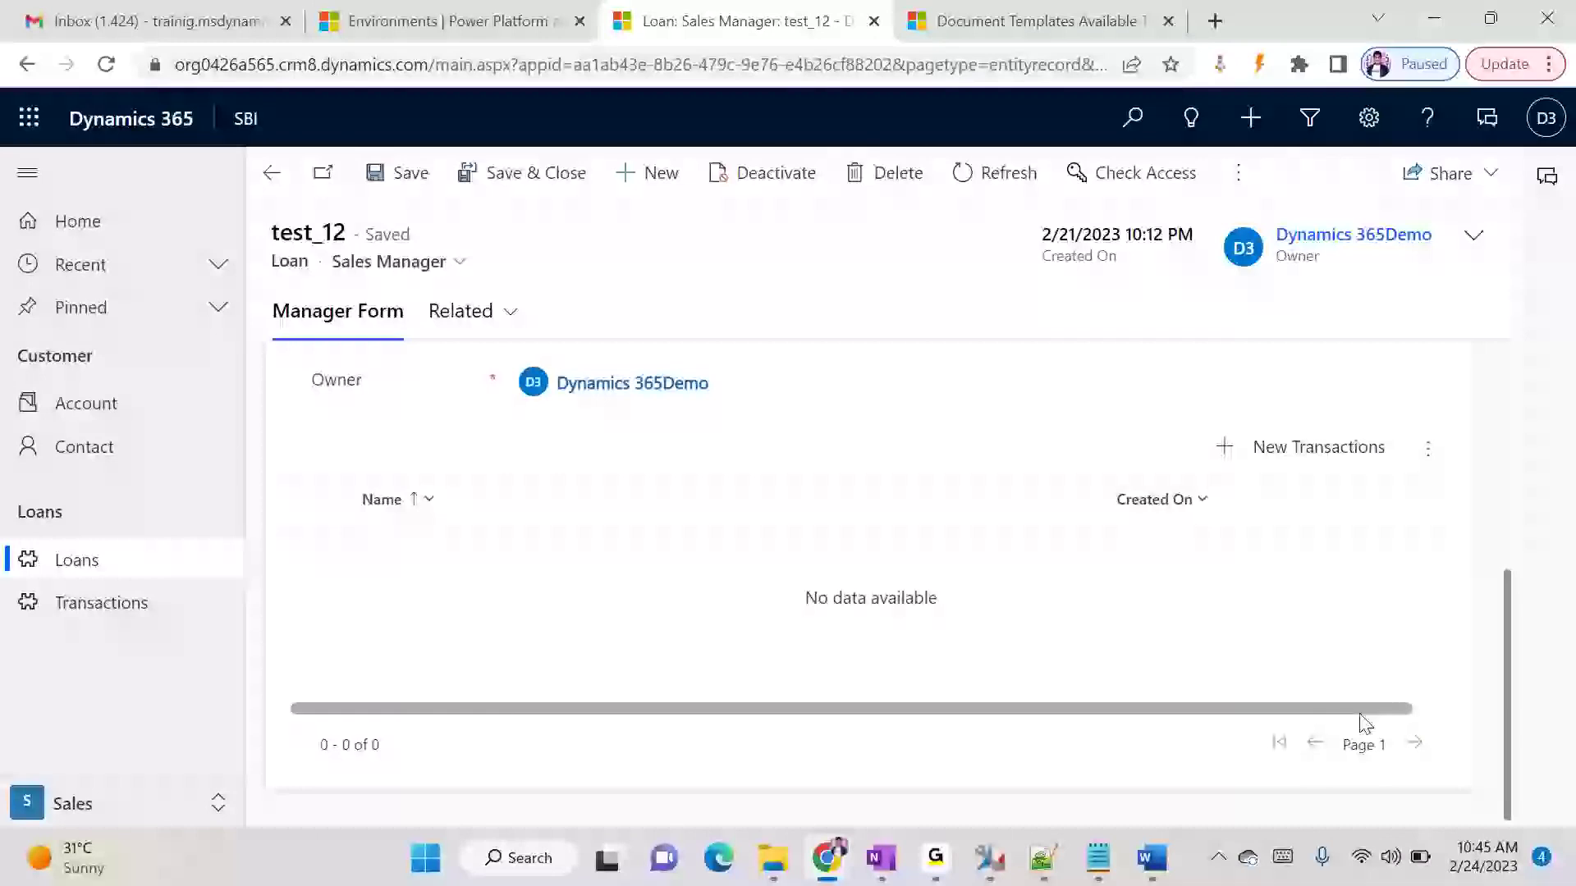
key("alt+Tab")
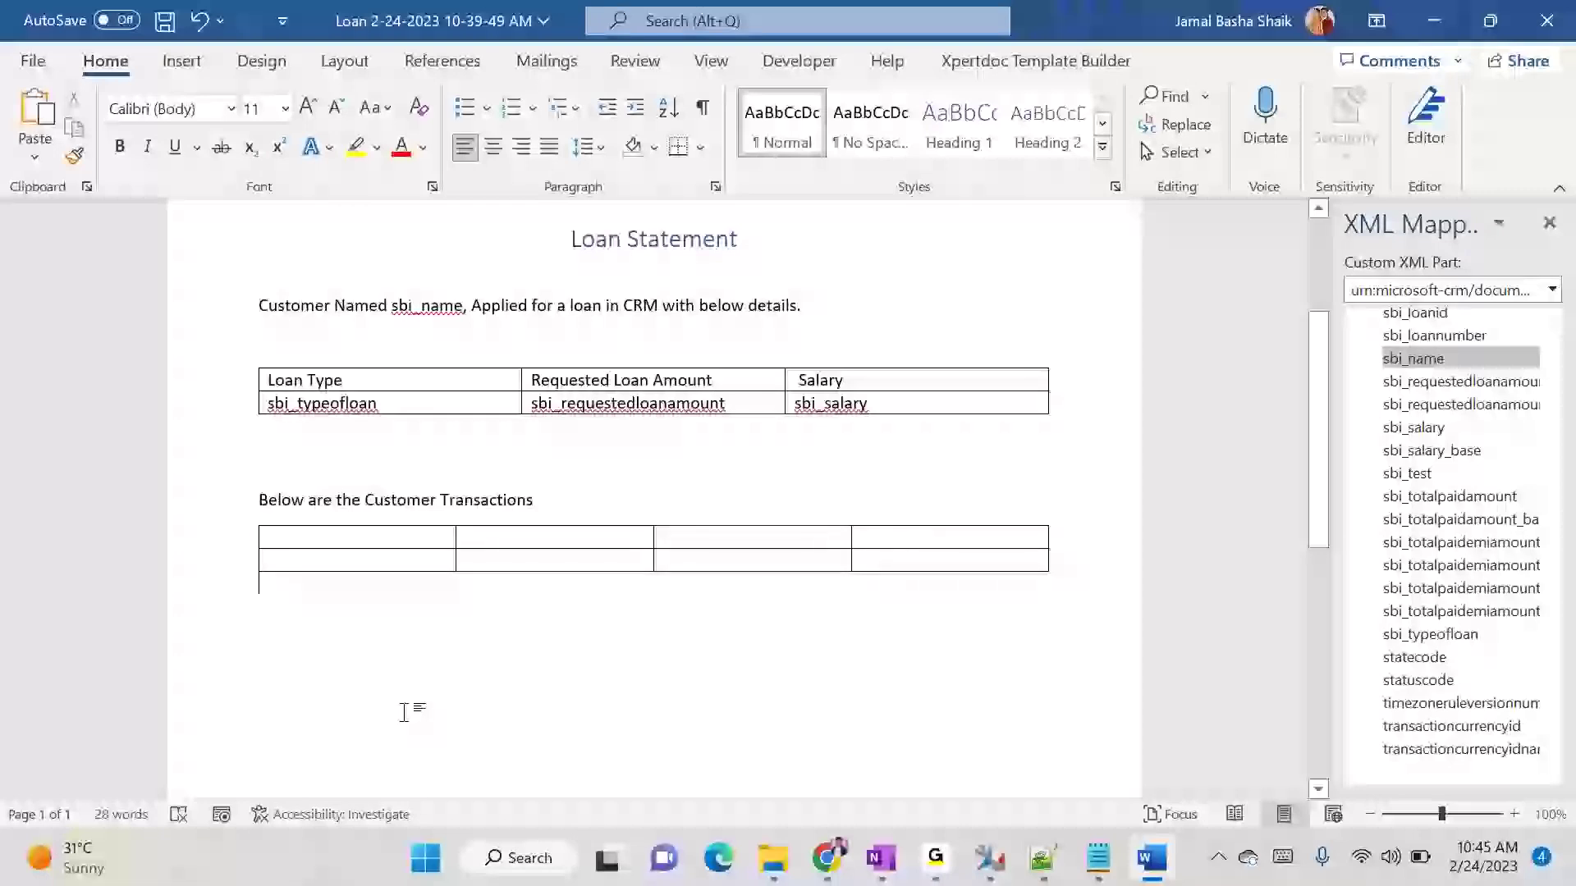
key("alt+Tab")
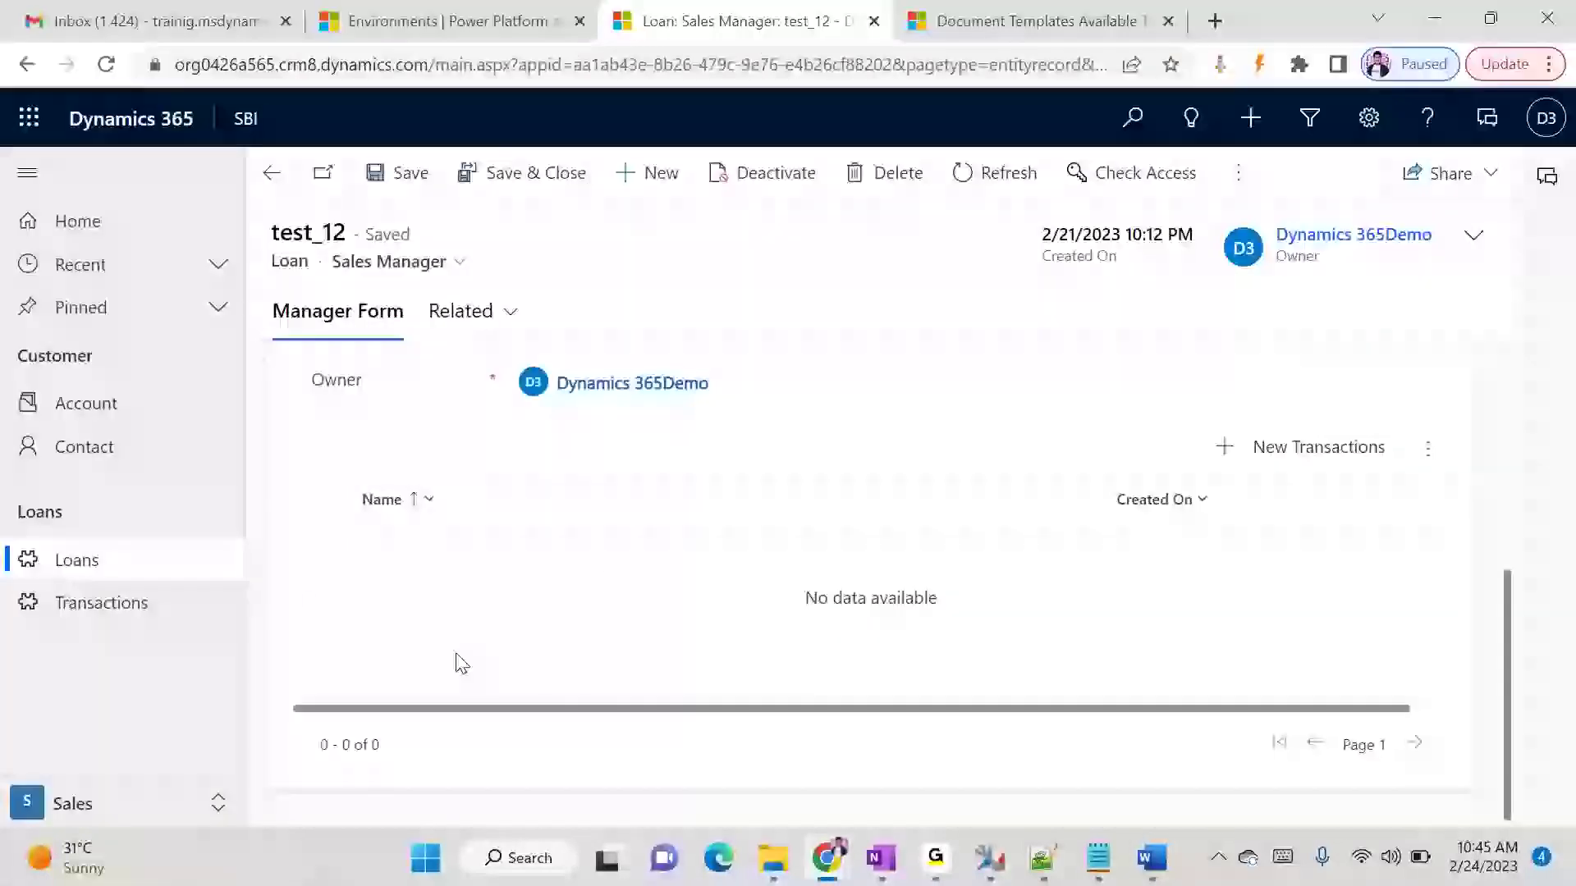
key("alt+Tab")
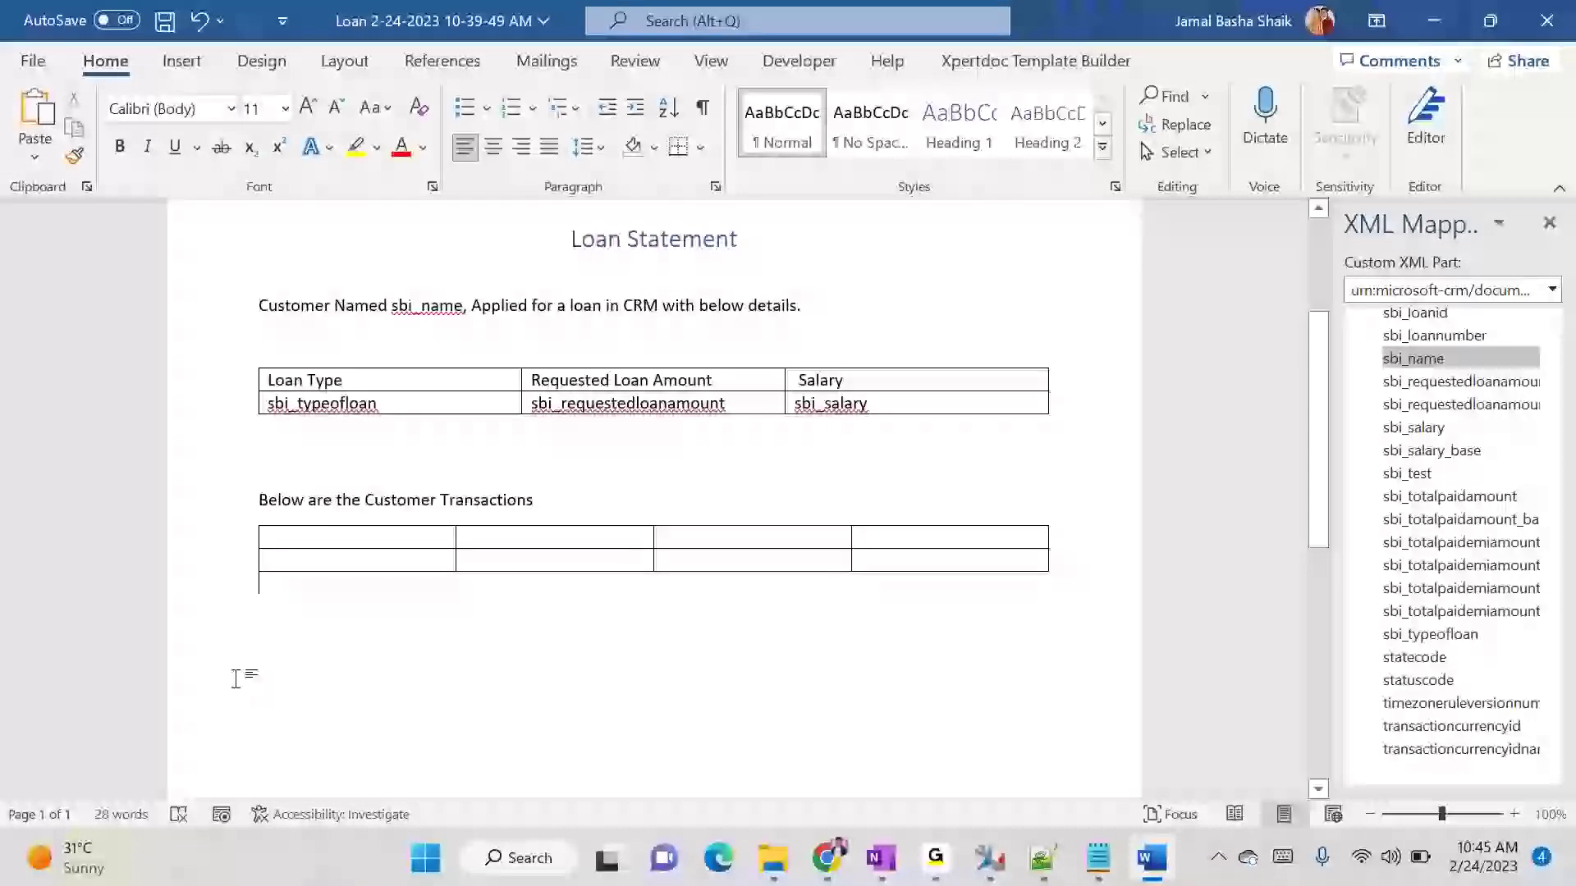
left_click(366, 536)
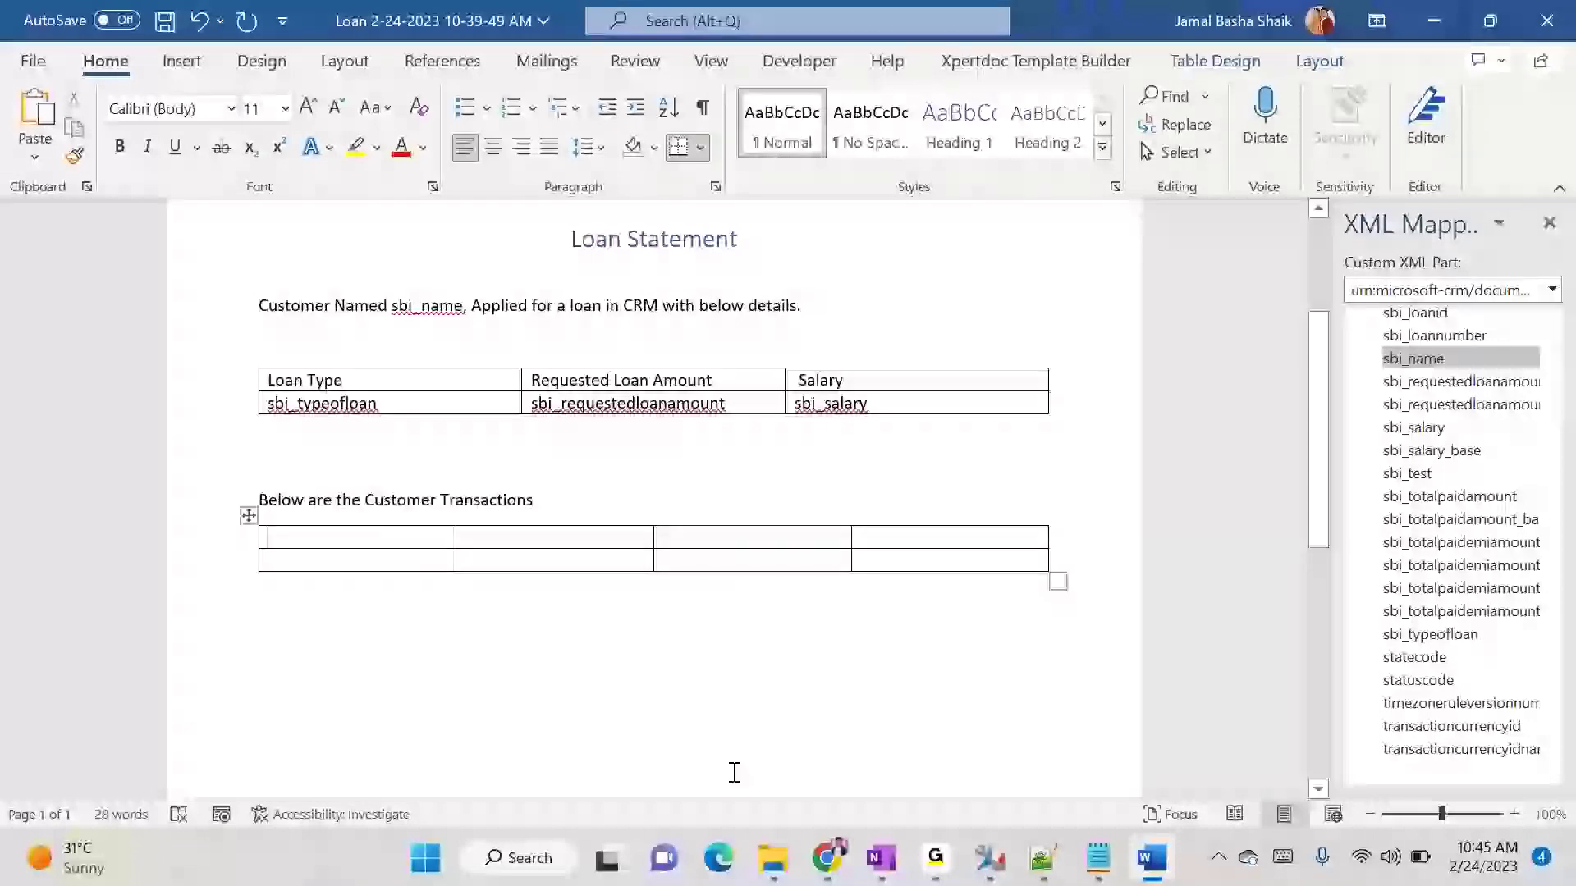
key("alt+Tab")
key("alt+Tab")
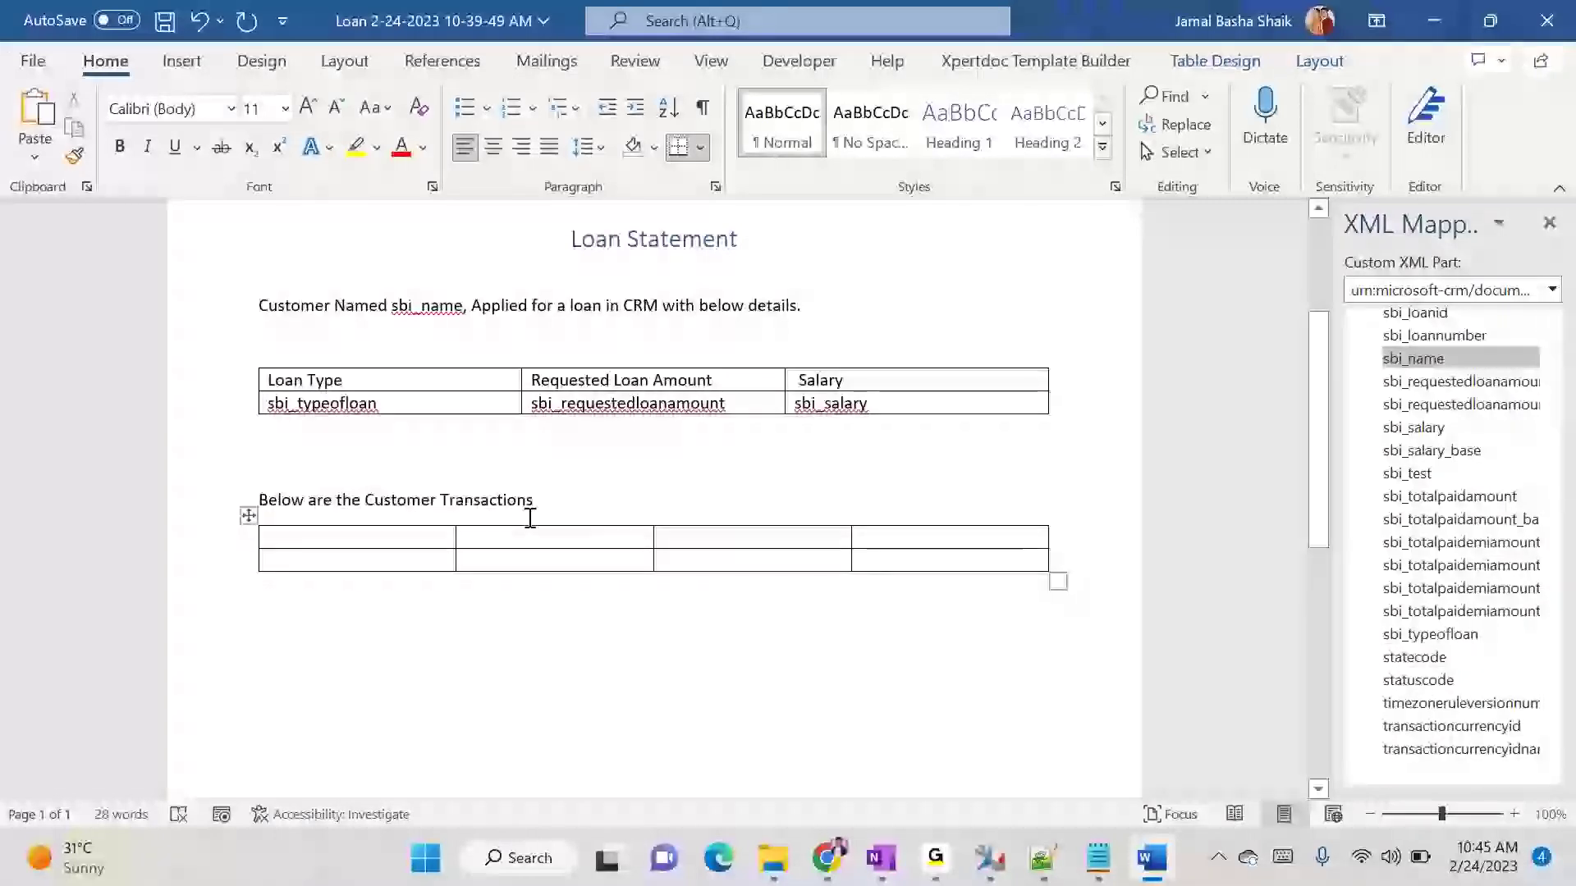
- Expand the loan-to-transactions relationship in the XML mapping and examine the transaction fields it offers
scroll(1505, 637, "down", 2)
scroll(1505, 637, "up", 6)
scroll(1505, 630, "down", 4)
scroll(1506, 631, "down", 3)
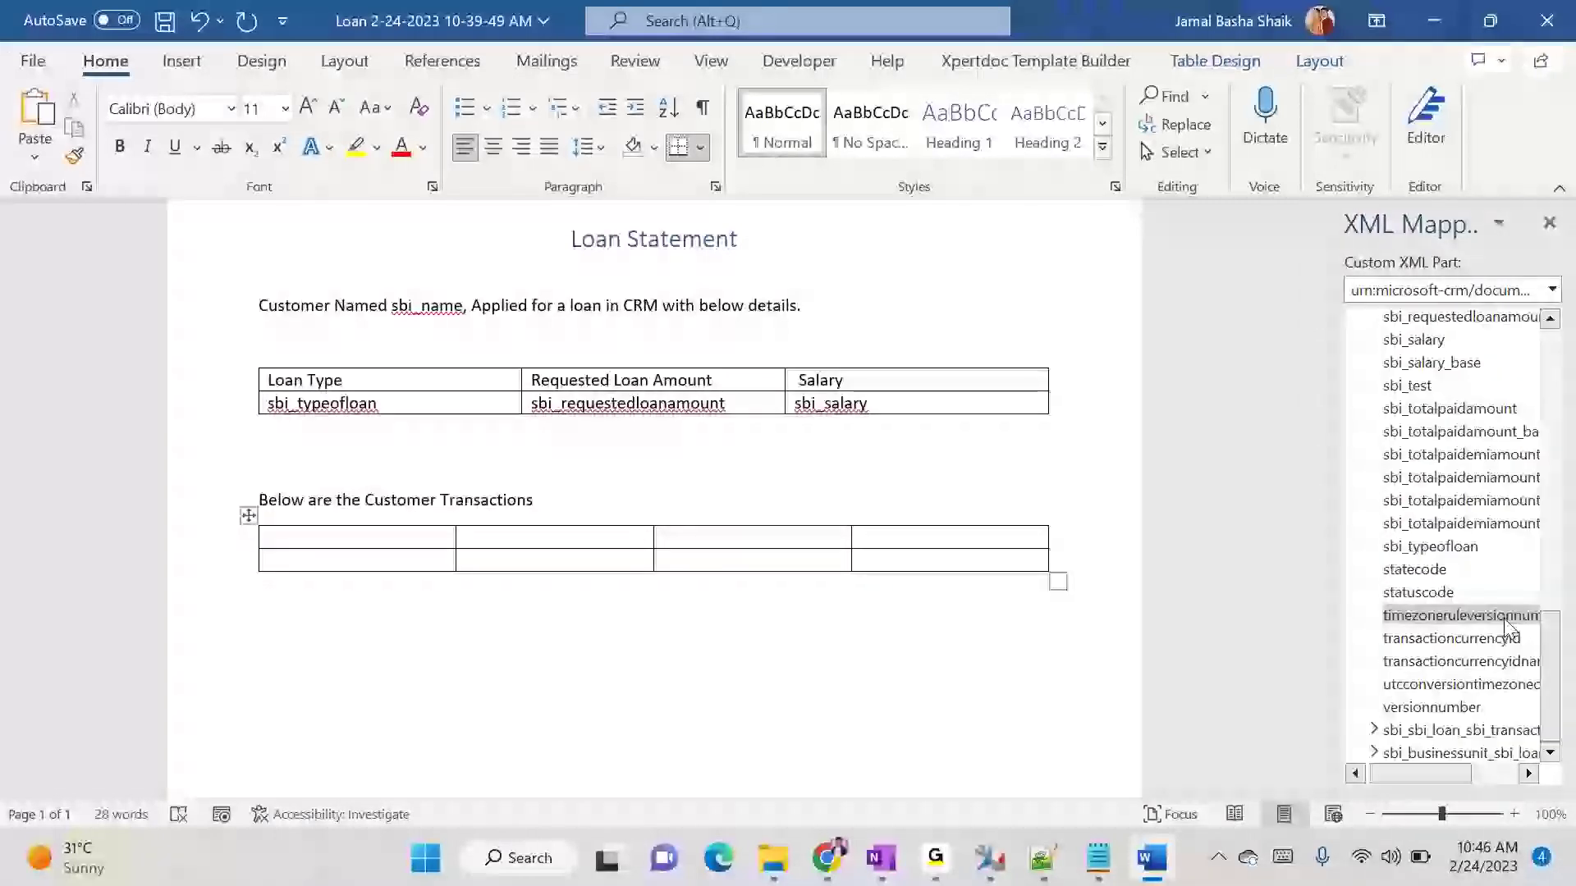
double_click(1428, 730)
scroll(1428, 710, "down", 3)
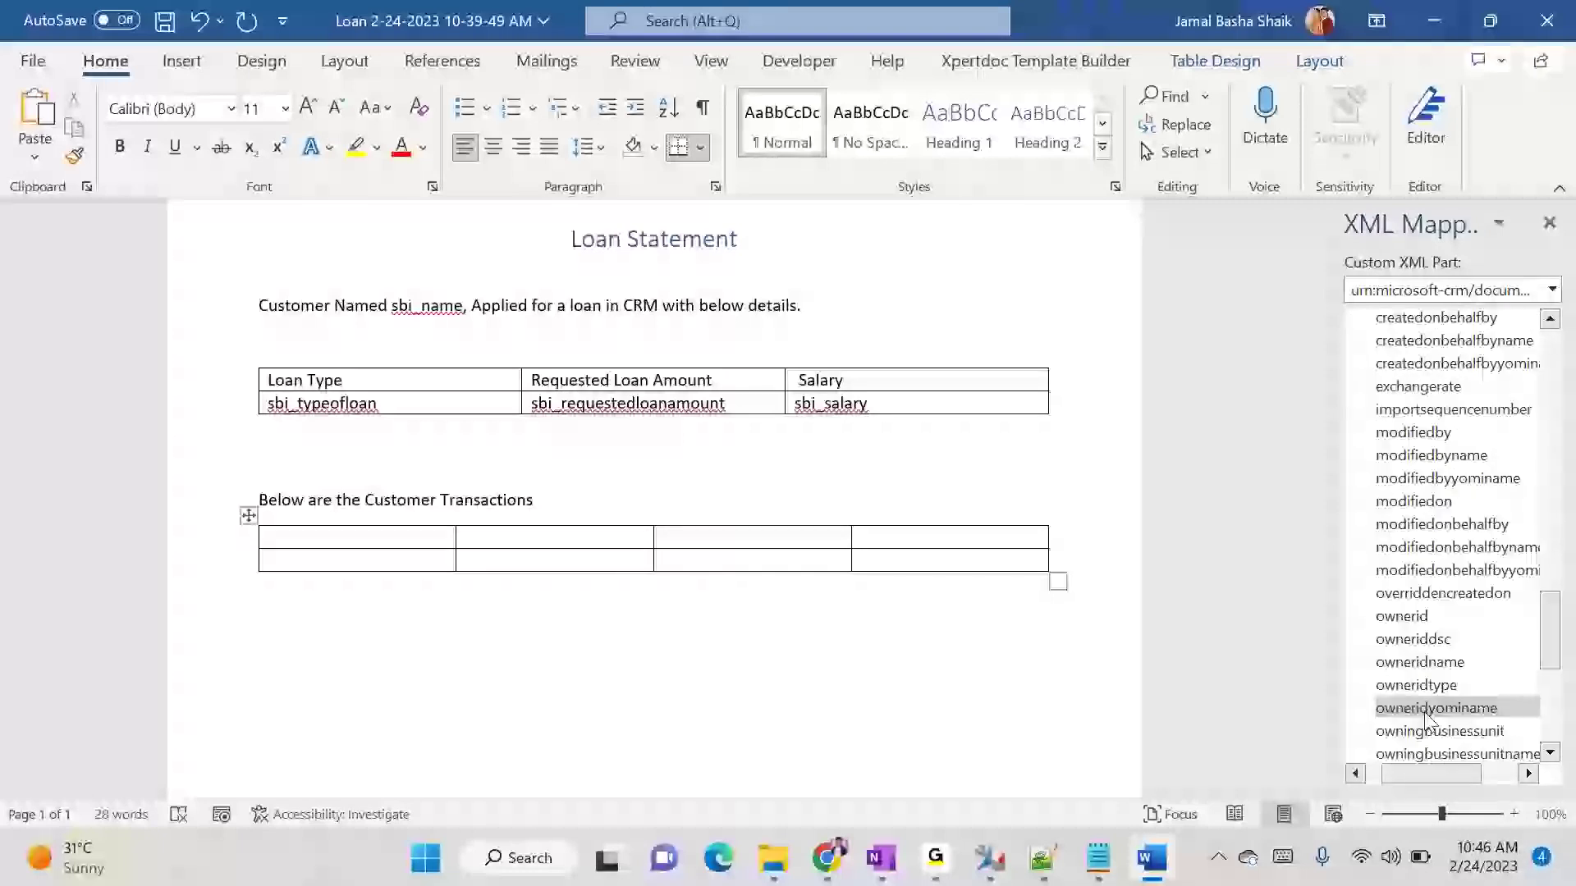
scroll(1428, 707, "up", 4)
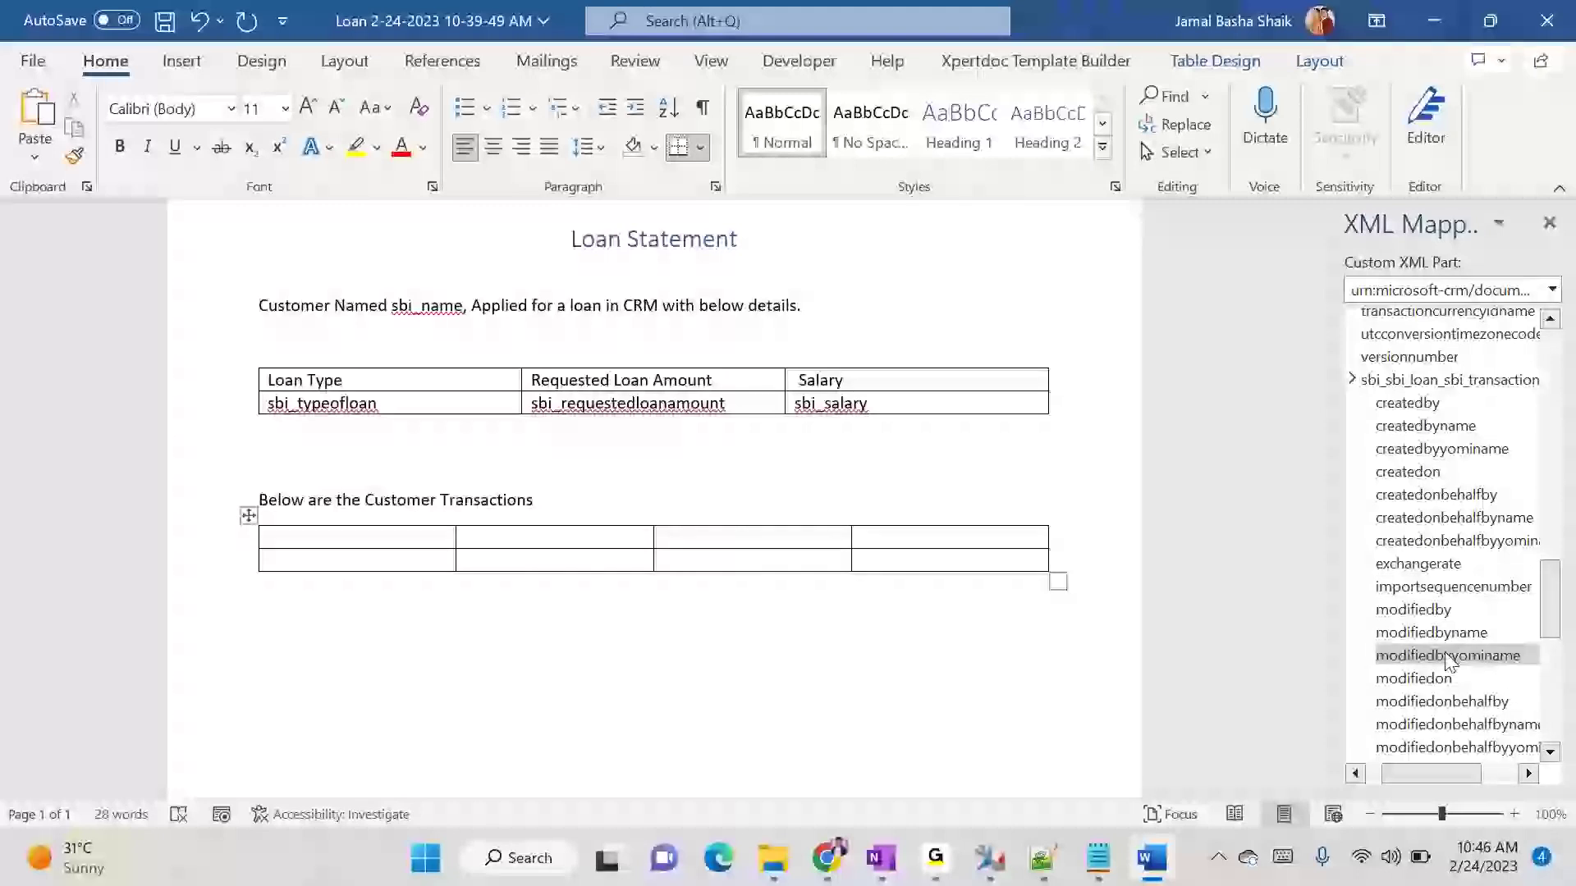
left_click_drag(1551, 599, 1549, 694)
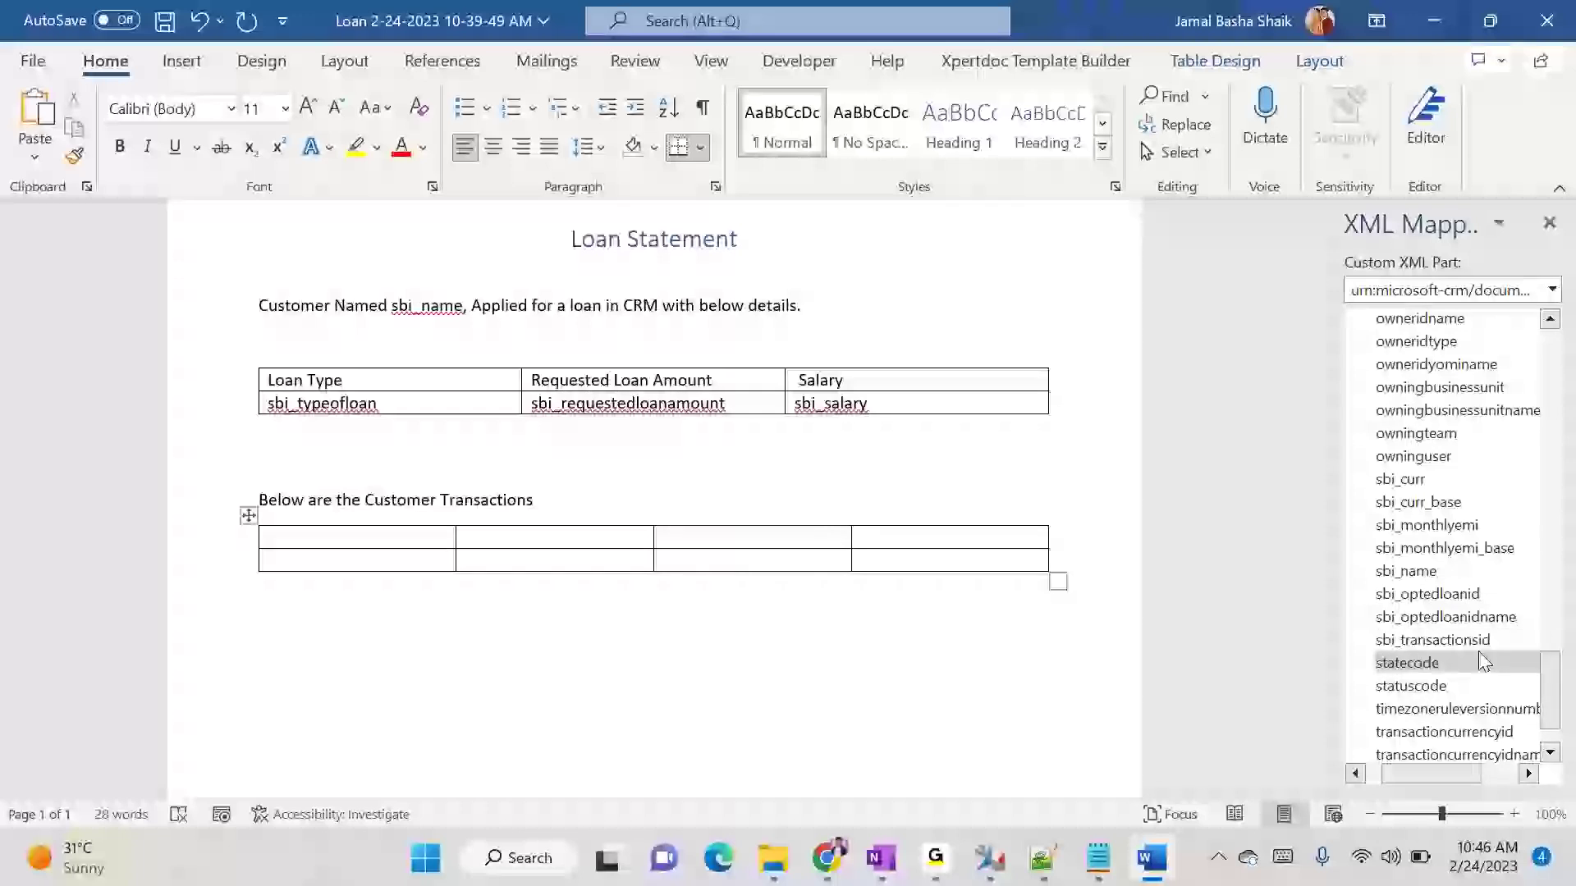
- Title the first two columns of the transactions table Transaction Name and Opted Loan
type("Transac")
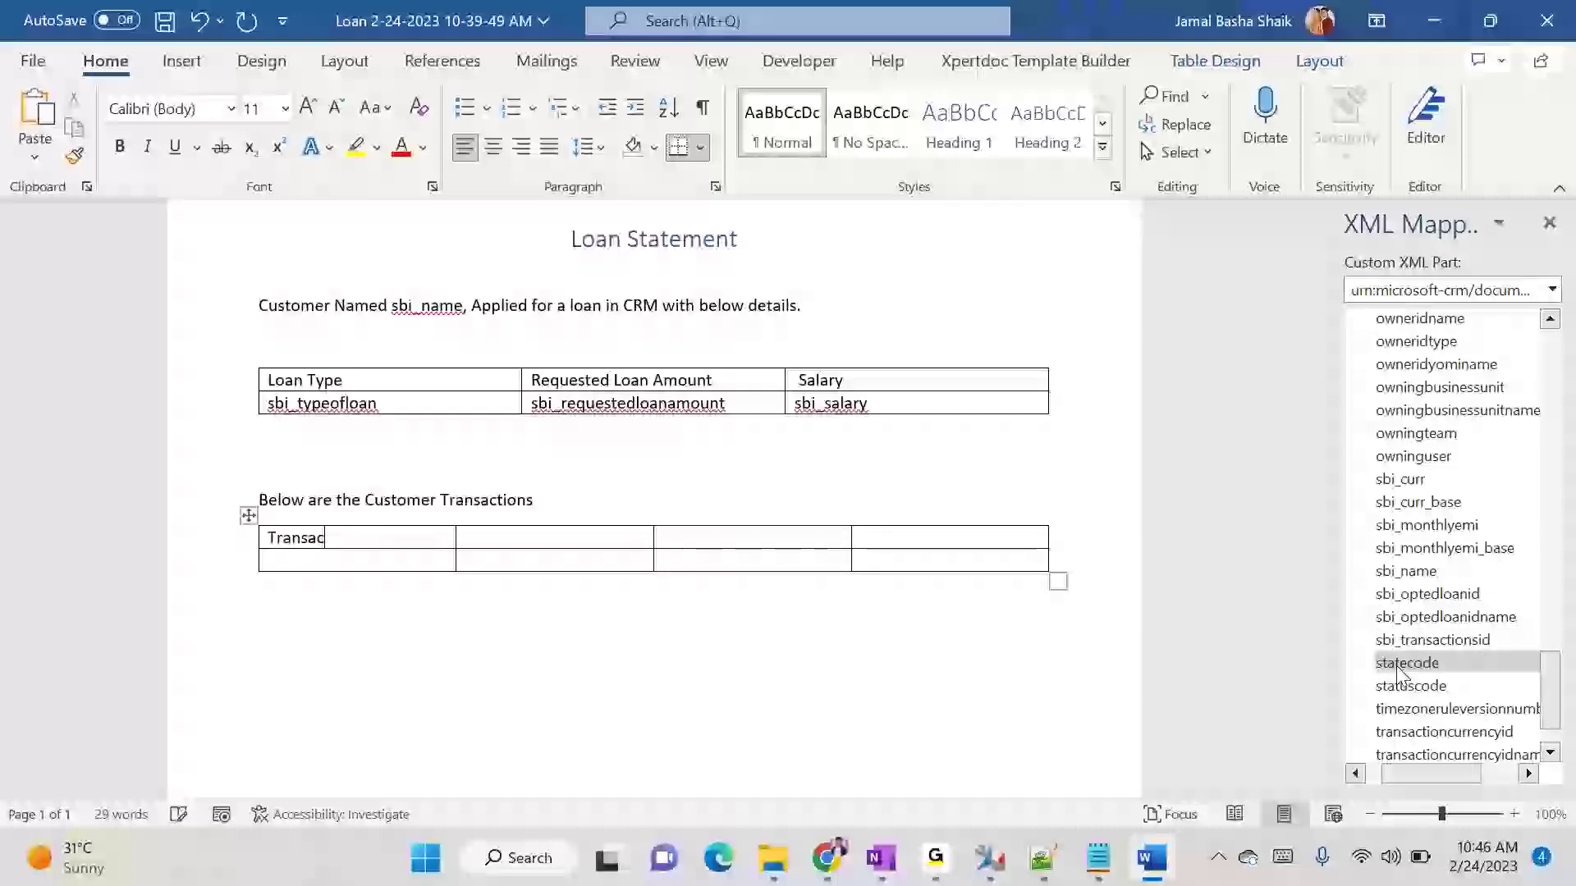
type("tion Name")
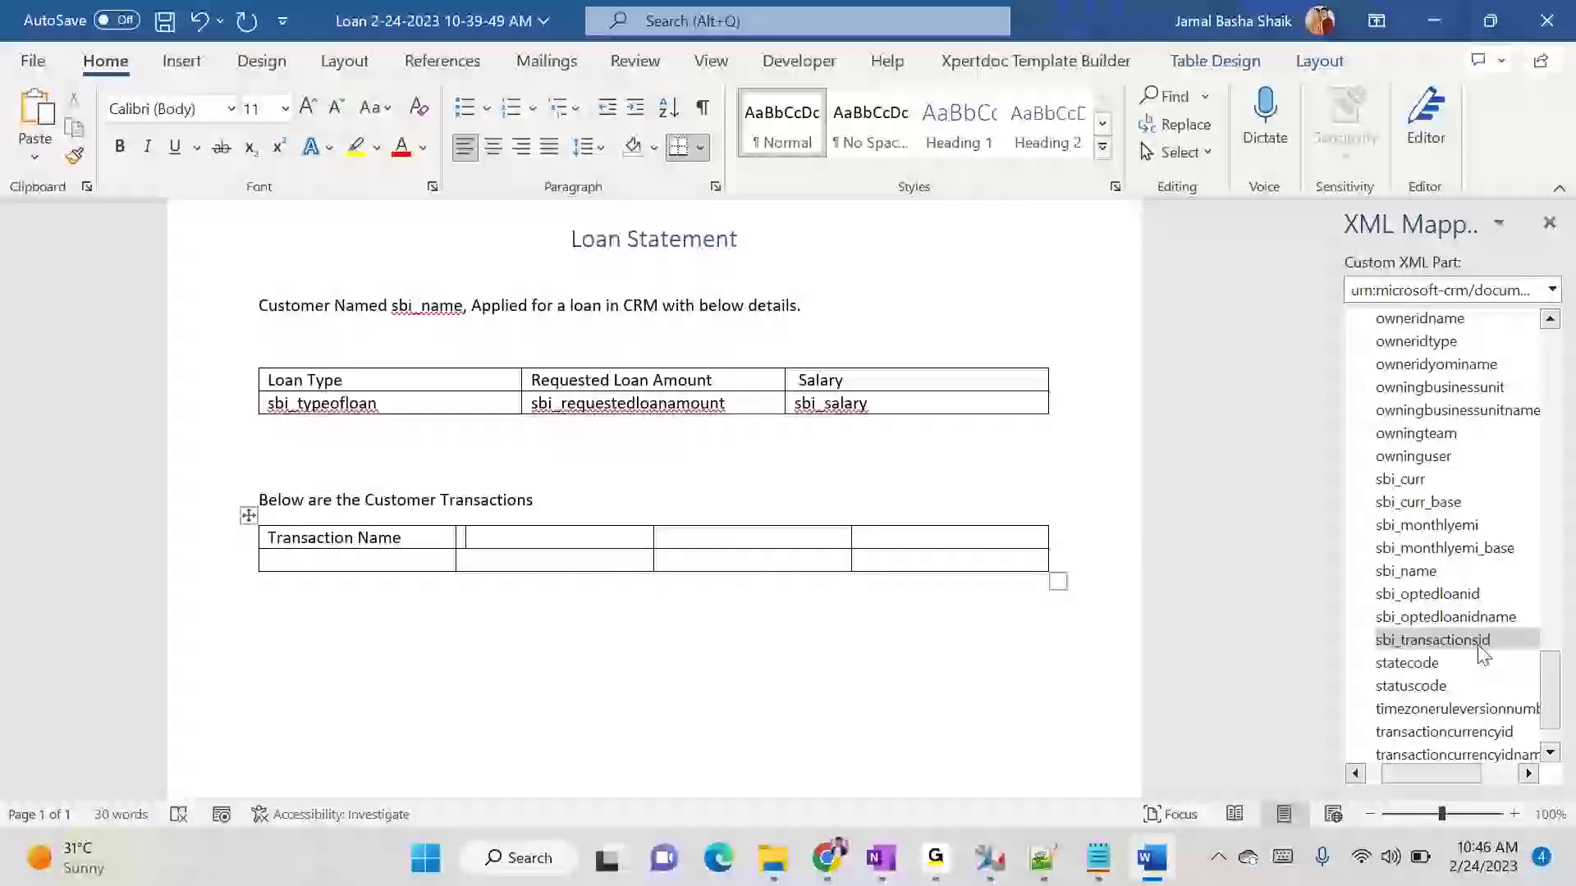
left_click_drag(1556, 692, 1556, 683)
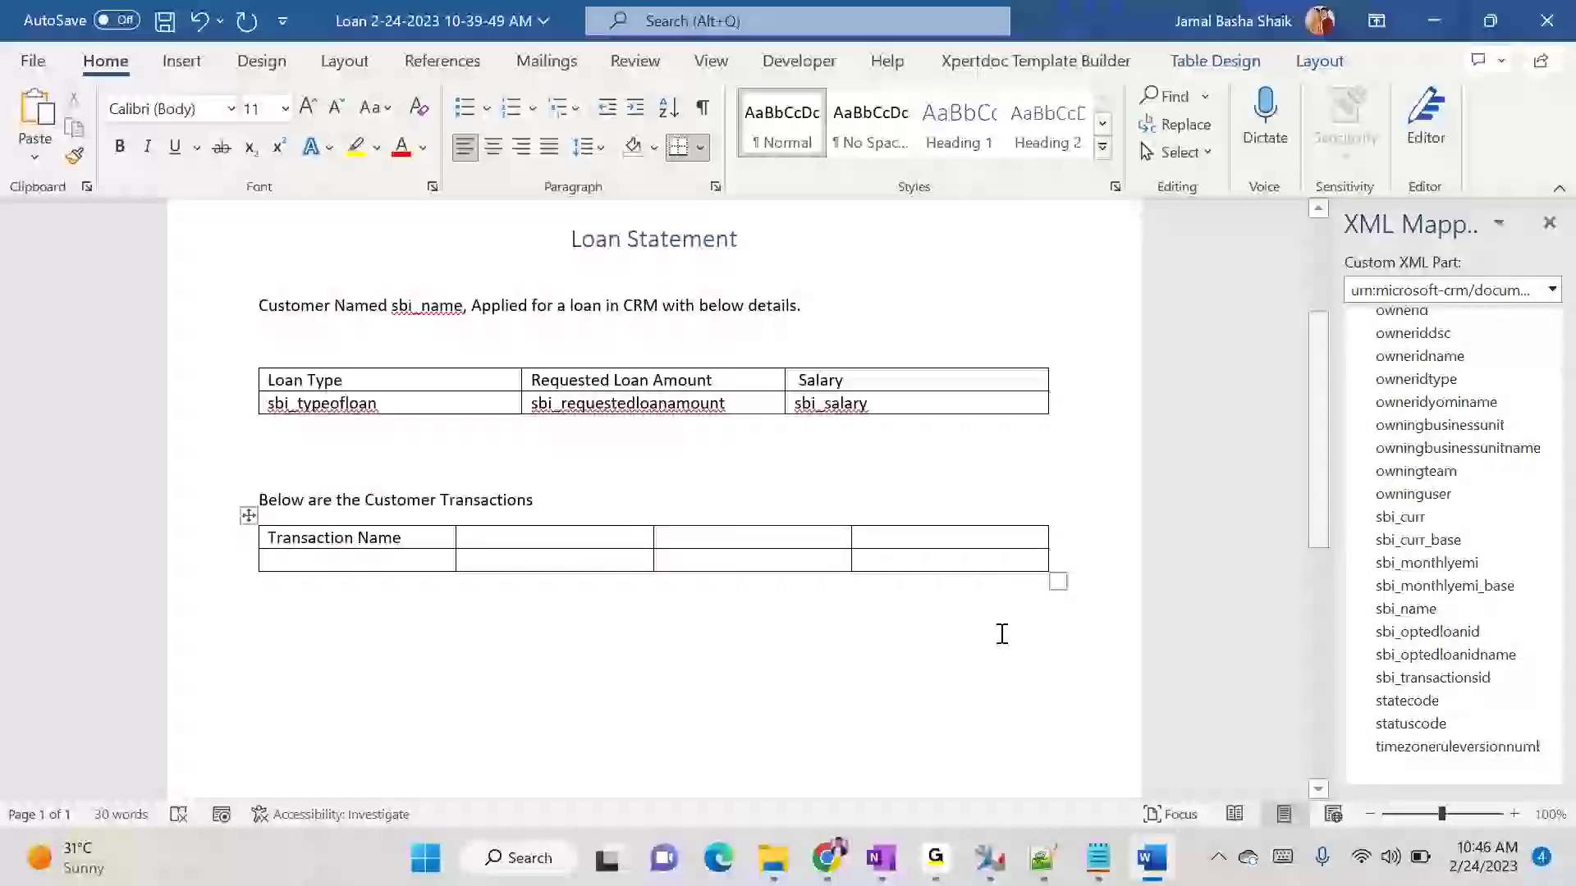
type("Opted")
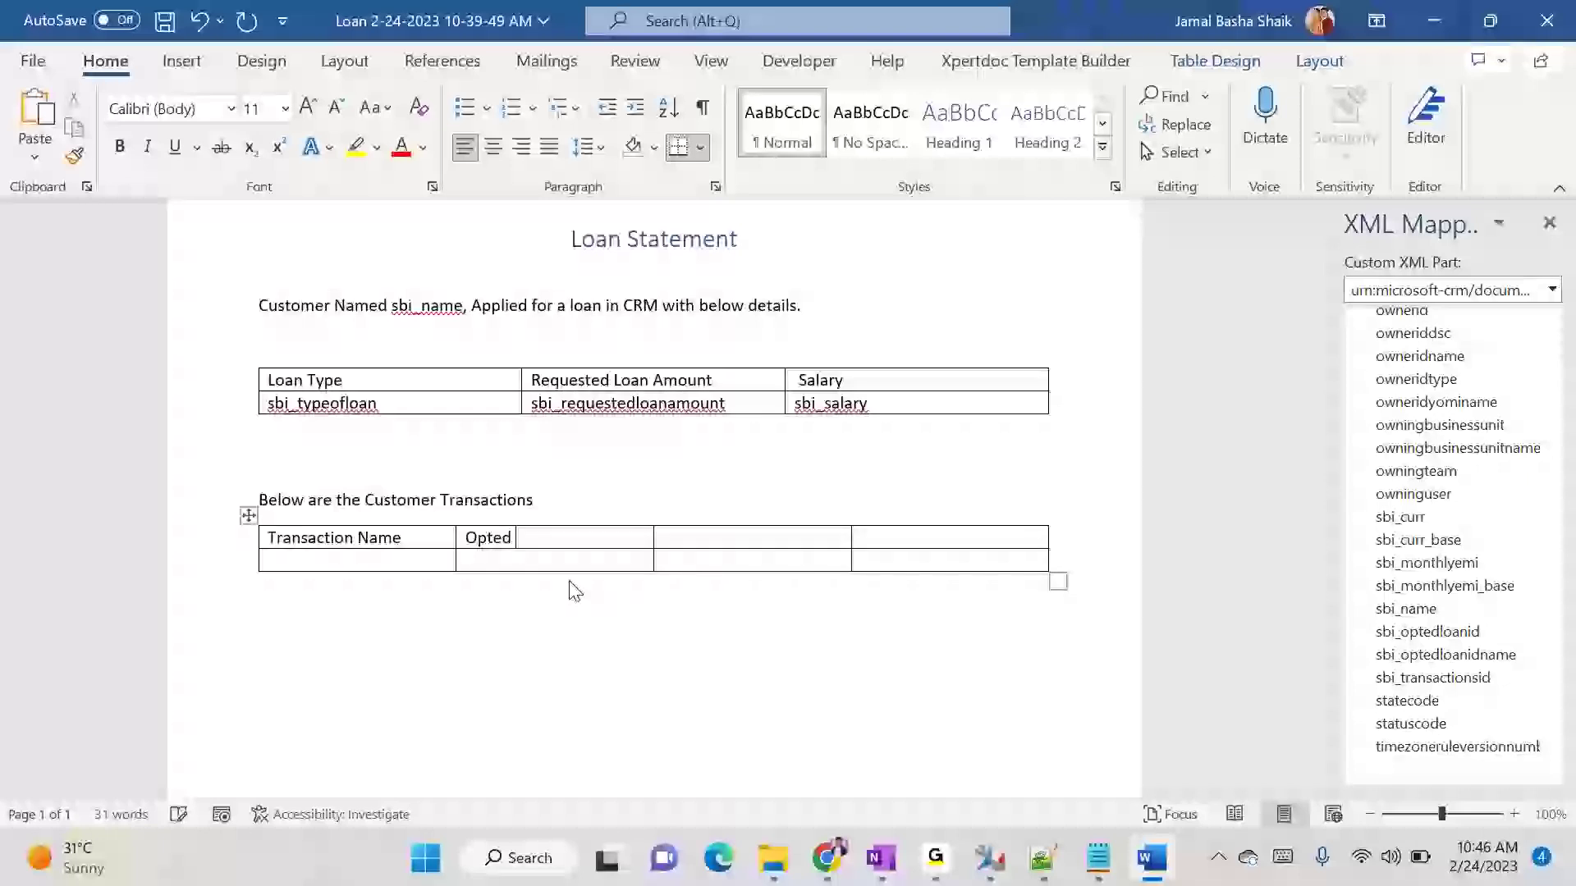
type(" Loab")
key("Tab")
left_click(562, 541)
key("BackSpace")
type("n")
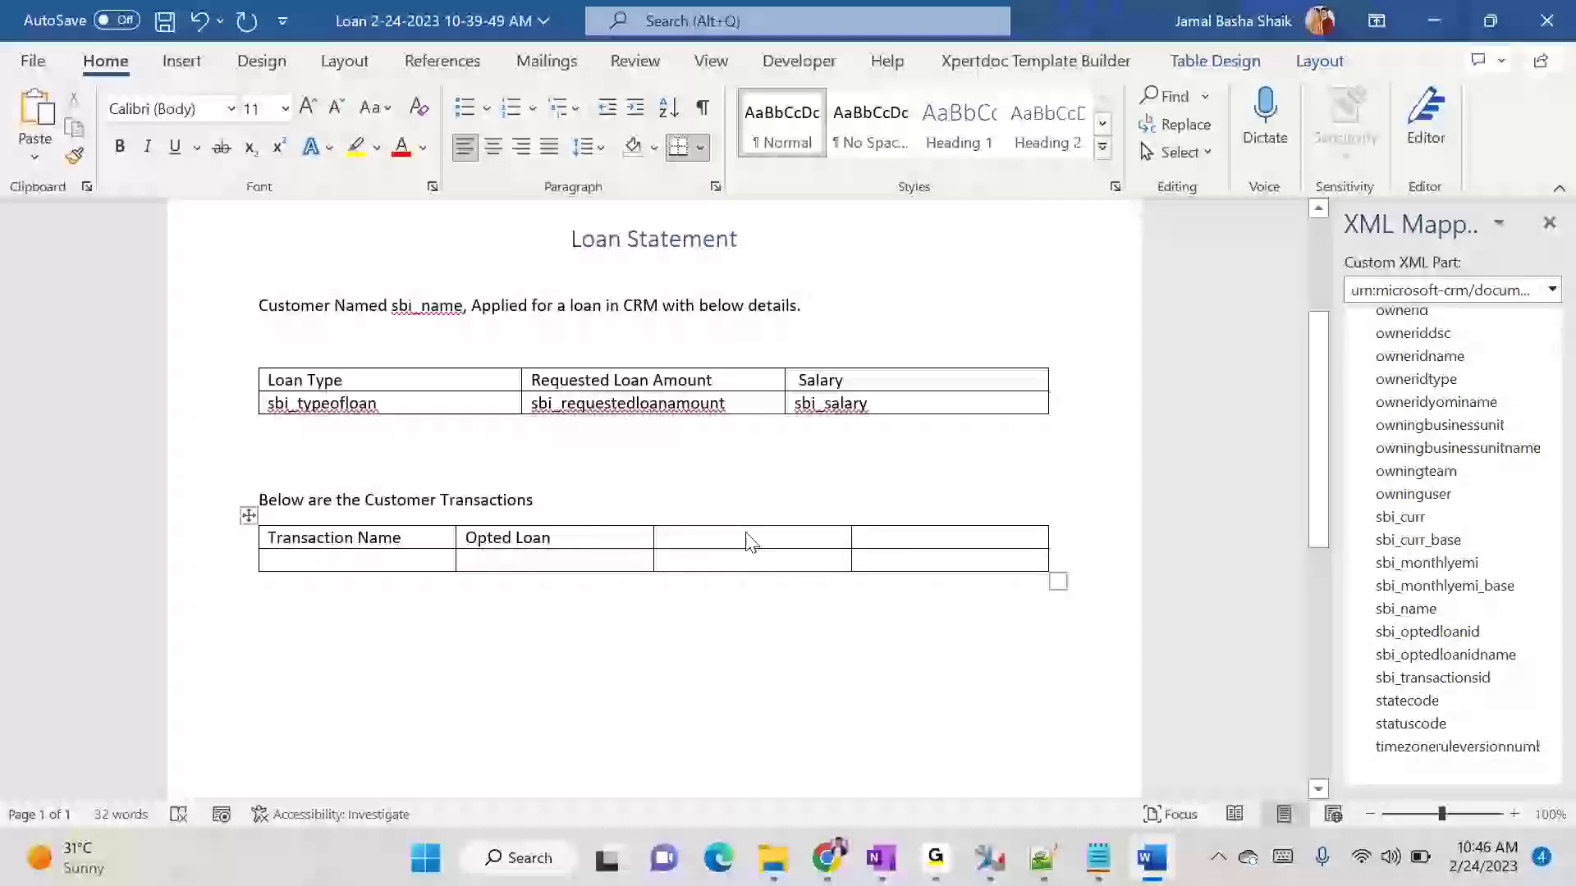
type("Monthly EMI")
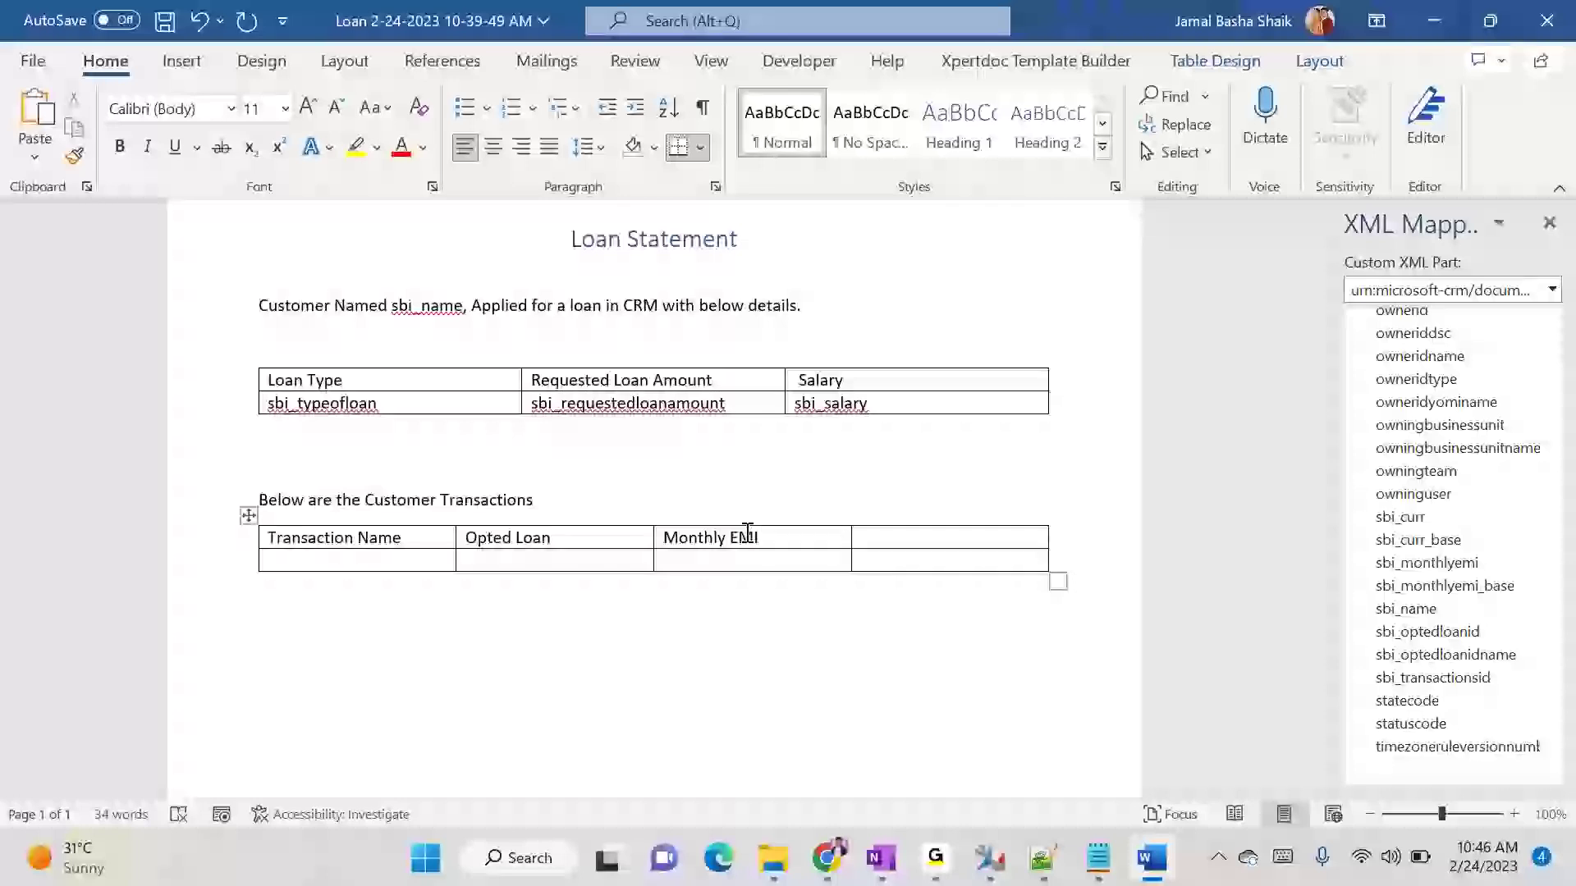
- Title the third column of the transactions table Monthly EMI and remove the empty fourth column
left_click_drag(1561, 696, 1563, 611)
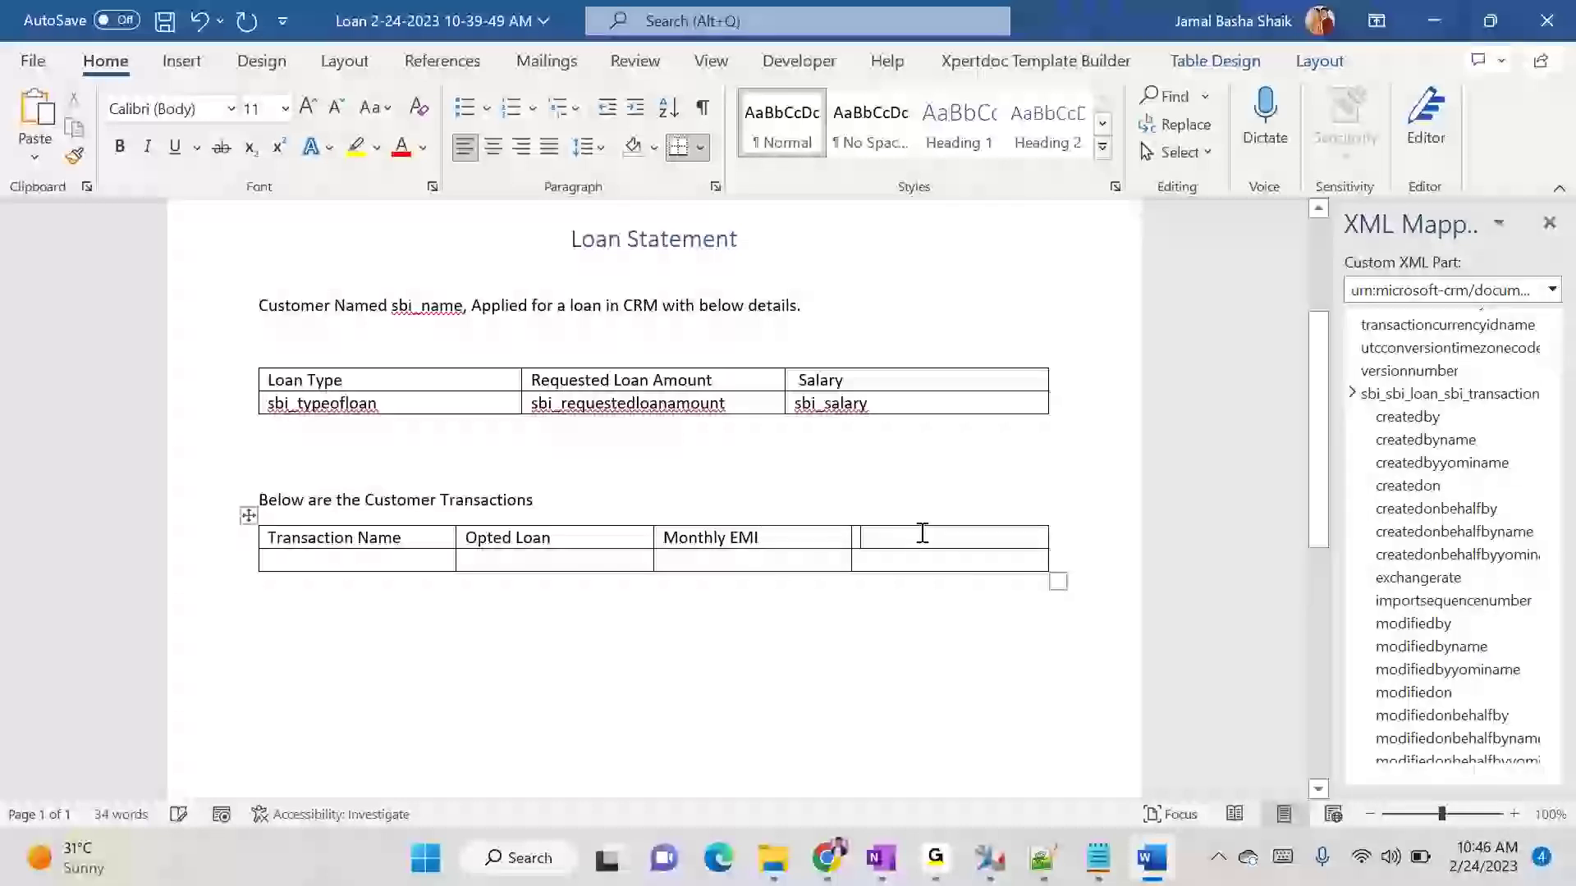
left_click_drag(908, 528, 949, 563)
right_click(944, 546)
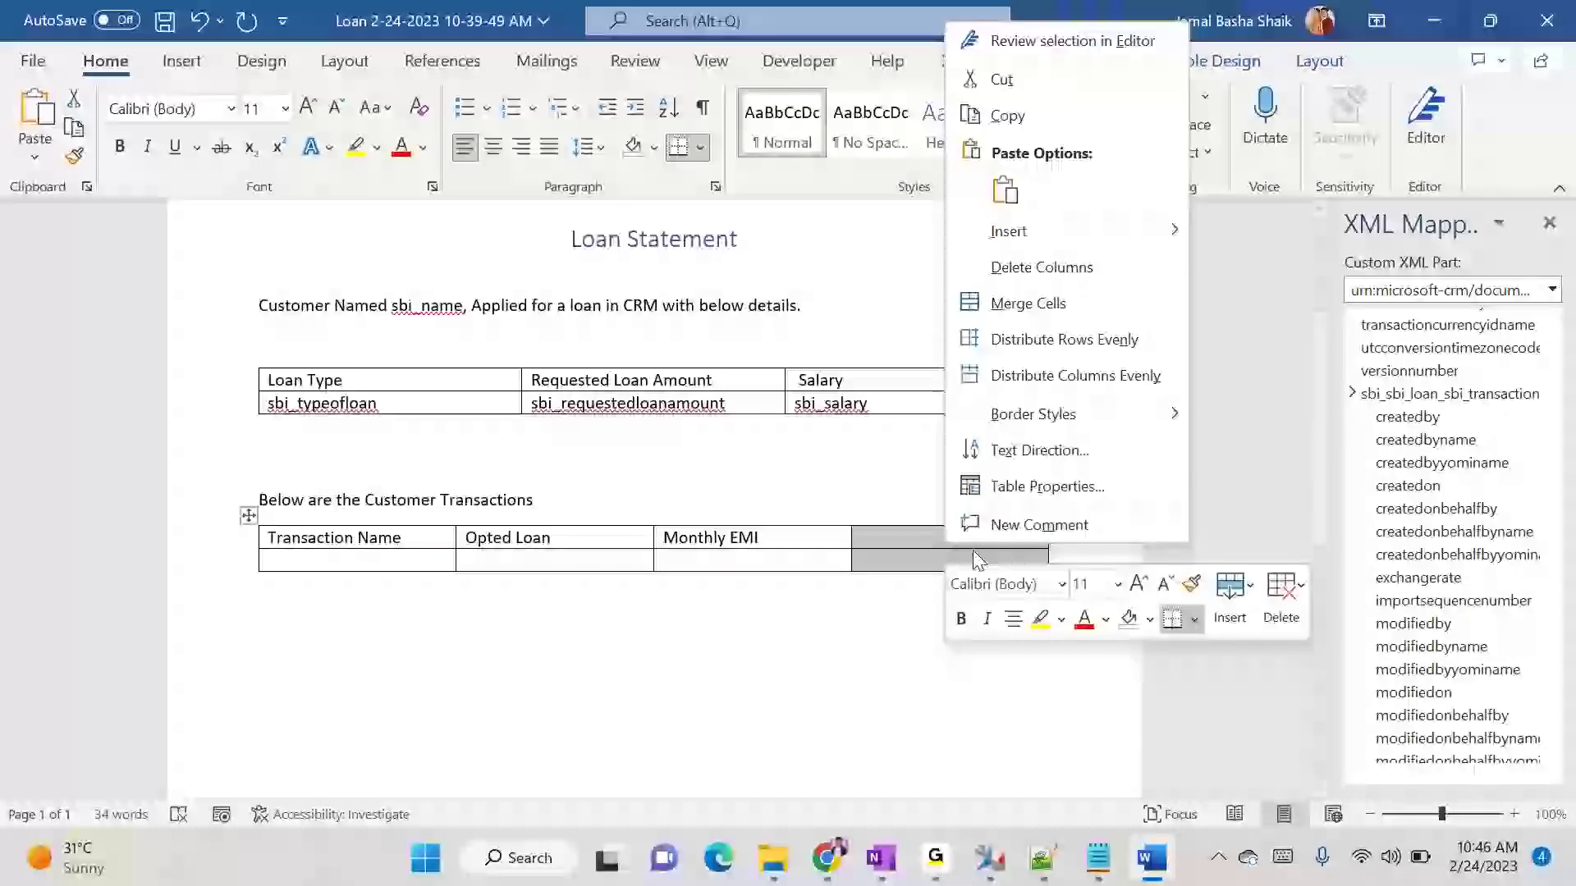
left_click(1038, 303)
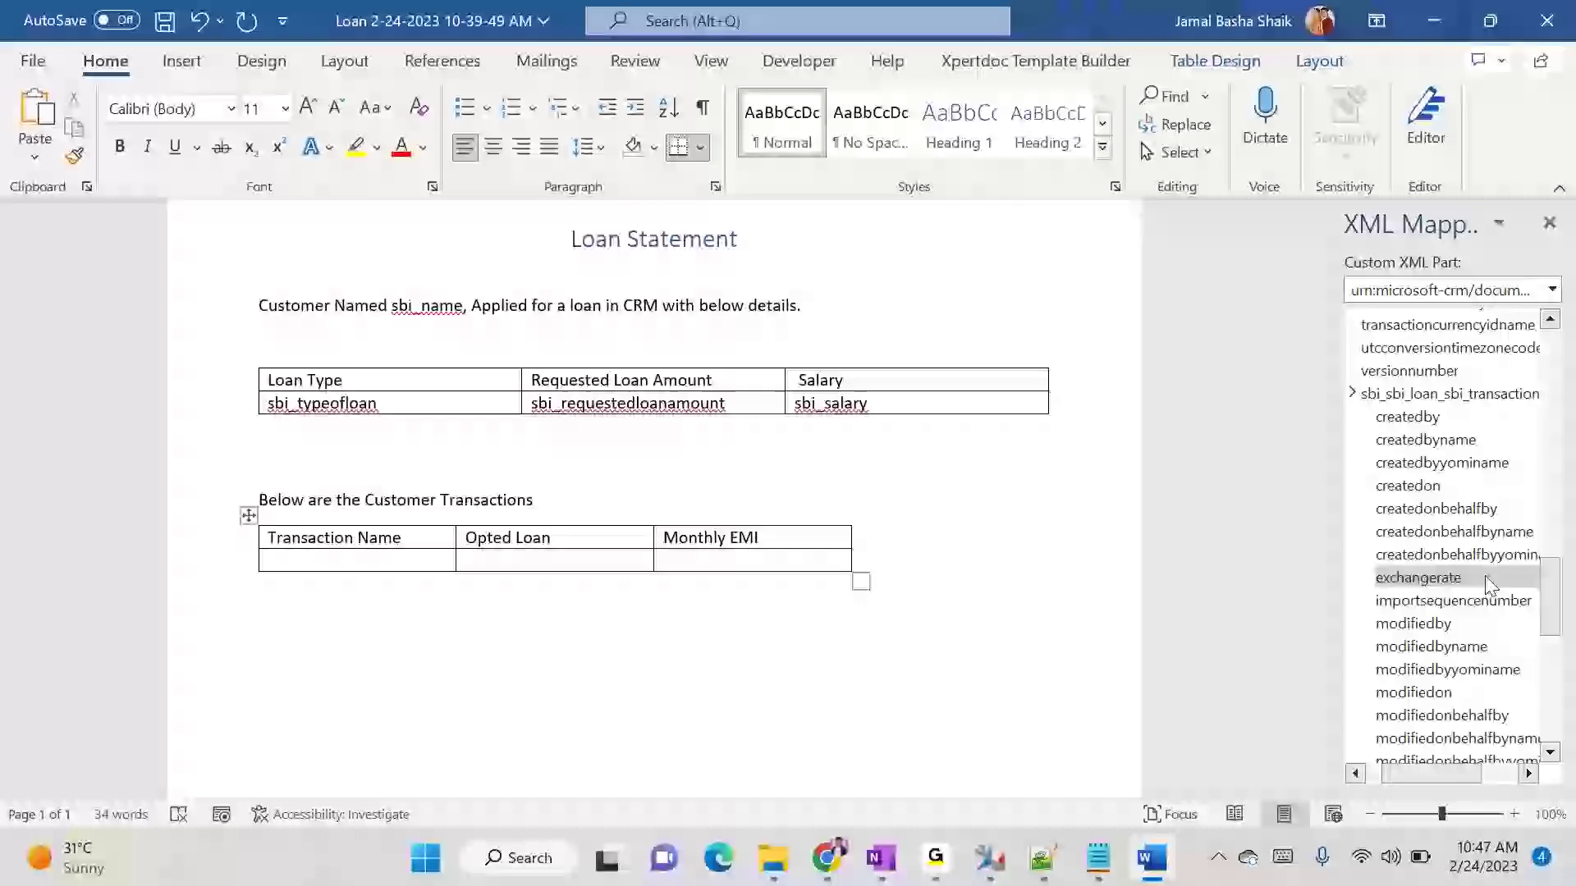
- Insert the transaction's sbi_name field as a plain text content control under Transaction Name
scroll(1515, 639, "down", 1)
scroll(1506, 653, "down", 3)
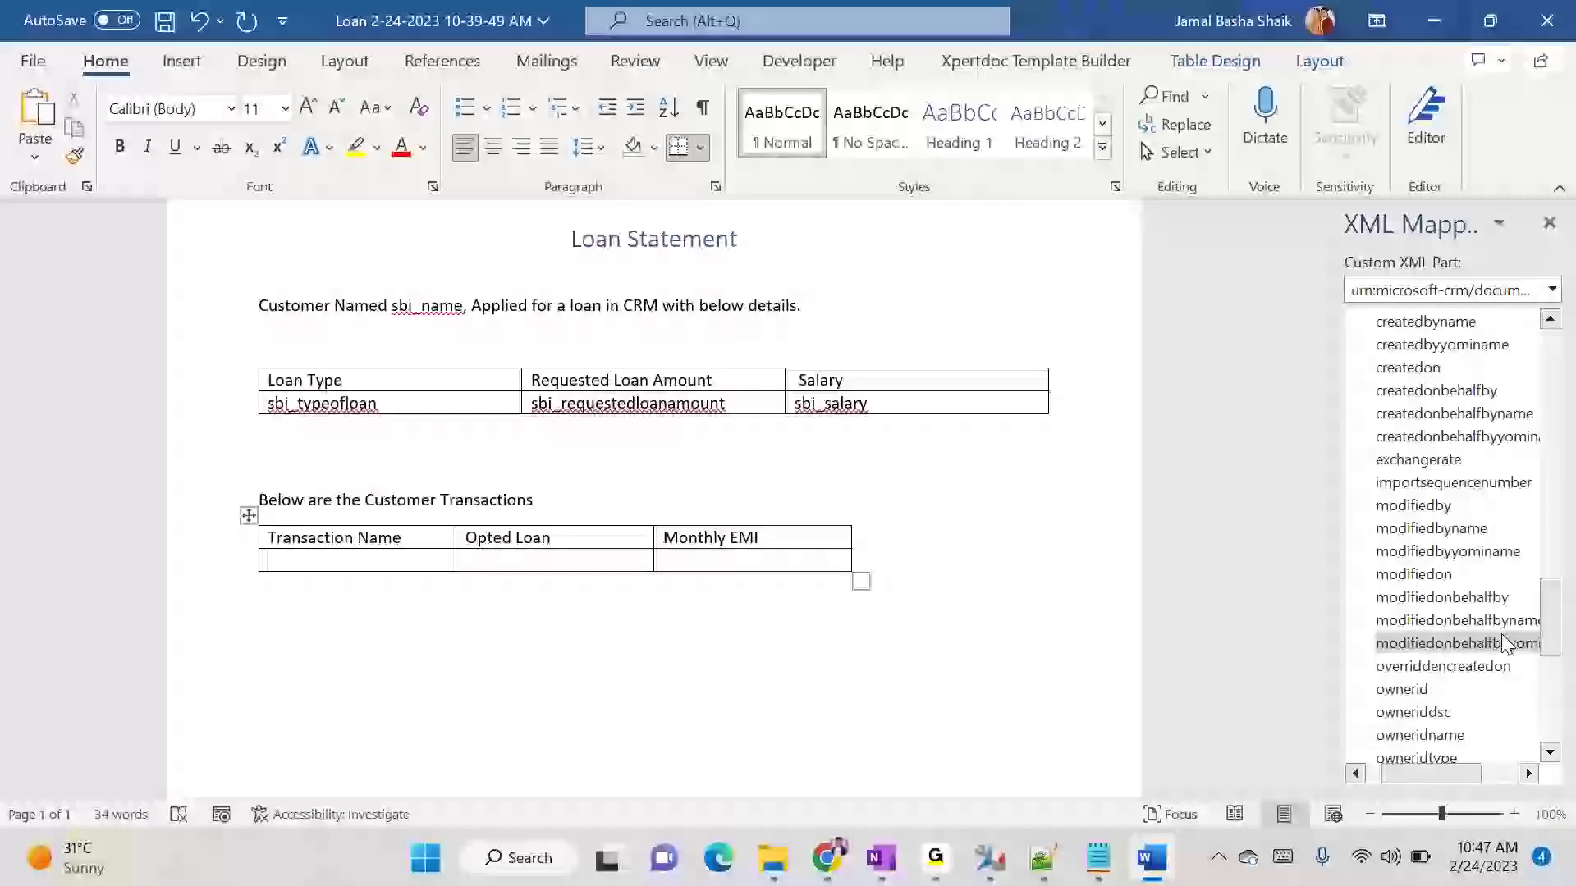
scroll(1501, 651, "down", 3)
right_click(1438, 693)
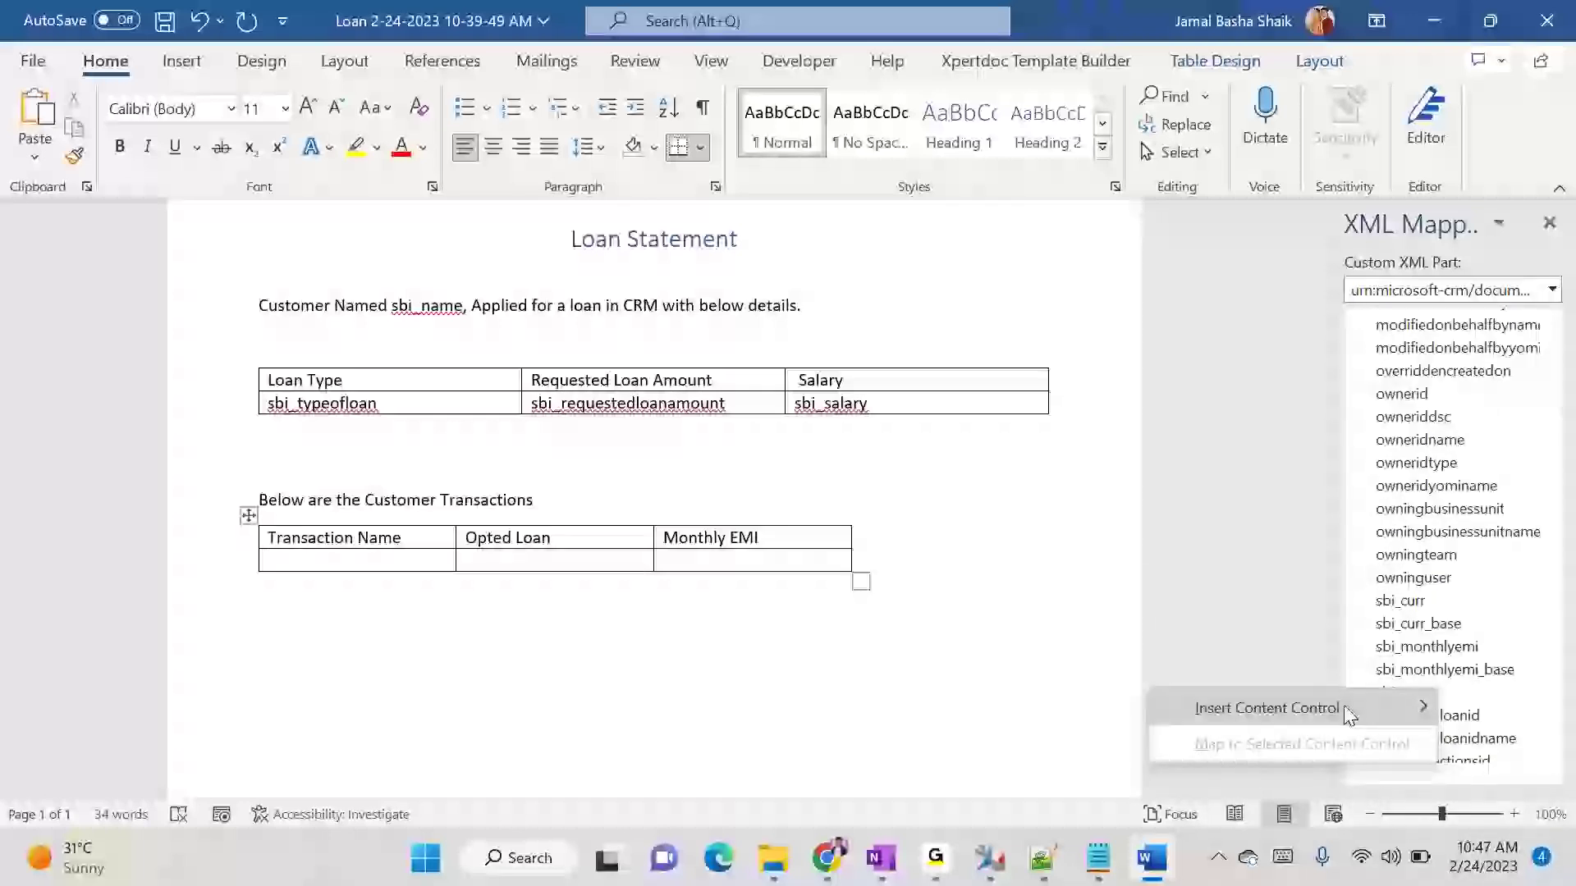
mouse_move(1349, 714)
left_click(1064, 626)
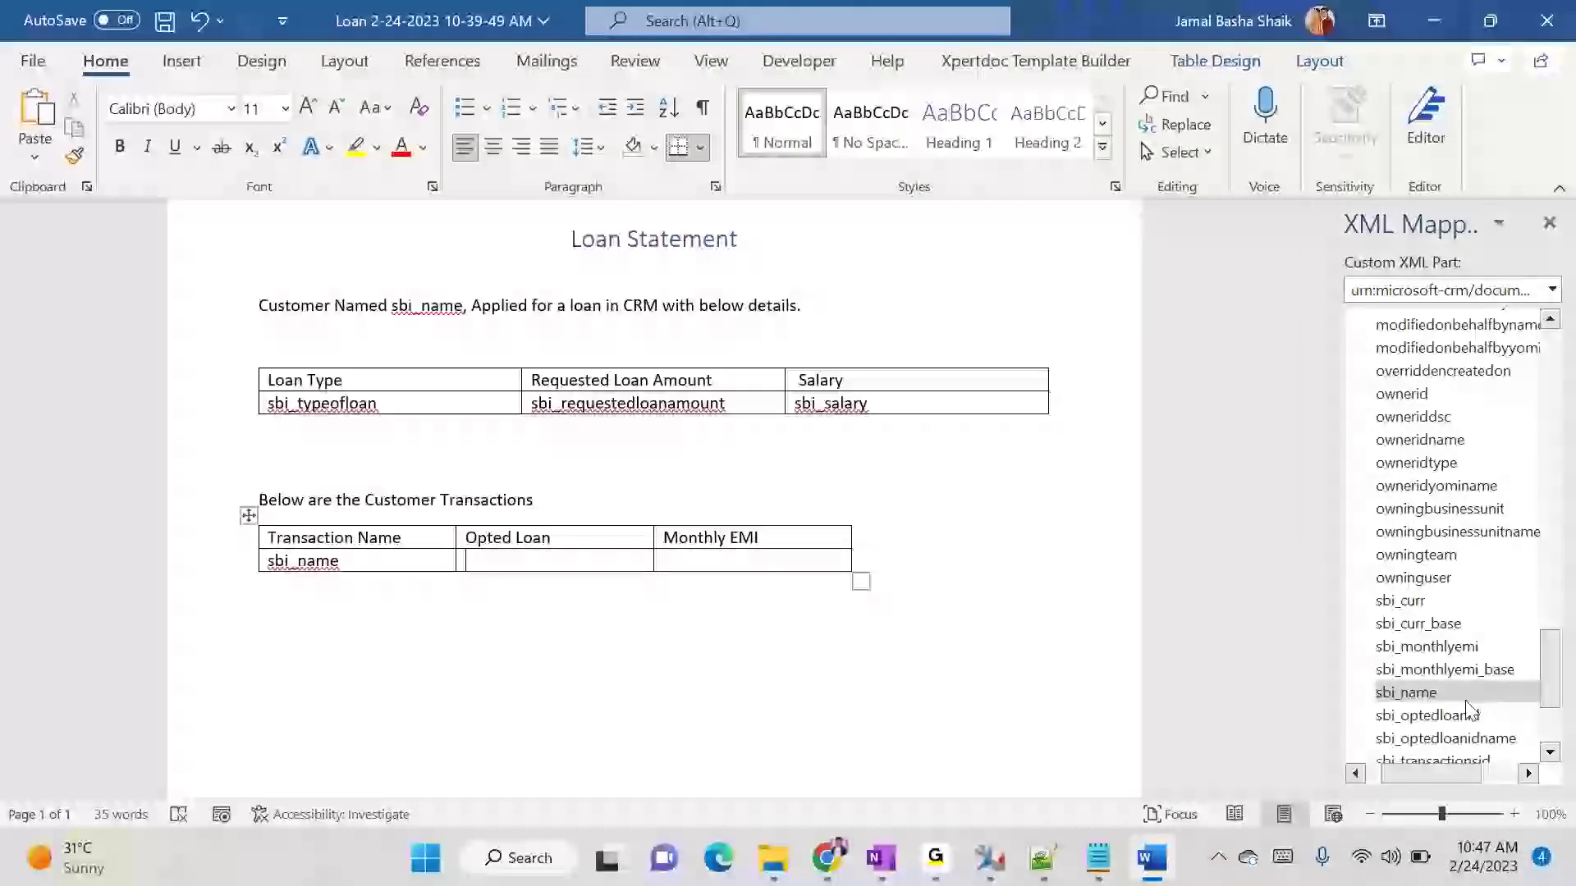
- Insert the sbi_optedloanidname field as a plain text content control under Opted Loan
scroll(1469, 710, "down", 1)
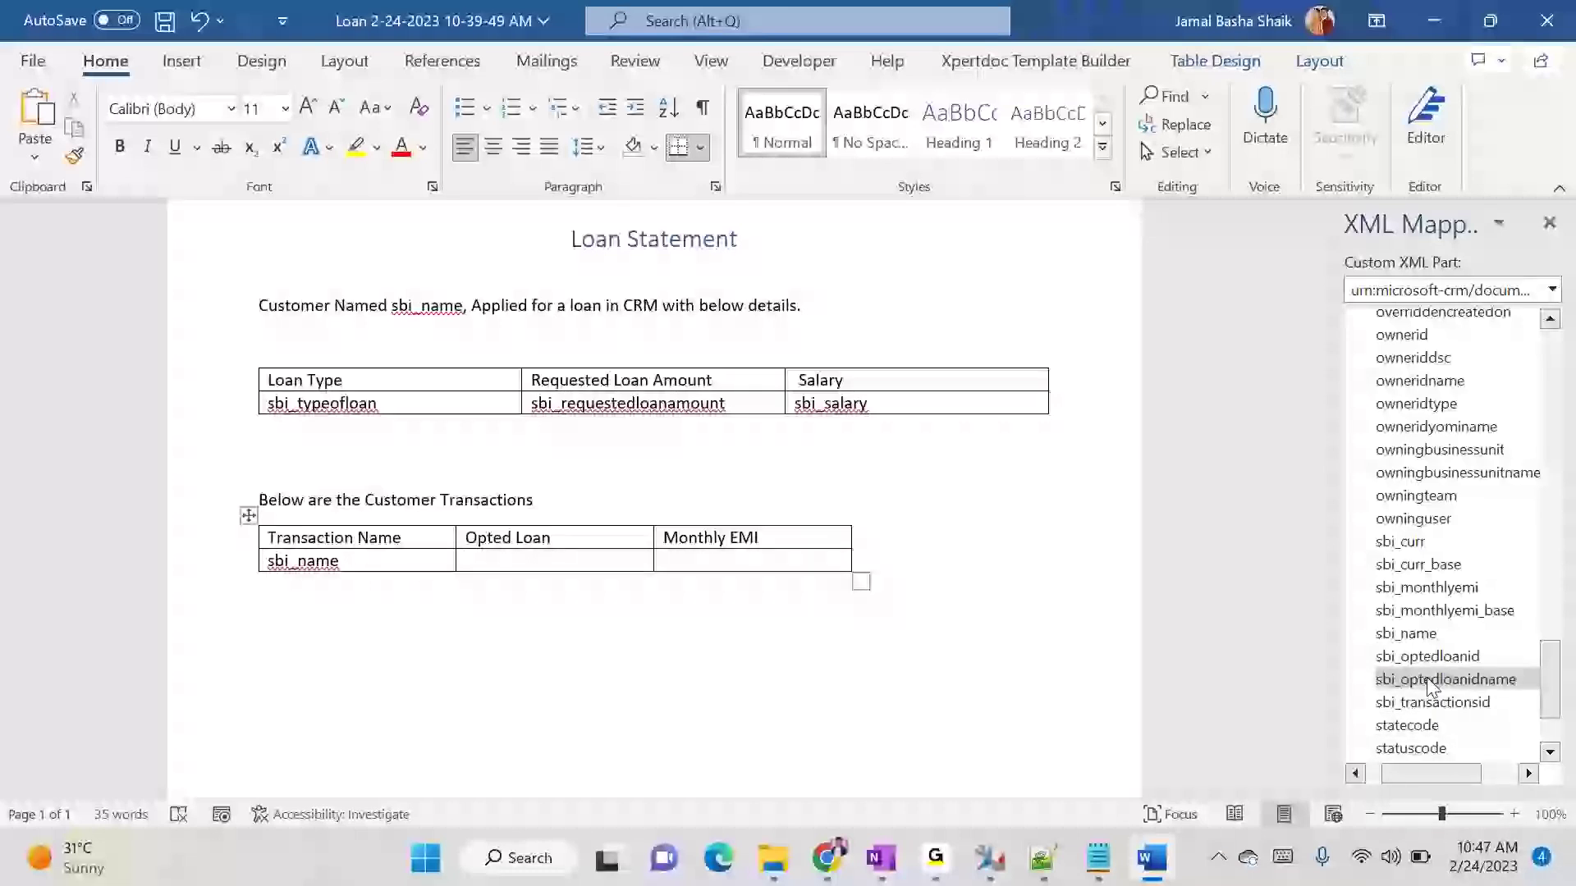
right_click(1434, 681)
mouse_move(1376, 704)
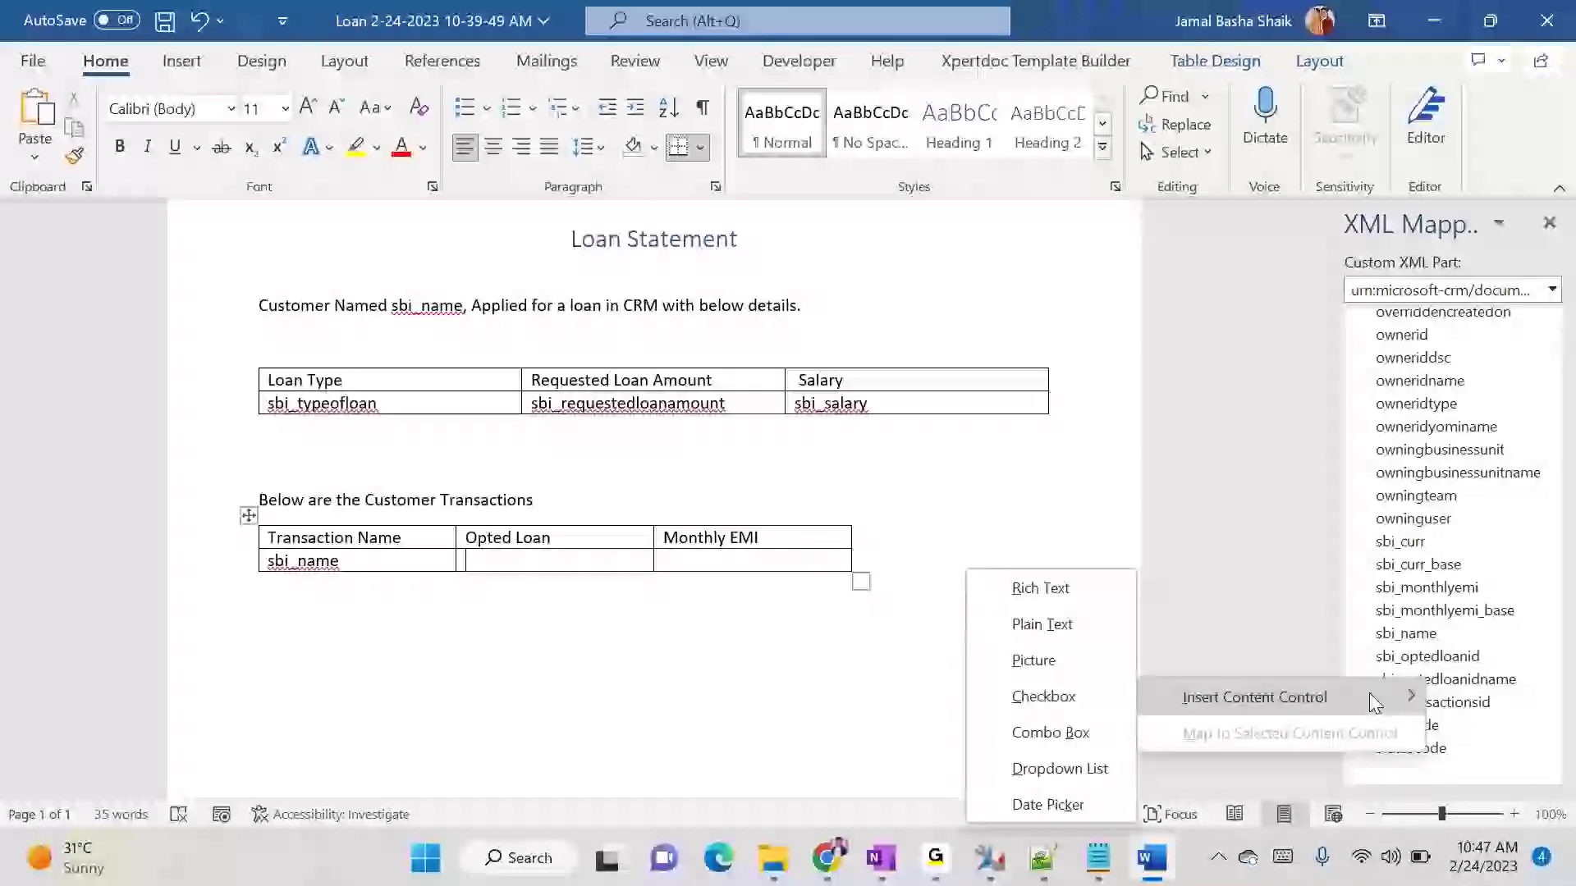
left_click(1042, 624)
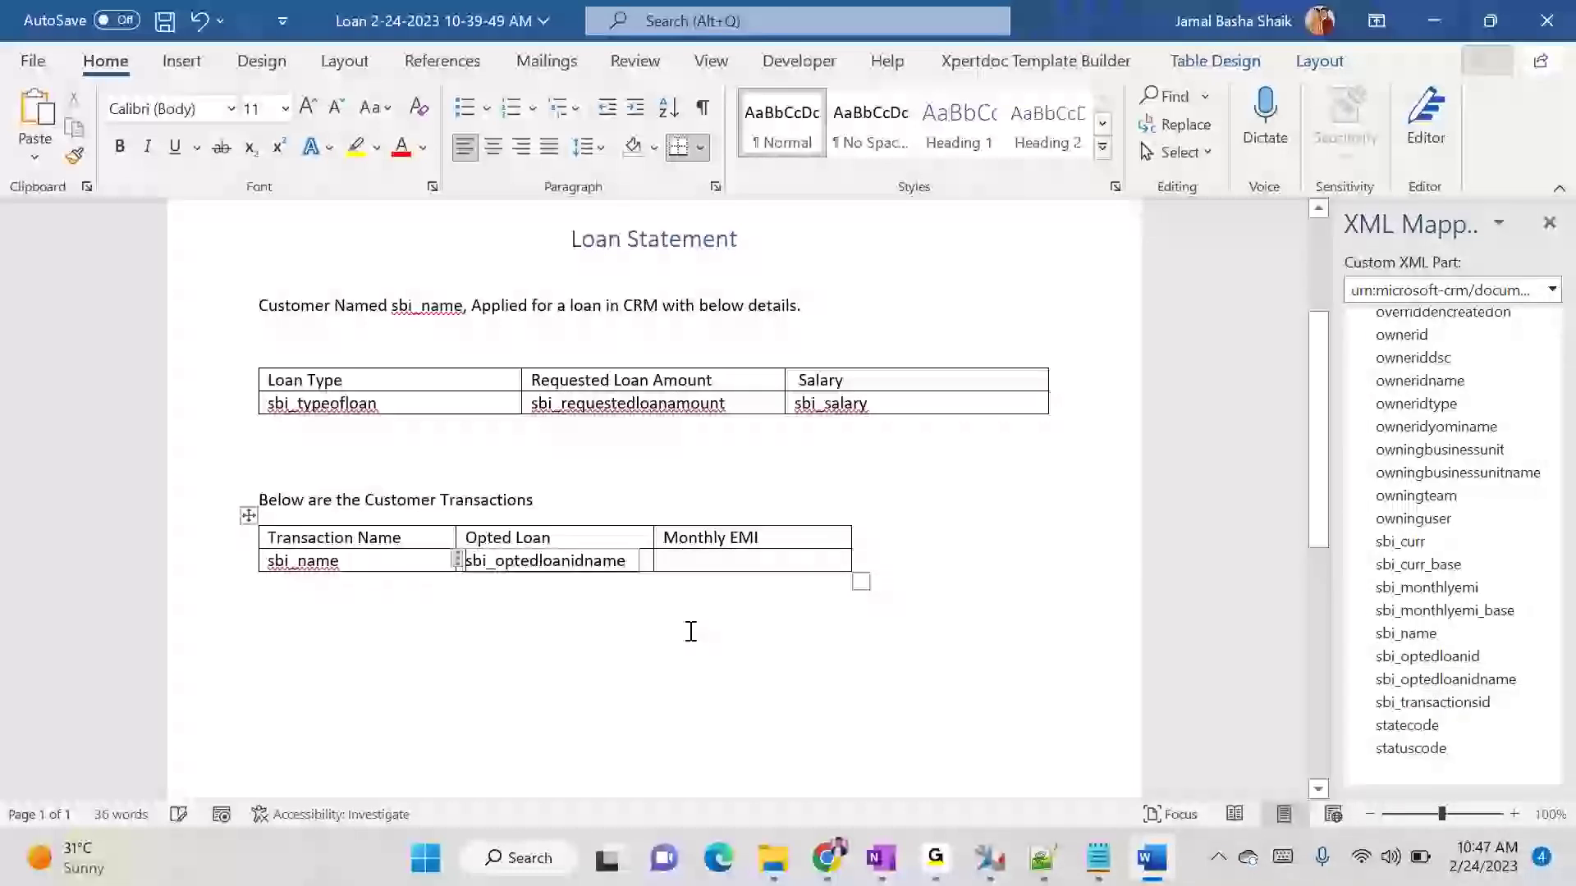
left_click(618, 643)
- Insert the sbi_monthlyemi field as a plain text content control under Monthly EMI
left_click(726, 568)
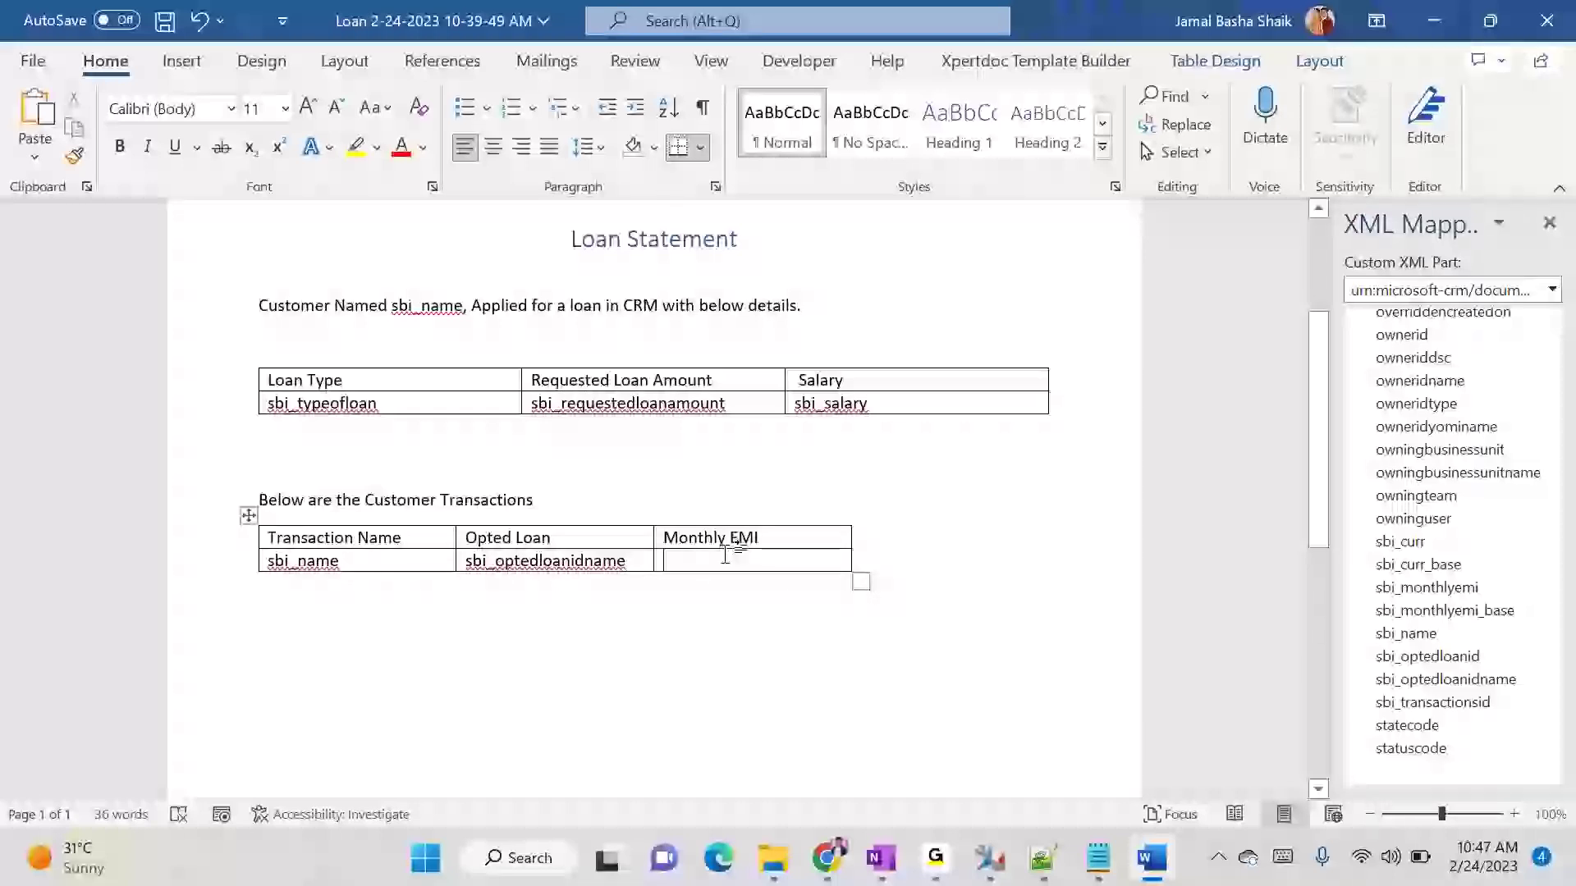
right_click(1473, 593)
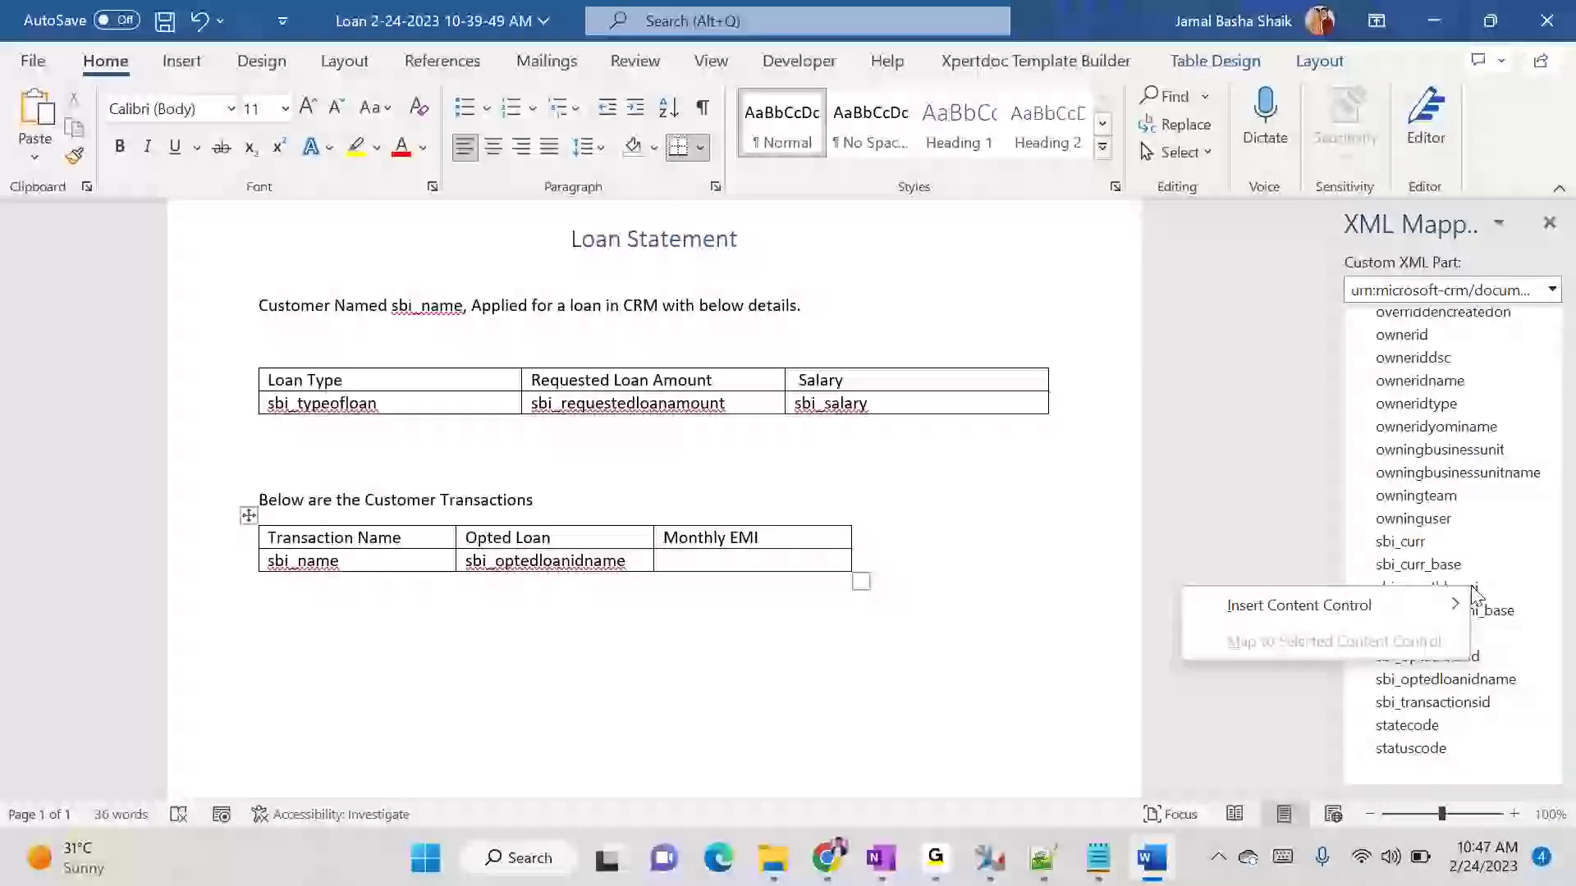
mouse_move(1231, 603)
left_click(1092, 623)
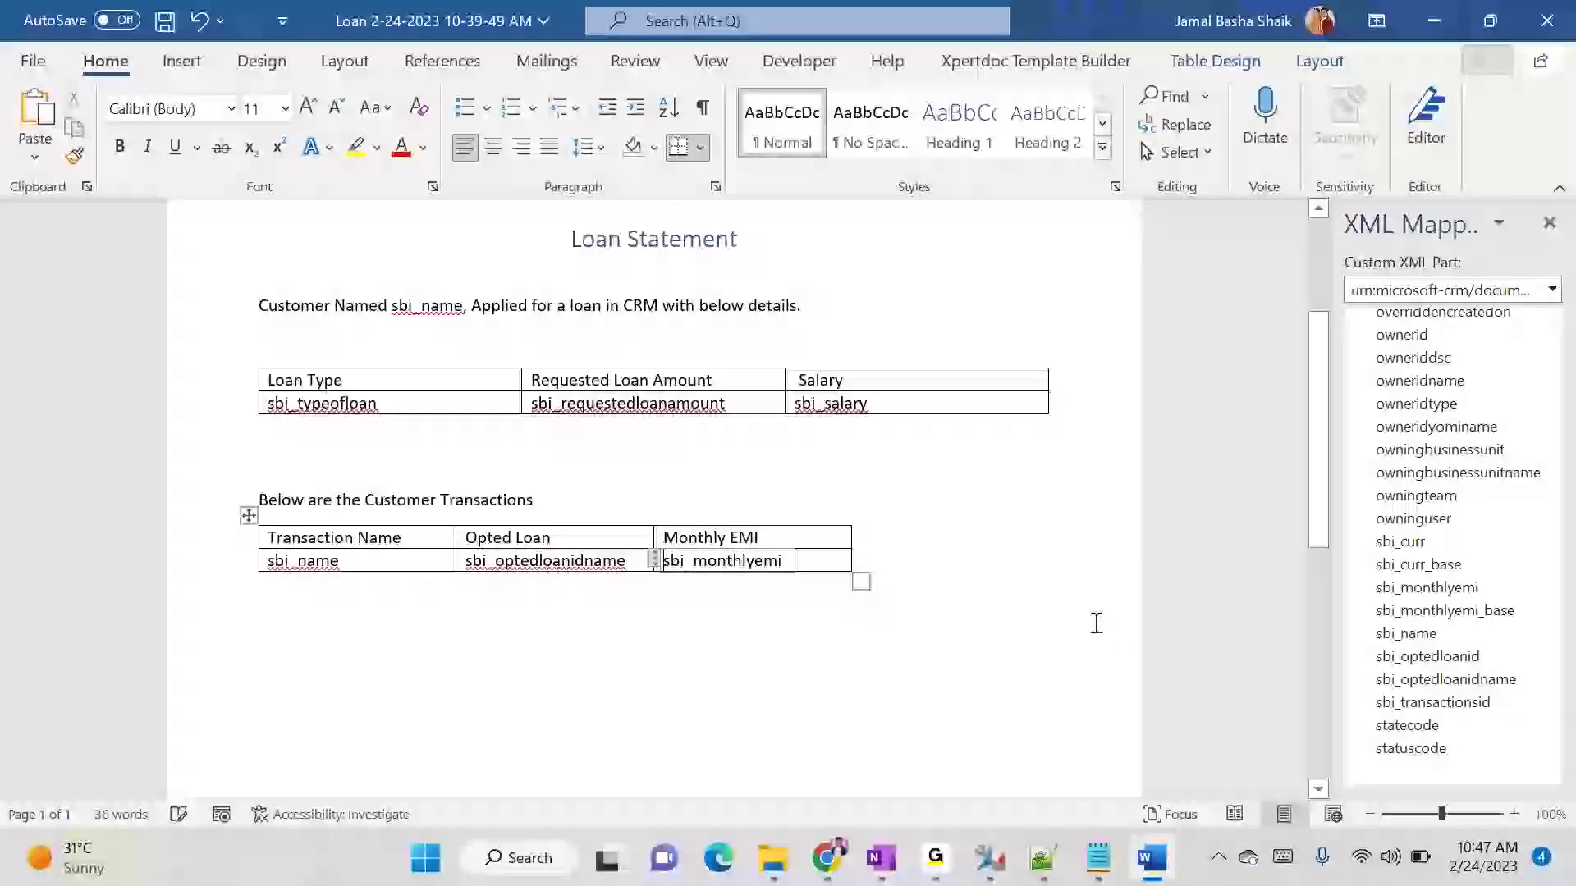
left_click(827, 721)
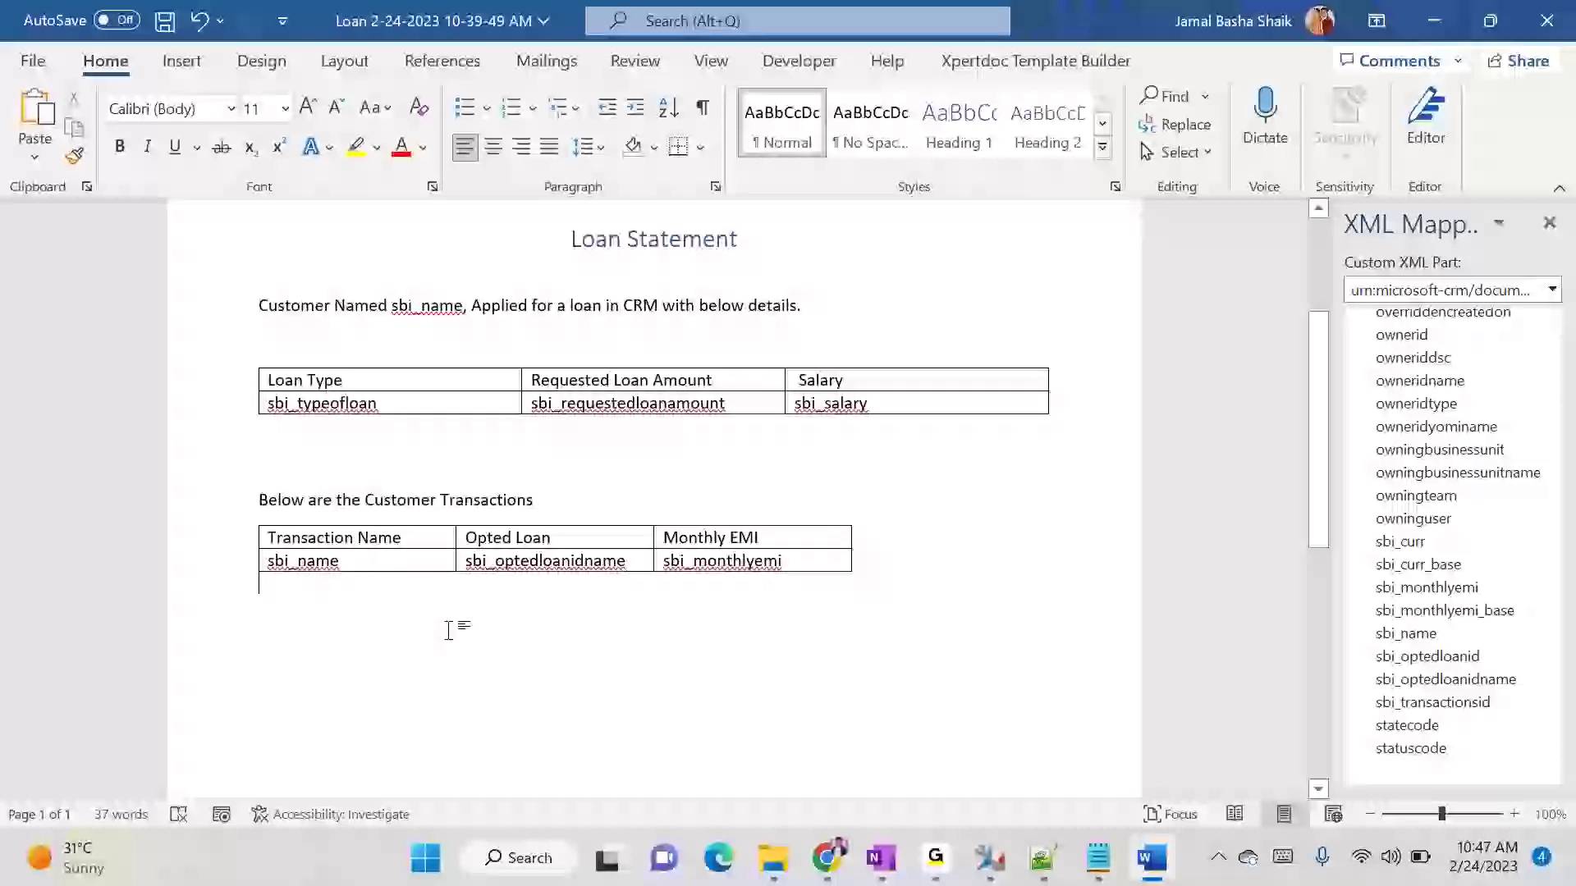
- Make the mapped row of the transactions table a repeating content control for the loan-to-transactions relationship and save the document
left_click_drag(273, 562, 825, 568)
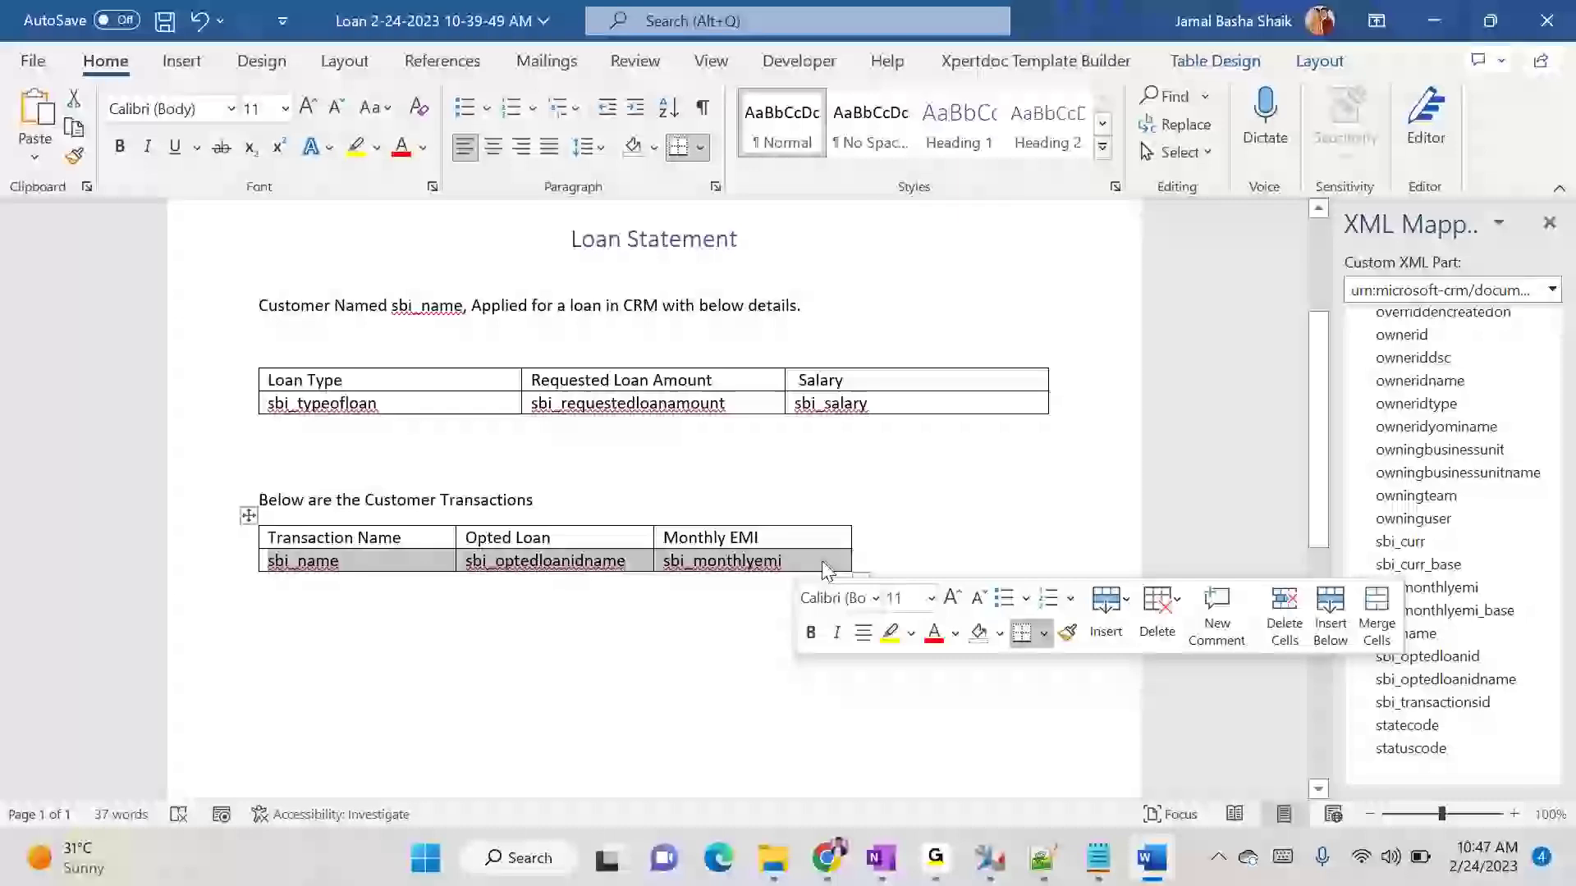
right_click(832, 560)
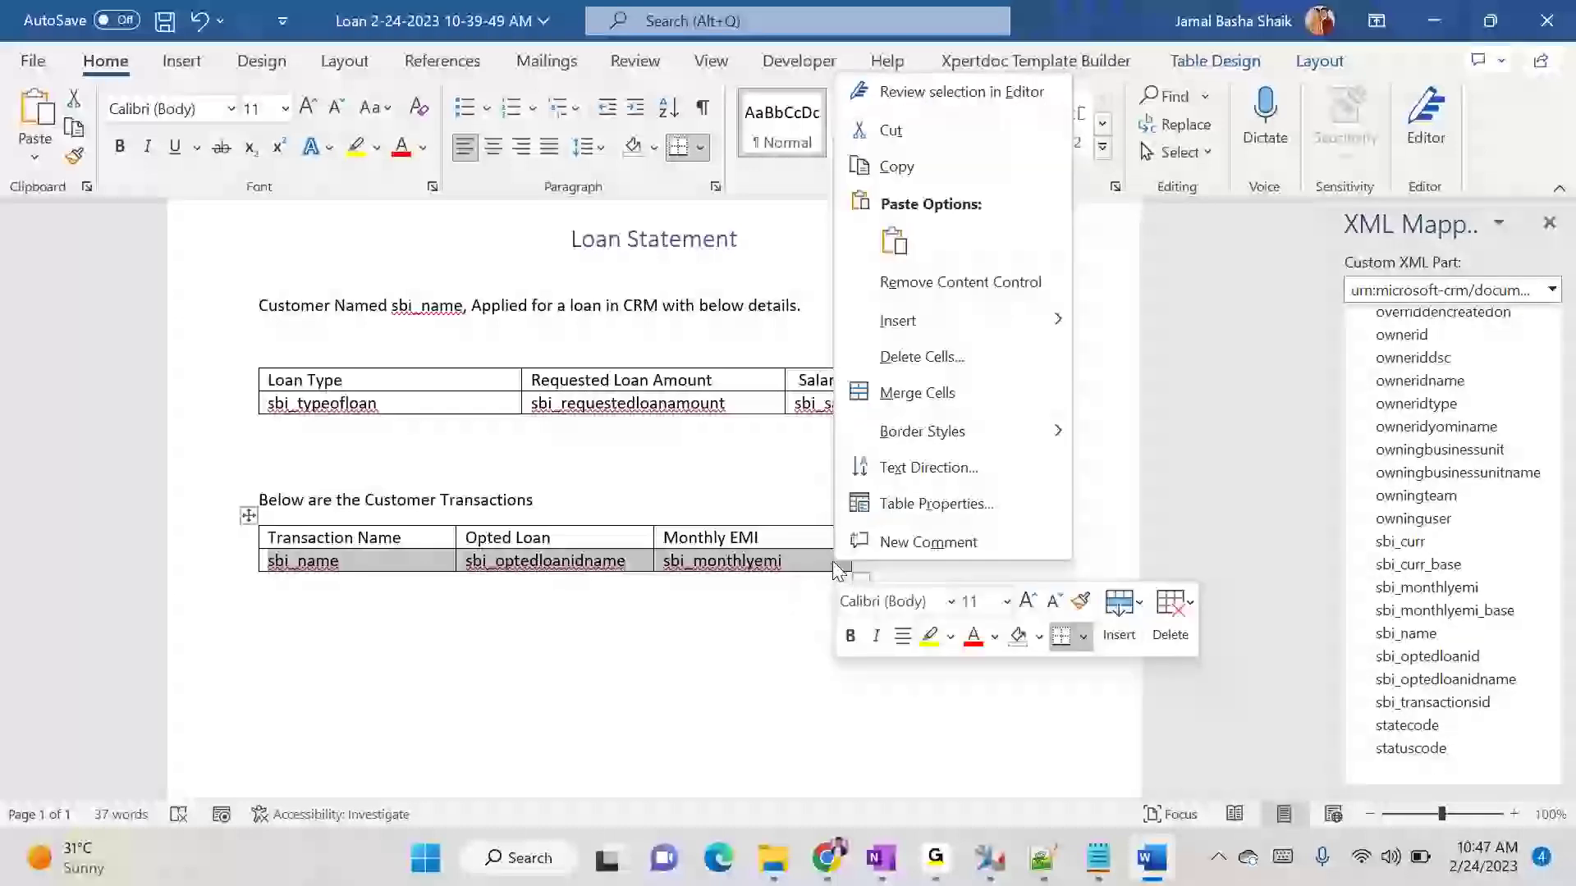
right_click(273, 566)
key("Escape")
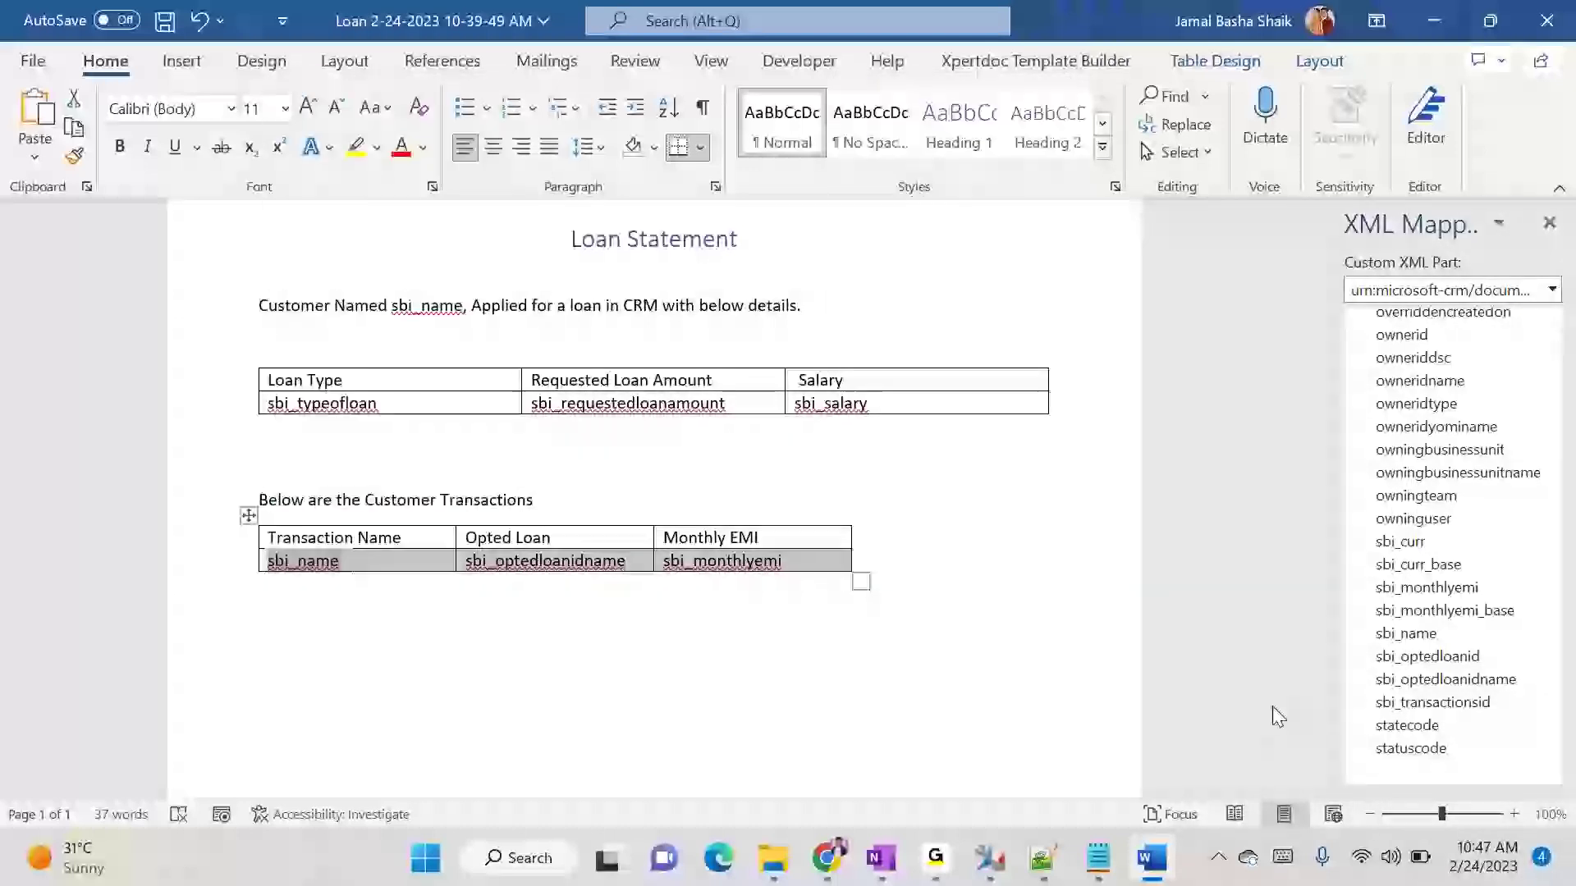
scroll(1477, 648, "down", 2)
scroll(1498, 665, "up", 5)
scroll(1497, 664, "up", 6)
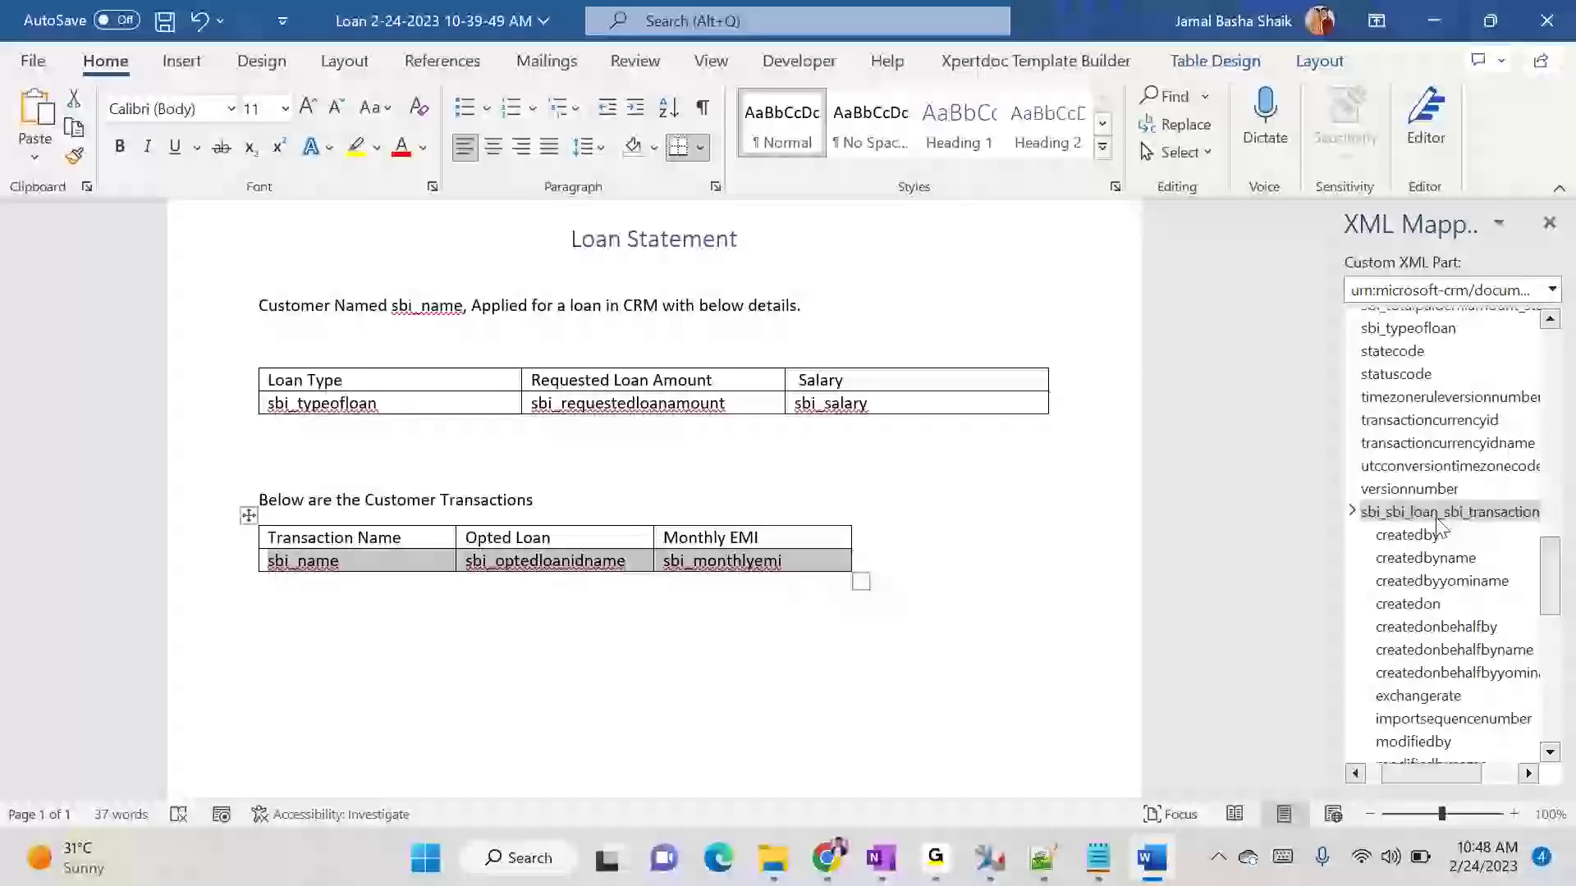
left_click(1352, 511)
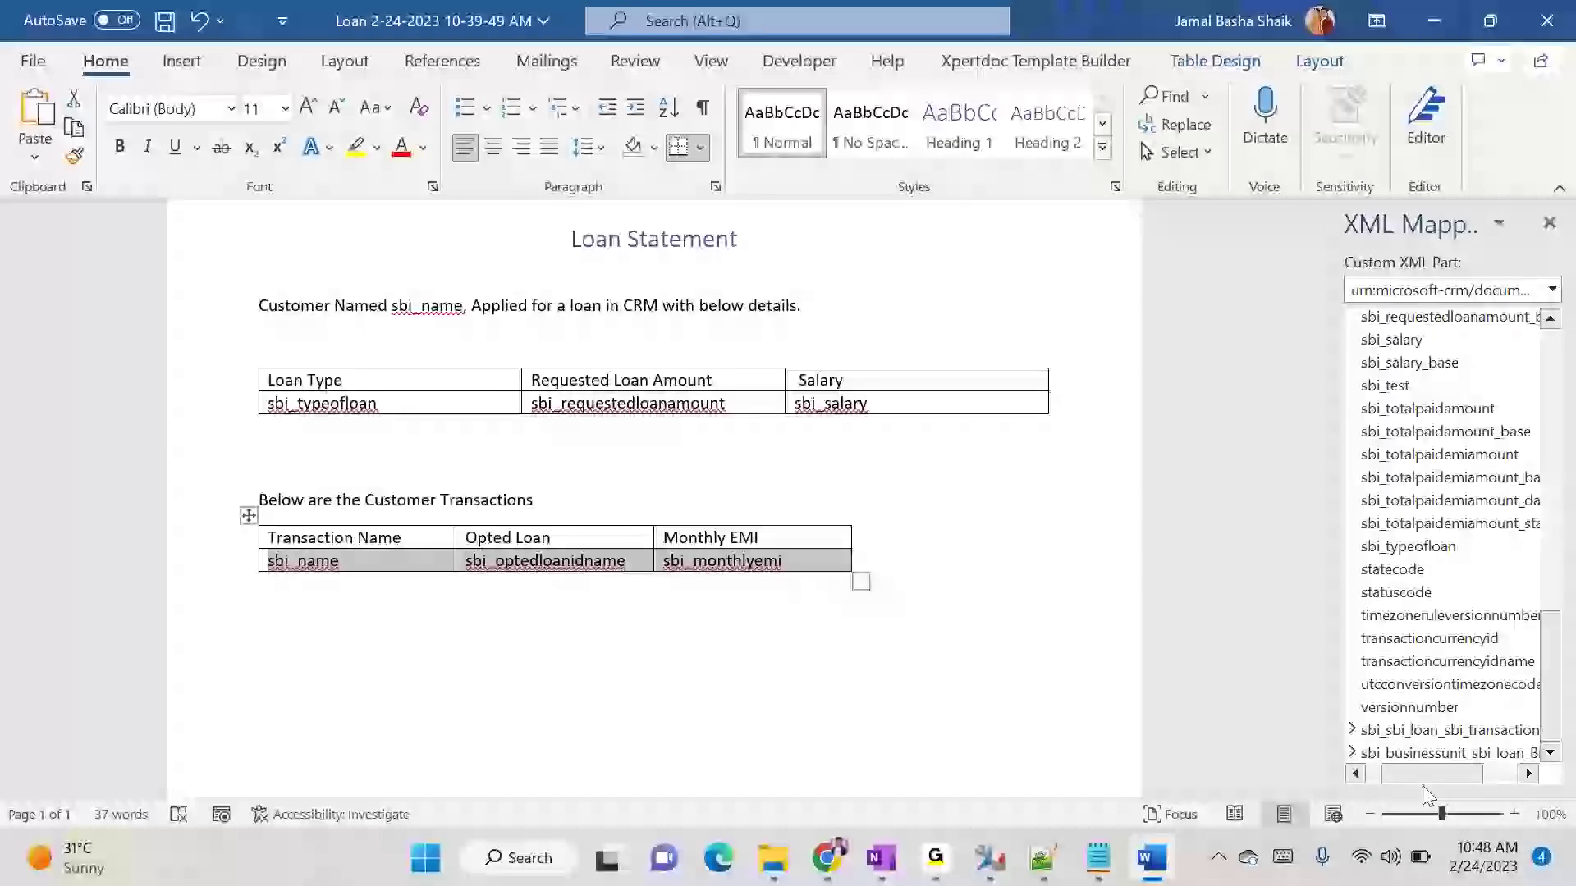
right_click(1451, 734)
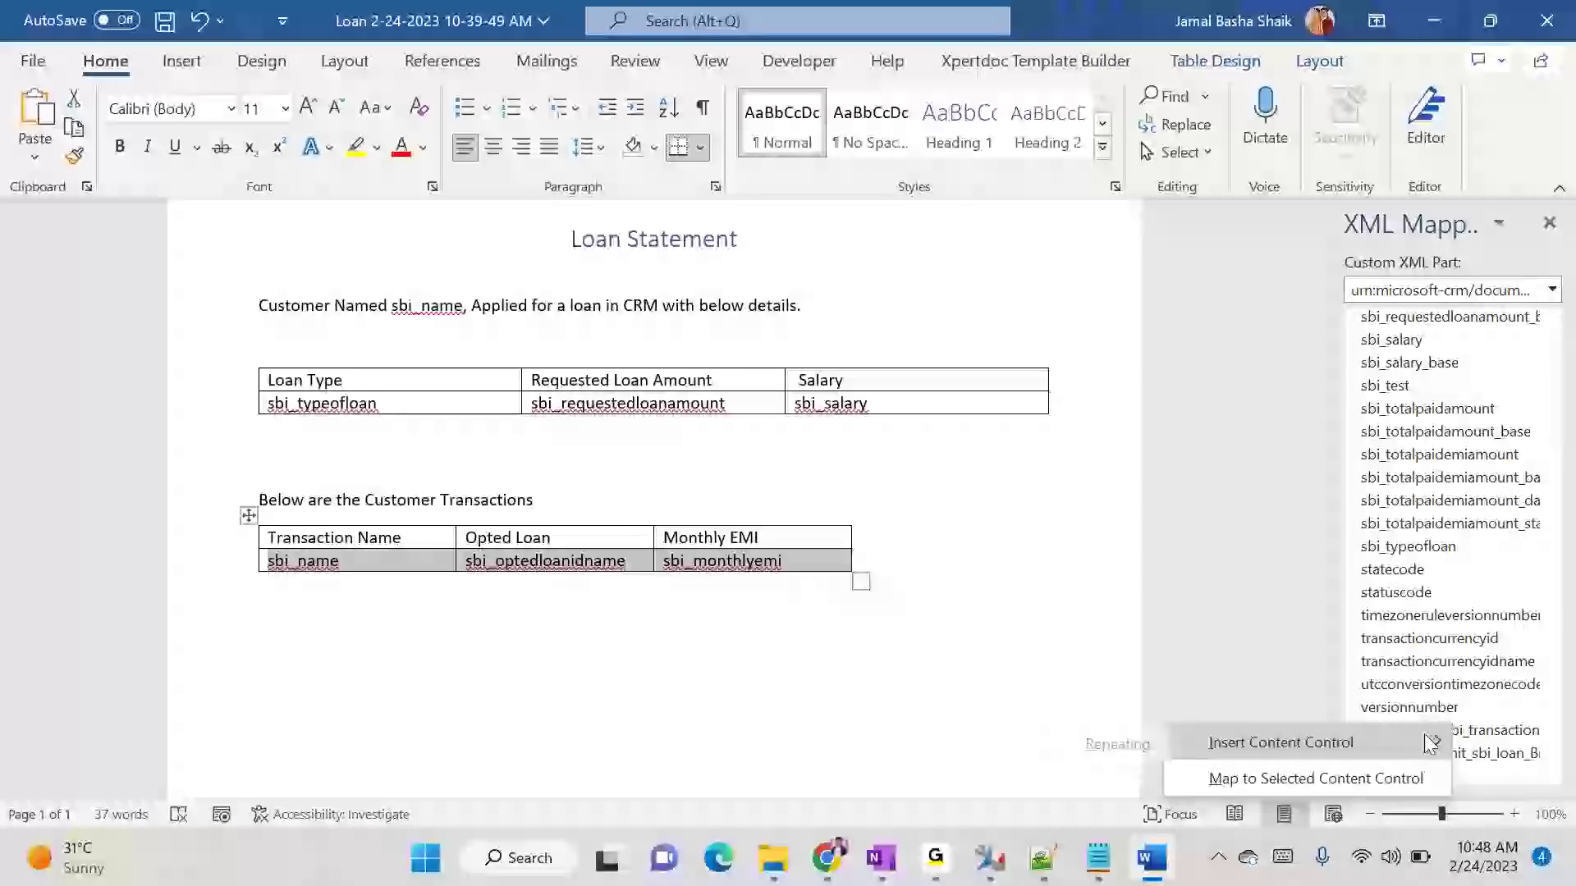
mouse_move(1313, 741)
left_click(1051, 742)
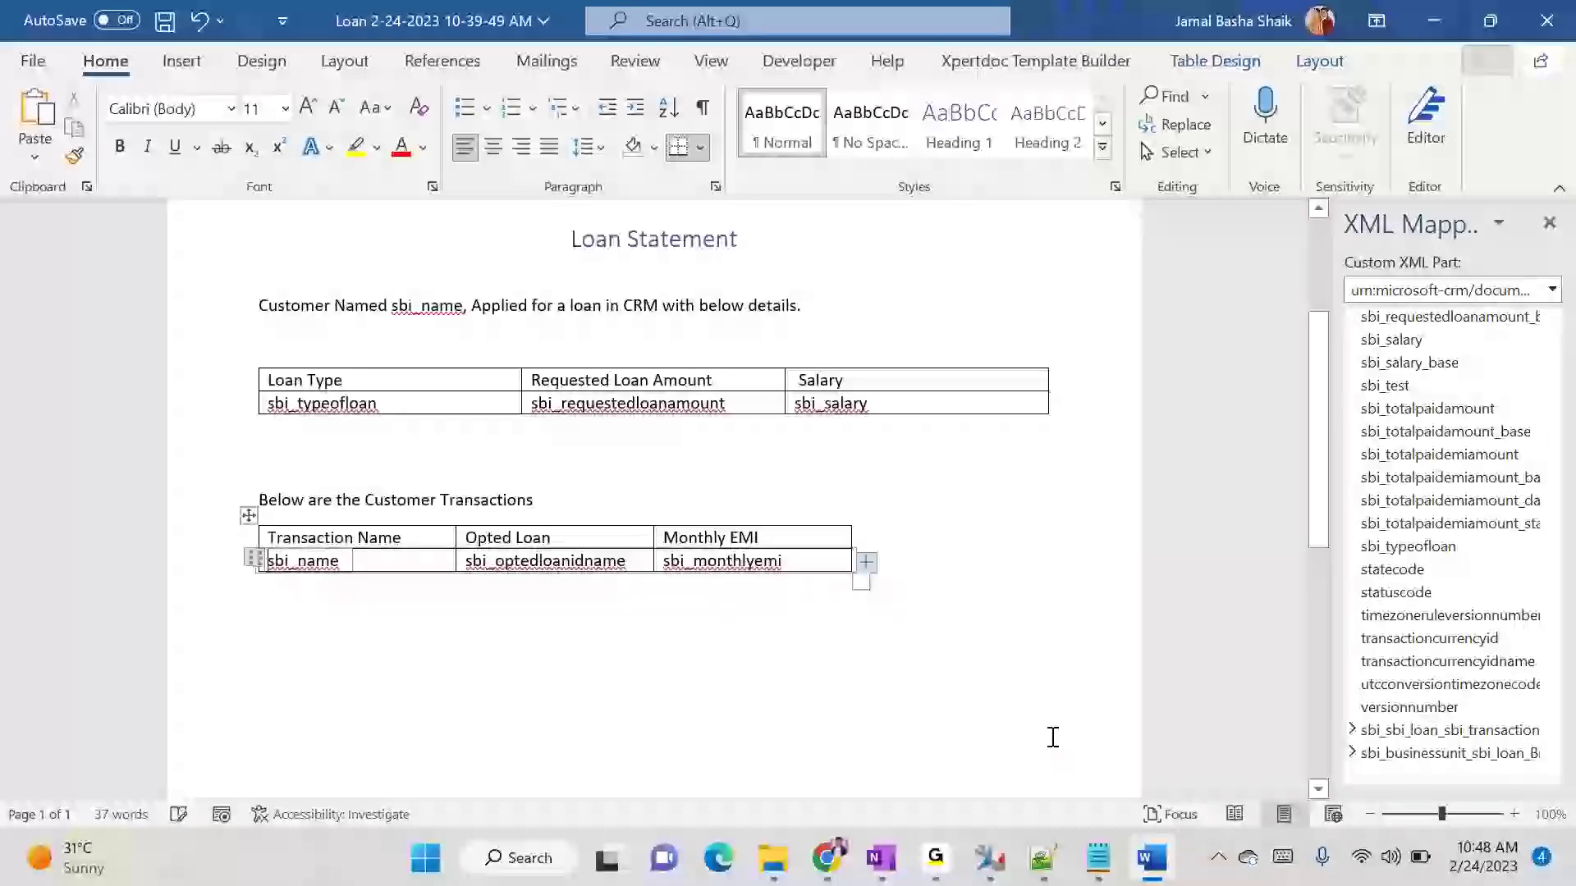
left_click(980, 757)
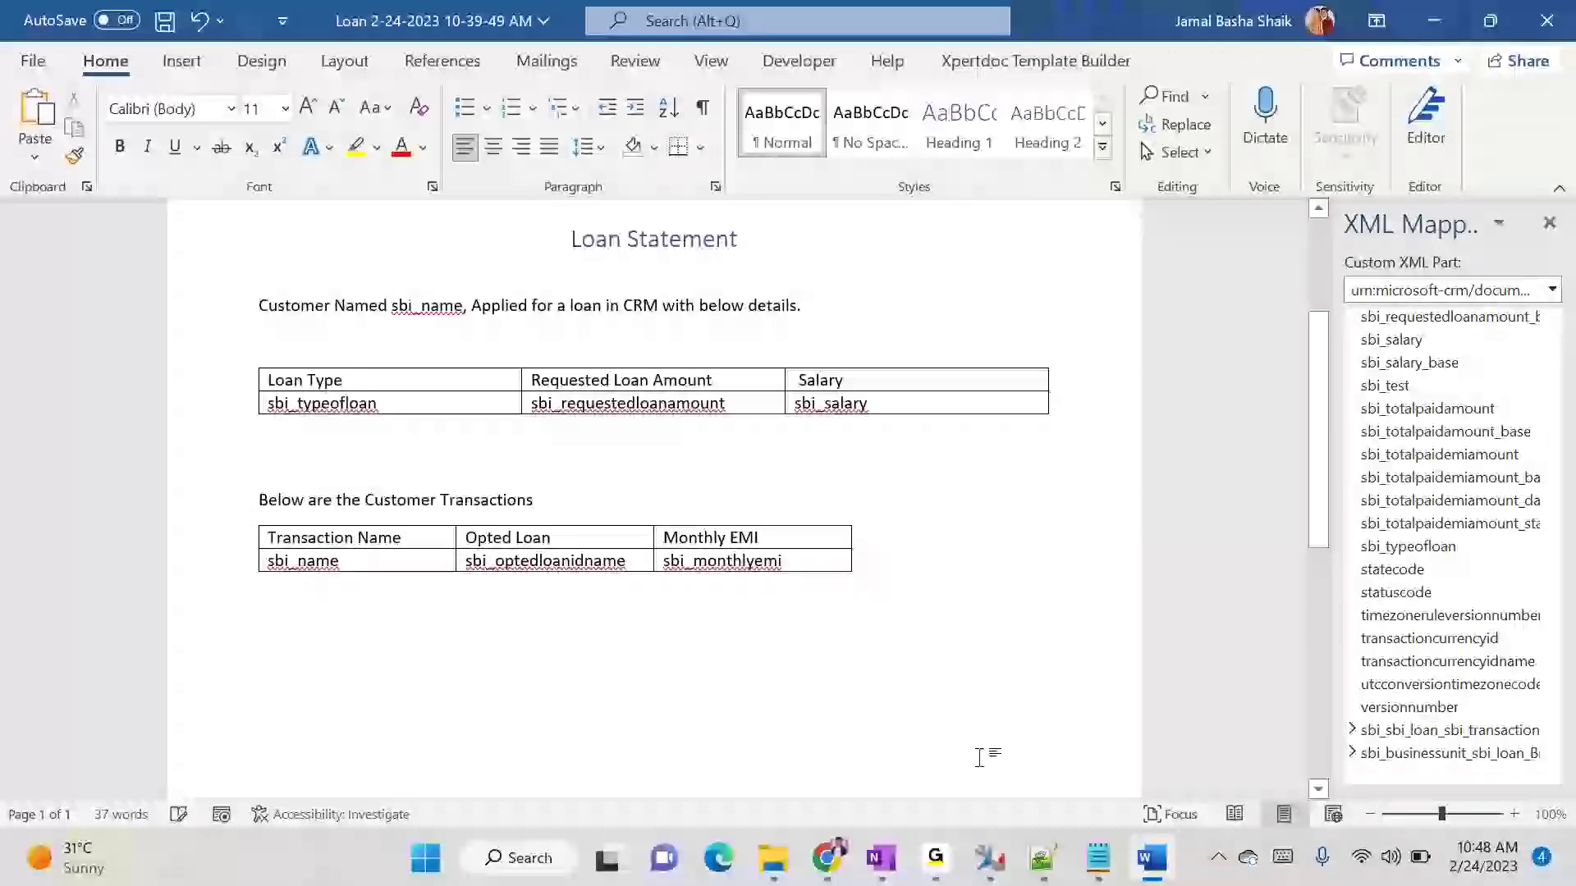
key("ctrl+s")
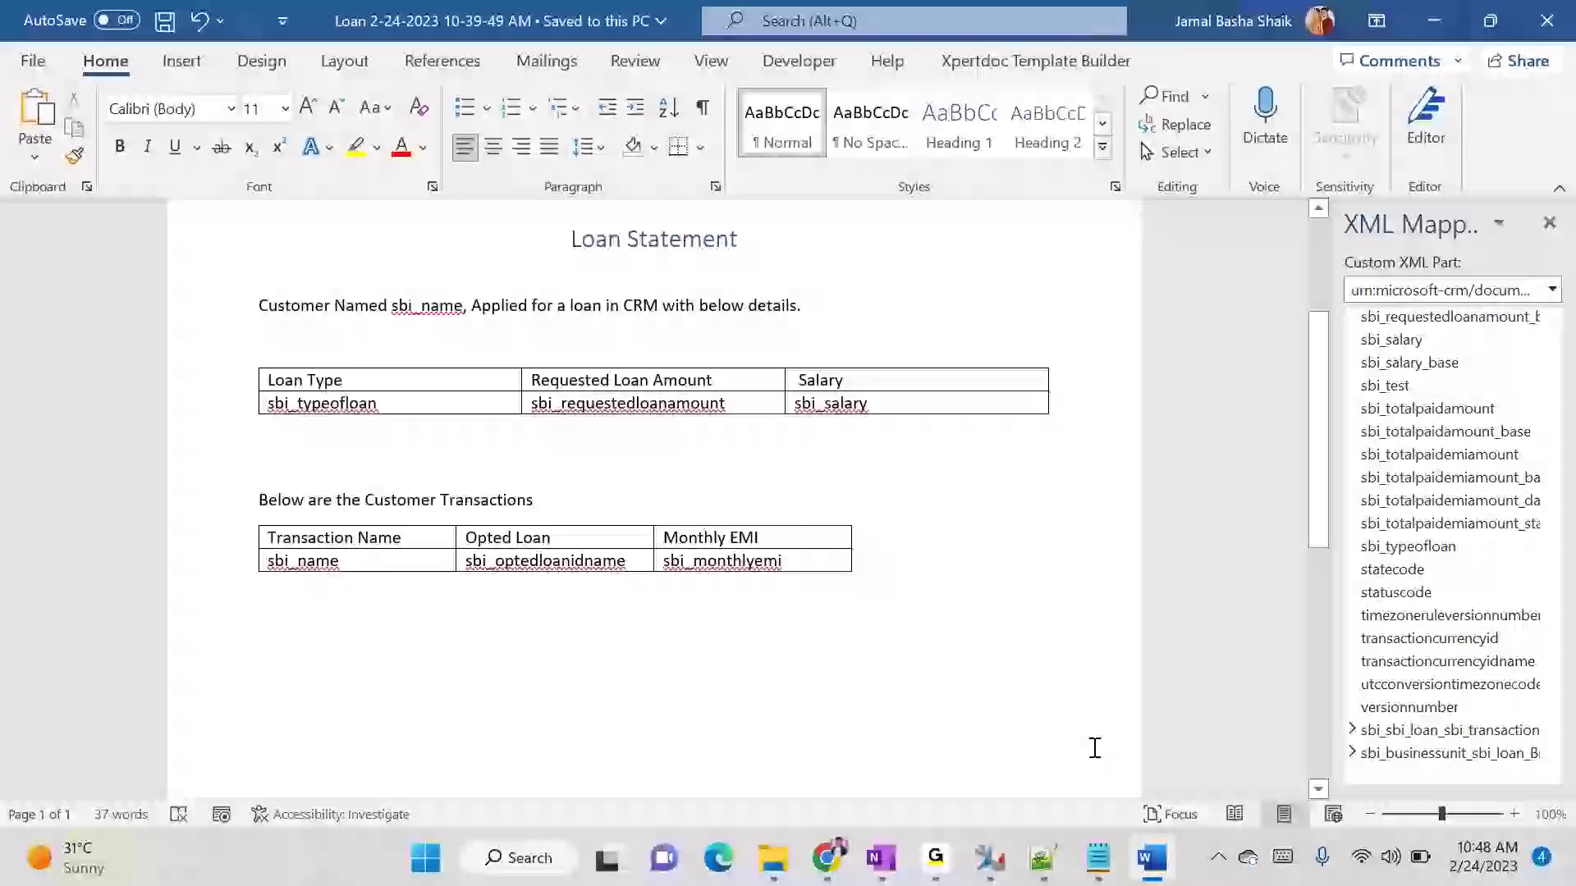
mouse_move(827, 858)
left_click(549, 759)
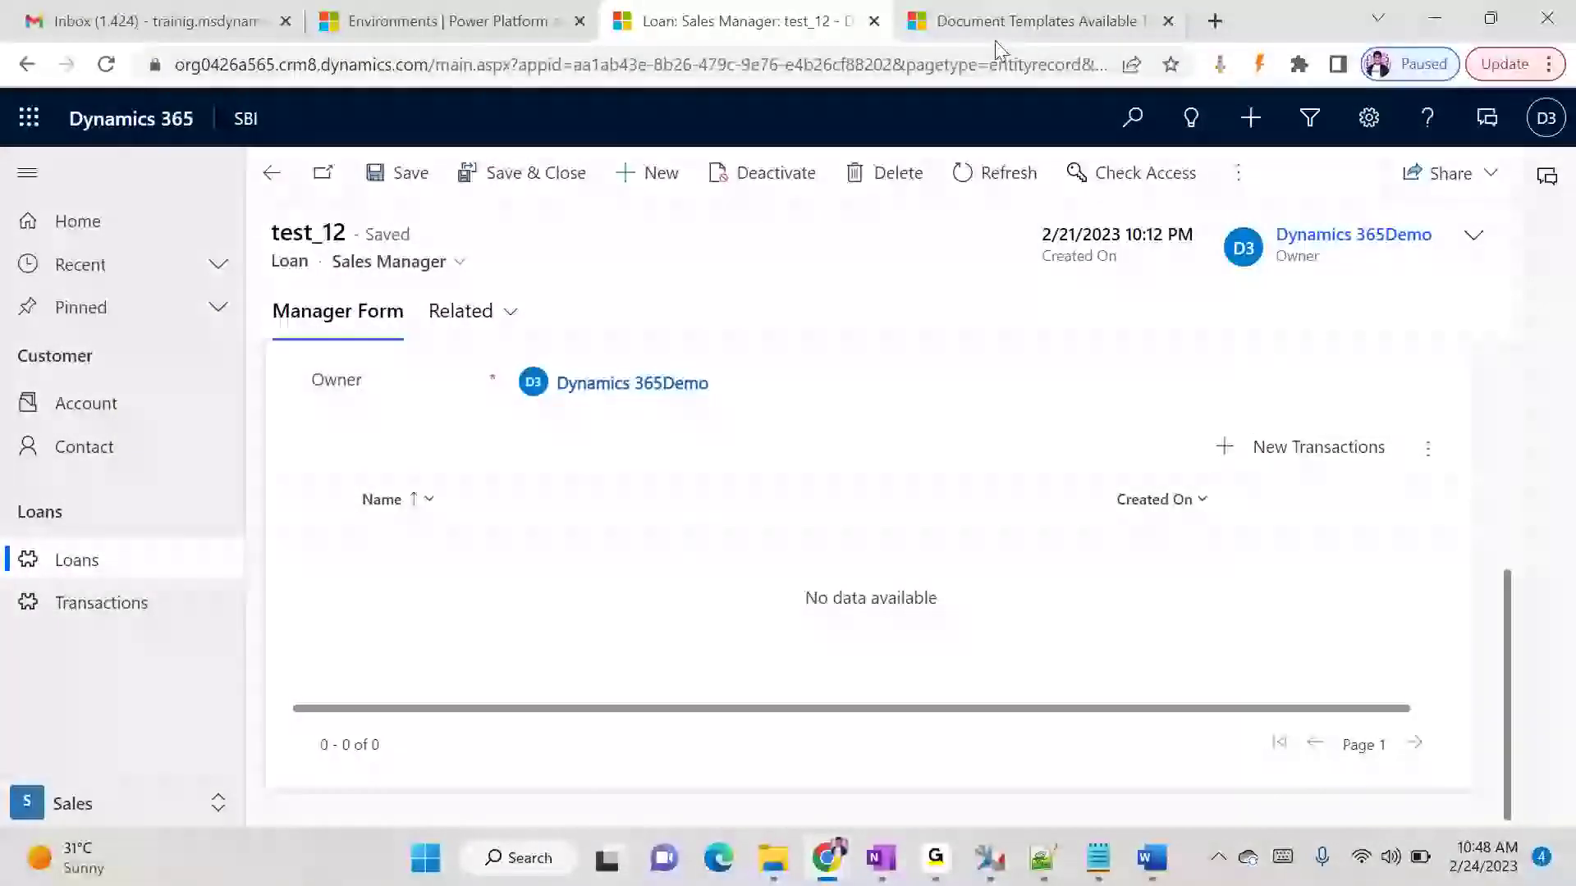
left_click(1000, 34)
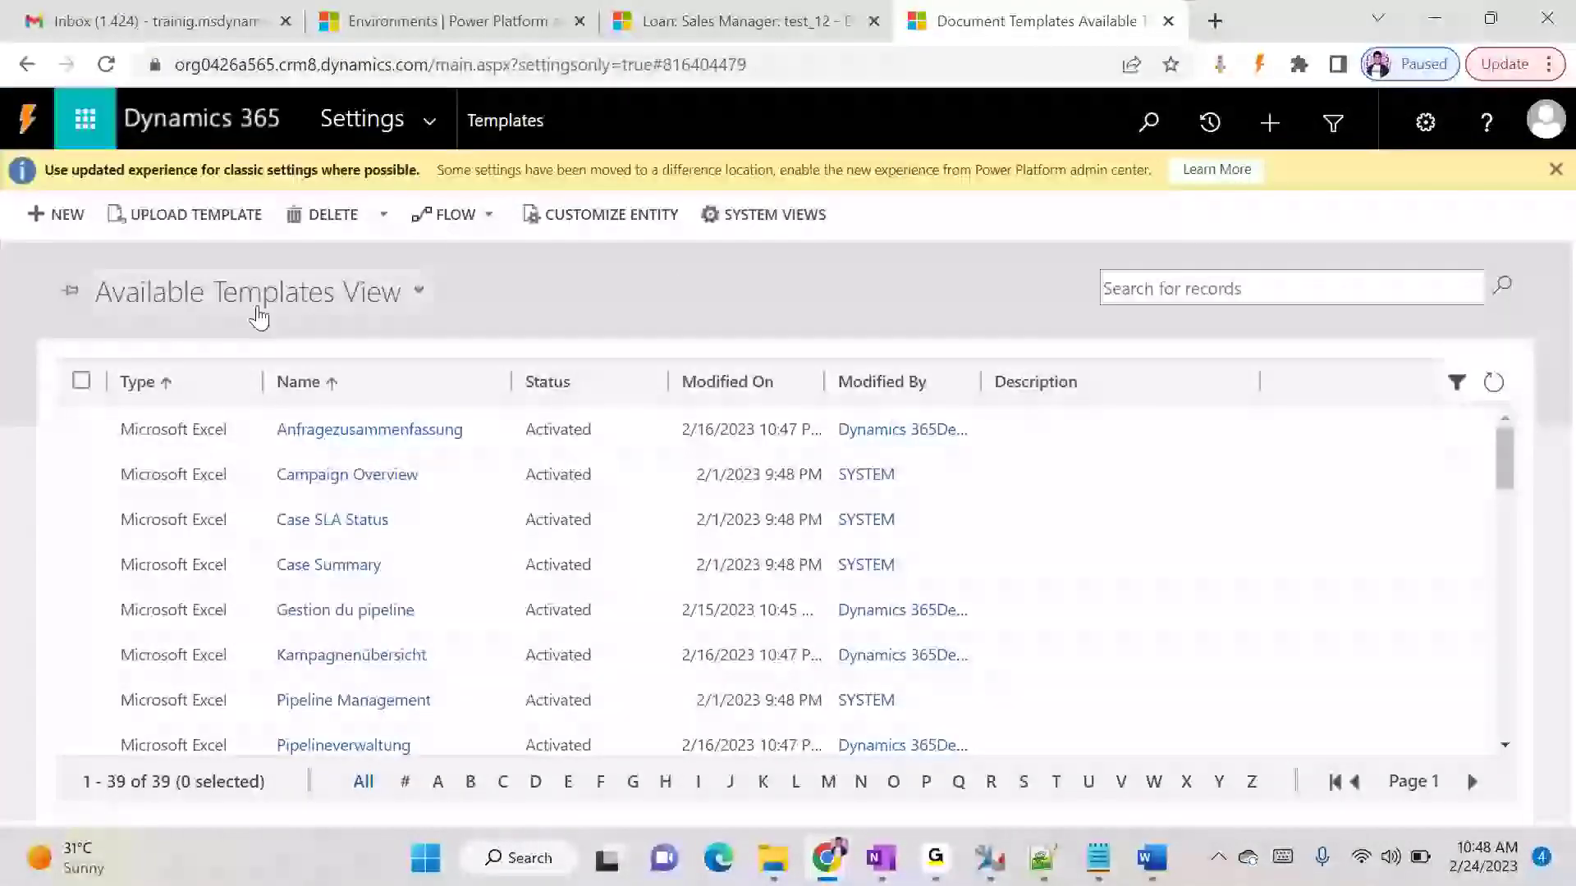
left_click(160, 216)
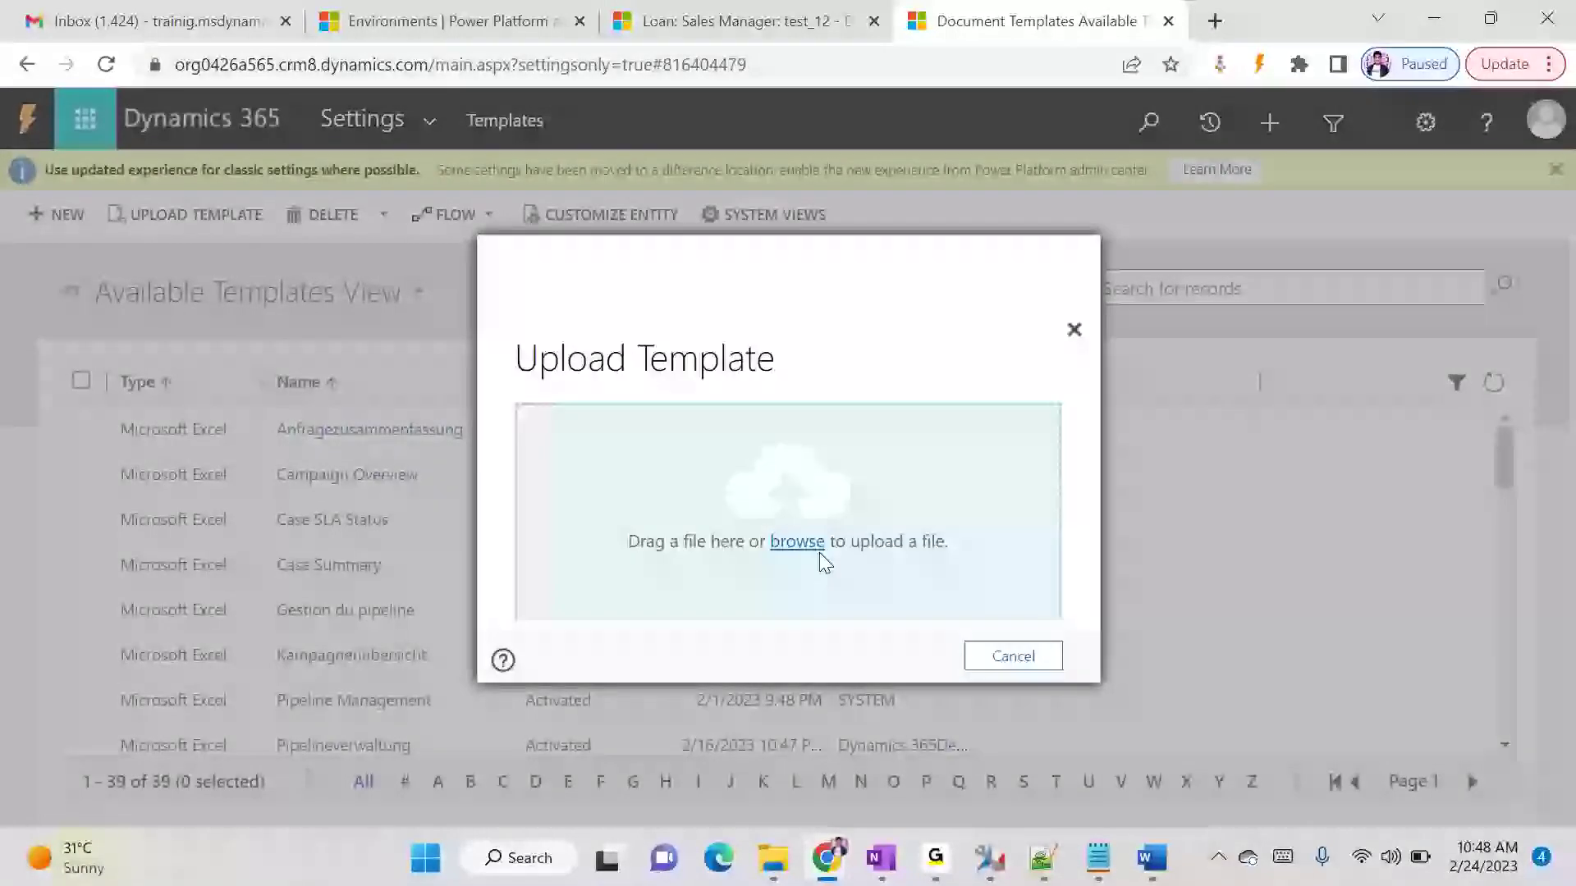
left_click(820, 558)
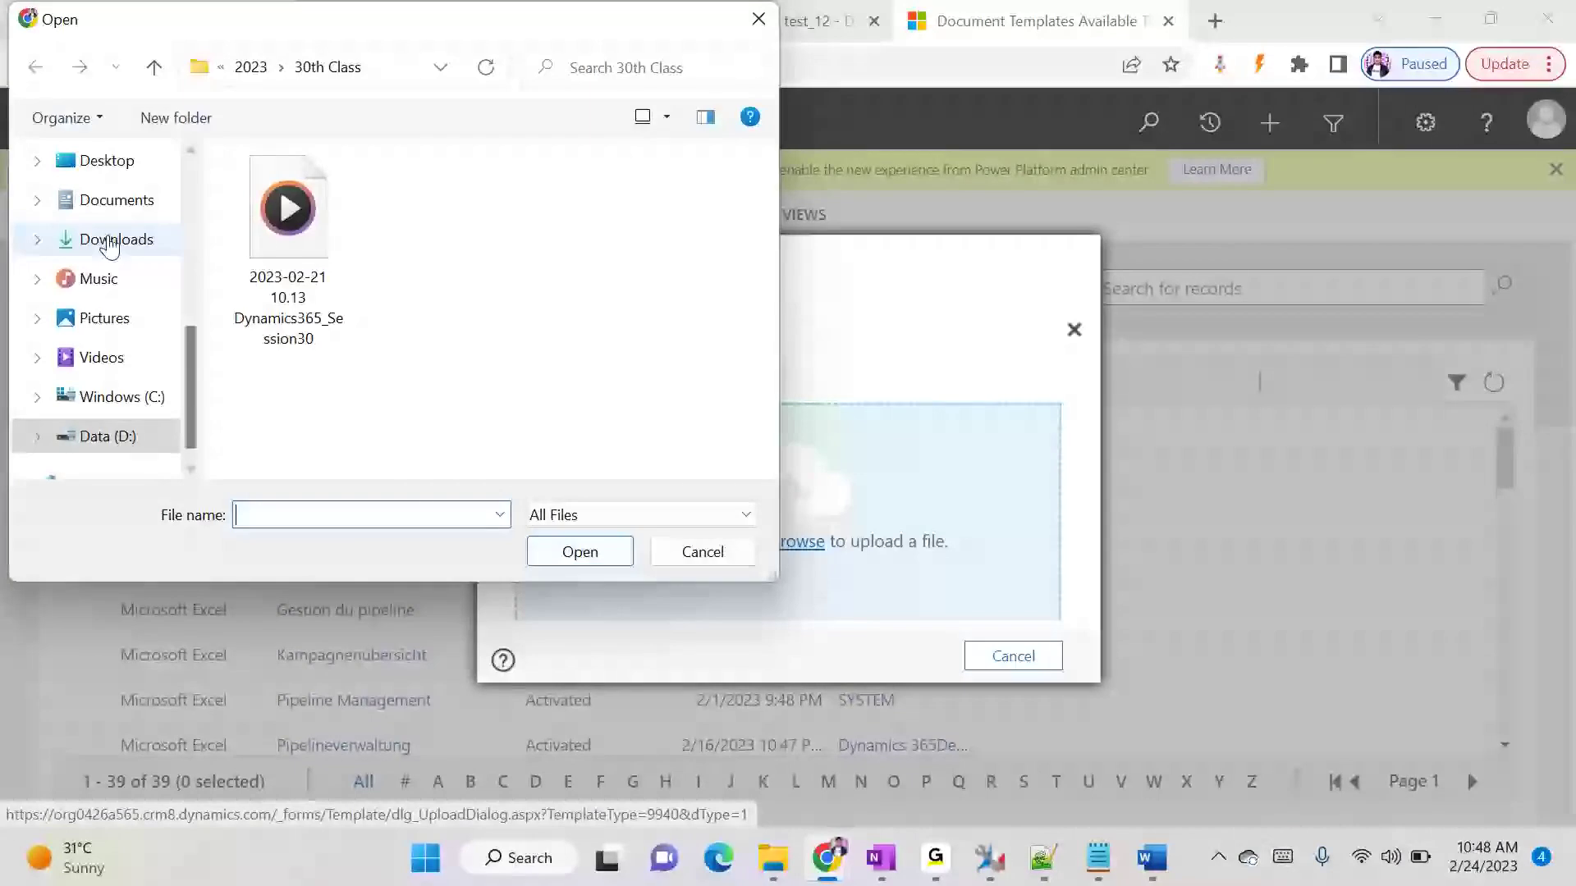
left_click(111, 242)
left_click(306, 228)
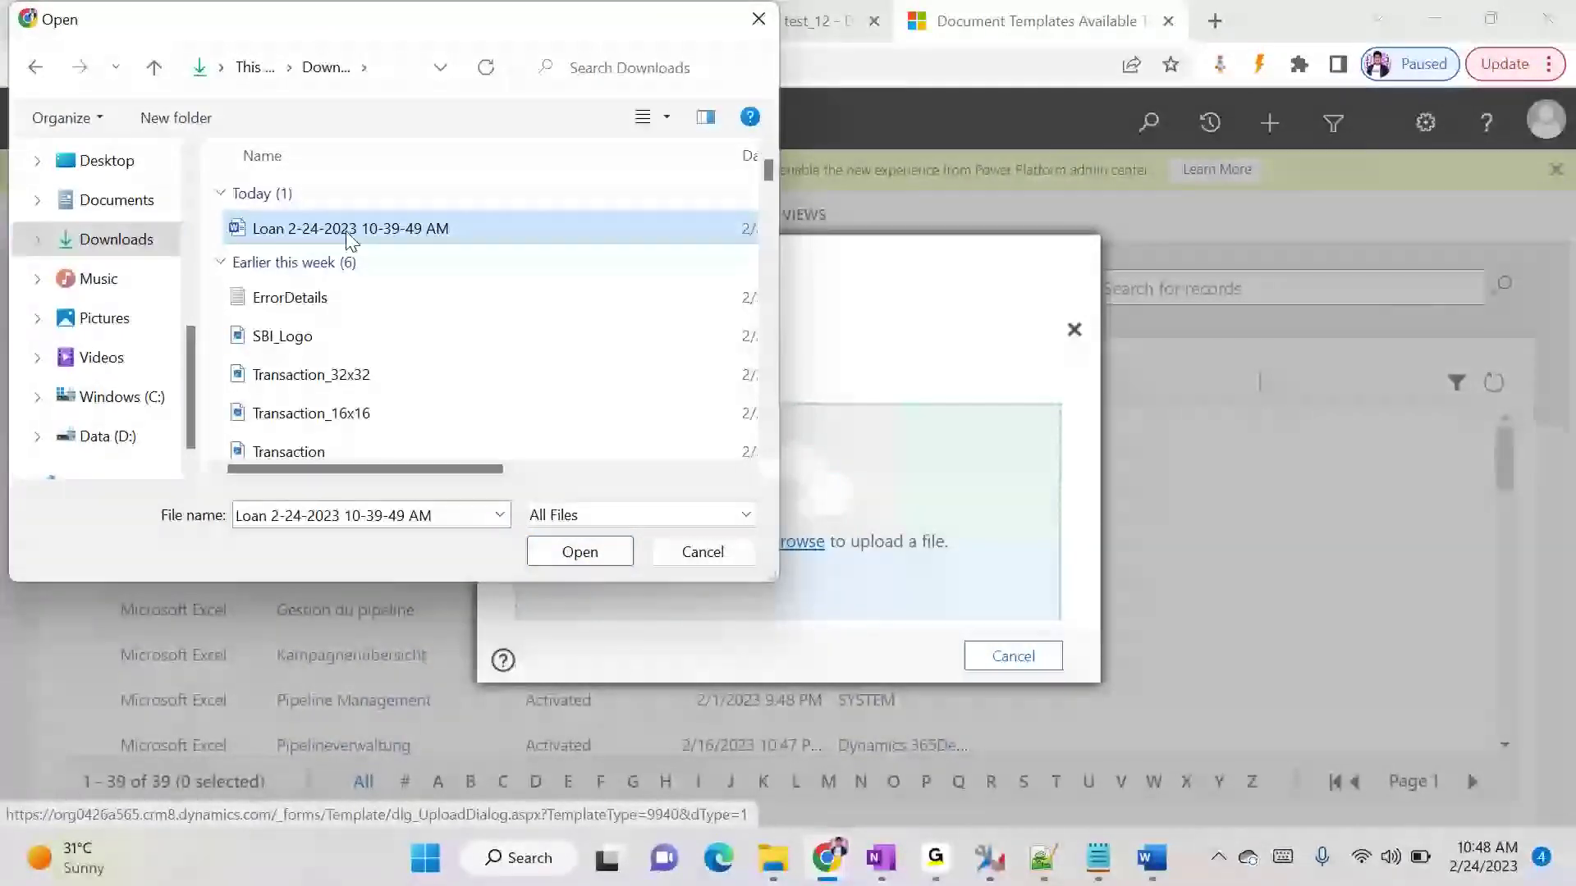
left_click(579, 548)
left_click(926, 661)
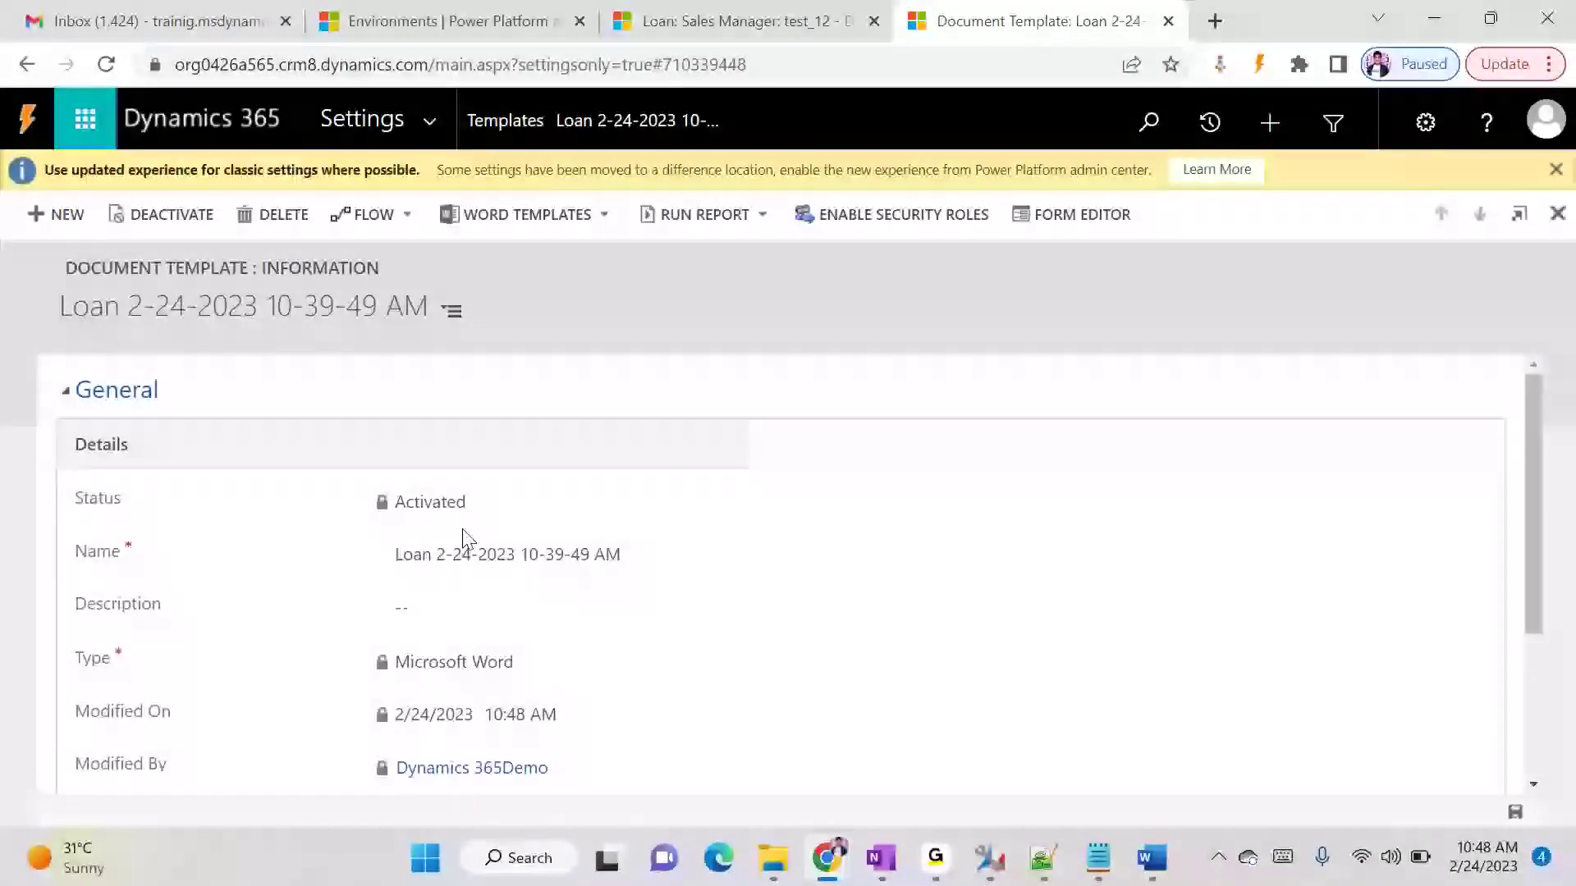
- Rename the uploaded document template as Loan Statement
scroll(525, 558, "down", 3)
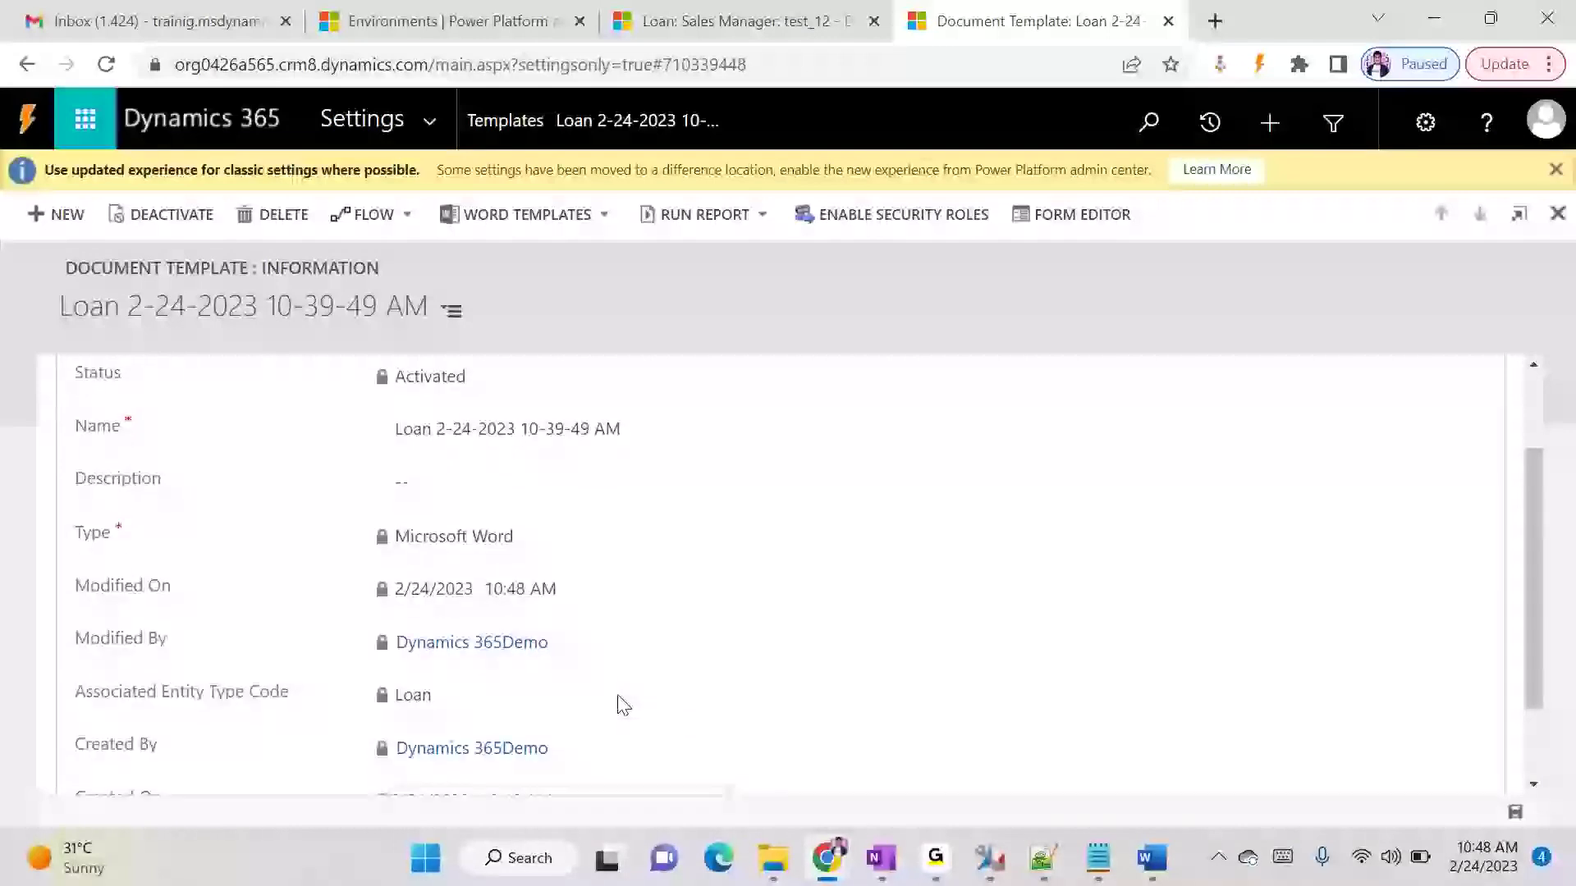
scroll(623, 705, "up", 3)
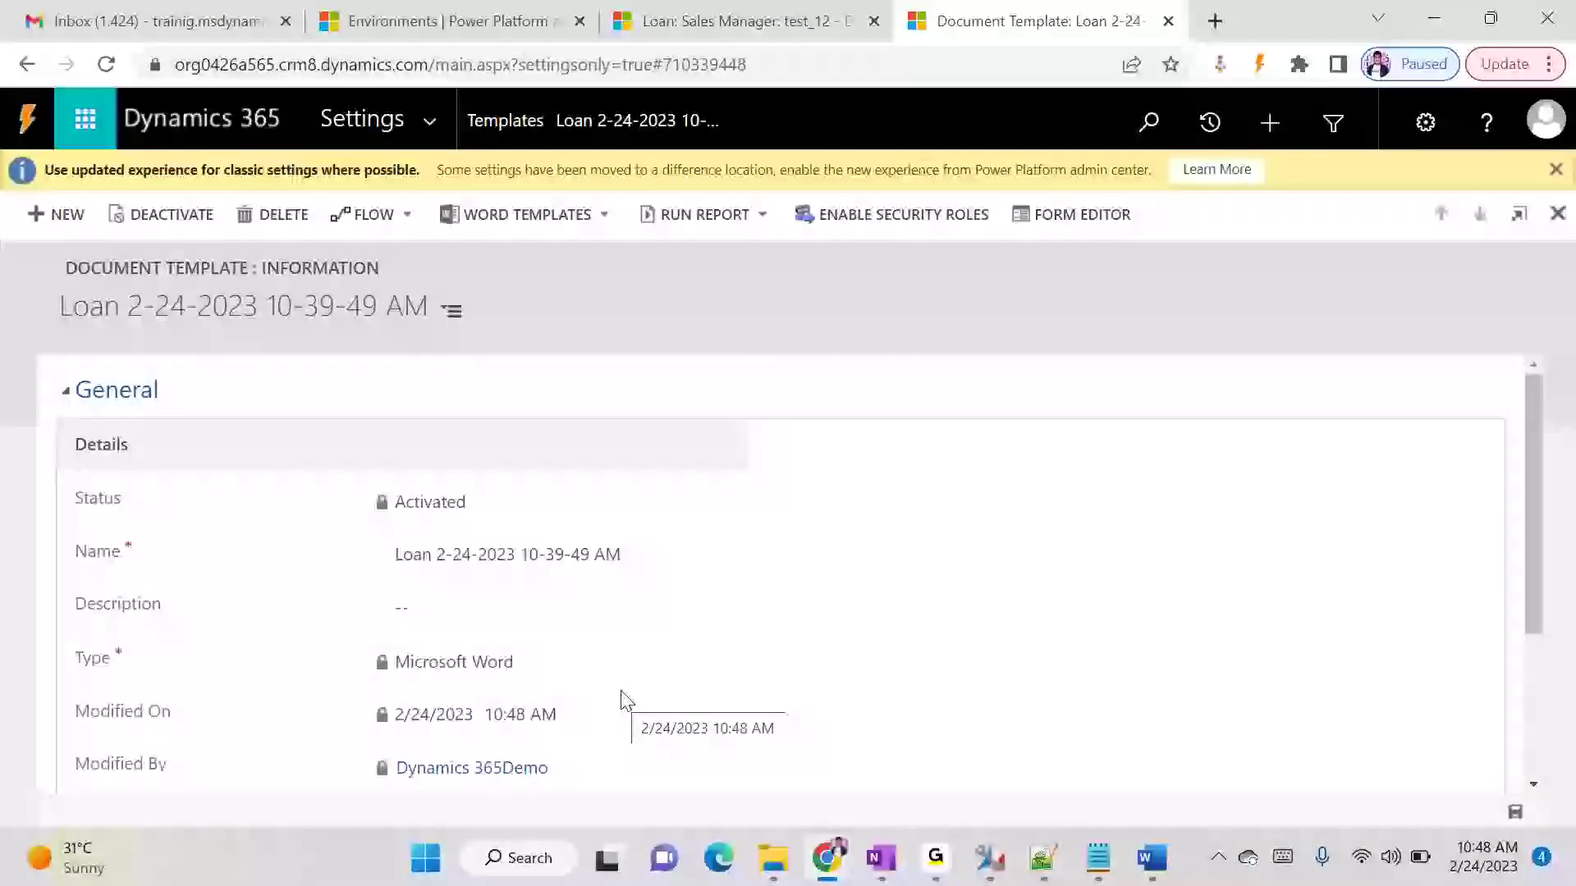
scroll(626, 702, "down", 2)
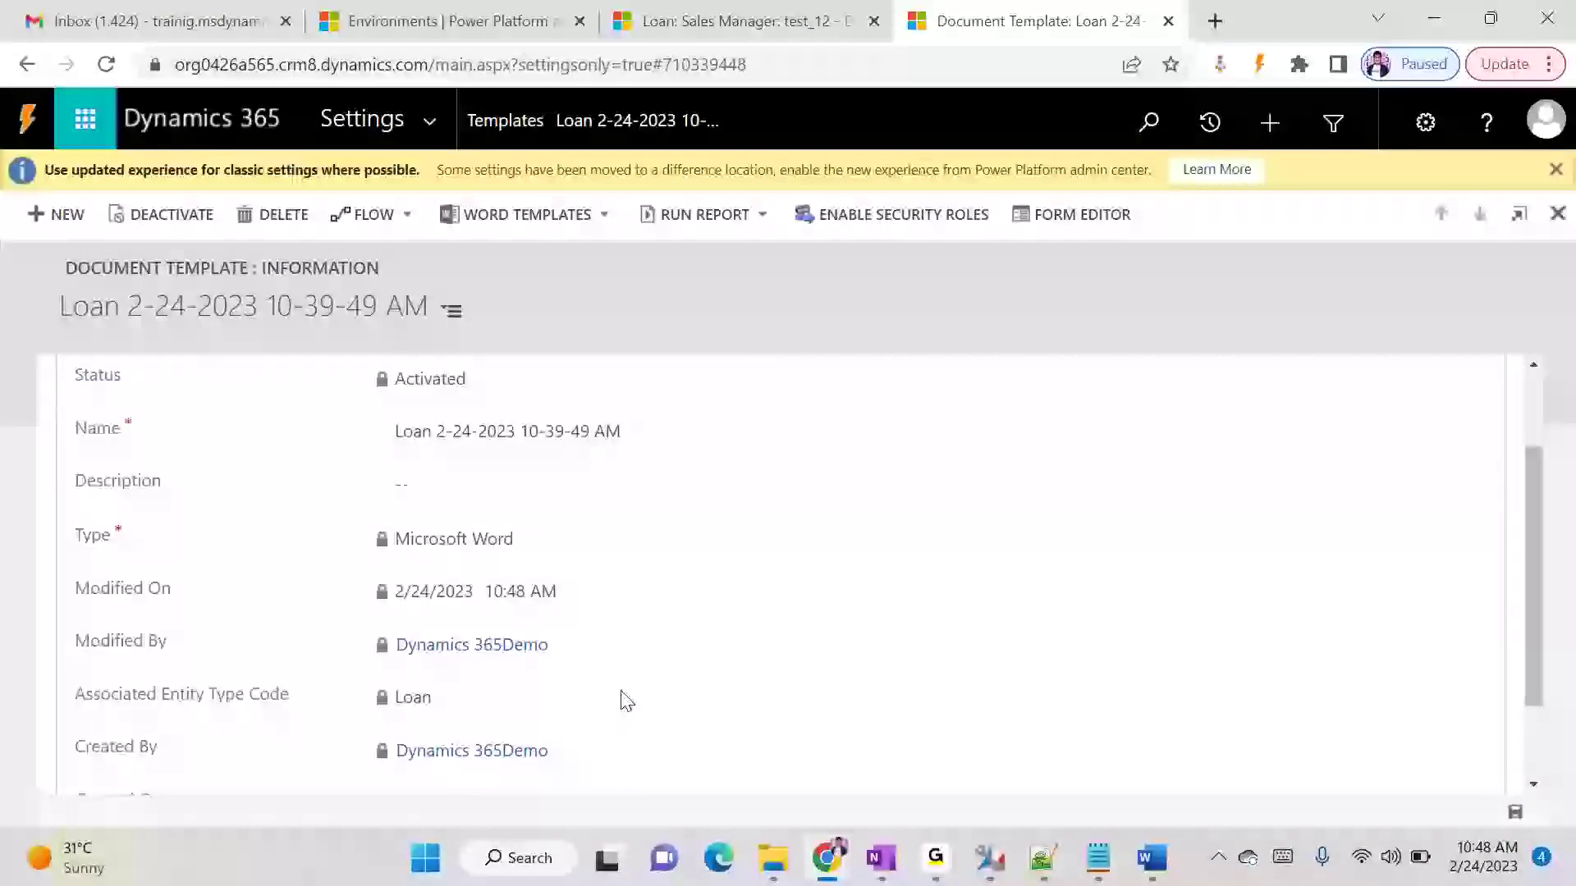
left_click(653, 430)
double_click(444, 434)
left_click_drag(443, 432, 686, 439)
type("State")
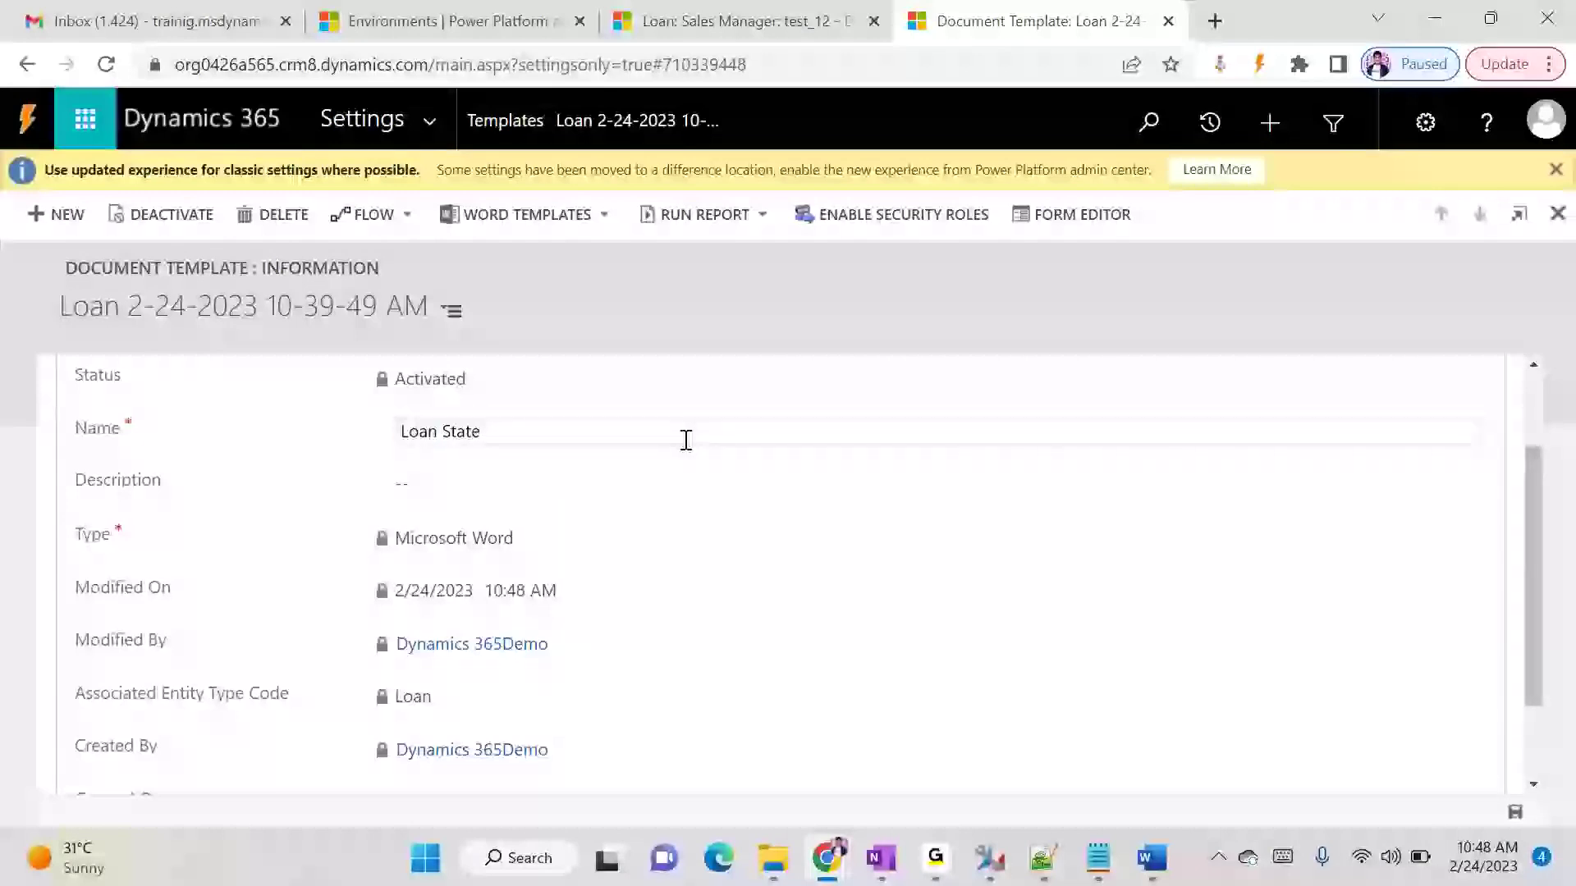
type("ment")
left_click(737, 338)
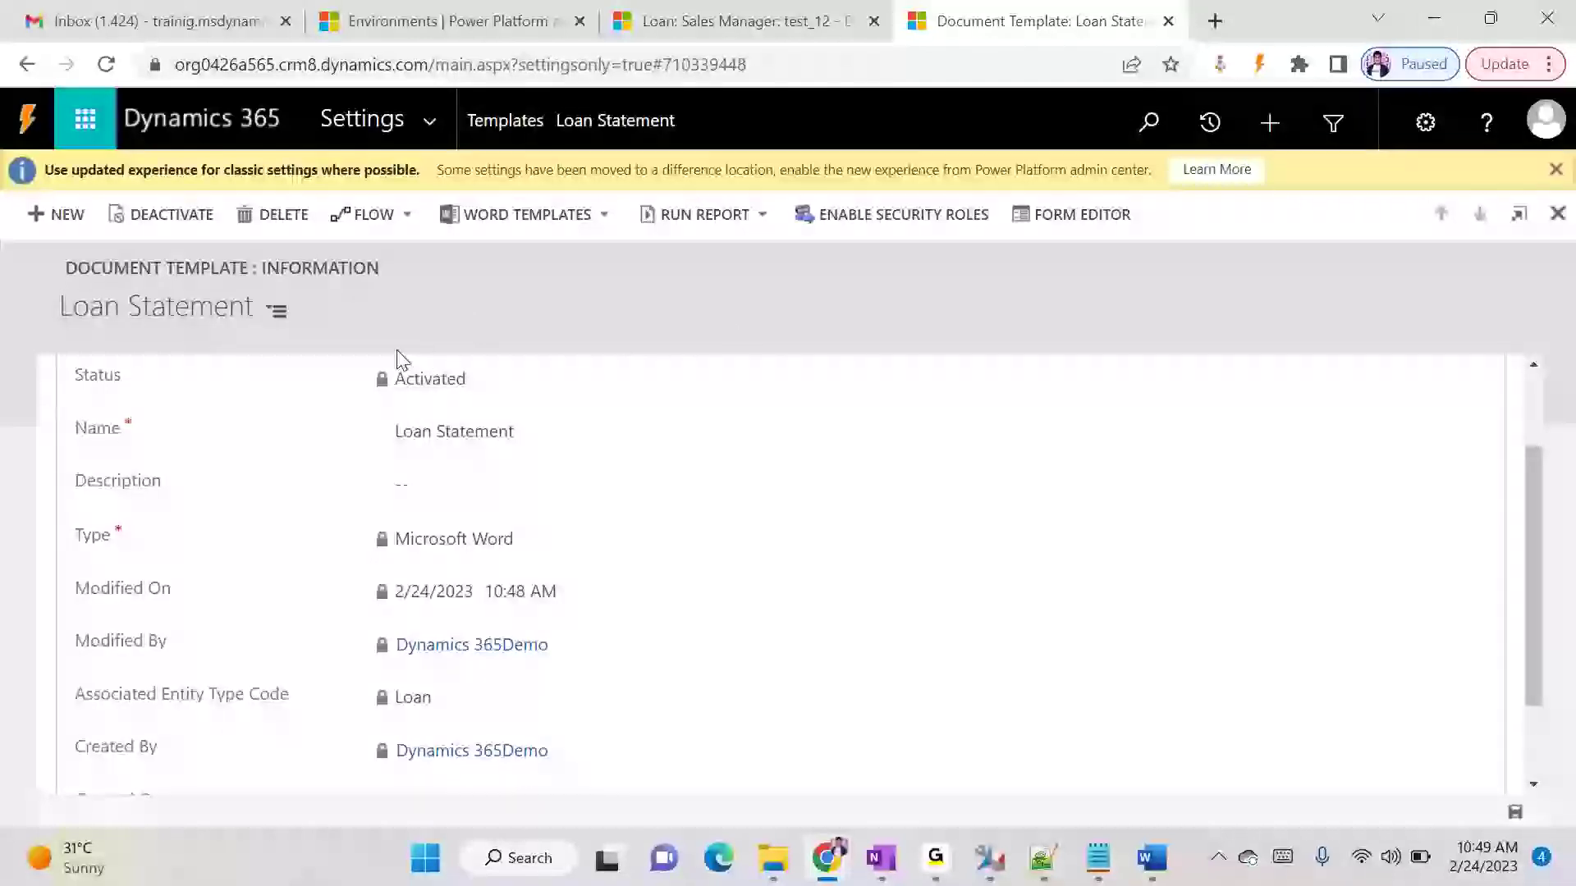
- Generate a Word document from the Loan Statement template for the test_12 loan and save it in the Downloads folder
left_click(657, 22)
left_click(1222, 190)
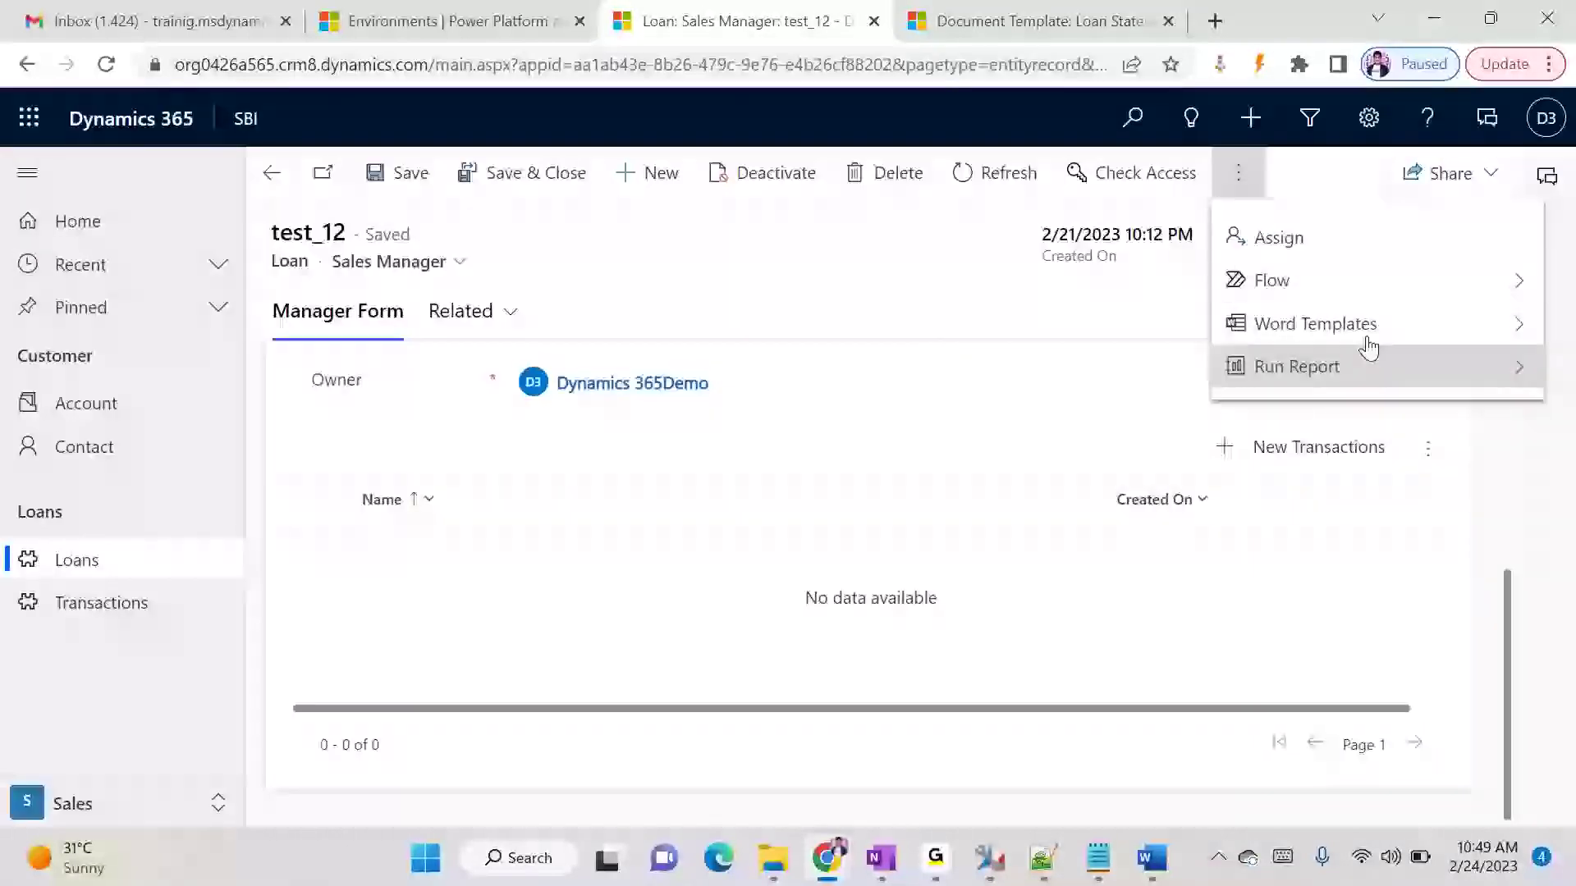
left_click(1426, 327)
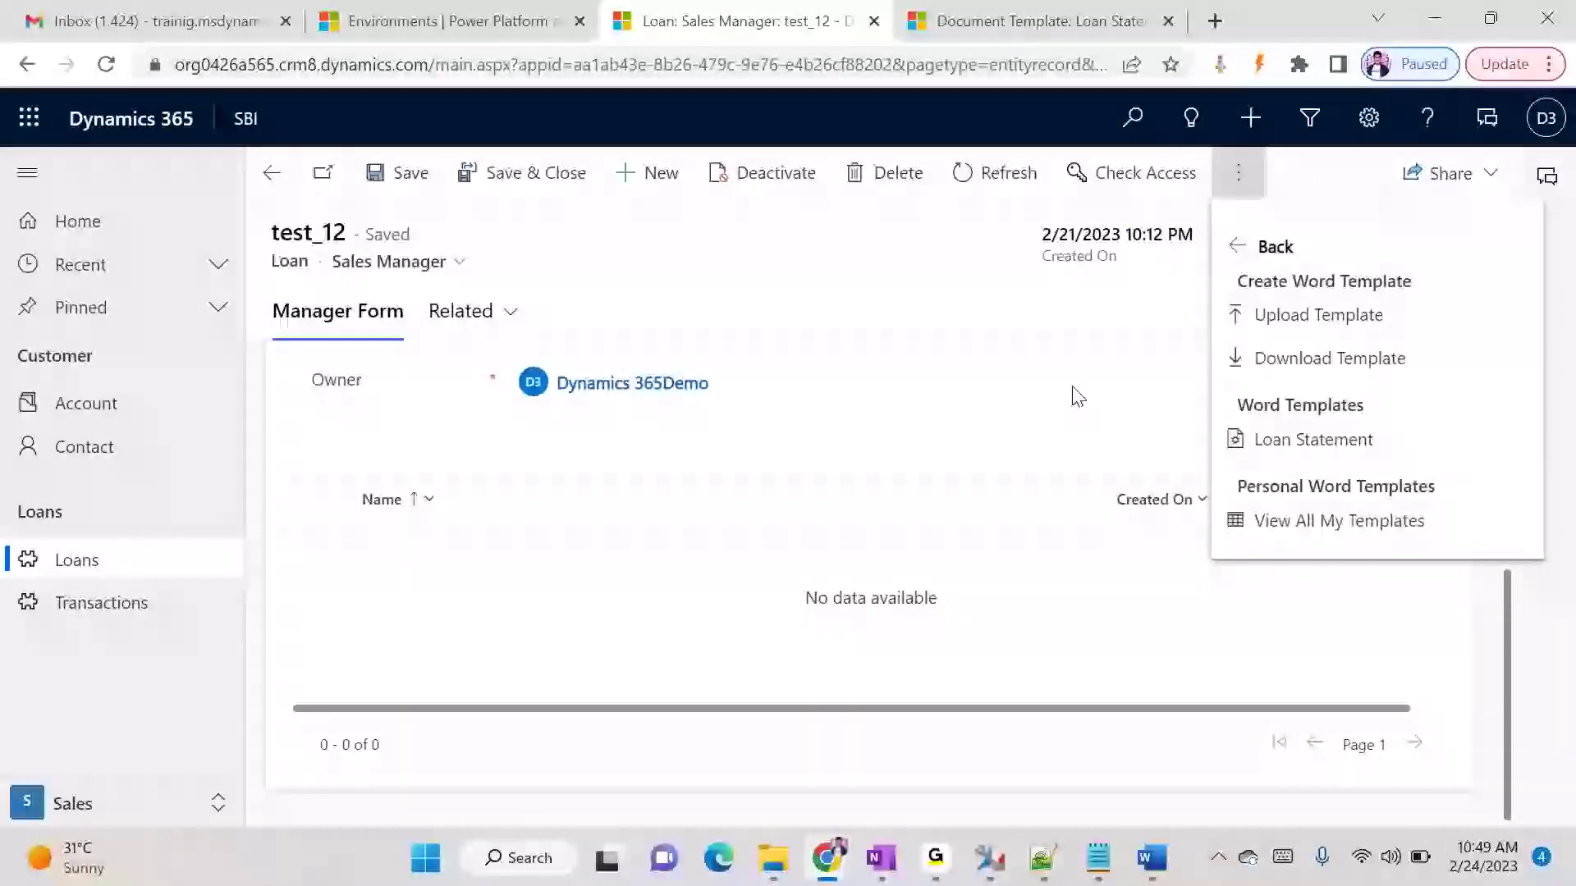
left_click(1313, 439)
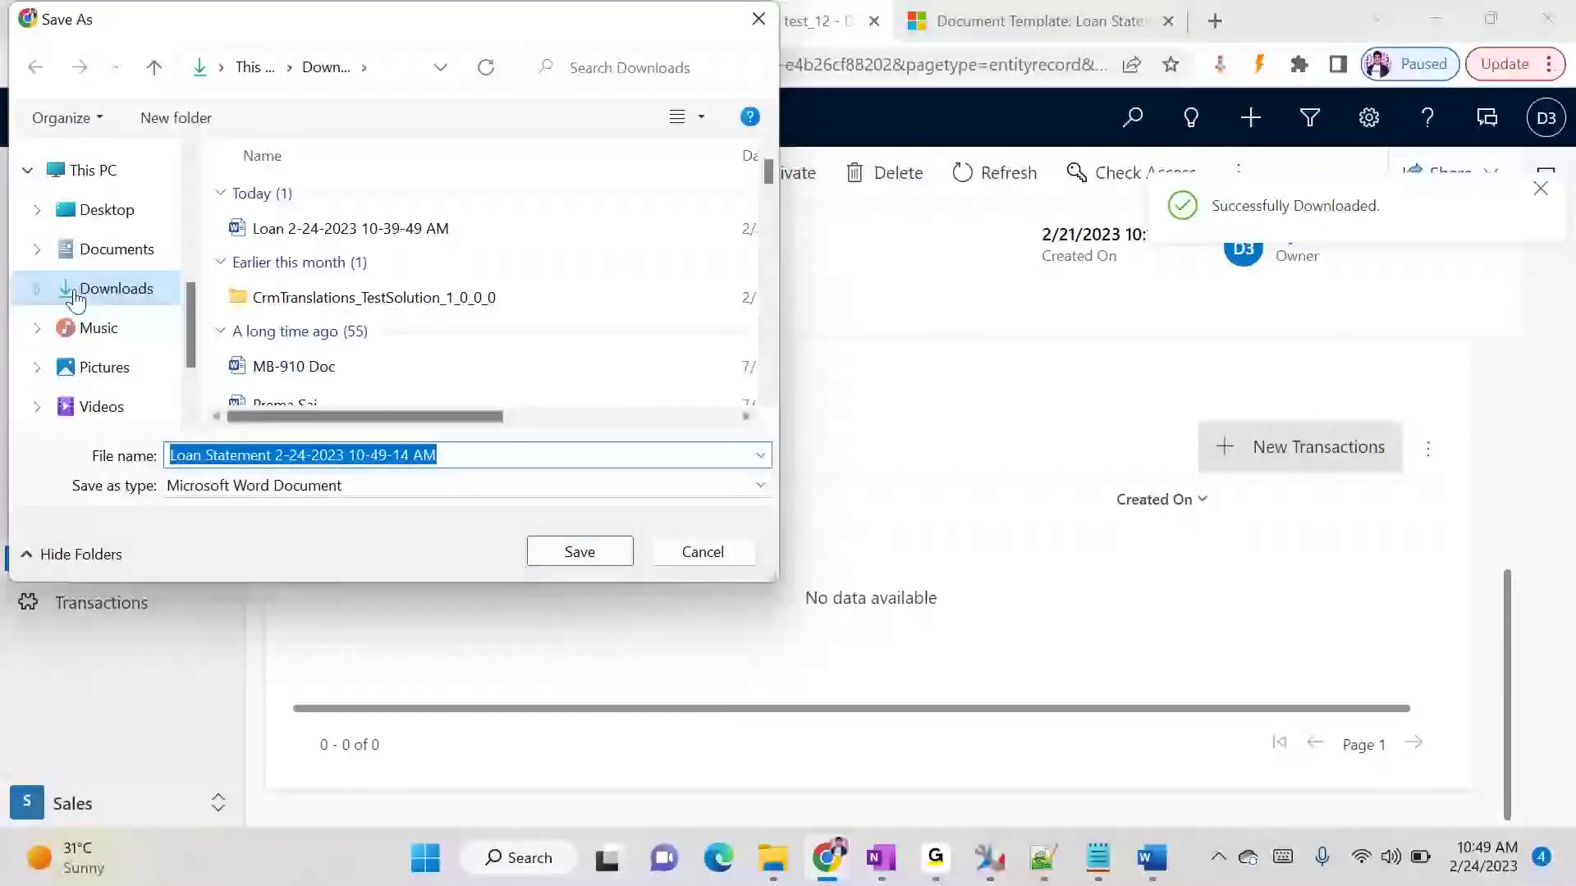
left_click(624, 553)
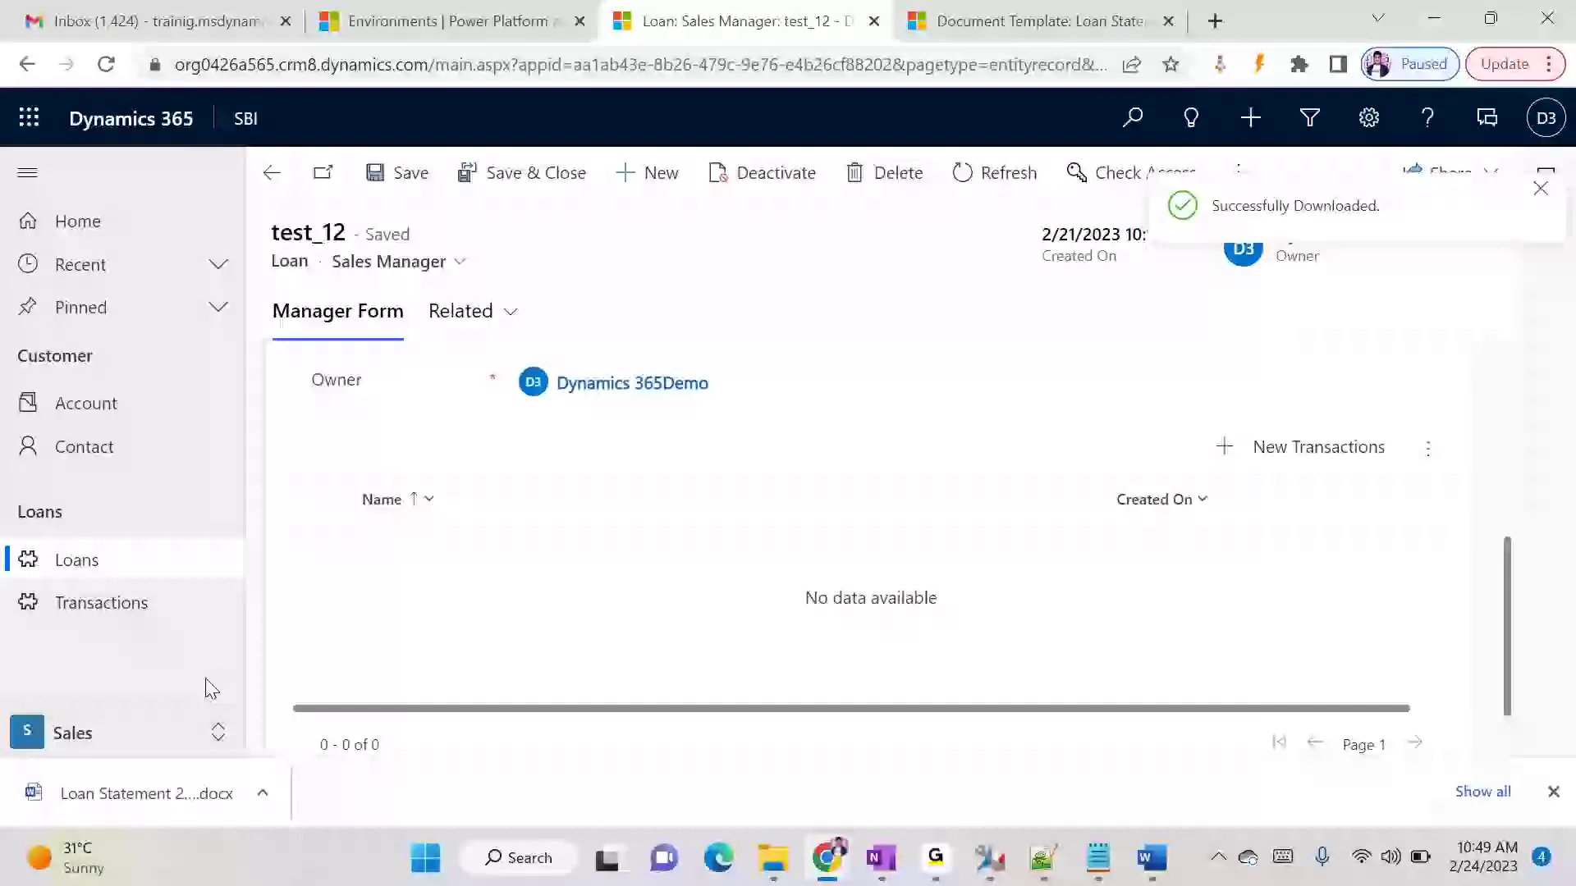
- Review the generated Loan Statement document in Word, close it and return to the test_12 loan in Dynamics 365
left_click(129, 773)
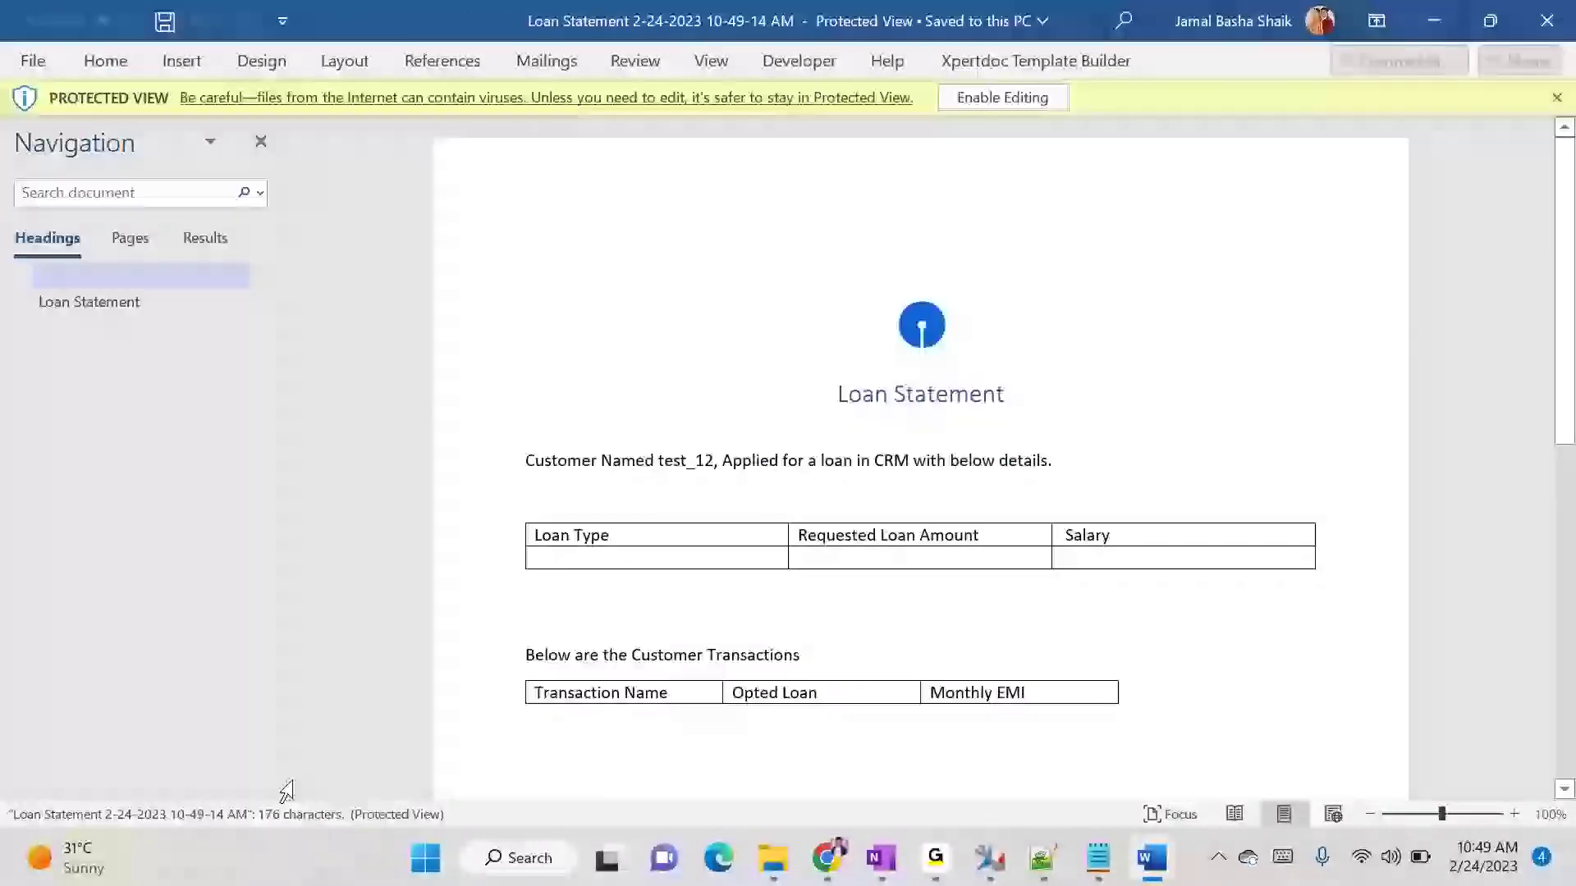
left_click(1551, 23)
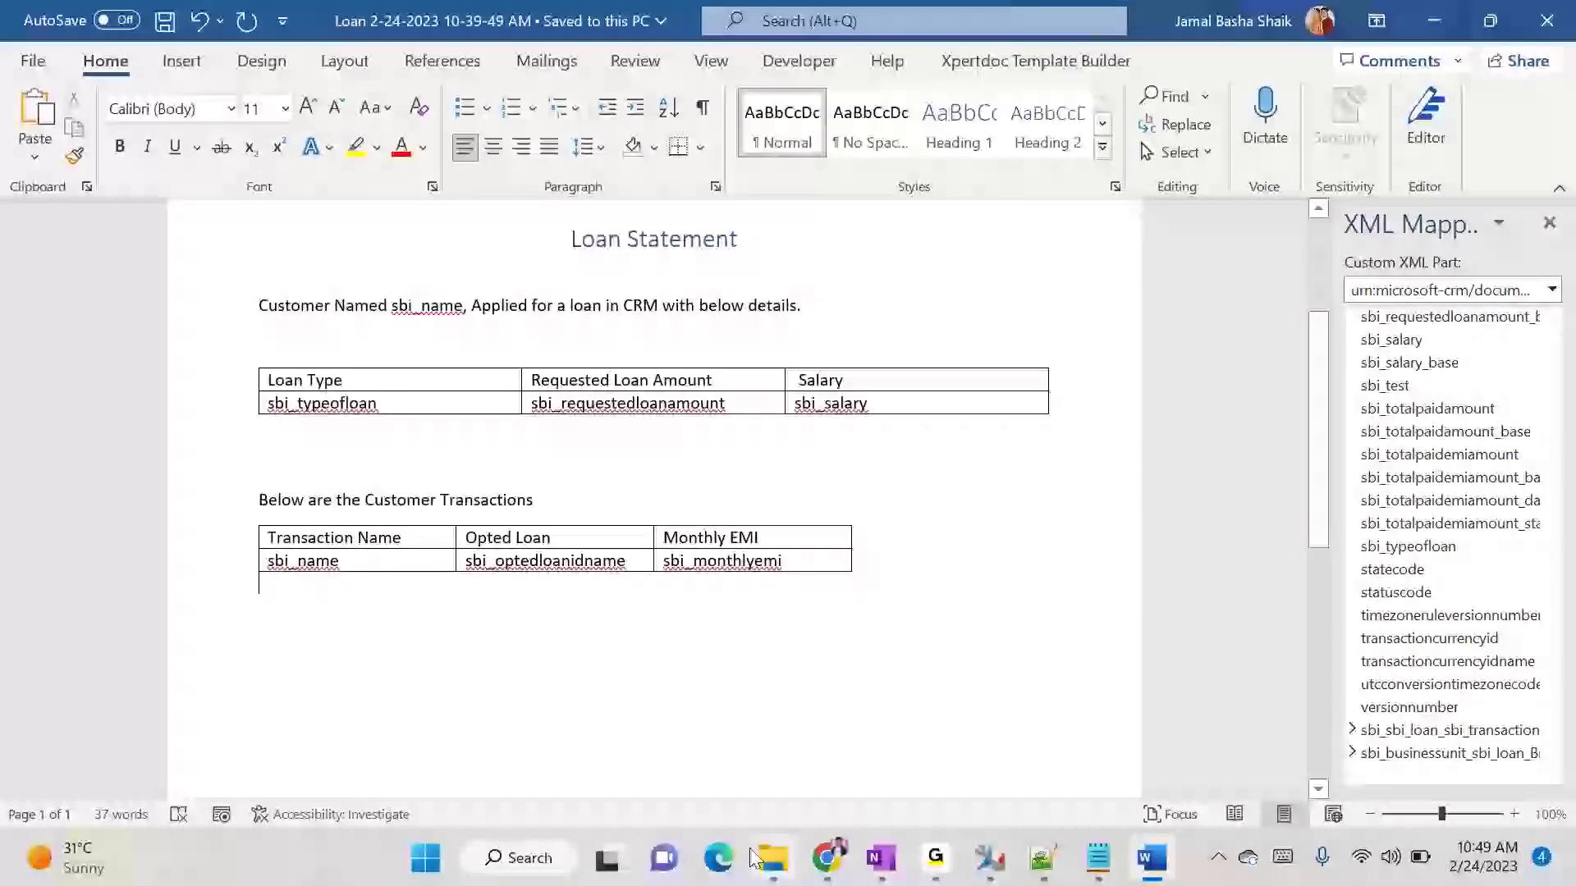
mouse_move(821, 866)
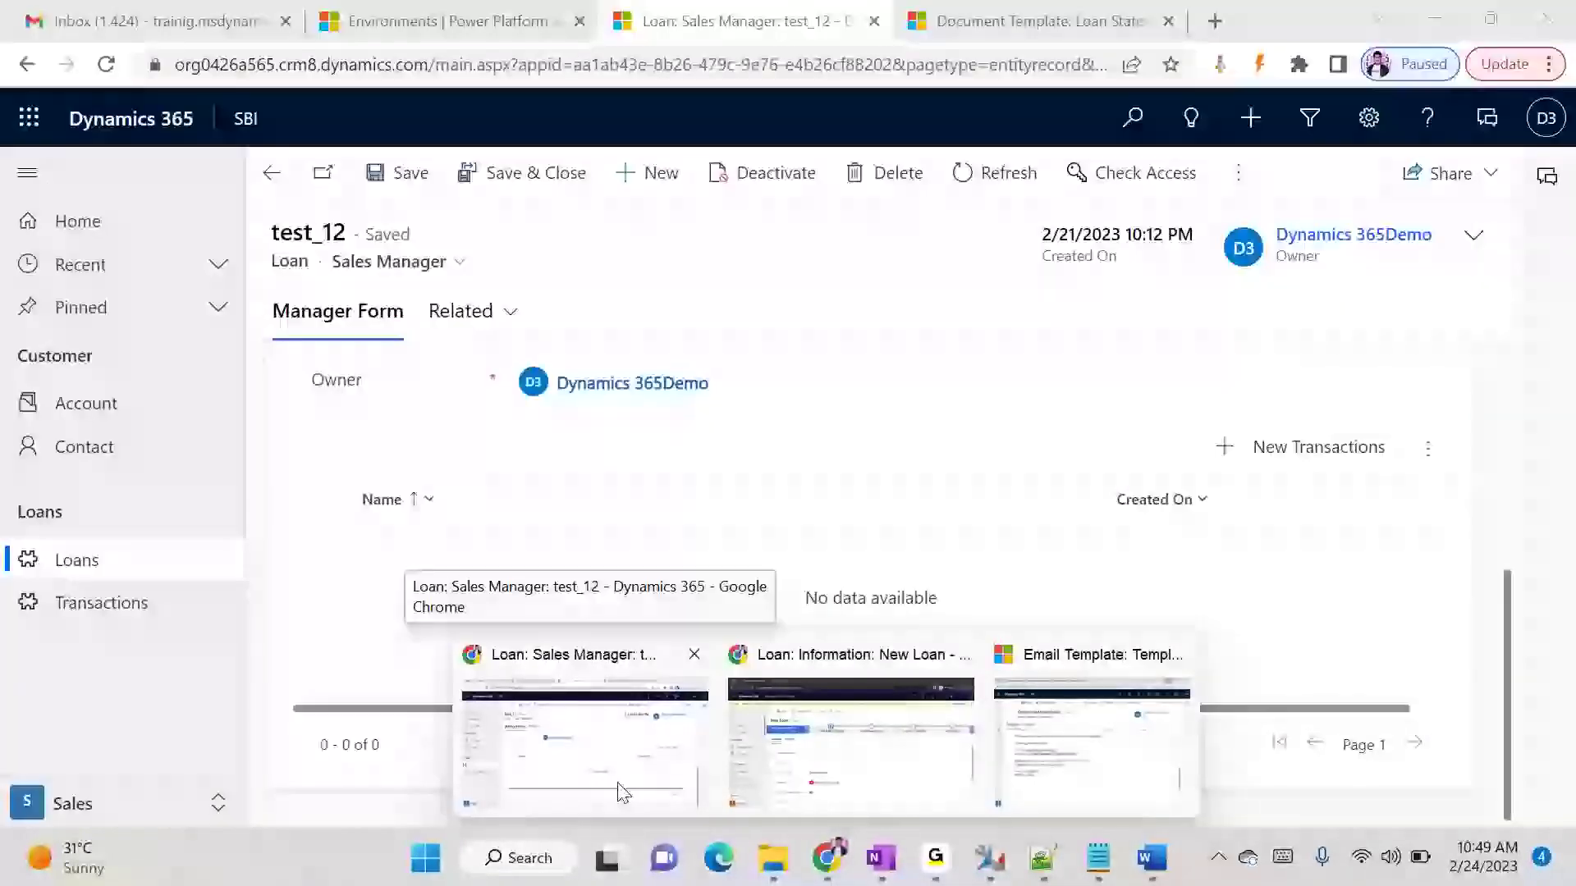
left_click(686, 773)
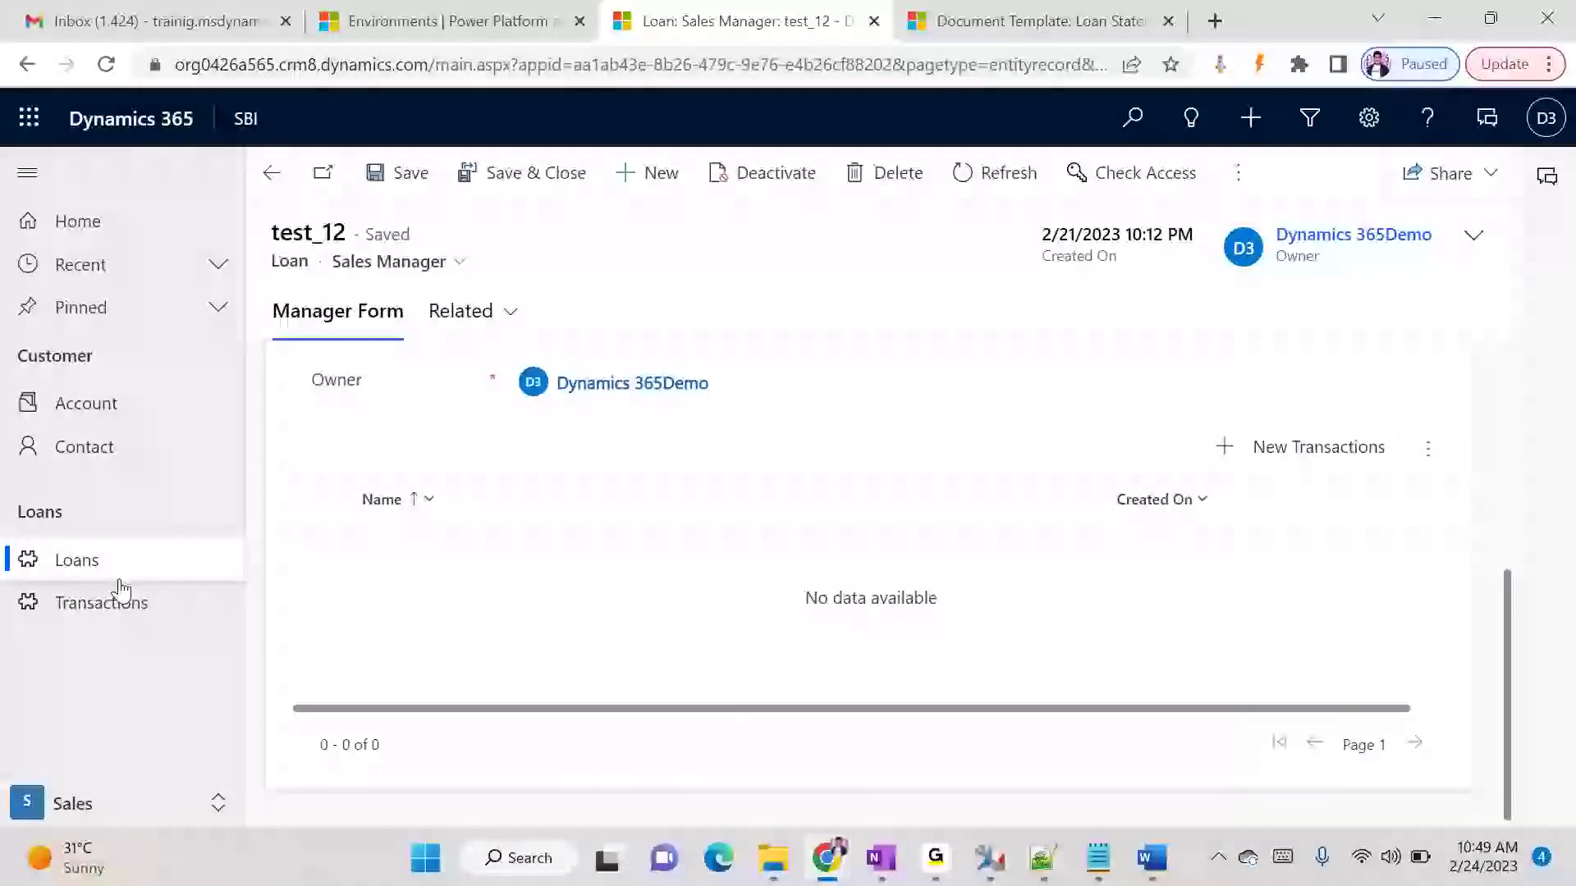
left_click(1035, 21)
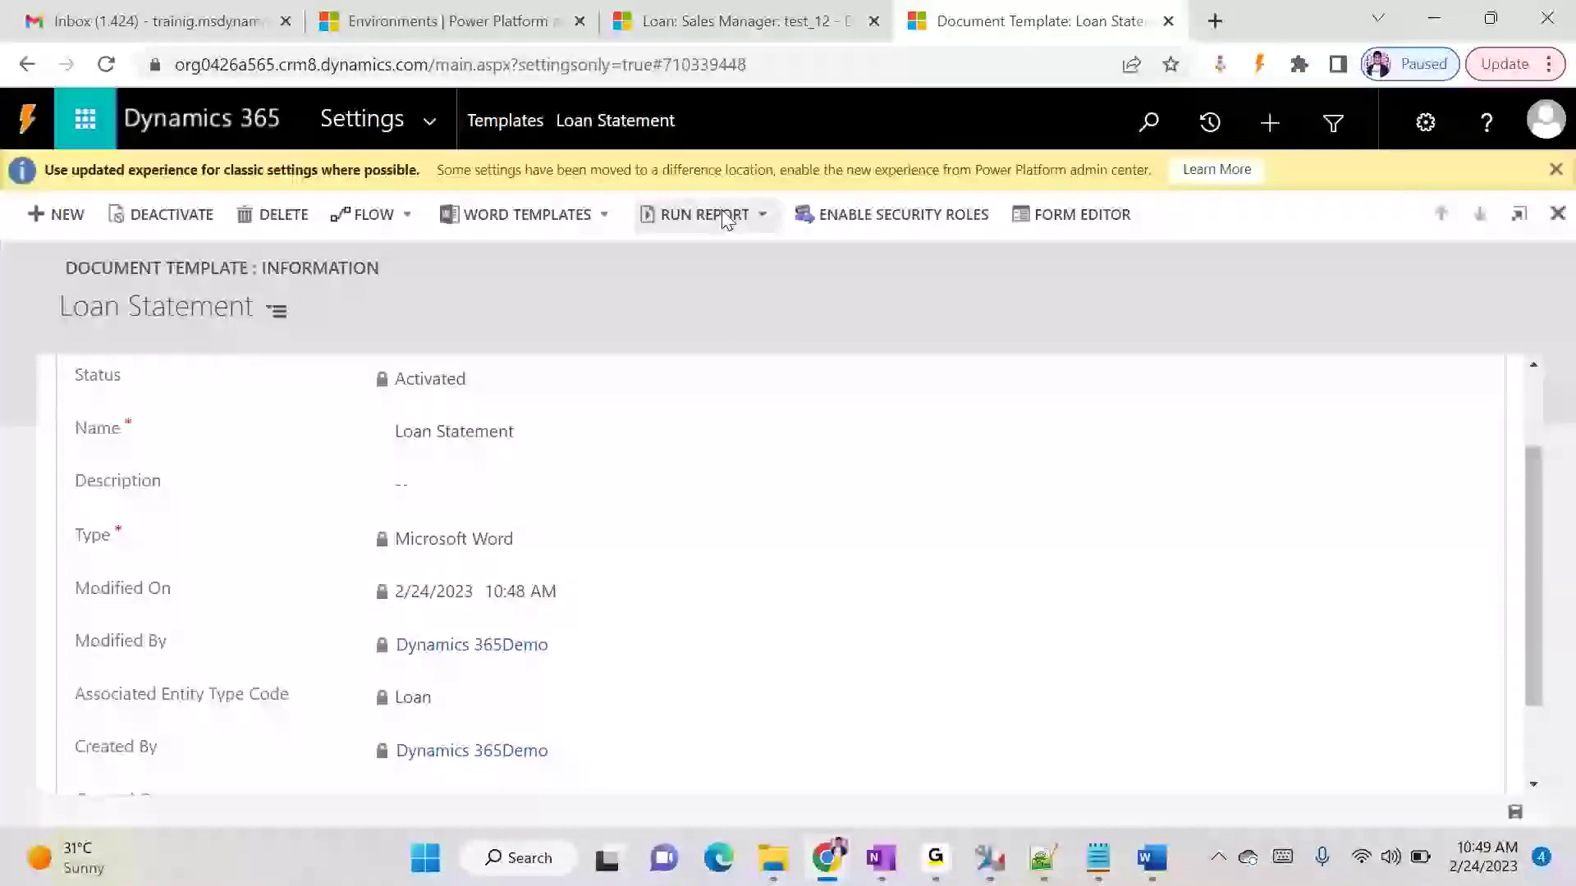
left_click(615, 25)
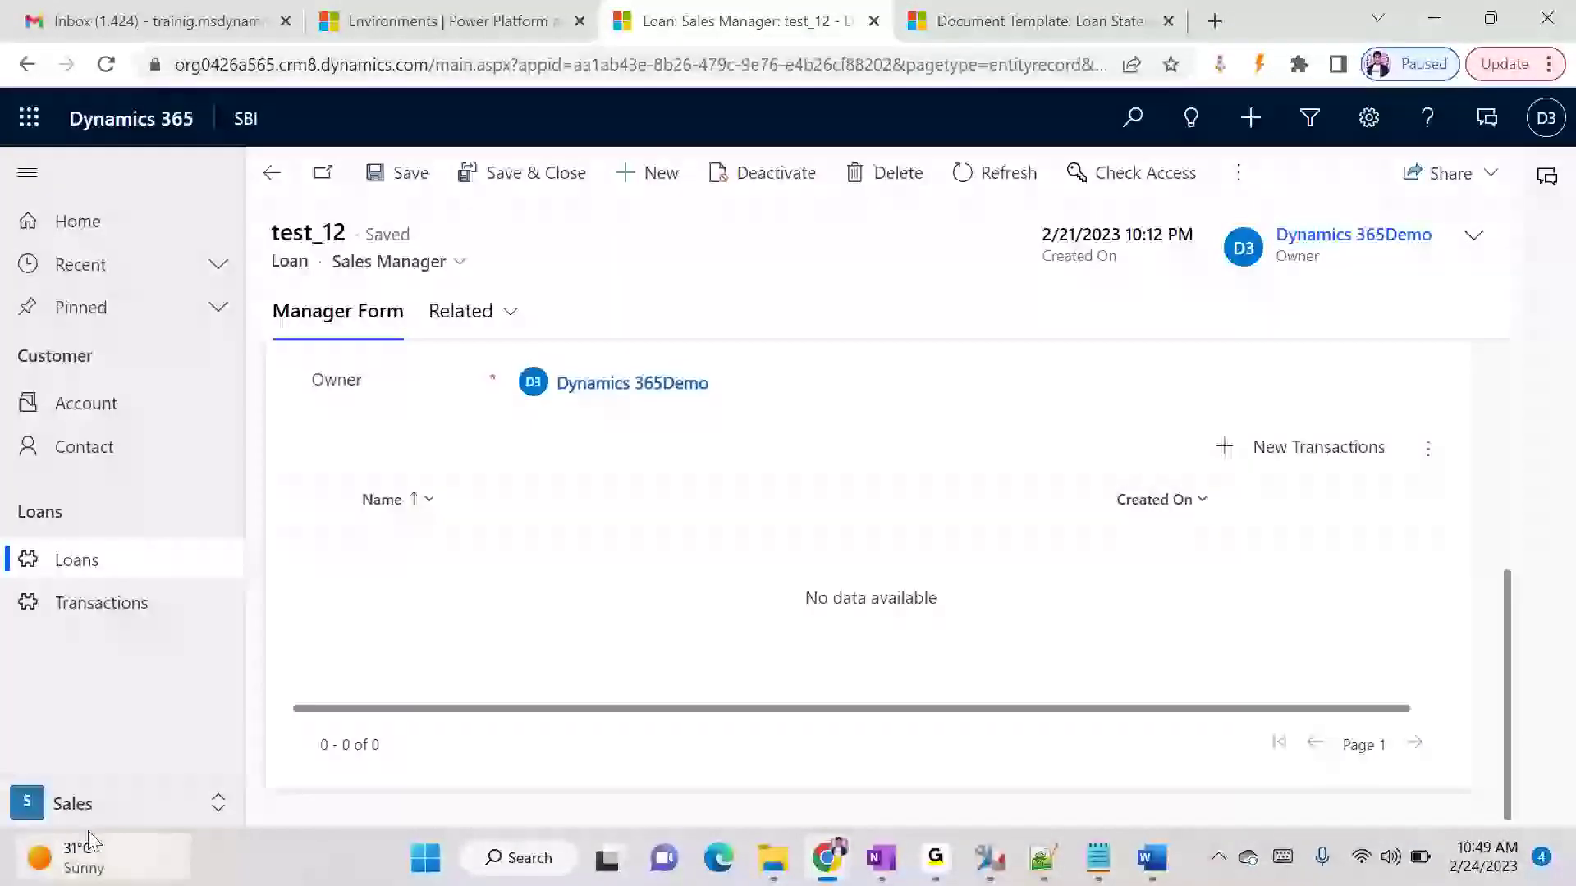
left_click(102, 809)
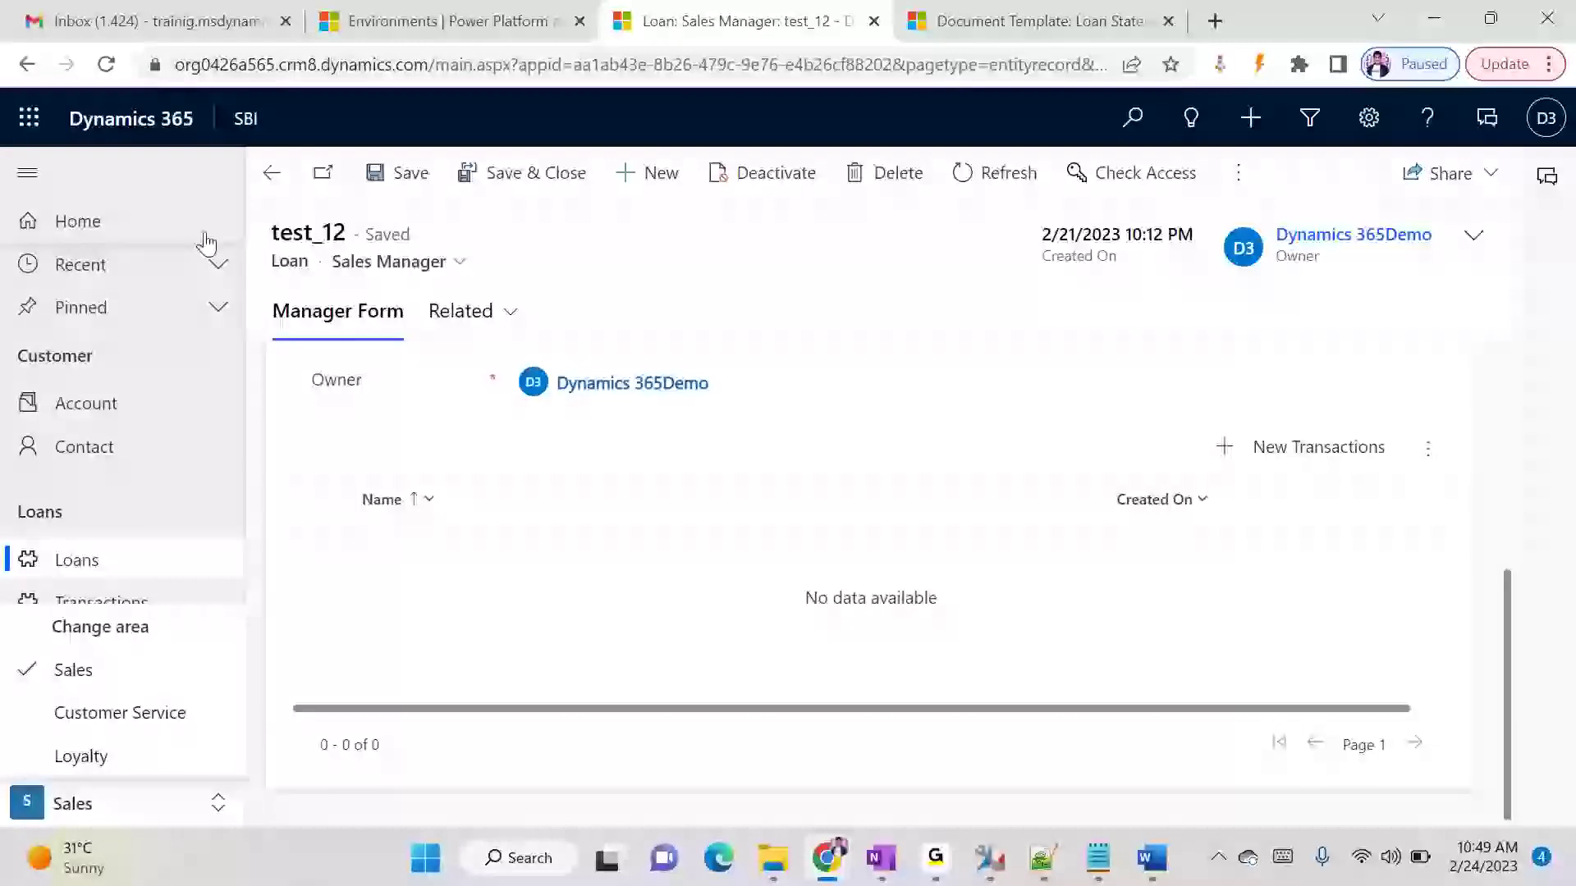
- Switch to the Sales Hub app and open its App Settings area
left_click(242, 119)
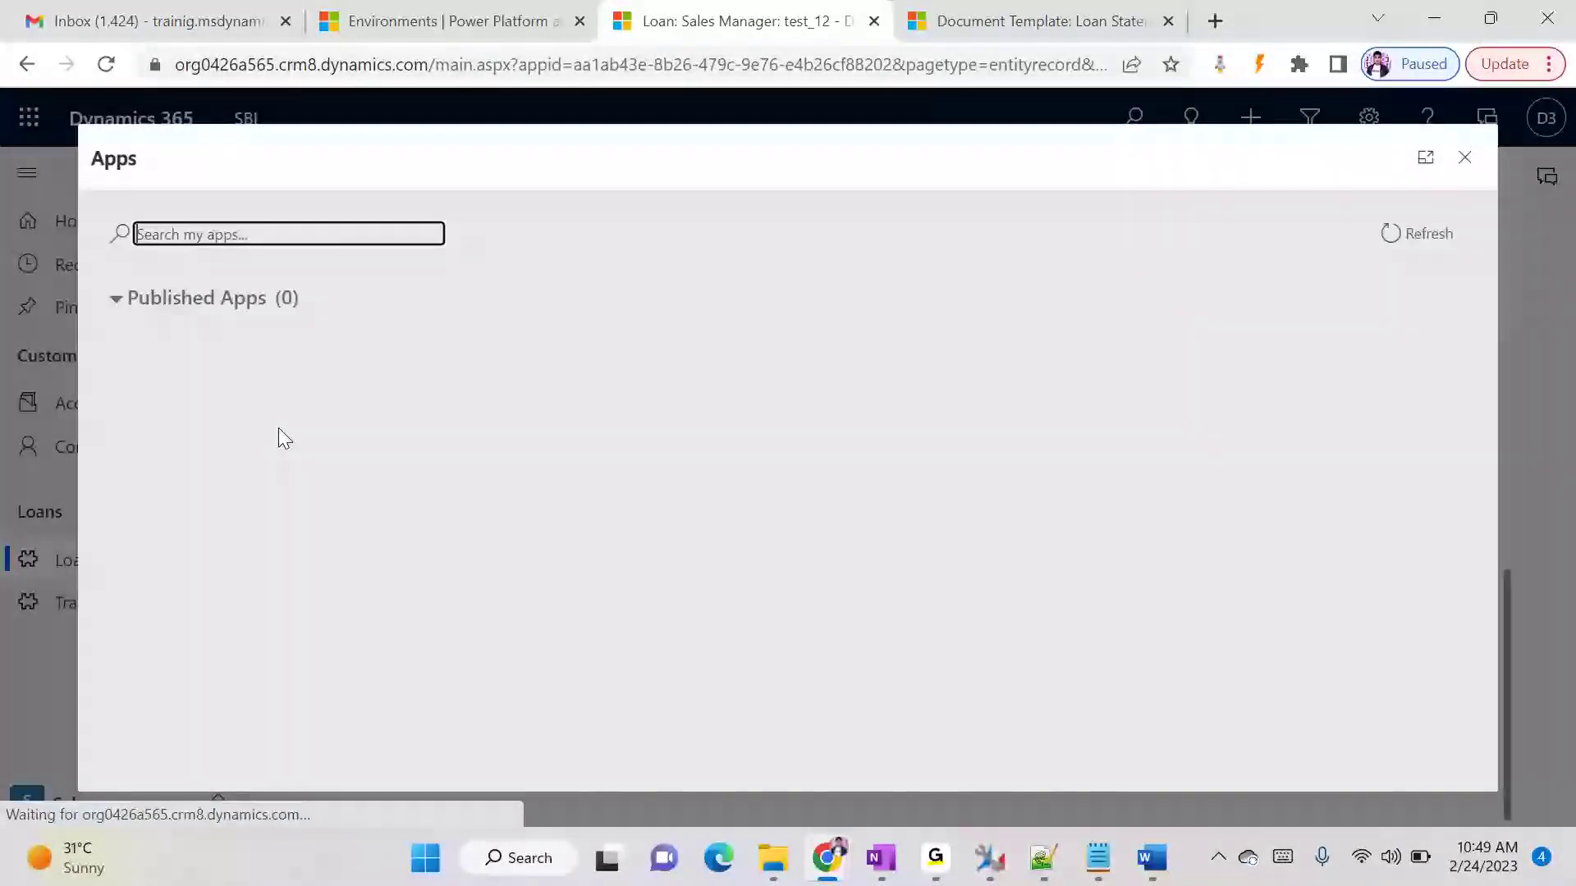
type("sa")
left_click(204, 564)
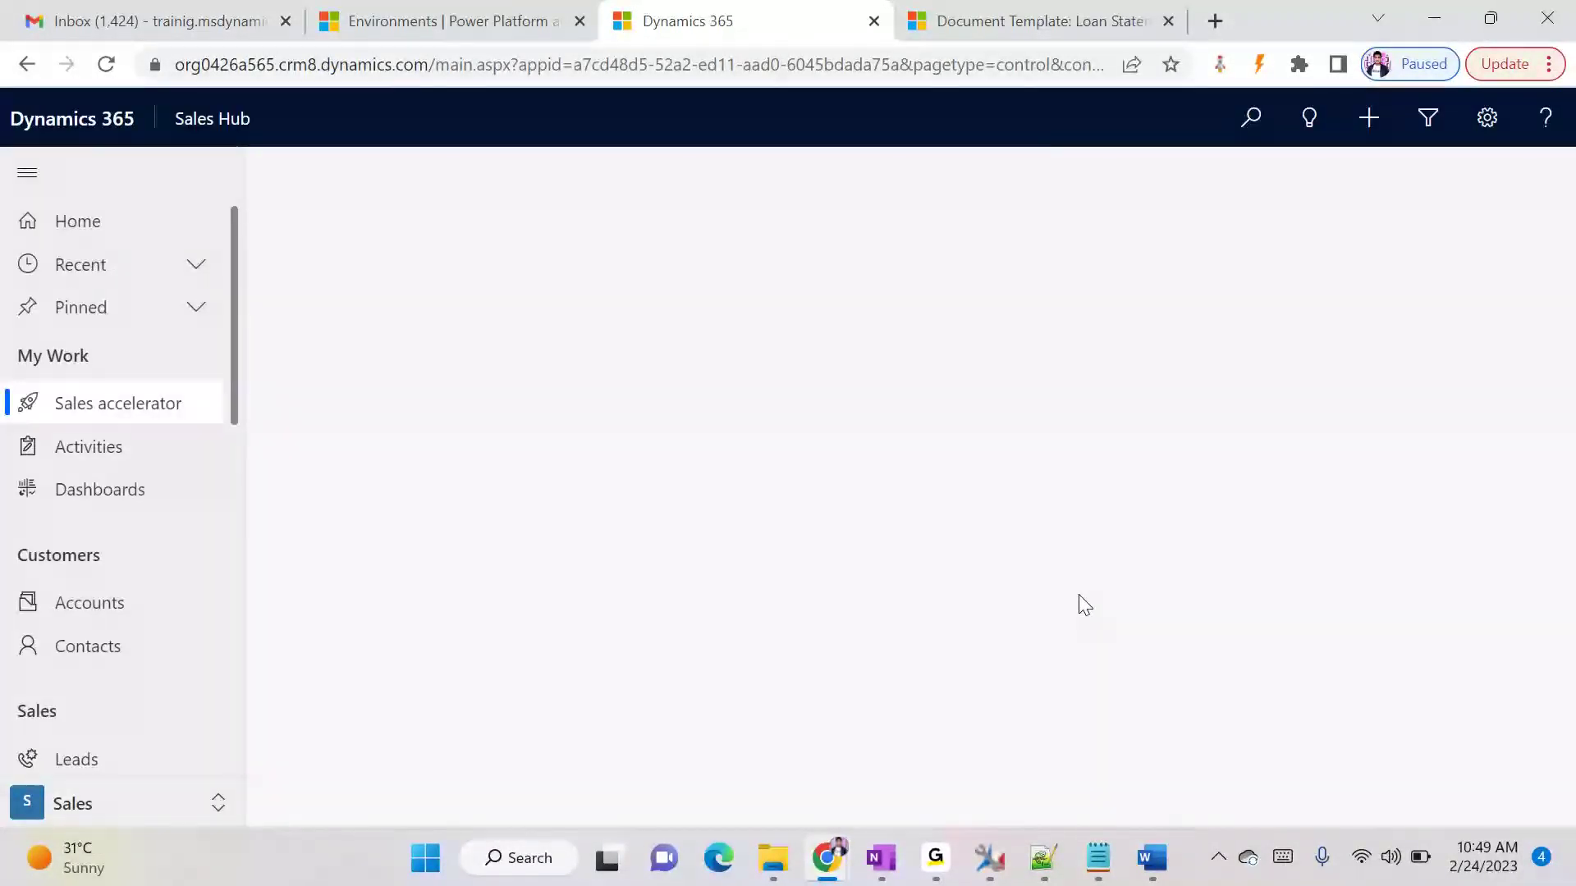
scroll(180, 549, "down", 1)
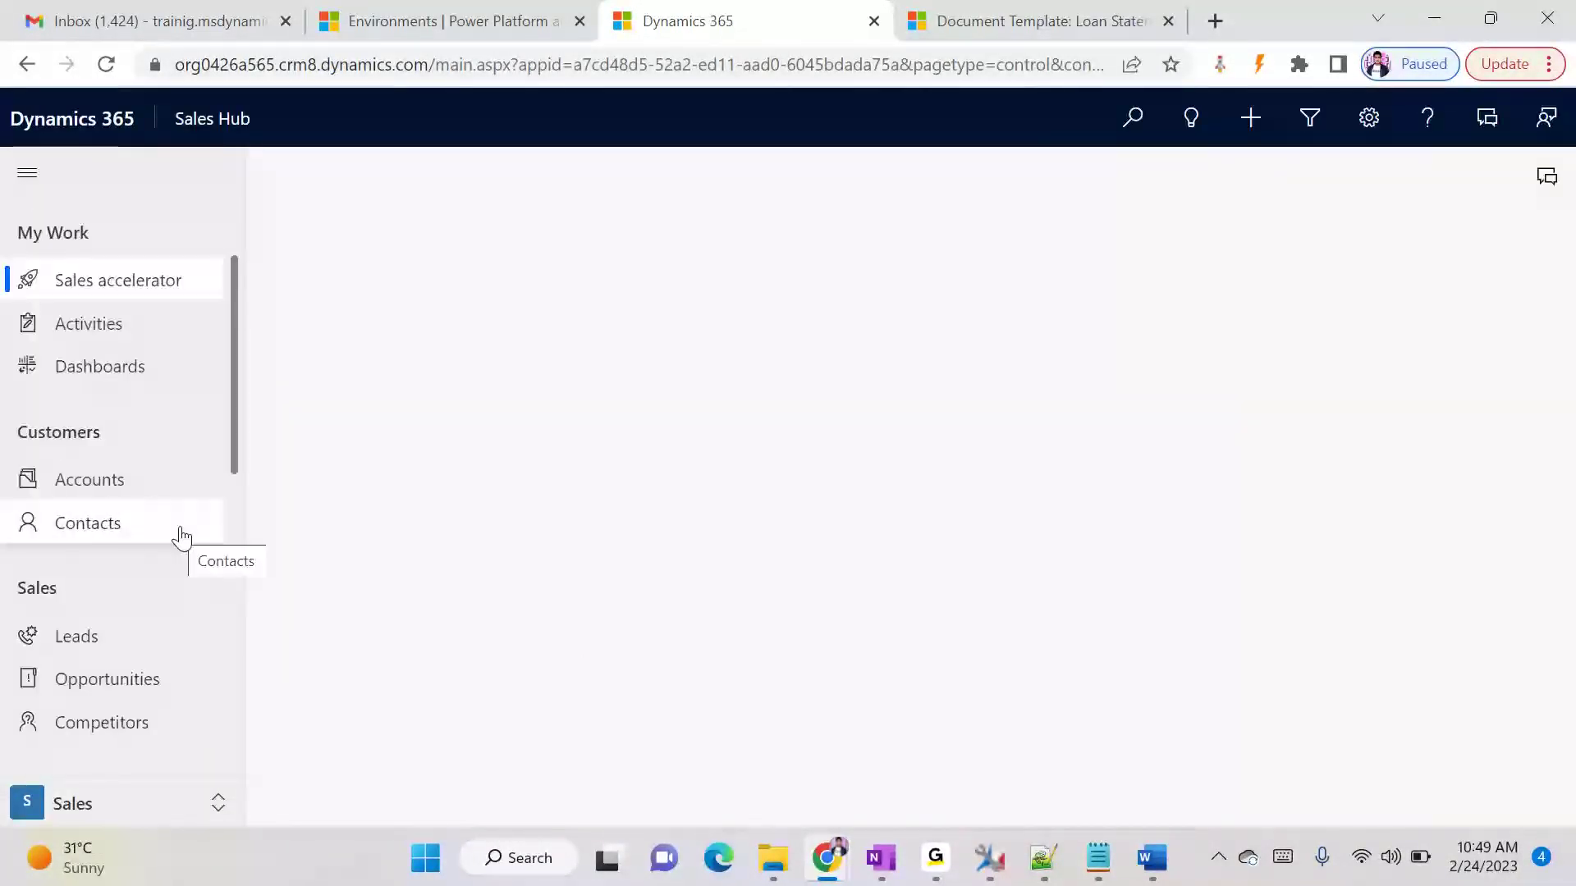
scroll(181, 534, "down", 5)
left_click(113, 806)
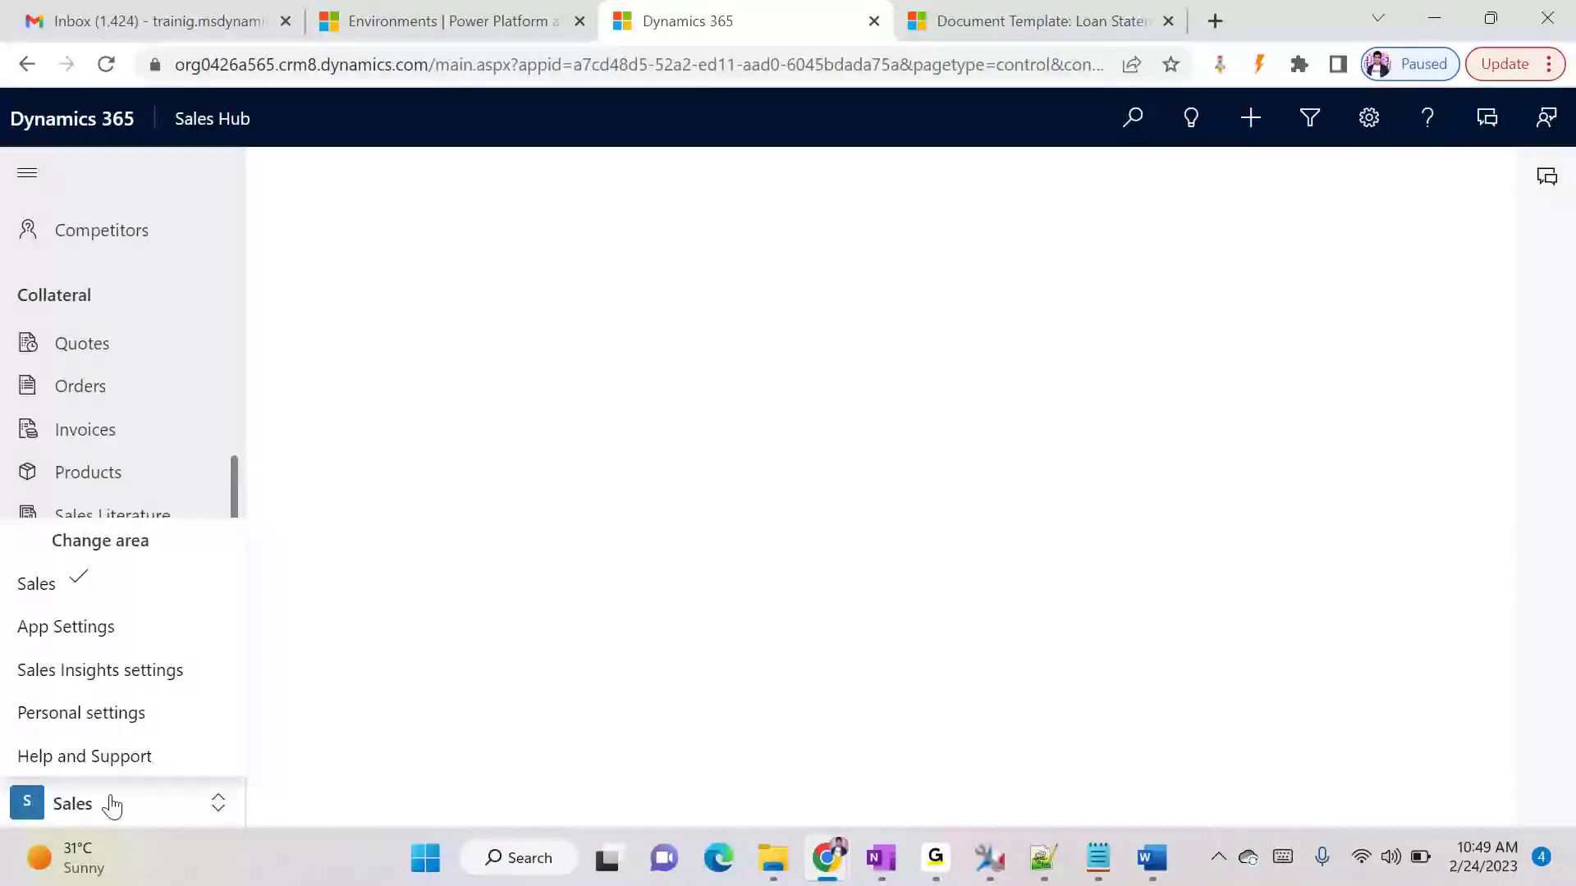
left_click(140, 625)
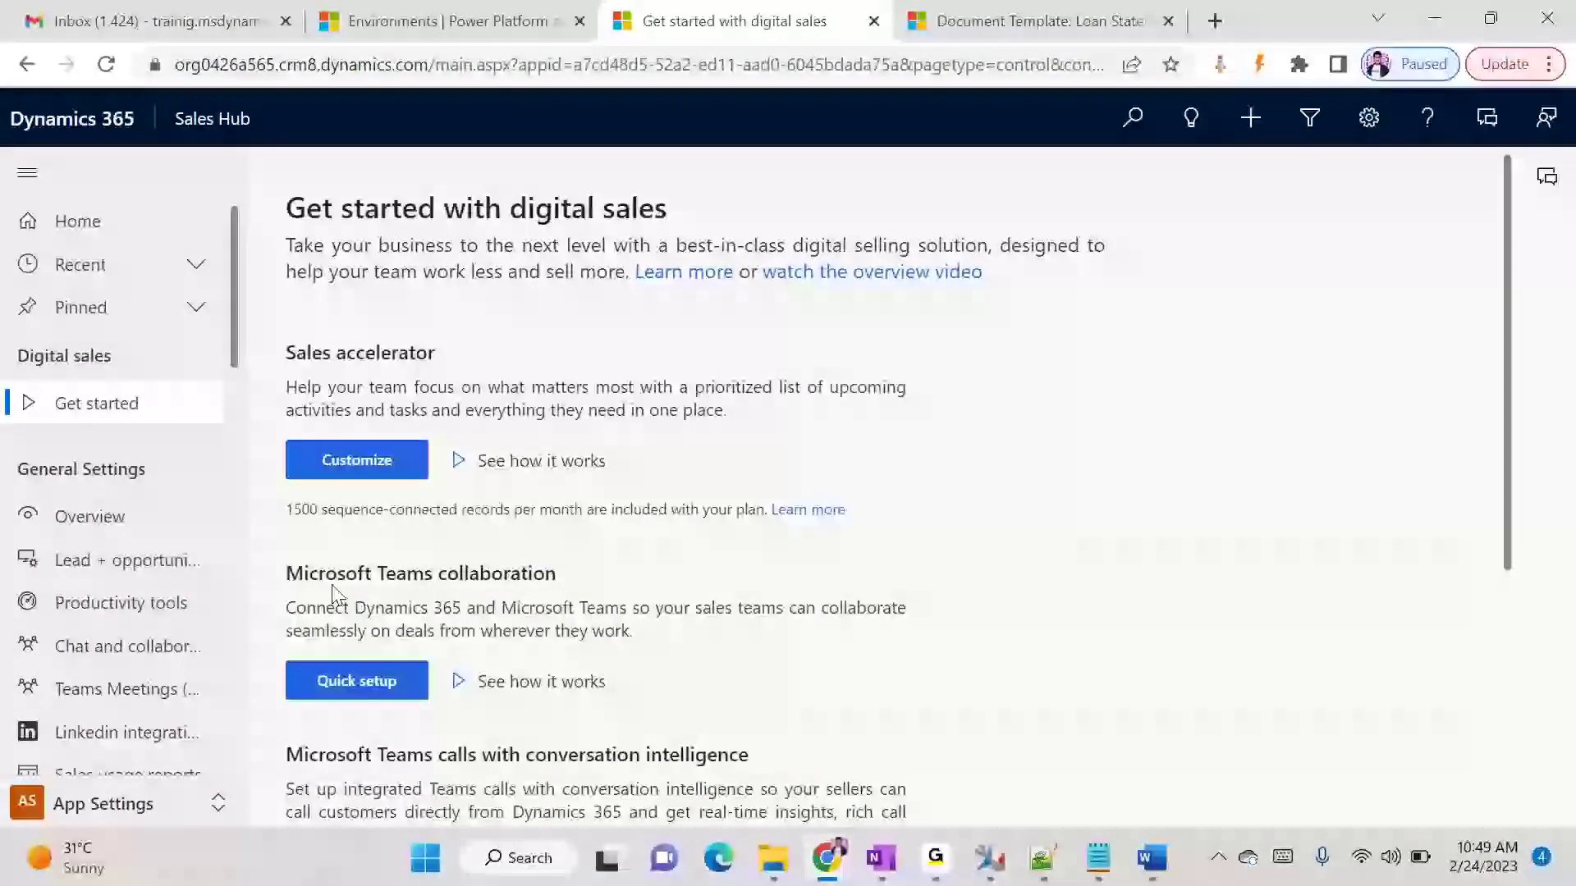
- Enable Convert to PDF for the Loan entity in the productivity tools and save the setting
left_click(115, 613)
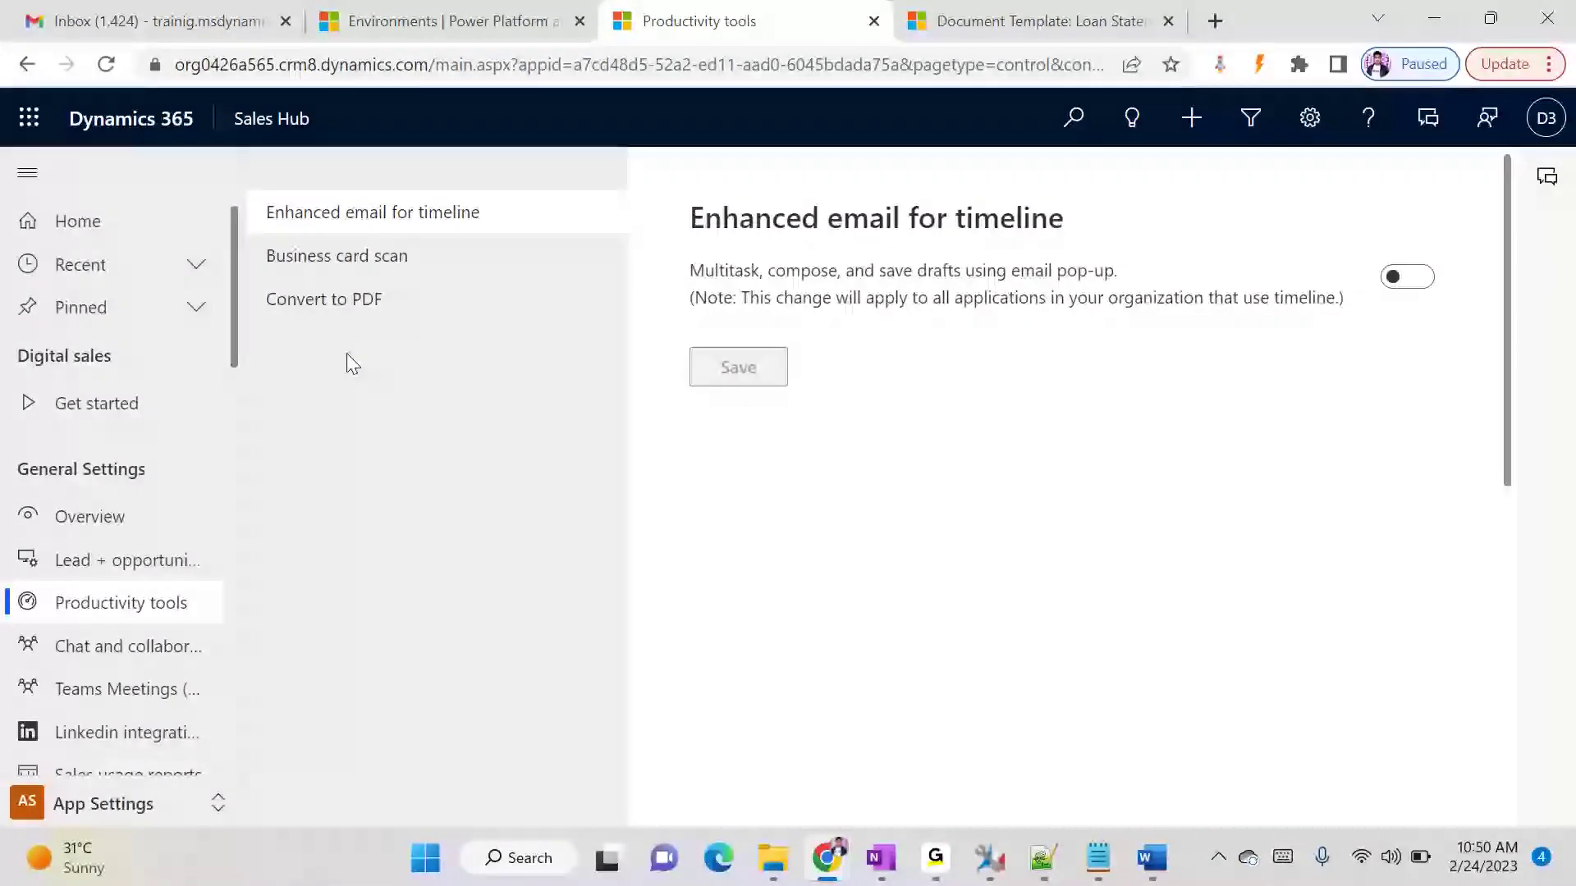
left_click(378, 305)
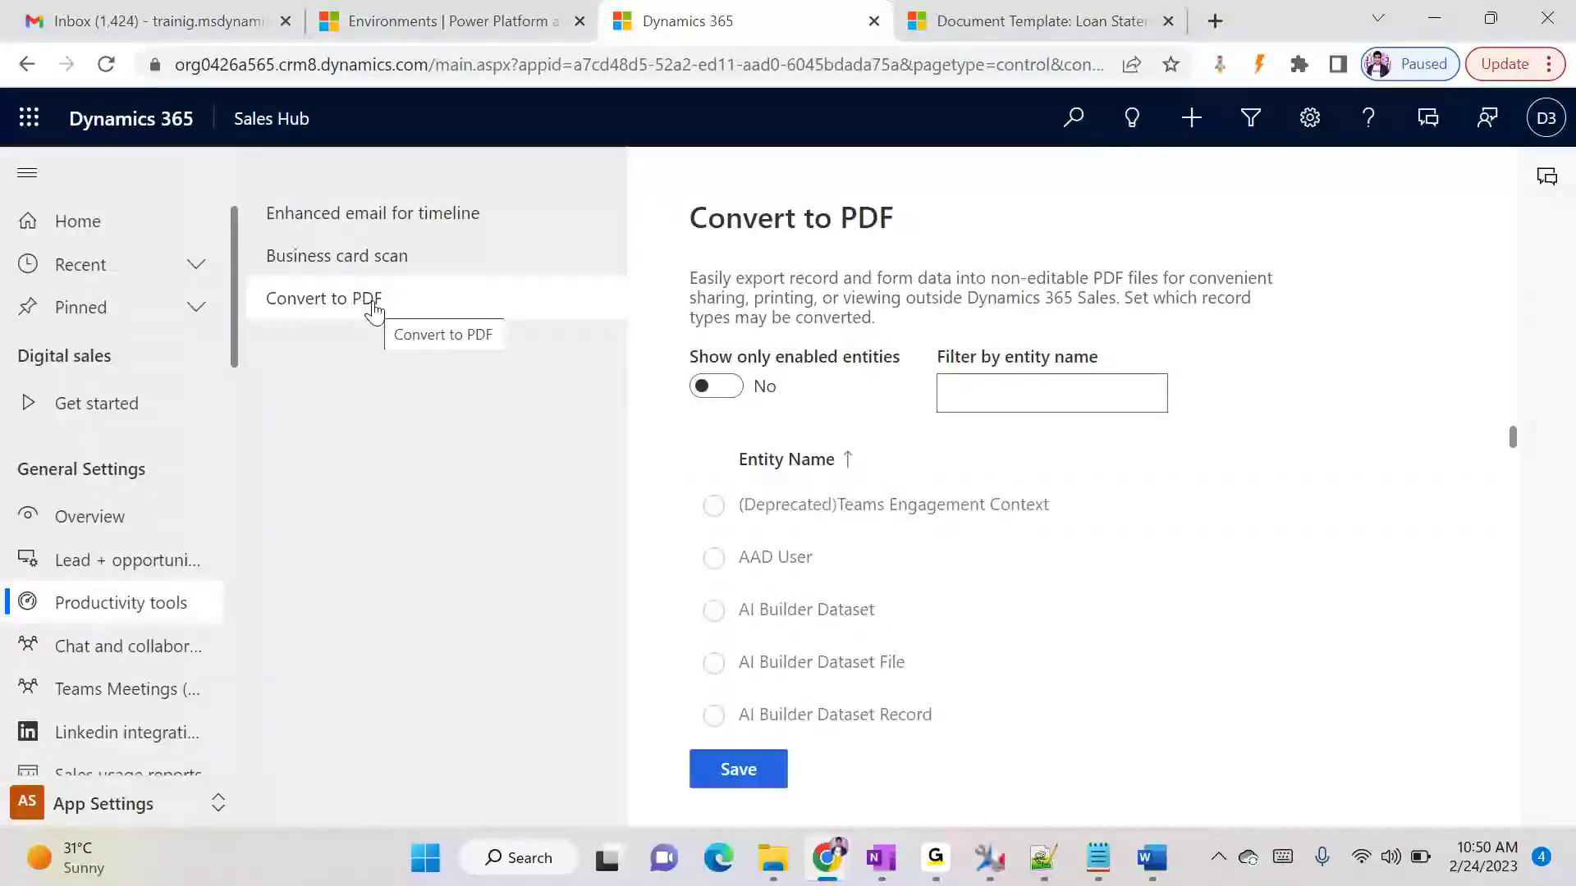
left_click(1078, 408)
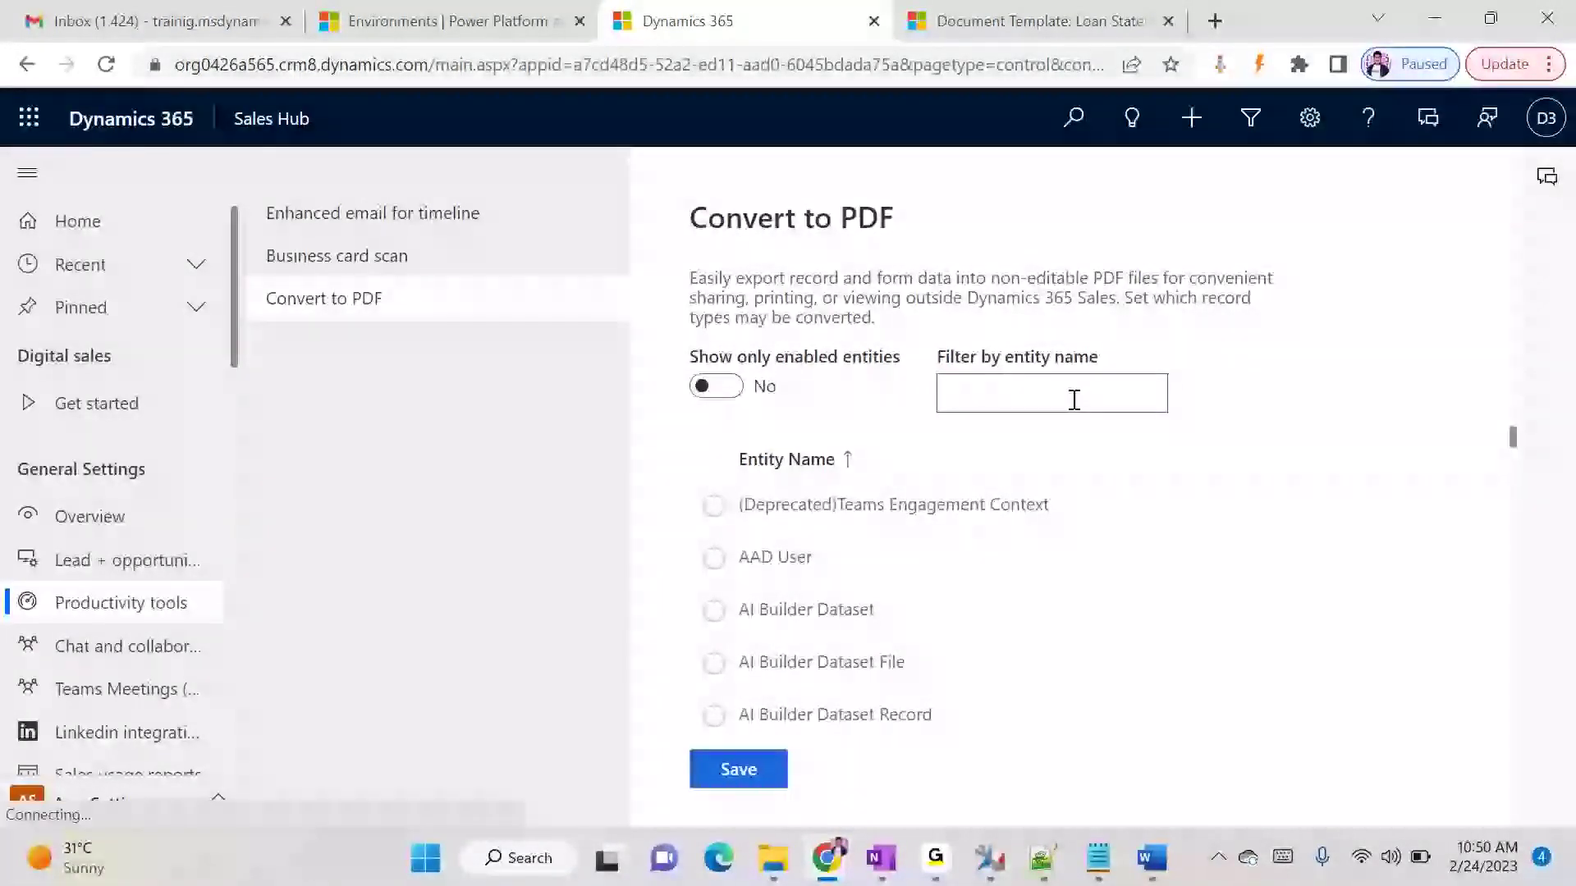
type("loan")
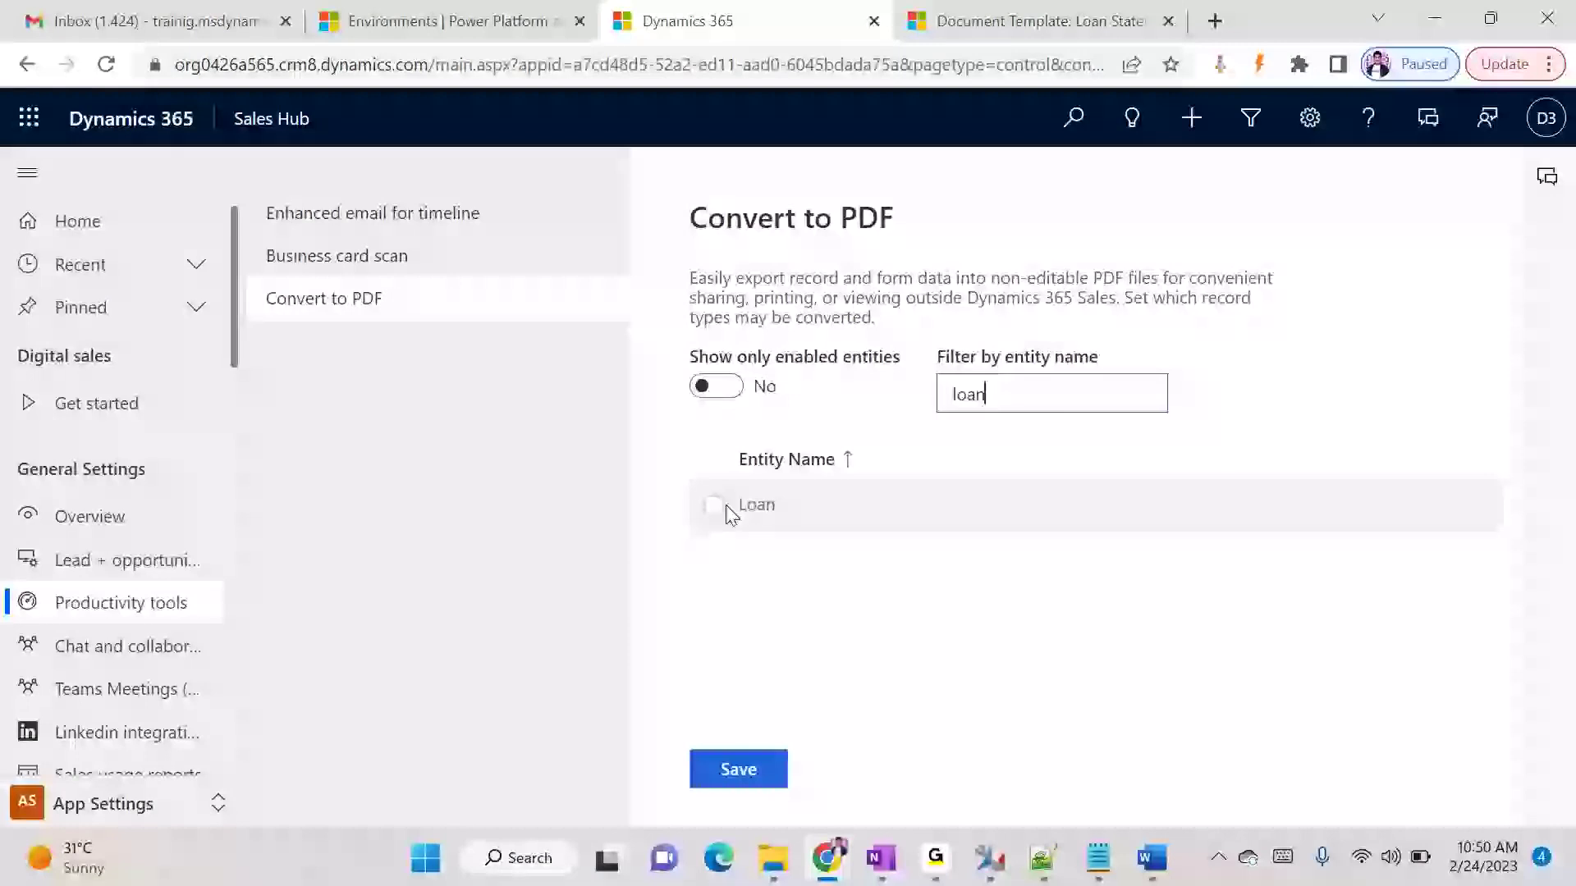
left_click(742, 768)
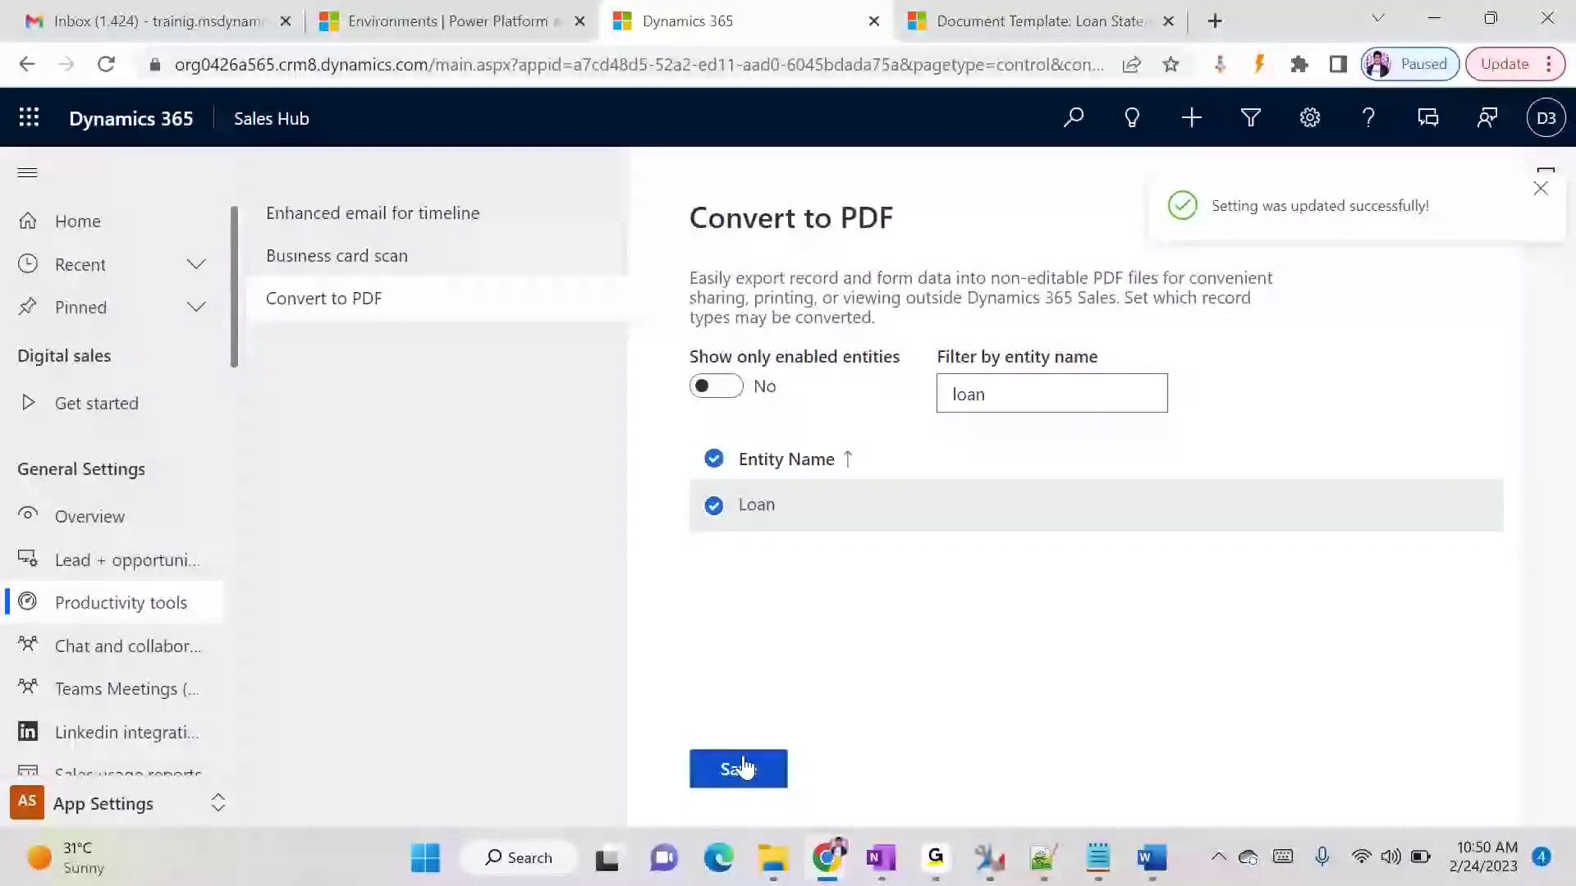
left_click_drag(1023, 394, 845, 414)
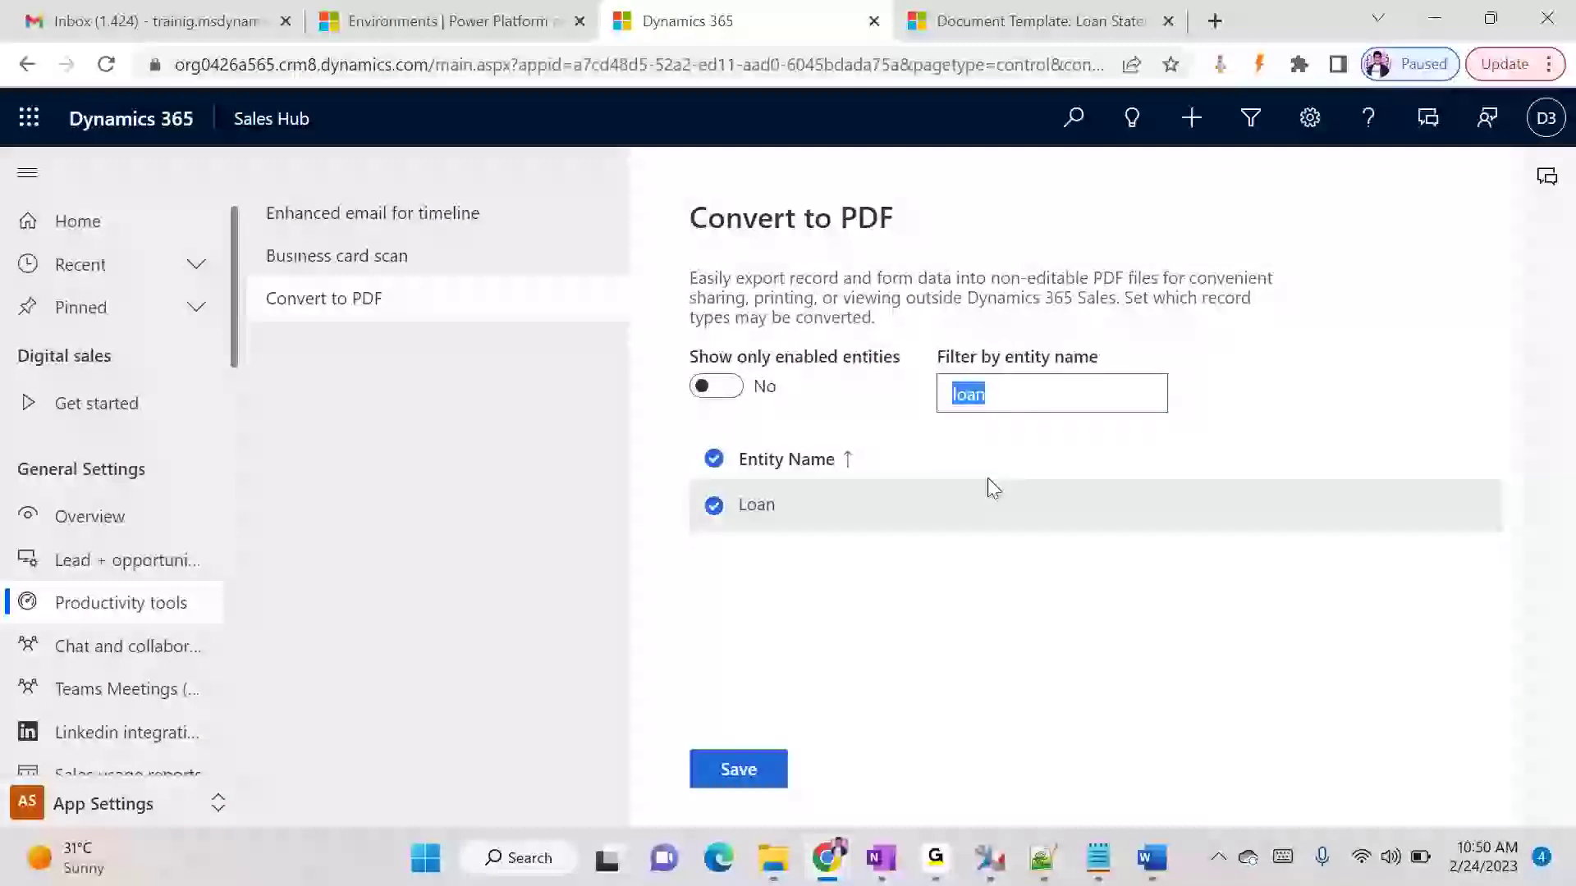
left_click(426, 24)
left_click(632, 22)
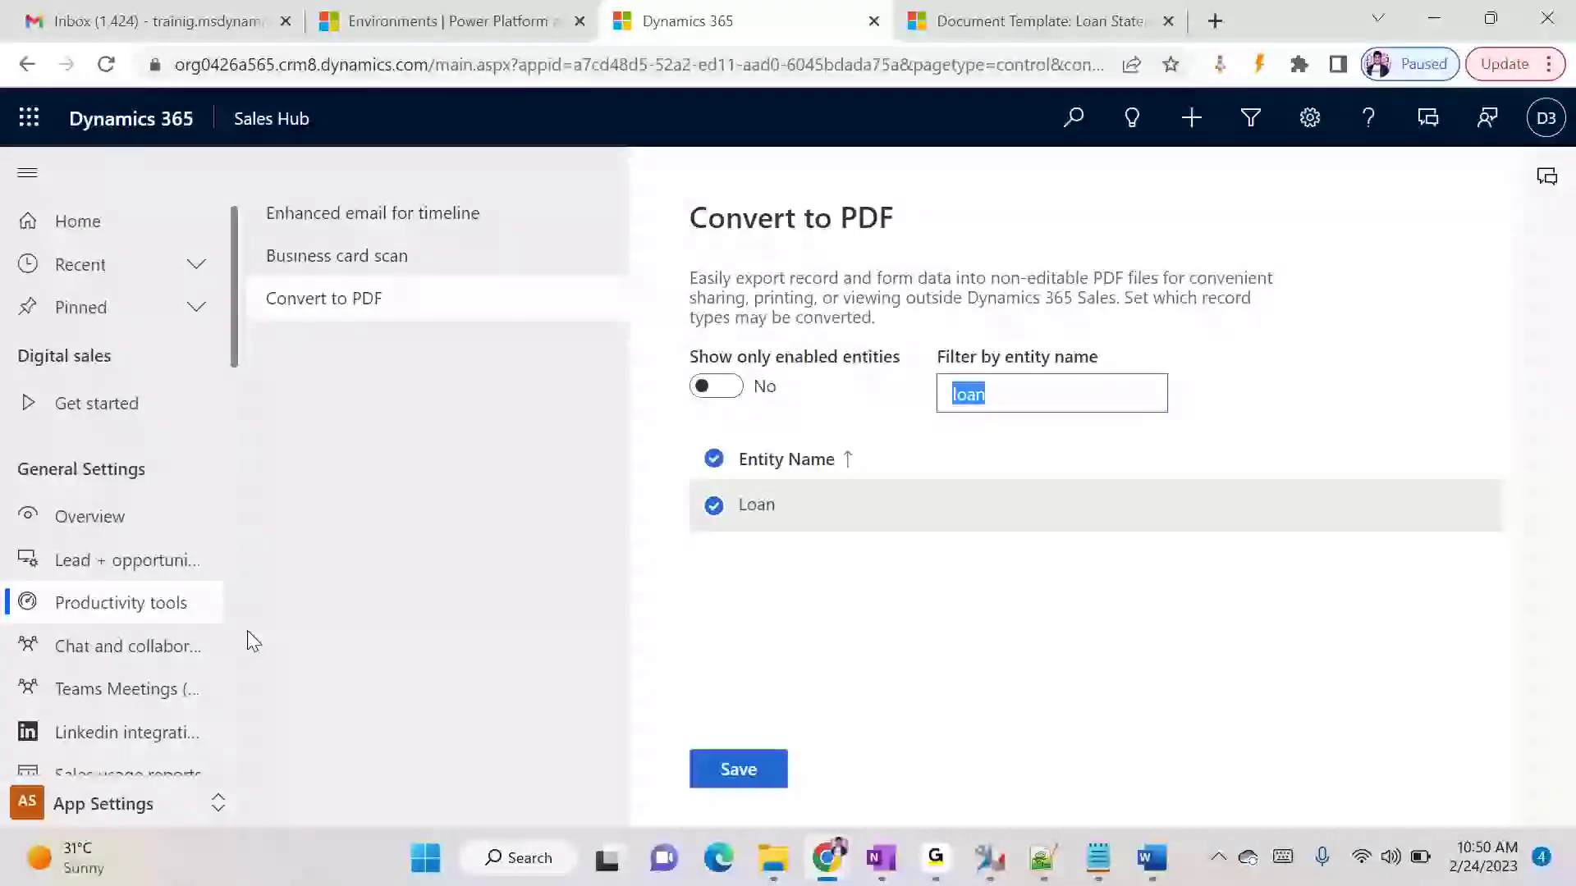
scroll(123, 673, "down", 9)
left_click(102, 812)
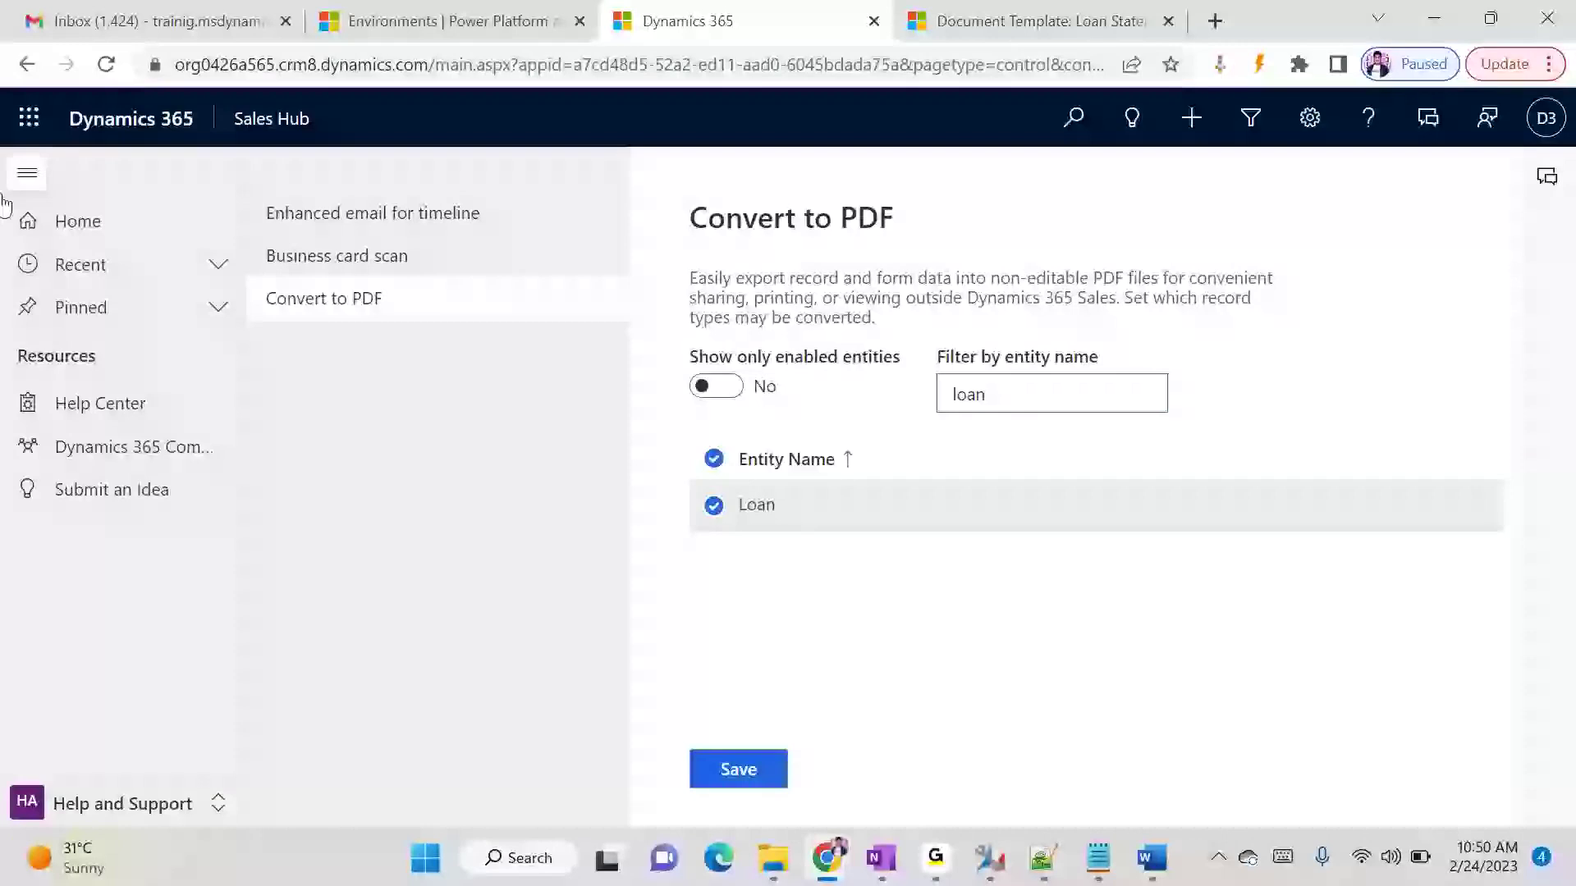
left_click(27, 64)
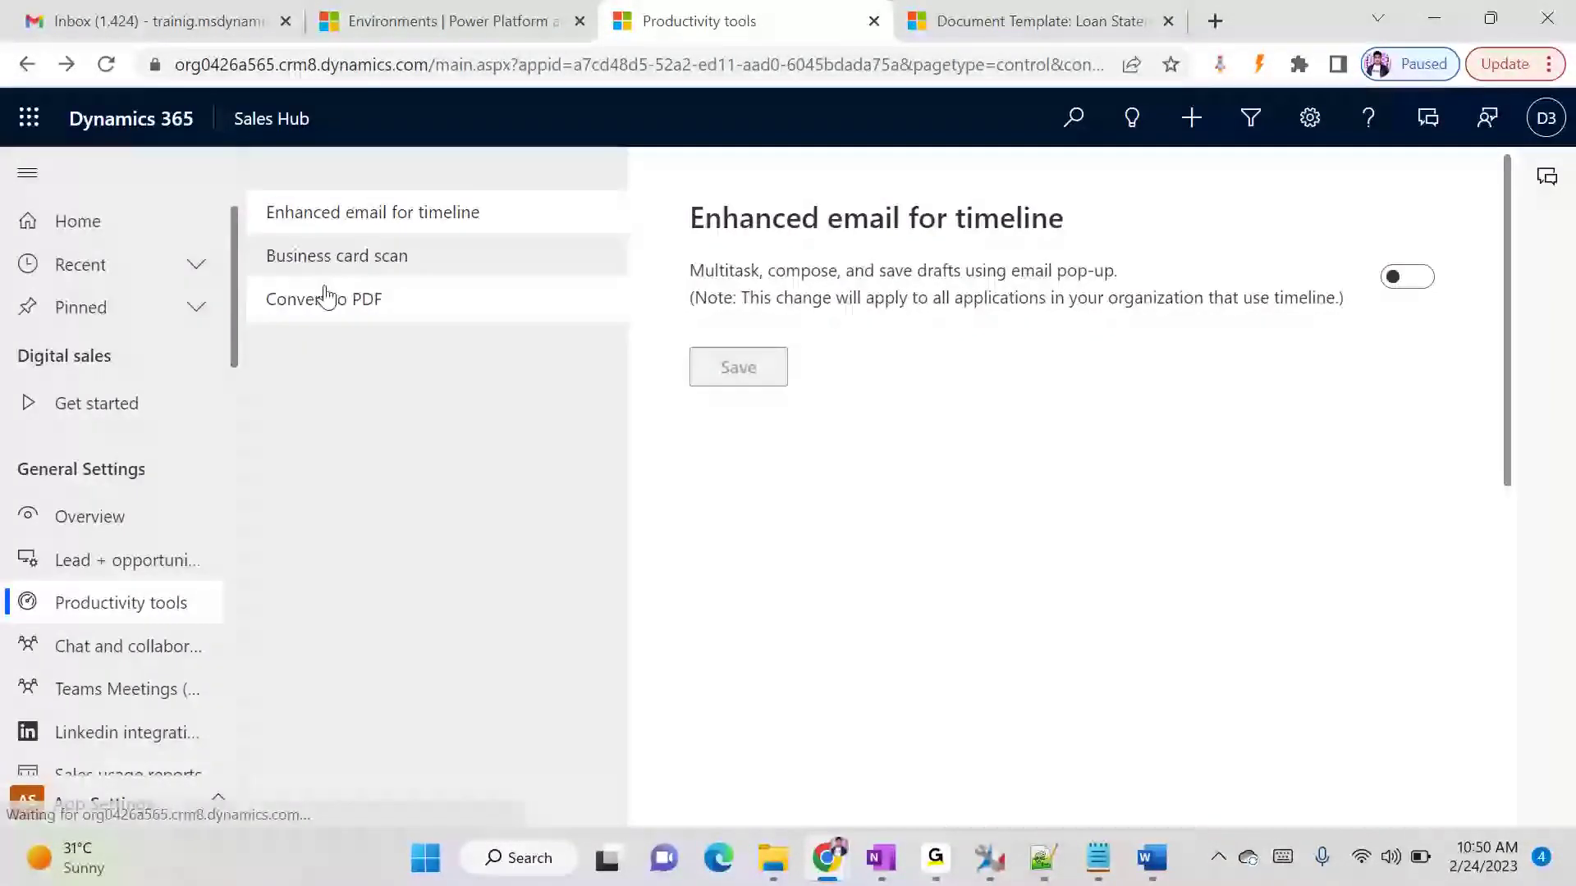
- Check the Loan entity's selection in the unfiltered Convert to PDF entity list
left_click(323, 299)
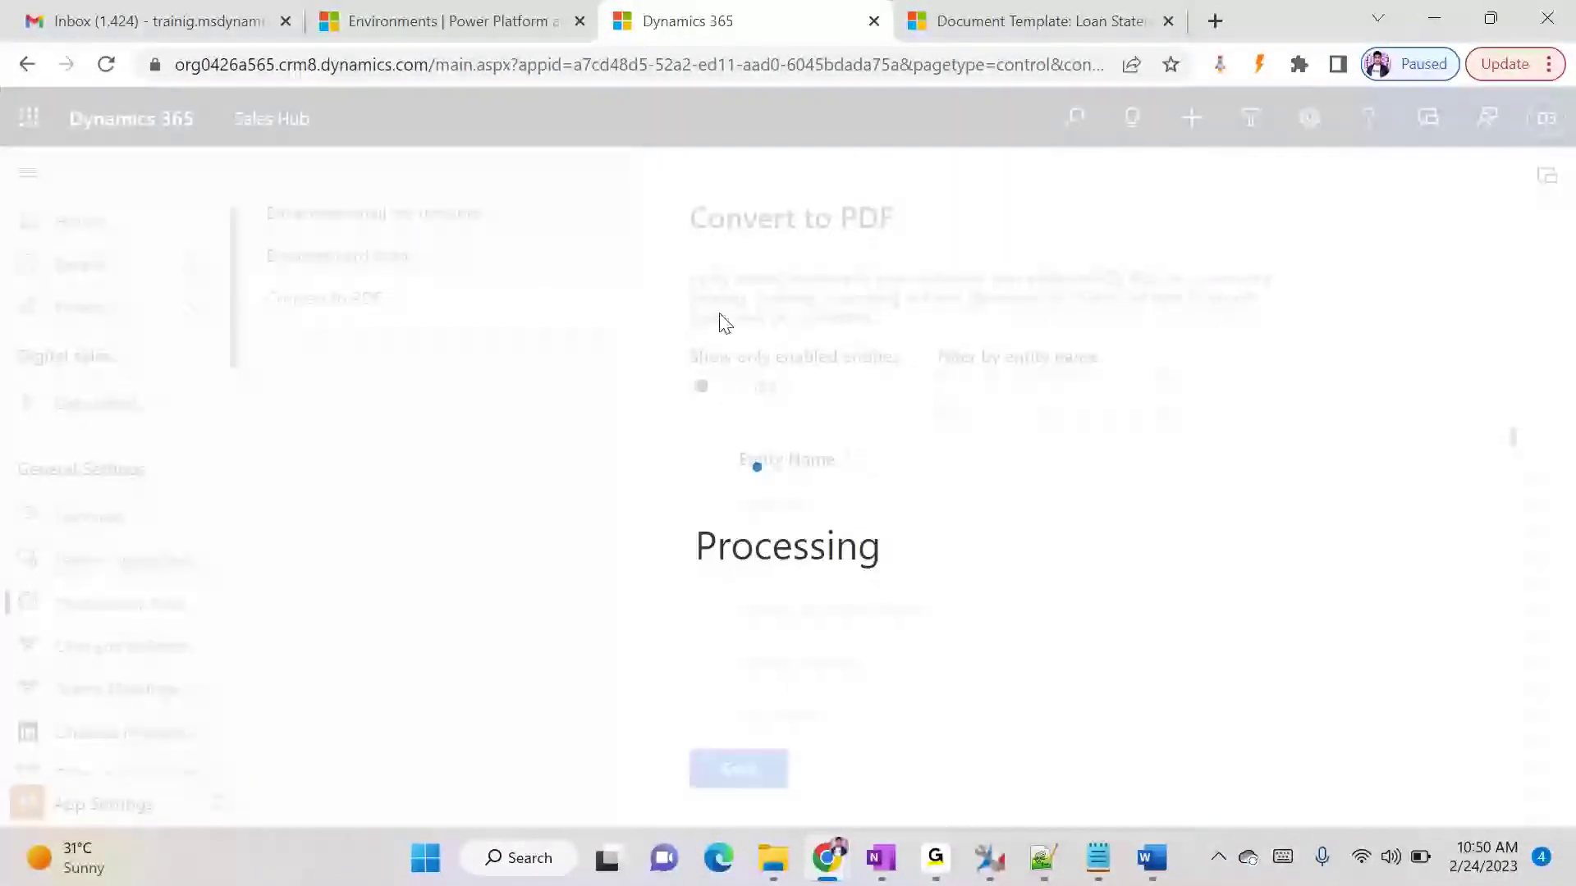
left_click(971, 391)
scroll(995, 580, "down", 5)
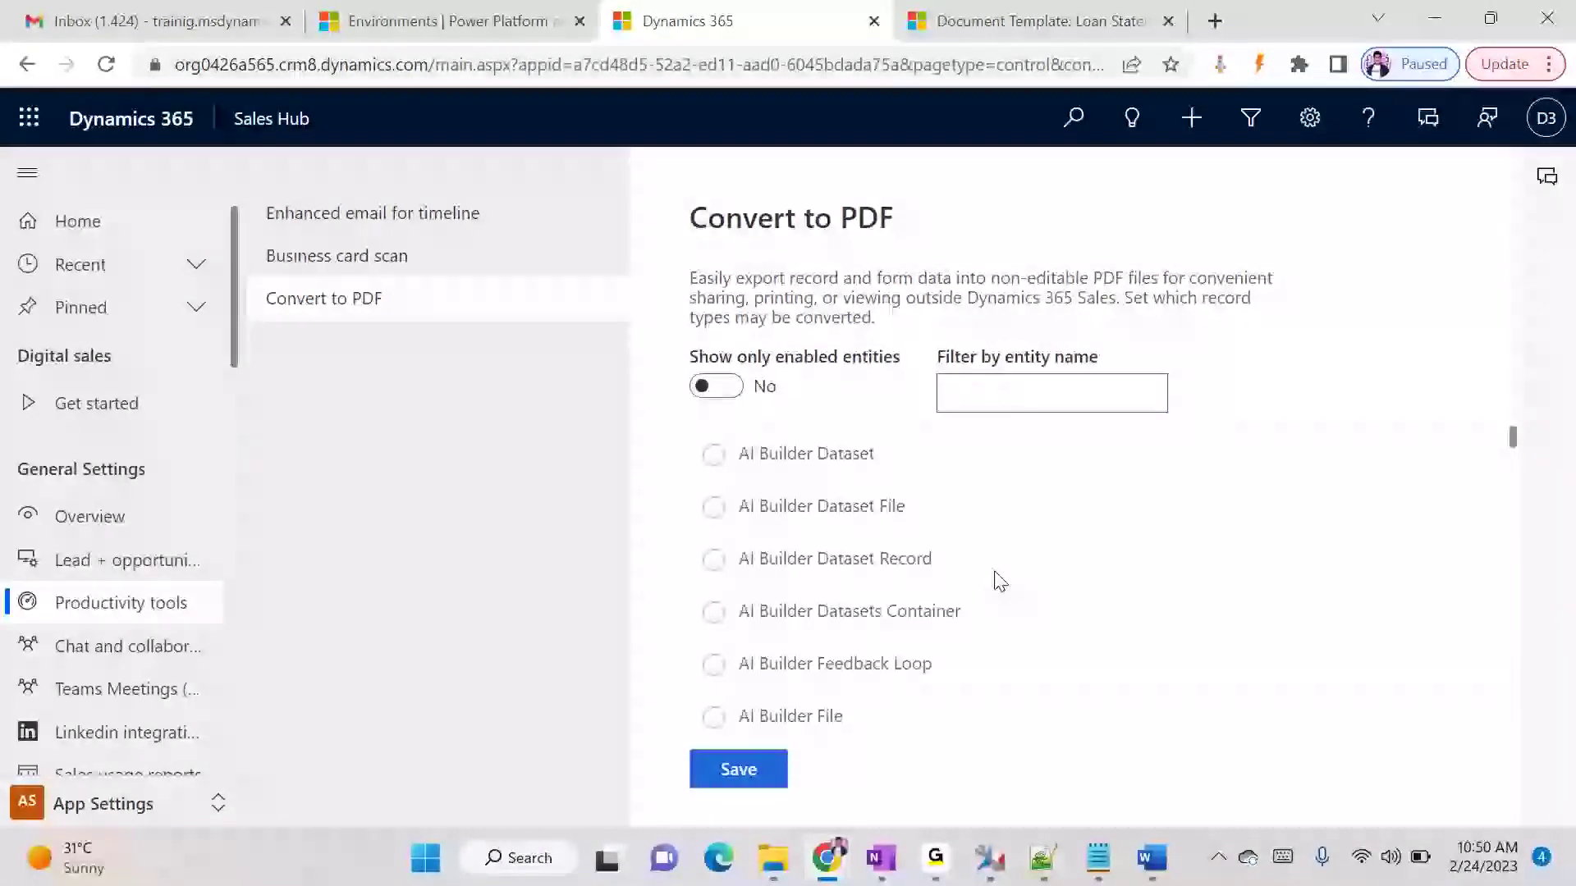
scroll(1003, 611, "down", 3)
left_click_drag(1512, 456, 1482, 568)
scroll(1436, 579, "down", 10)
left_click(1432, 558)
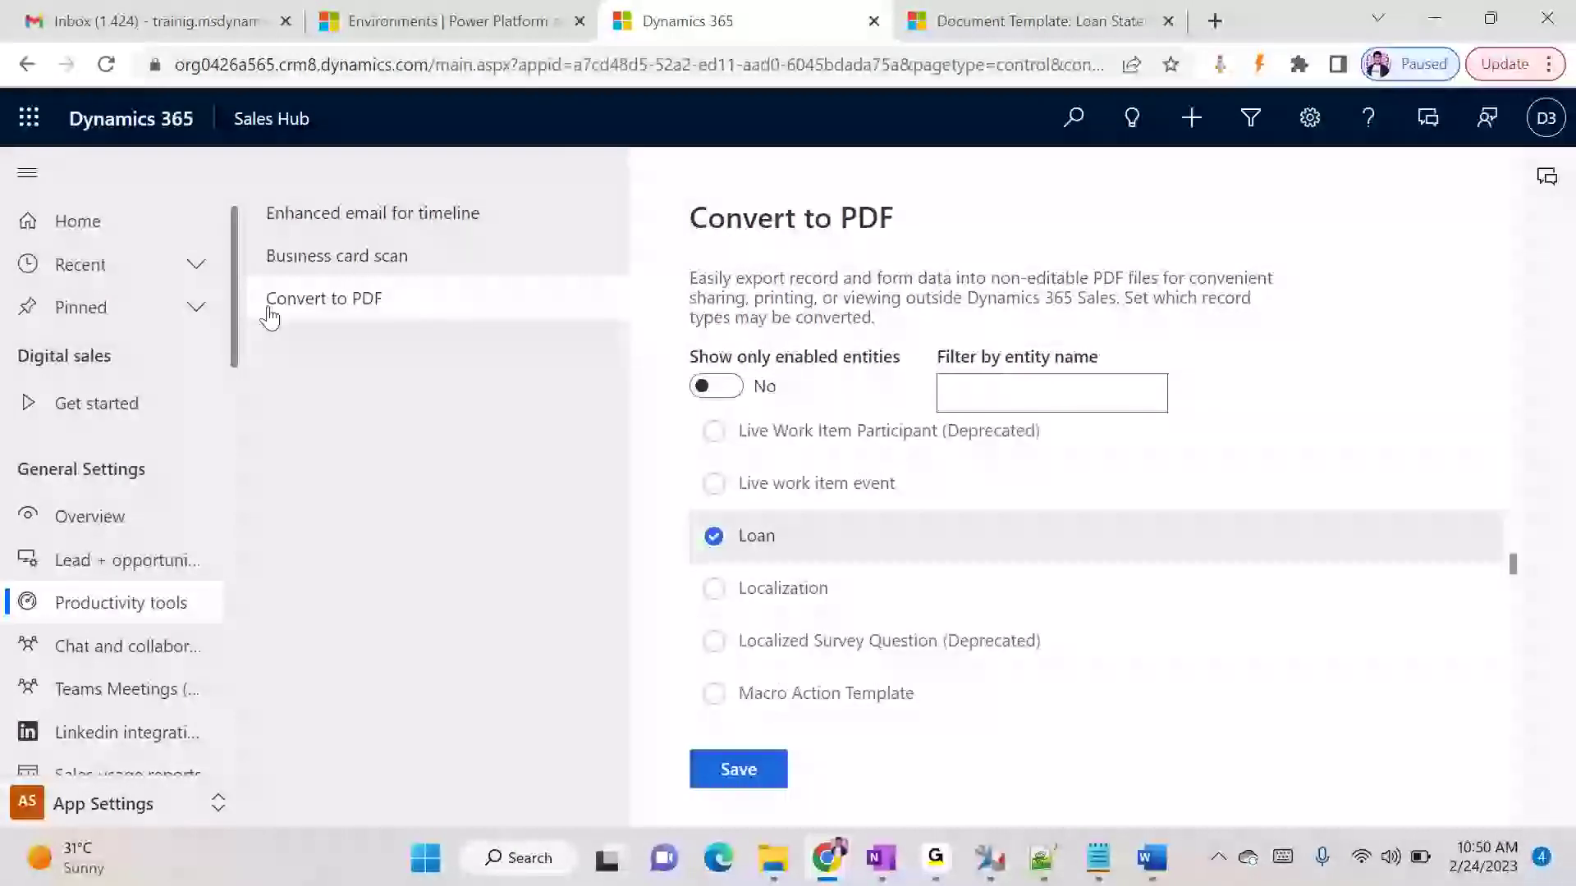
- Switch from Sales Hub back to the SBI app
left_click(248, 123)
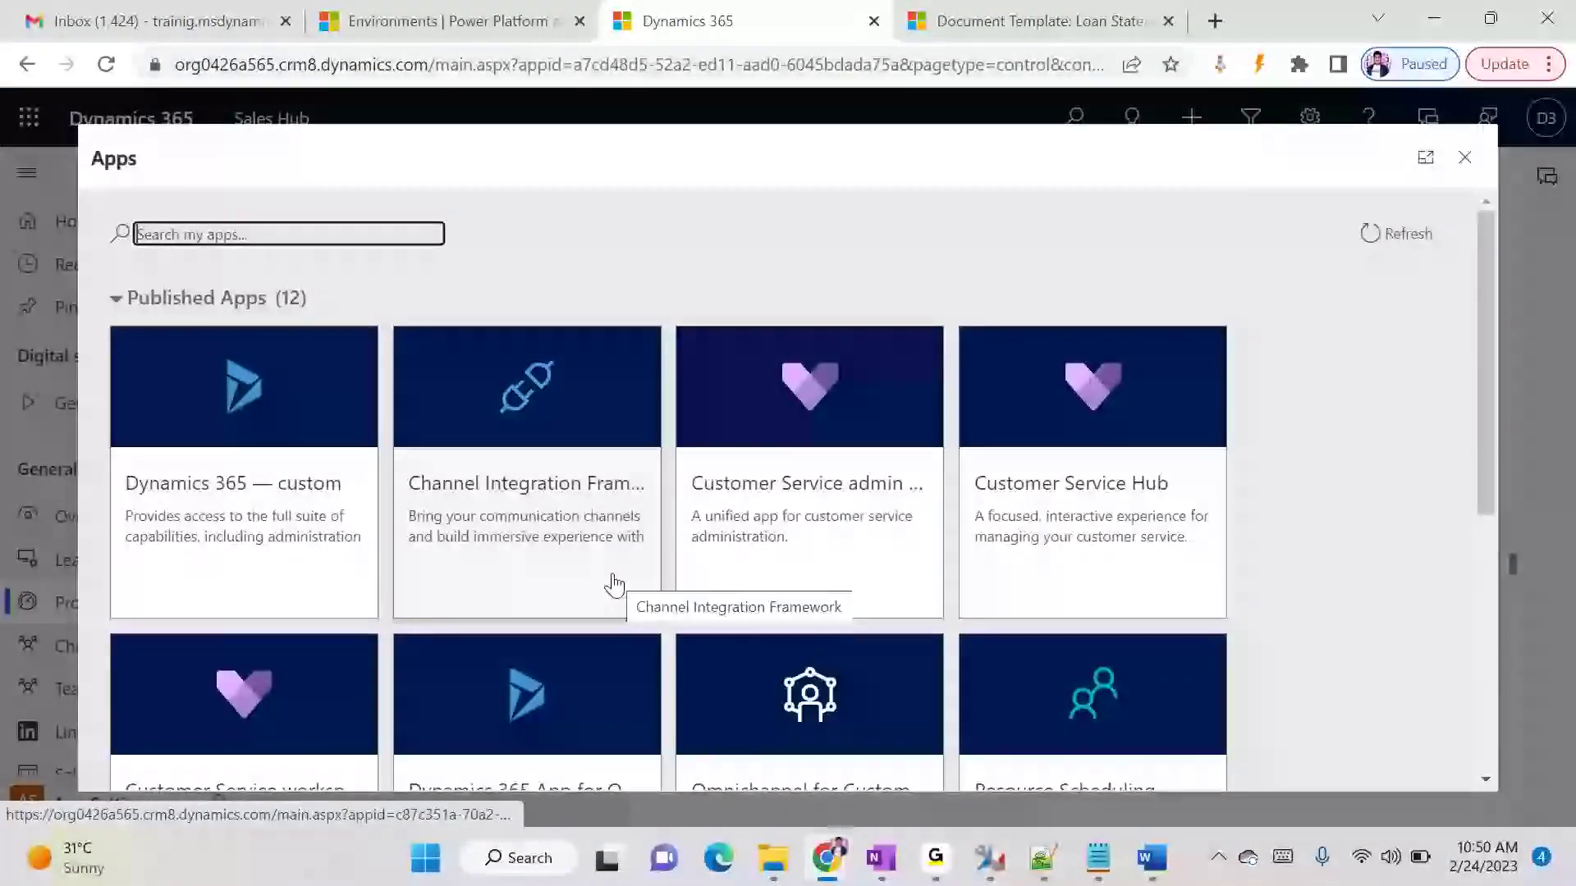
scroll(739, 558, "down", 5)
left_click(823, 566)
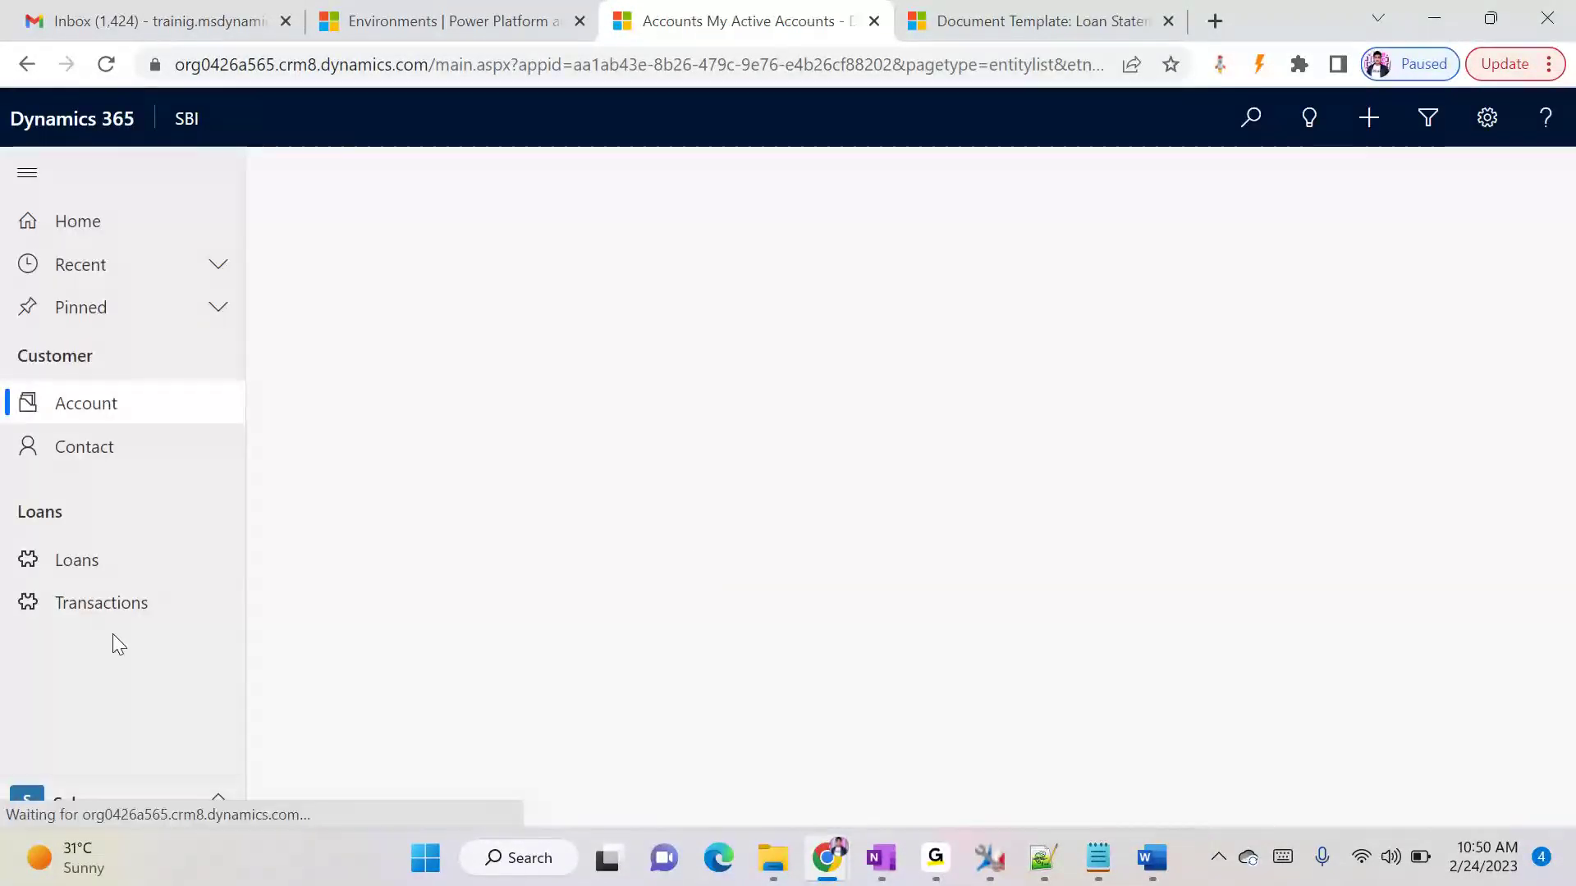
- Open the test_12 loan from the Active Loans view and show its additional commands
left_click(141, 556)
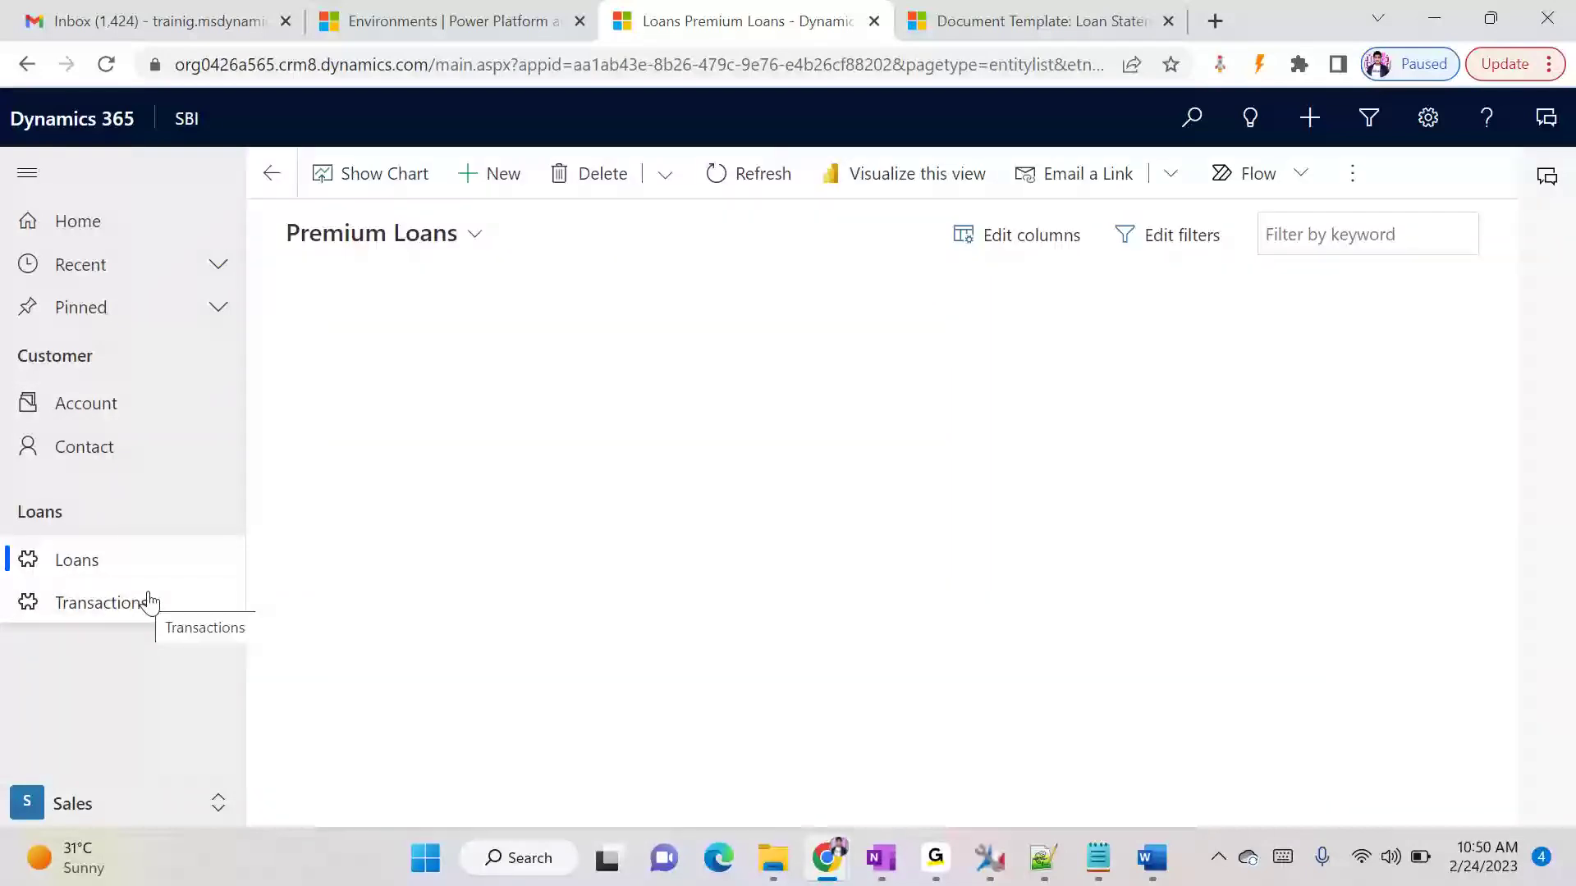
left_click(435, 237)
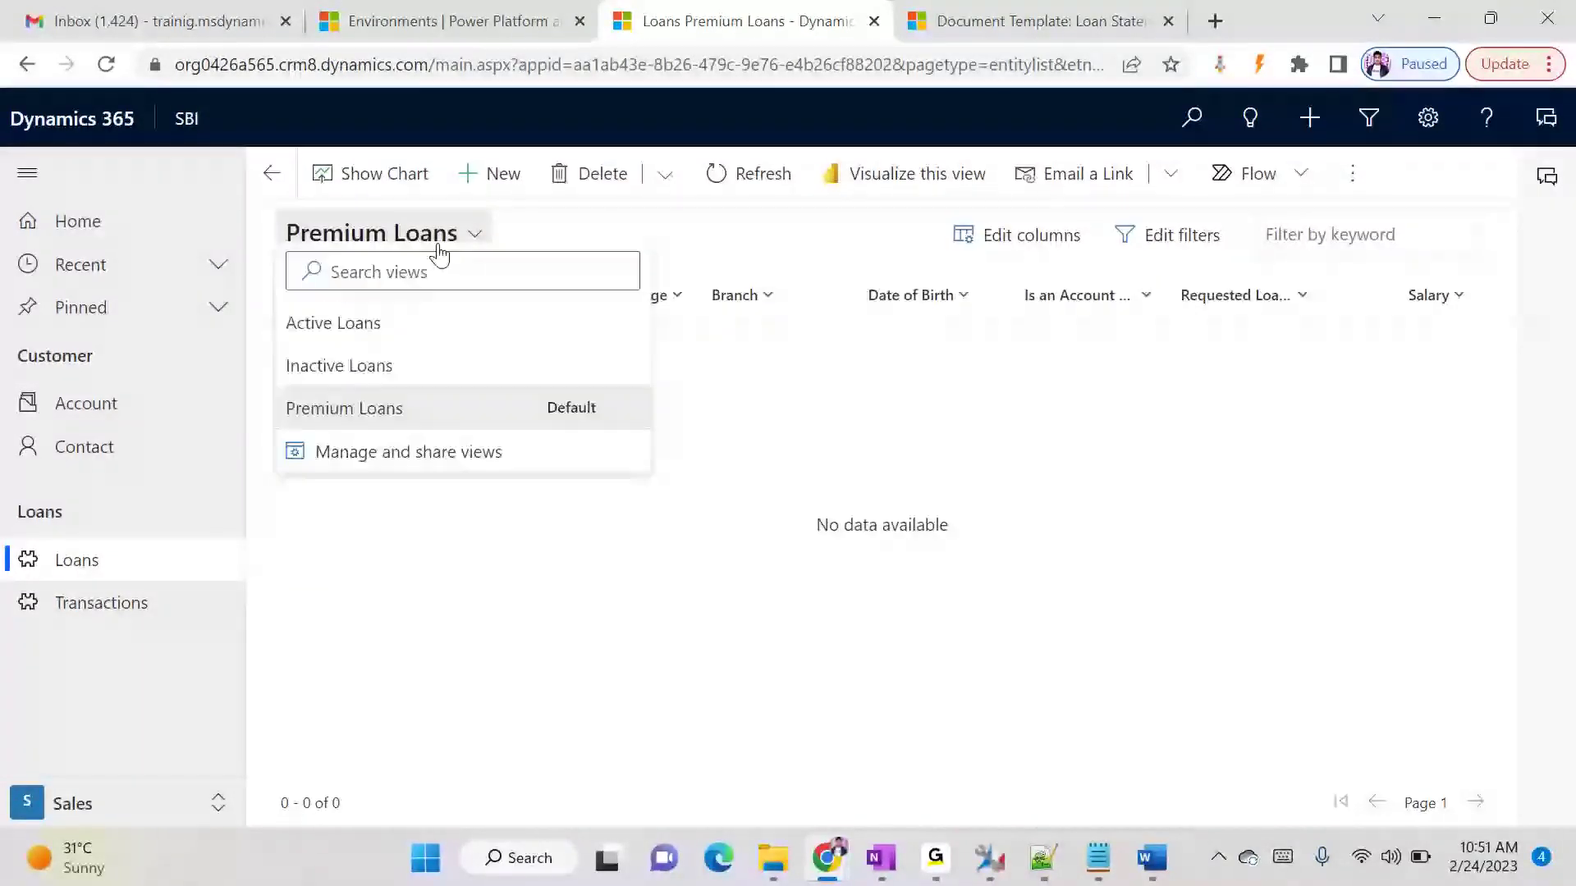
left_click(372, 336)
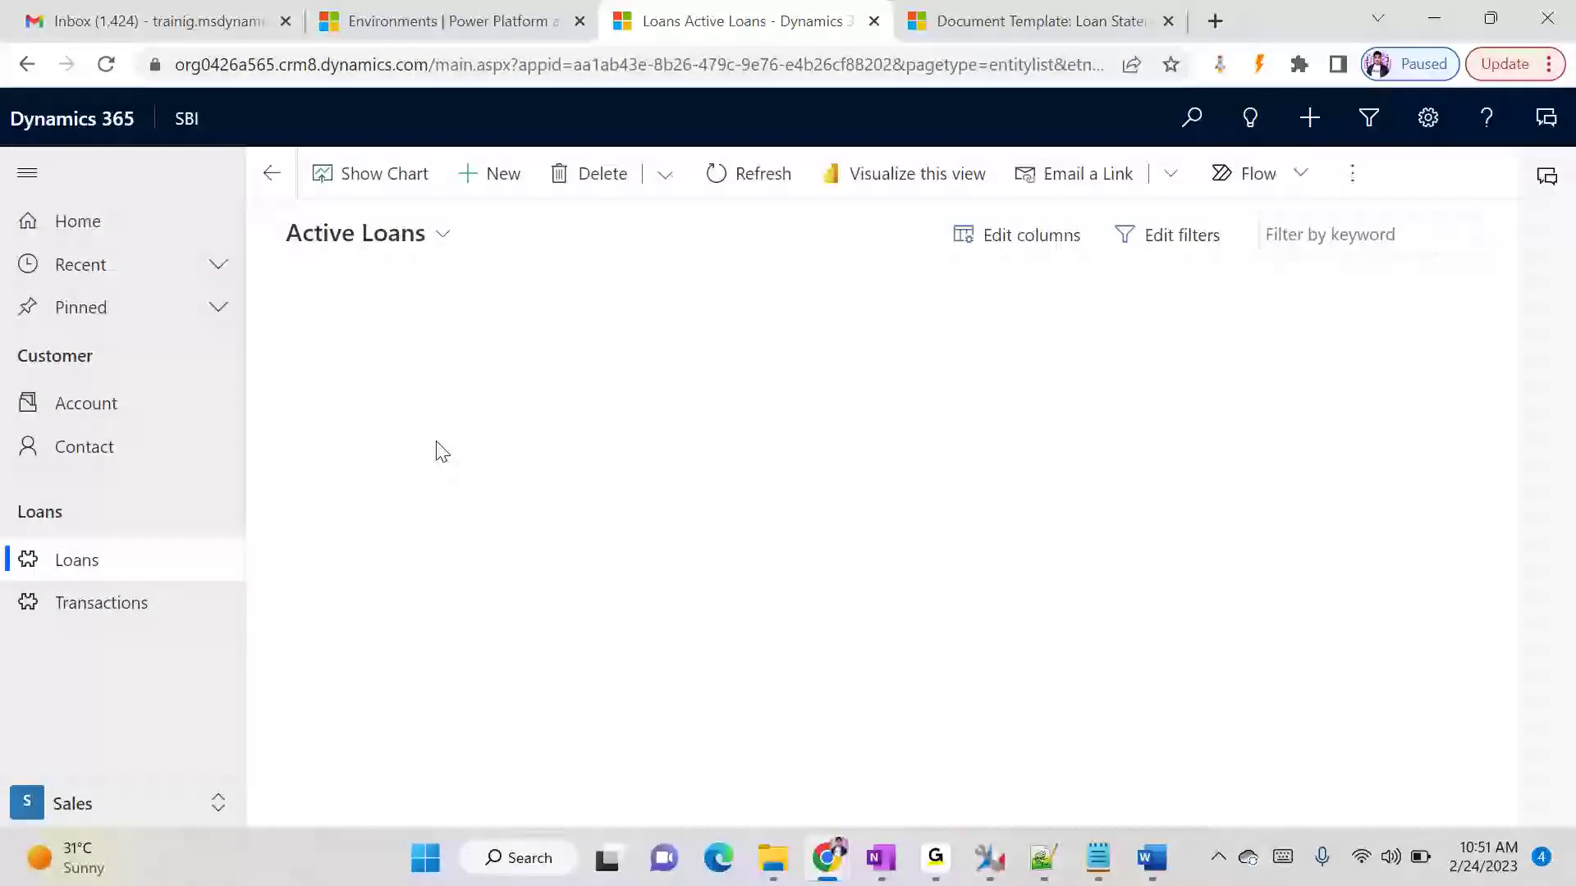
left_click(353, 357)
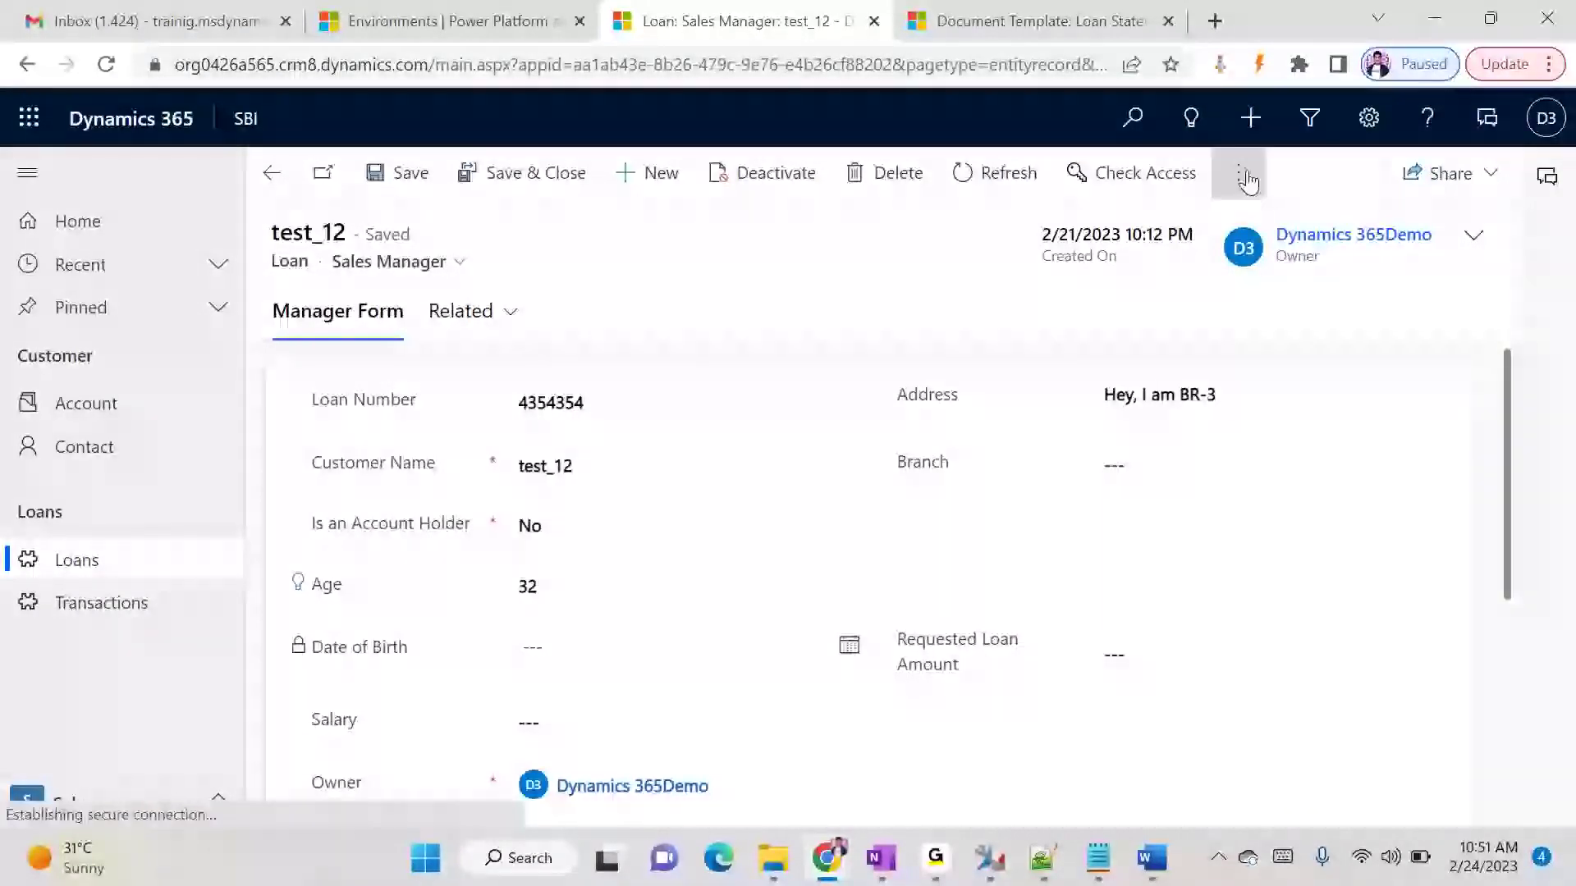
left_click(1242, 175)
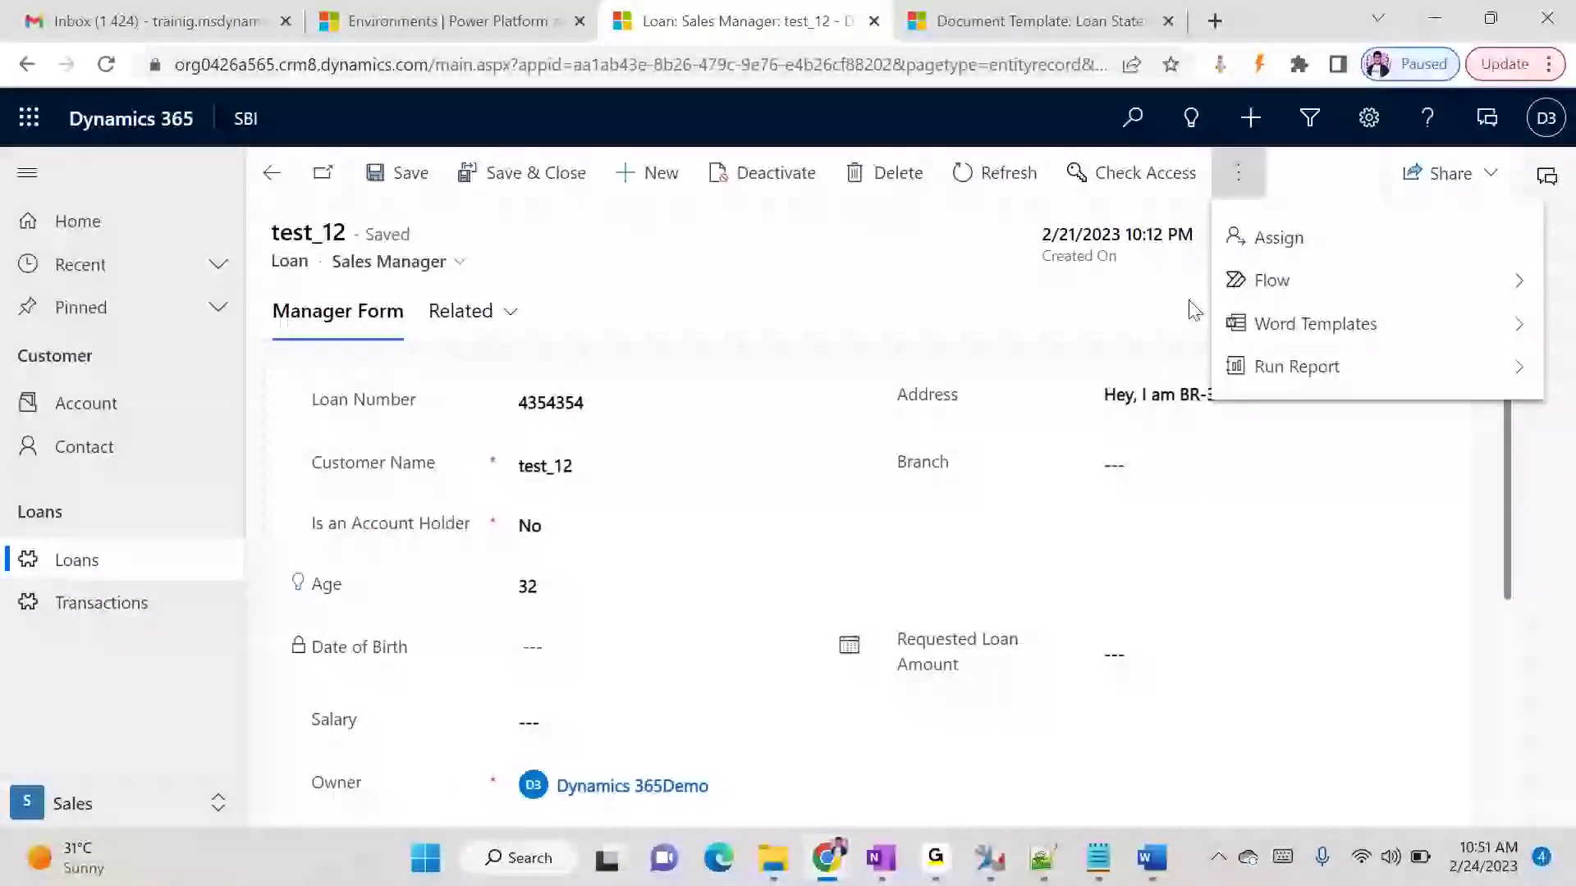
- Reload the test_12 loan page and check the available Word template options
left_click(998, 293)
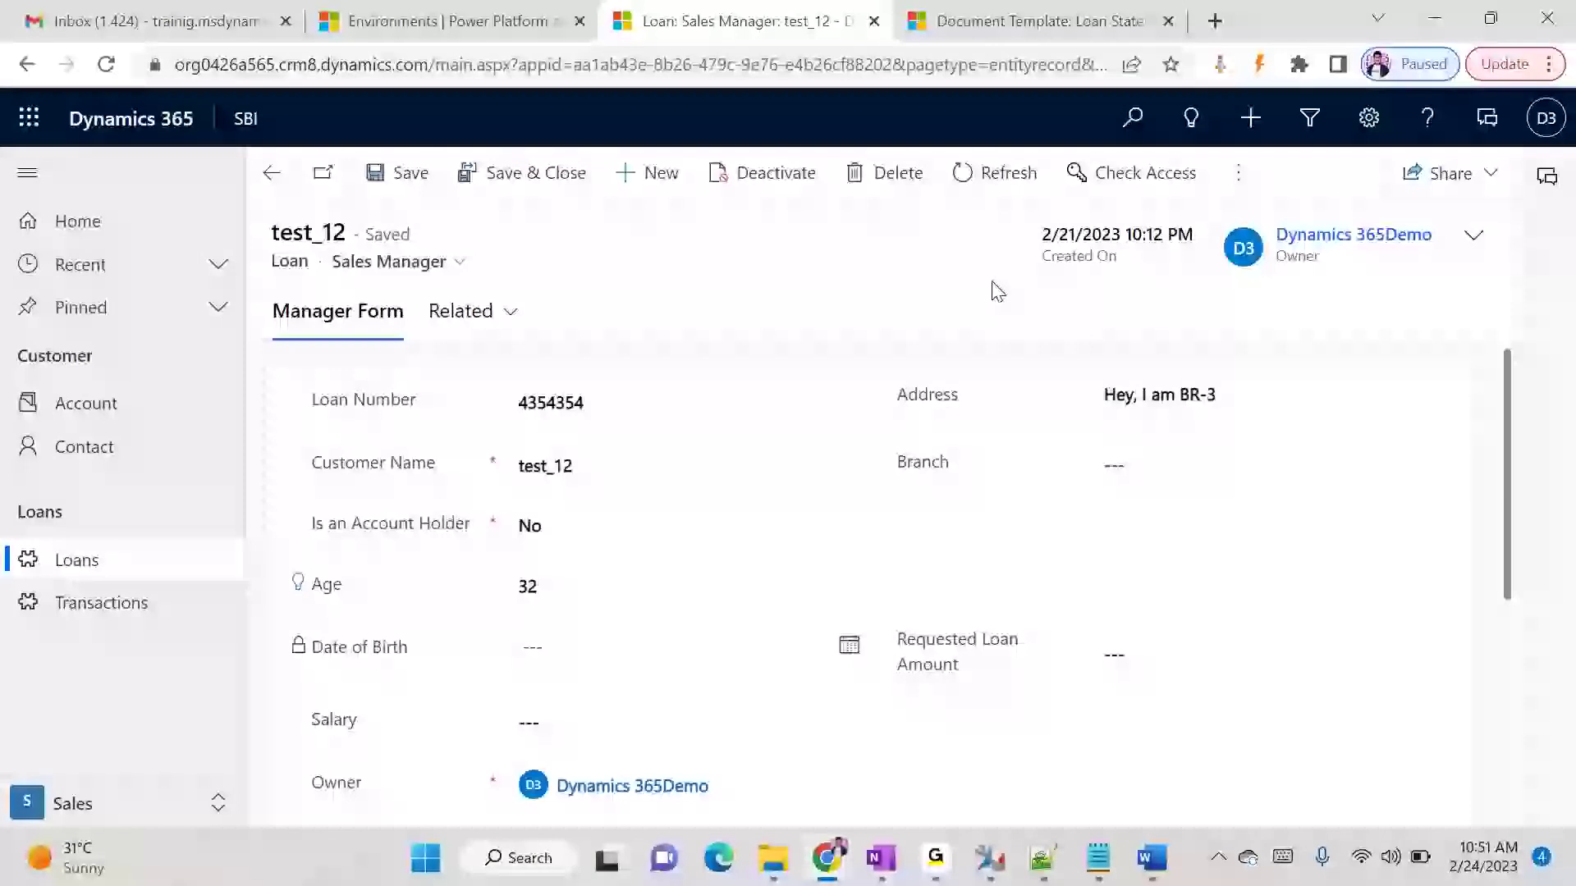
key("F5")
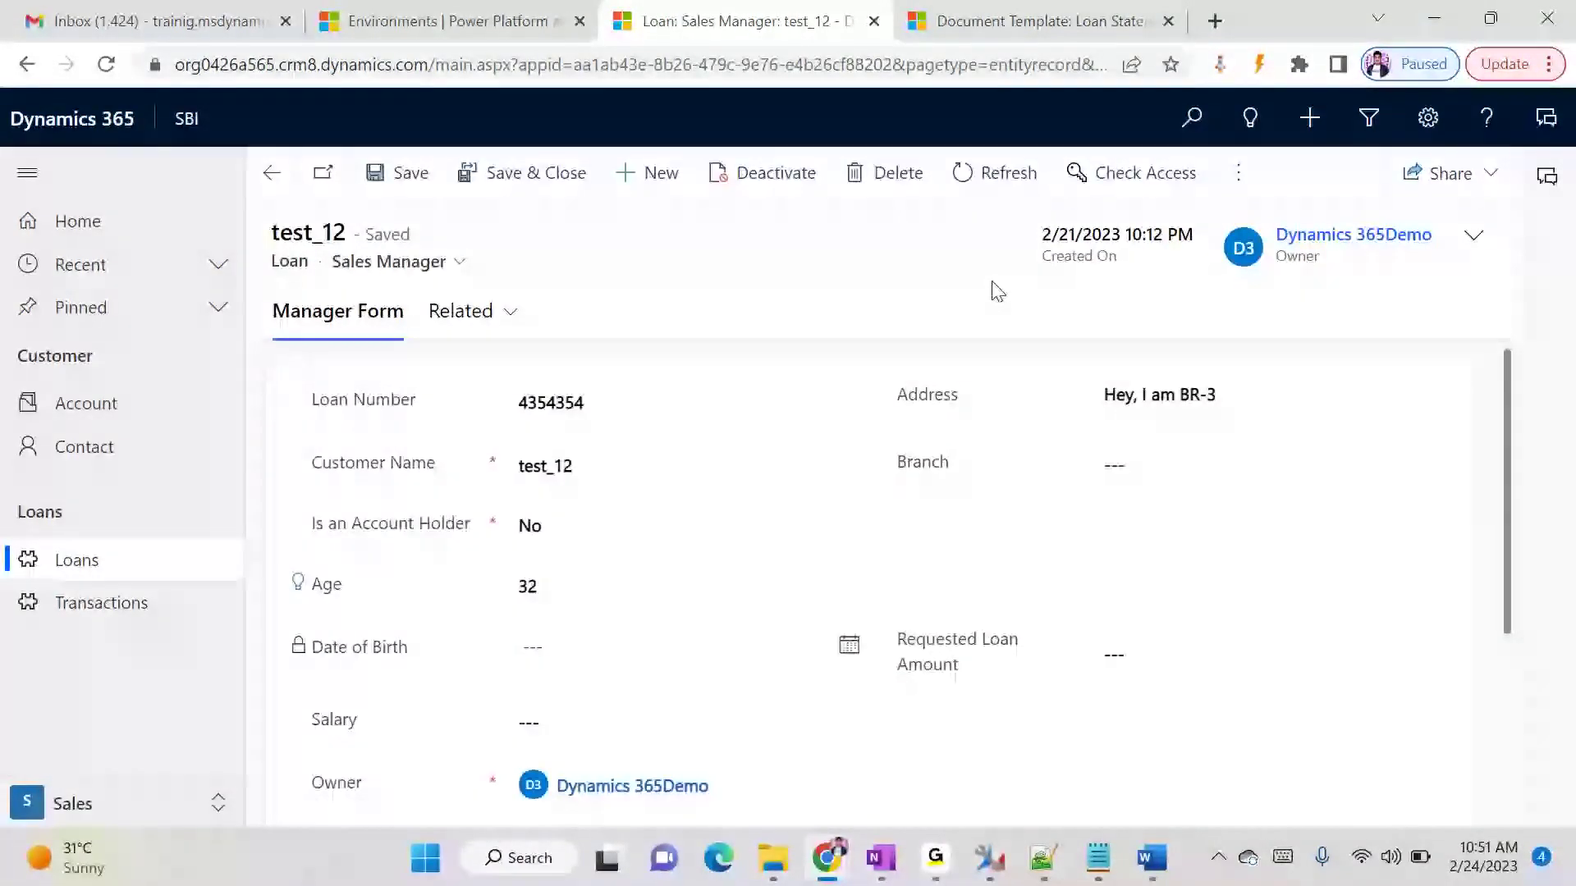
left_click(1262, 190)
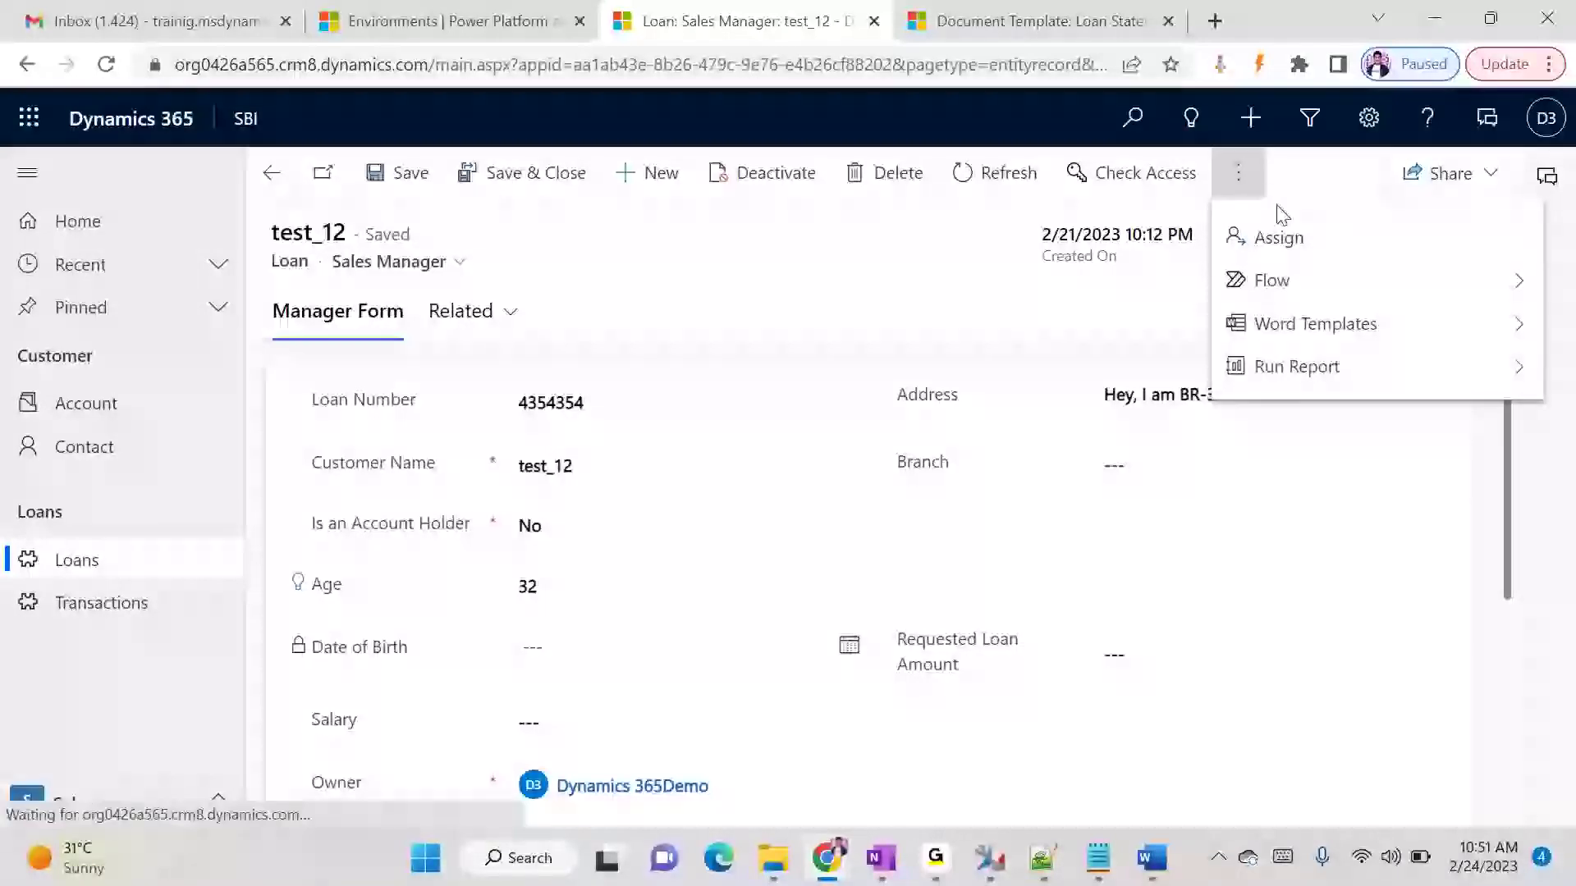
left_click(1470, 323)
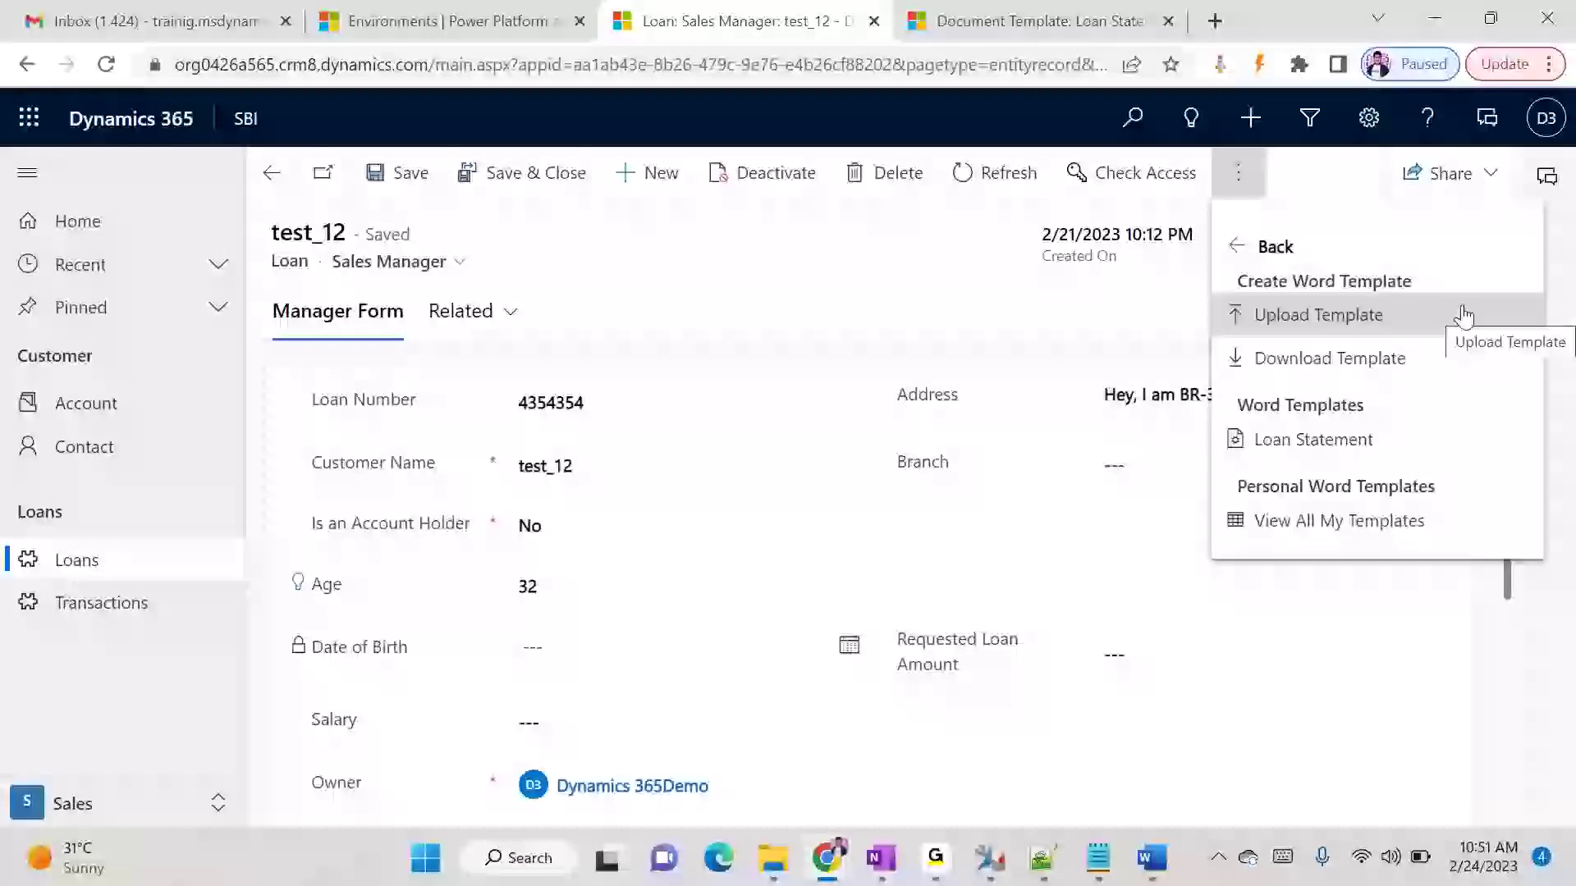
left_click(969, 268)
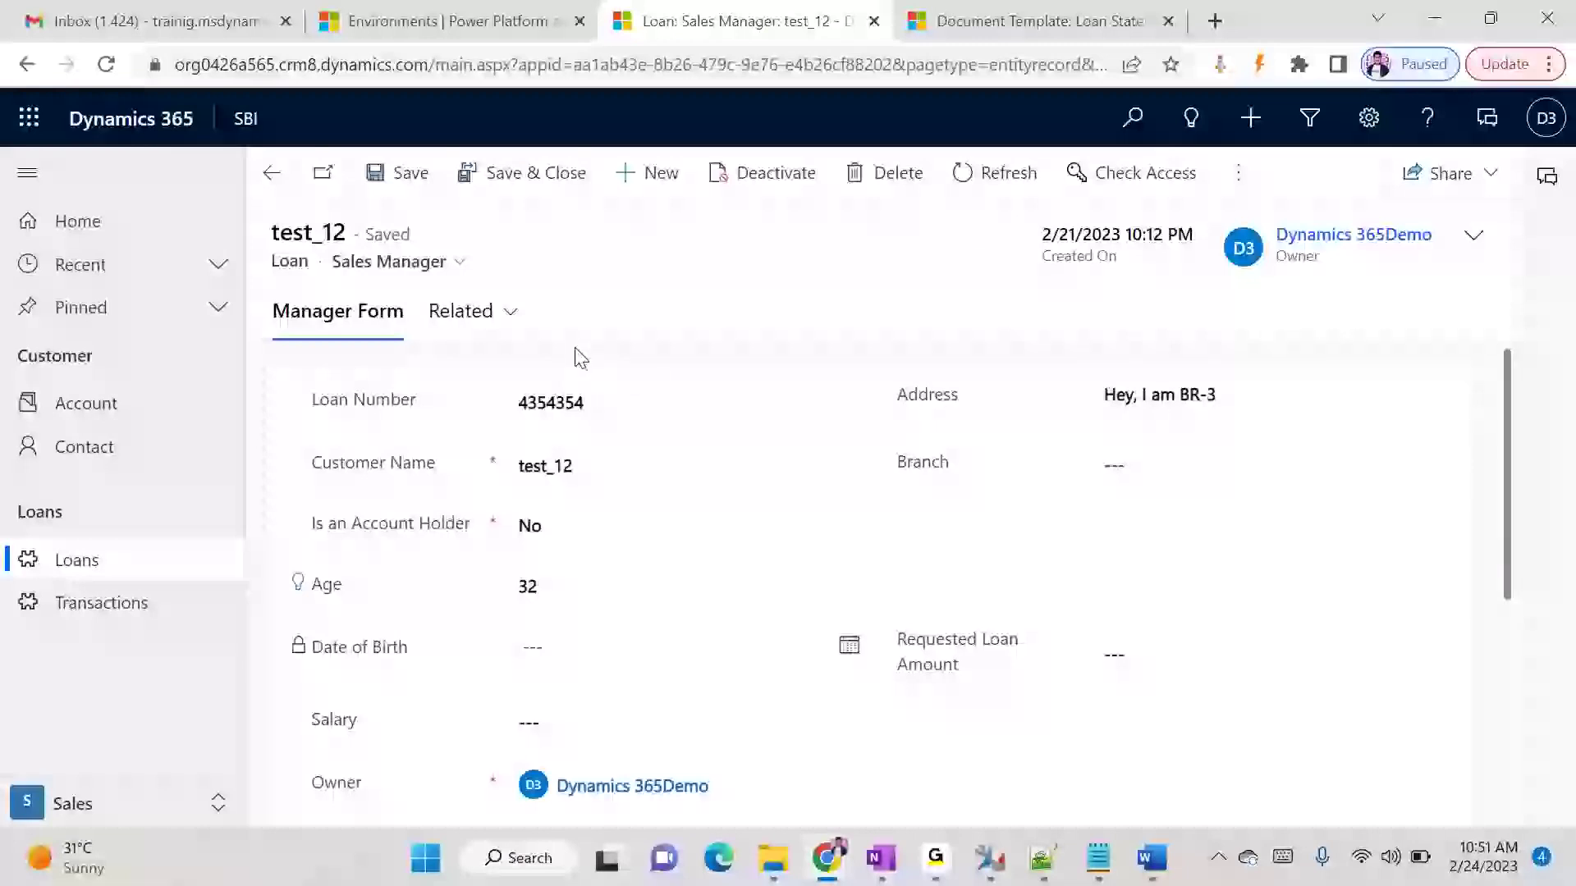
- Set the test_12 loan's salary to ₹120,000 and requested loan amount to ₹5,000,000, and save the record
scroll(648, 394, "down", 3)
scroll(670, 463, "up", 2)
left_click(605, 587)
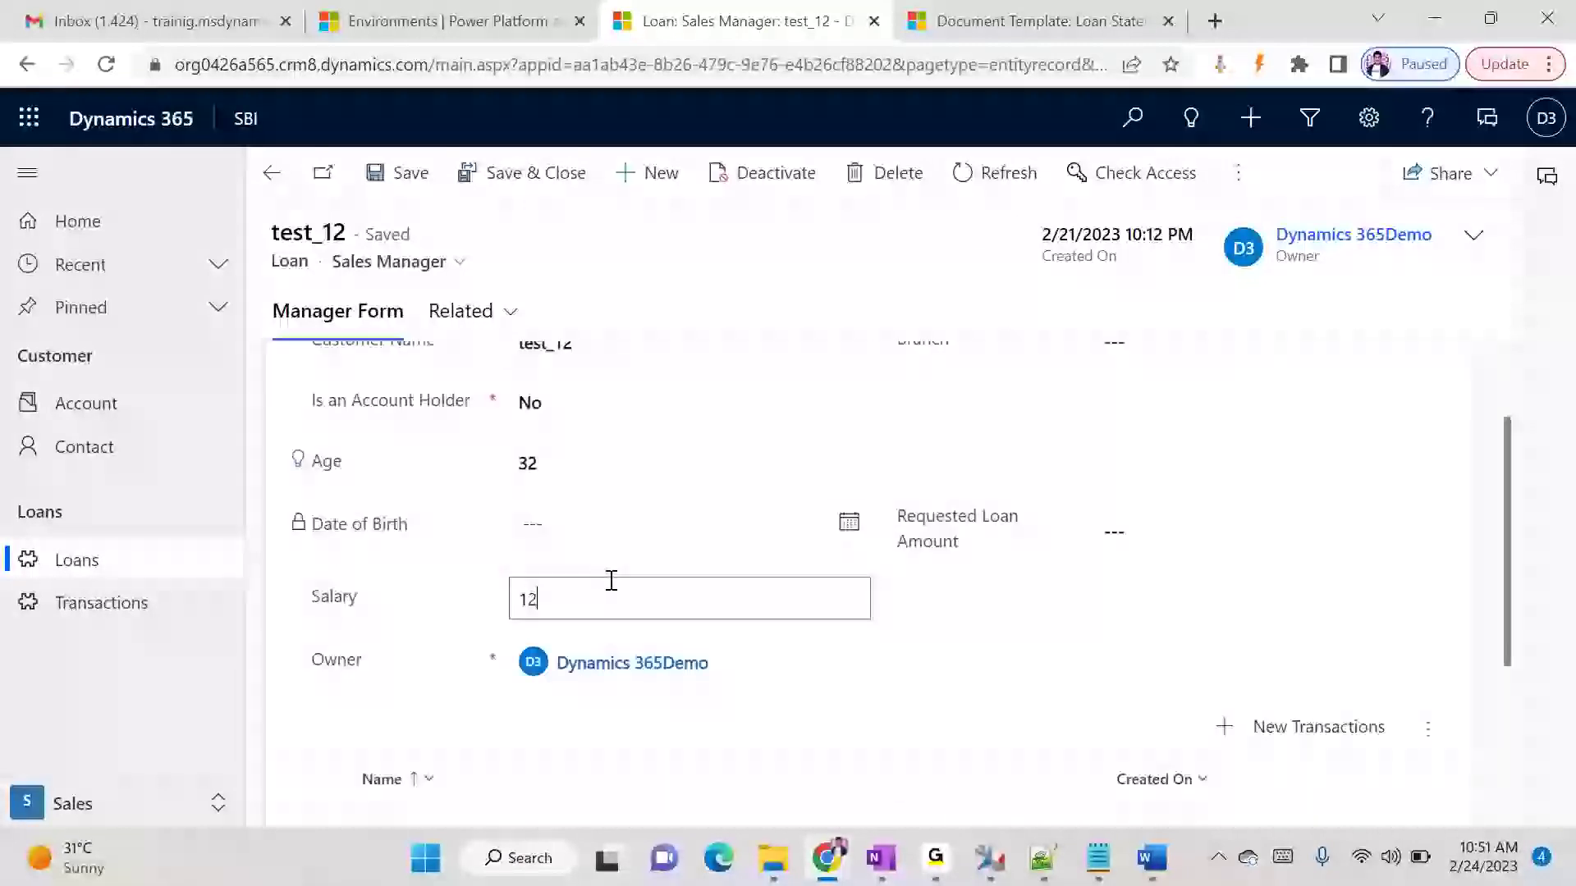
left_click(1130, 542)
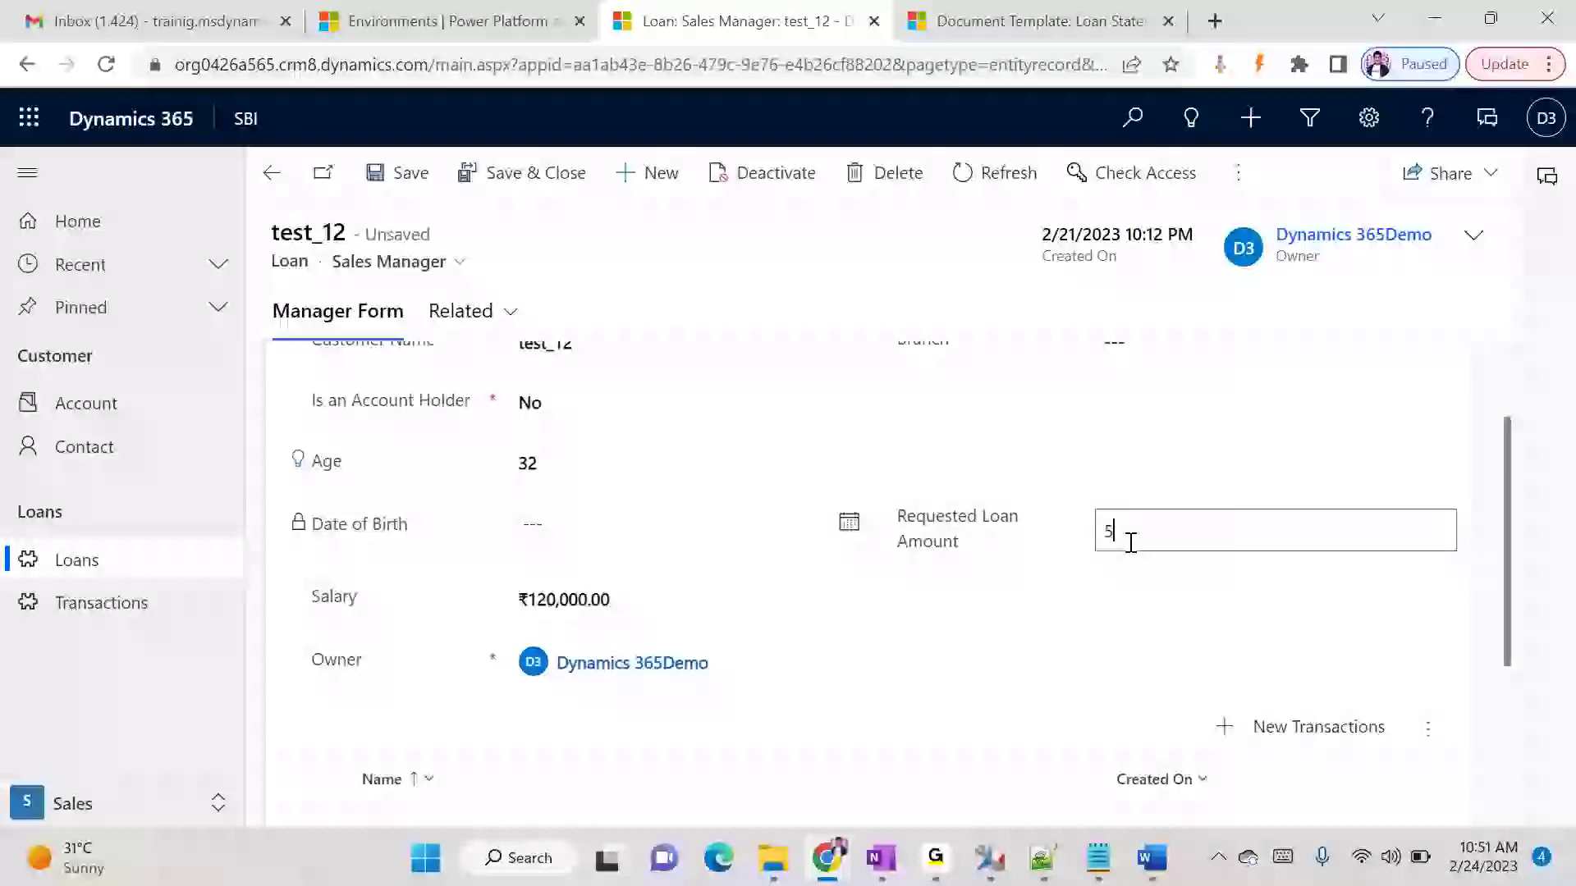
left_click(779, 274)
scroll(917, 429, "up", 2)
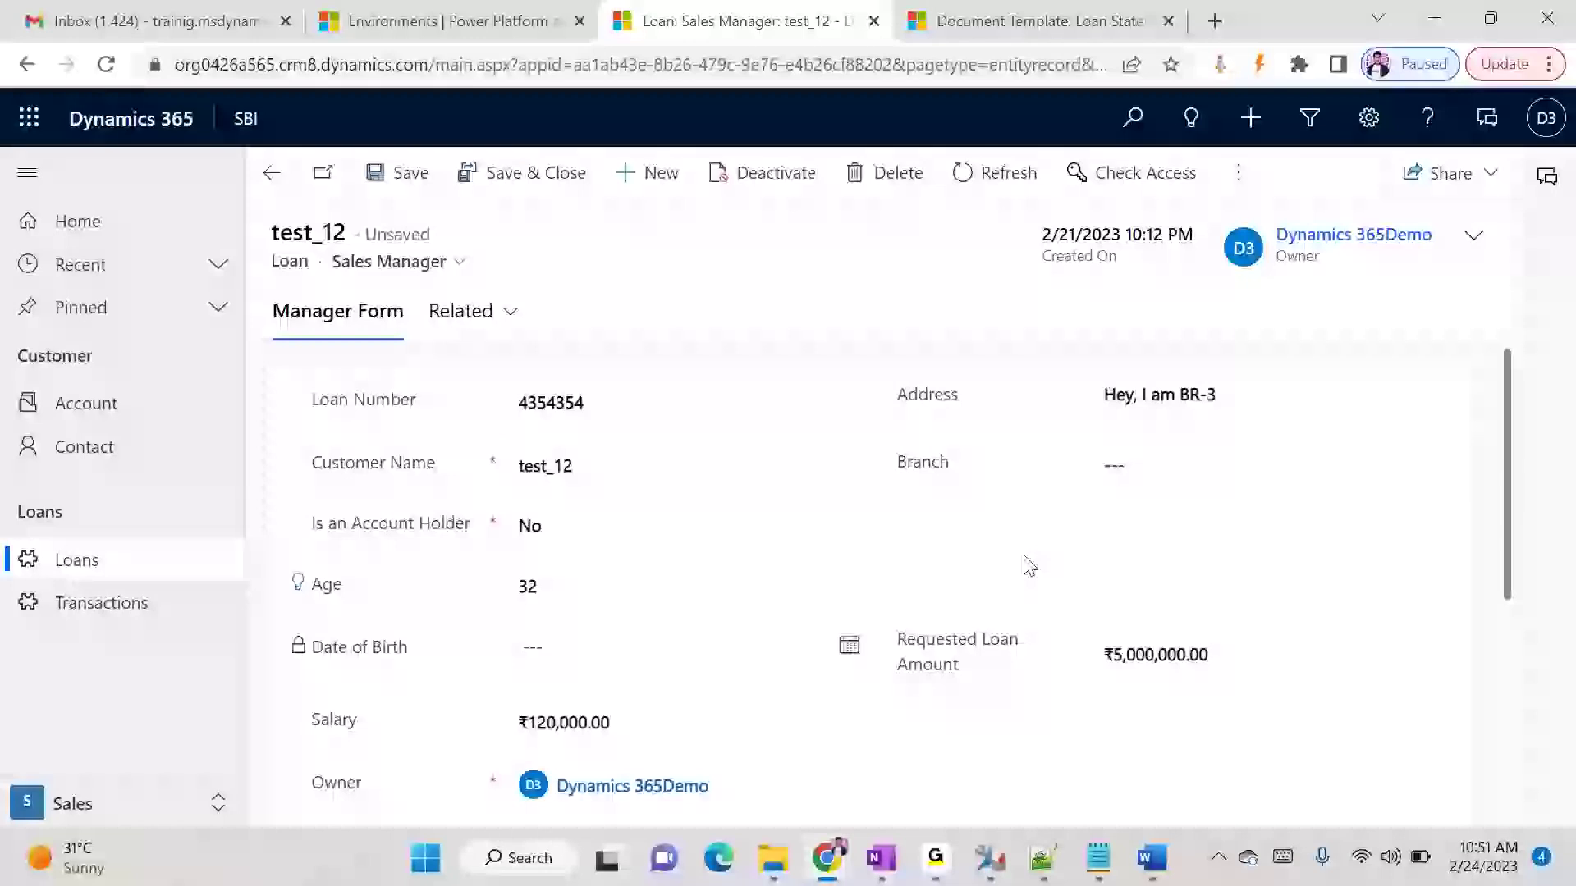
key("ctrl+s")
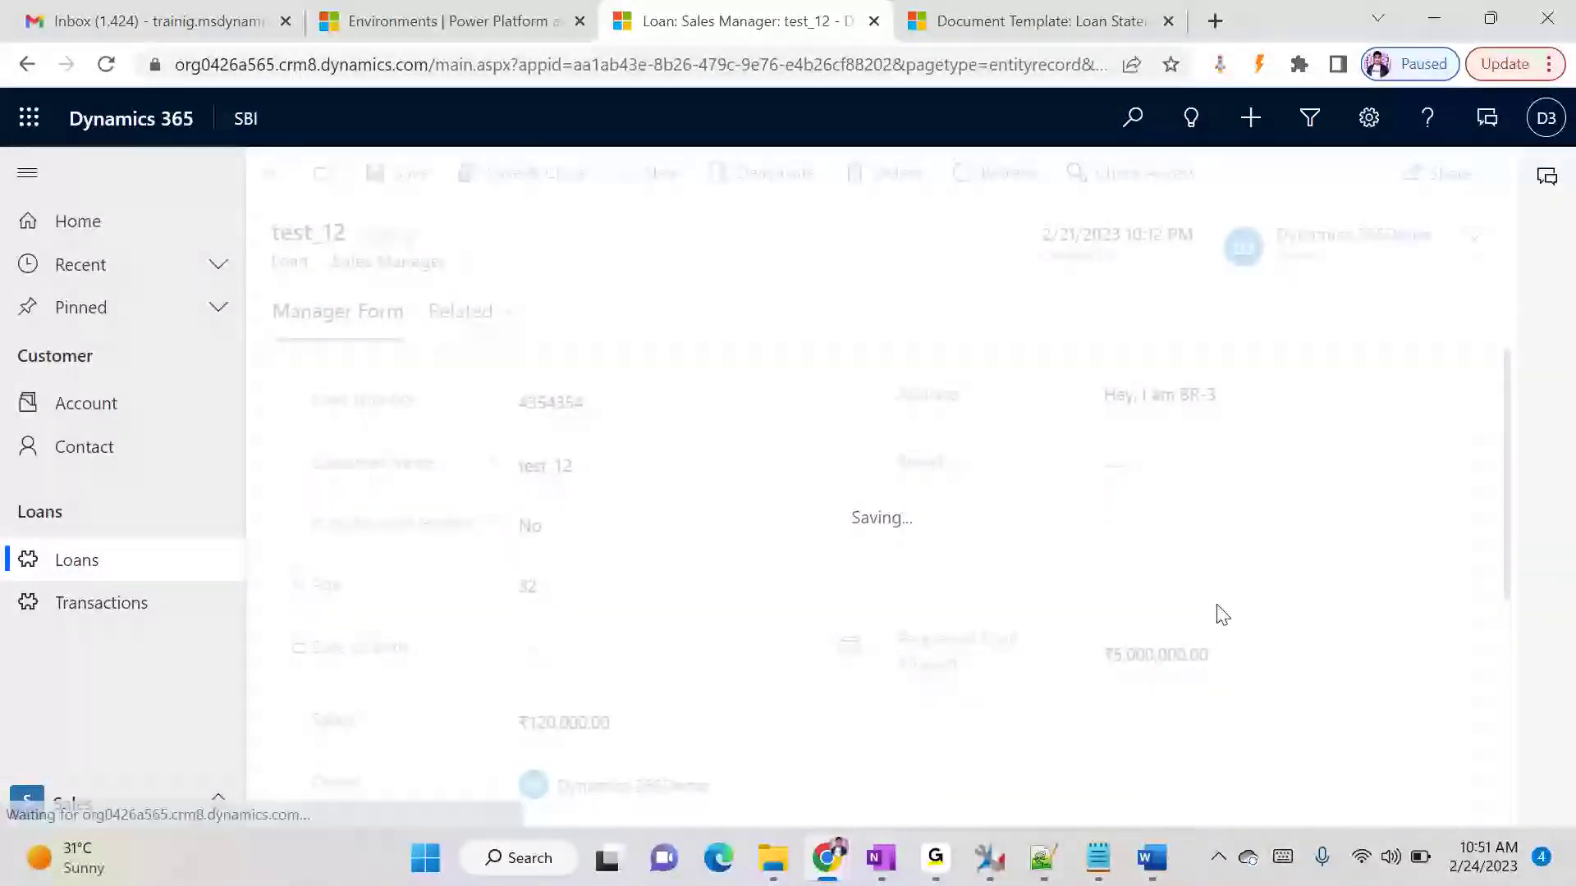
- Add a transaction named Jan-2023 with a monthly EMI of 30000 to the test_12 loan and save it
scroll(1223, 615, "down", 5)
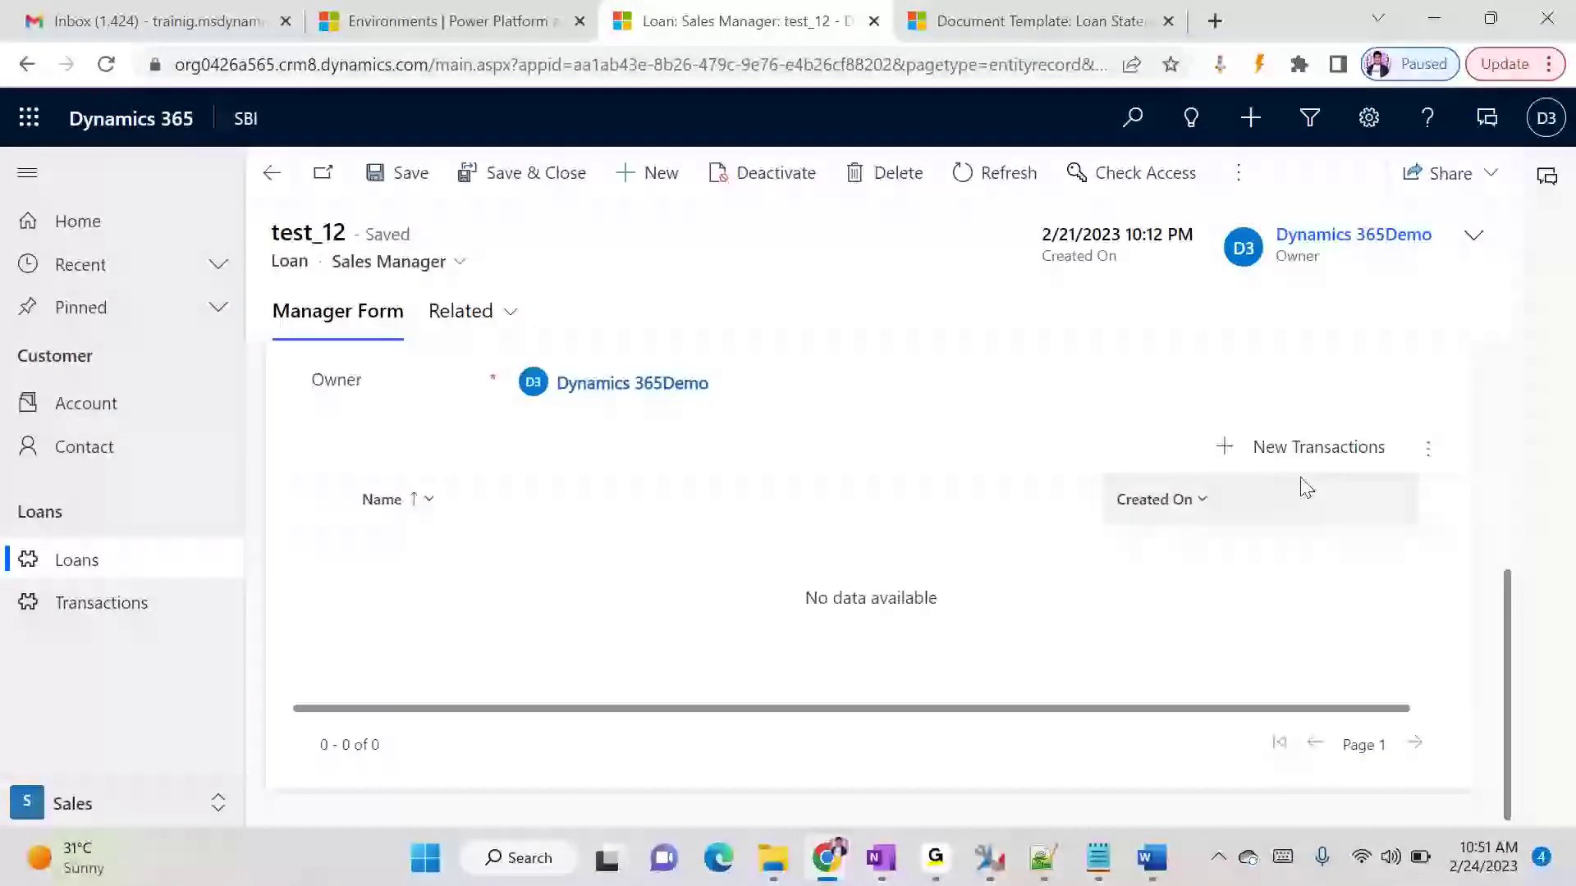
left_click(1308, 453)
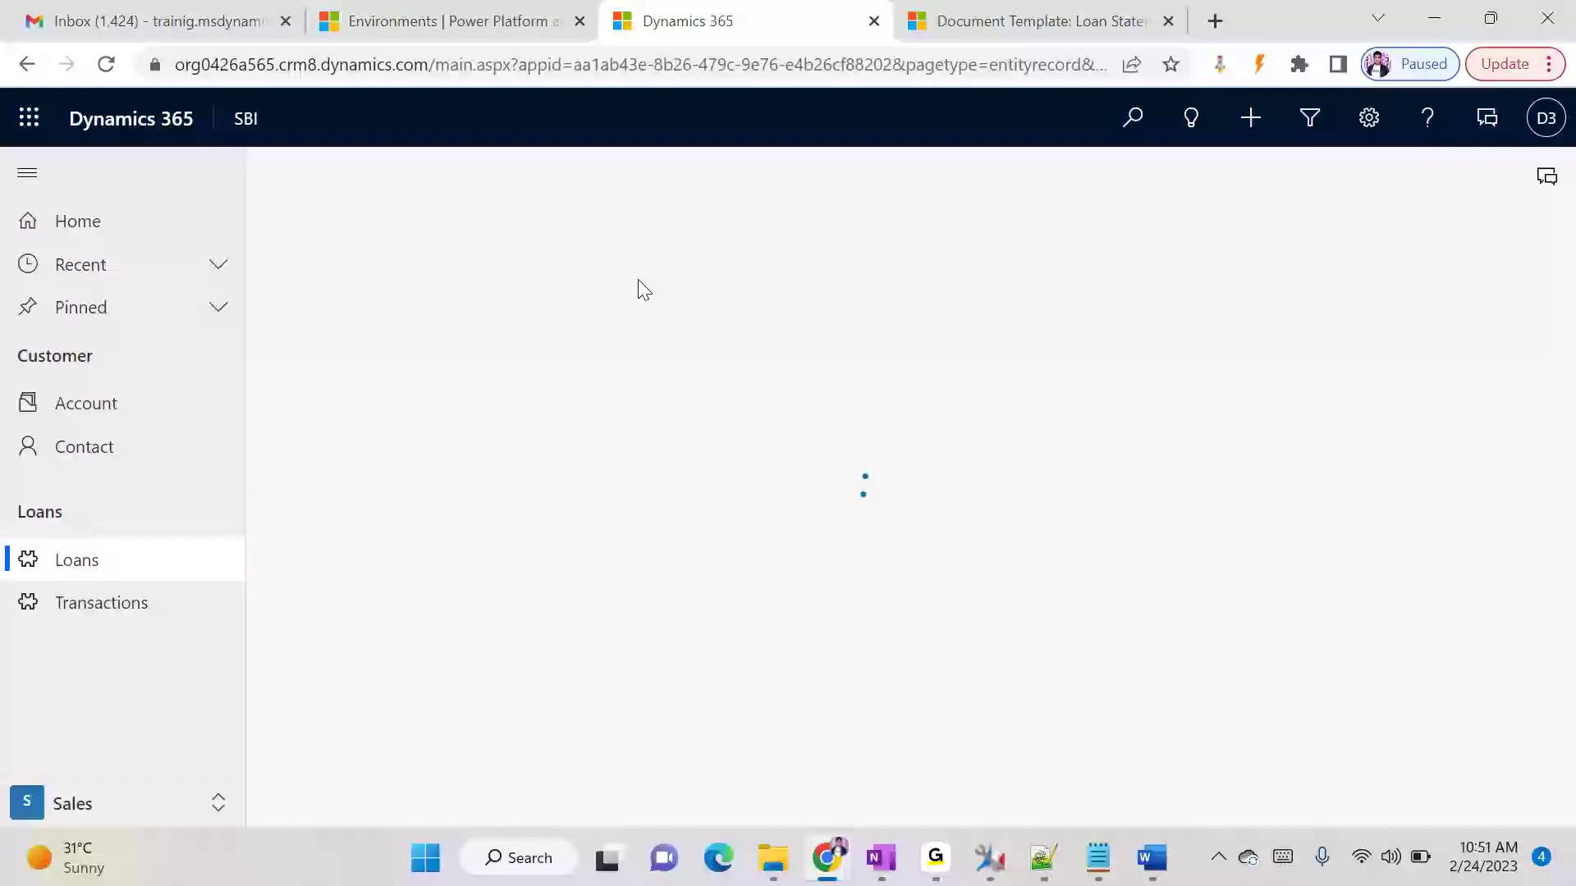
left_click(621, 375)
type("Jam")
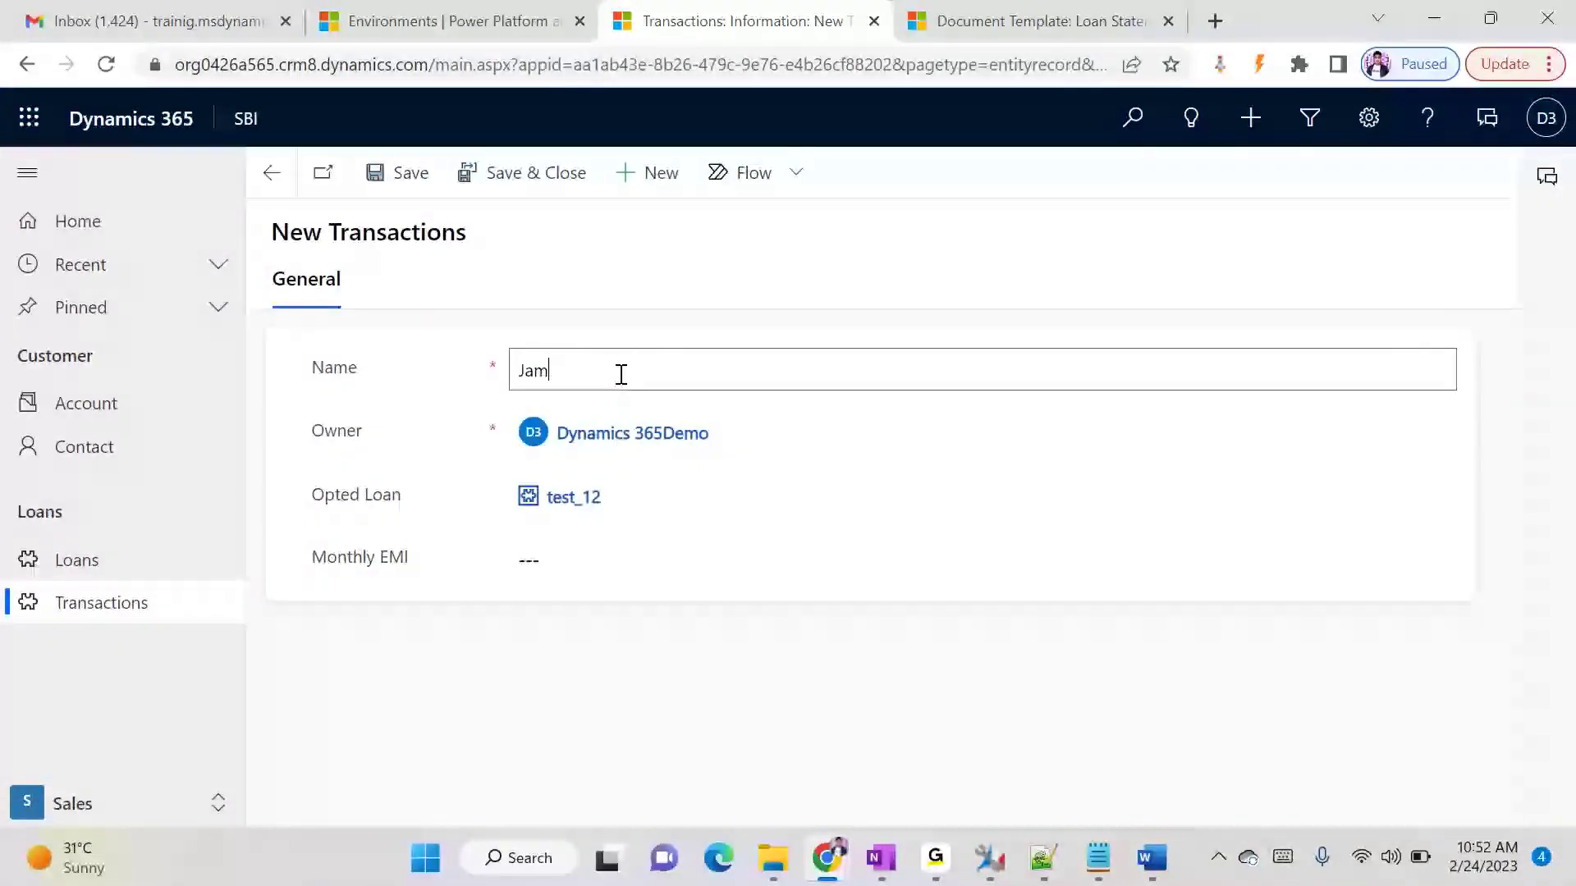
type("-2023")
left_click(594, 562)
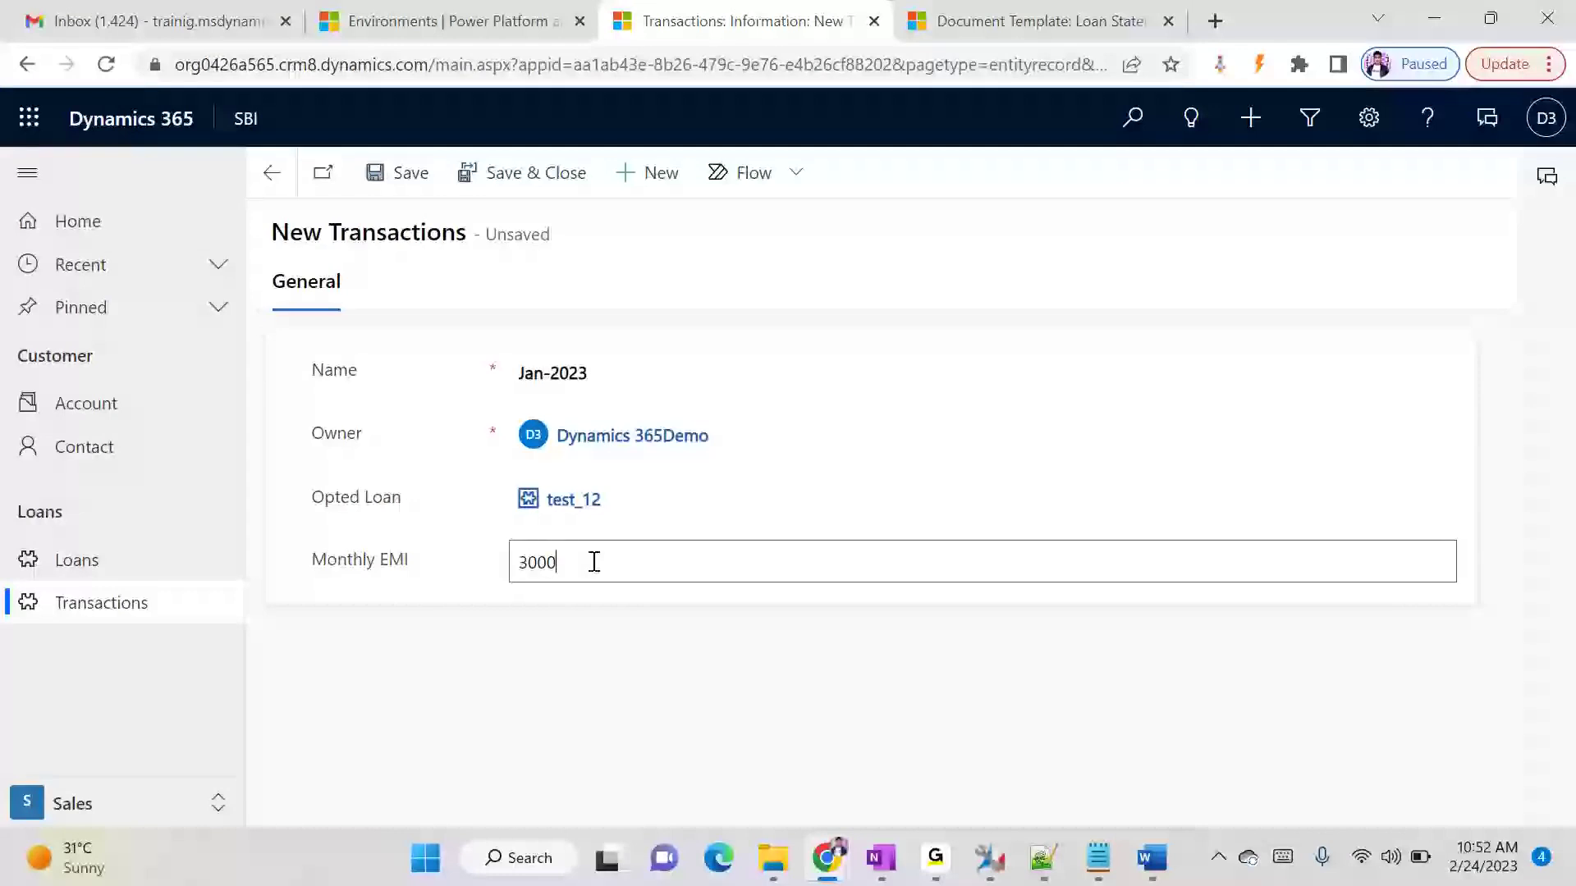
left_click(533, 173)
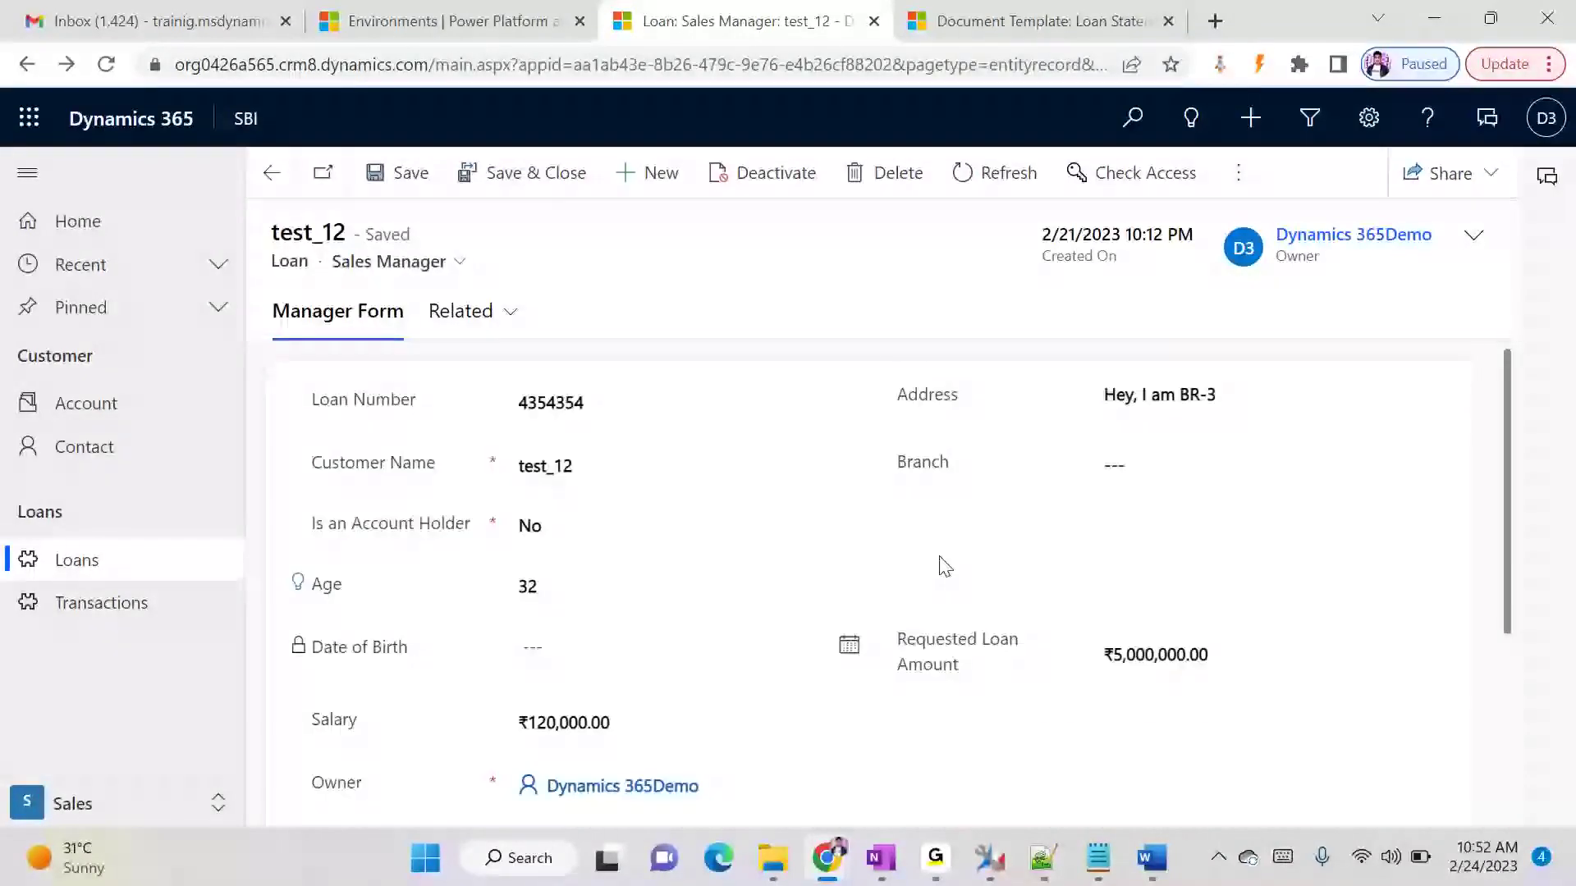
- Add a second transaction named Feb 2023 with a monthly EMI of 30000 to the loan and save it
scroll(1017, 587, "down", 3)
left_click(1247, 574)
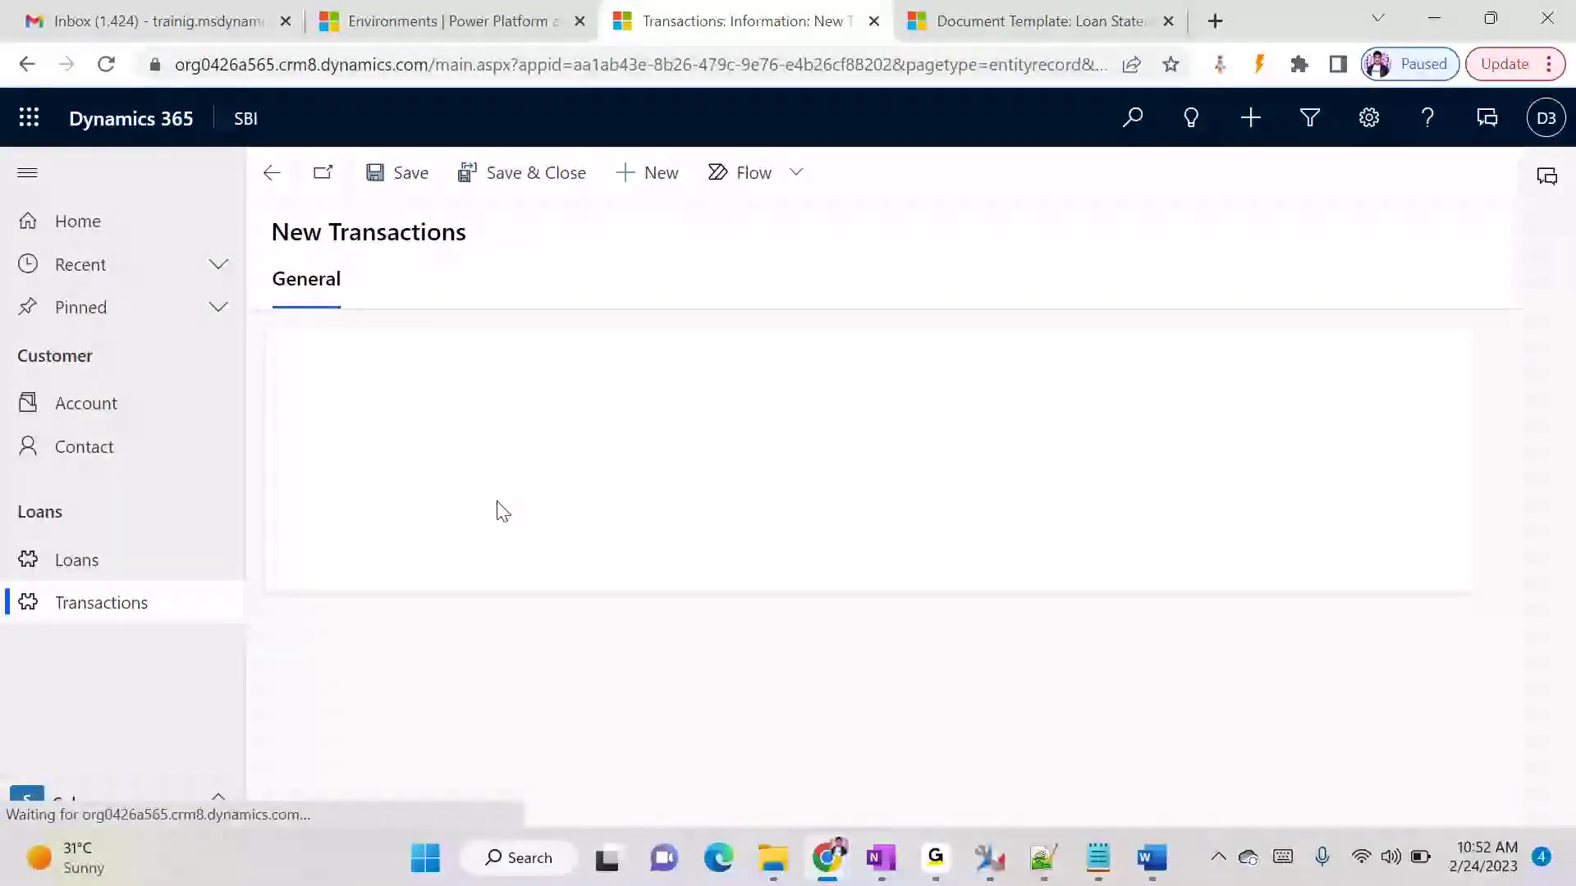
left_click(600, 380)
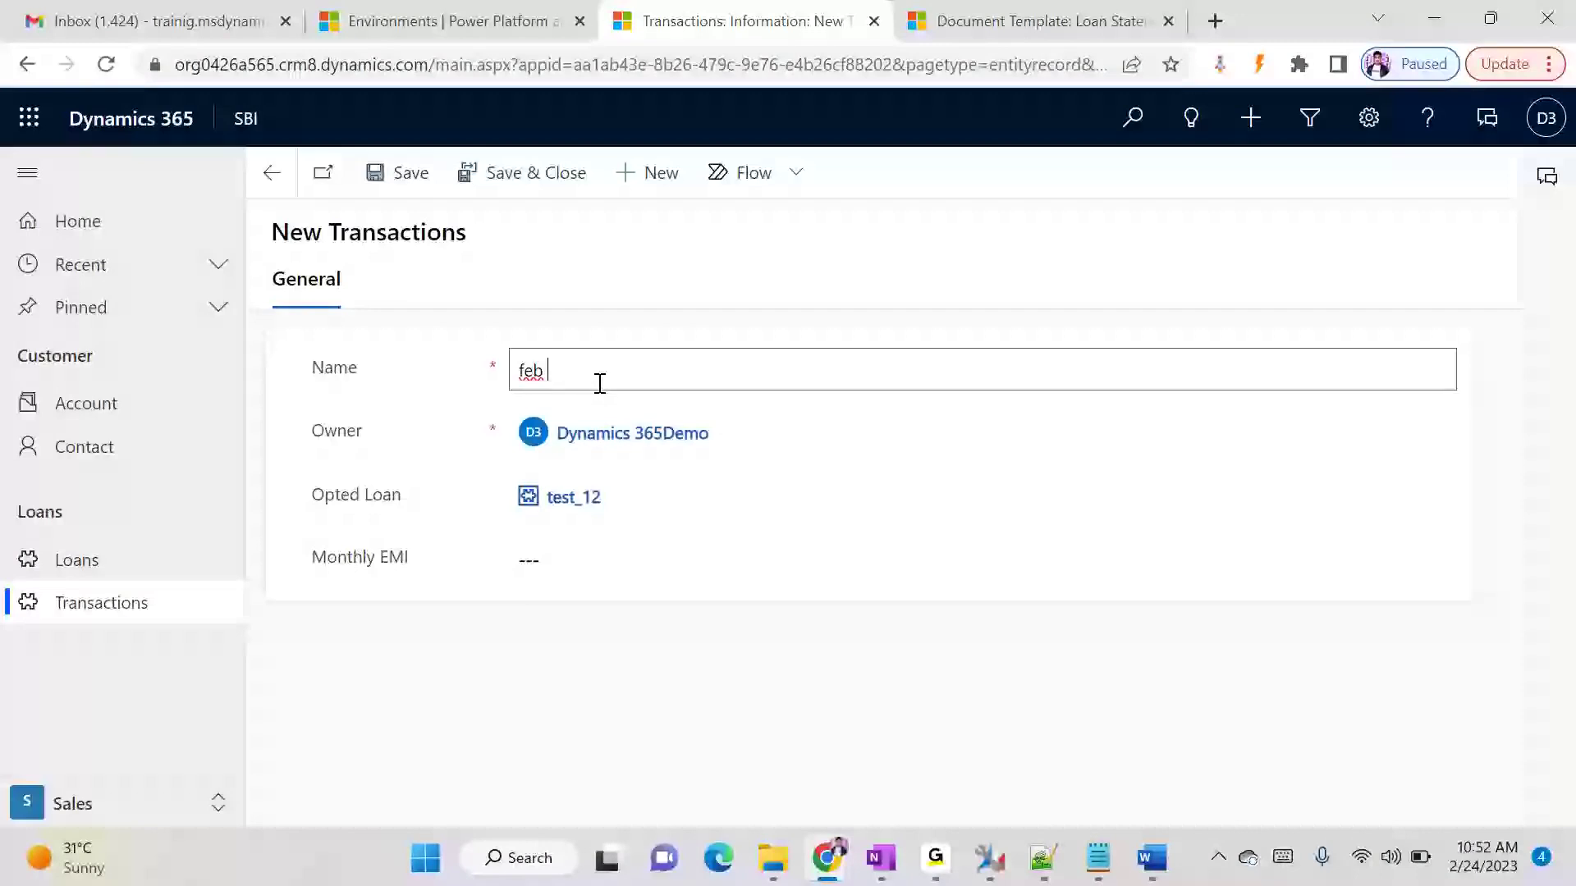
key("Delete")
left_click(616, 558)
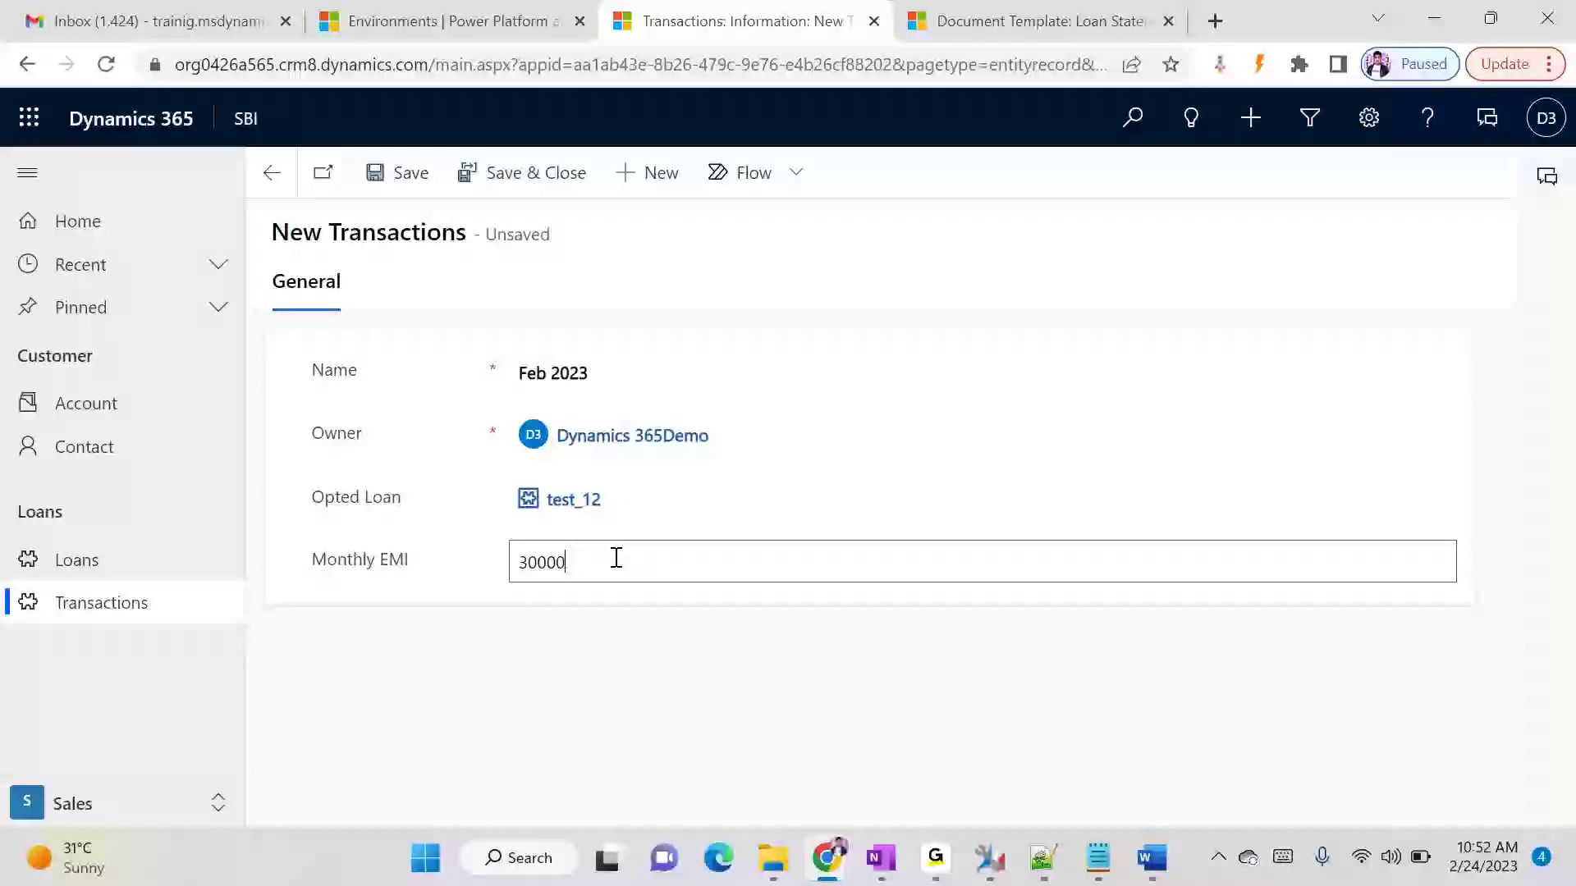
left_click(663, 630)
left_click(525, 172)
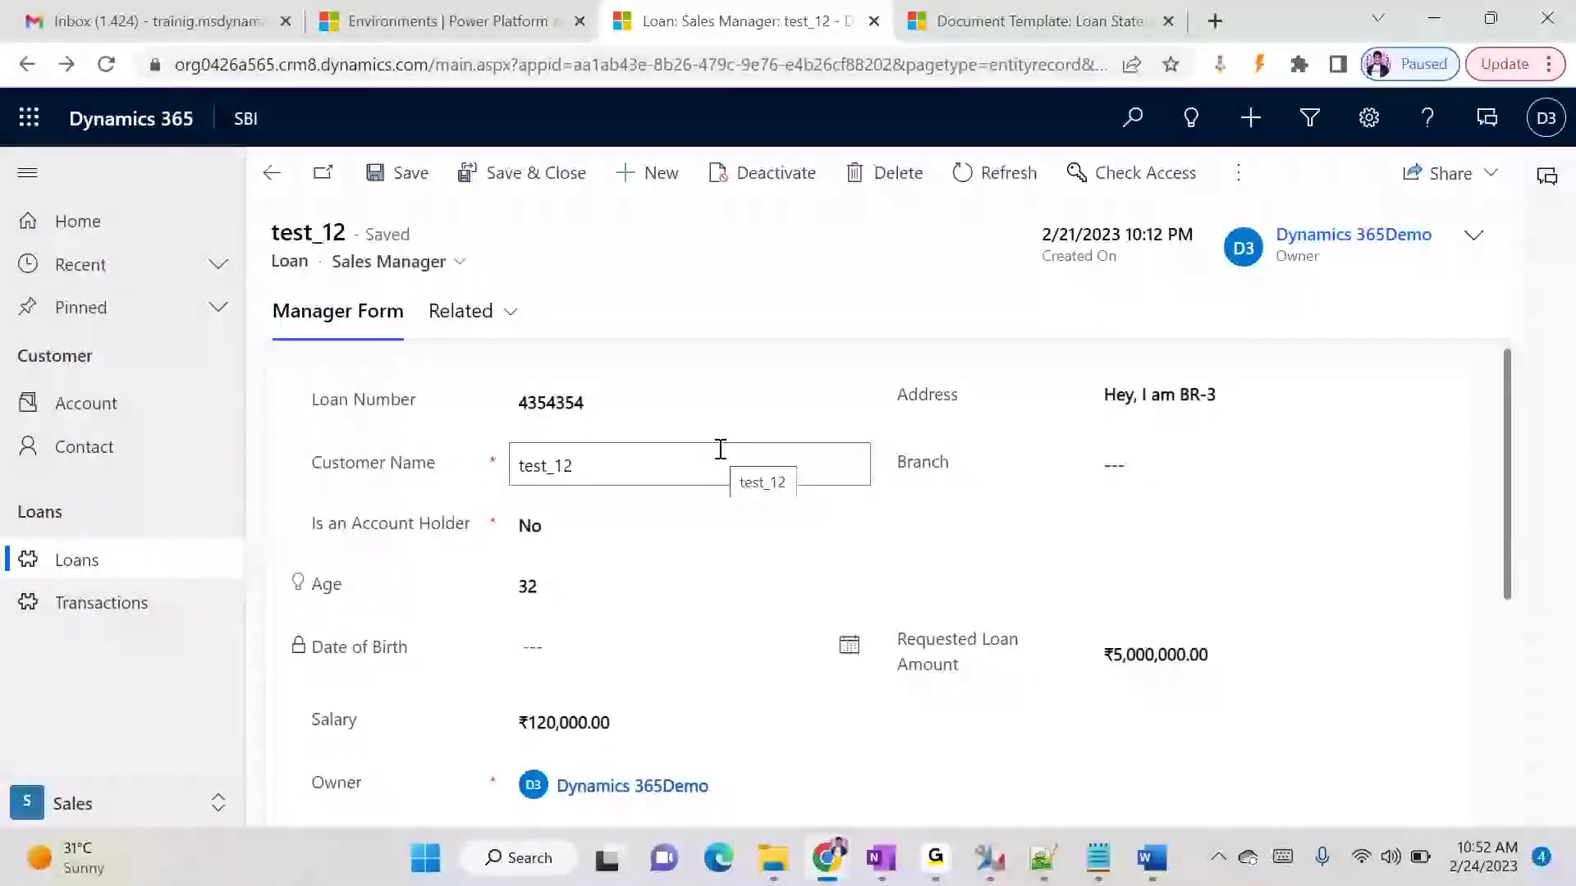
- Generate the Loan Statement Word document for the reloaded test_12 loan, save it in Downloads and open it
key("F5")
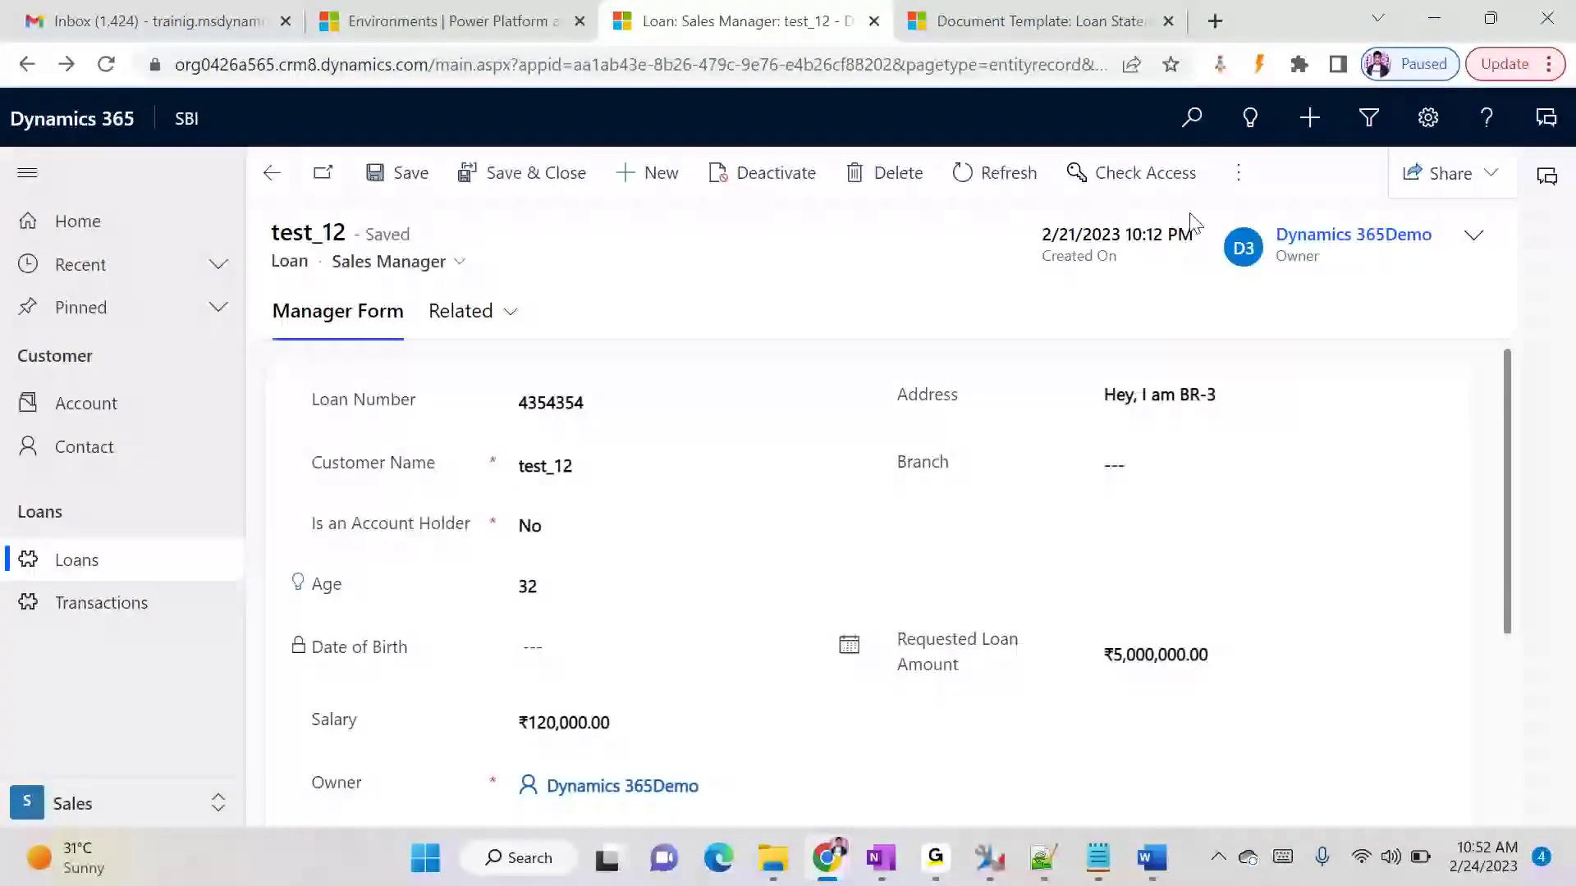
left_click(1236, 174)
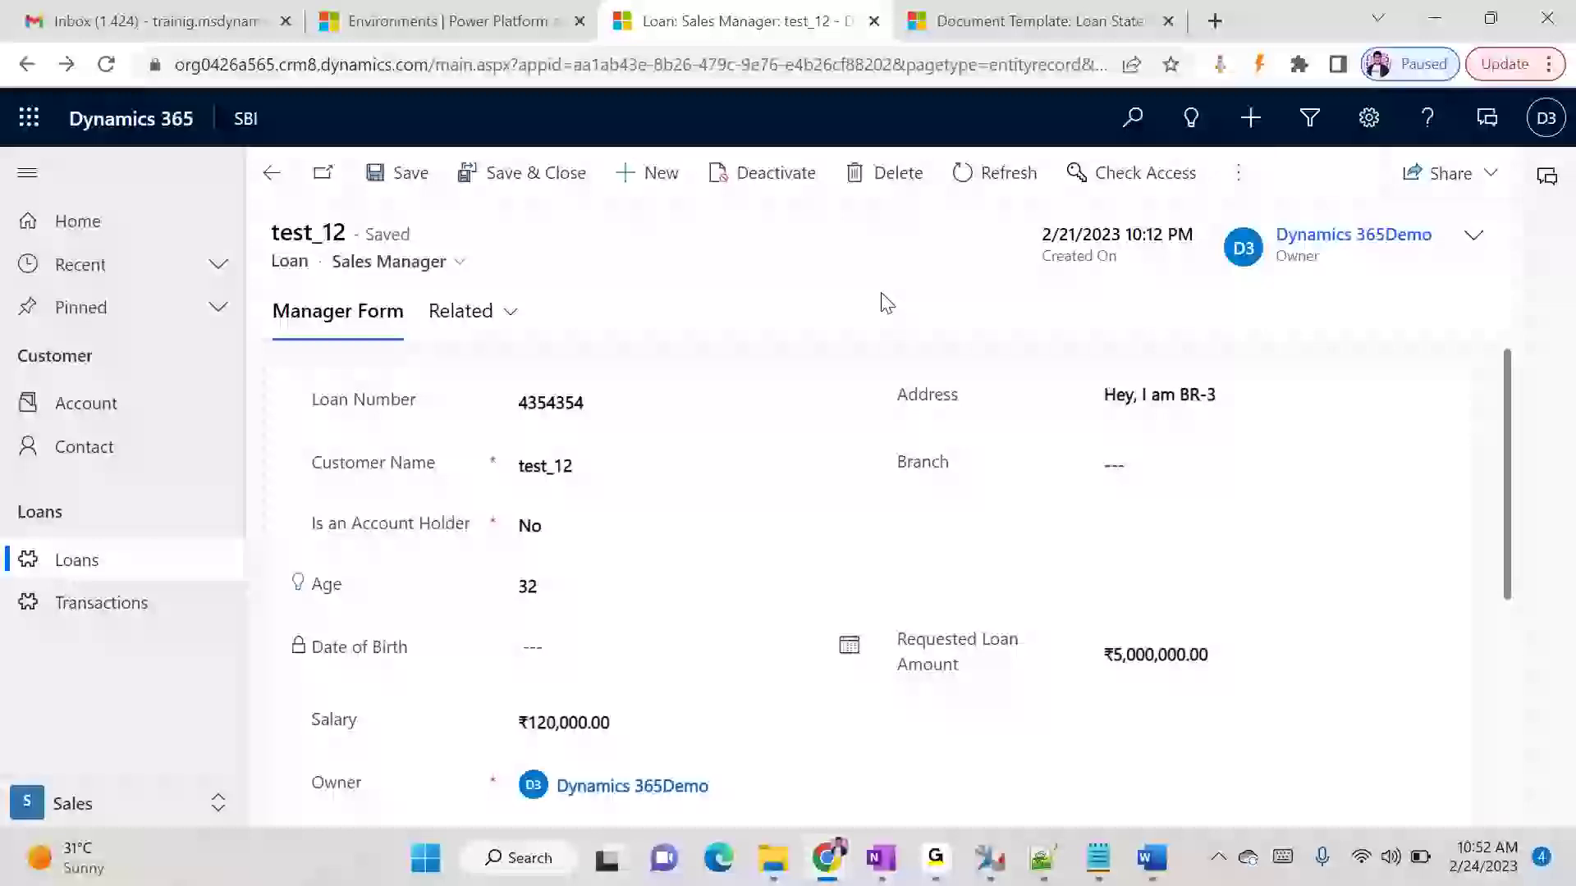
left_click(1239, 174)
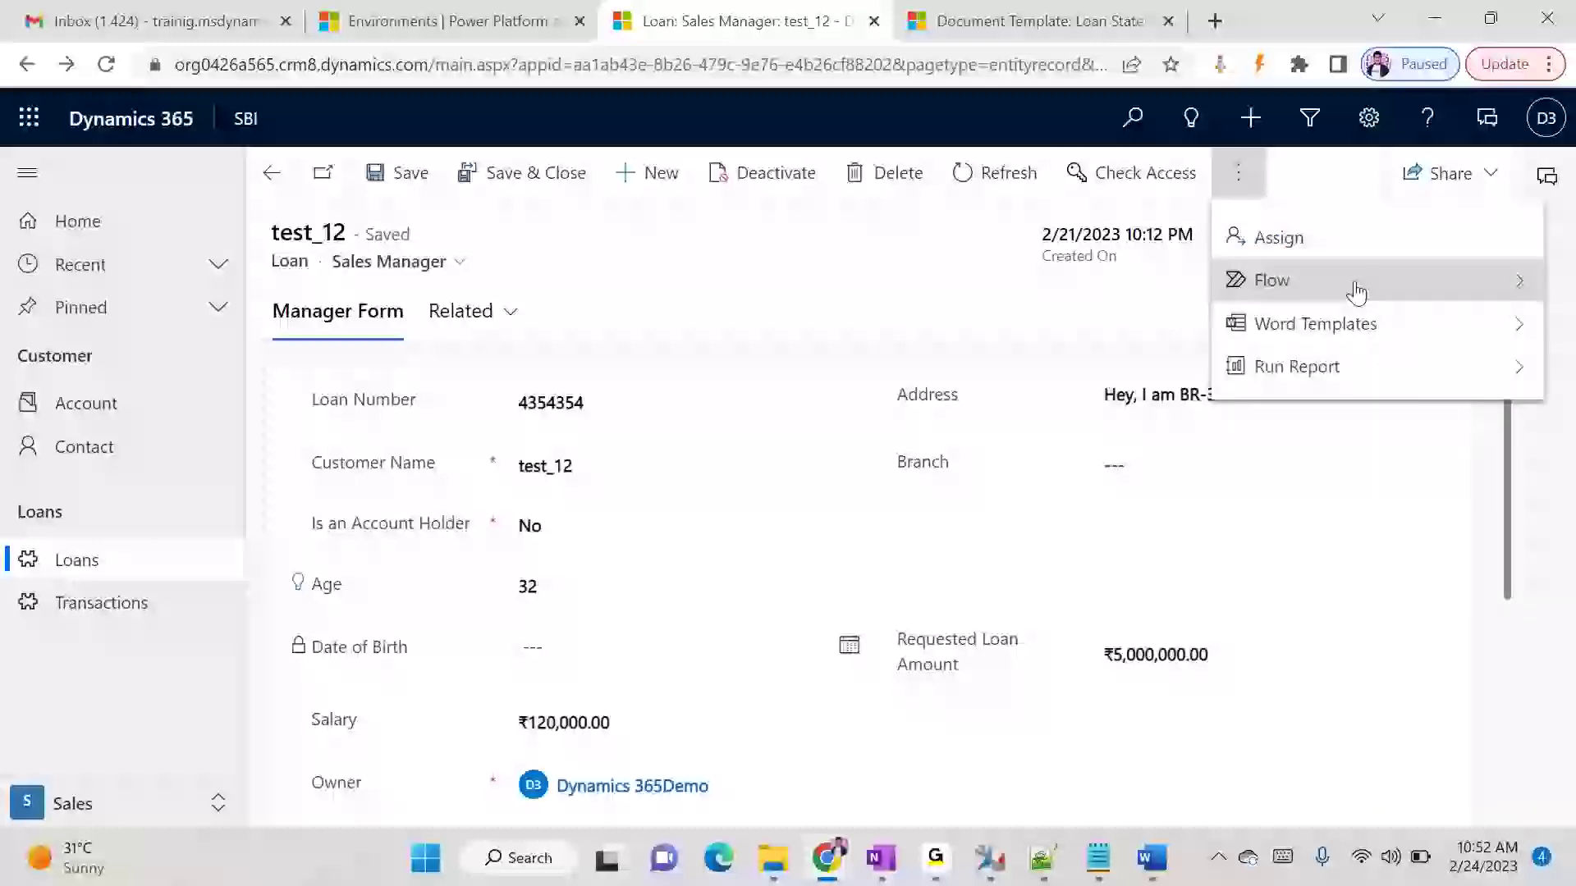
left_click(1354, 316)
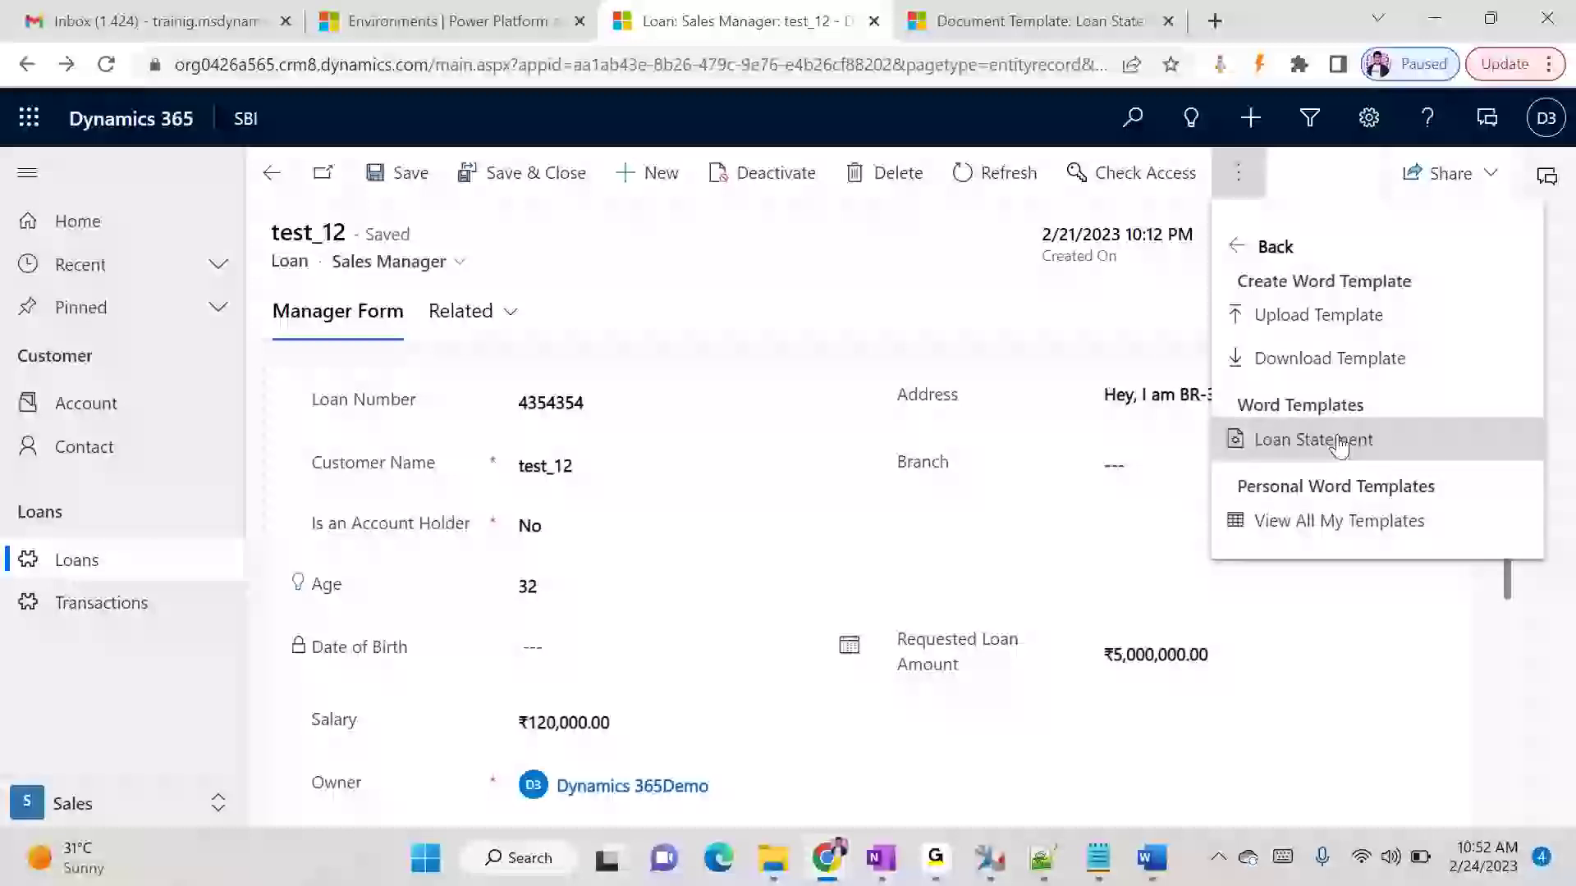
left_click(1340, 441)
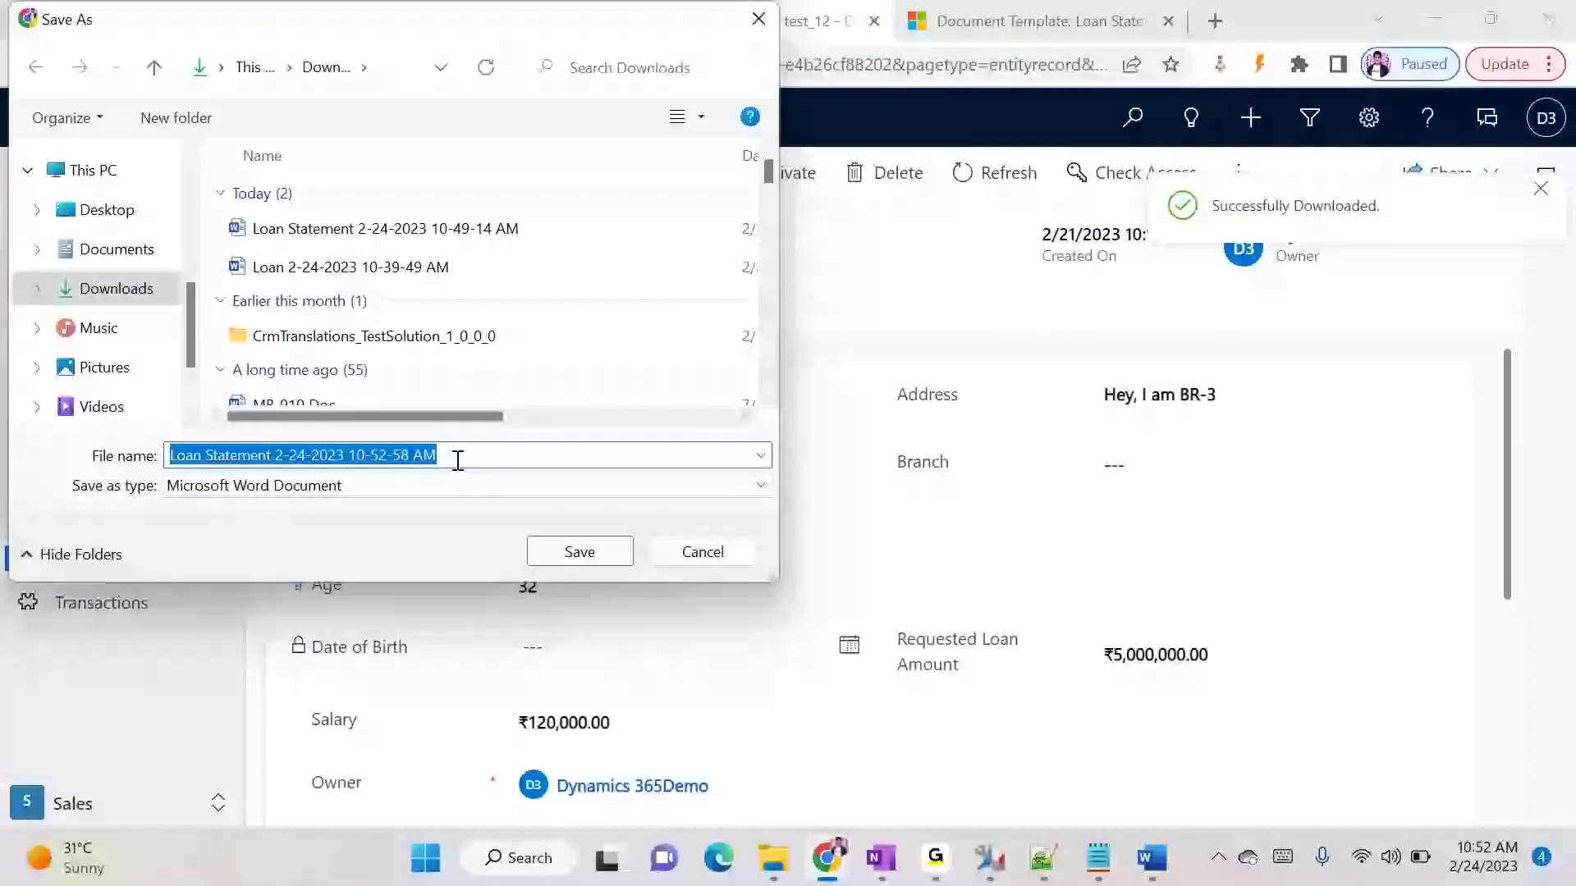
left_click(613, 556)
left_click(100, 766)
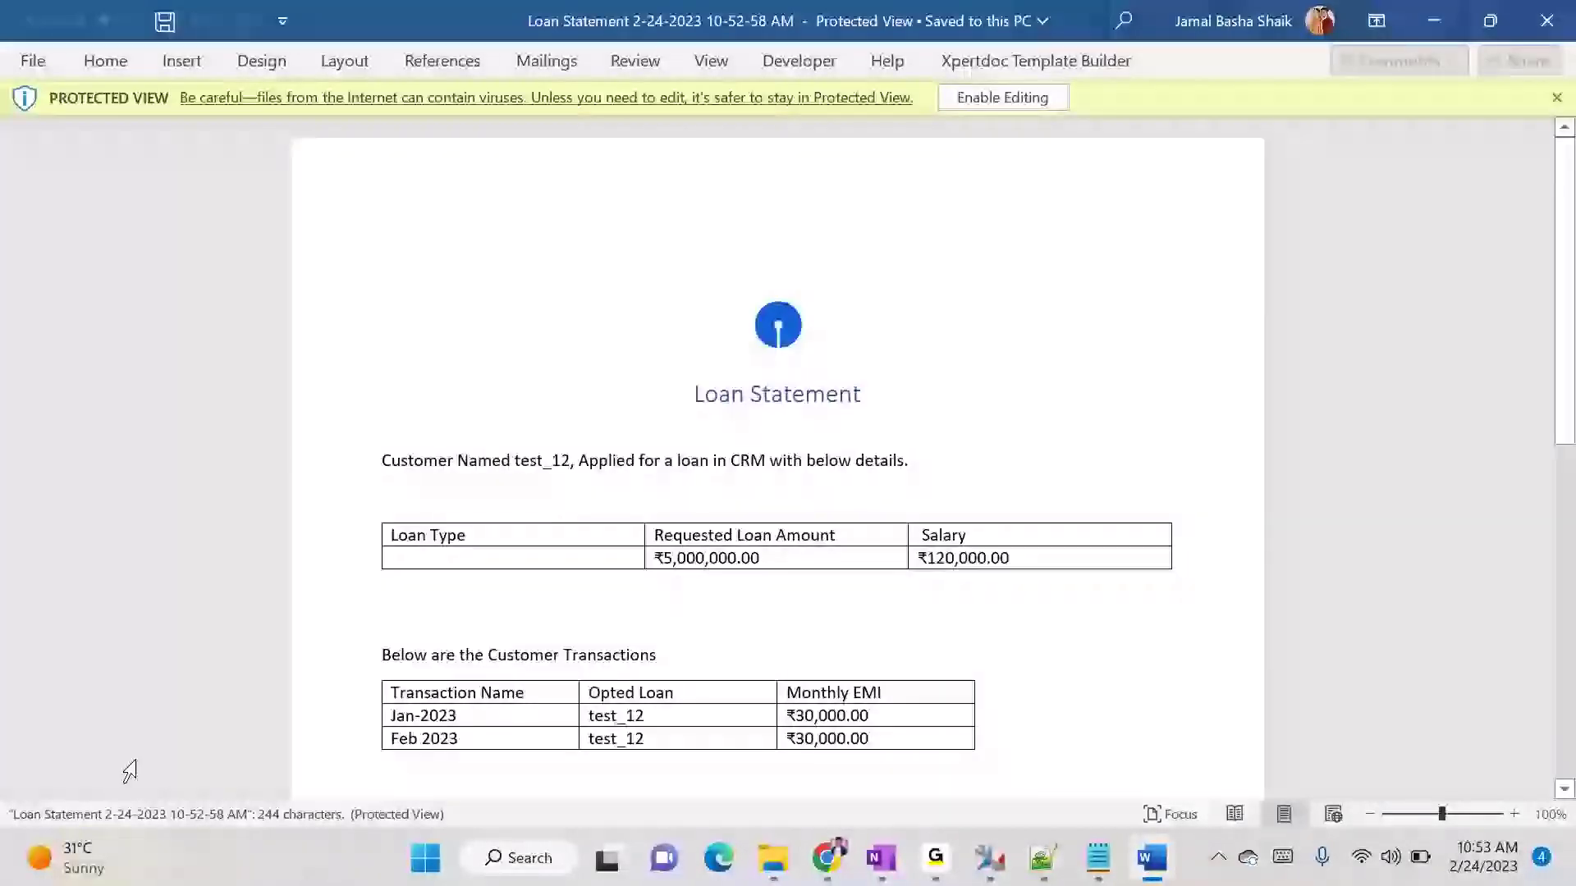
- Review the loan details and customer transactions in the generated Loan Statement document and close it
scroll(1133, 574, "down", 1)
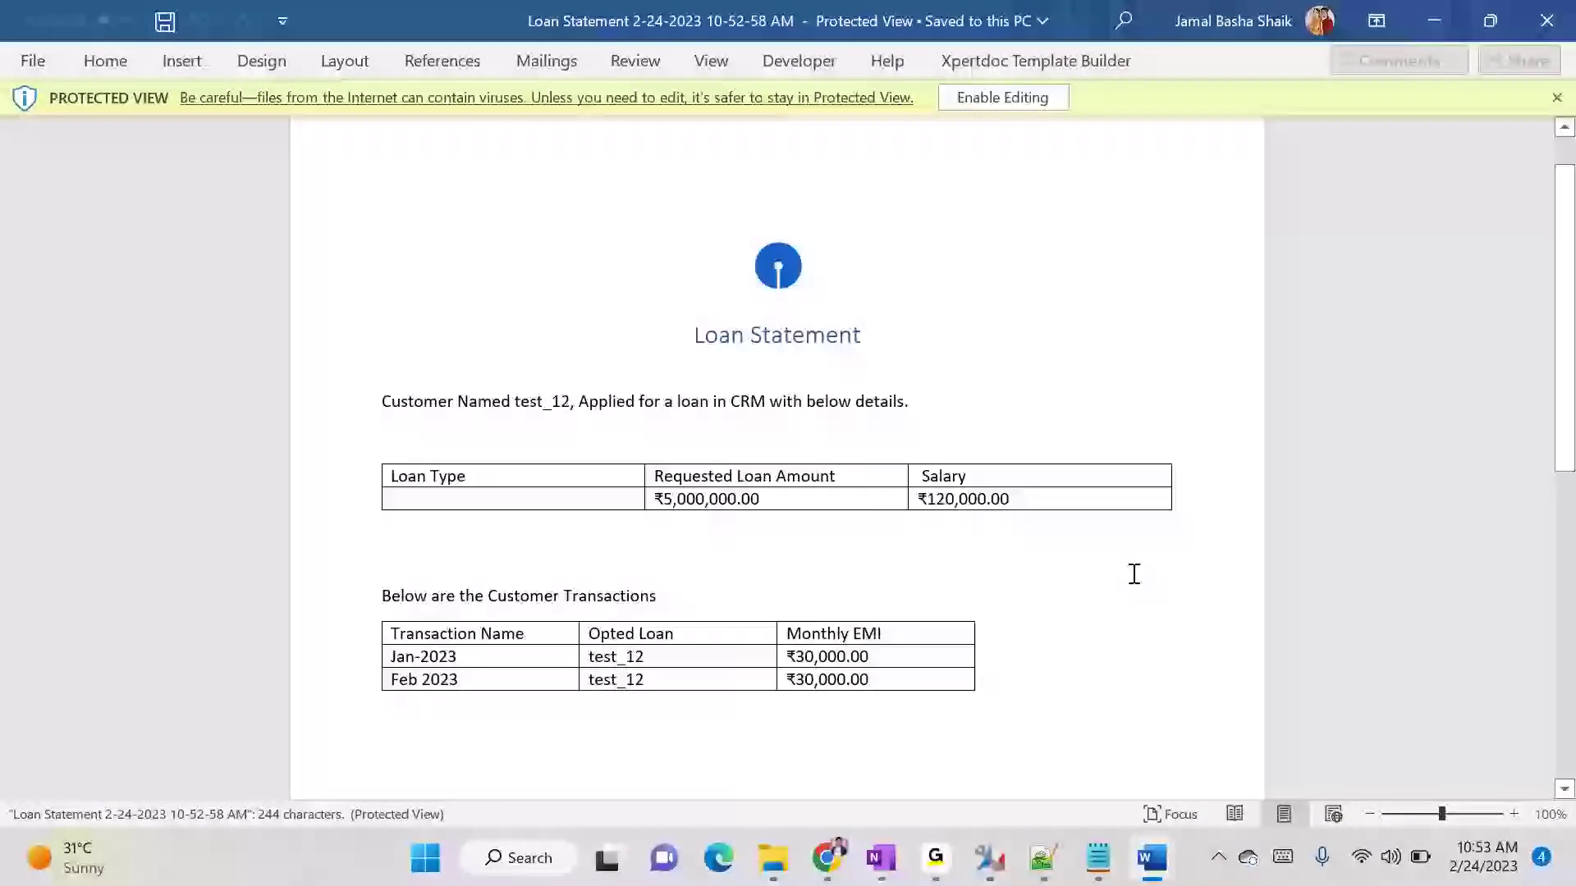
scroll(1133, 566, "down", 3)
scroll(1133, 564, "up", 4)
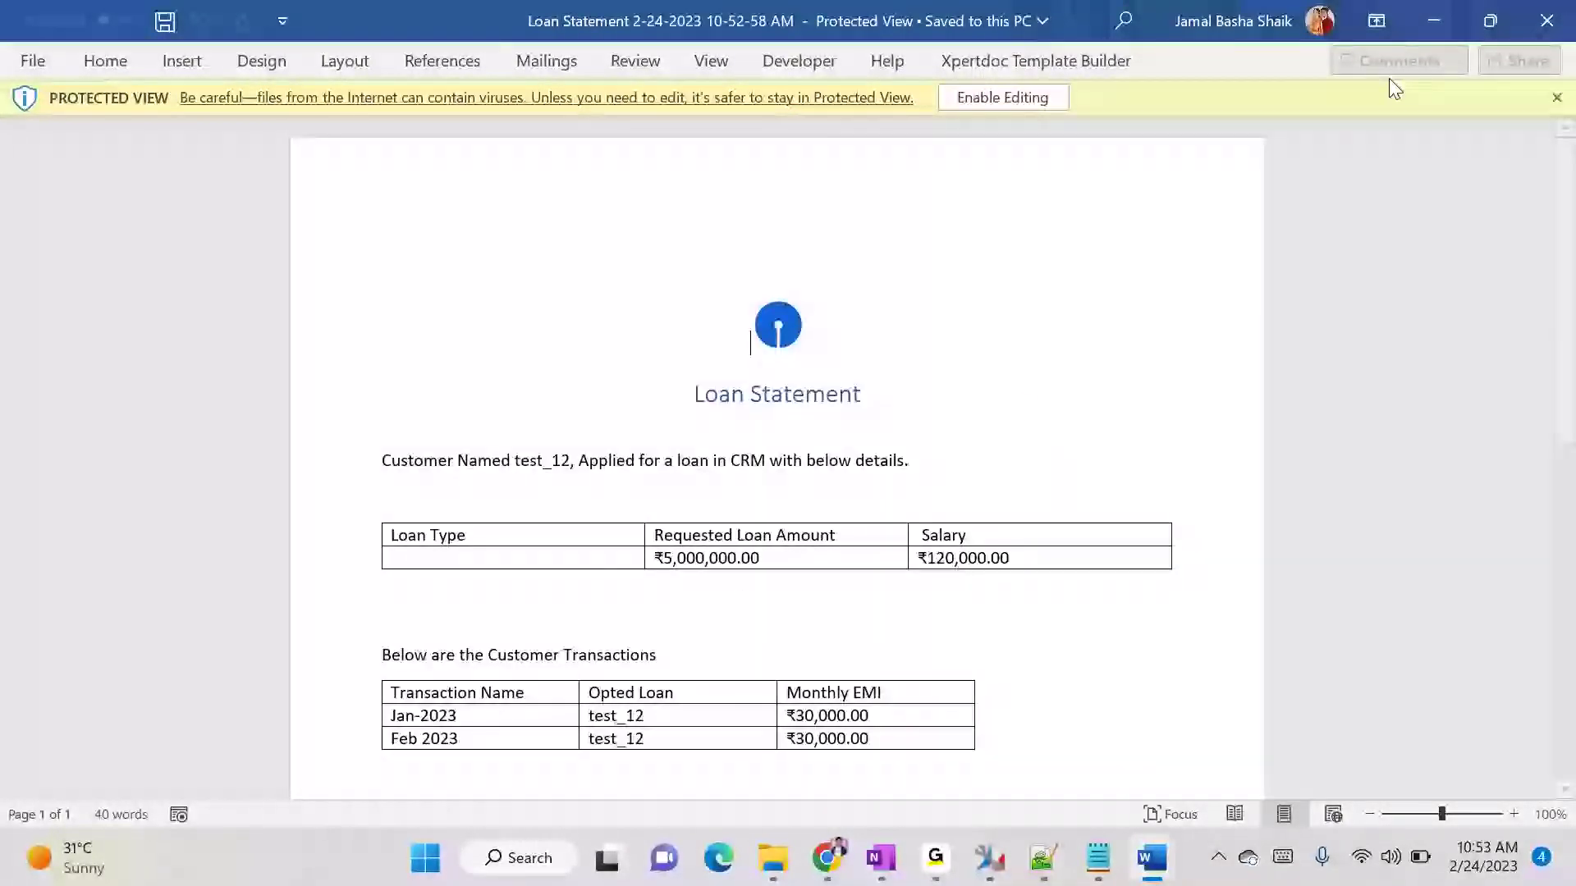
left_click(1433, 20)
mouse_move(827, 858)
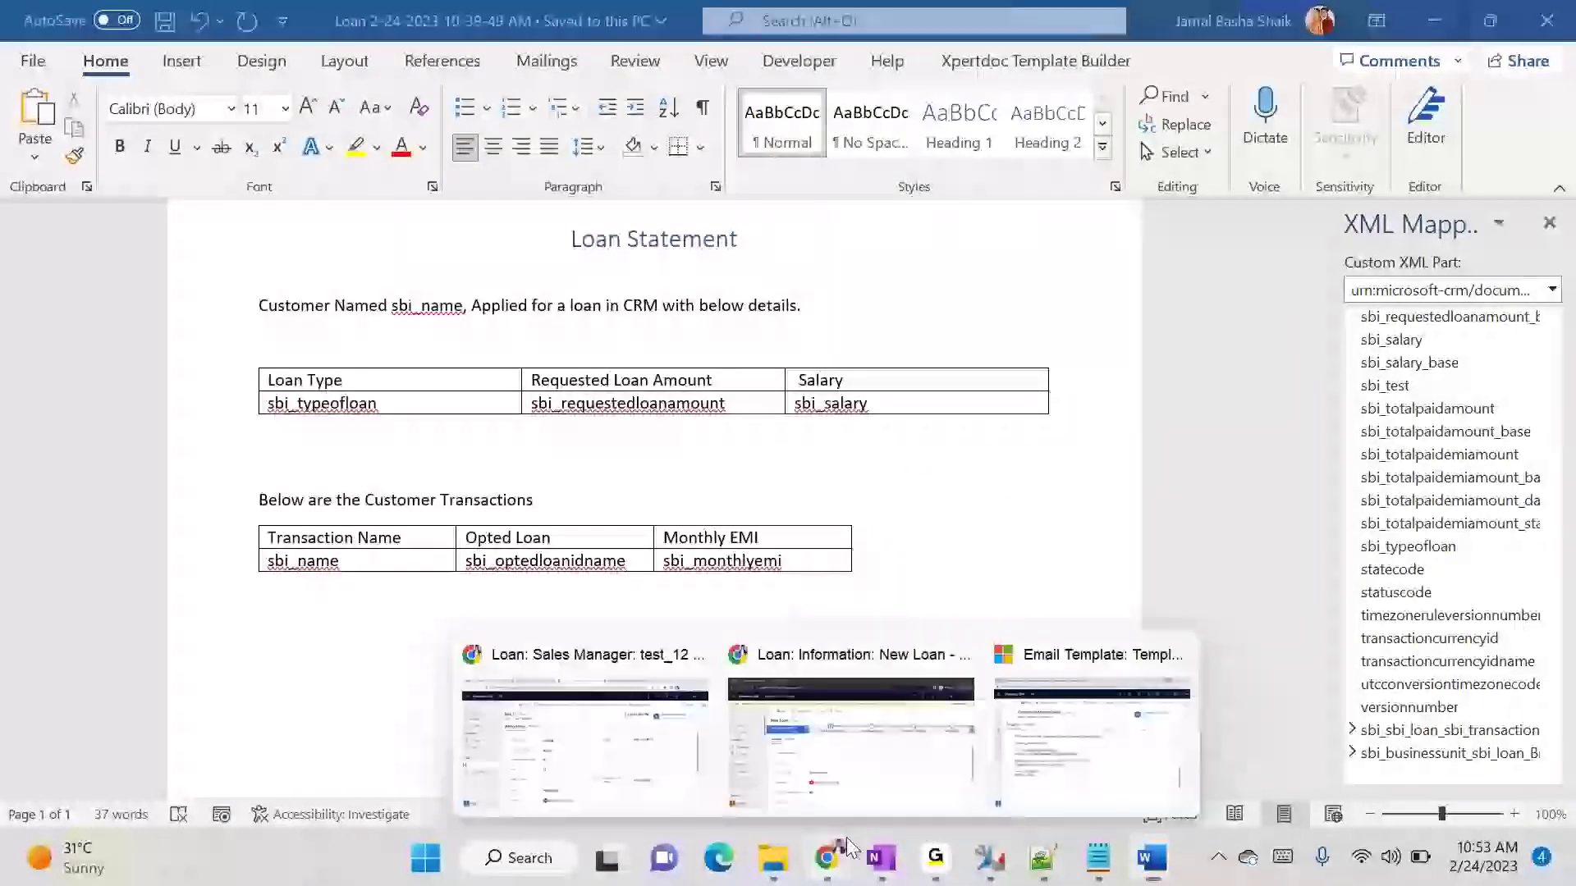
left_click(616, 763)
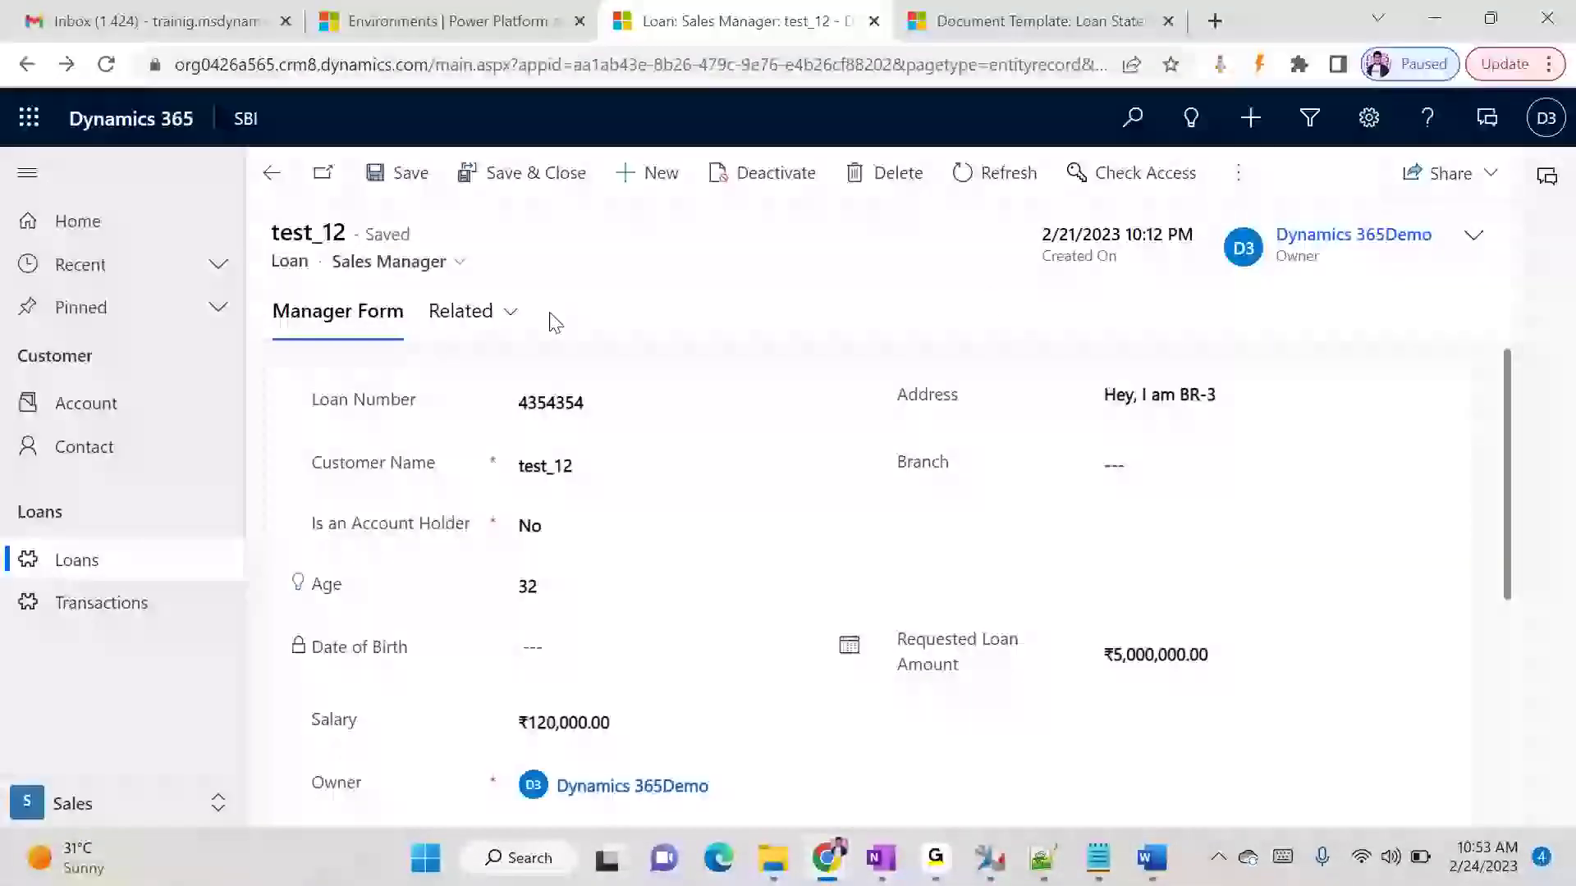
mouse_move(1152, 857)
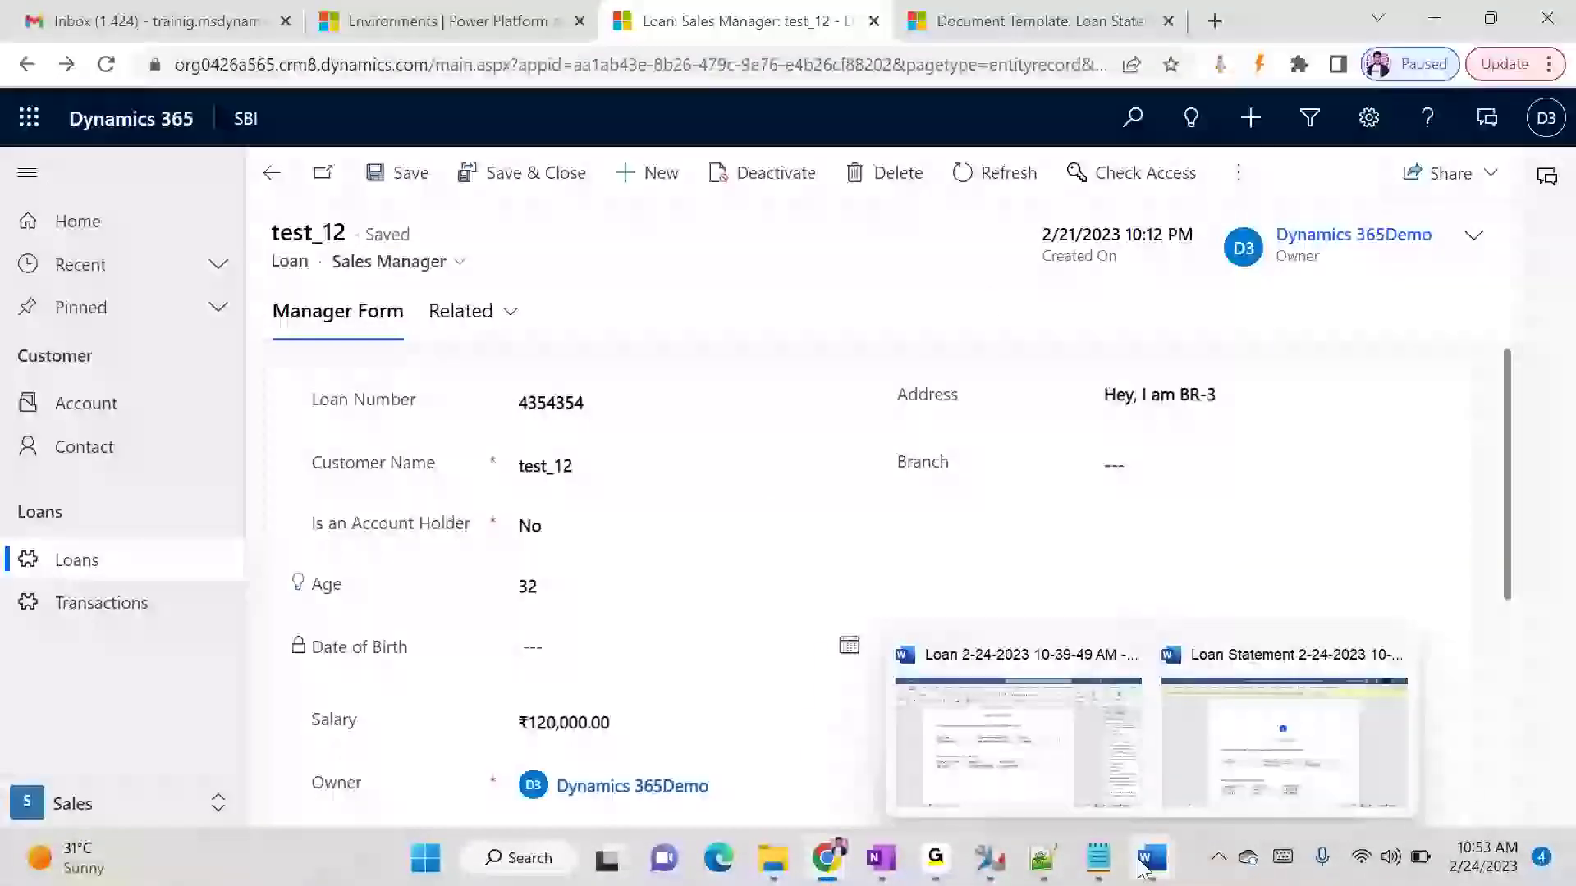
left_click(1346, 759)
scroll(1326, 743, "down", 2)
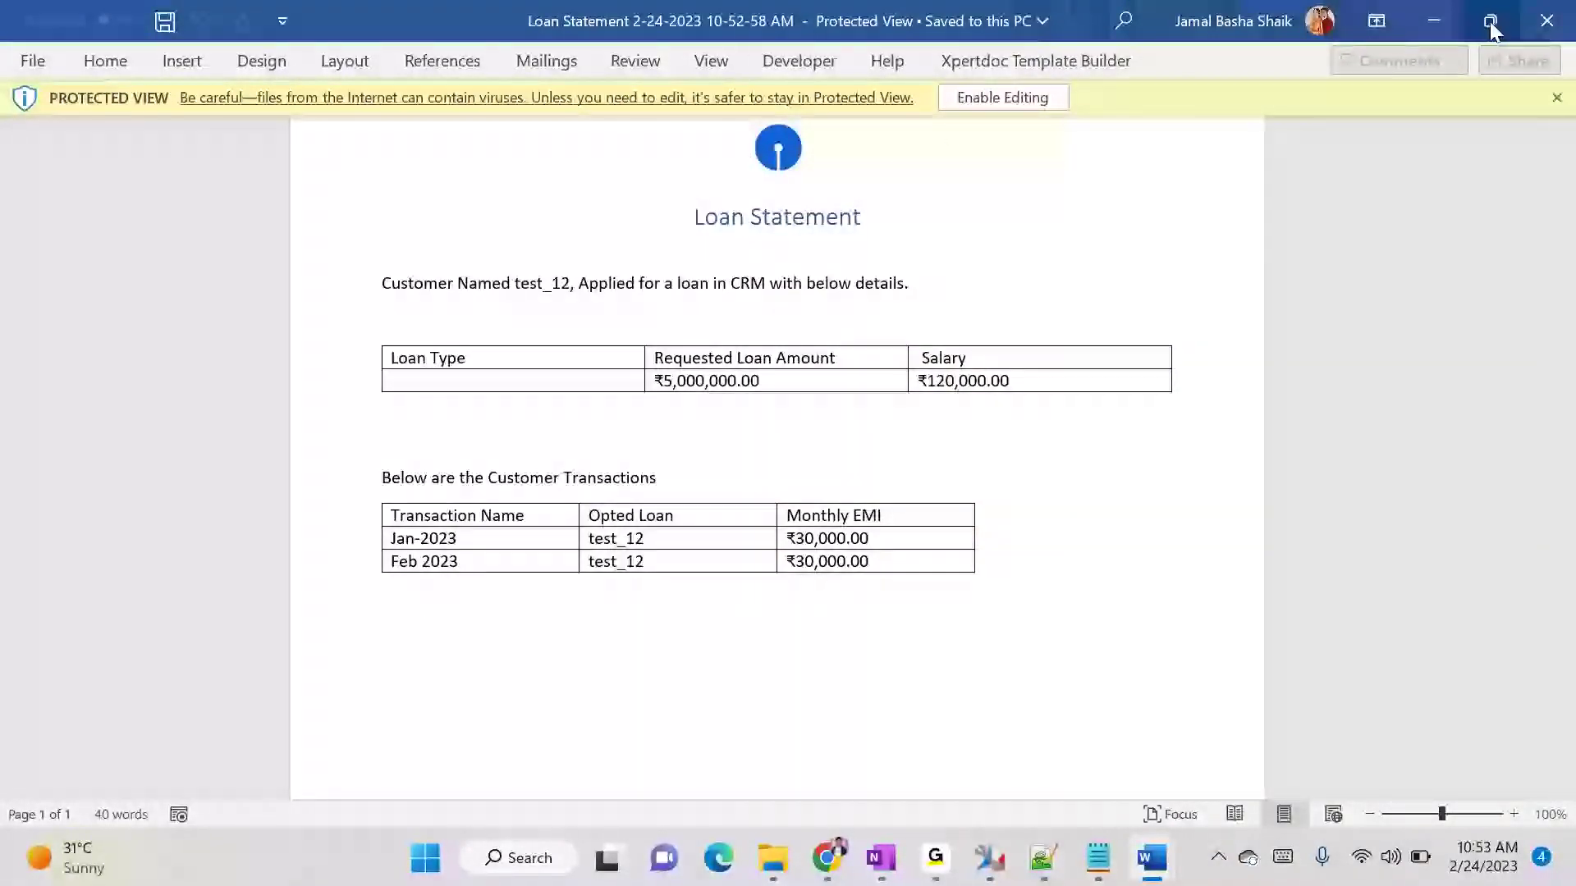
left_click(1540, 22)
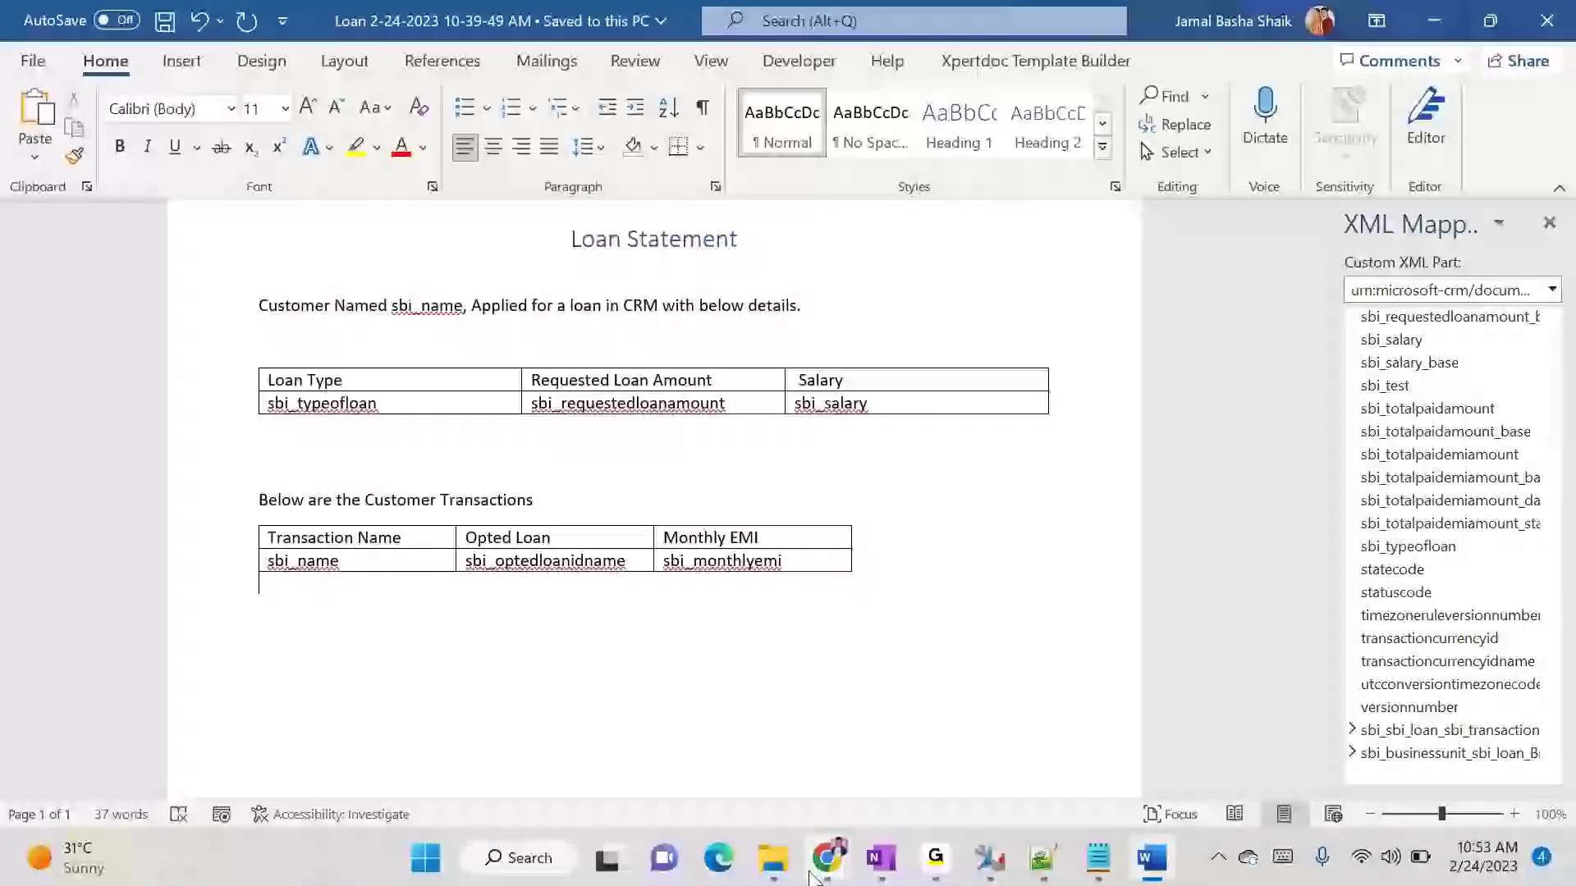
- Switch back to the test_12 loan in the browser and review its amounts and transactions list
mouse_move(827, 856)
left_click(914, 769)
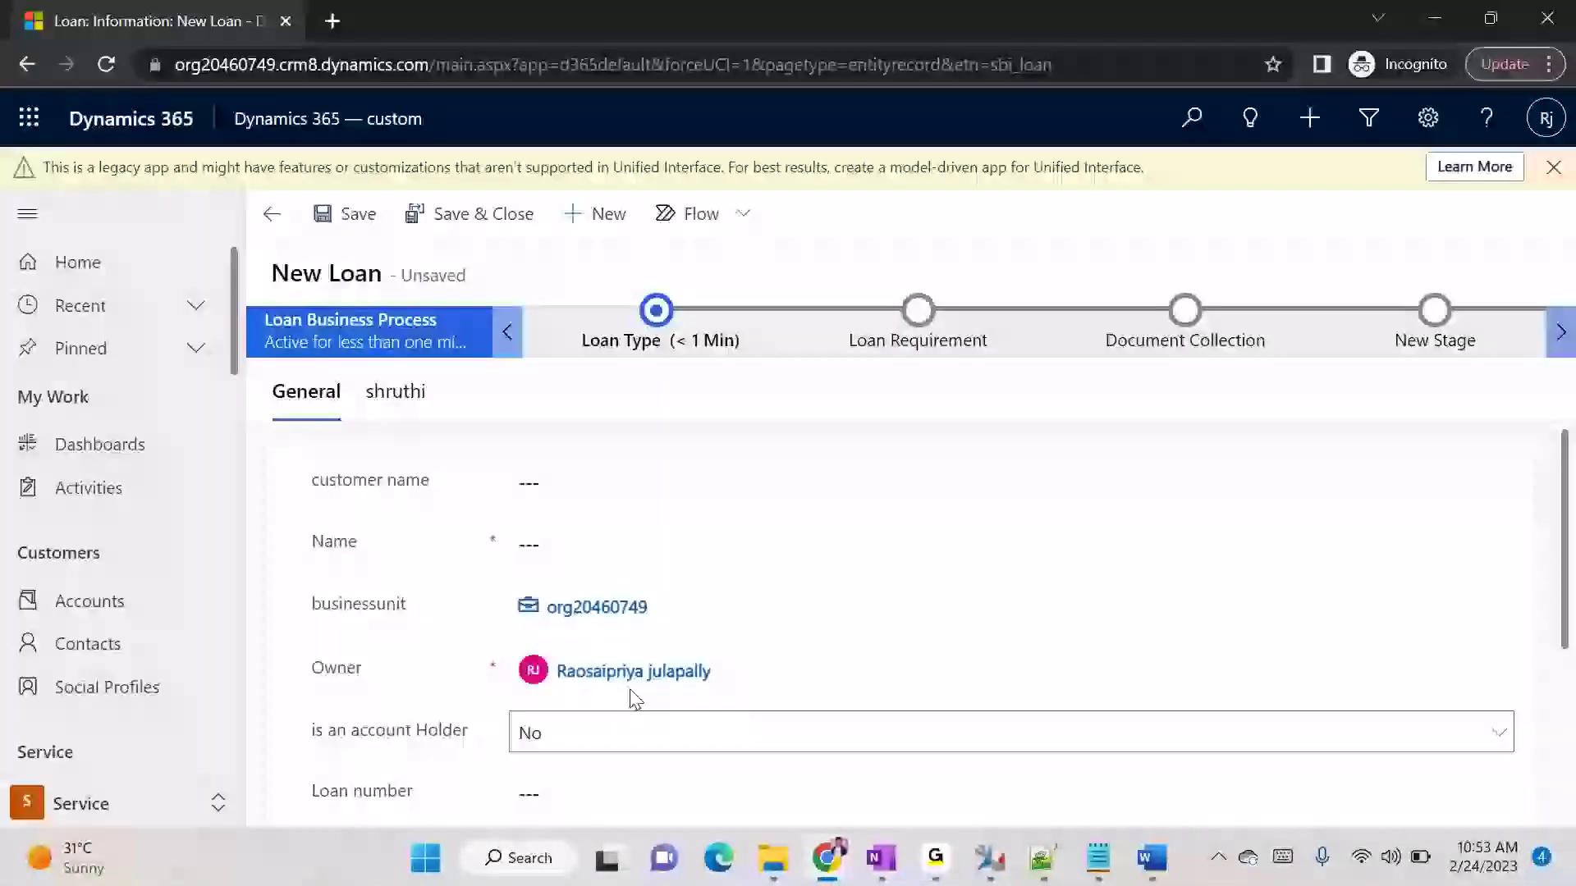
left_click(622, 767)
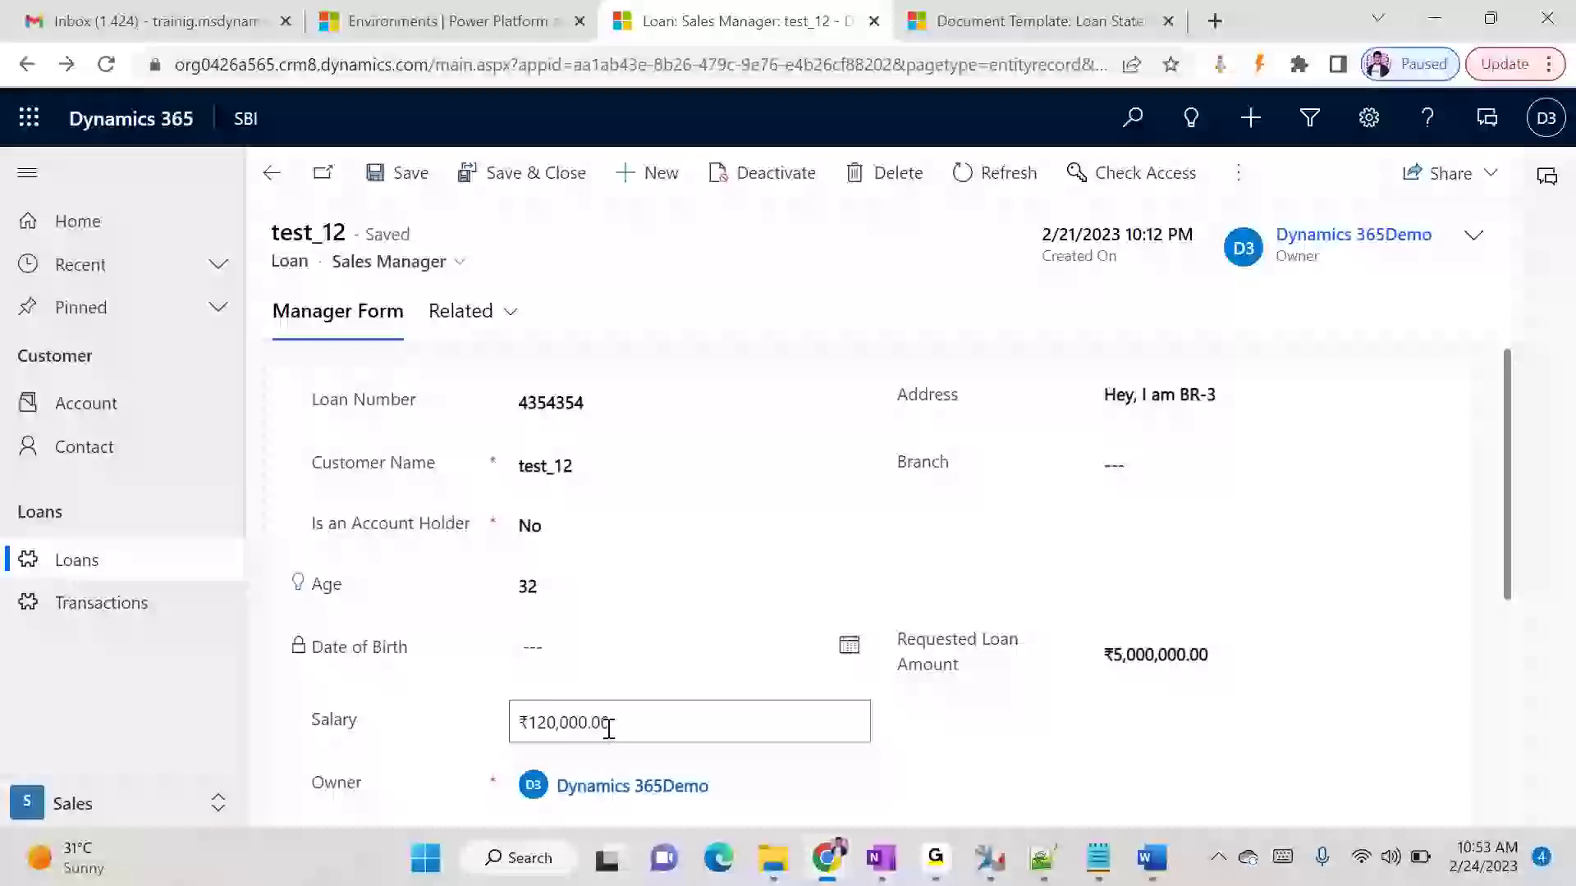
scroll(848, 668, "down", 3)
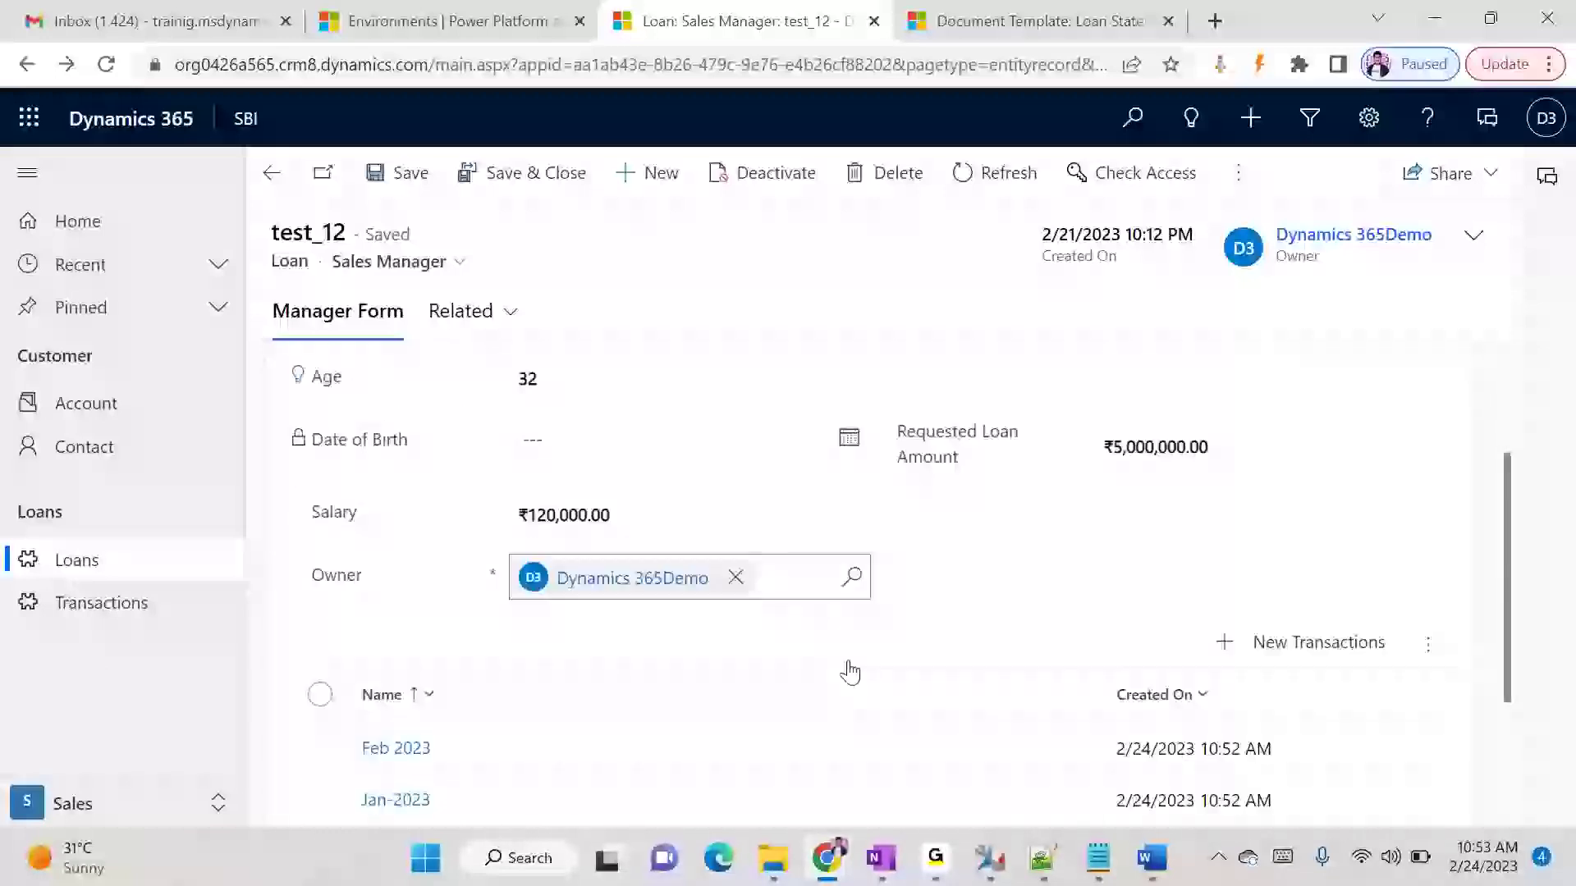
scroll(832, 675, "up", 3)
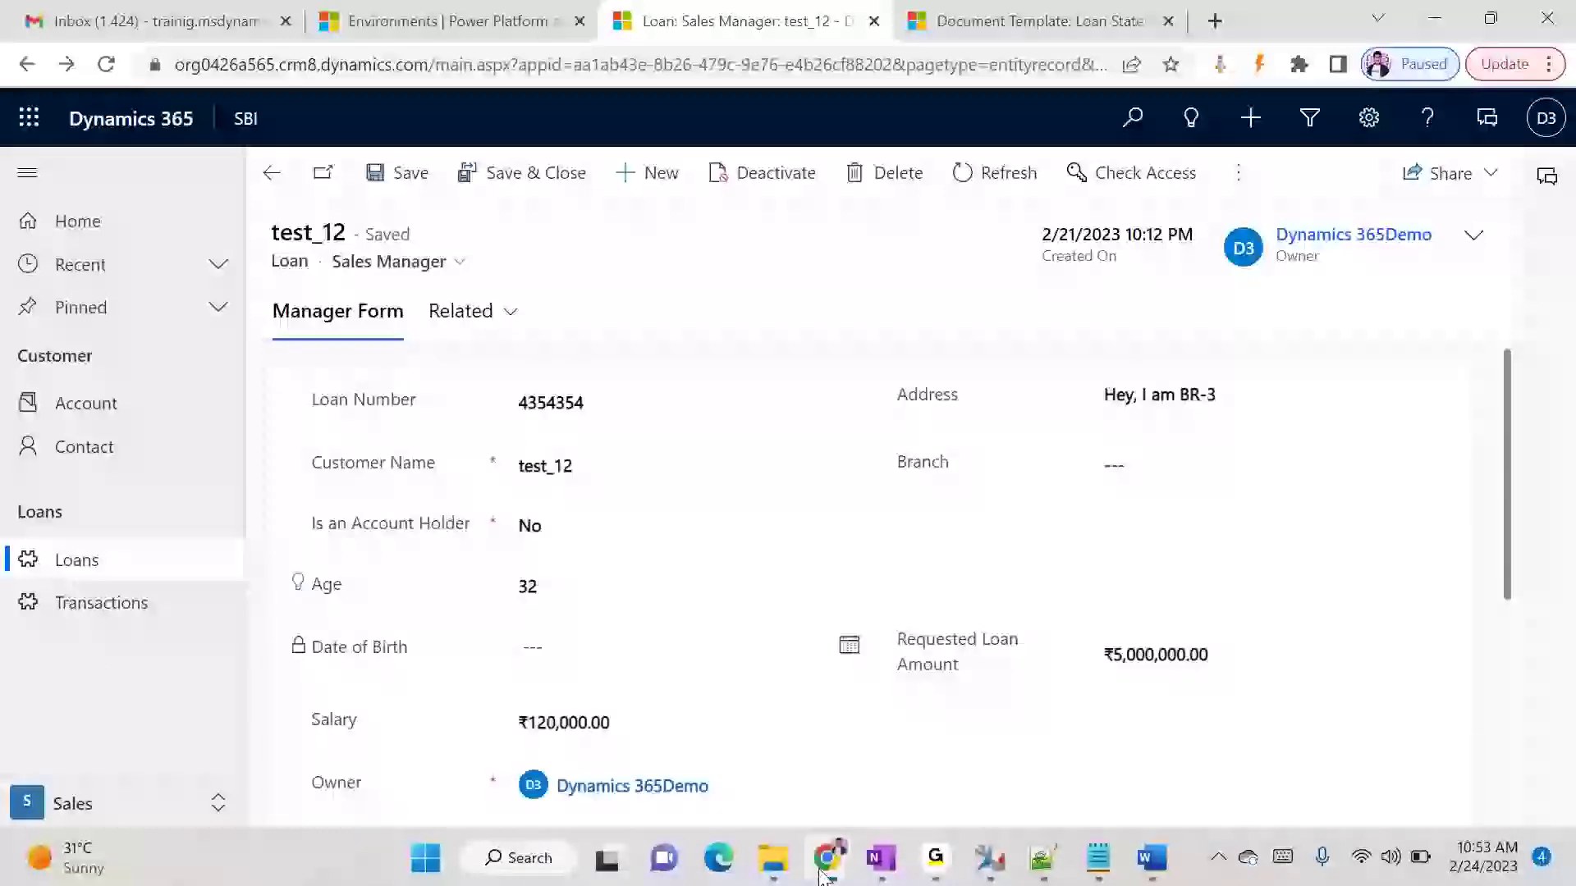
- Open the SBI solution from the customization settings and show the forms of the Loan entity
mouse_move(827, 856)
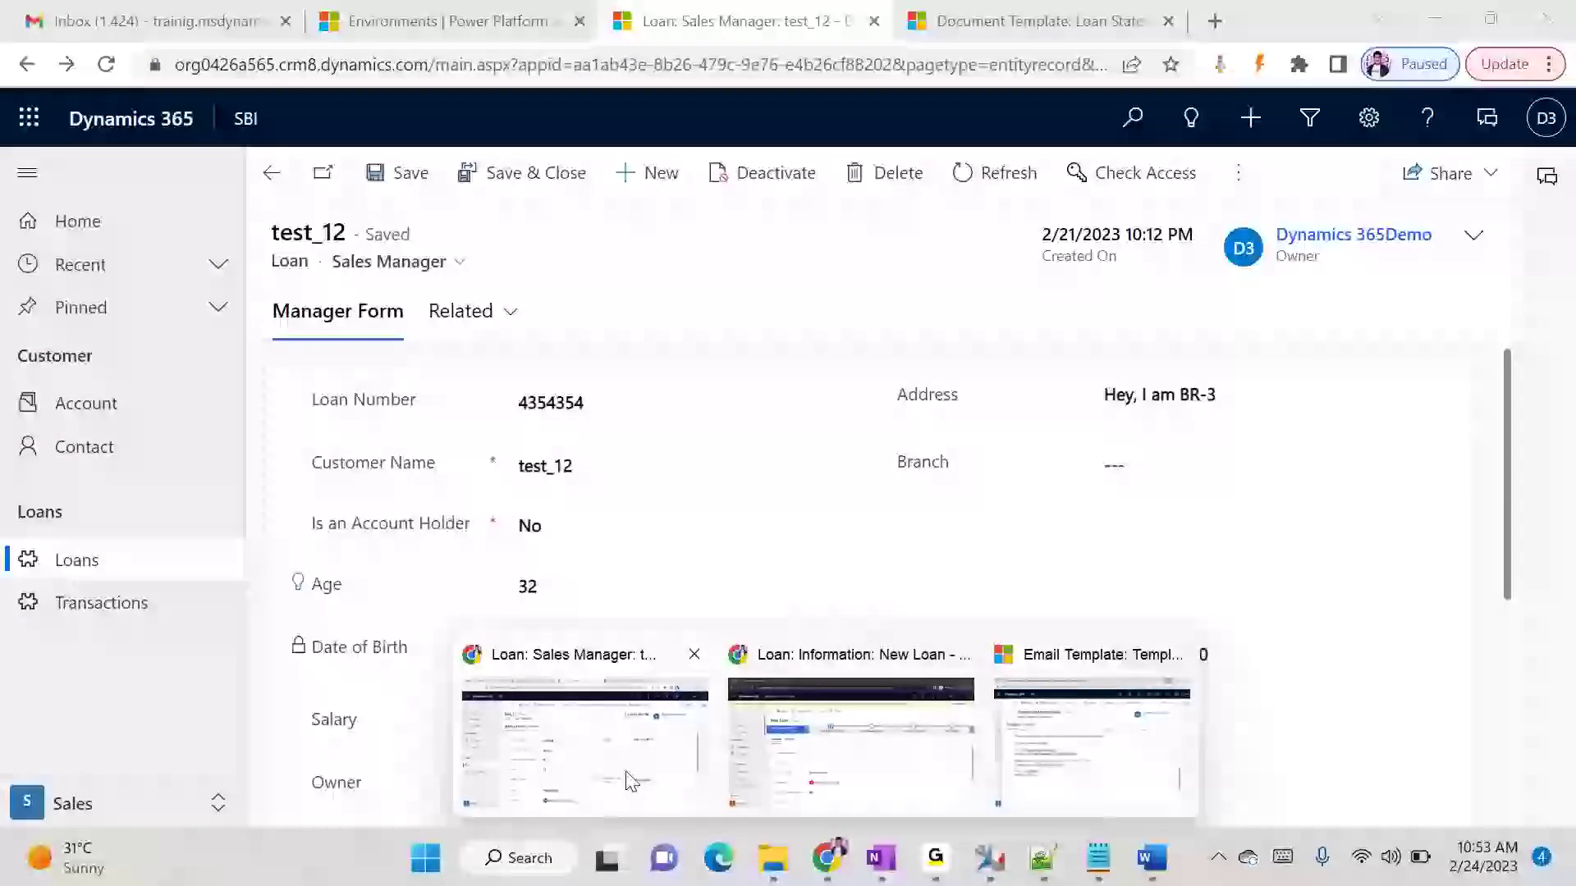
left_click(1005, 22)
left_click(436, 121)
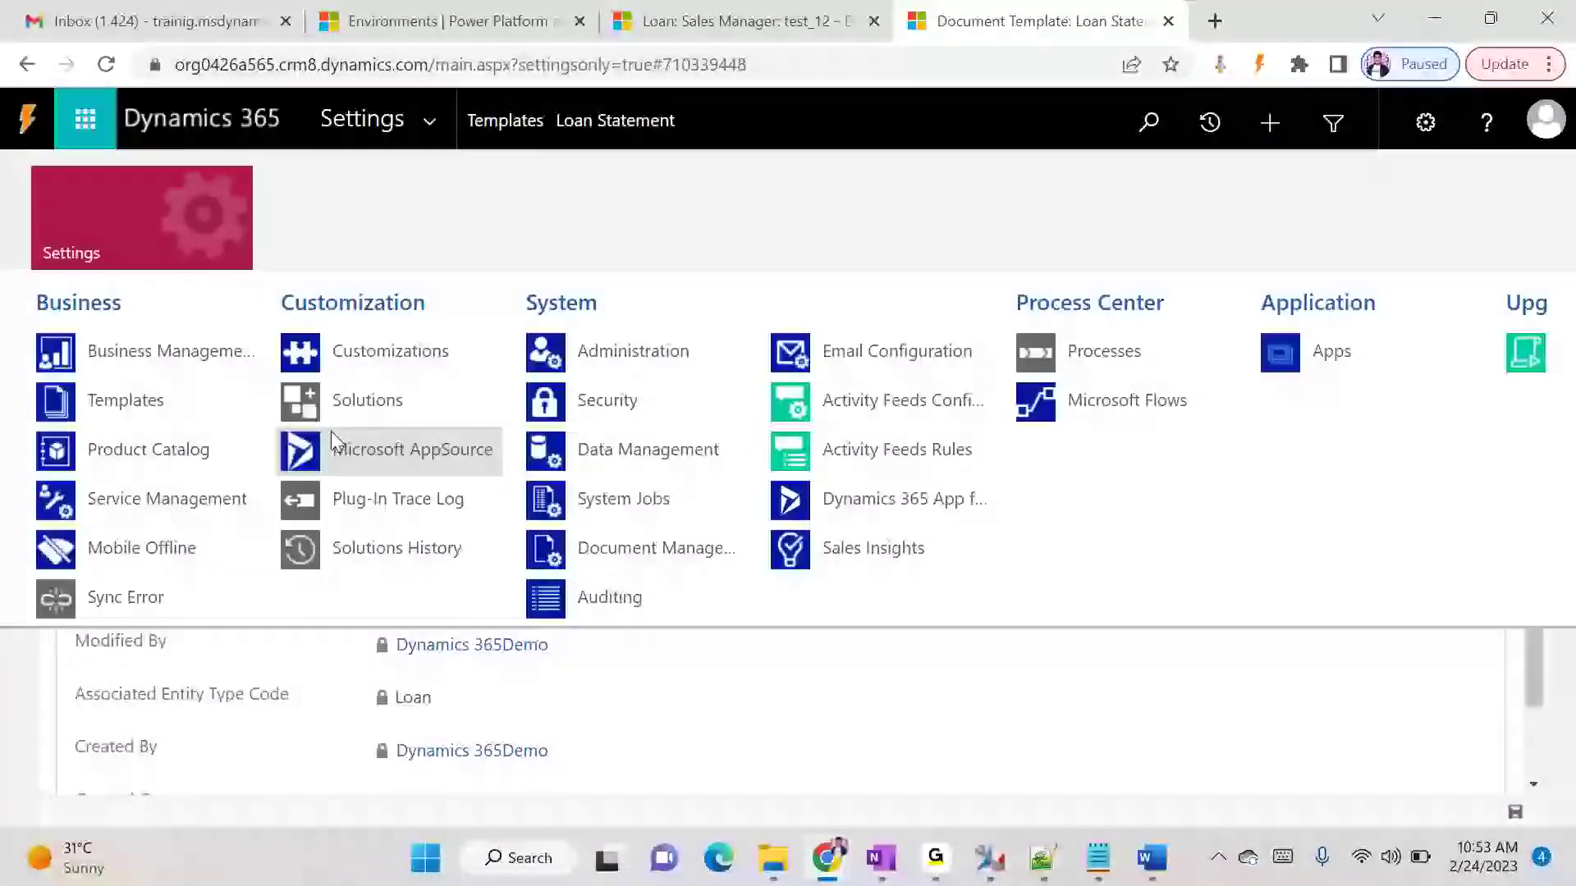
left_click(404, 355)
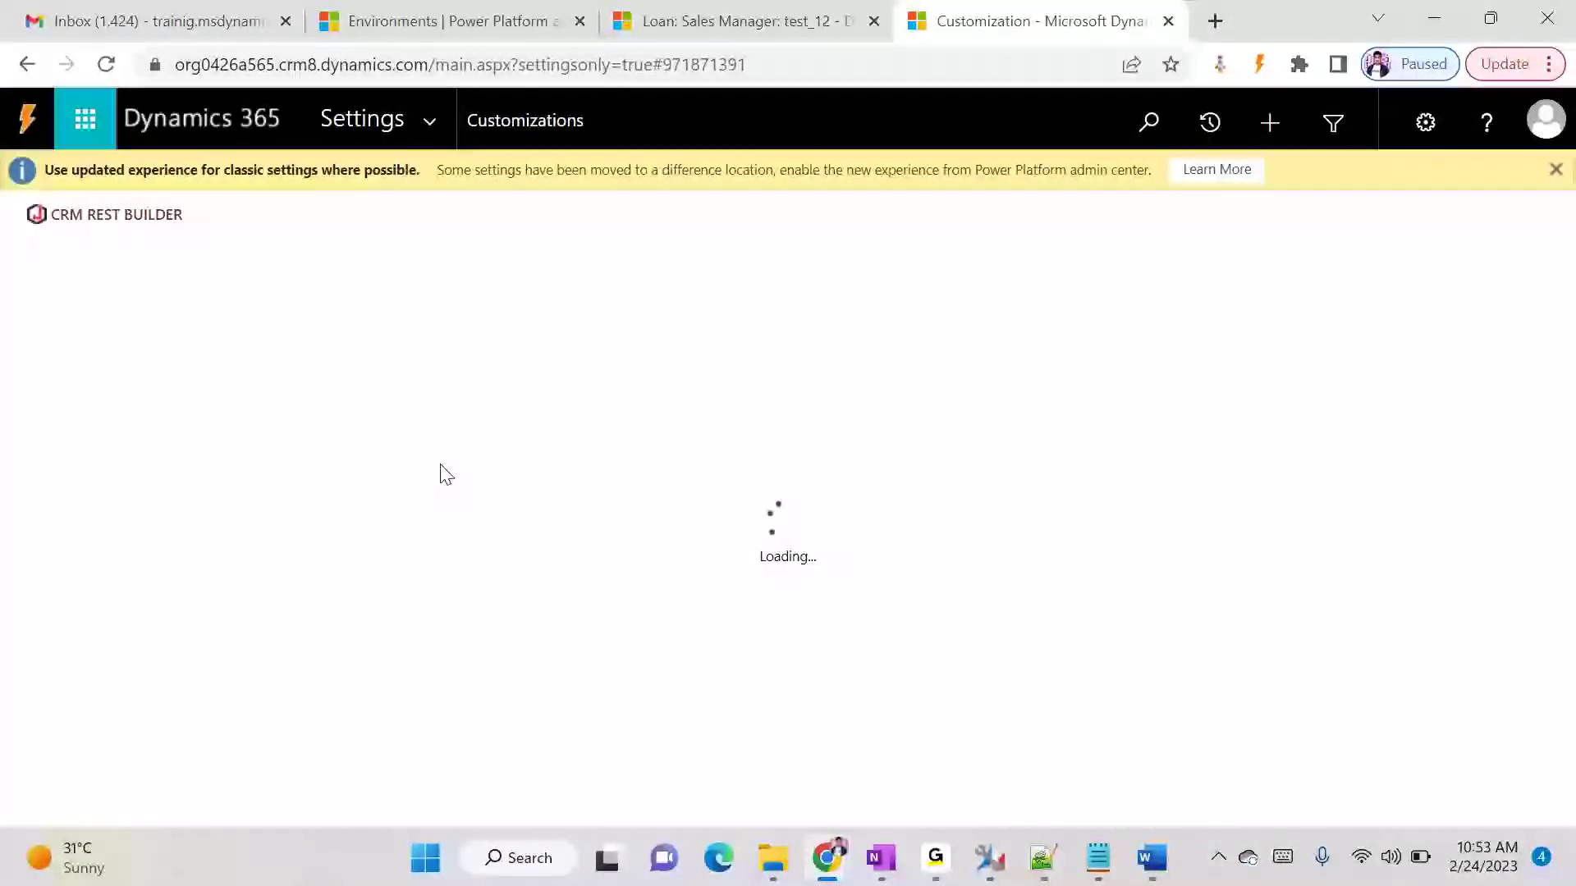
left_click(72, 503)
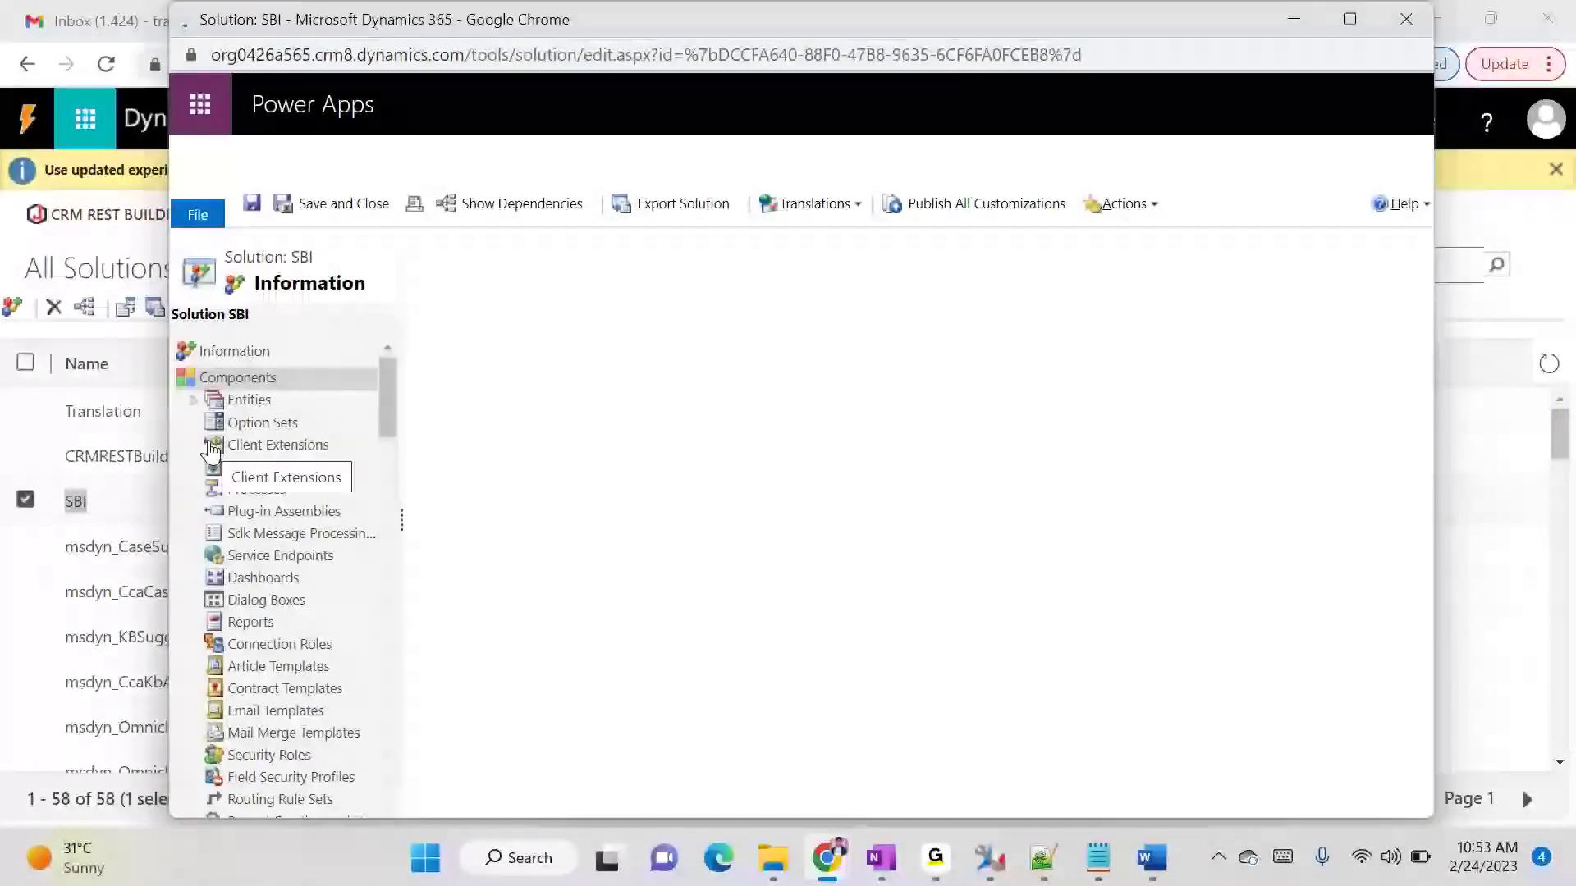
left_click(194, 400)
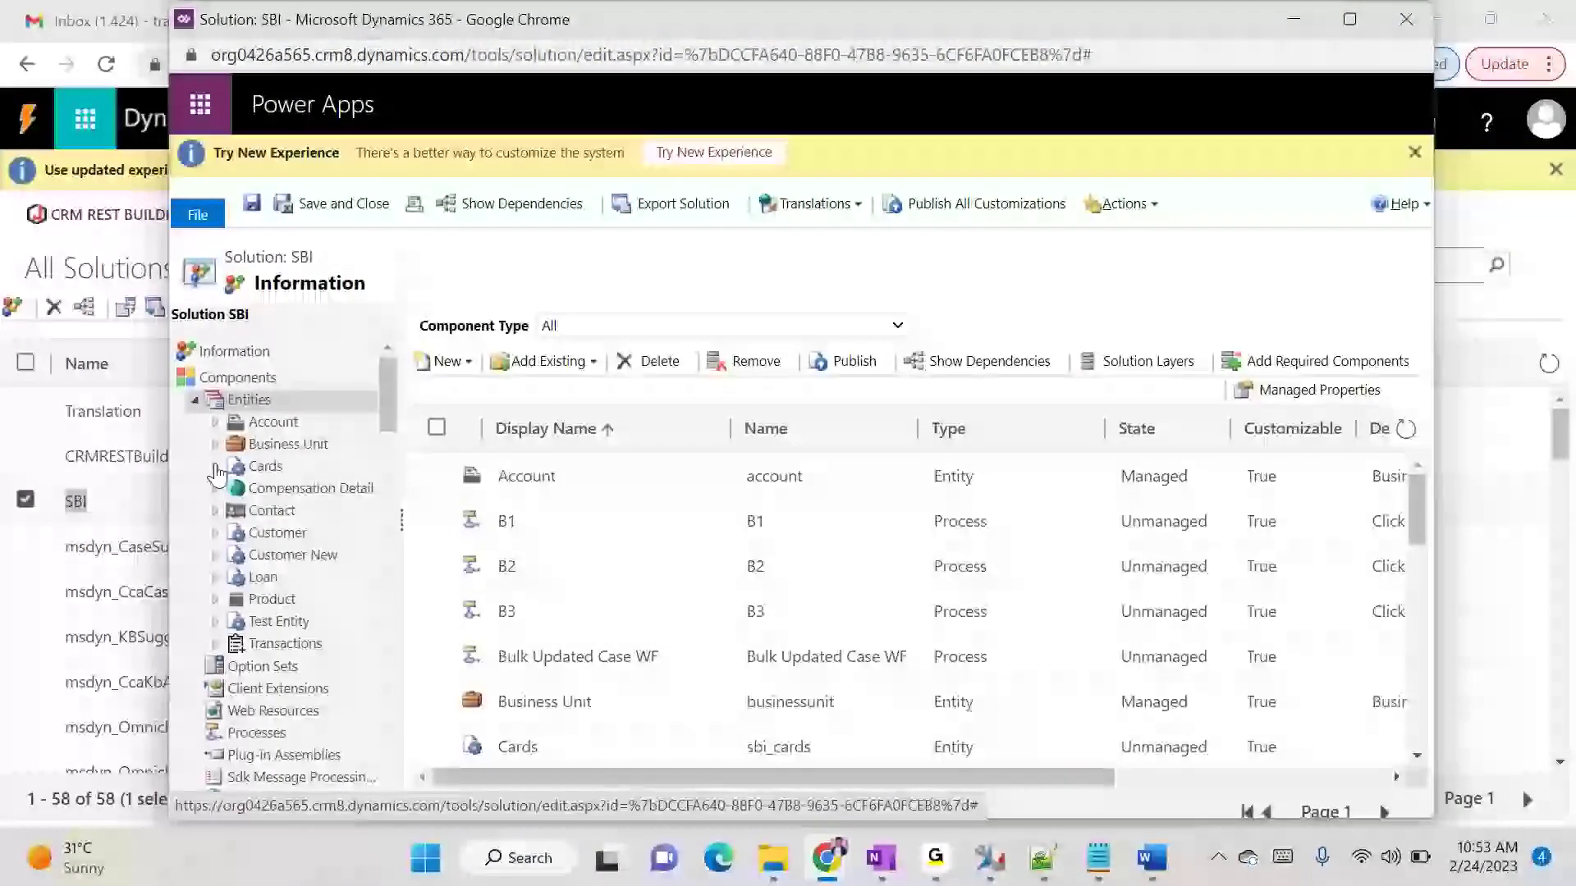
left_click(215, 577)
left_click(300, 392)
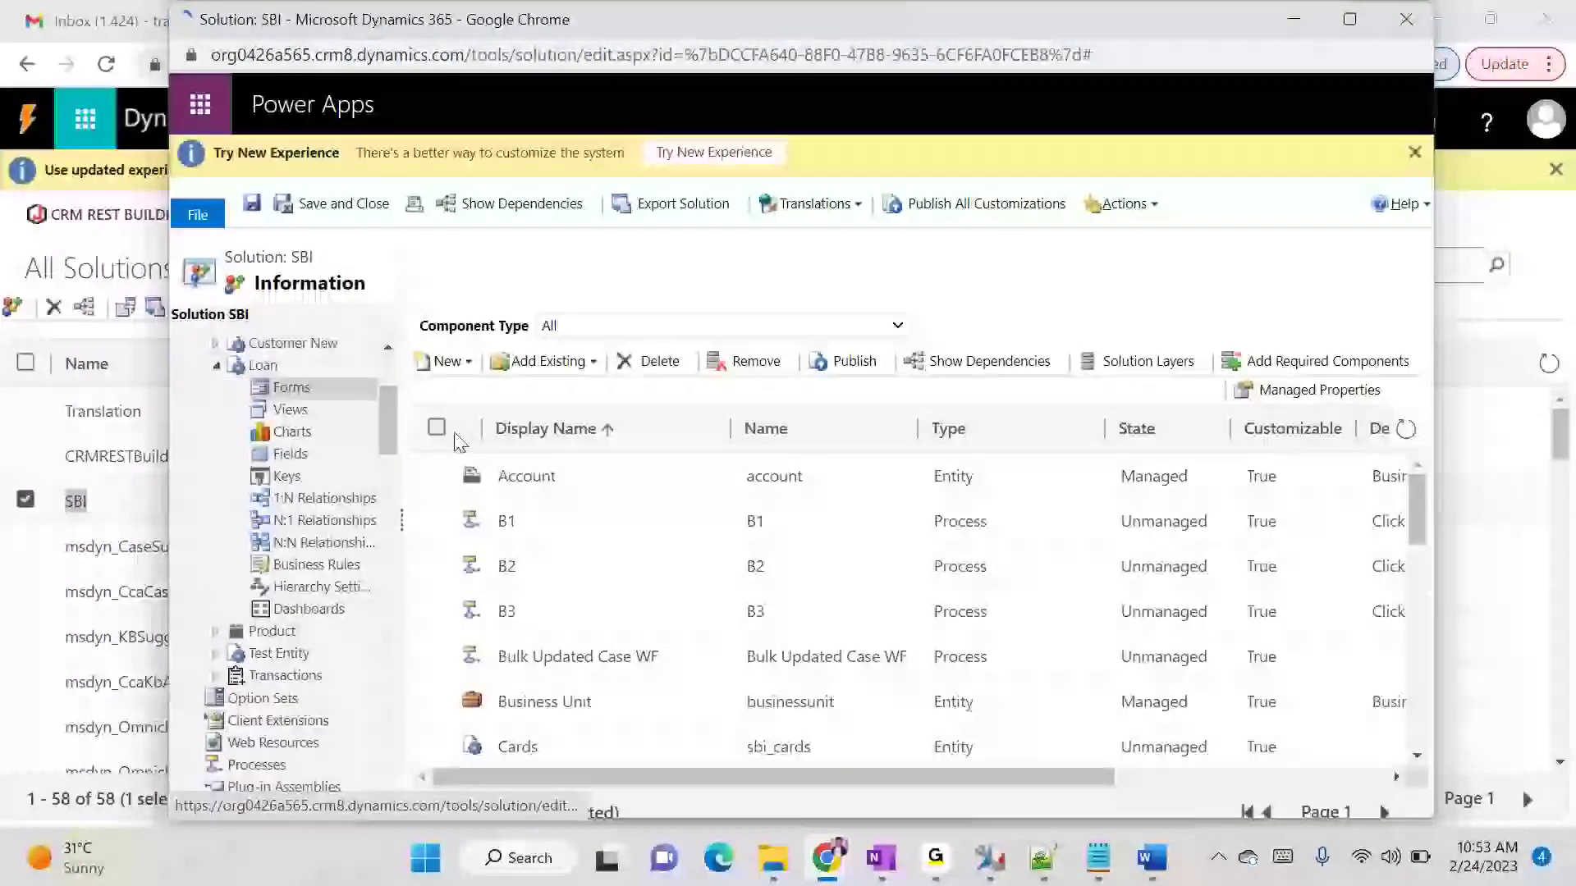
- Check which form the test_12 loan record uses and open the Loan entity's Sales Manager main form for editing
mouse_move(823, 847)
left_click(474, 739)
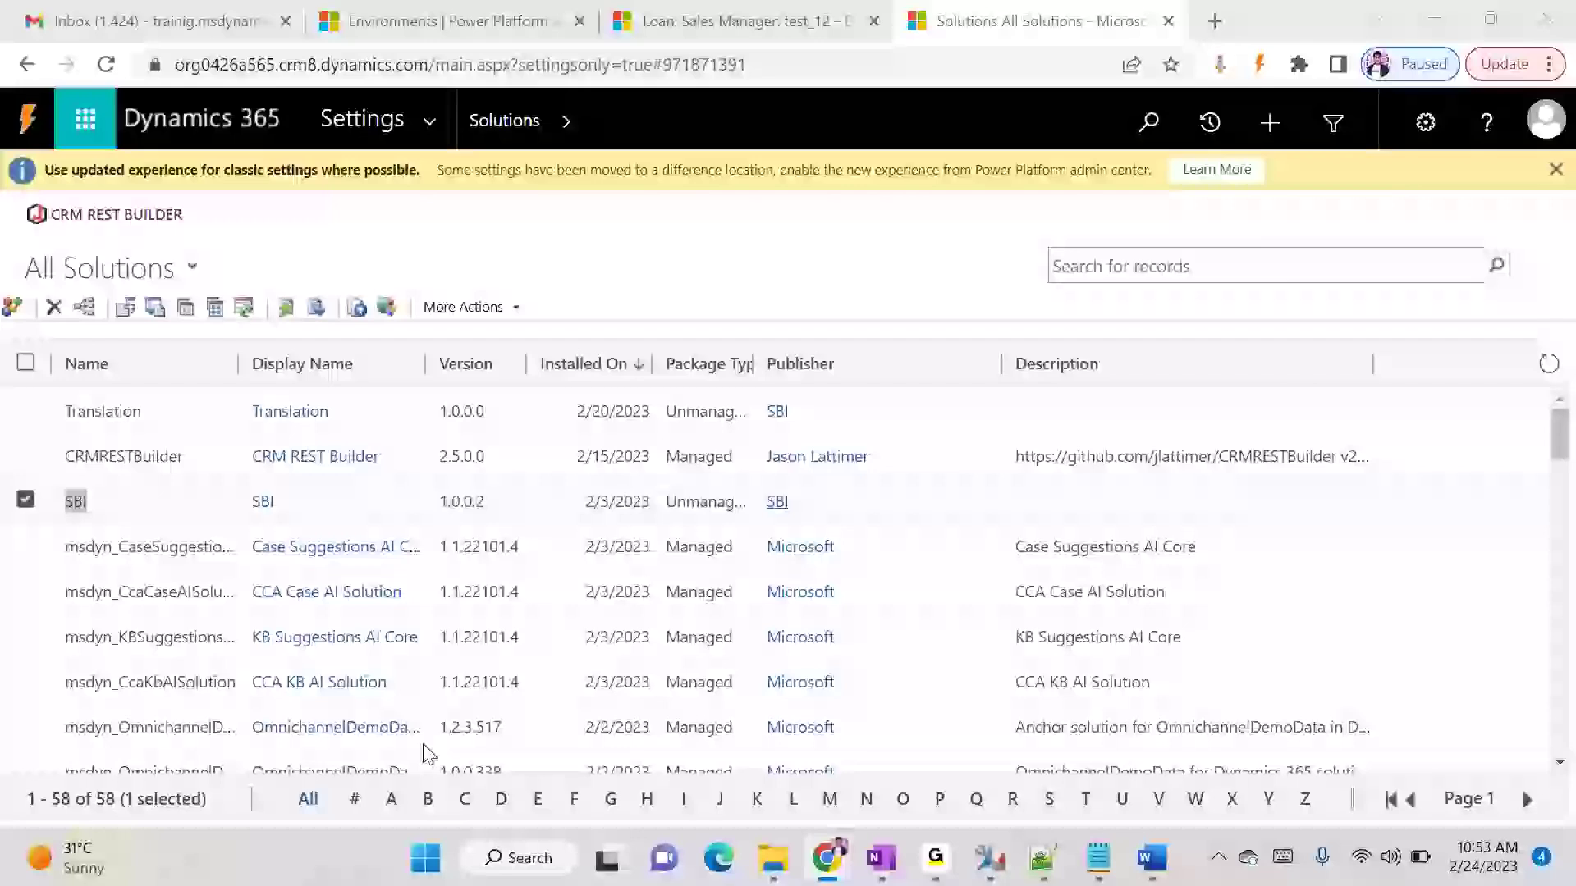
left_click(751, 25)
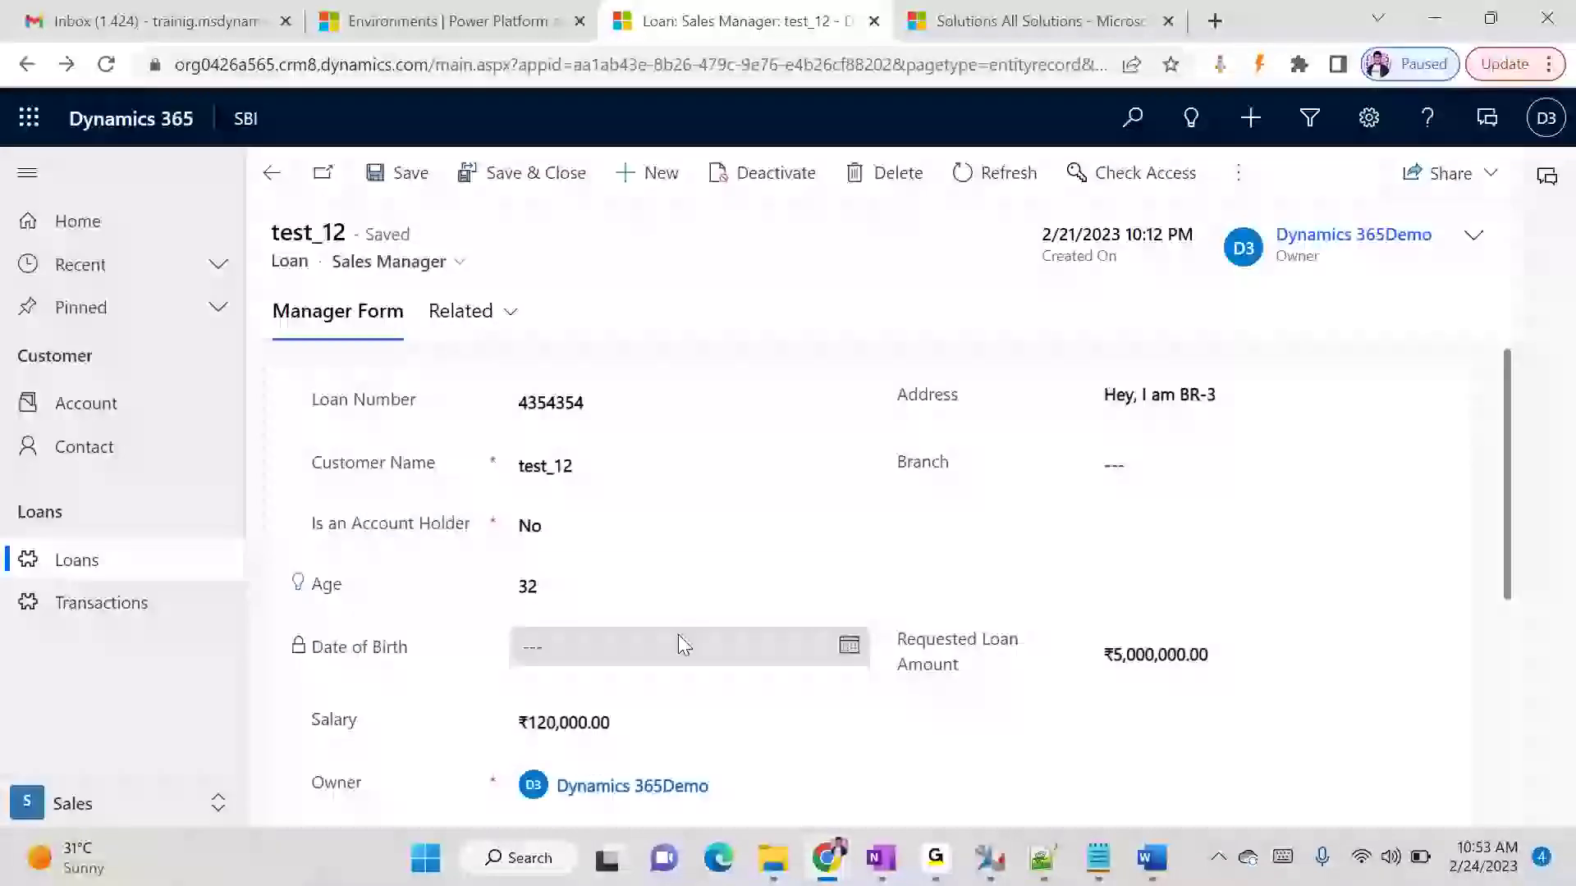
key("alt+Tab")
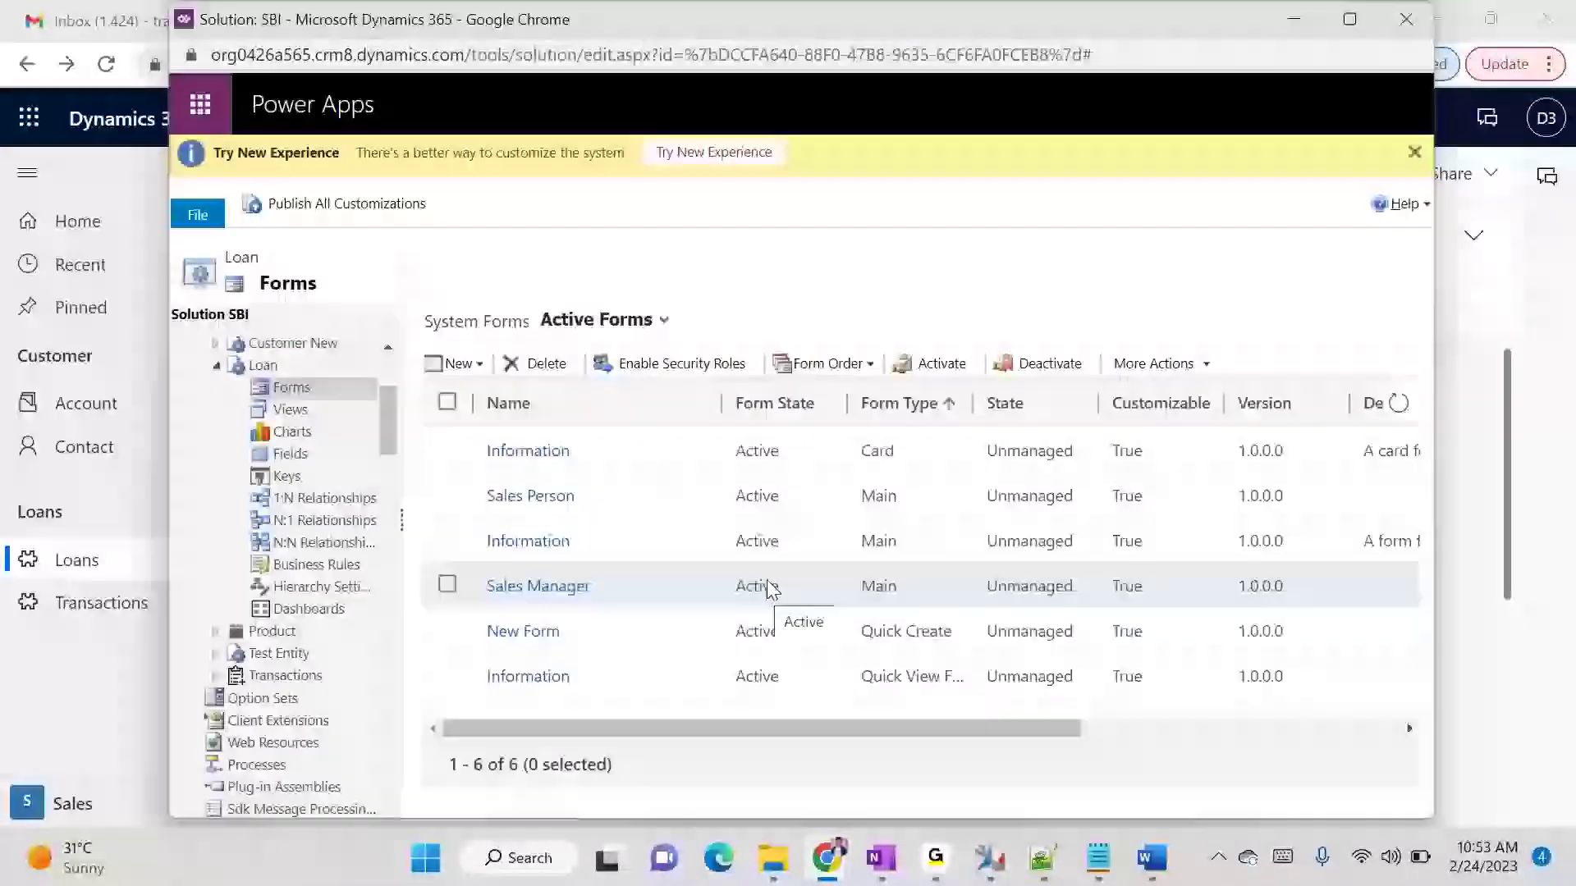
left_click(541, 586)
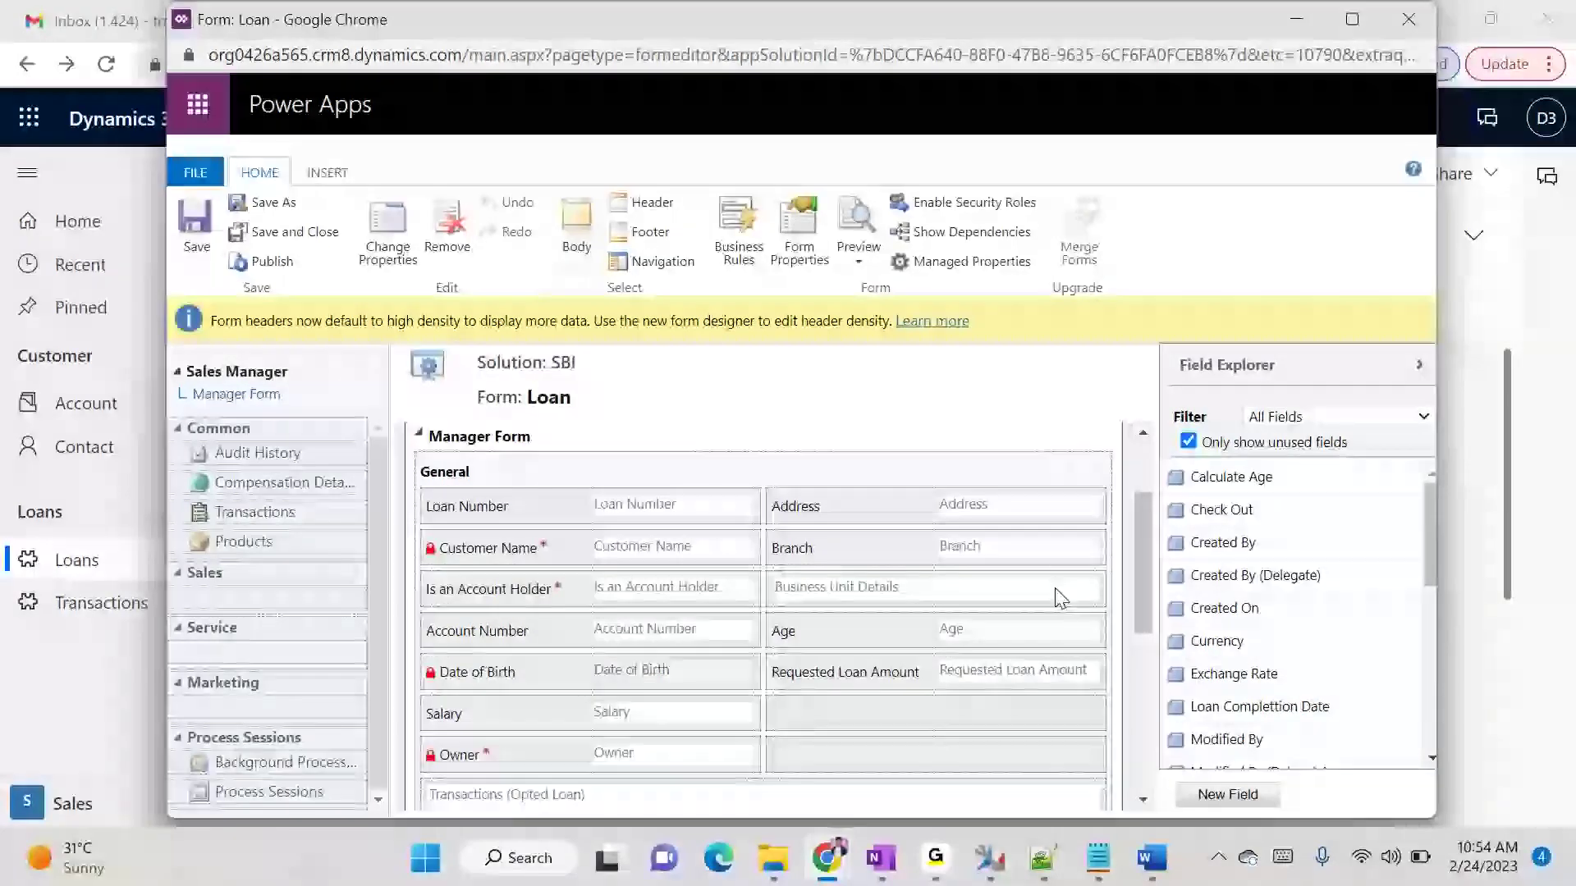
- Add the Type Of Loan field to the General section, in the empty cell below Requested Loan Amount
scroll(1259, 643, "down", 3)
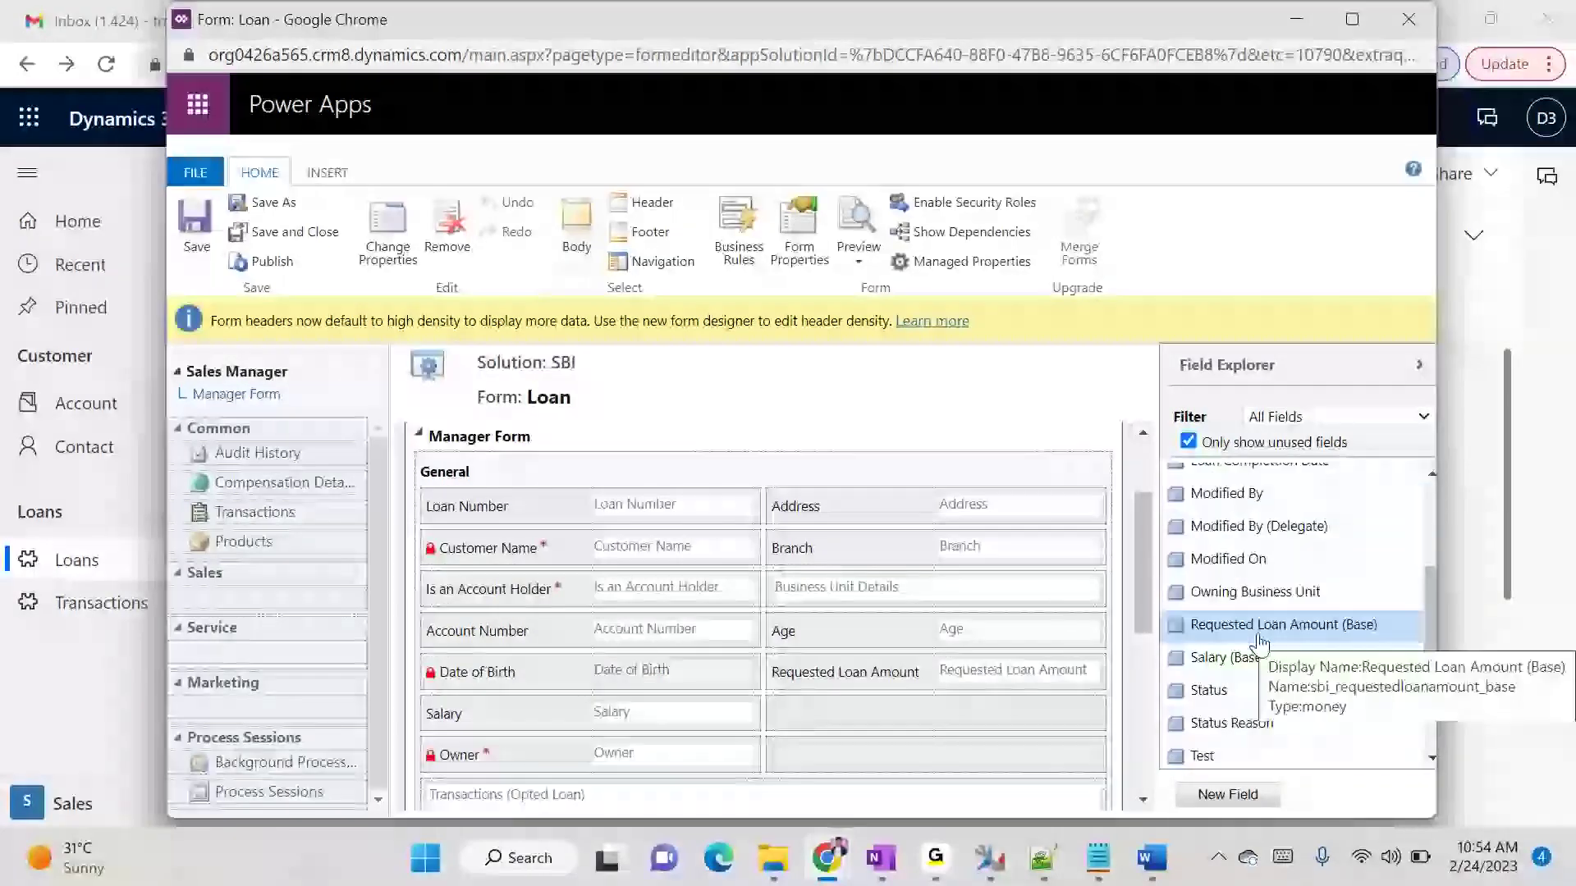
scroll(1259, 643, "up", 3)
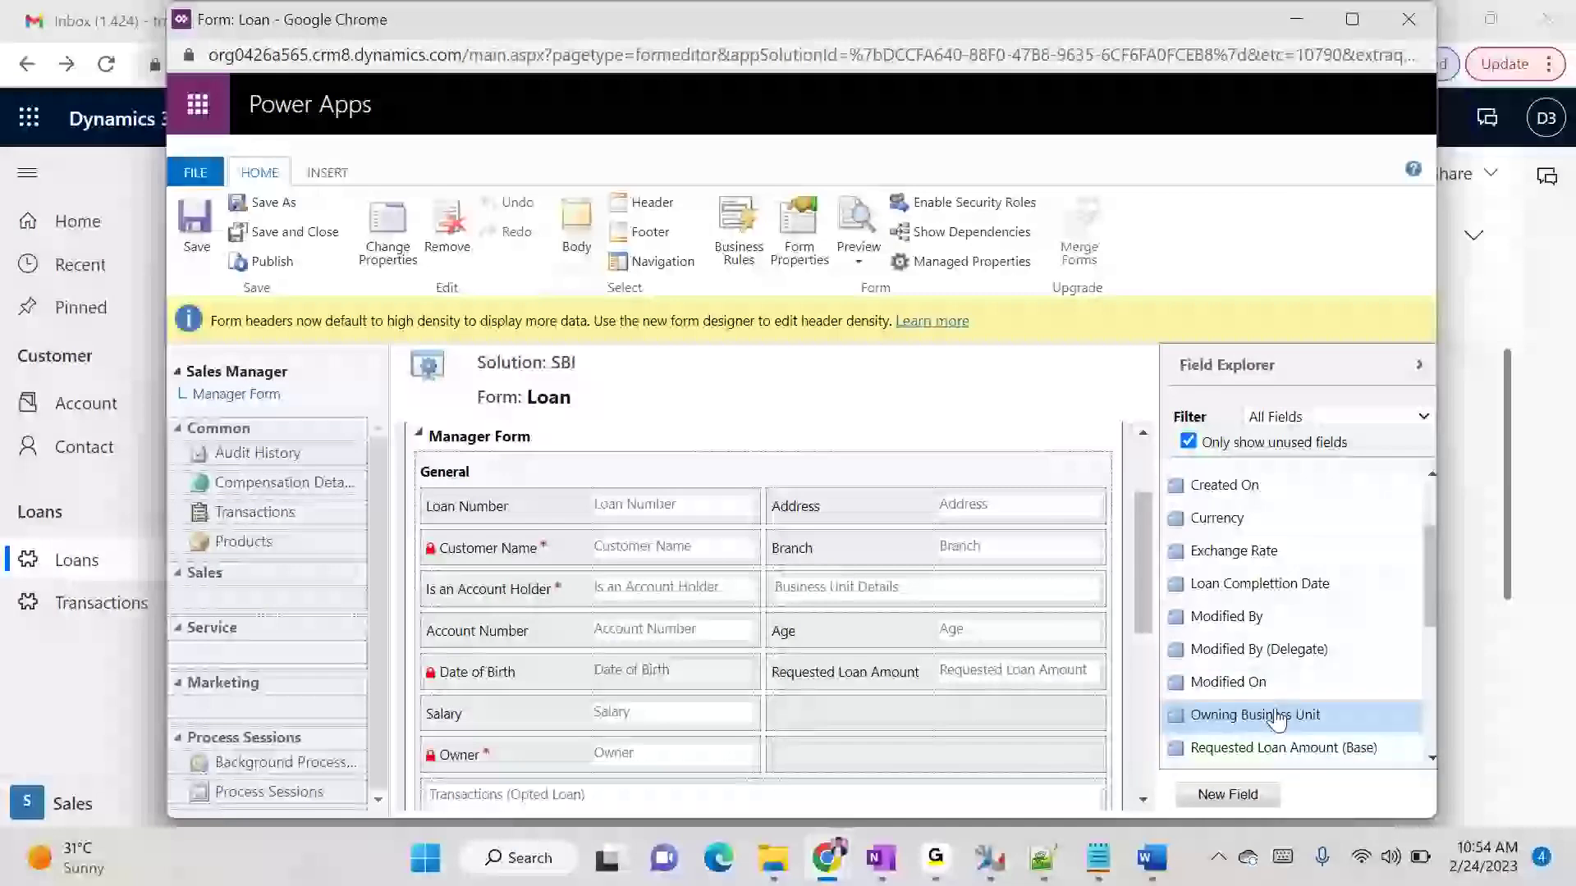
scroll(1294, 651, "down", 1)
scroll(1298, 628, "down", 4)
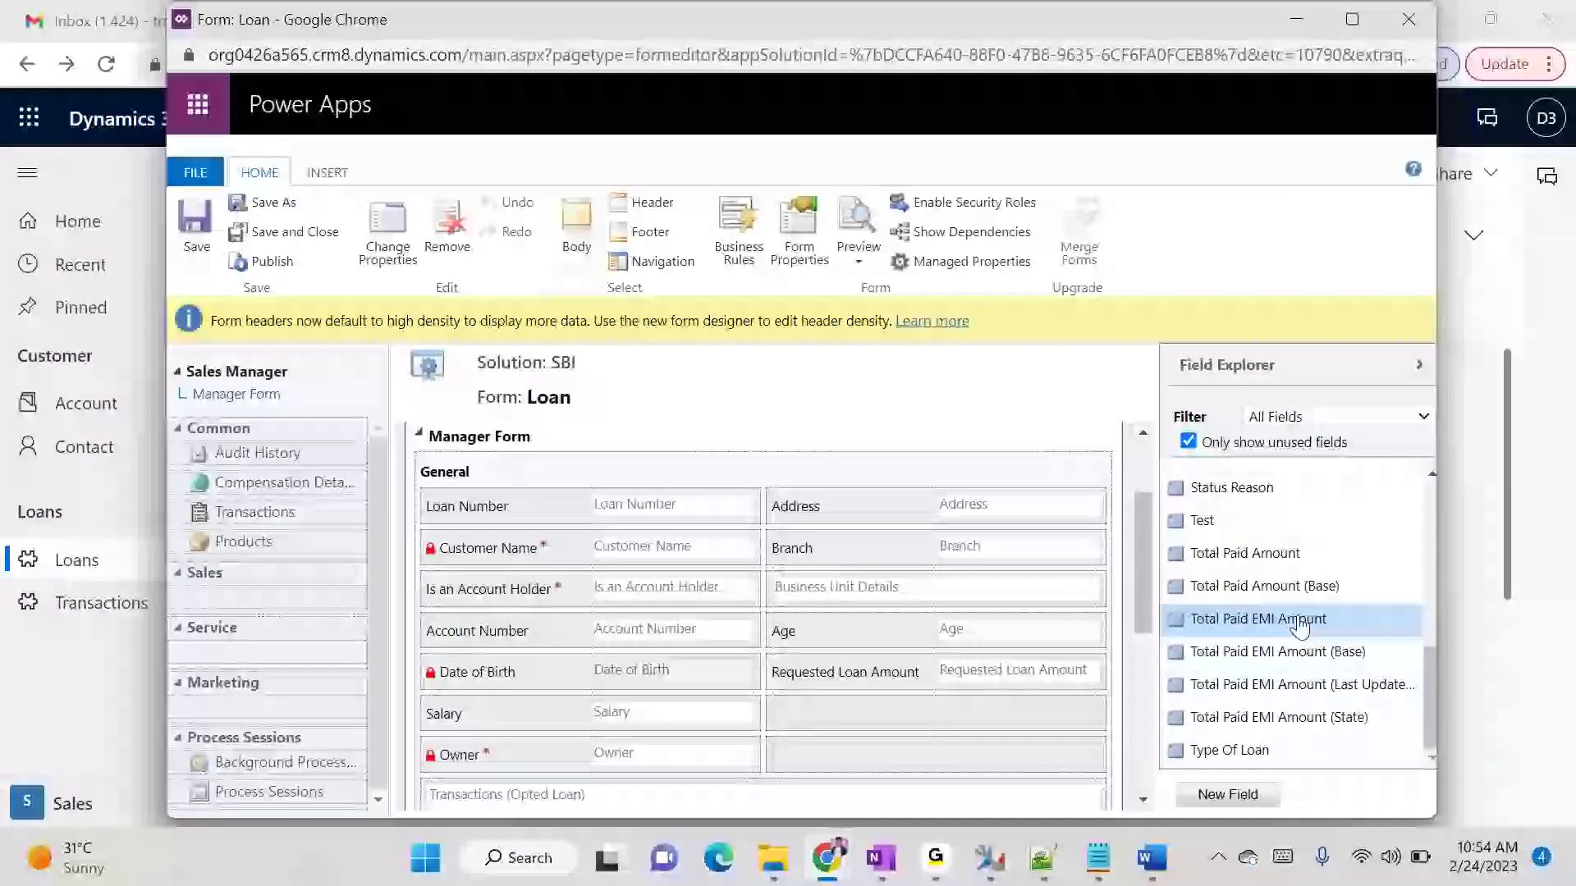
left_click_drag(1313, 750, 977, 513)
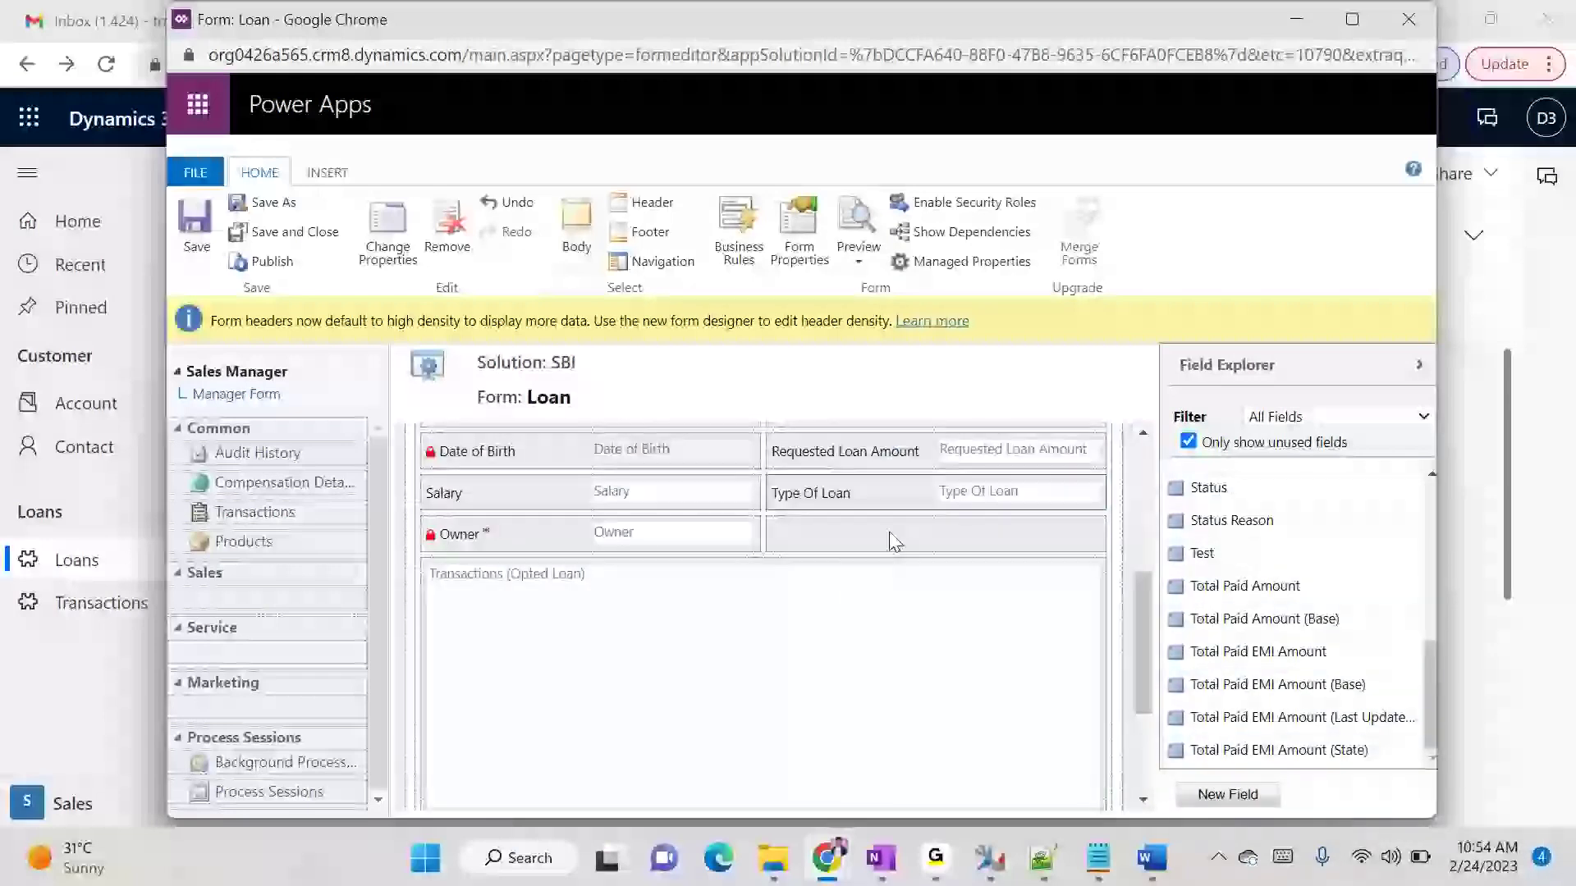
- Save and publish the Sales Manager form, waiting out the unresponsive page prompts
left_click(197, 238)
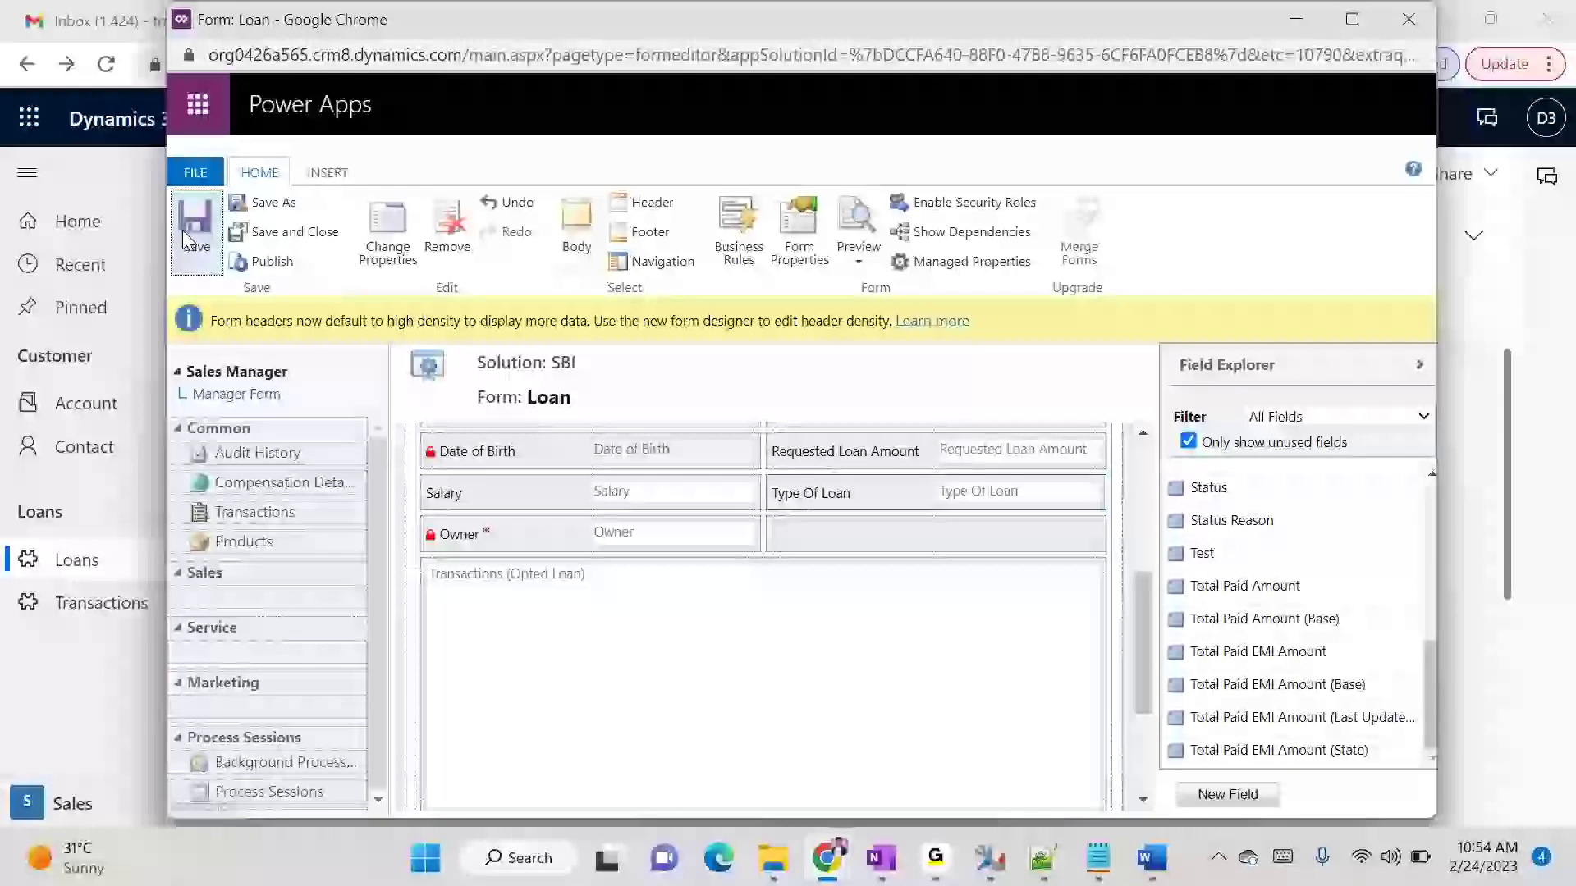
left_click(265, 262)
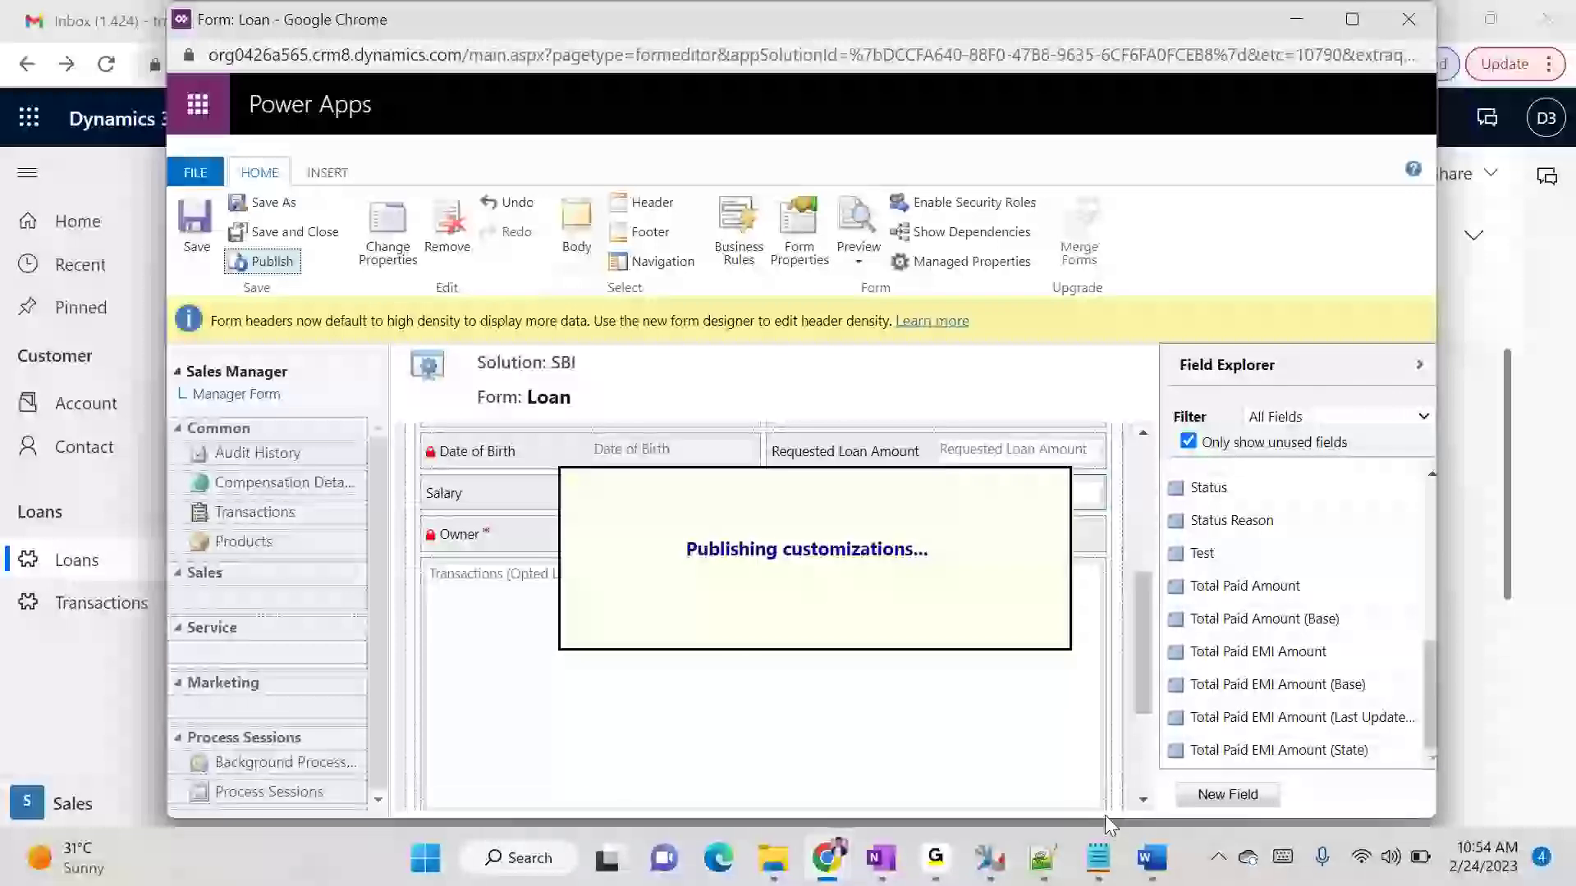
left_click(884, 319)
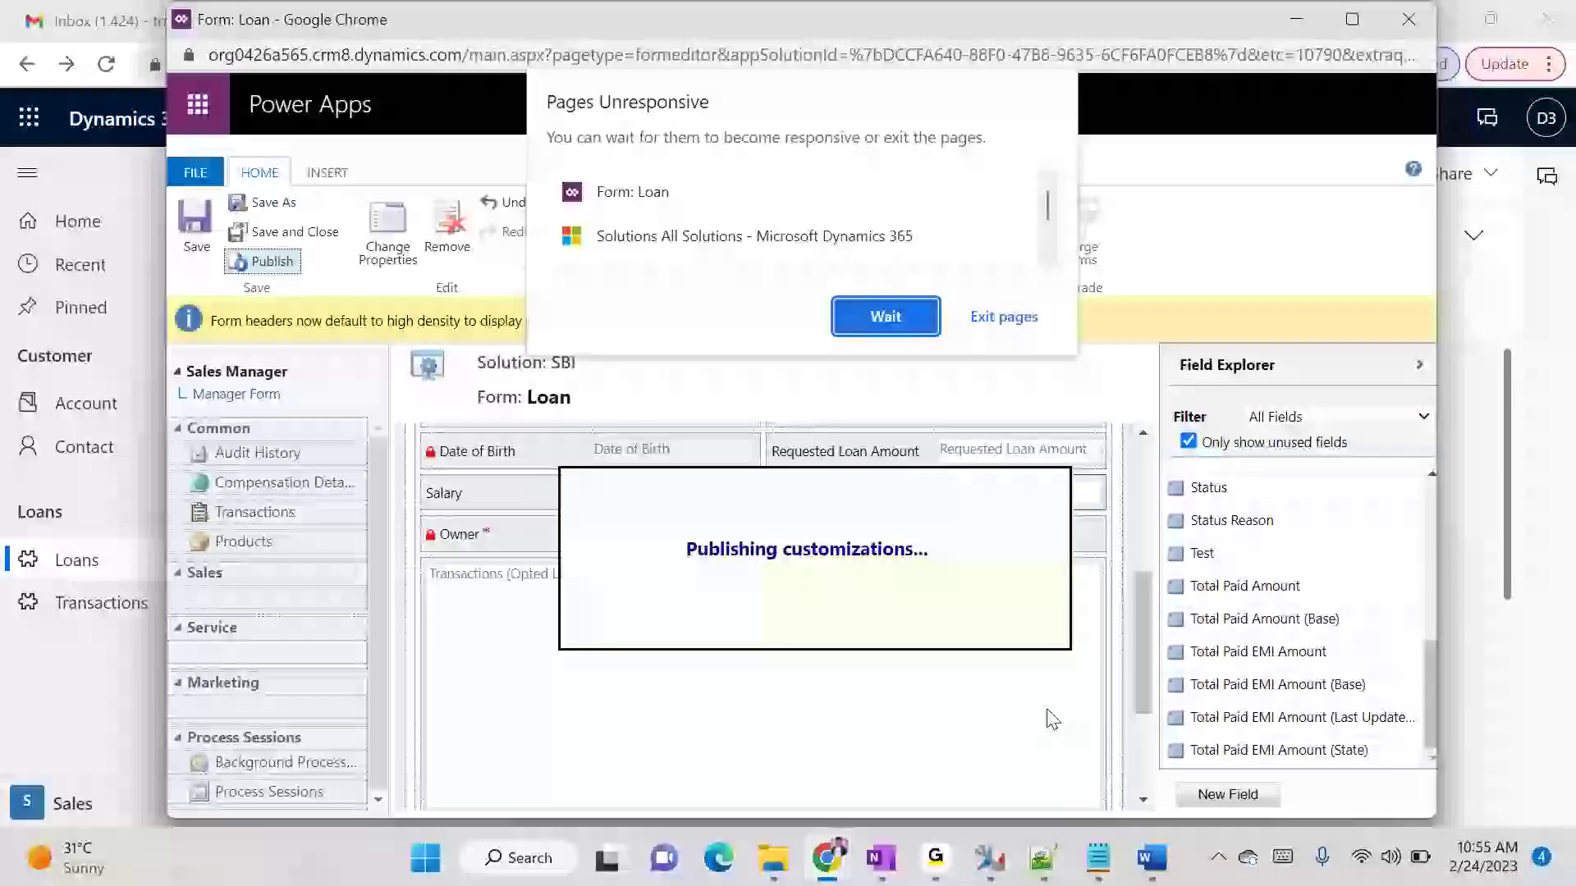
left_click(886, 322)
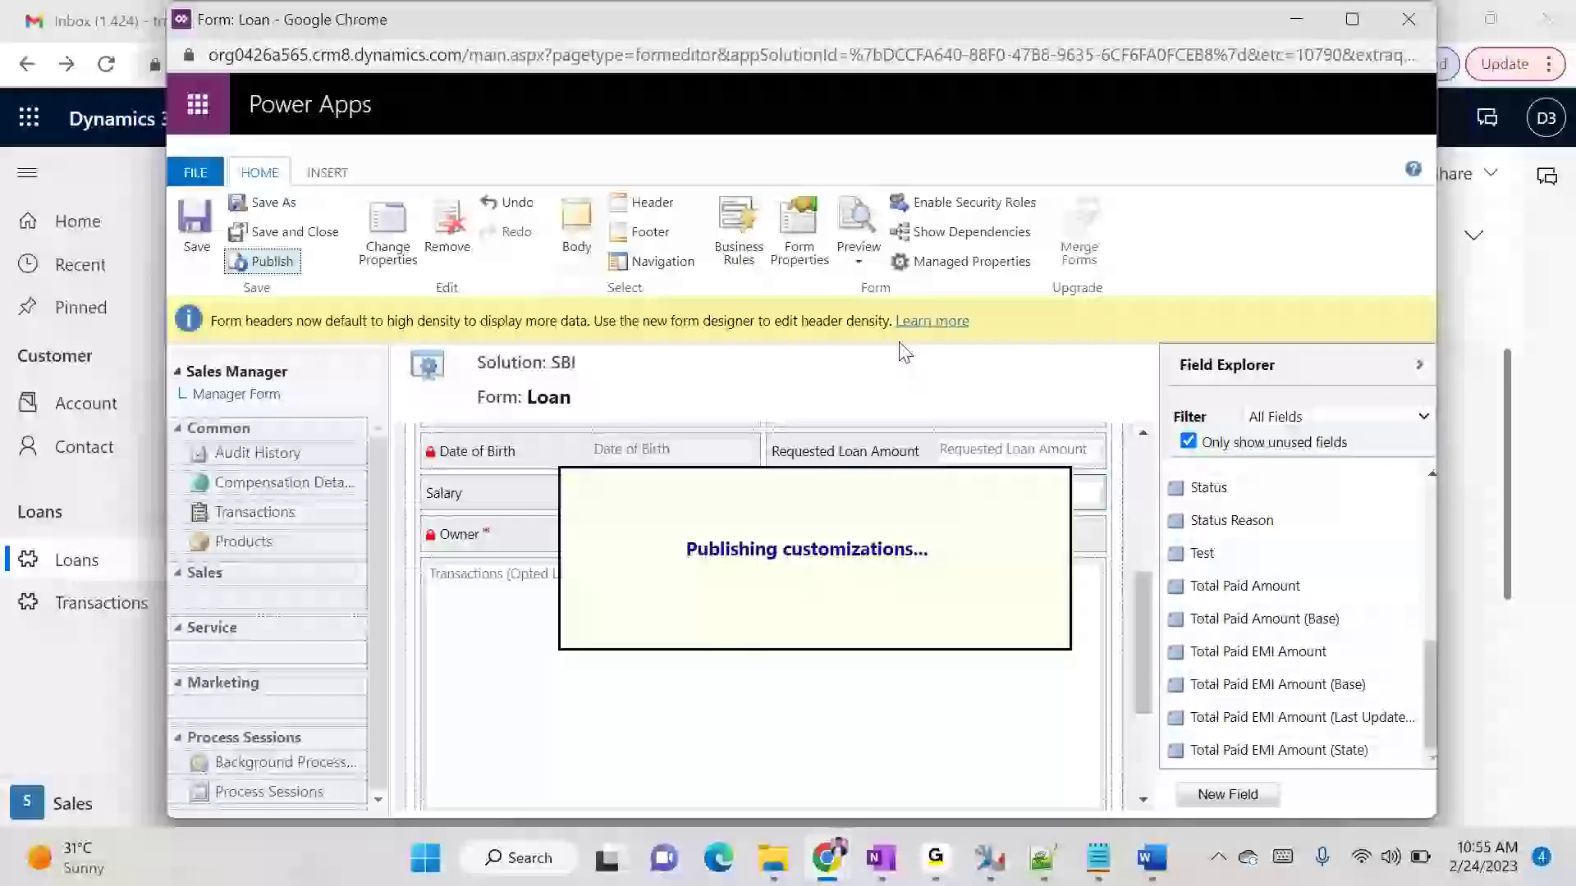
- Switch back to the test_12 loan record and reload it to apply the published form
mouse_move(852, 877)
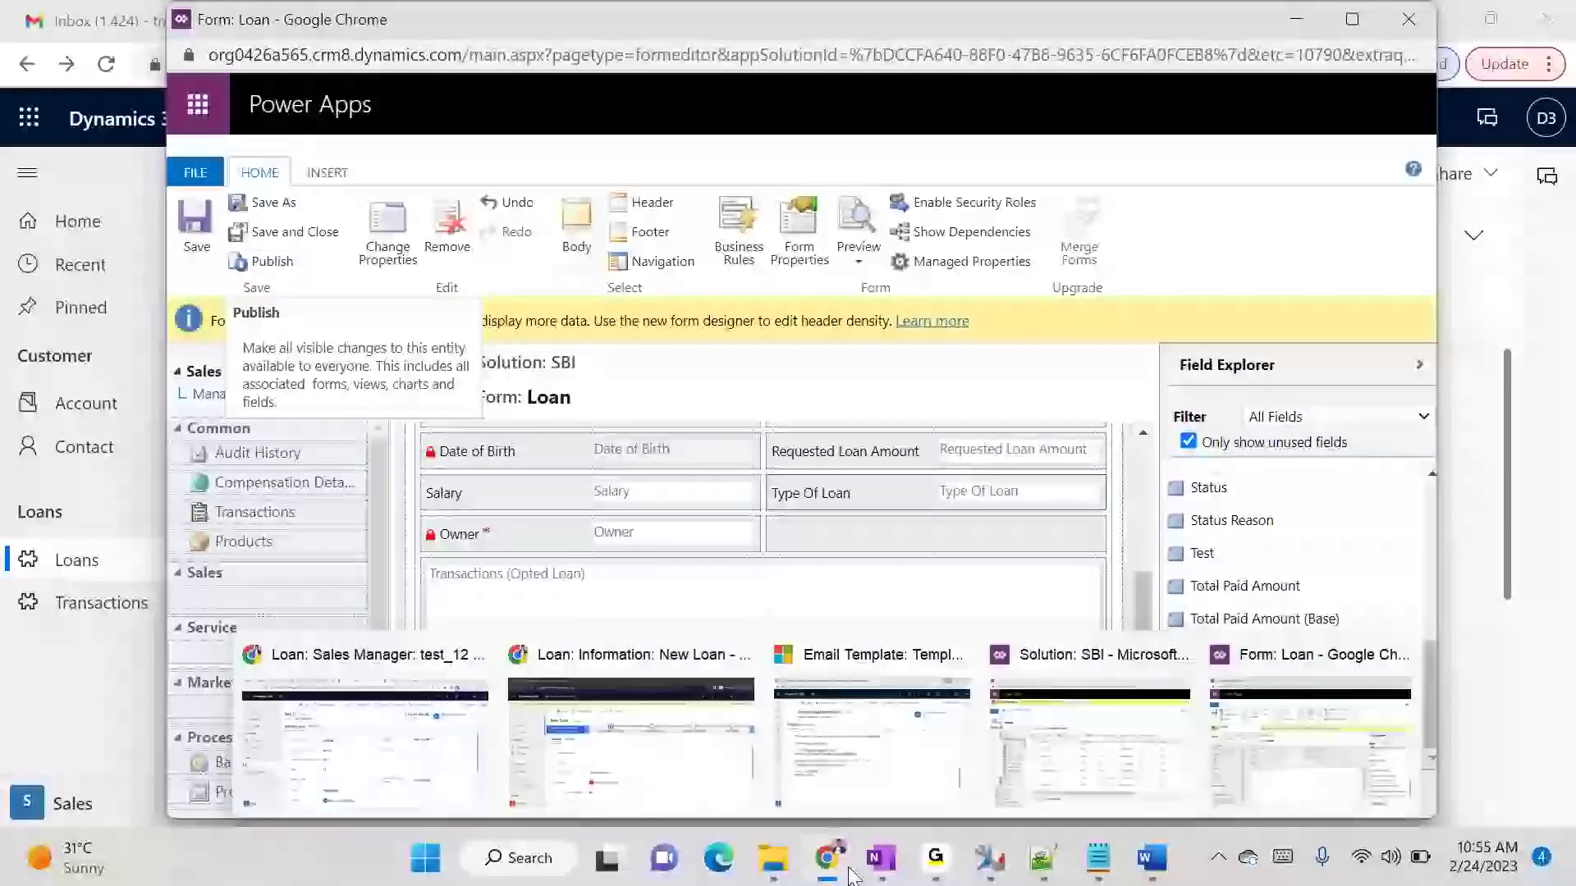
left_click(393, 762)
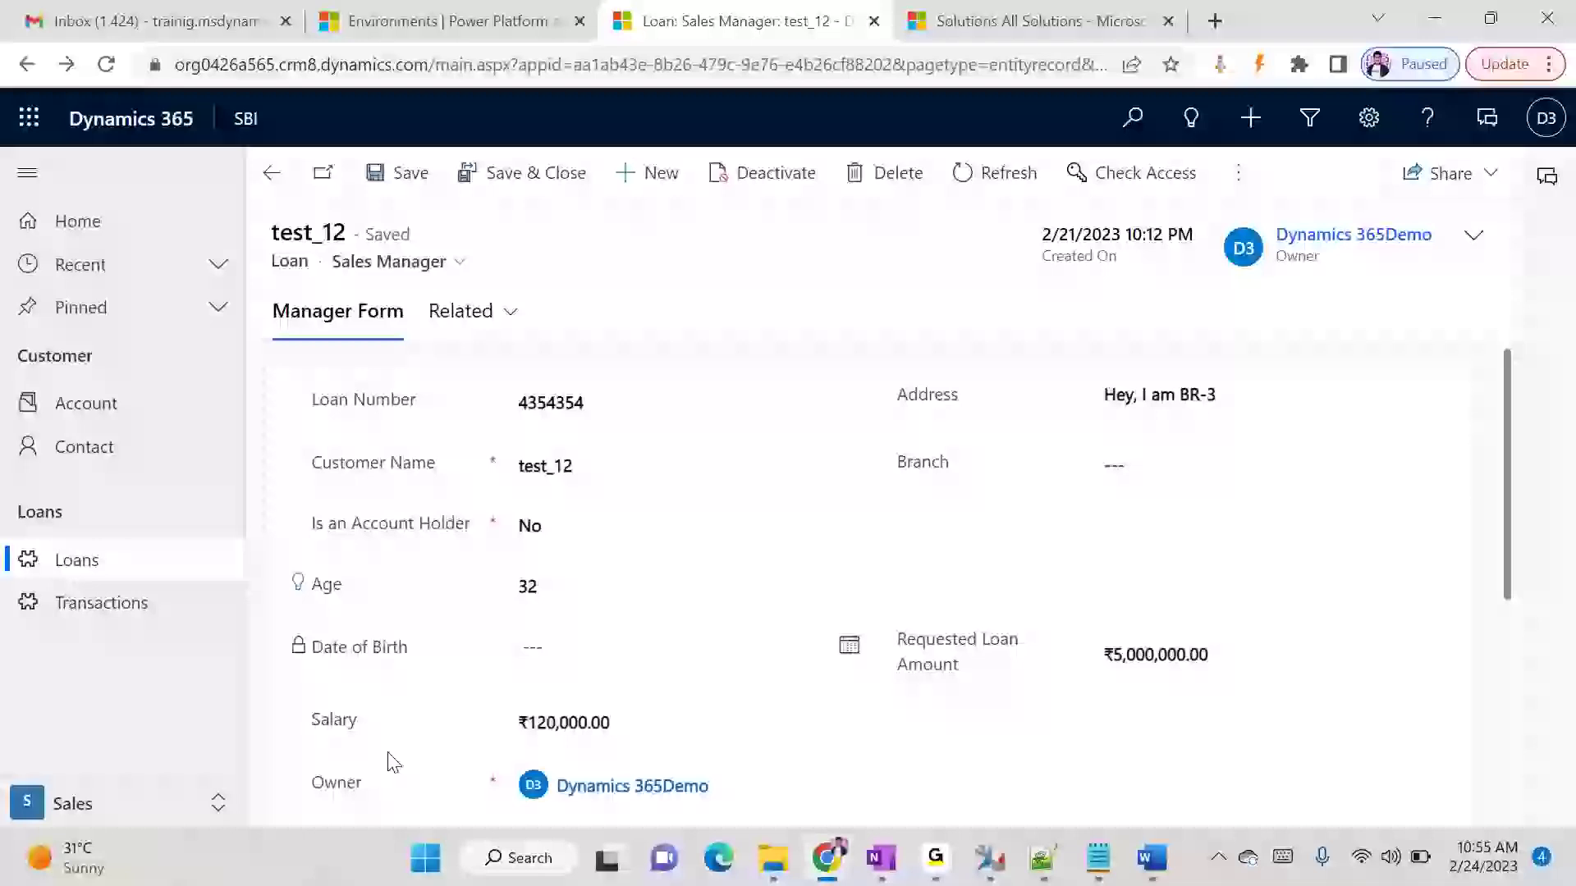
key("F5")
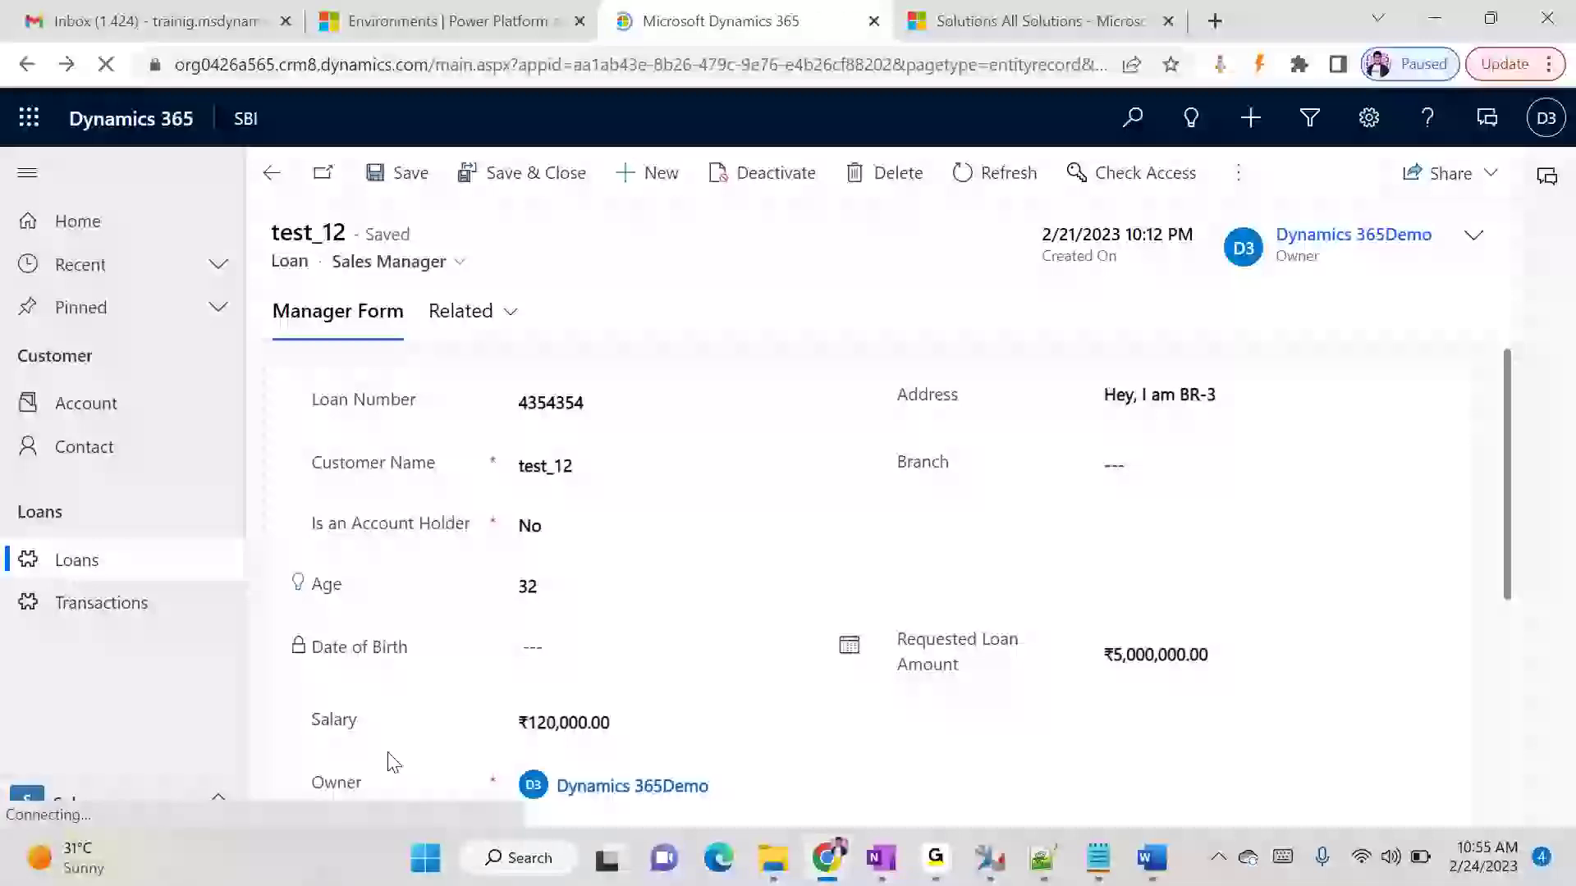
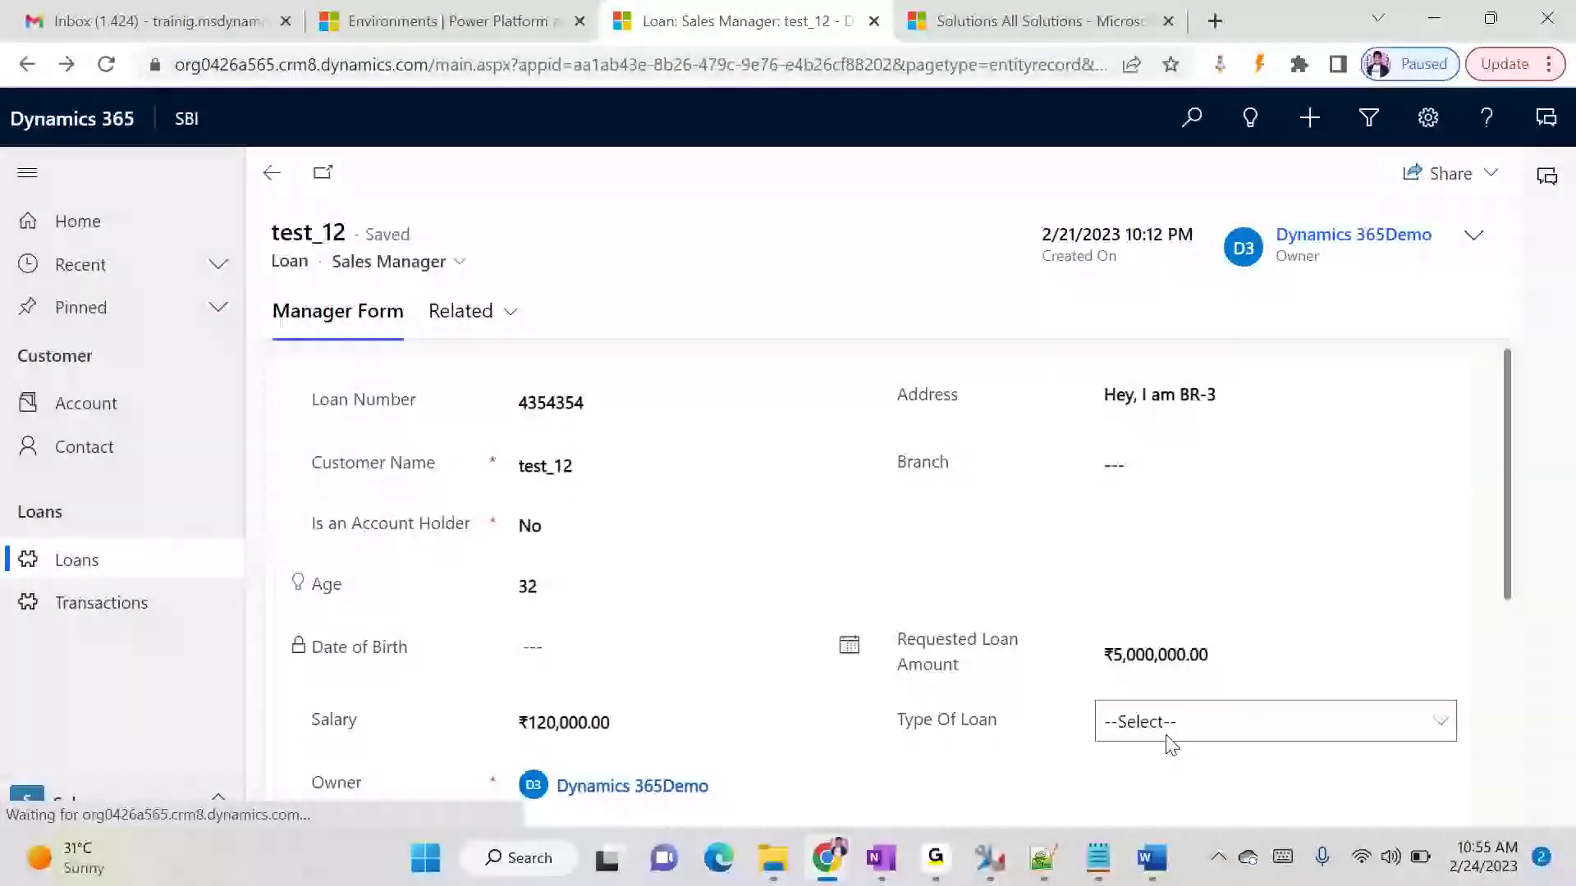
- Set Type Of Loan to Home Loan on the test_12 loan record and save the record
left_click(1169, 734)
left_click(1174, 623)
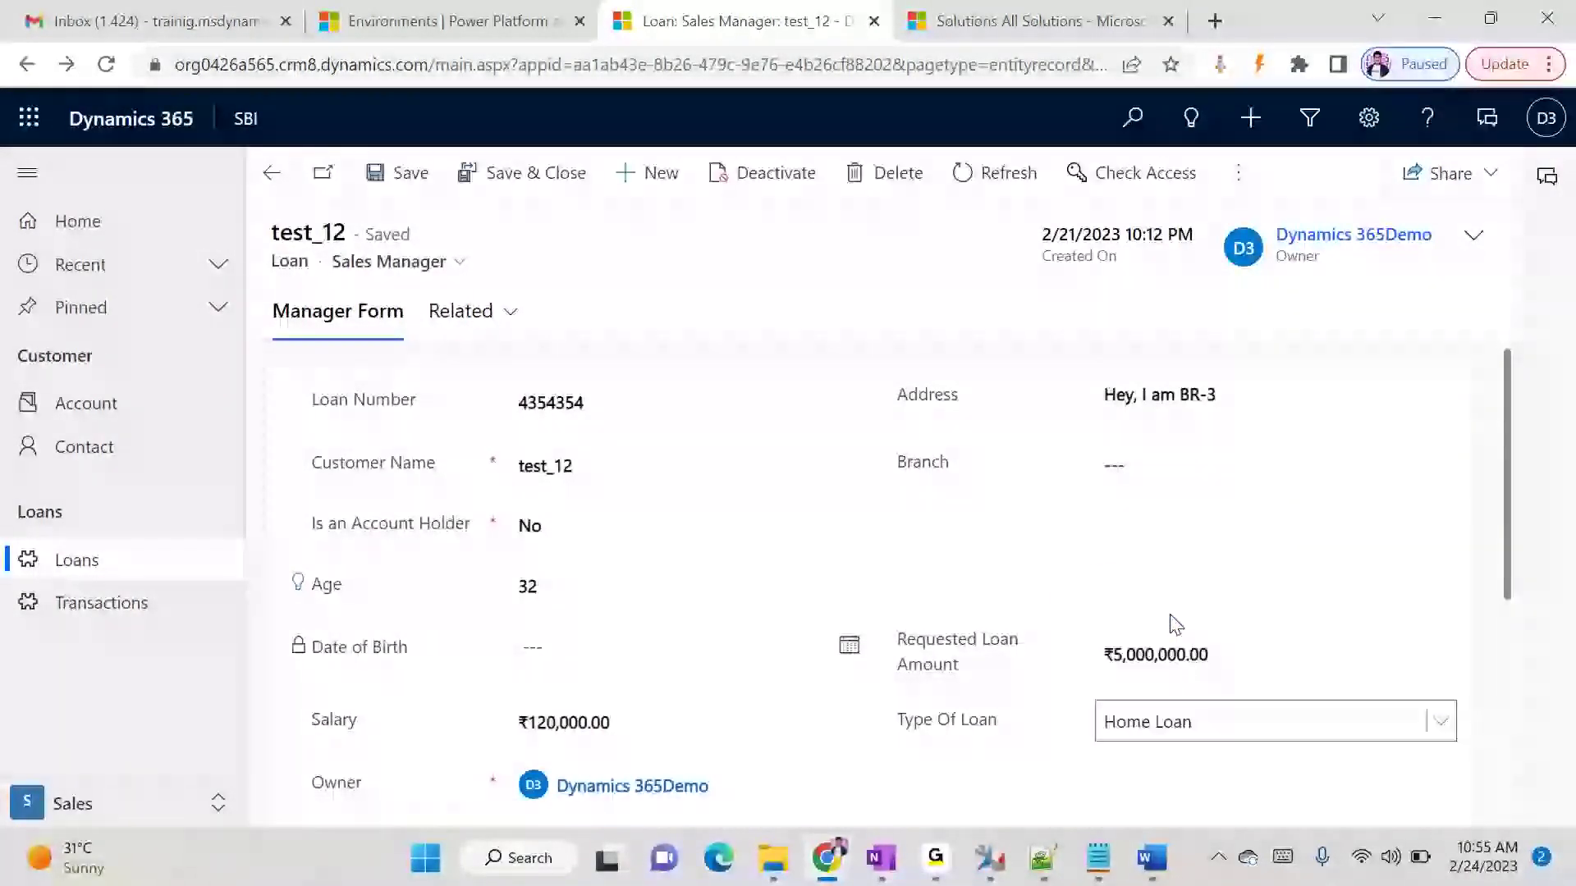
left_click(430, 185)
scroll(1002, 538, "down", 5)
scroll(1009, 534, "up", 5)
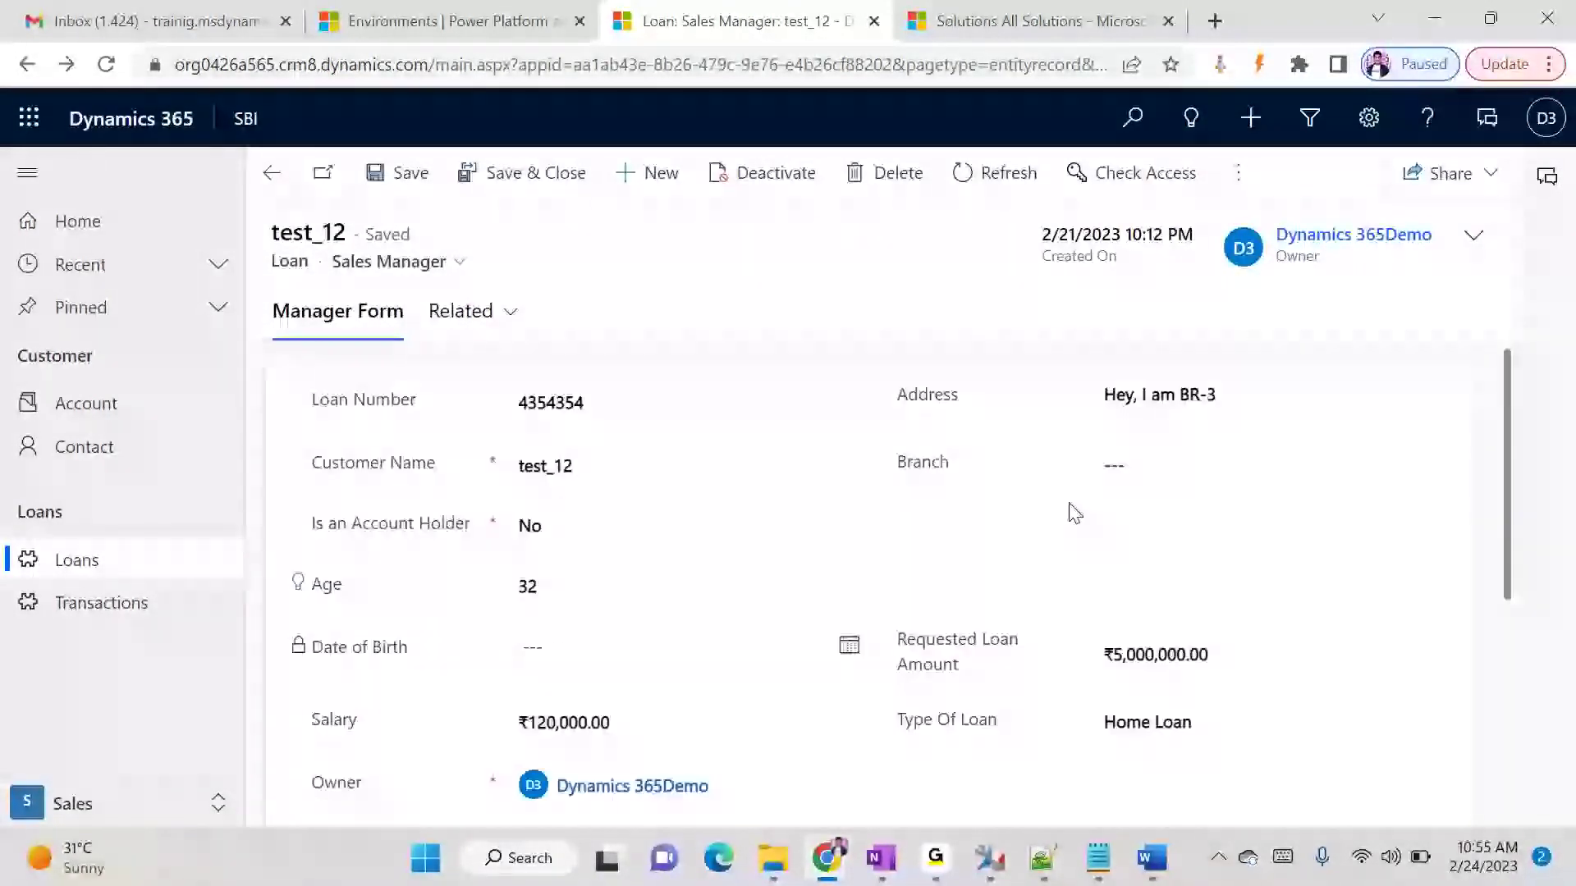
- Generate a document from the Loan Statement Word template for test_12, save it to Downloads, and open it
left_click(1241, 173)
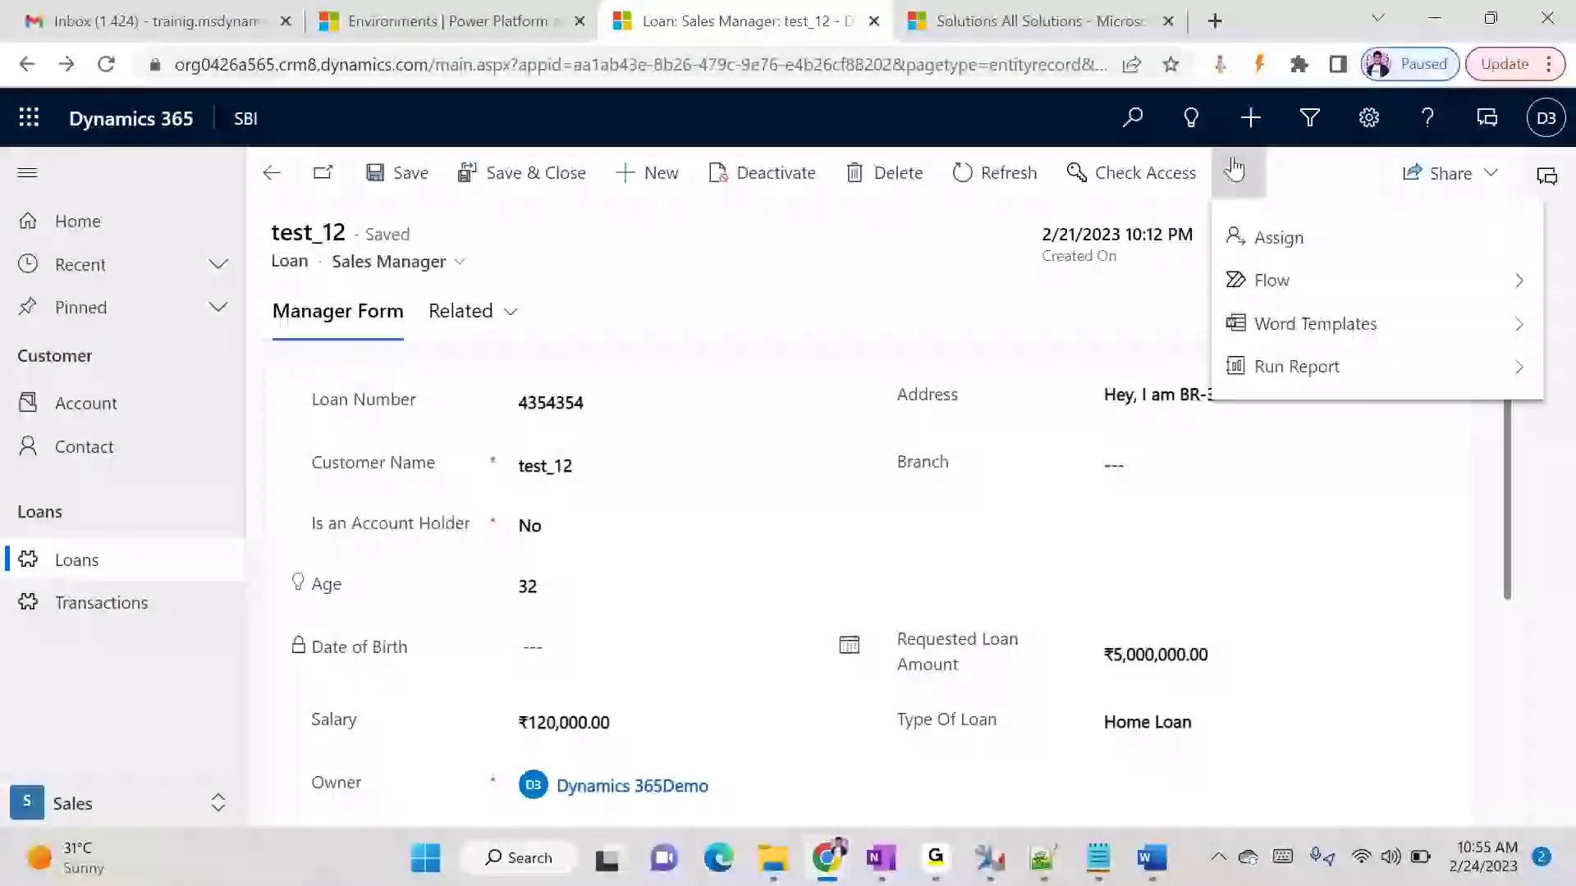
left_click(1269, 322)
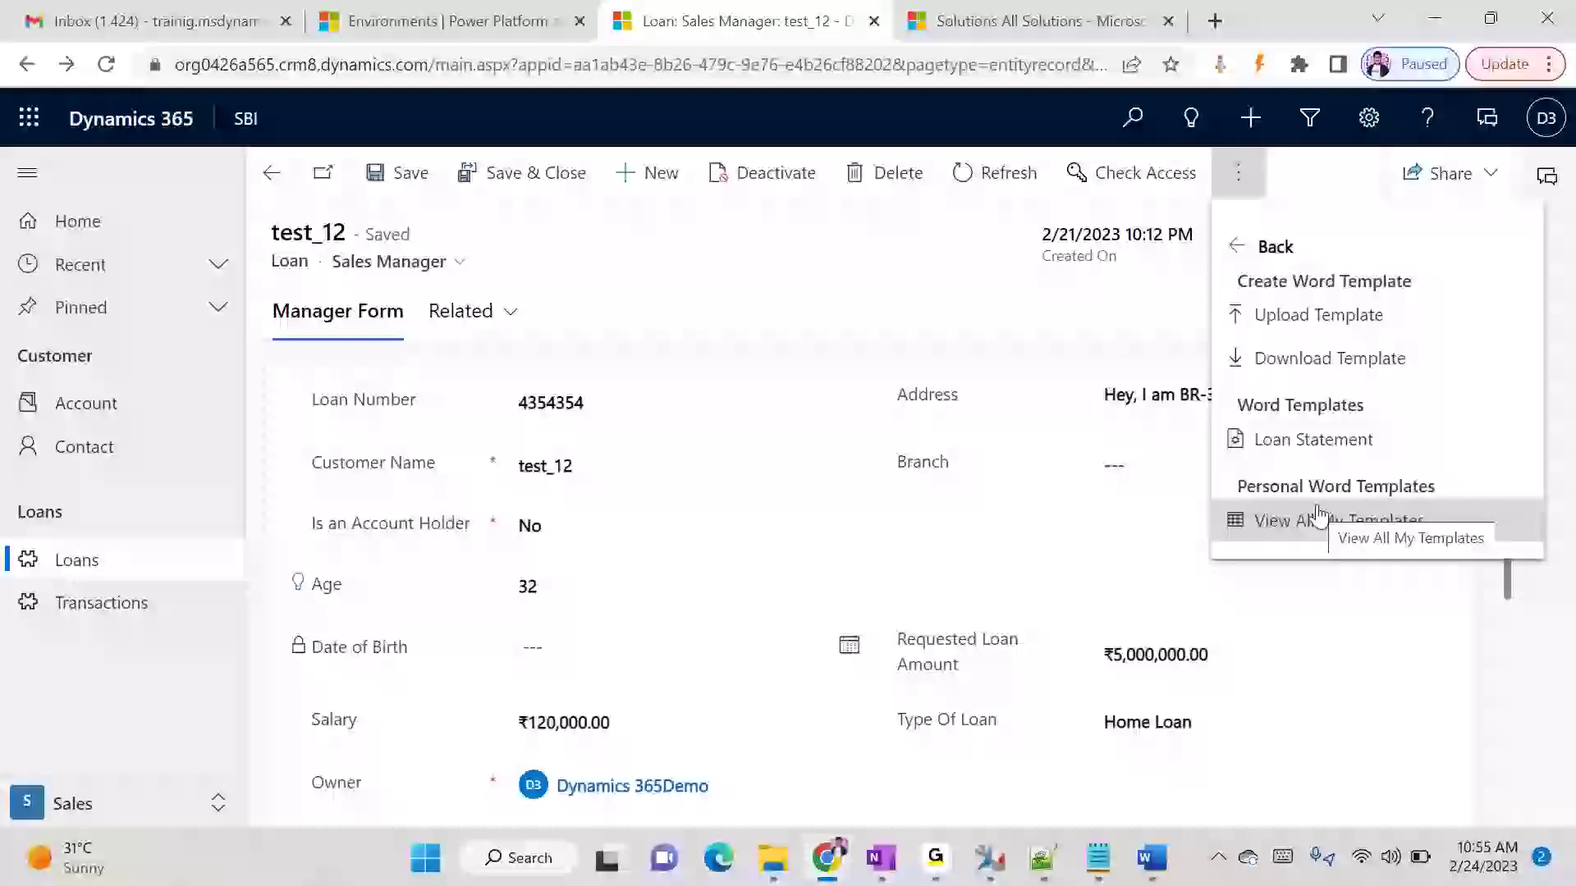
left_click(1317, 440)
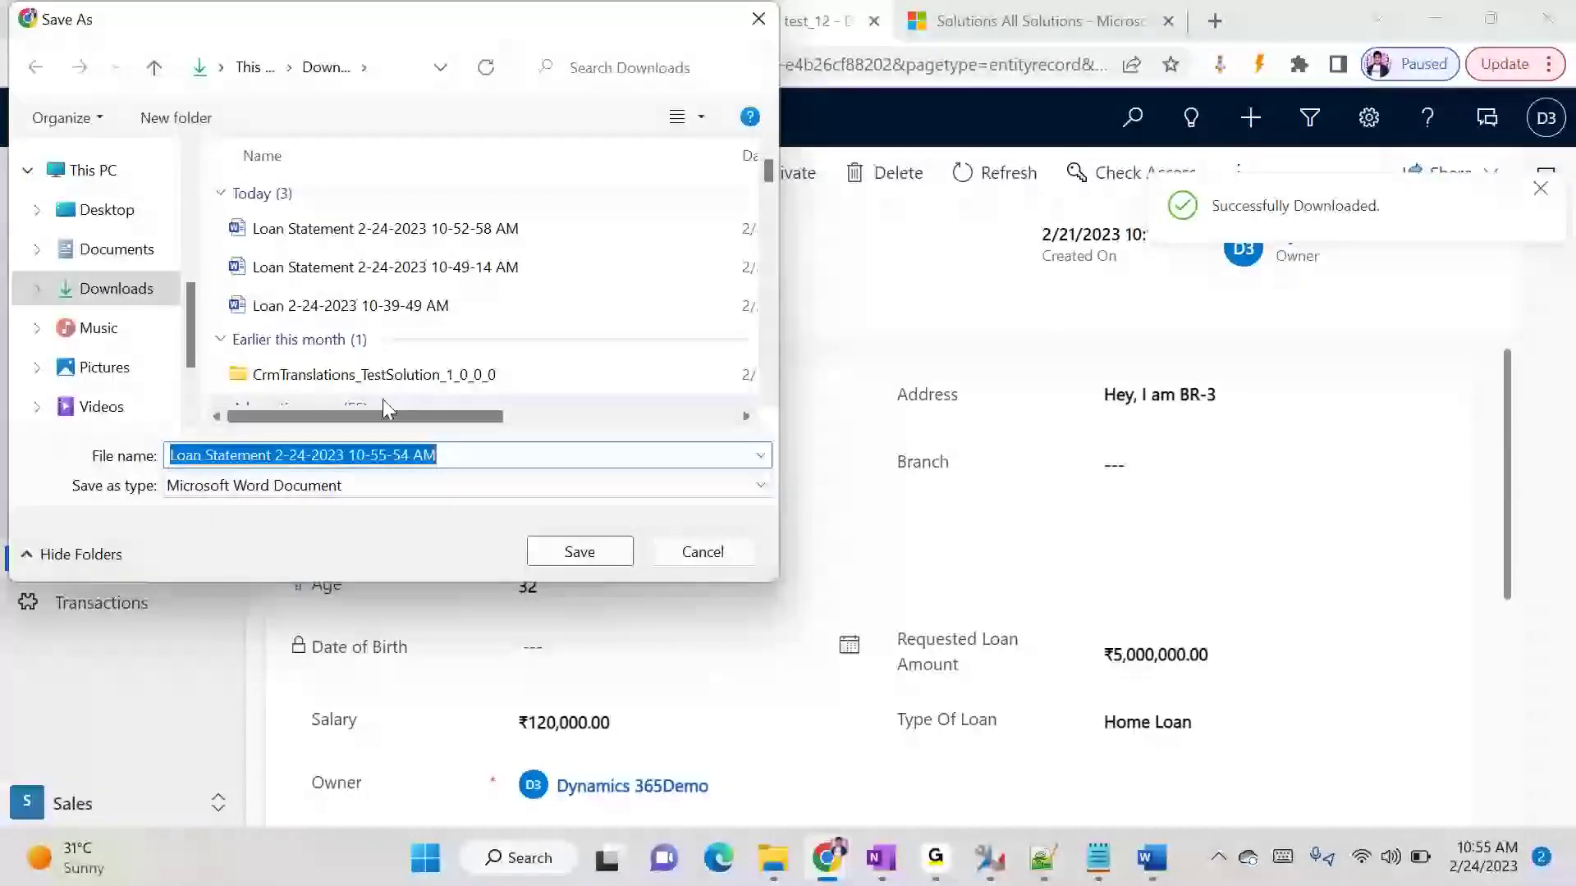
left_click(624, 559)
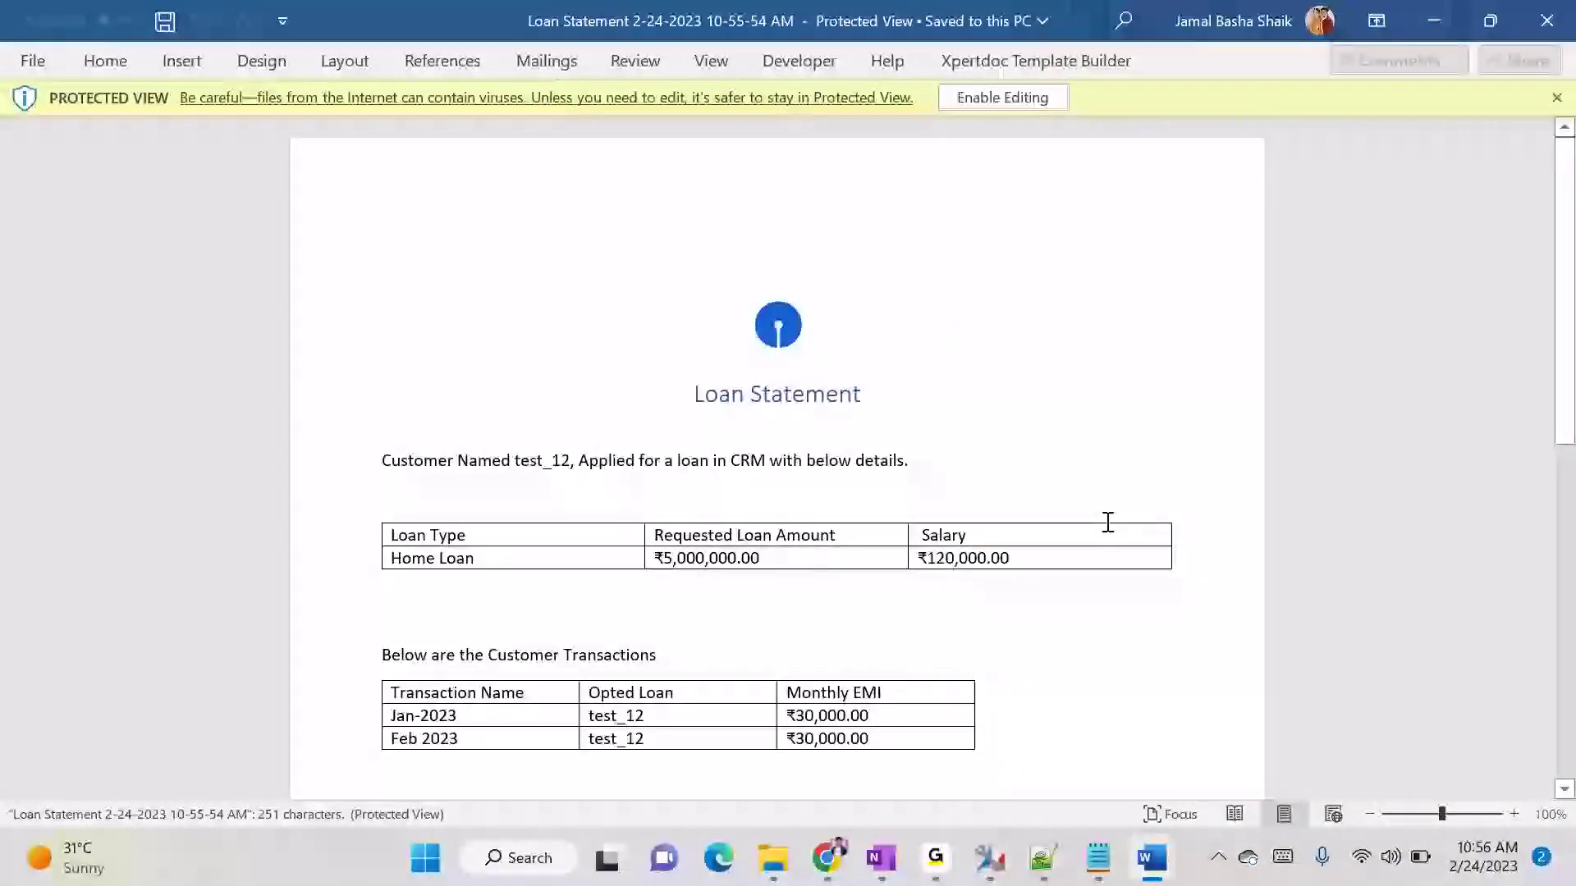
- Examine the customer sentence and the loan details table in the generated loan statement
scroll(1102, 521, "down", 2)
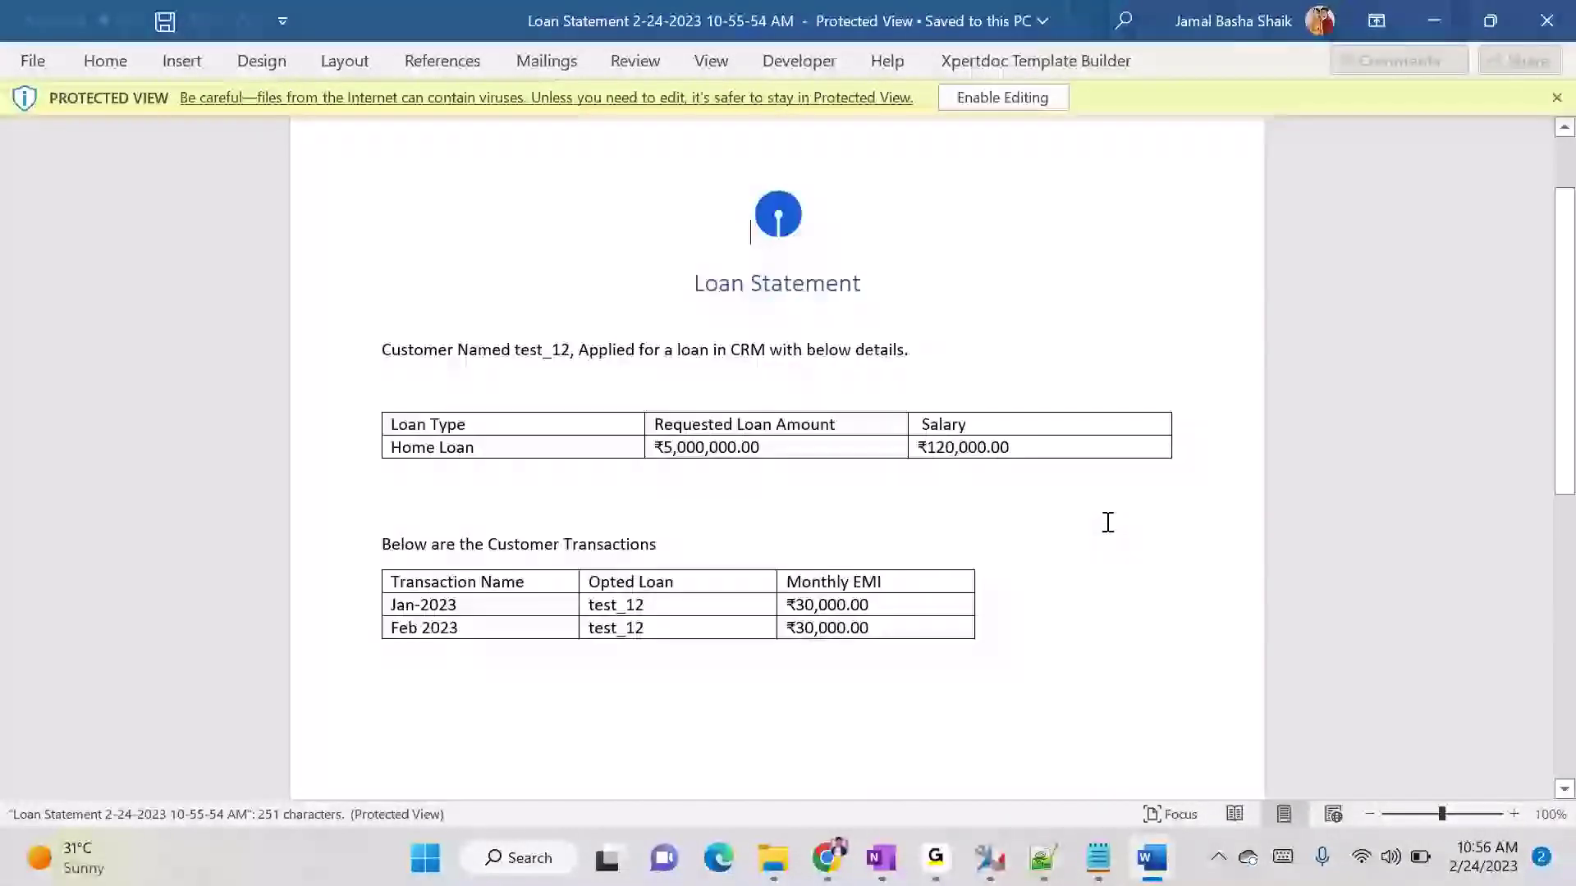
double_click(426, 347)
double_click(510, 349)
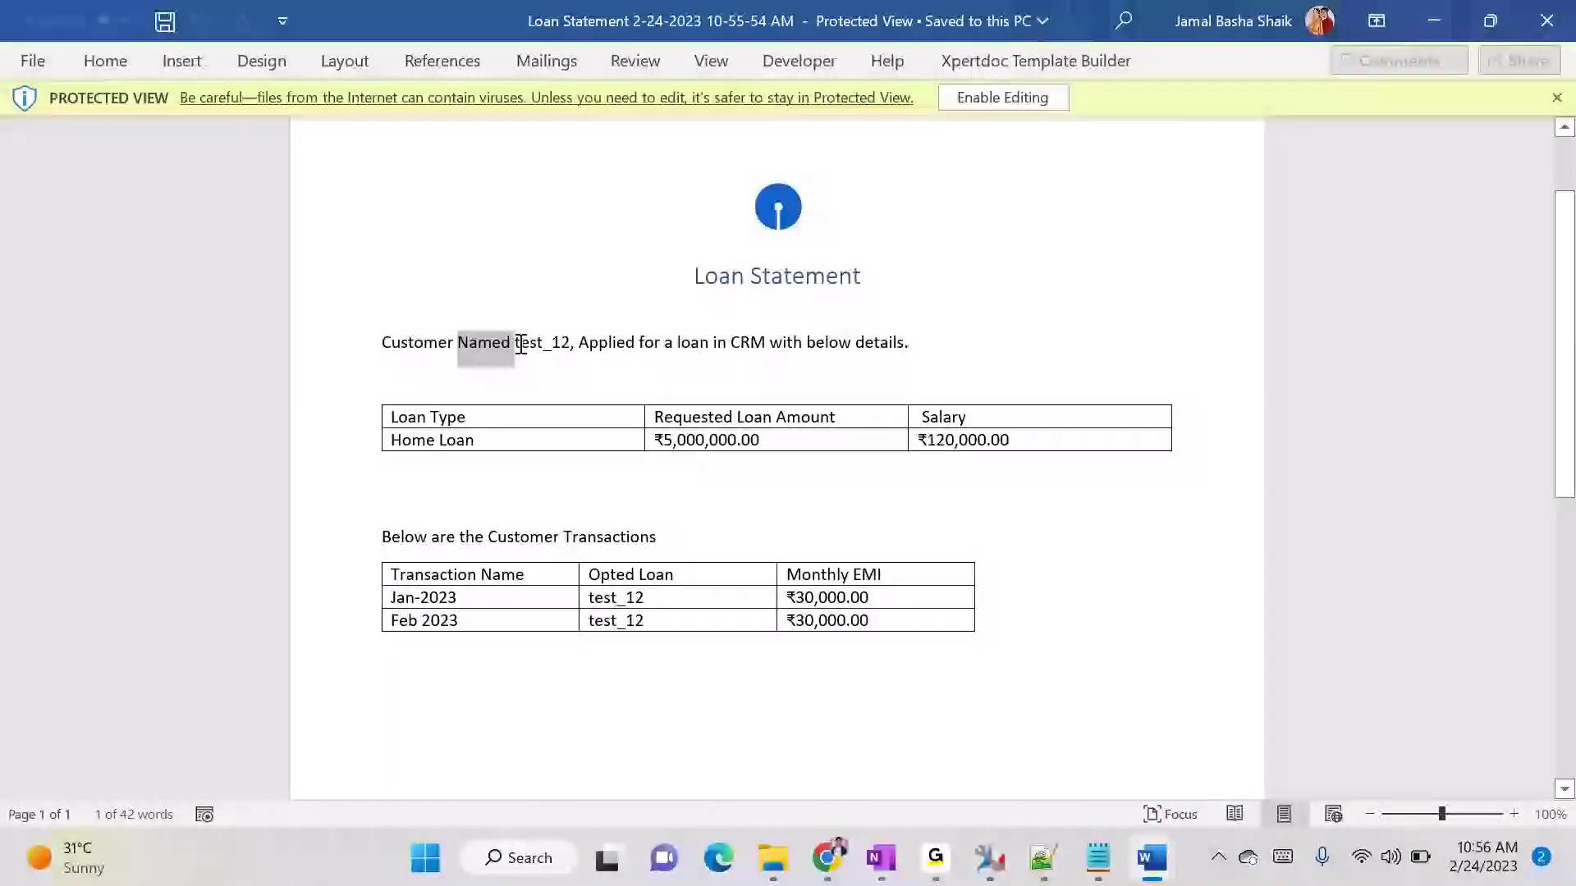
double_click(528, 343)
left_click(591, 351)
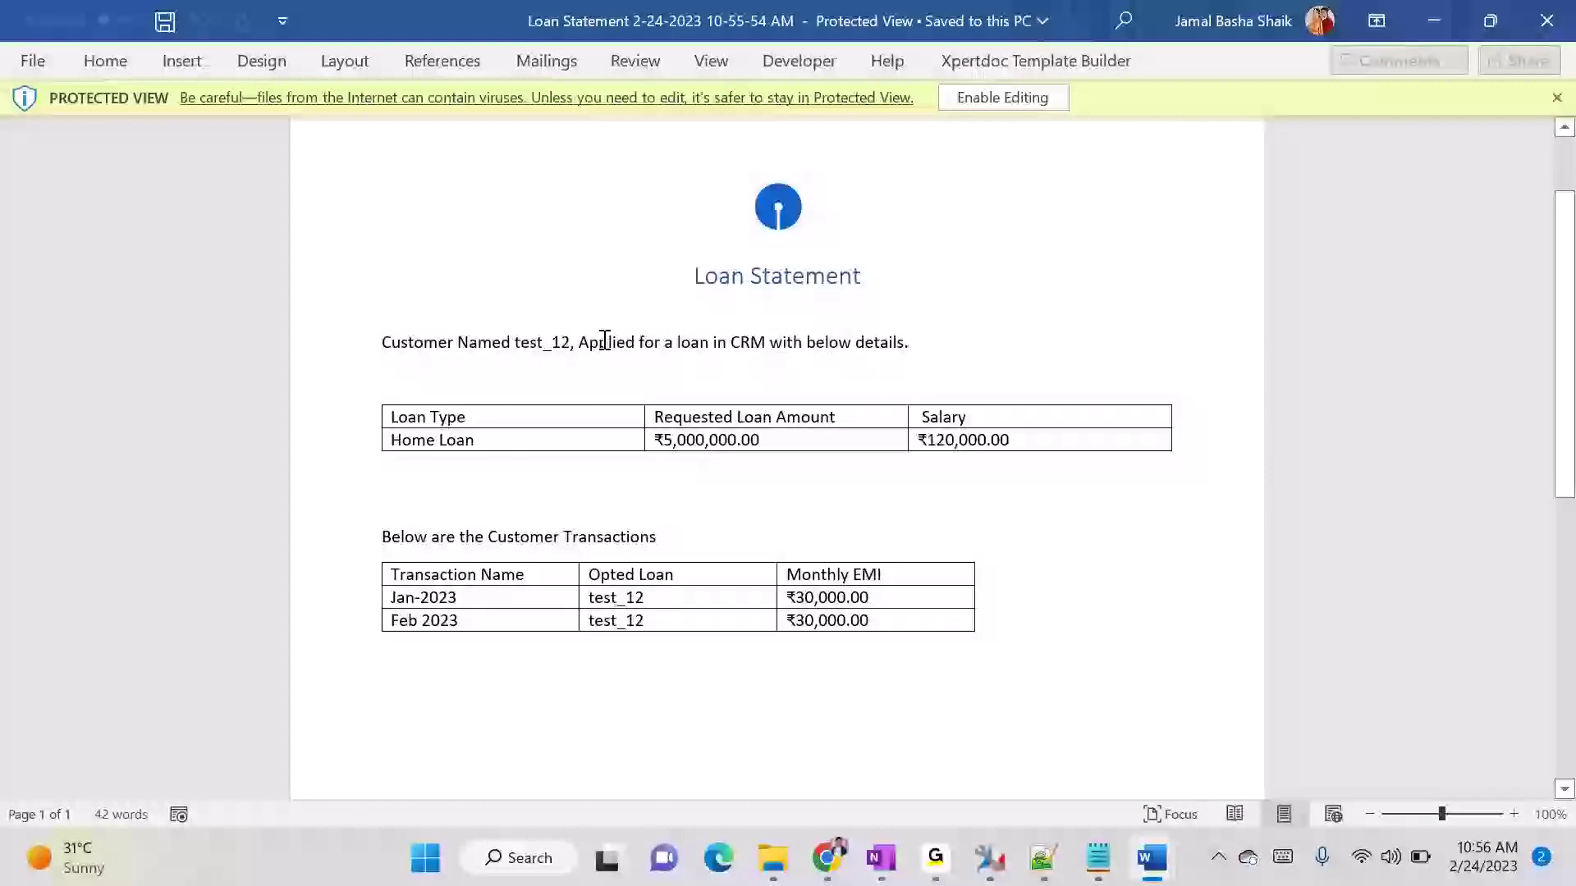
left_click(457, 400)
left_click(467, 423)
left_click(712, 400)
left_click(763, 427)
- Check the rows of the customer transactions table against the loan's transactions, and close the generated statement
left_click_drag(393, 579, 877, 572)
left_click_drag(382, 597, 831, 606)
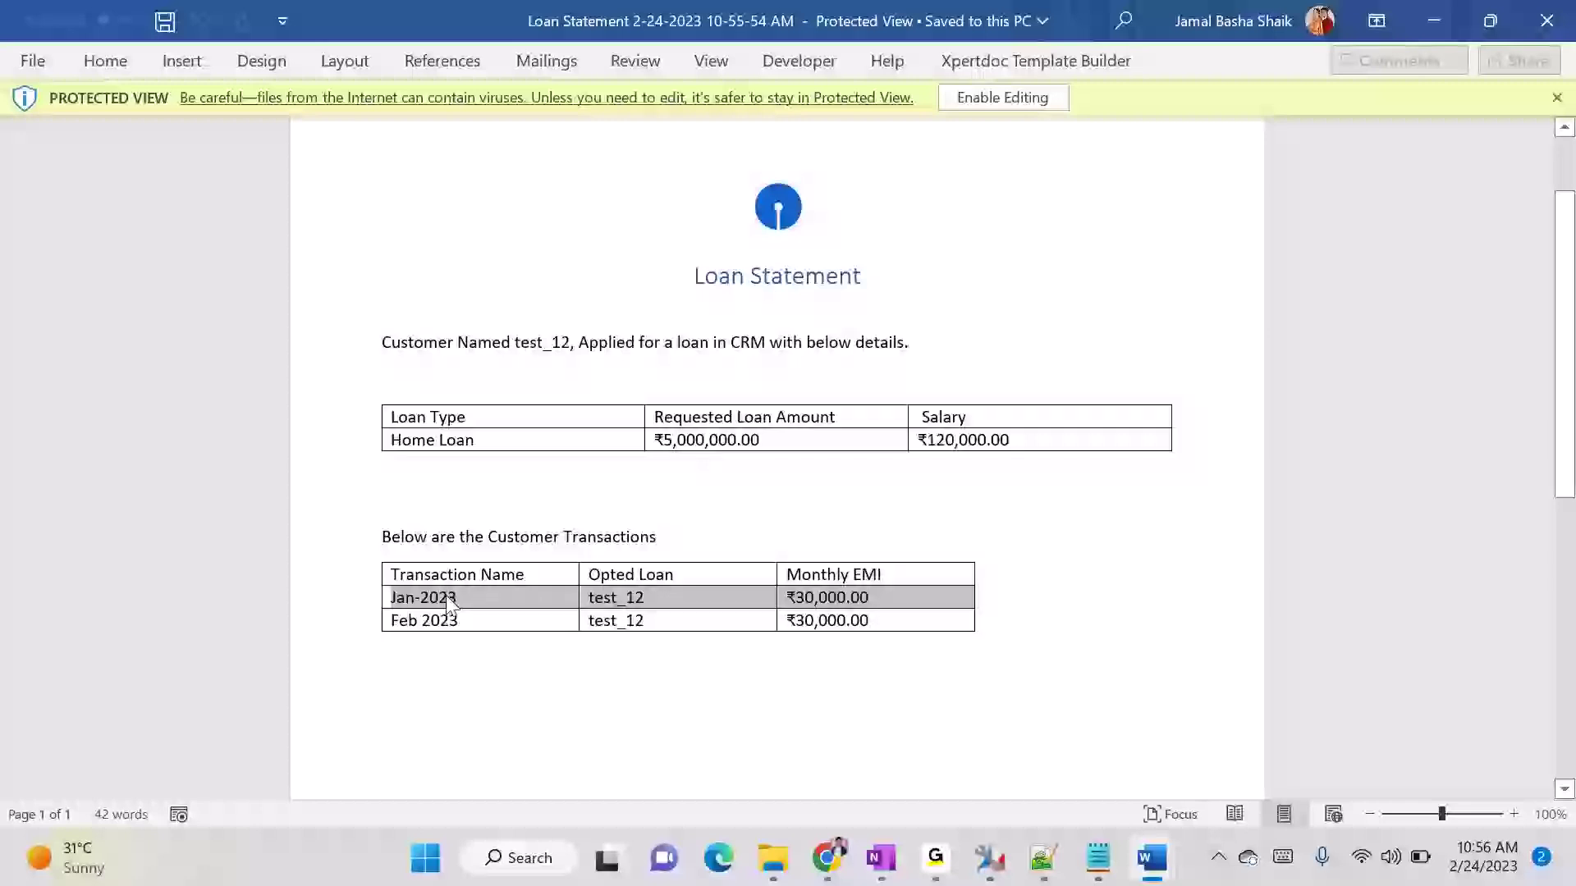
left_click_drag(397, 598, 897, 620)
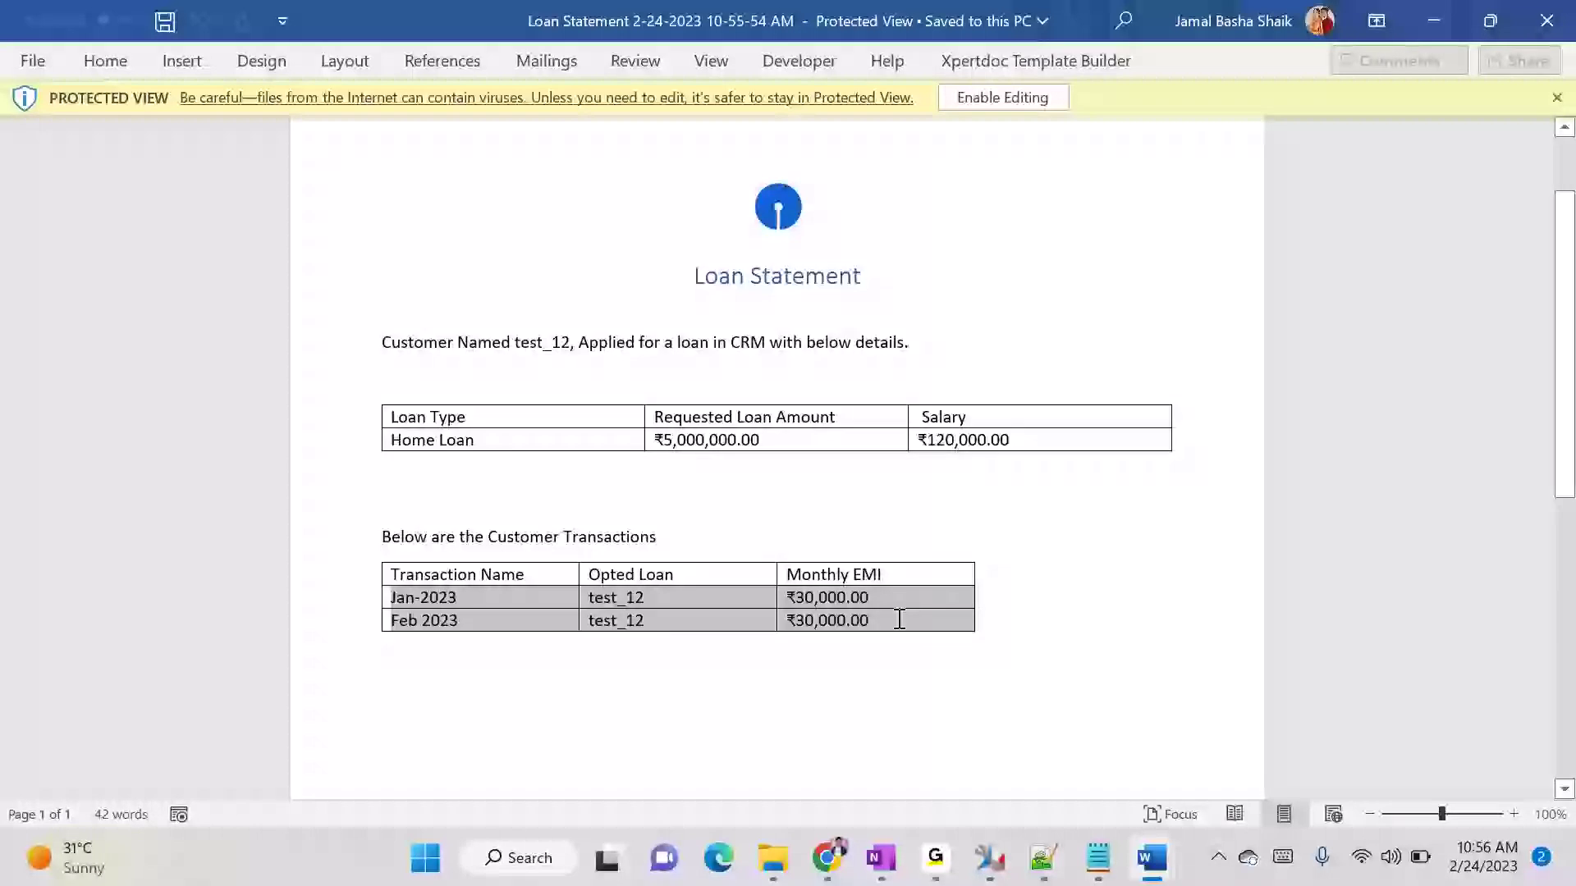
left_click(428, 625)
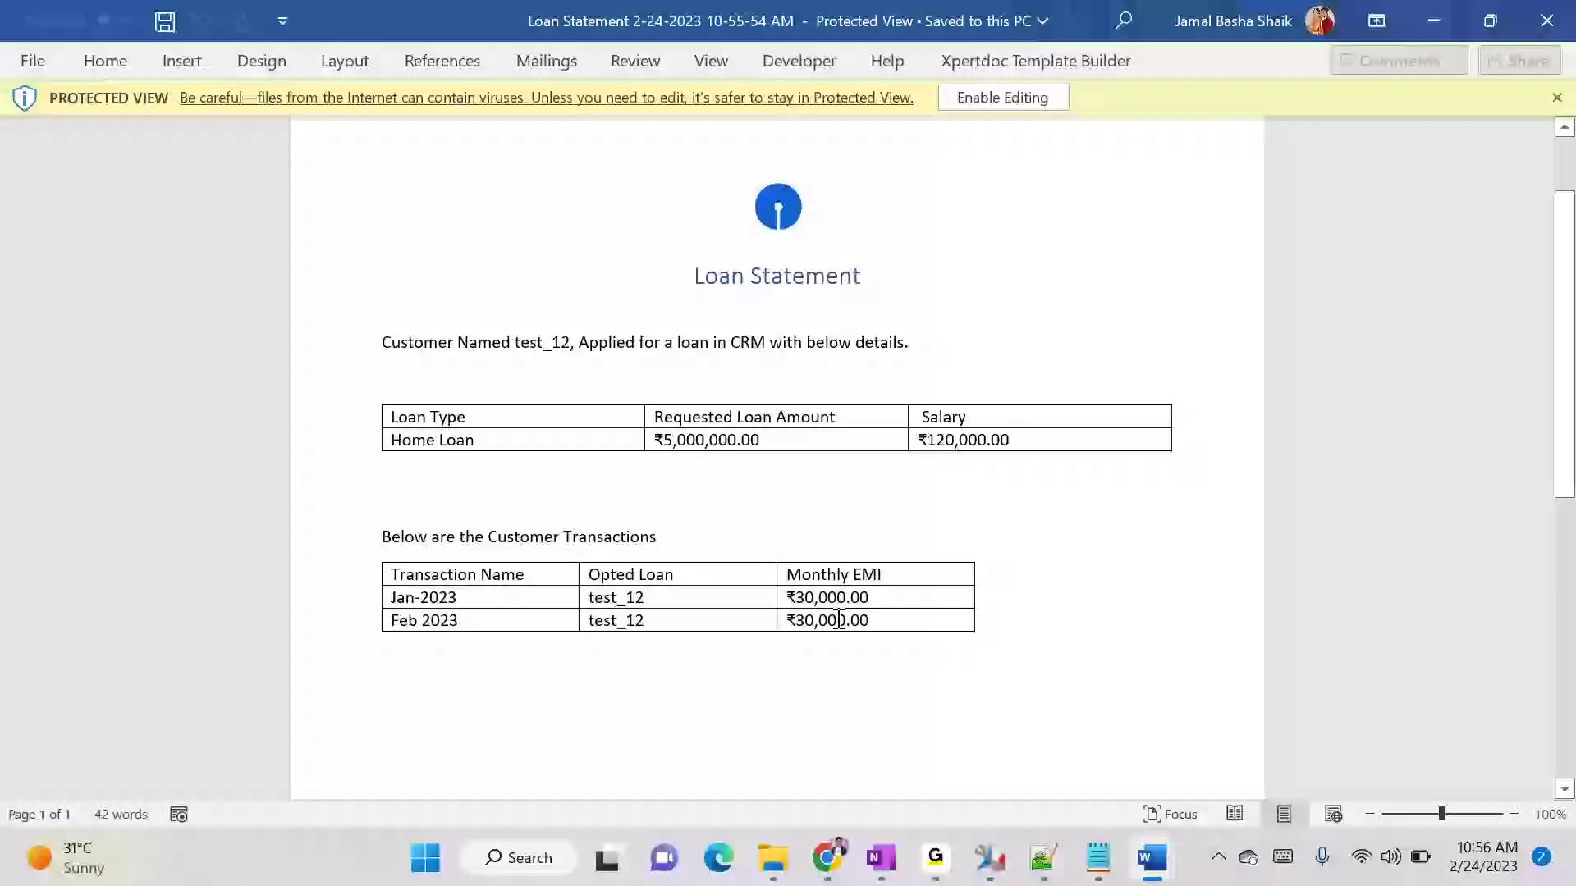
left_click(1544, 20)
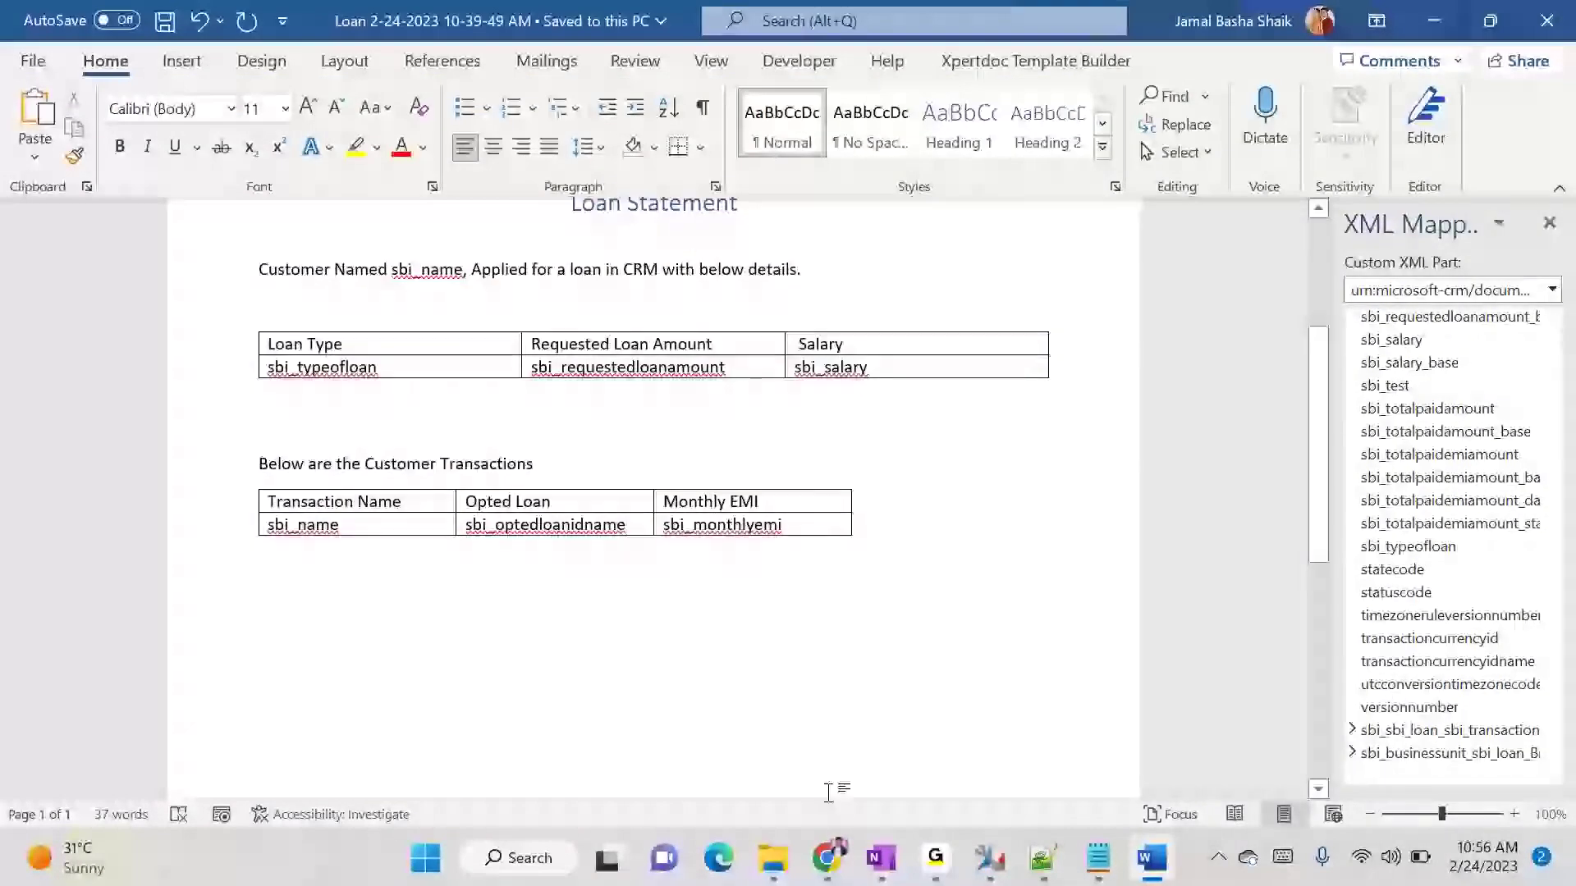
- Return to the test_12 record in Chrome, add a transaction named March 2023 with a Monthly EMI of 31000, and save and close it
mouse_move(826, 857)
left_click(405, 755)
scroll(933, 699, "down", 2)
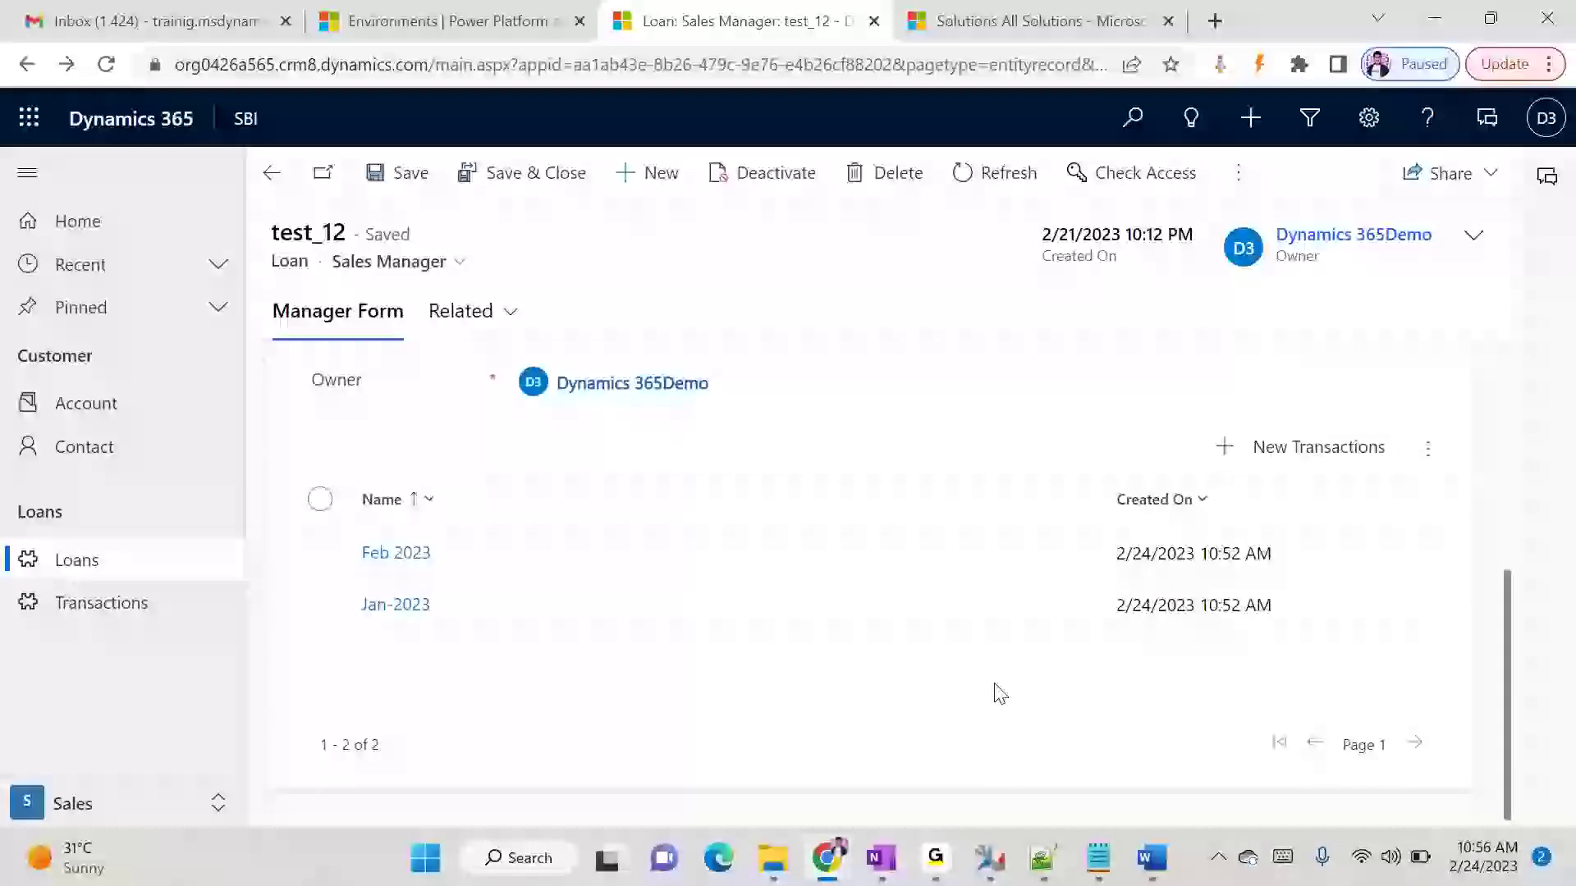
left_click(1301, 443)
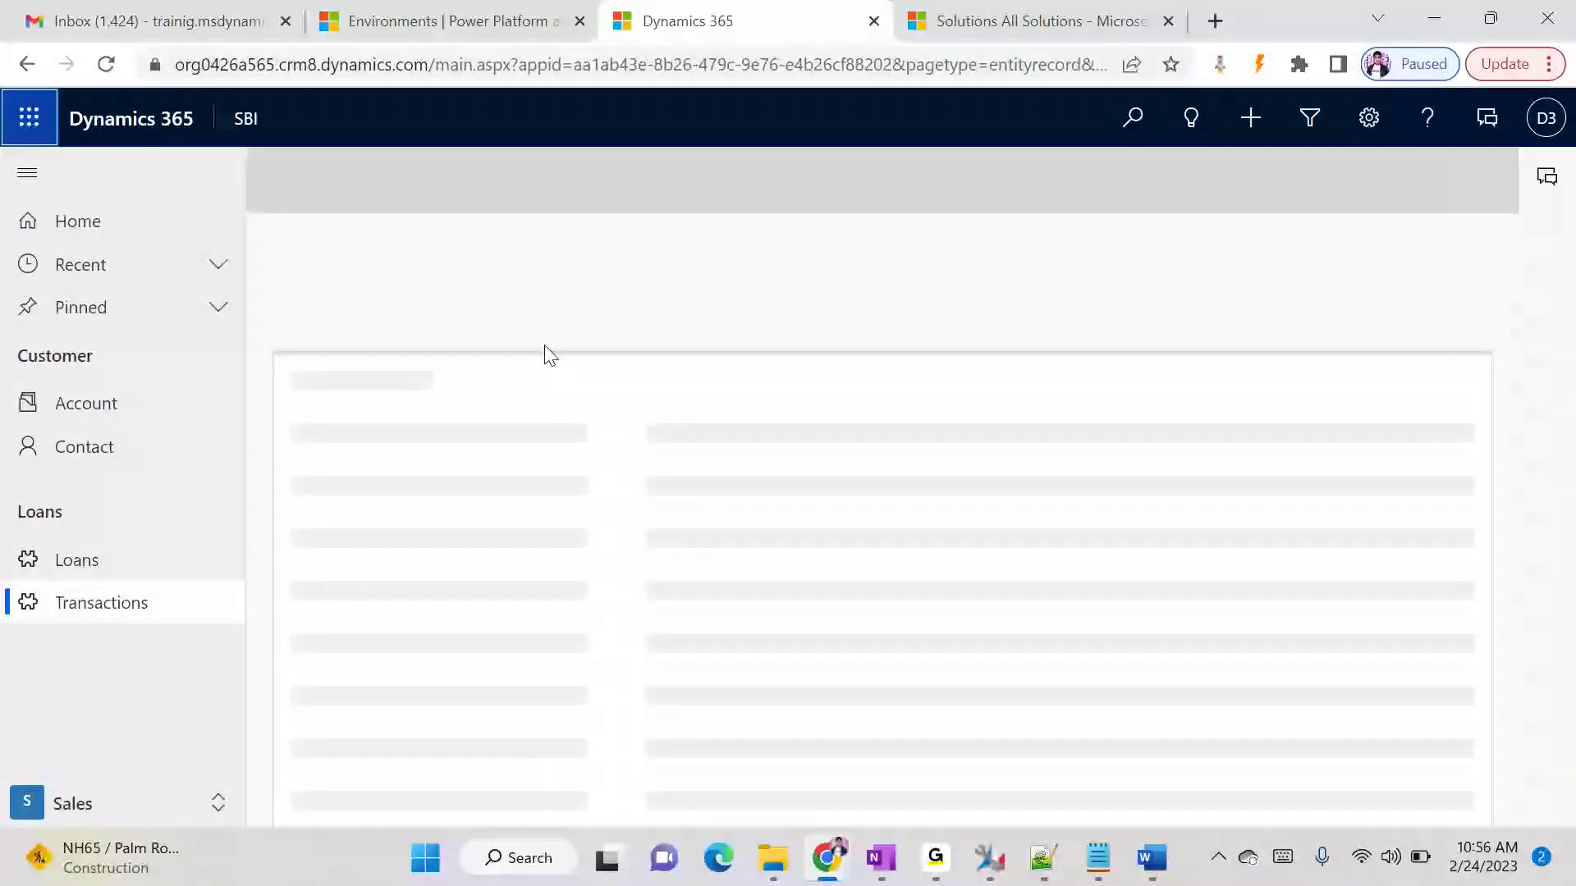
left_click(621, 379)
type("March 2023")
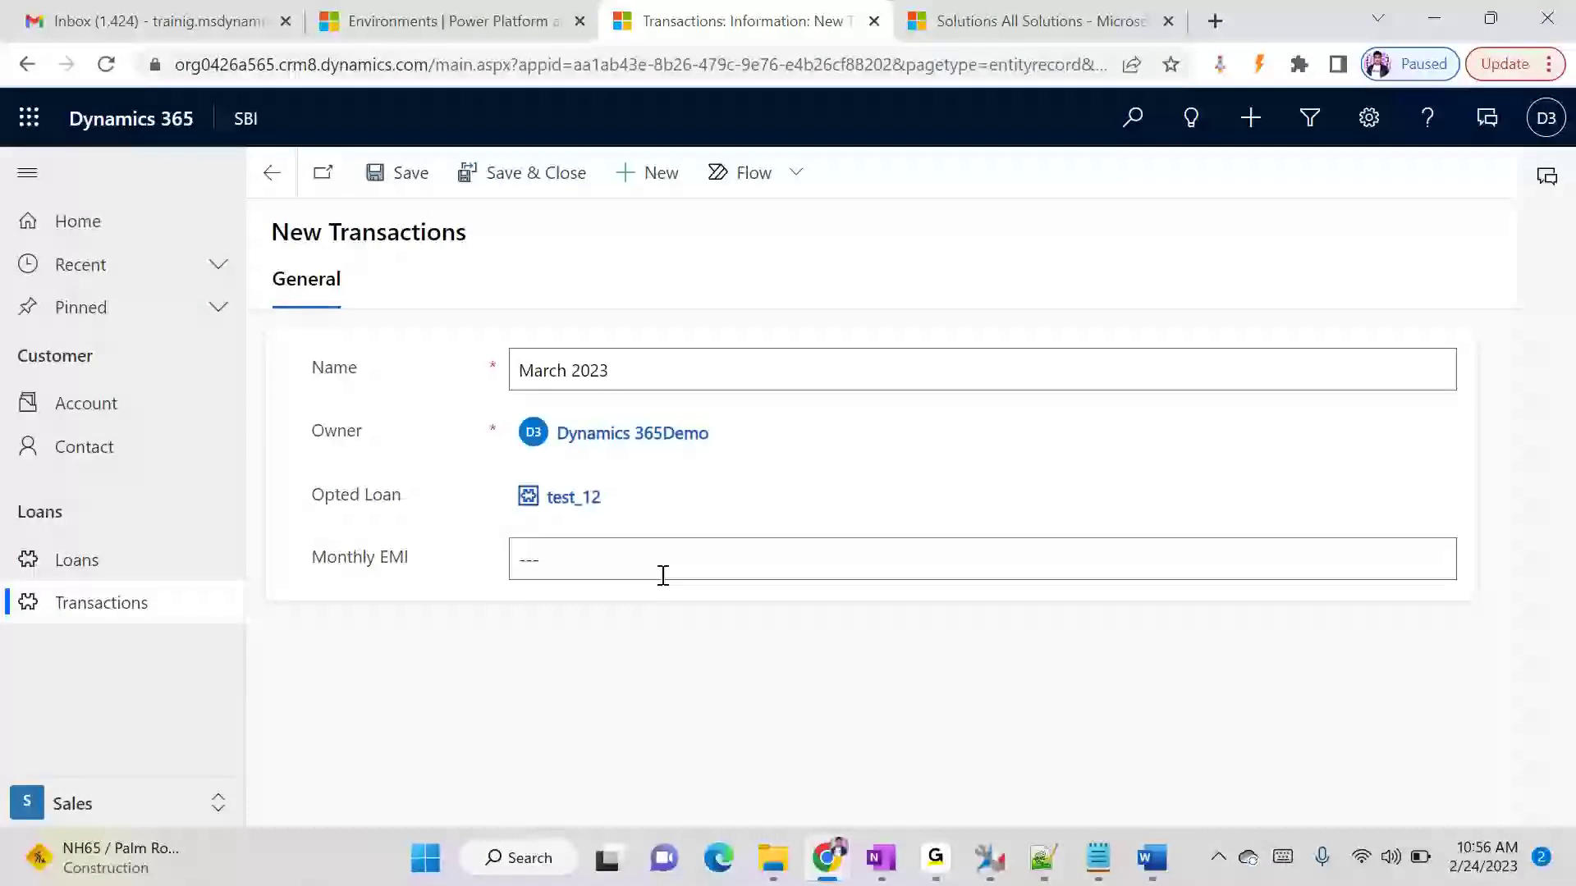
left_click(660, 572)
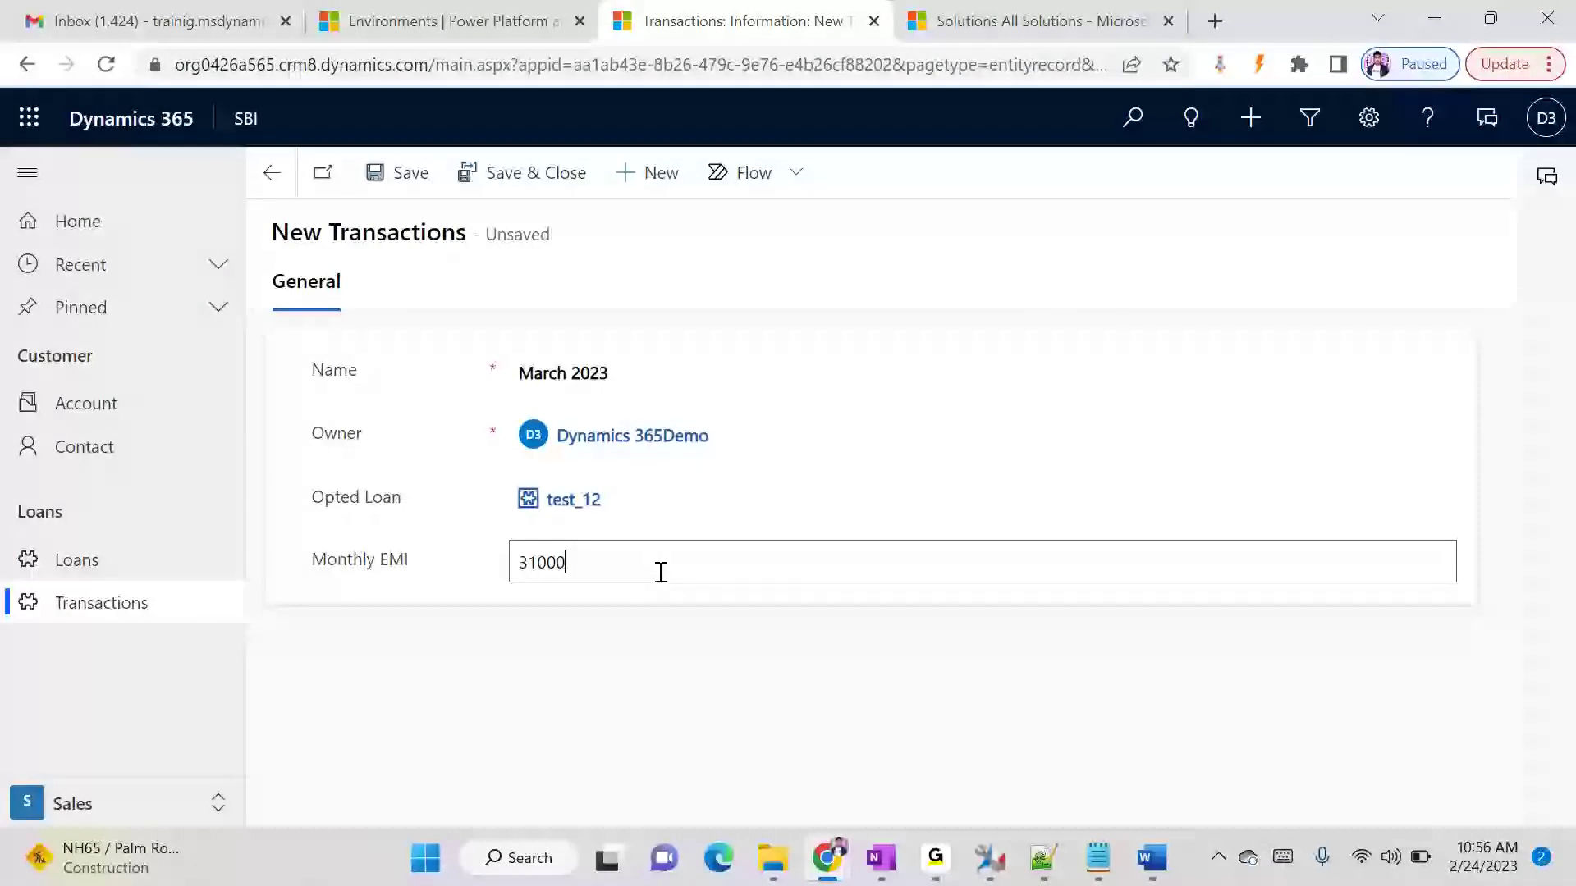
left_click(535, 174)
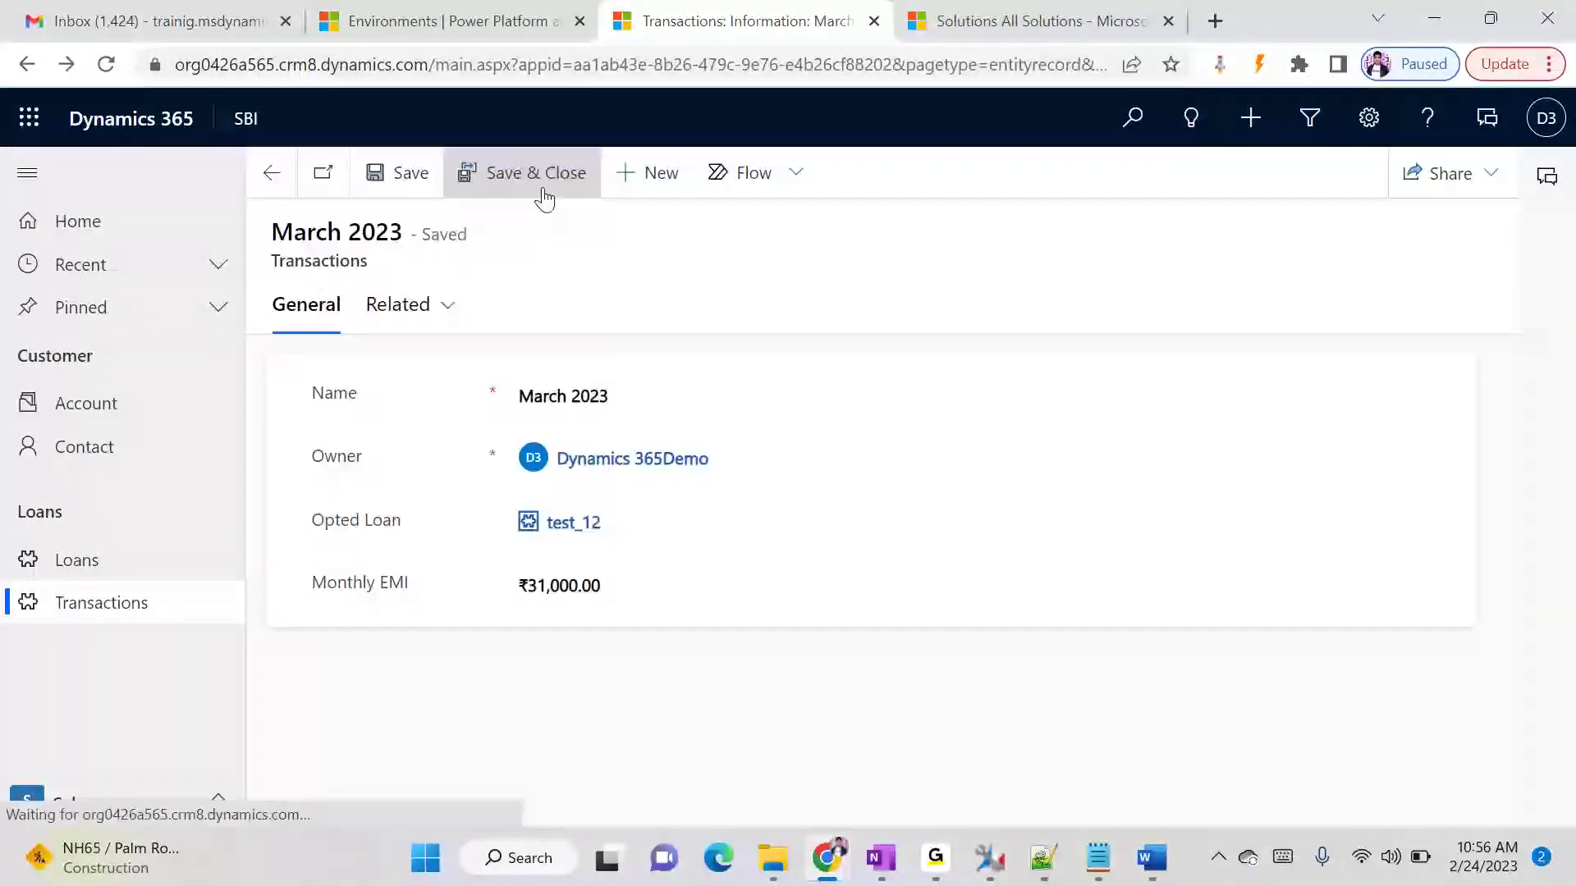
- Generate a fresh Loan Statement document including the March 2023 transaction, save it to Downloads, and open it
left_click(1233, 182)
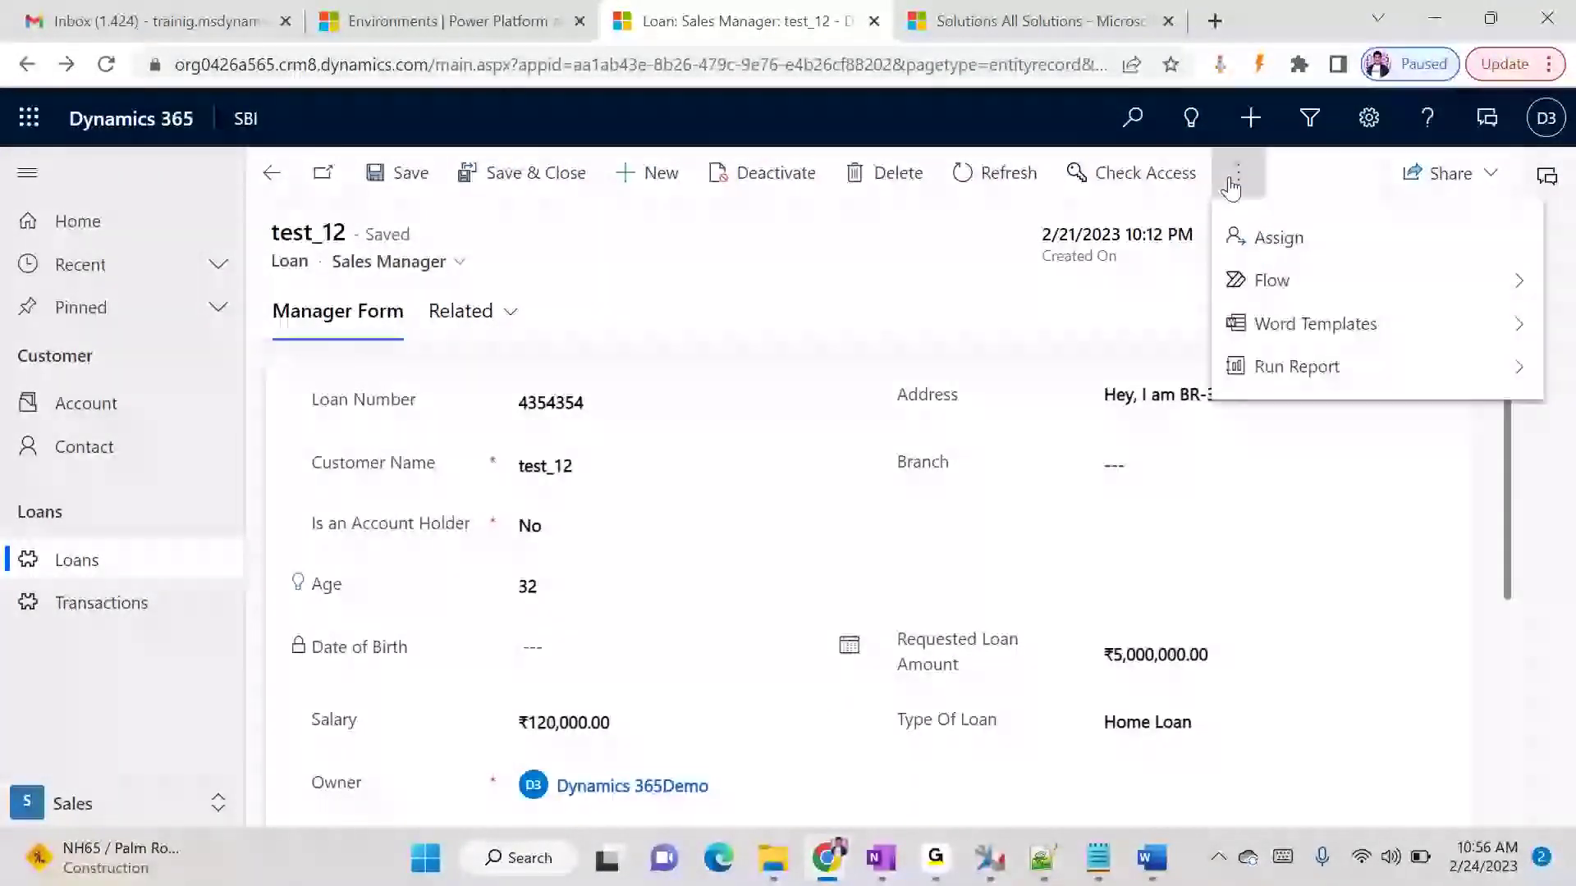
left_click(1285, 325)
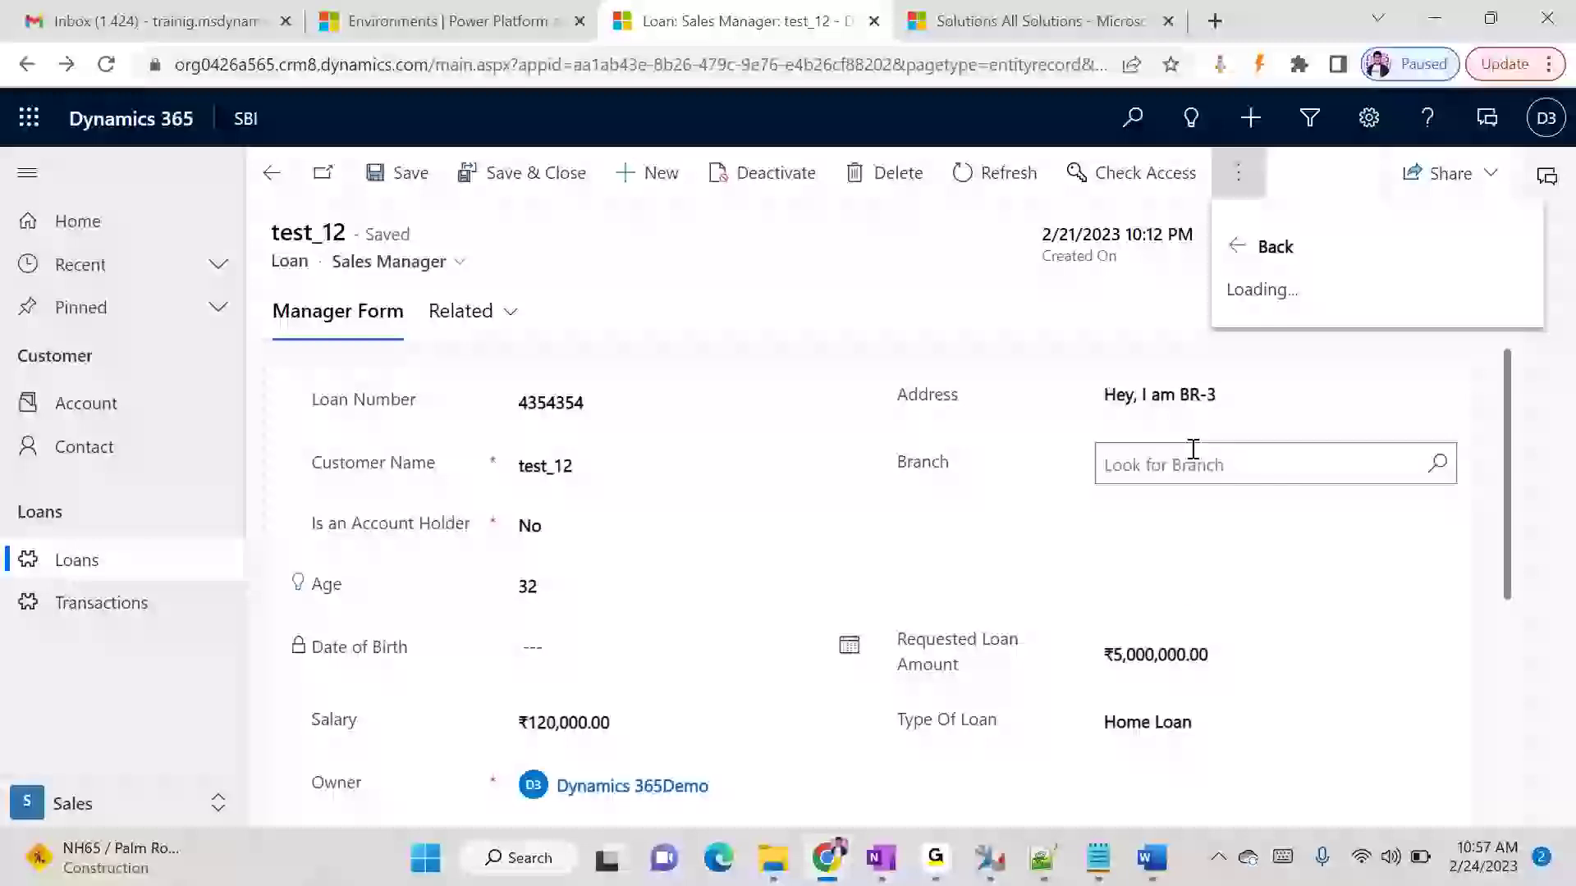
left_click(1323, 438)
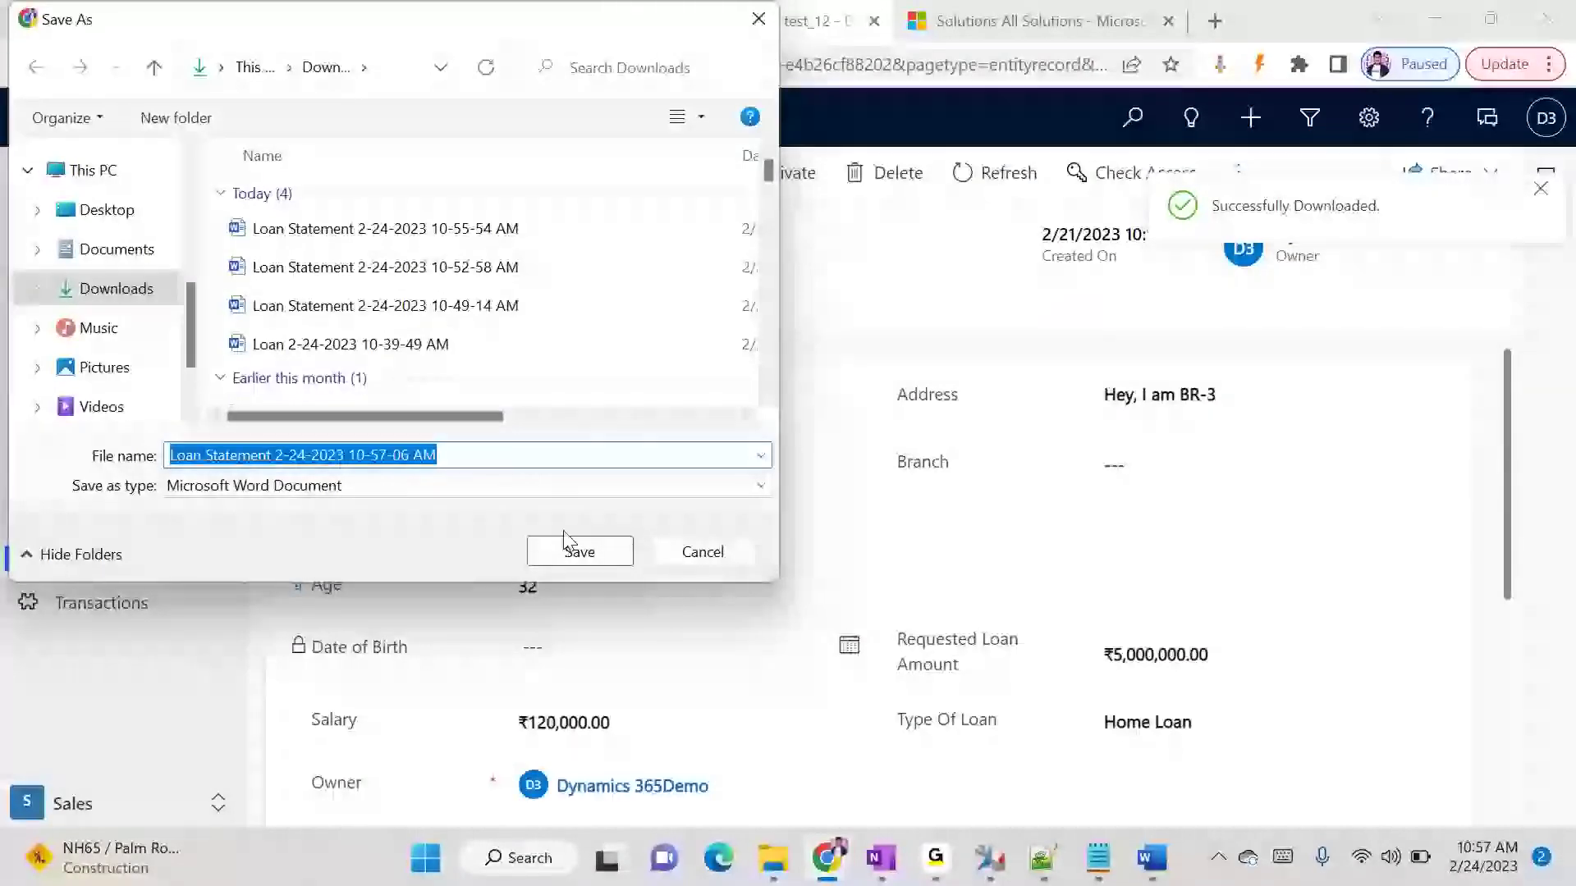
left_click(576, 548)
left_click(131, 792)
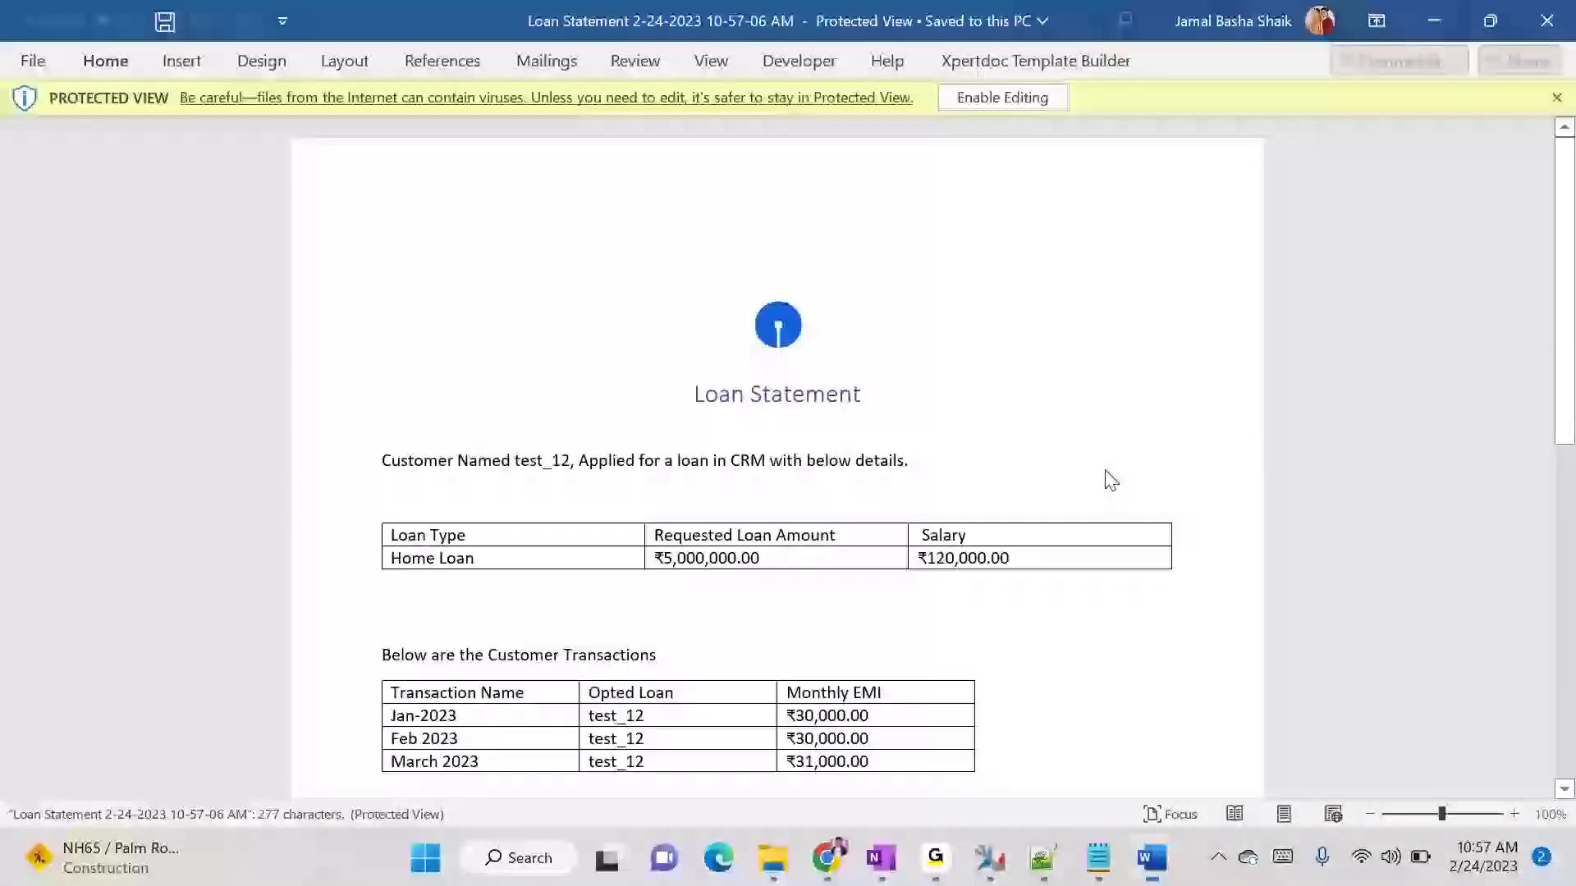
- Review the January, February and March 2023 rows in the regenerated statement's customer transactions table
left_click_drag(407, 699, 644, 720)
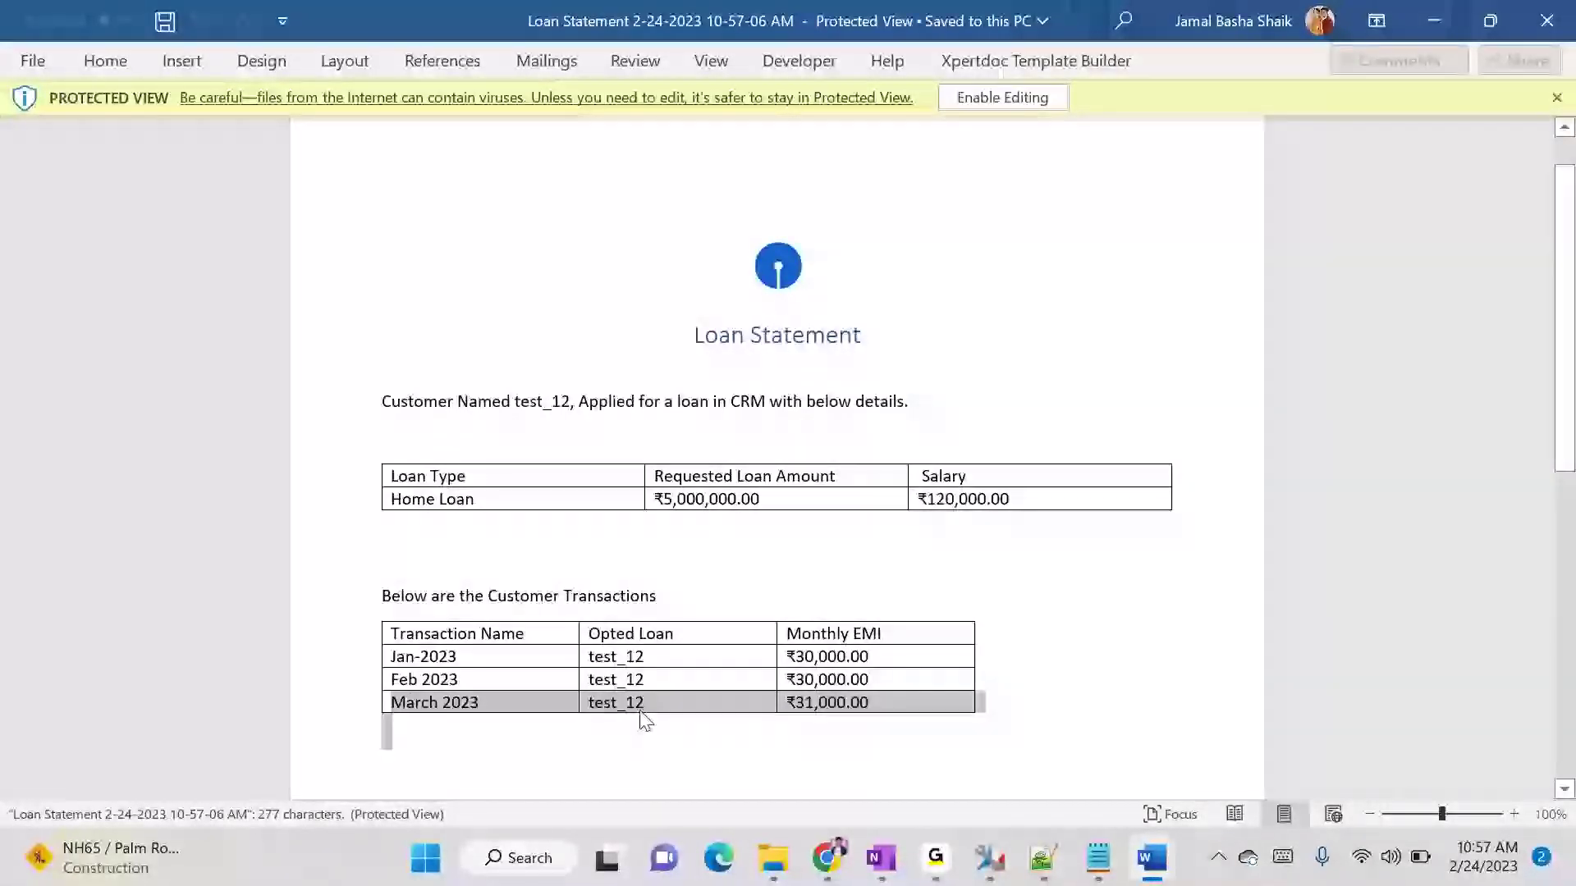
left_click(796, 691)
left_click(887, 690)
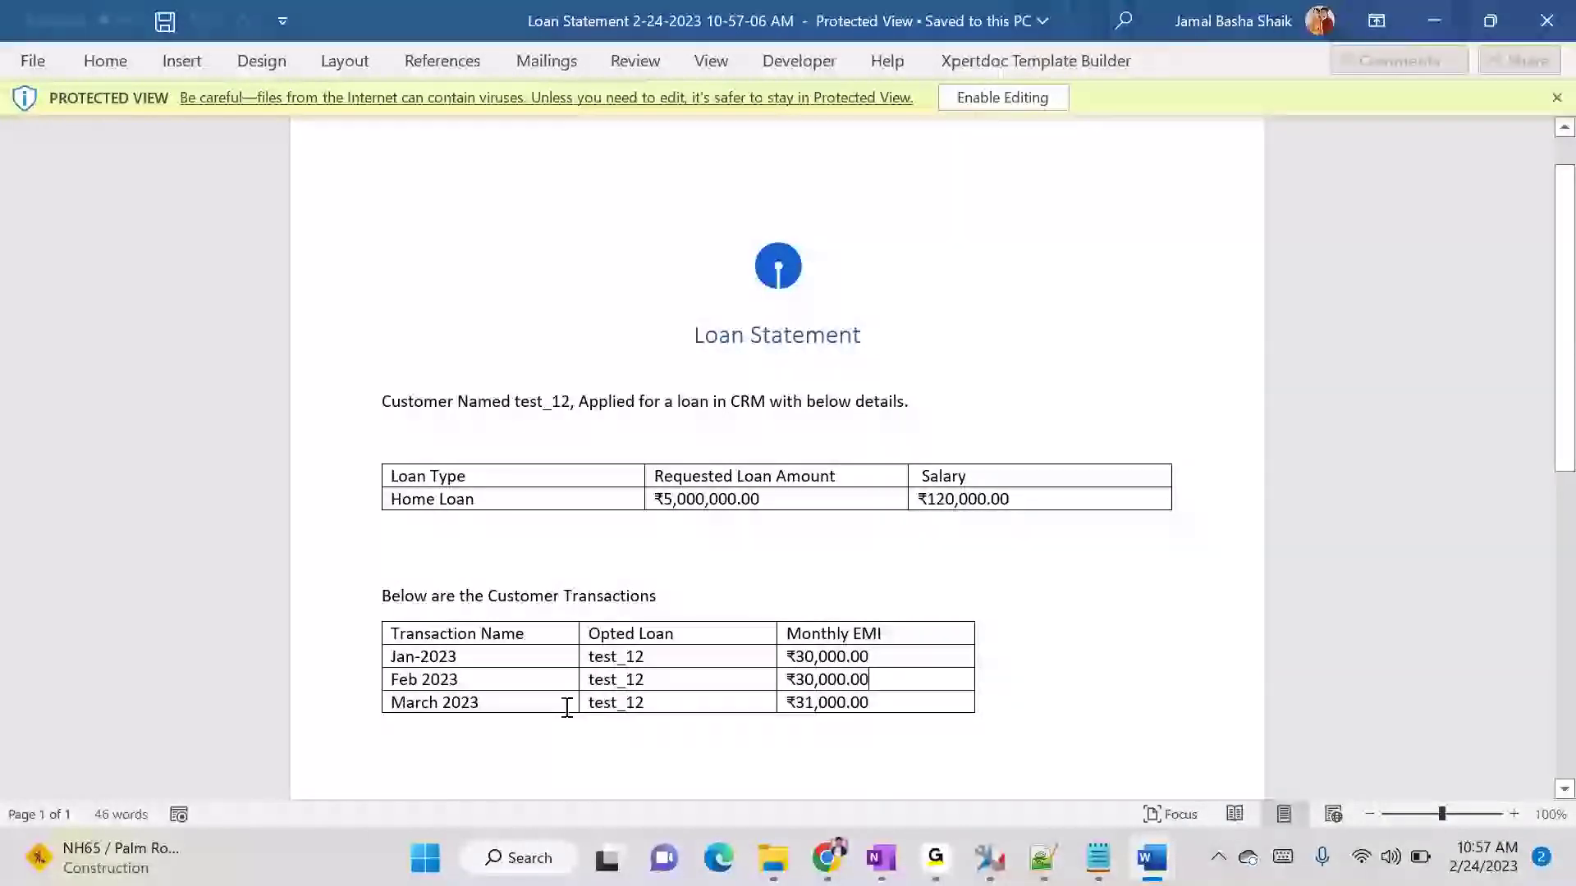
left_click(543, 662)
left_click_drag(421, 658, 848, 667)
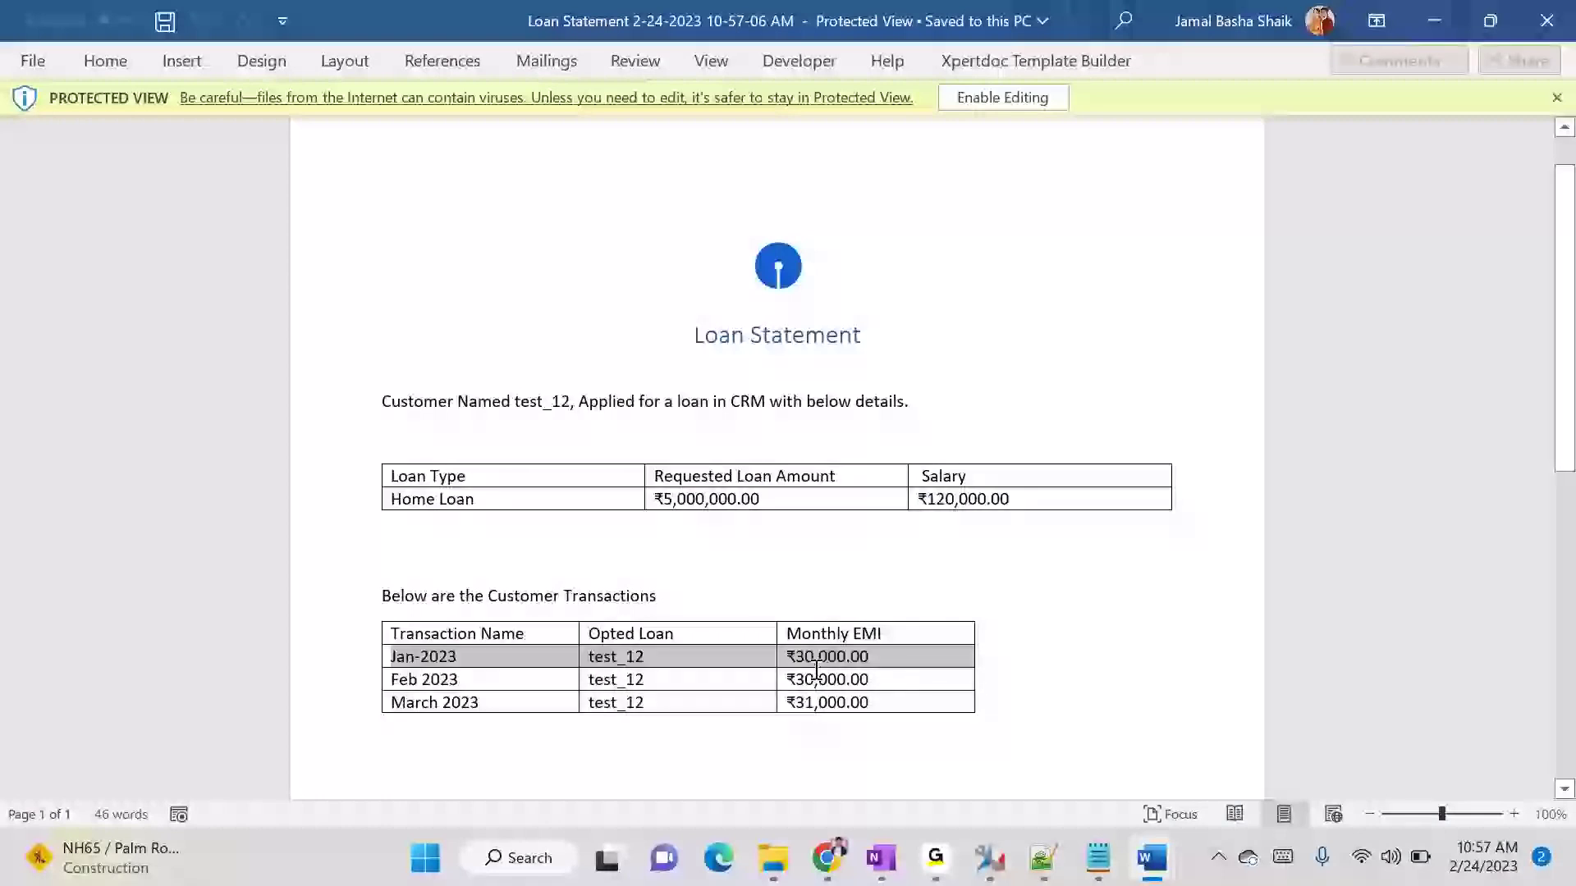
left_click_drag(457, 678, 941, 692)
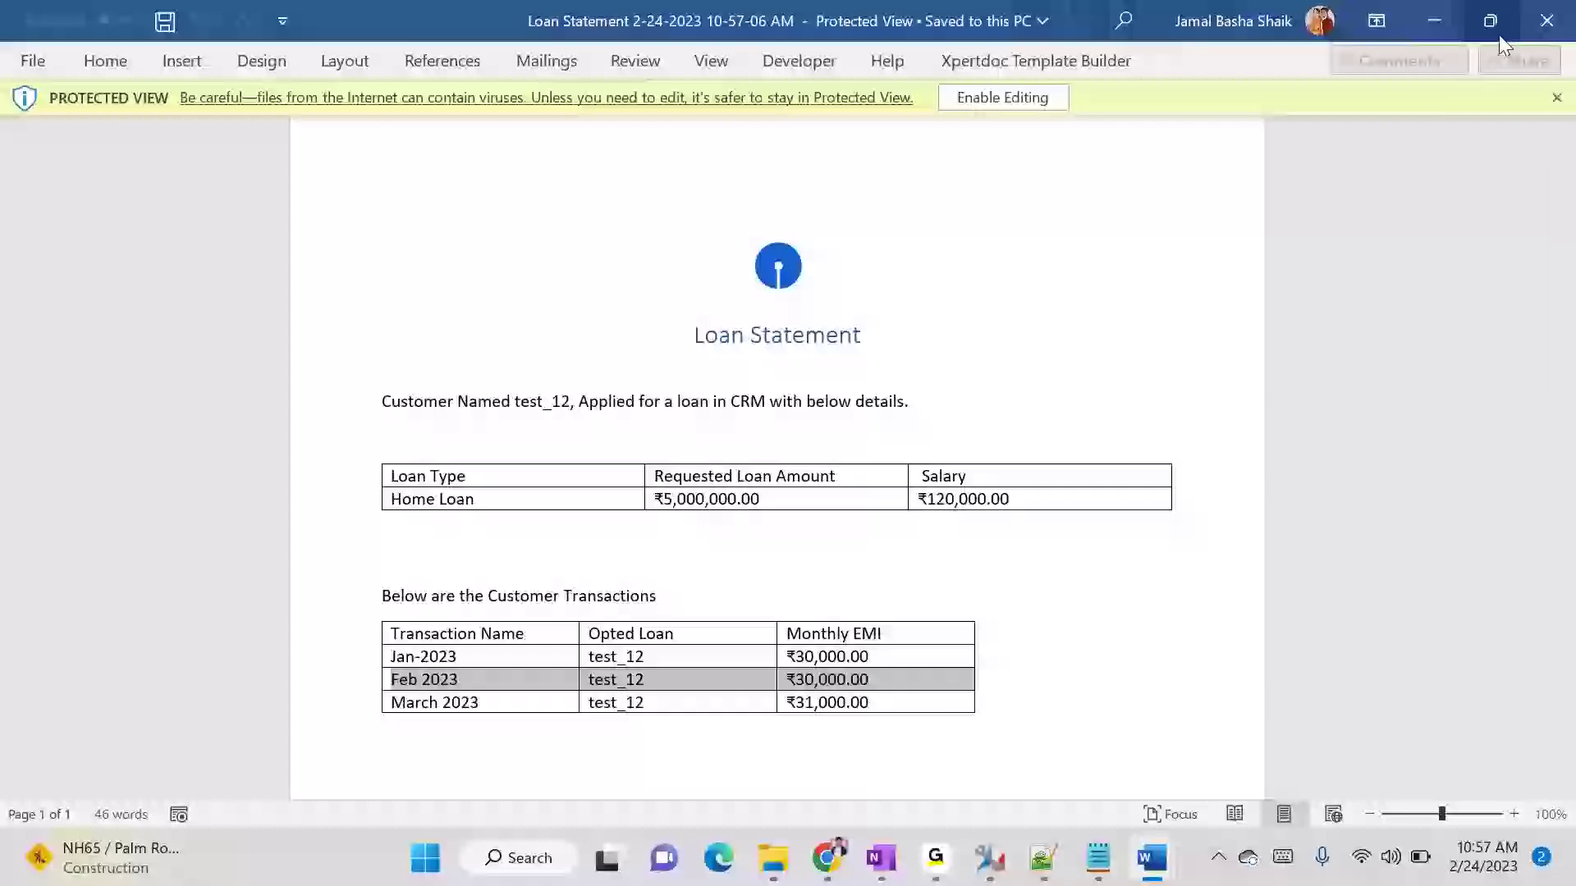
mouse_move(916, 847)
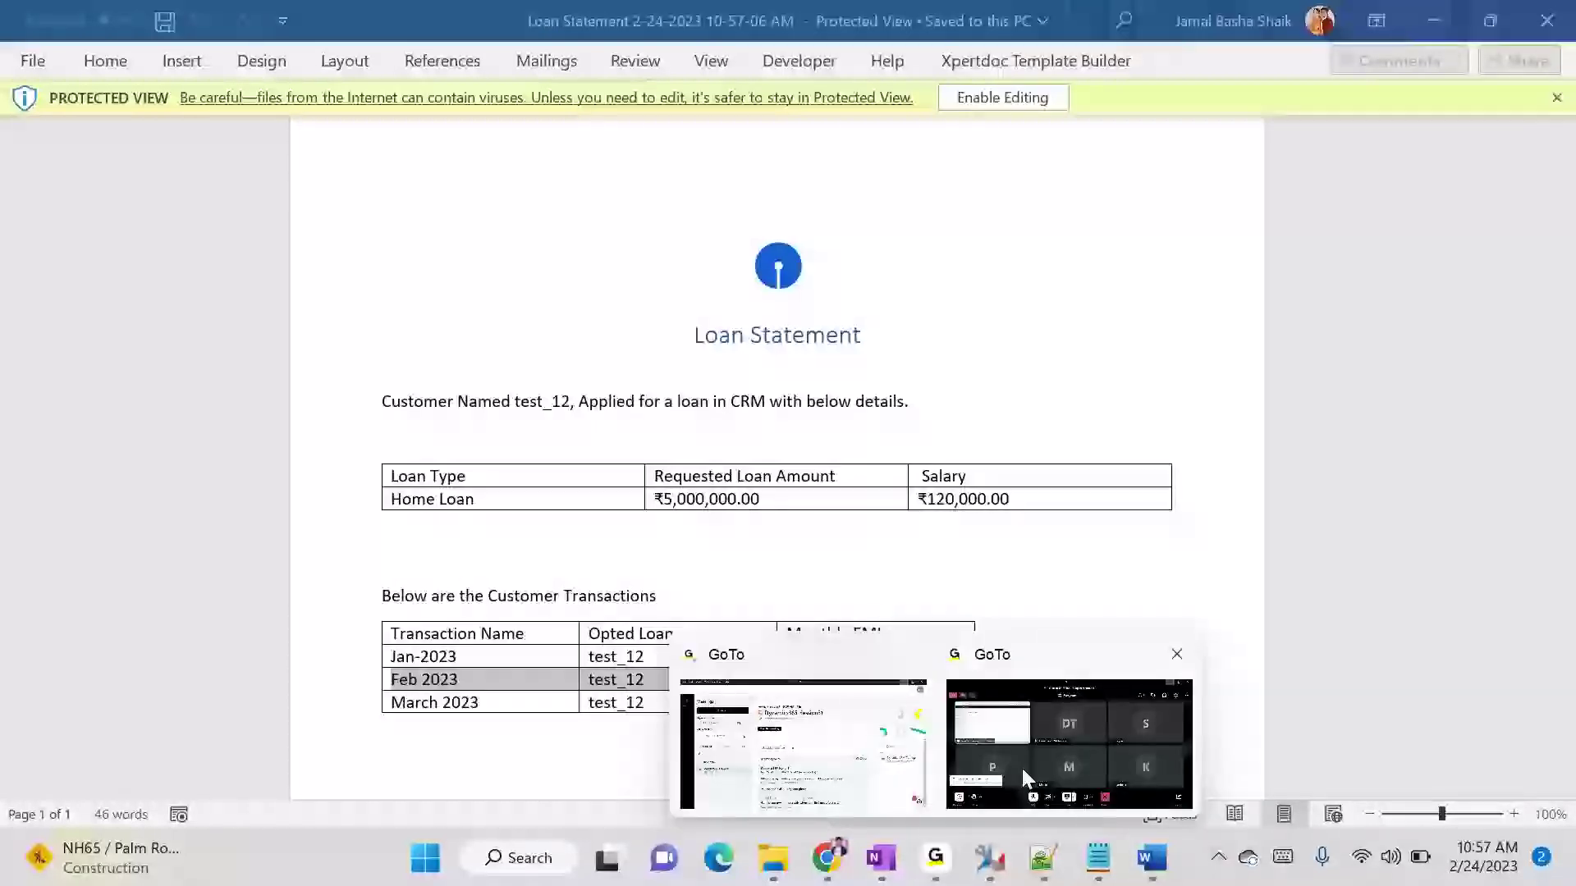